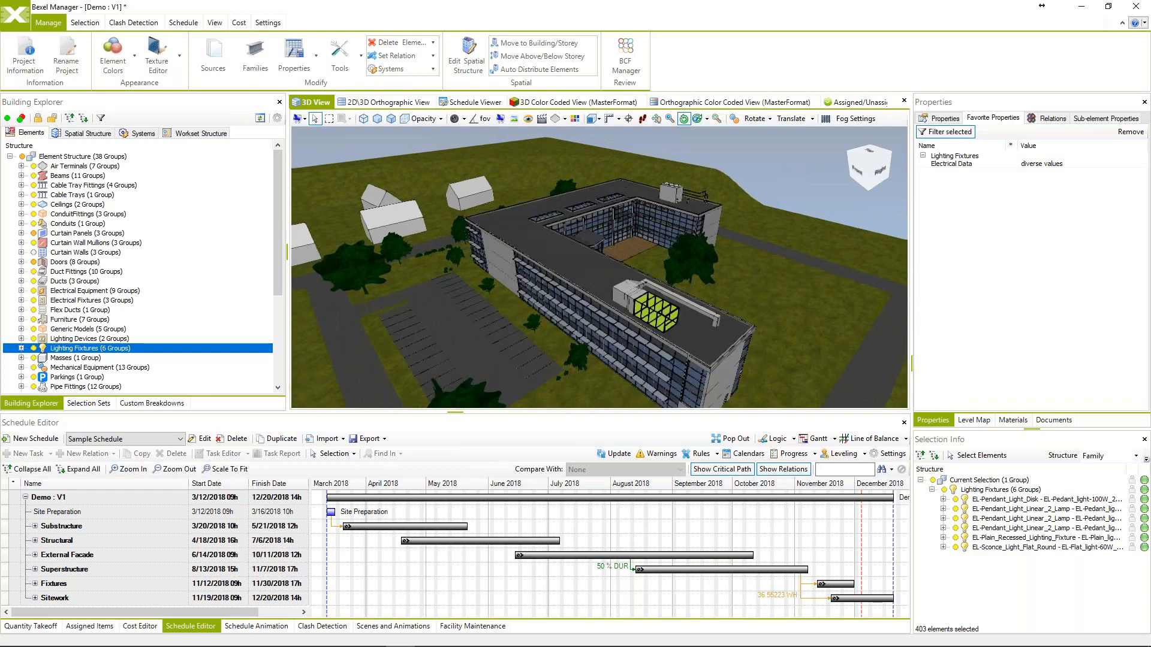
pyautogui.moveTo(663, 323)
pyautogui.mouseDown()
pyautogui.moveTo(656, 304)
pyautogui.moveTo(651, 325)
pyautogui.mouseUp()
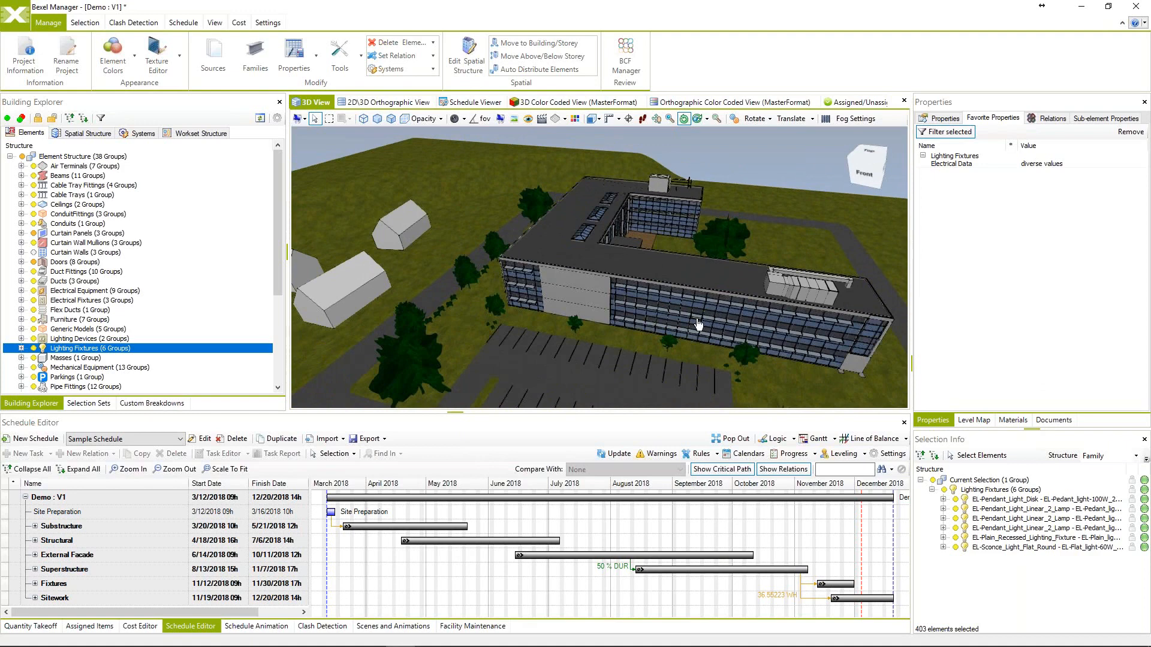
pyautogui.click(652, 352)
pyautogui.moveTo(601, 344); pyautogui.dragTo(621, 326, button='middle')
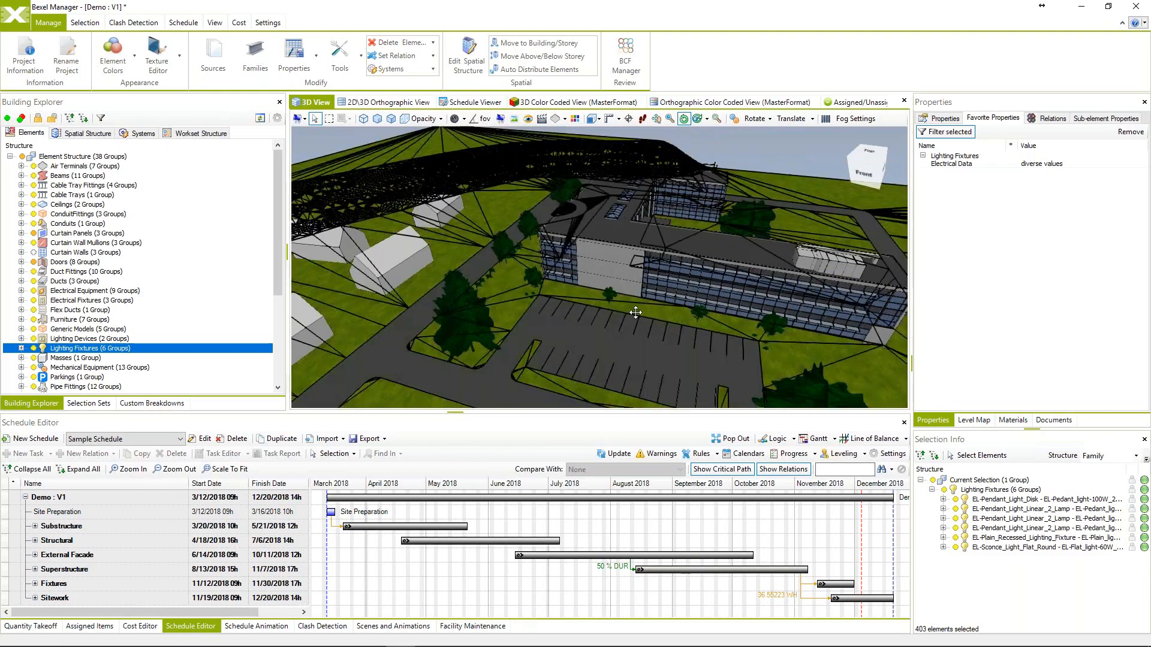
pyautogui.moveTo(630, 314); pyautogui.dragTo(624, 317, button='middle')
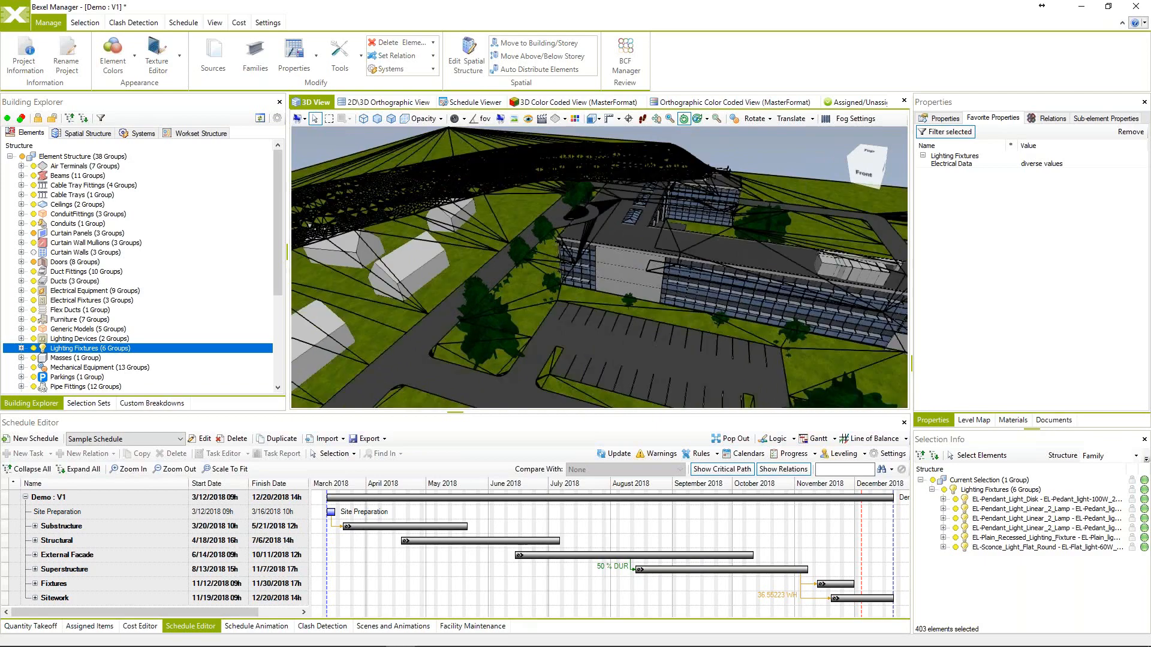
pyautogui.moveTo(751, 326); pyautogui.dragTo(671, 405, button='middle')
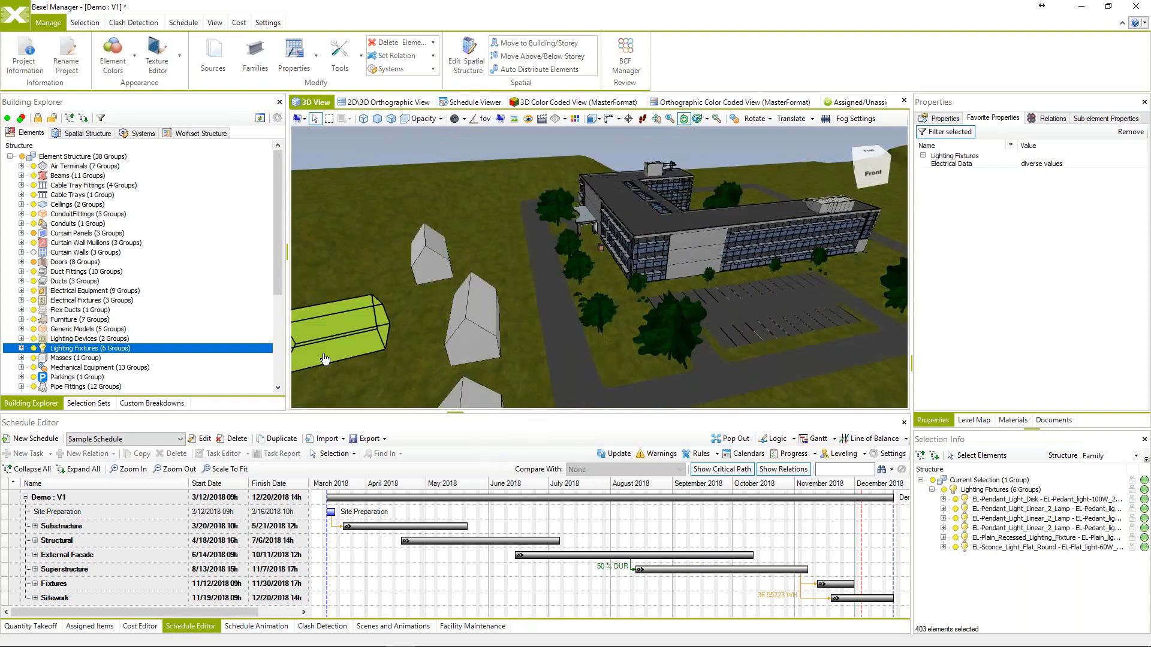
# Select all elements of the Furniture category in the element structure.
pyautogui.click(108, 320)
pyautogui.scroll(-2, 120, 336)
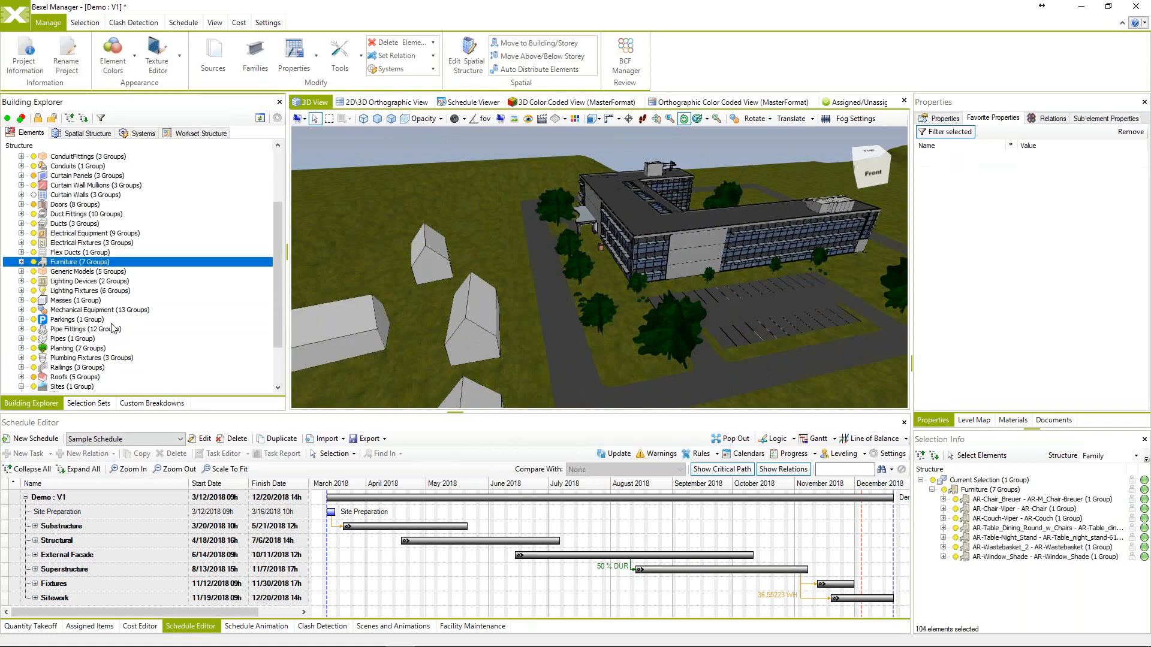
pyautogui.scroll(-1, 119, 336)
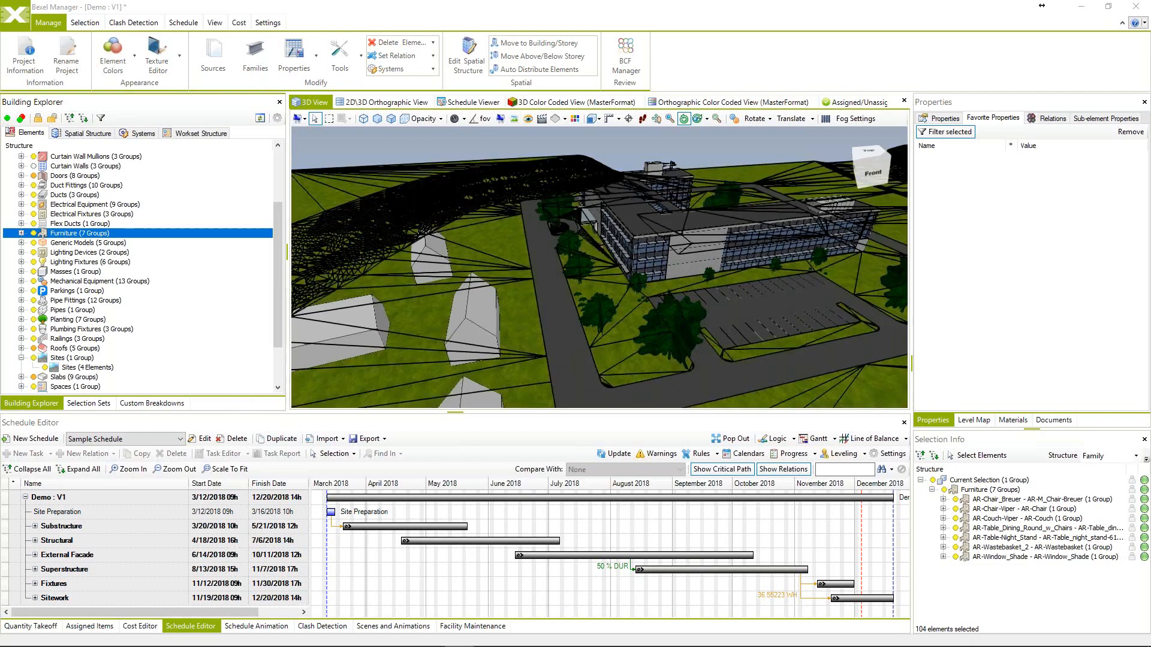
# Examine the building's facades, roof and surrounding site from several sides in the 3D view.
pyautogui.moveTo(463, 343); pyautogui.dragTo(501, 347, button='middle')
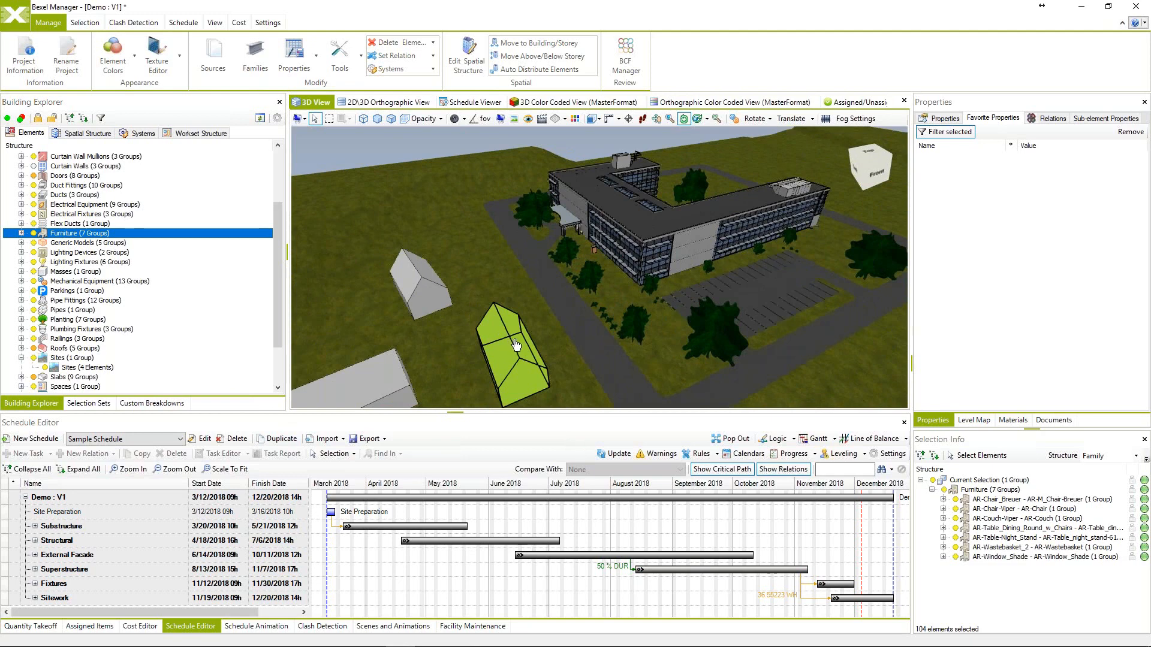
pyautogui.moveTo(515, 343); pyautogui.dragTo(634, 354)
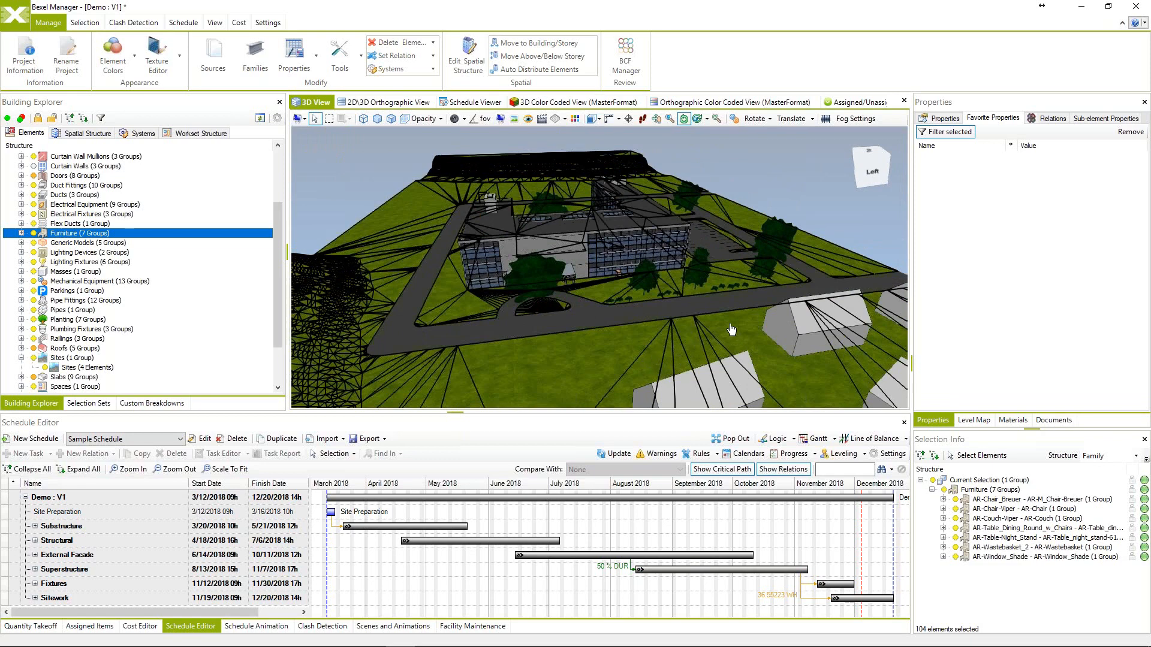
pyautogui.moveTo(696, 311)
pyautogui.mouseDown(button='middle')
pyautogui.moveTo(674, 307)
pyautogui.moveTo(714, 324)
pyautogui.mouseUp(button='middle')
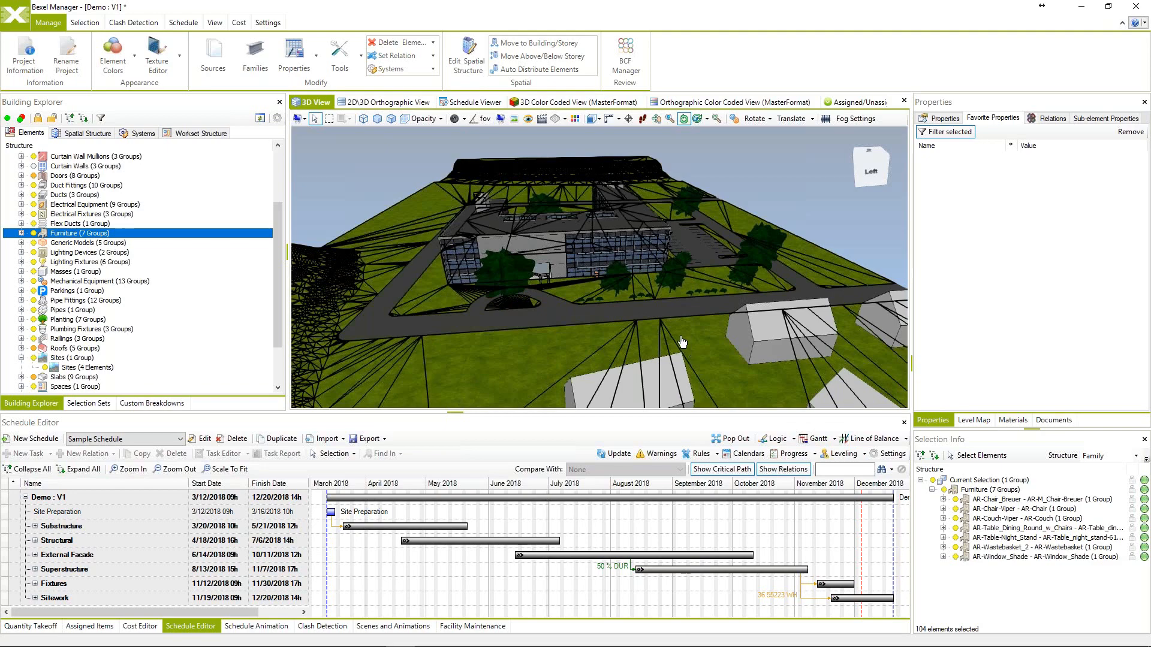
pyautogui.moveTo(677, 337)
pyautogui.mouseDown(button='middle')
pyautogui.moveTo(677, 360)
pyautogui.moveTo(655, 344)
pyautogui.moveTo(666, 347)
pyautogui.mouseUp(button='middle')
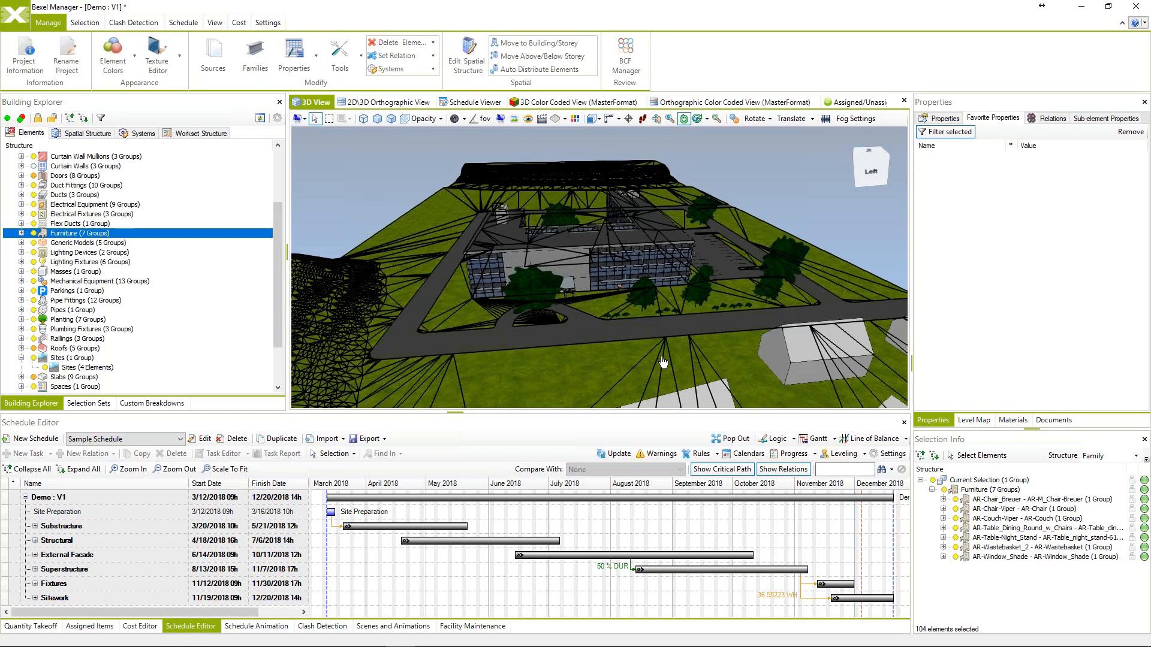
pyautogui.click(694, 328)
pyautogui.moveTo(576, 305); pyautogui.dragTo(636, 198, button='middle')
pyautogui.moveTo(614, 289); pyautogui.dragTo(580, 304)
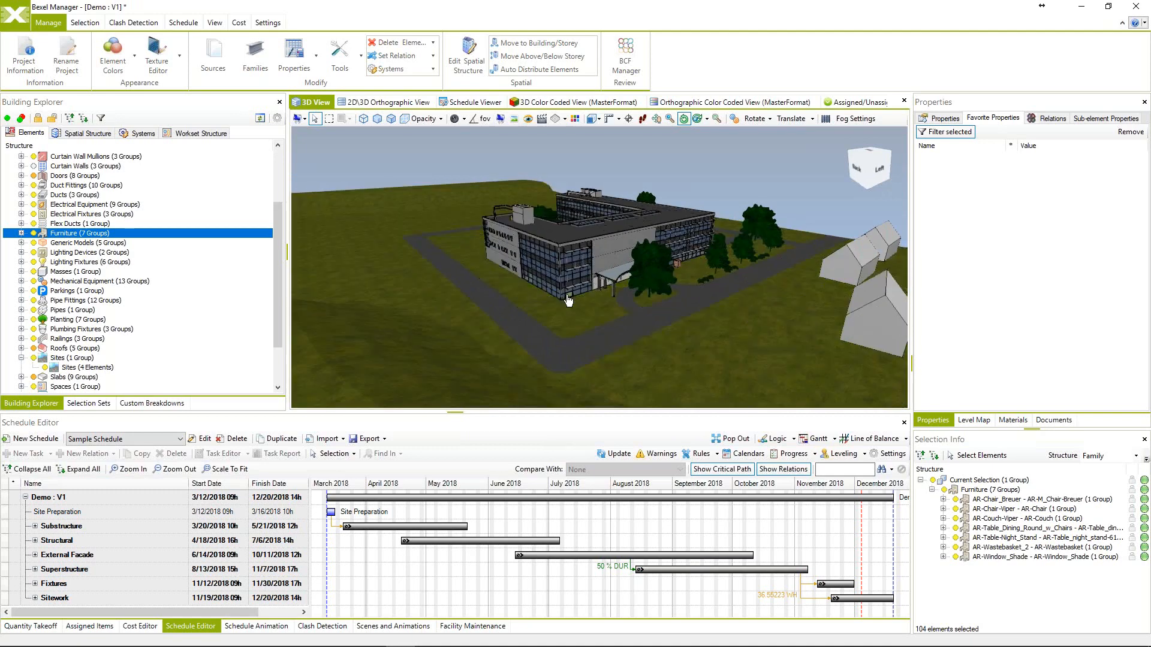
pyautogui.moveTo(569, 300); pyautogui.dragTo(333, 343)
pyautogui.moveTo(665, 346); pyautogui.dragTo(516, 343, button='middle')
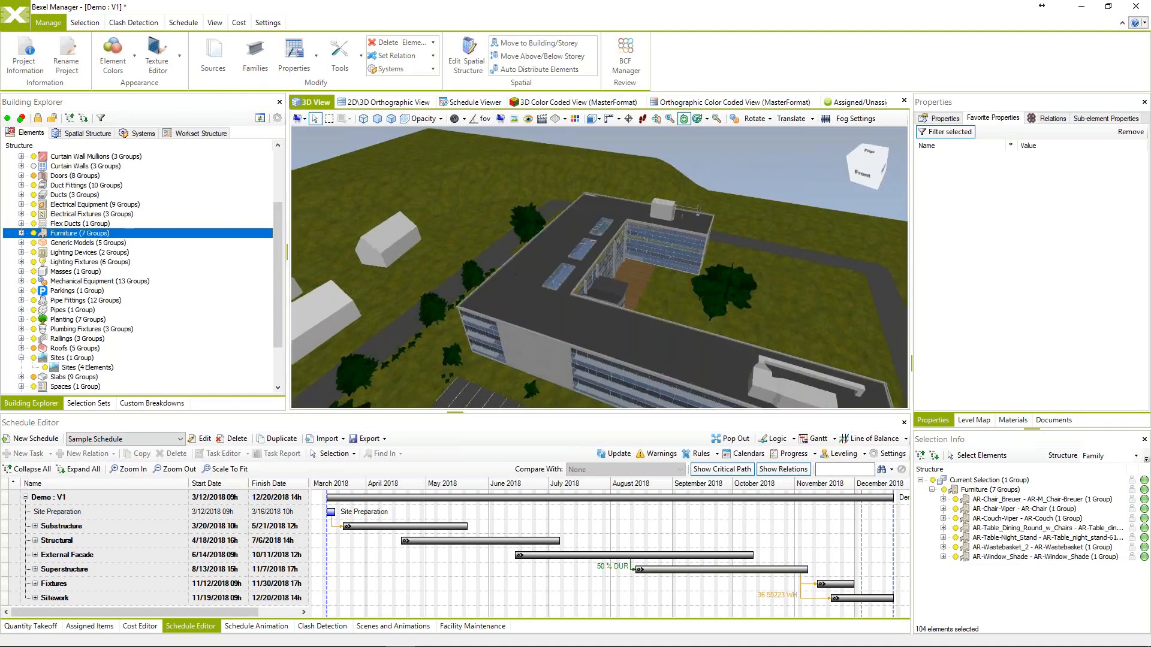
pyautogui.moveTo(644, 357); pyautogui.dragTo(615, 316, button='middle')
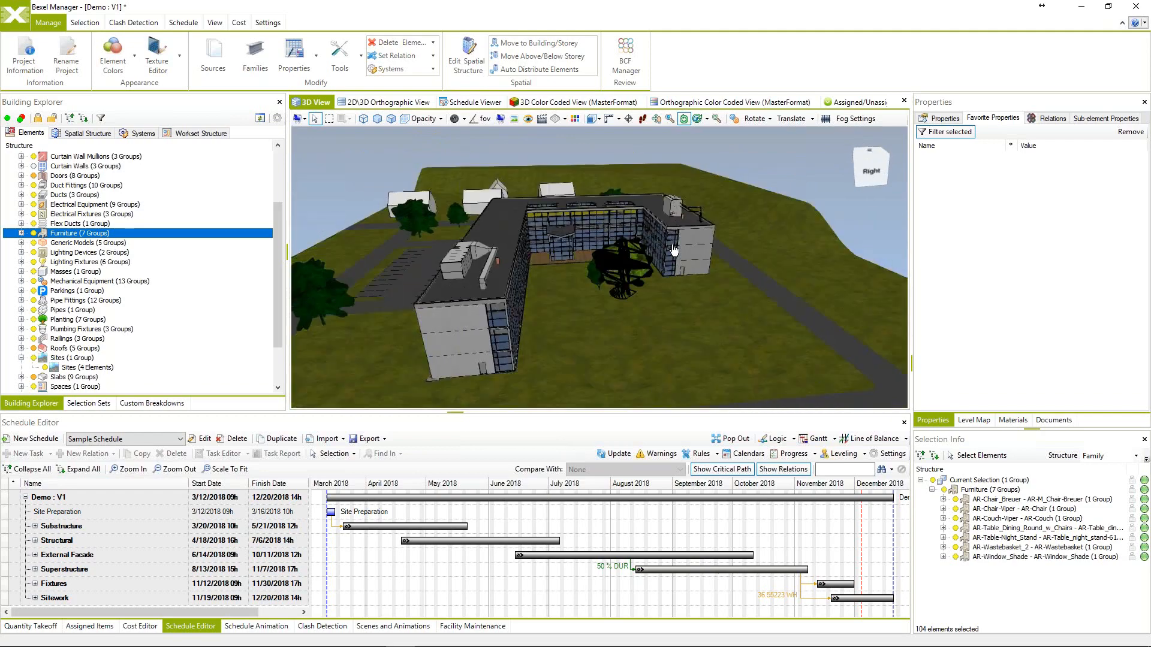
pyautogui.moveTo(615, 254); pyautogui.dragTo(587, 248, button='middle')
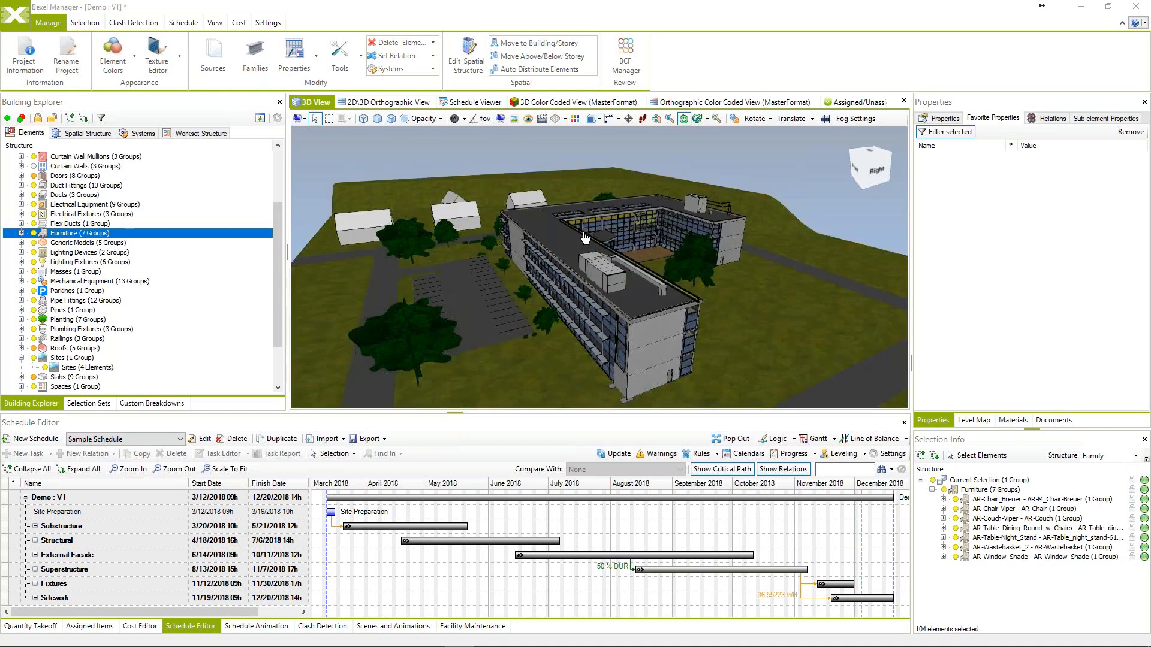
pyautogui.click(597, 234)
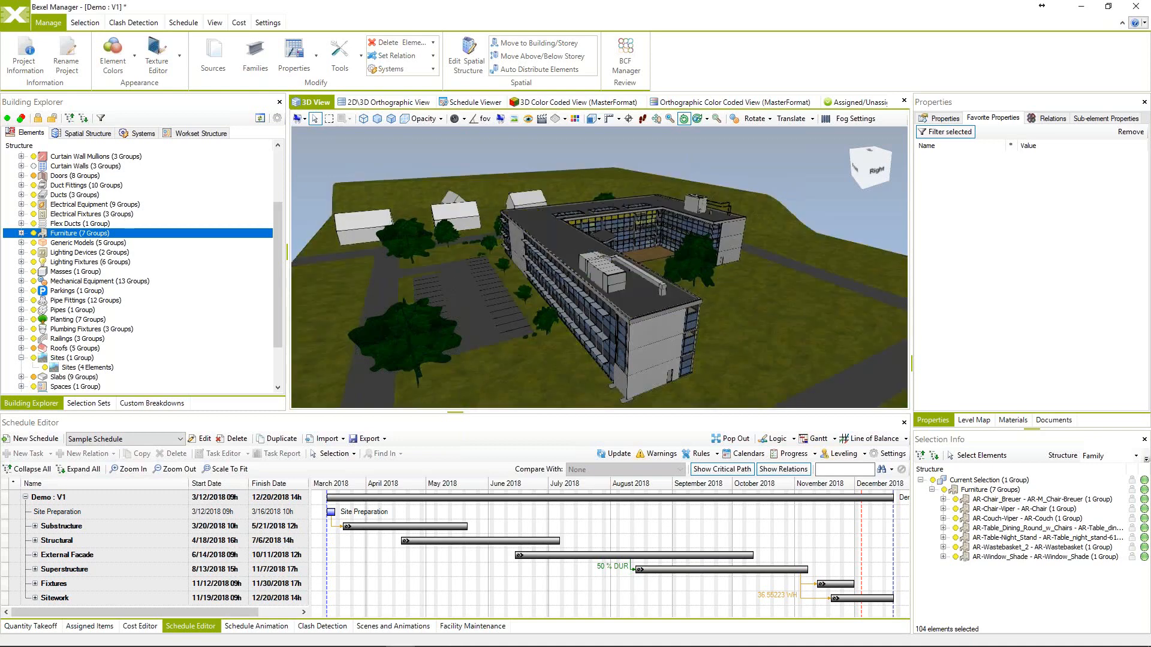
pyautogui.moveTo(597, 234); pyautogui.dragTo(607, 228)
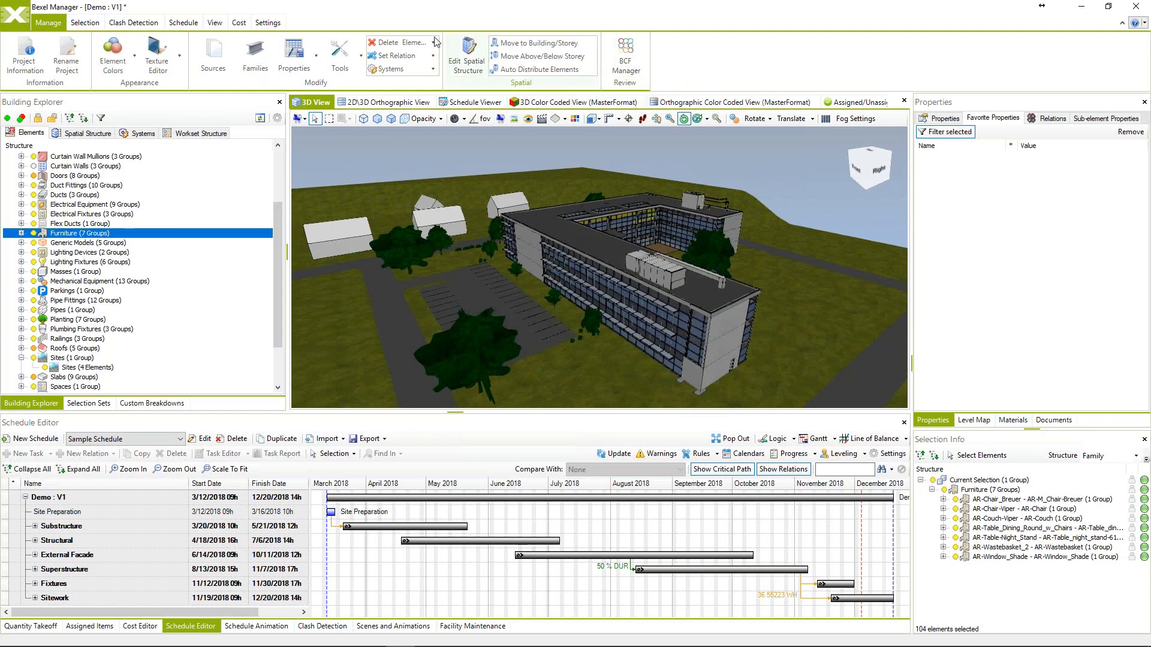
pyautogui.click(90, 23)
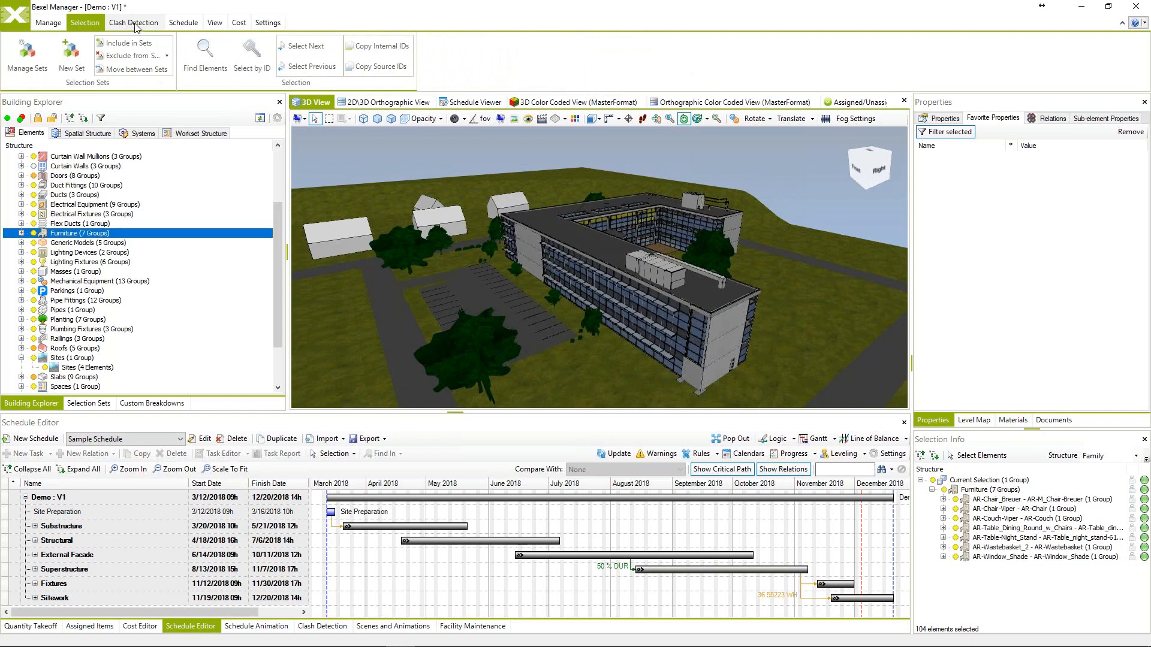
pyautogui.scroll(-3, 155, 29)
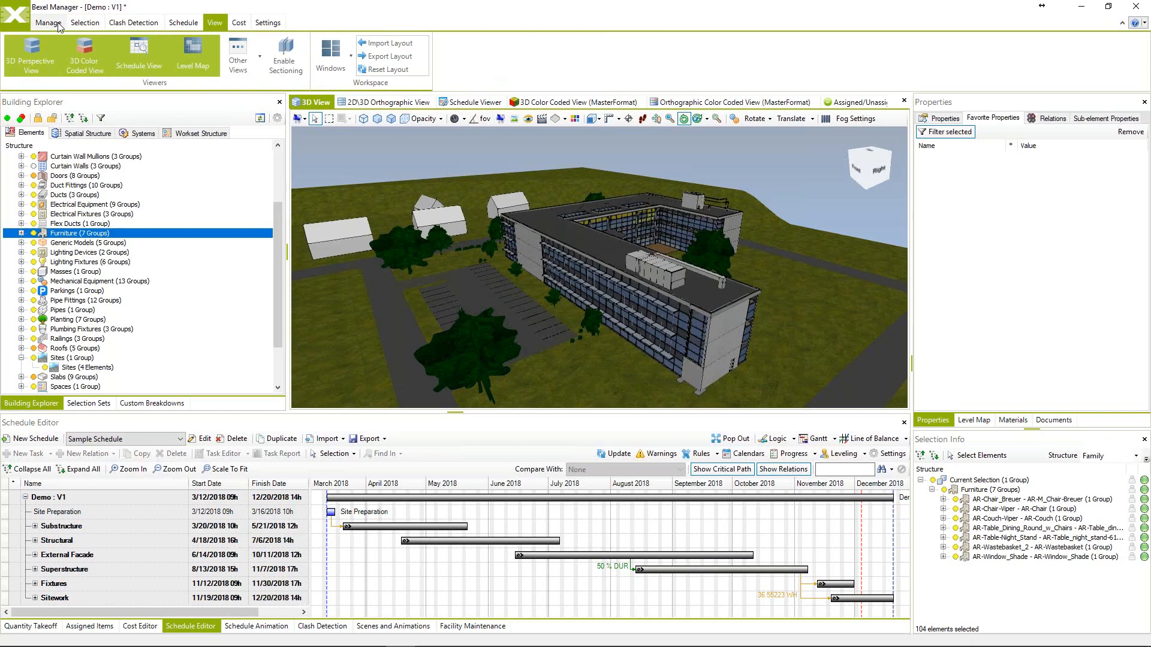
pyautogui.click(60, 23)
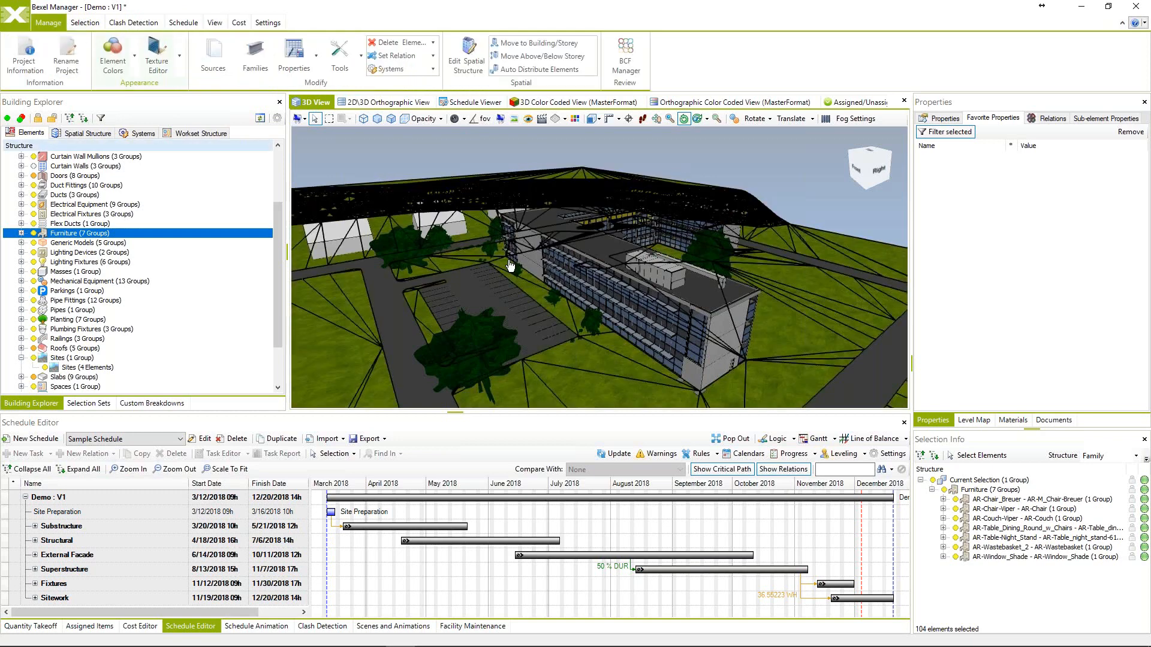
pyautogui.moveTo(510, 265); pyautogui.dragTo(608, 300)
pyautogui.scroll(-1, 609, 300)
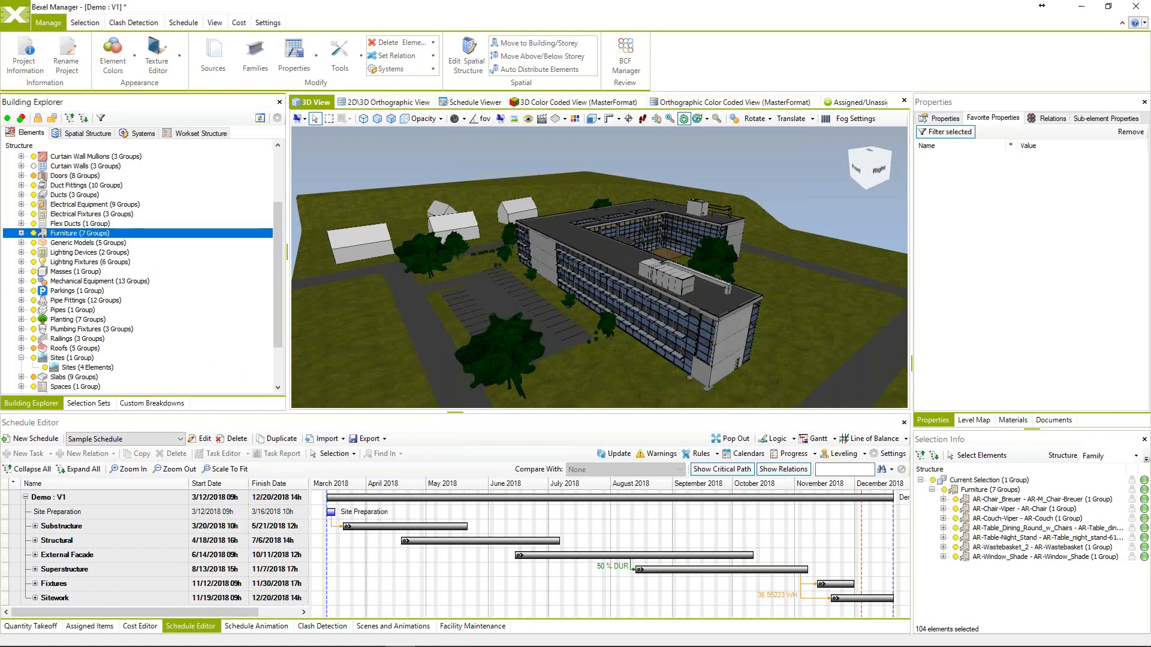
# Select the Lighting Fixtures category, and expand the Air Terminals and Beams categories to review their element groups.
pyautogui.click(90, 262)
pyautogui.scroll(3, 90, 262)
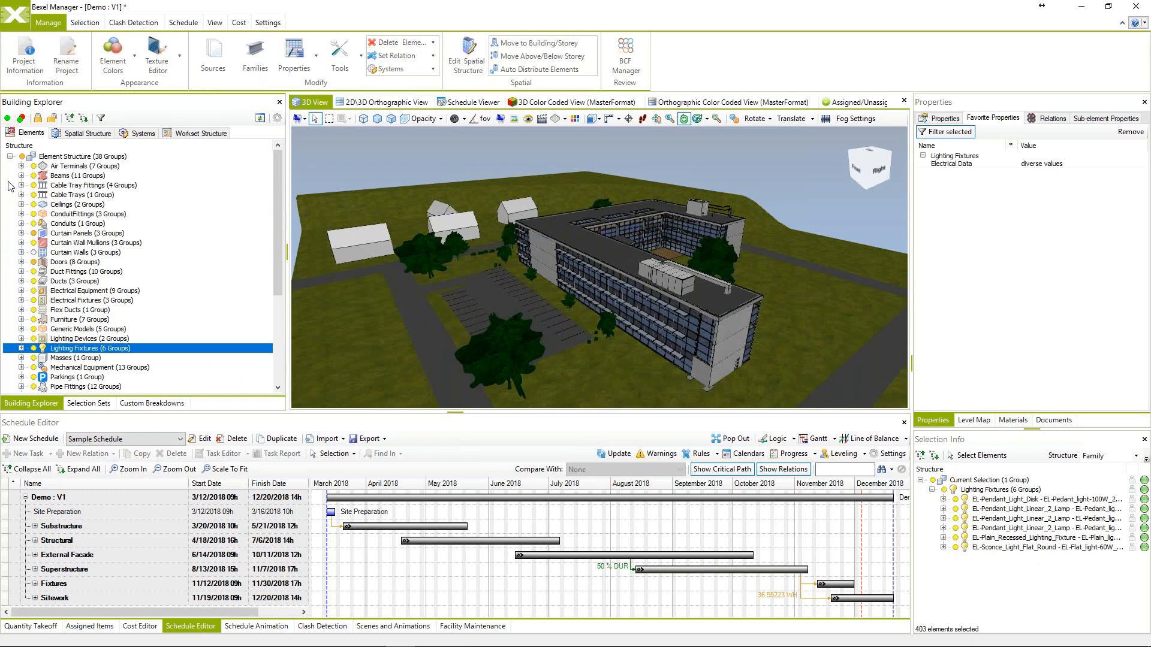
pyautogui.click(21, 167)
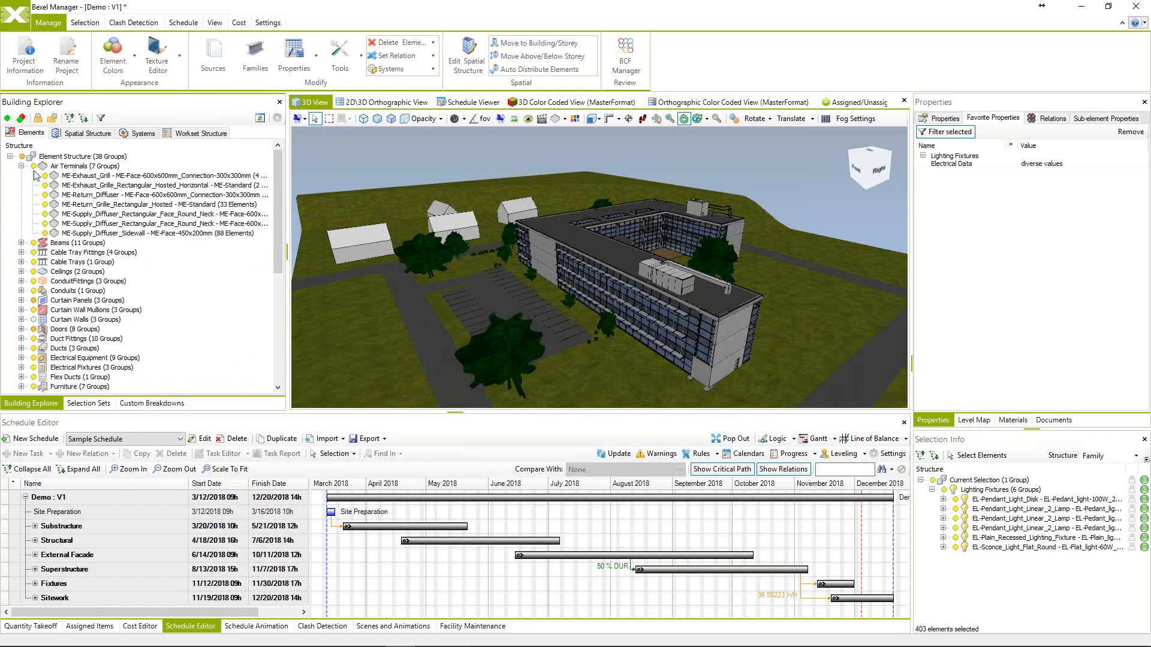
pyautogui.click(21, 243)
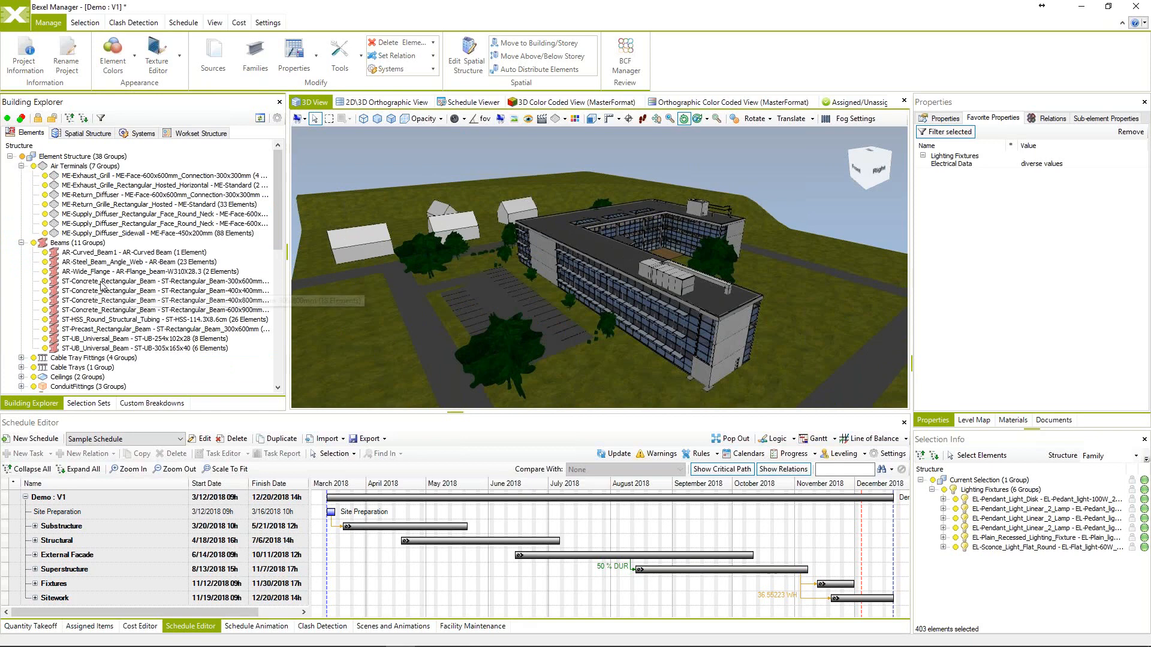
pyautogui.scroll(-1, 81, 286)
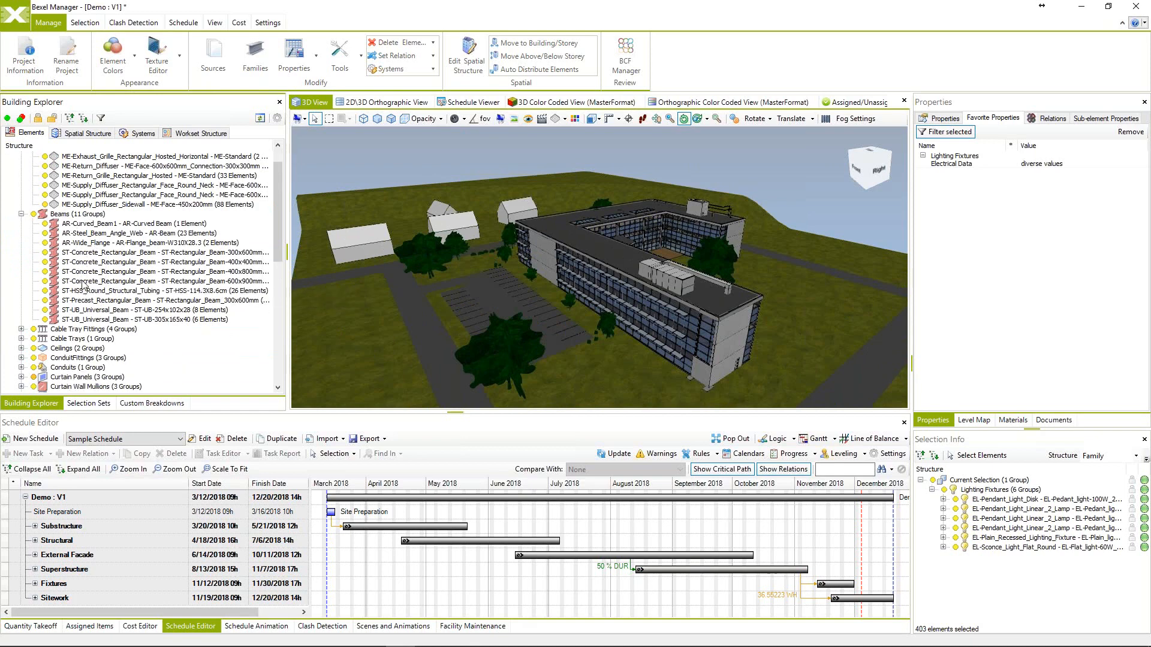
pyautogui.scroll(1, 84, 286)
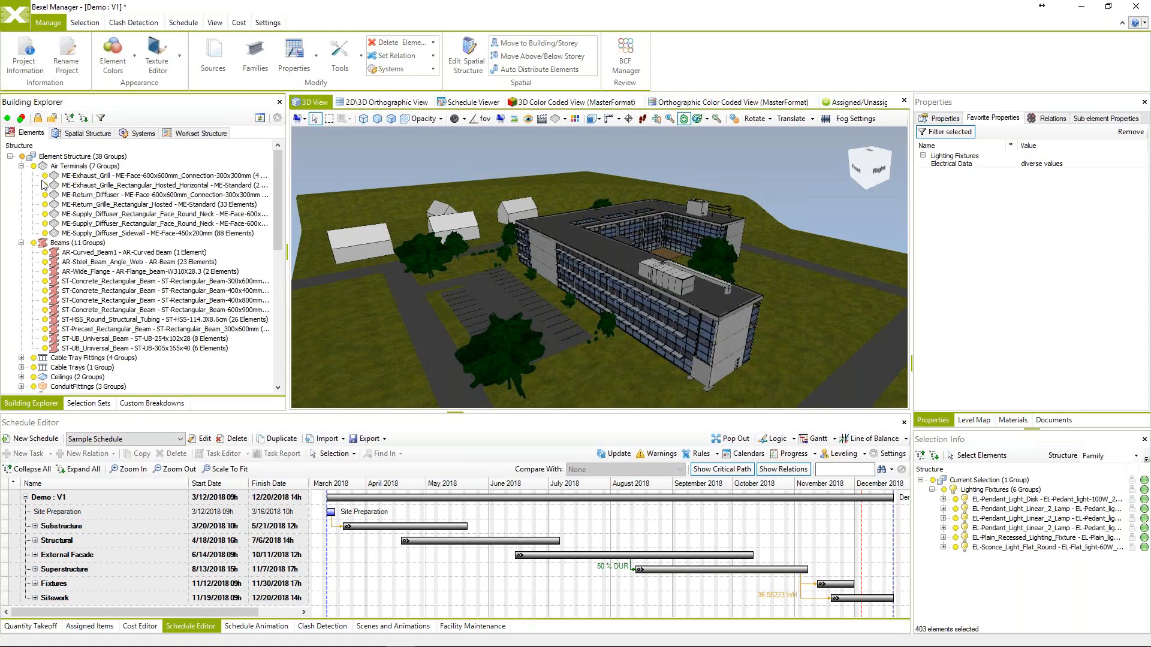
# Switch the building explorer to the spatial structure and collapse the 02 - Floor and 03 - Floor levels.
pyautogui.click(92, 137)
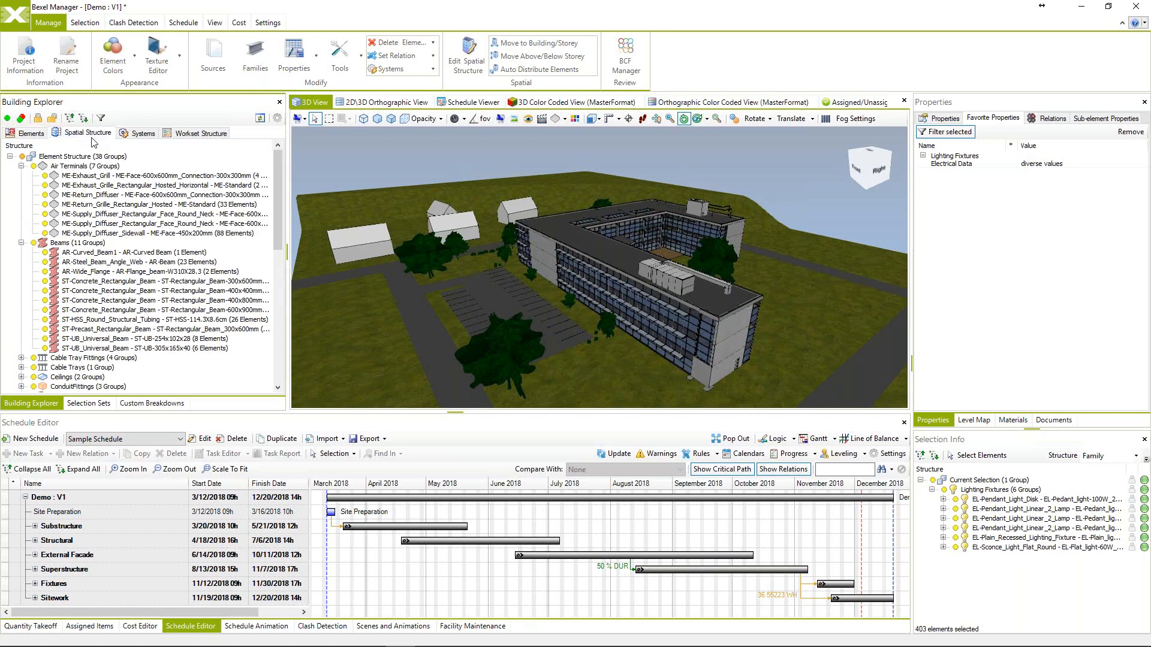
pyautogui.click(33, 175)
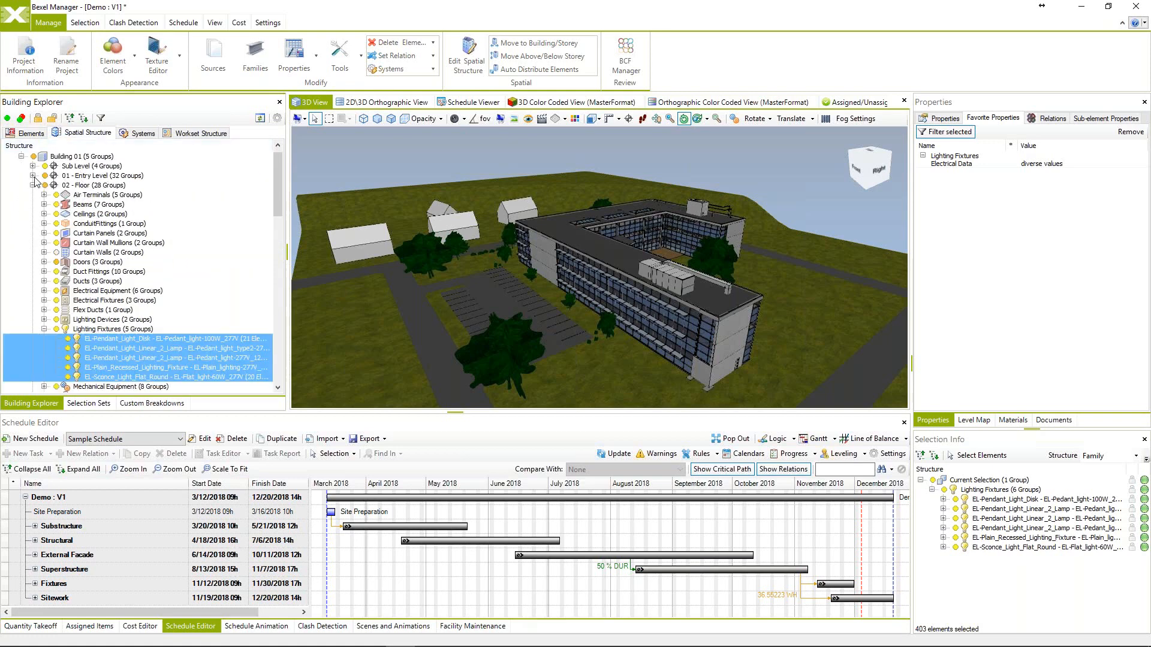
pyautogui.click(33, 185)
pyautogui.click(33, 196)
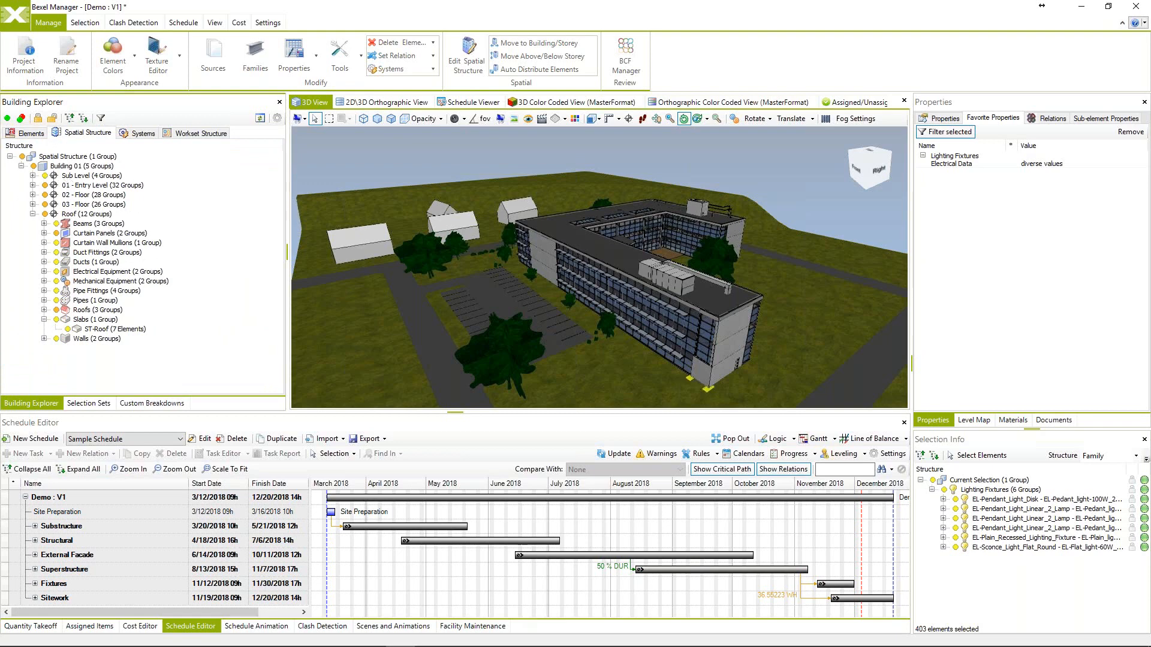
# Highlight the elements of the Sub Level, Roof, 03 - Floor and 02 - Floor one after another, collapsing the Roof level.
pyautogui.click(81, 195)
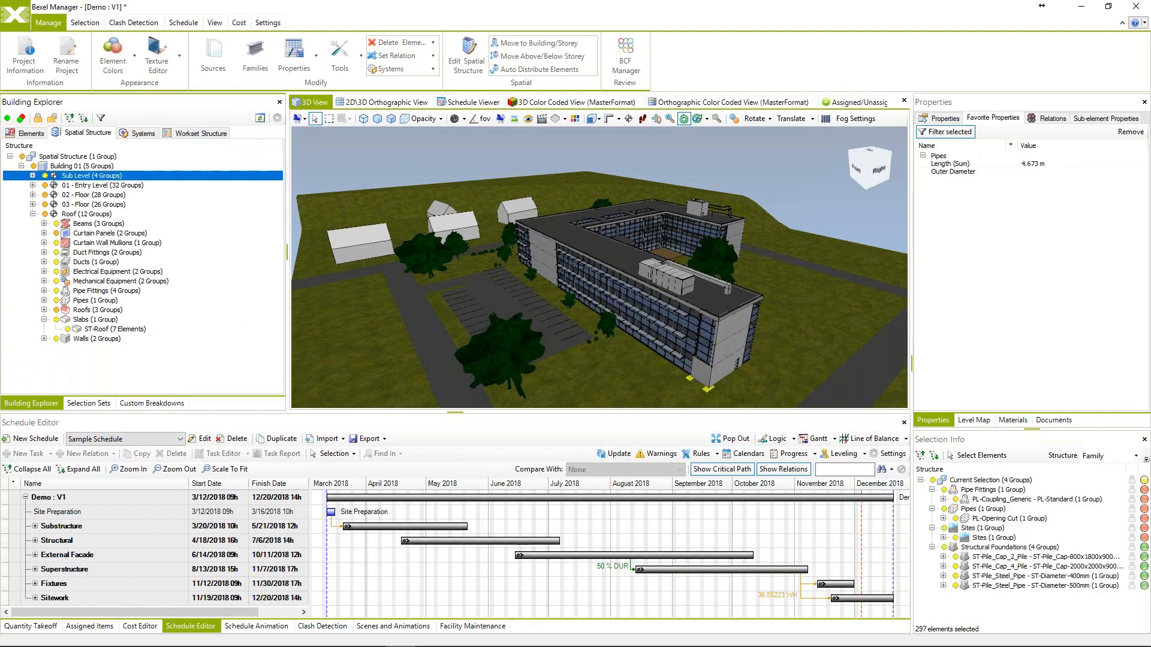
pyautogui.click(87, 214)
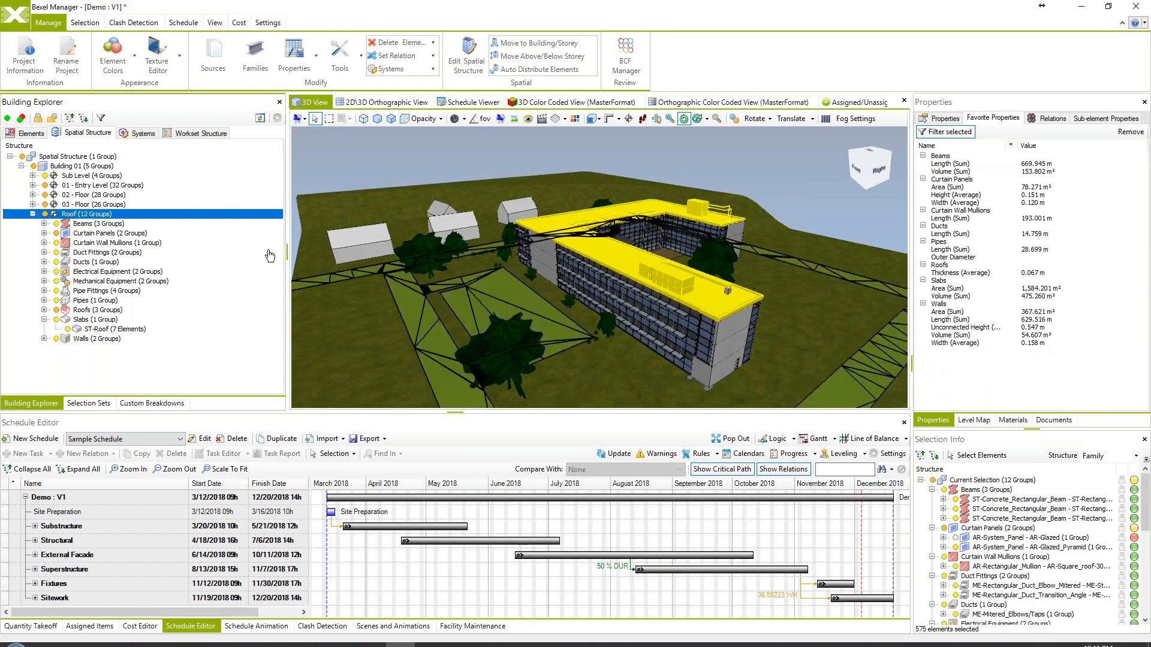
pyautogui.doubleClick(76, 216)
pyautogui.click(81, 204)
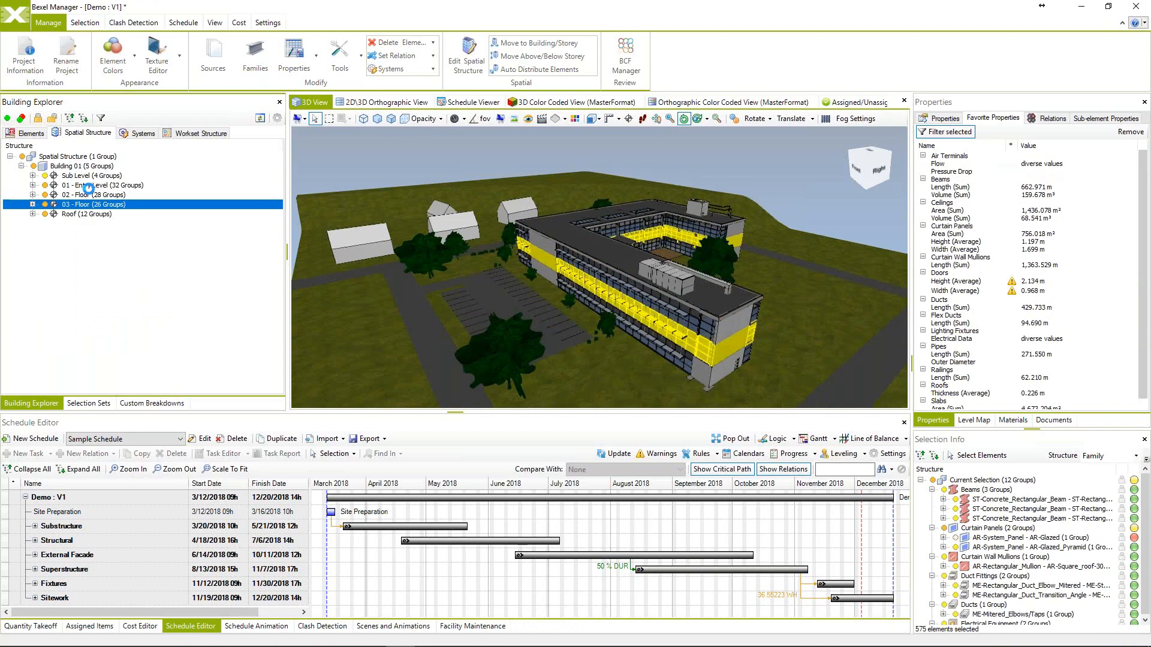
pyautogui.click(85, 195)
pyautogui.moveTo(637, 317); pyautogui.dragTo(615, 307)
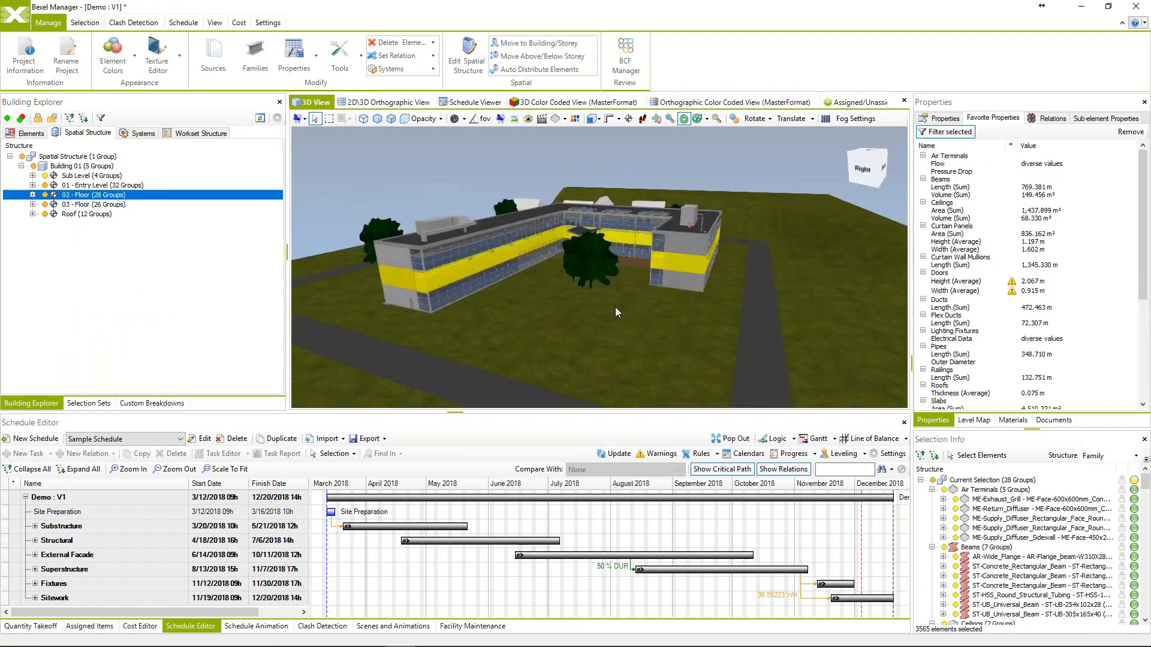
# Switch the building explorer to the systems structure and review the systems listed under Building 01.
pyautogui.click(143, 133)
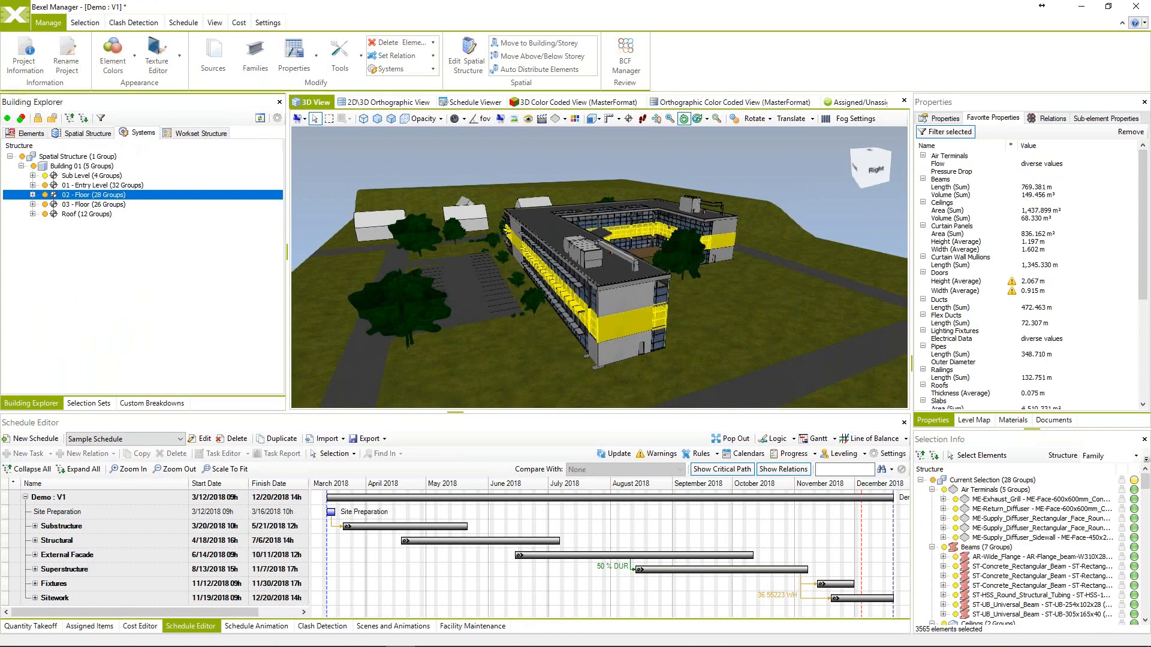
pyautogui.click(70, 118)
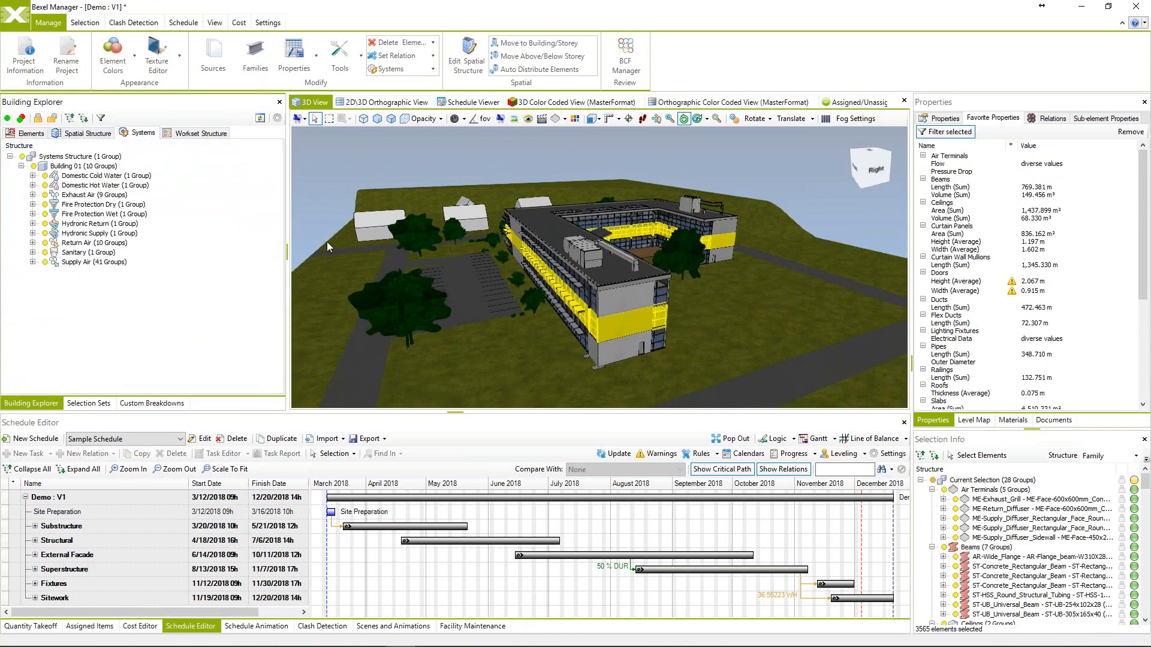
pyautogui.moveTo(326, 242); pyautogui.dragTo(523, 252)
pyautogui.click(84, 176)
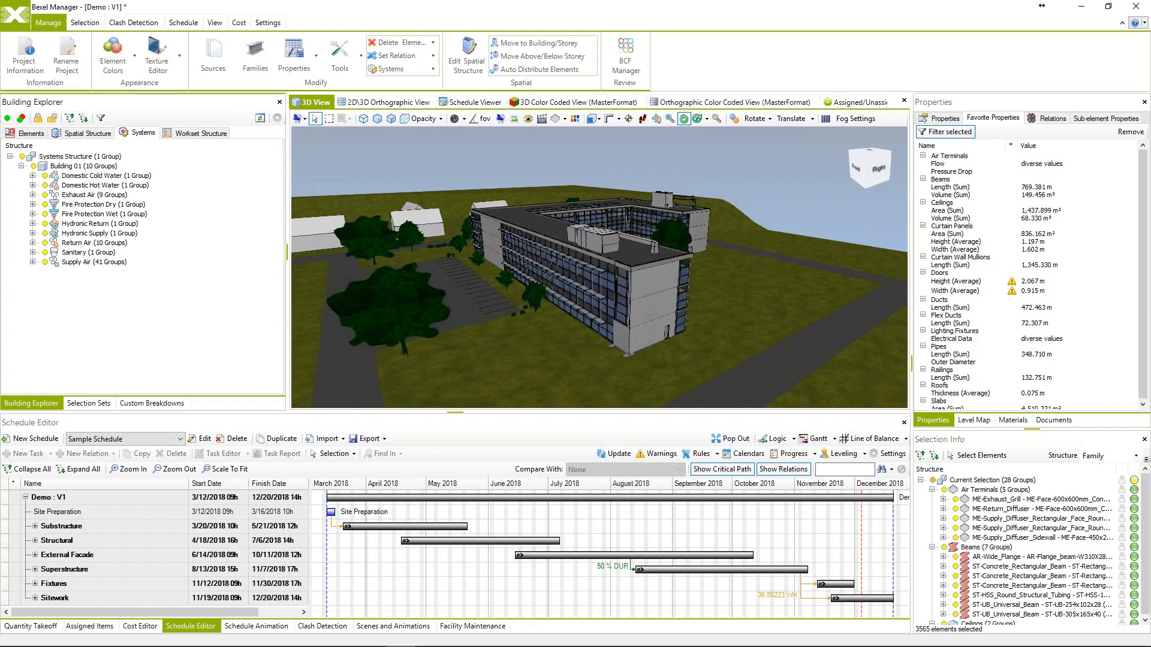
# Highlight the elements of the Fire Protection Dry, Hydronic Supply and Domestic Hot Water systems one after another.
pyautogui.click(89, 206)
pyautogui.click(99, 232)
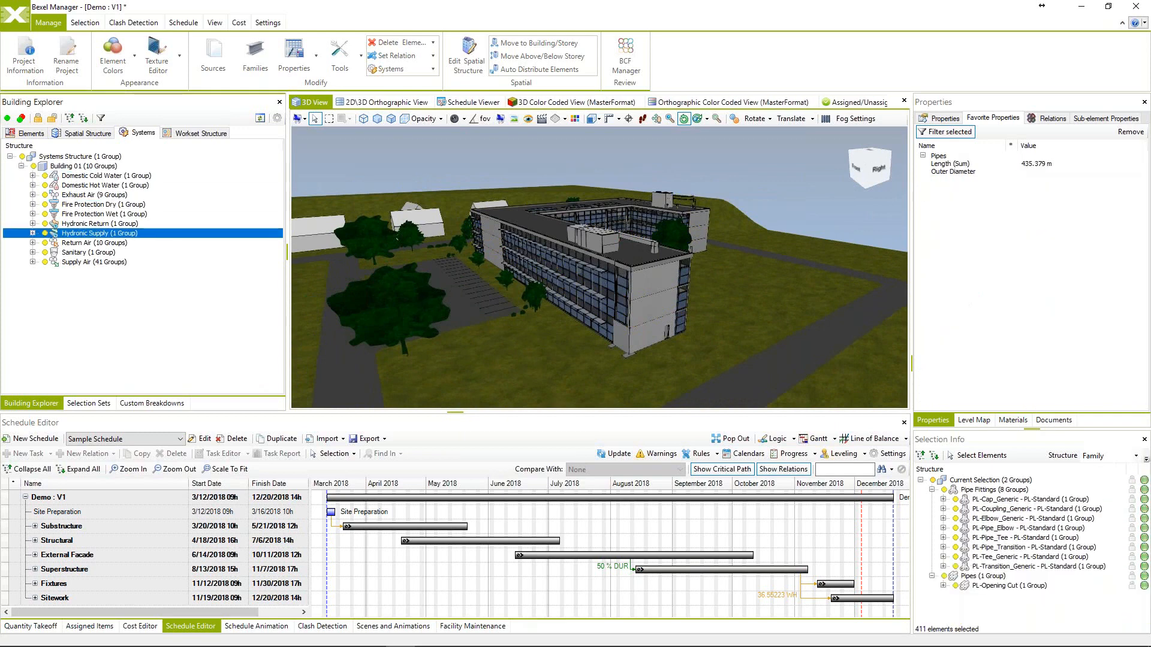
pyautogui.click(124, 186)
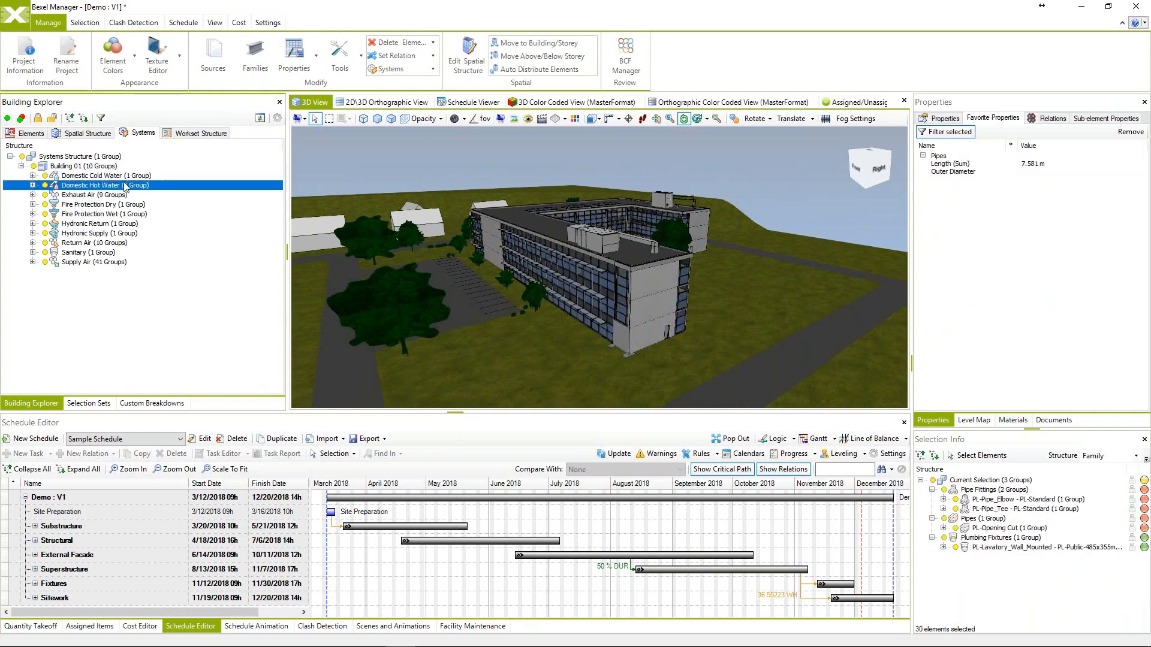
# Switch the building explorer to the workset structure and collapse the DR-Piping, PL-Cold_Water and PL-Hot_Water worksets.
pyautogui.click(198, 133)
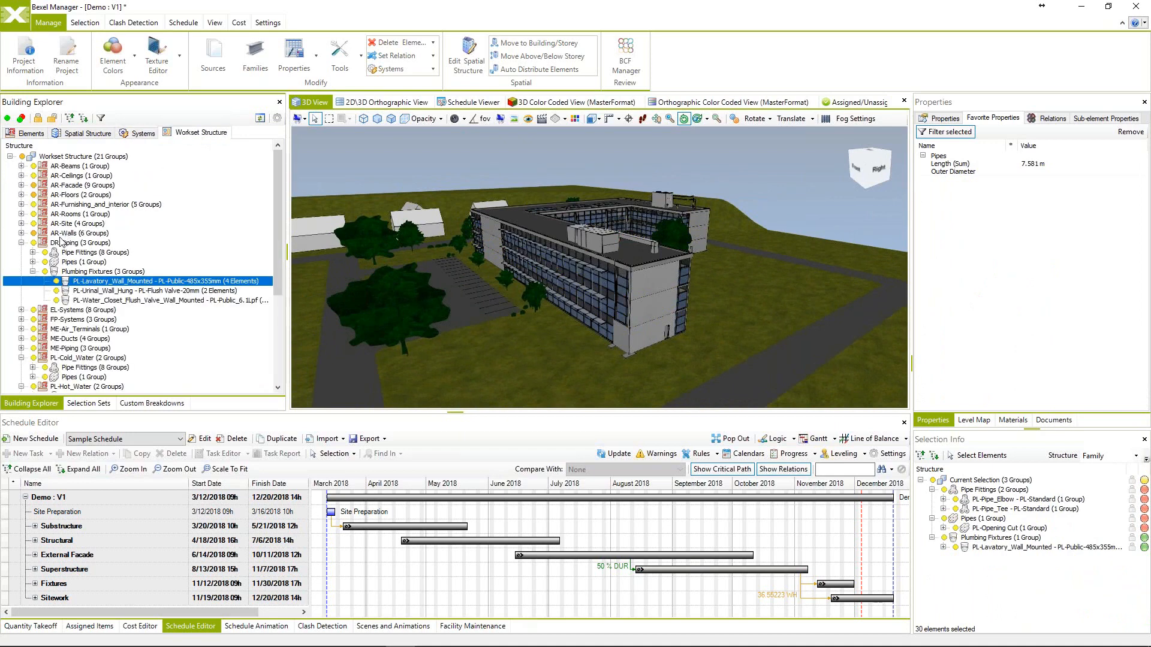
pyautogui.click(21, 243)
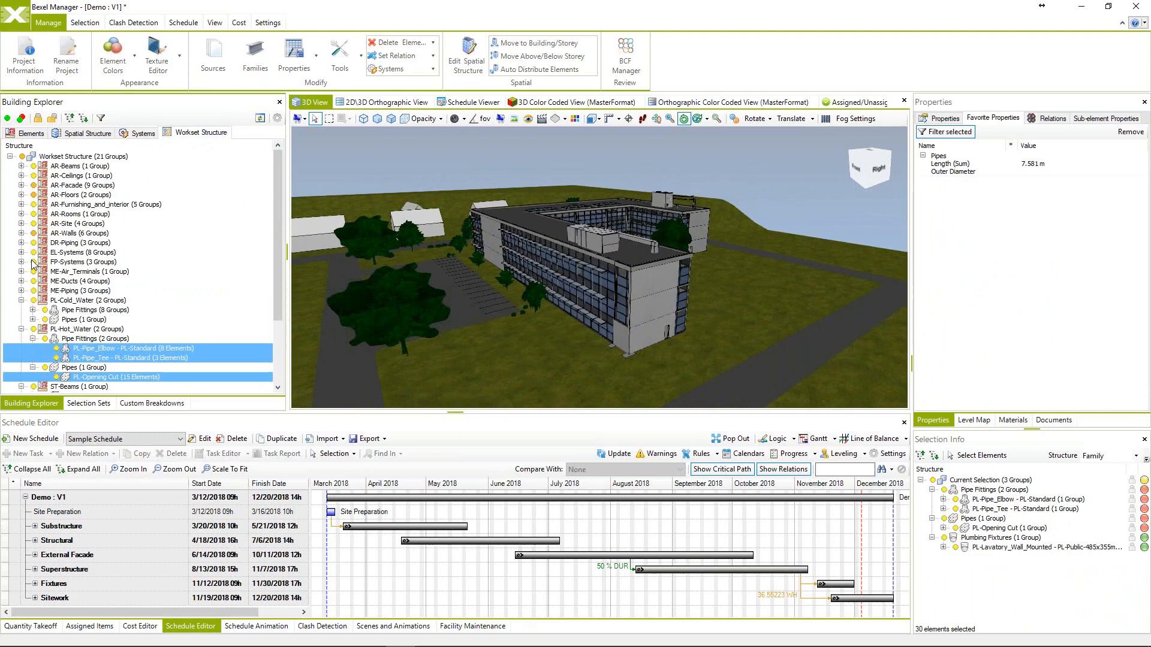
pyautogui.click(21, 300)
pyautogui.click(21, 309)
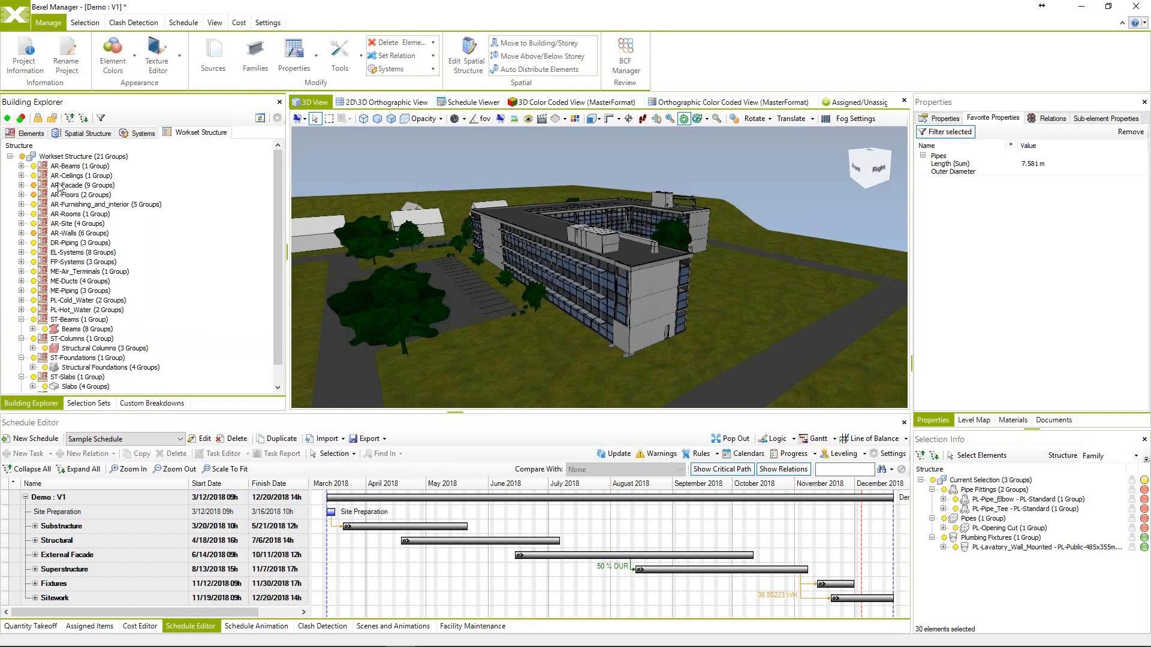
# Highlight the elements of the AR-Site, EL-Systems, AR-Furnishing_and_interior, FP-Systems and ME-Piping worksets one after another.
pyautogui.click(79, 226)
pyautogui.click(79, 253)
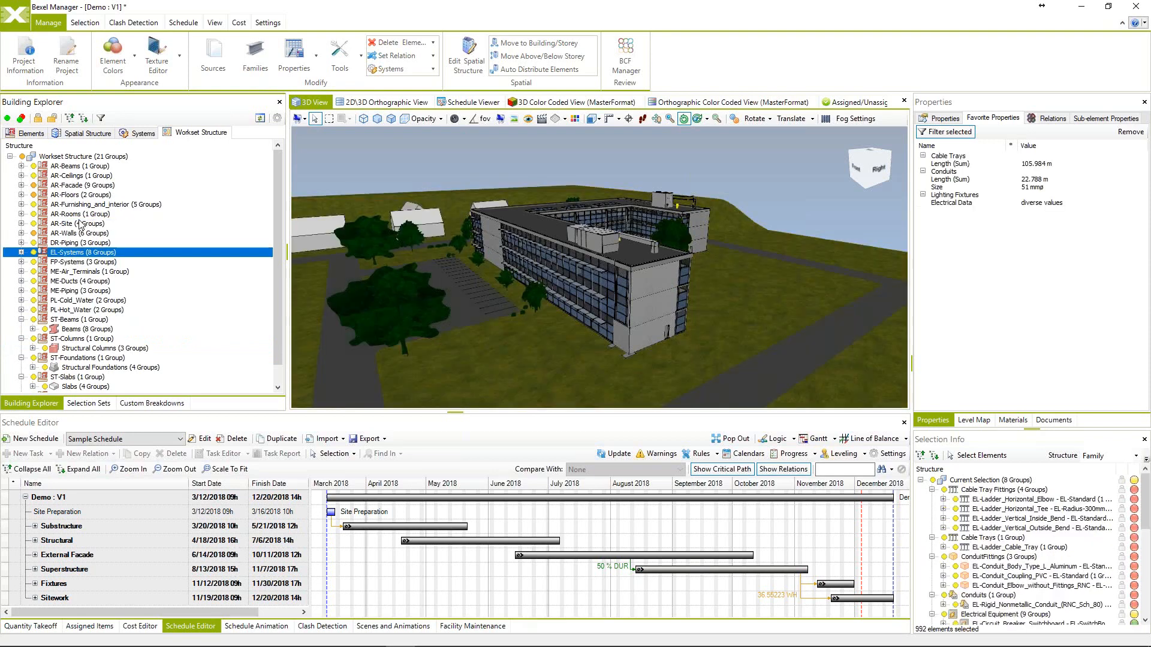
pyautogui.click(90, 204)
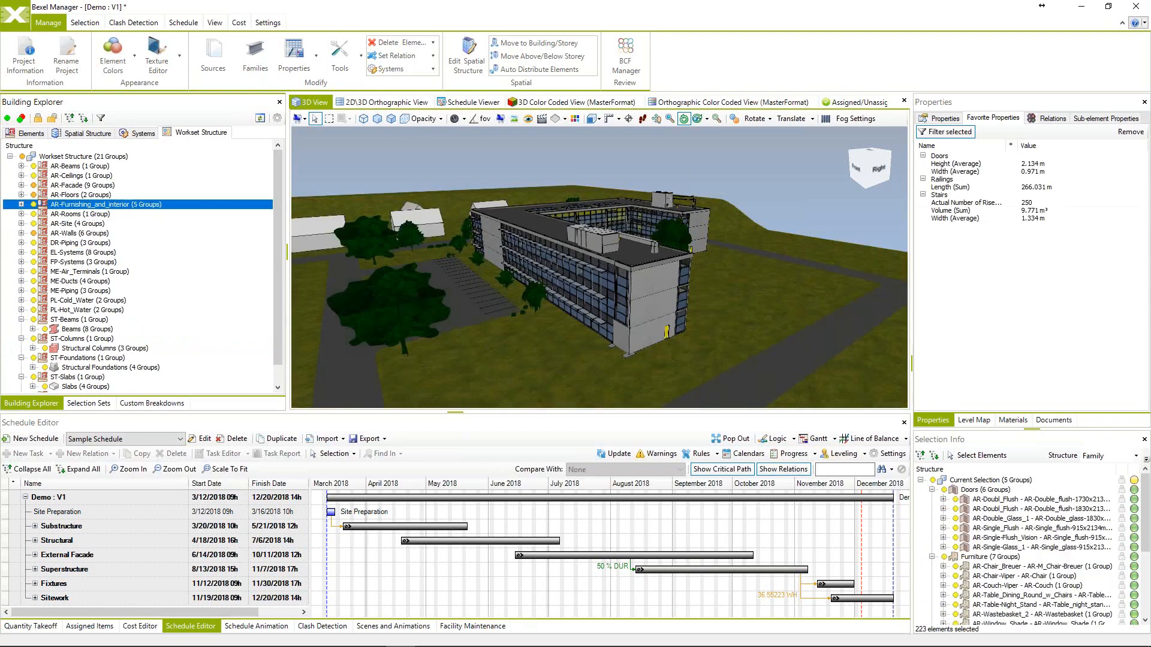
pyautogui.click(72, 262)
pyautogui.scroll(-1, 72, 271)
pyautogui.click(72, 272)
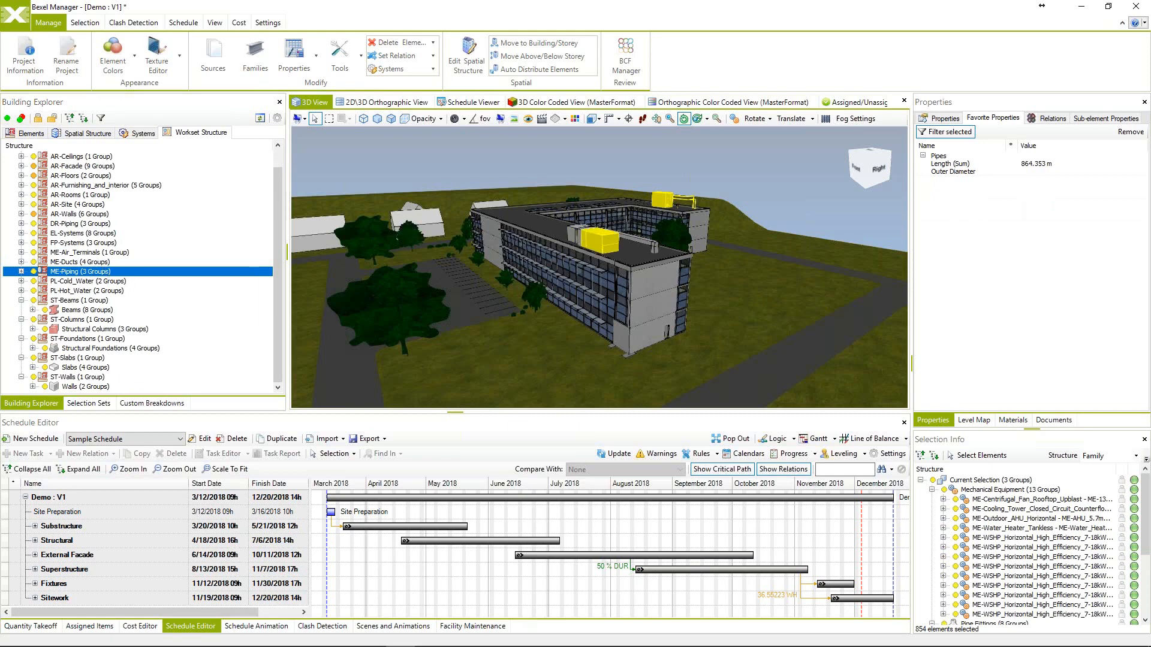
# Hide the selected ME-Piping workset elements in the 3D view.
pyautogui.moveTo(638, 235); pyautogui.dragTo(600, 238, button='middle')
pyautogui.moveTo(562, 239); pyautogui.dragTo(540, 289)
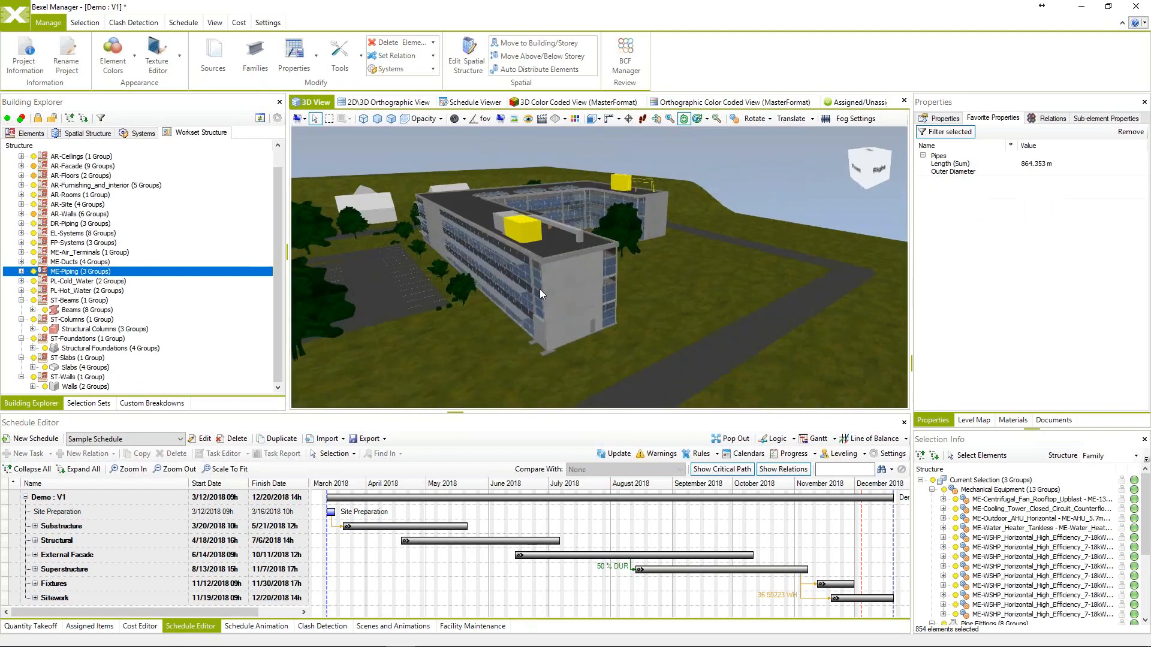
pyautogui.rightClick(527, 233)
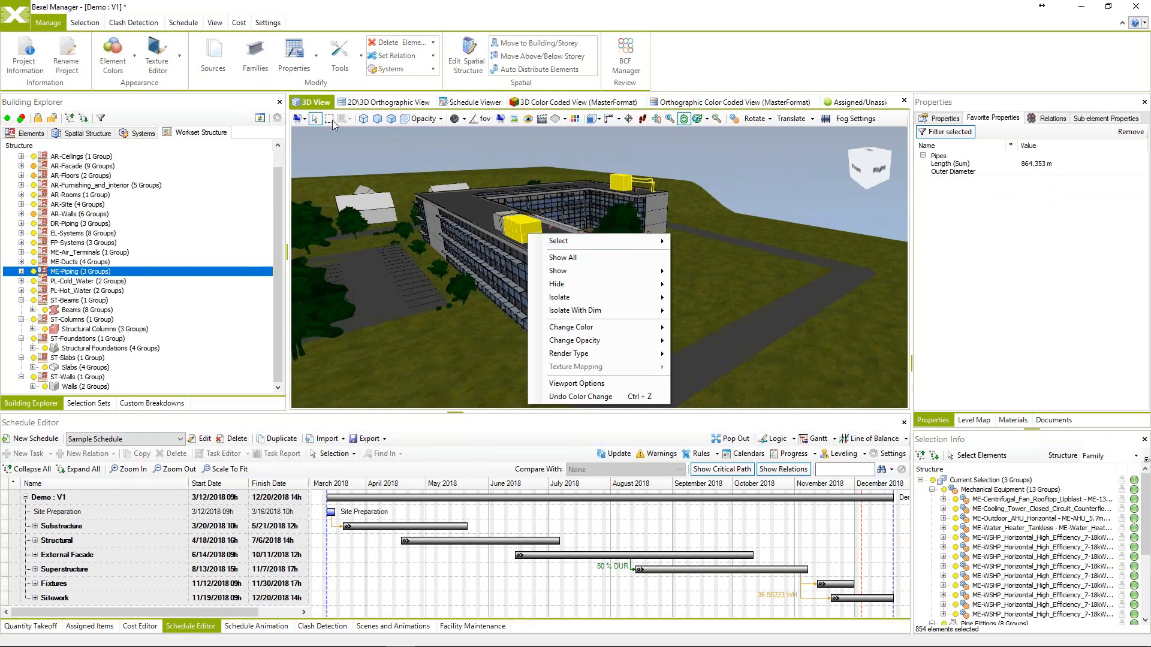
pyautogui.moveTo(611, 300)
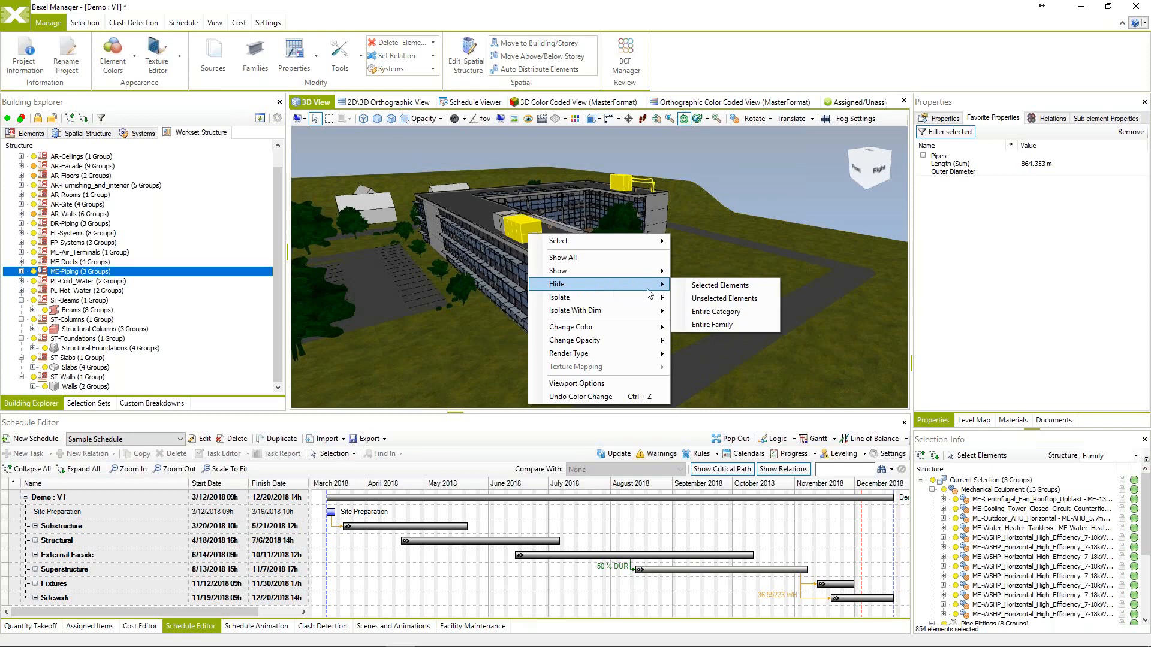
pyautogui.click(684, 287)
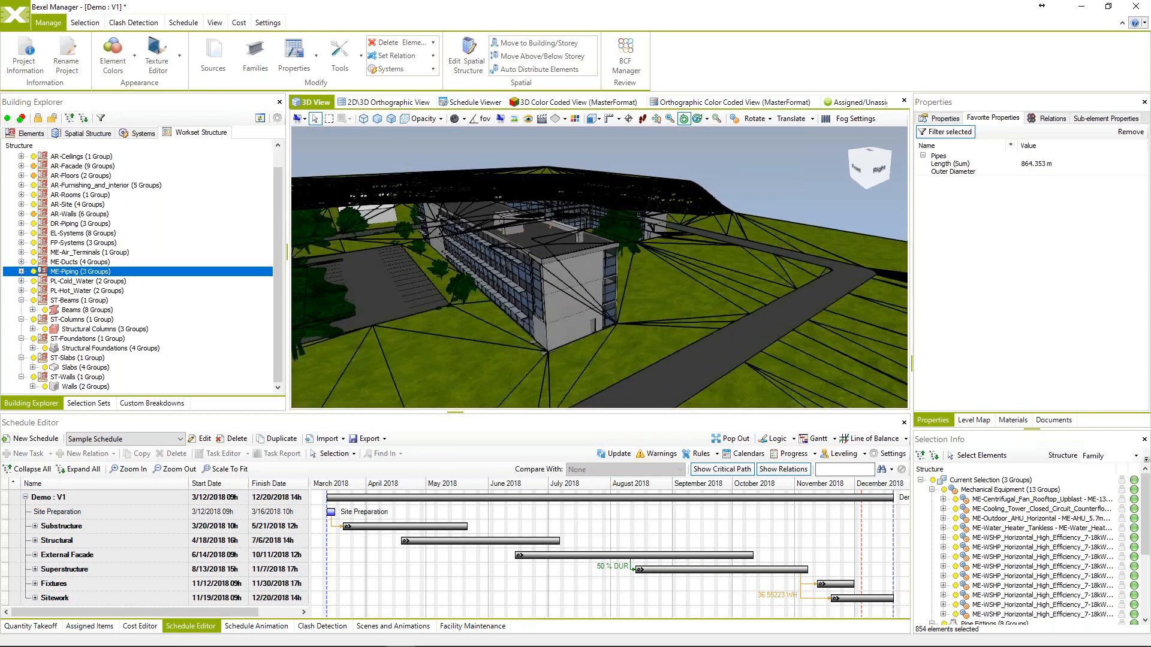
pyautogui.rightClick(574, 269)
pyautogui.click(563, 300)
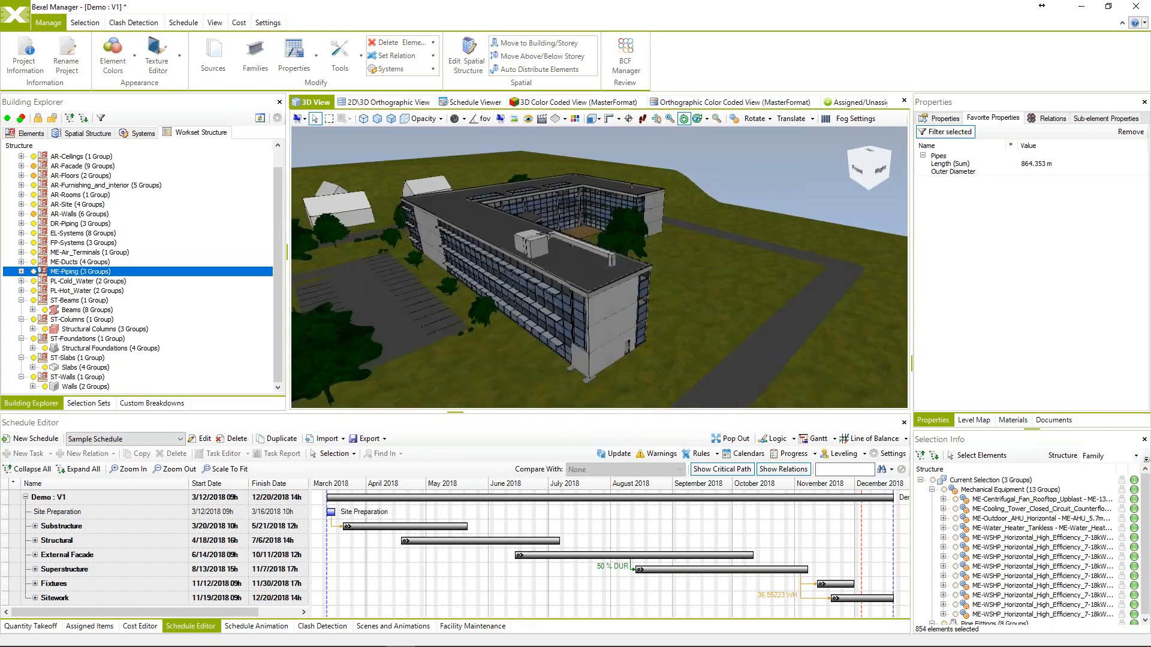
# Isolate the flat roof surface of the building's long front wing, and show all elements again.
pyautogui.click(576, 273)
pyautogui.rightClick(577, 278)
pyautogui.moveTo(624, 337)
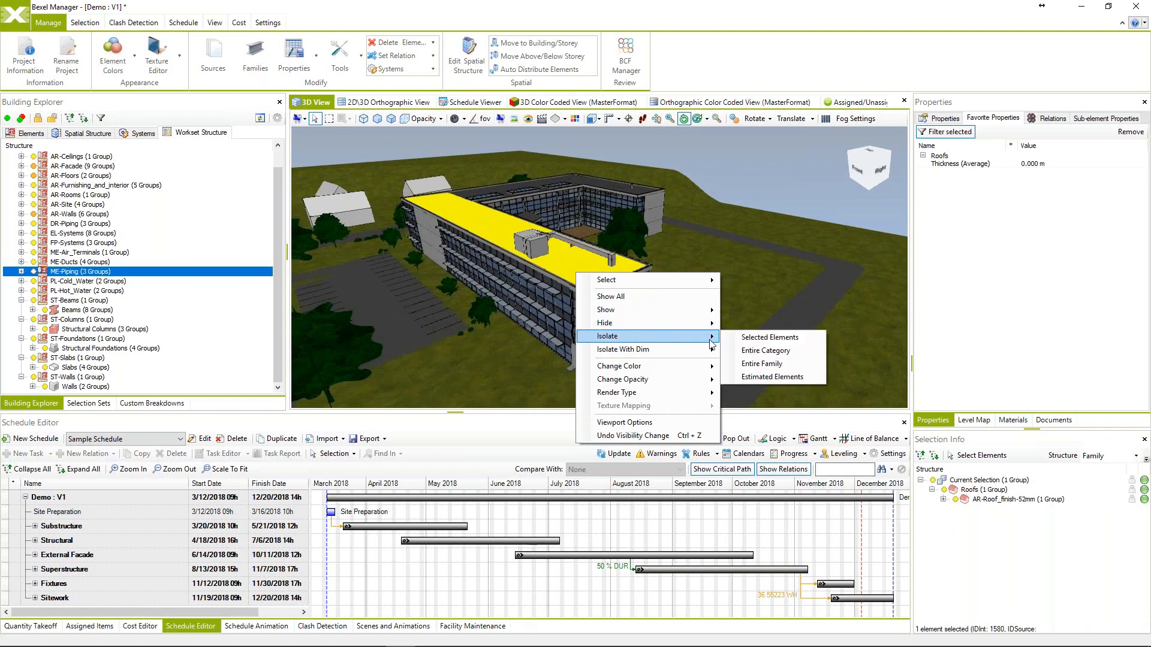
pyautogui.click(743, 342)
pyautogui.rightClick(613, 281)
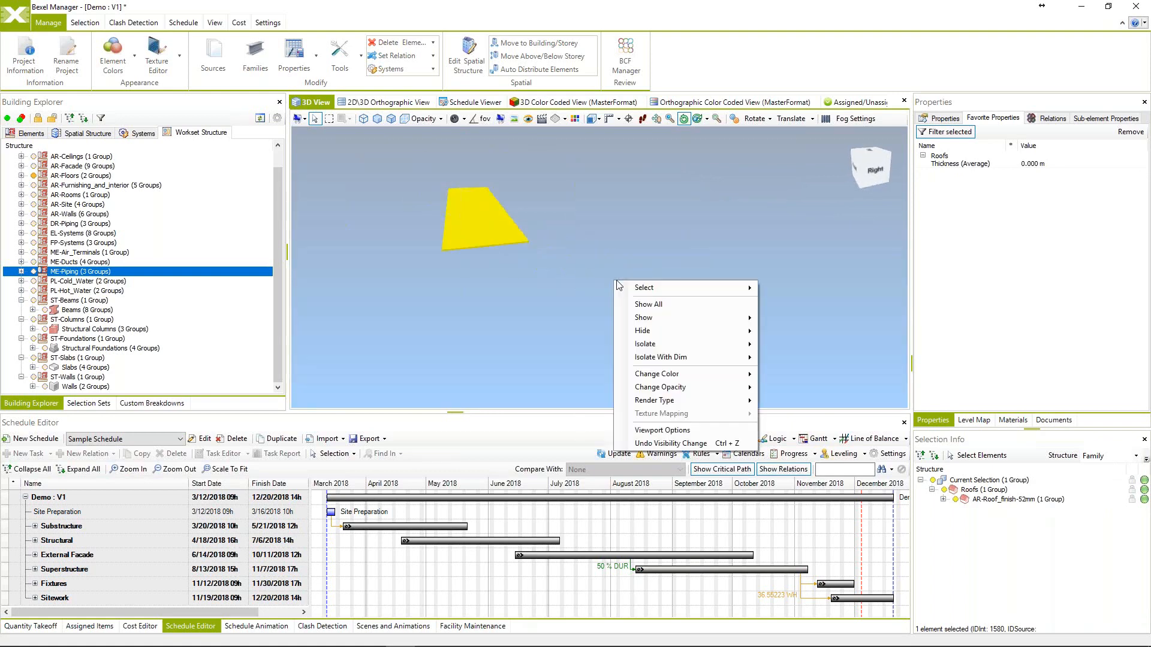
pyautogui.click(657, 305)
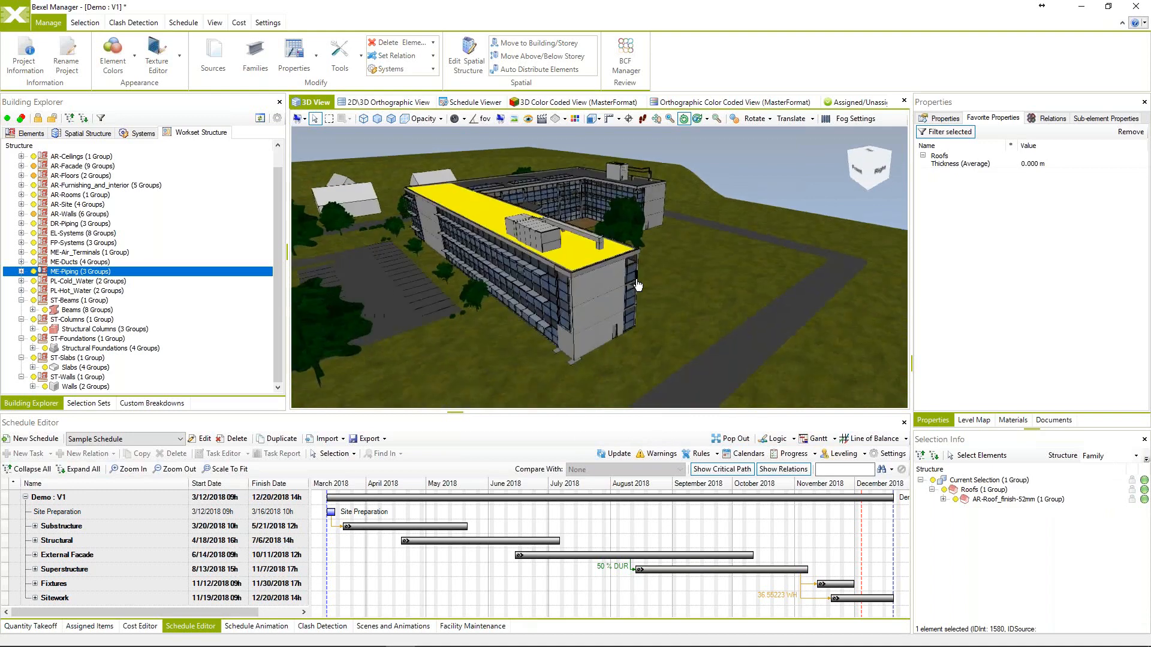
# Select the insulation walls on the end face of the front wing and change their color to orange.
pyautogui.click(599, 296)
pyautogui.rightClick(601, 310)
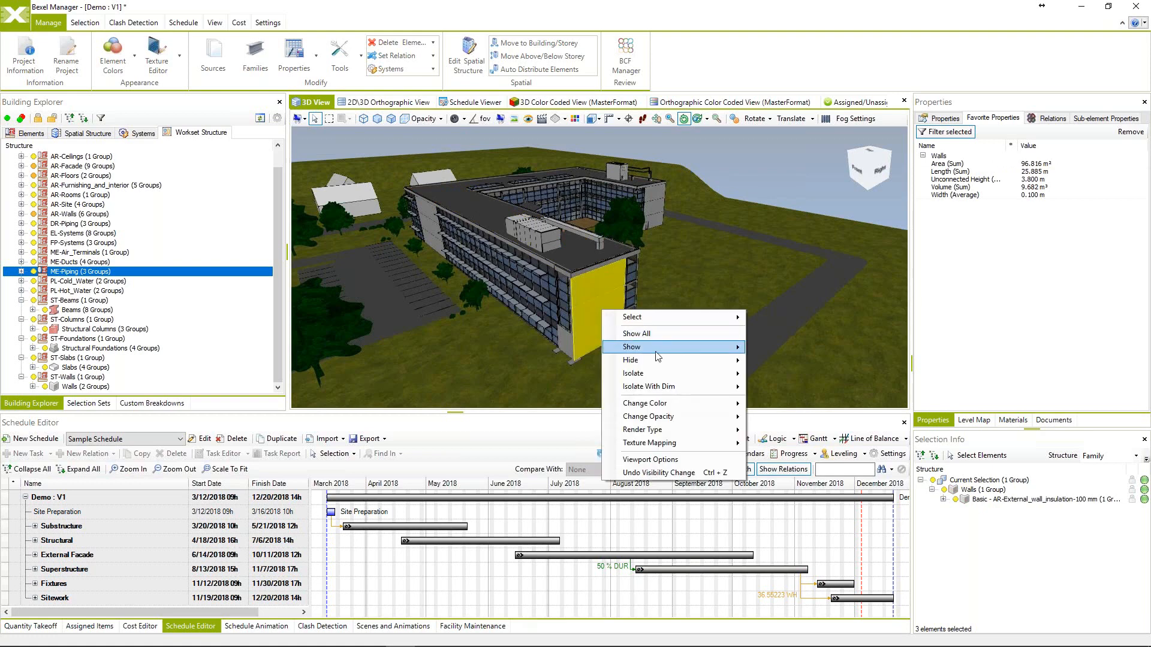
pyautogui.click(795, 436)
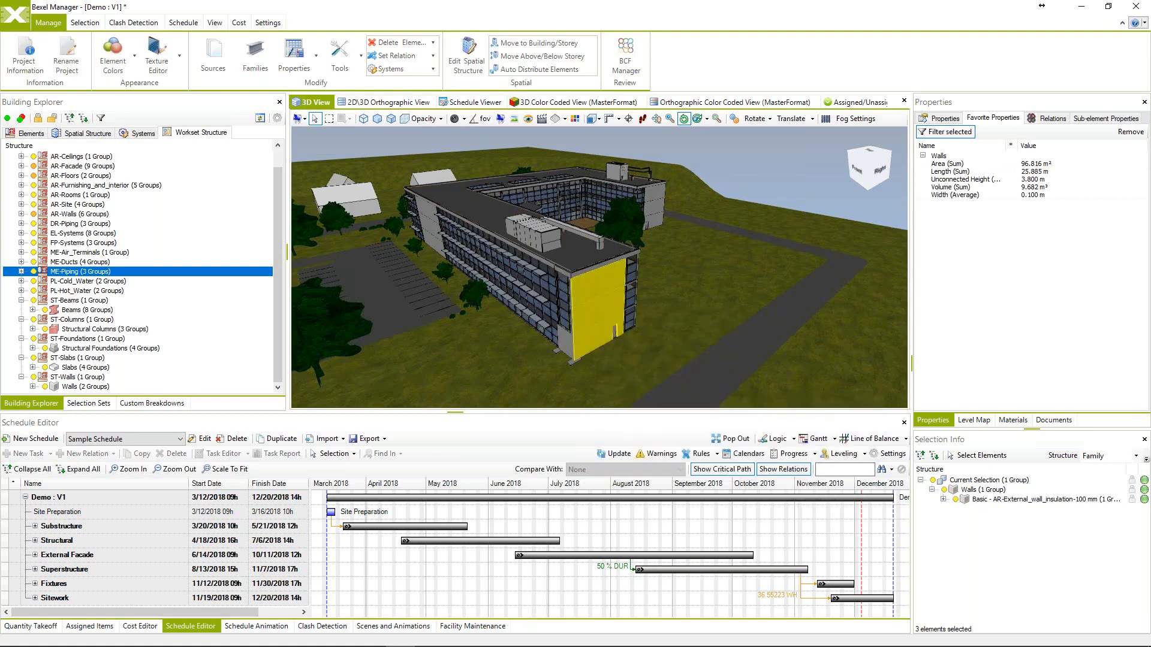
pyautogui.click(535, 212)
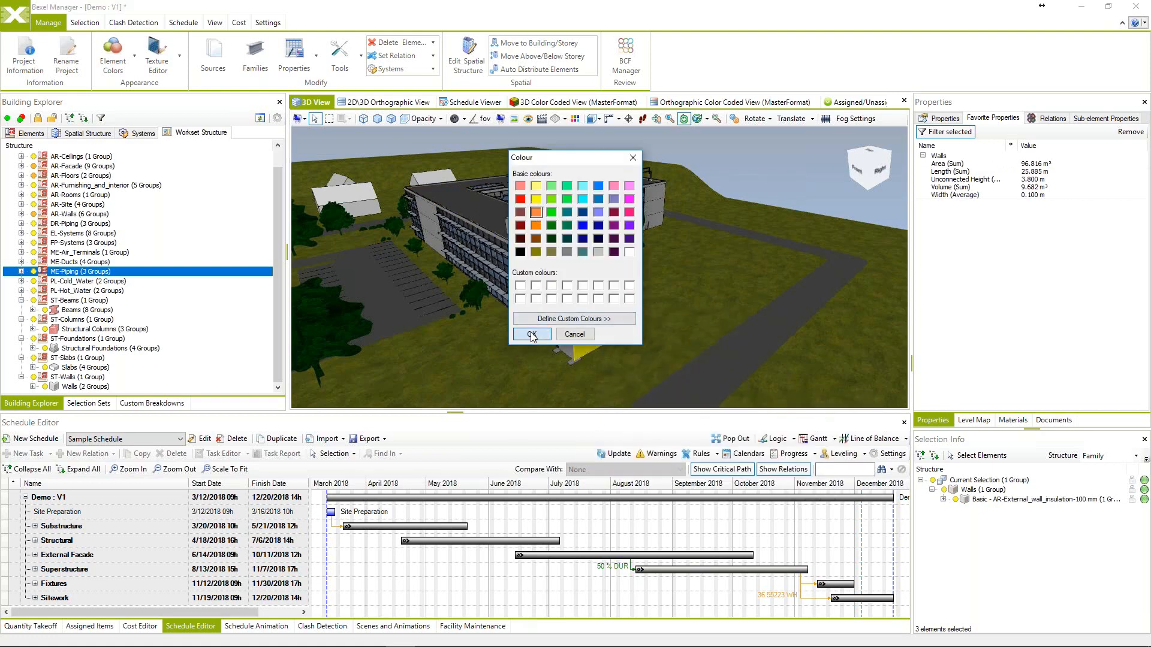
pyautogui.click(532, 334)
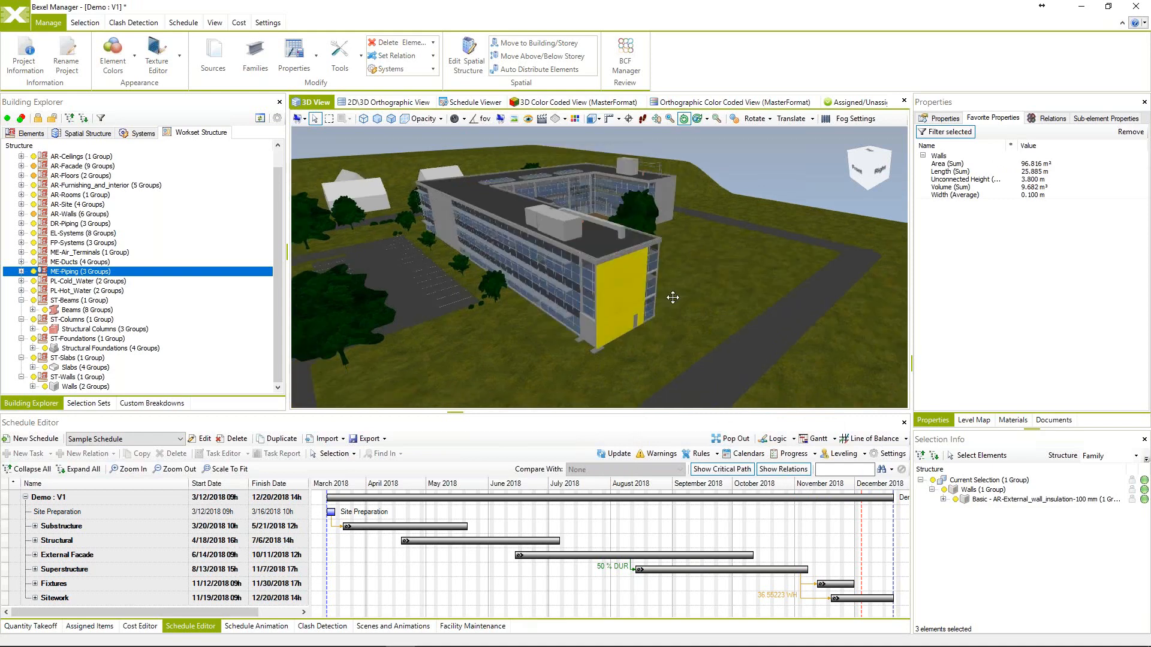
# Reselect the three insulation walls on the wing's end face and set the opacity of all unselected elements to 30%.
pyautogui.moveTo(672, 298)
pyautogui.mouseDown()
pyautogui.moveTo(774, 185)
pyautogui.moveTo(698, 307)
pyautogui.moveTo(707, 270)
pyautogui.moveTo(672, 290)
pyautogui.mouseUp()
pyautogui.click(677, 247)
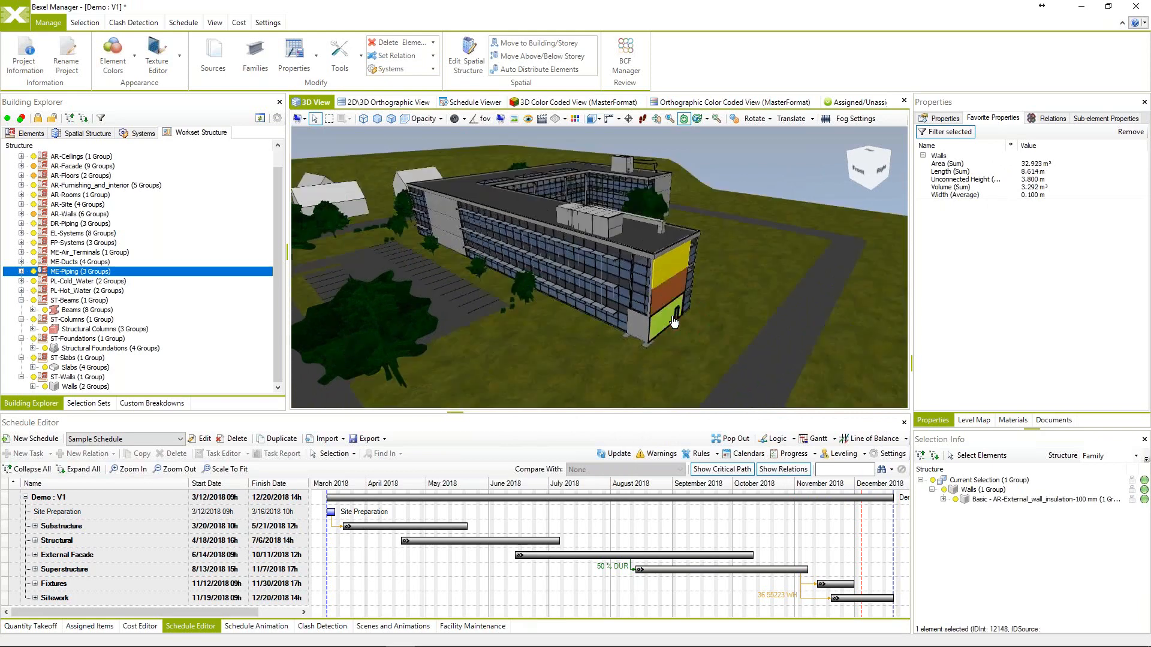
pyautogui.keyDown('ctrl'); pyautogui.click(673, 317); pyautogui.keyUp('ctrl')
pyautogui.keyDown('ctrl'); pyautogui.click(680, 288); pyautogui.keyUp('ctrl')
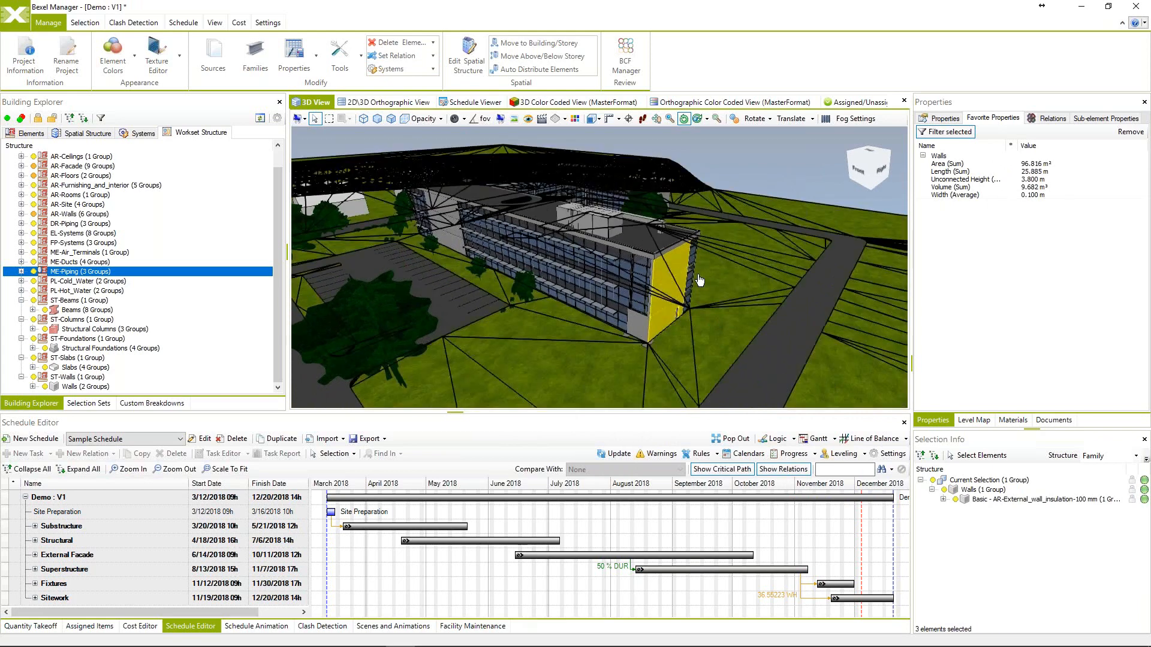
pyautogui.rightClick(673, 273)
pyautogui.moveTo(748, 377)
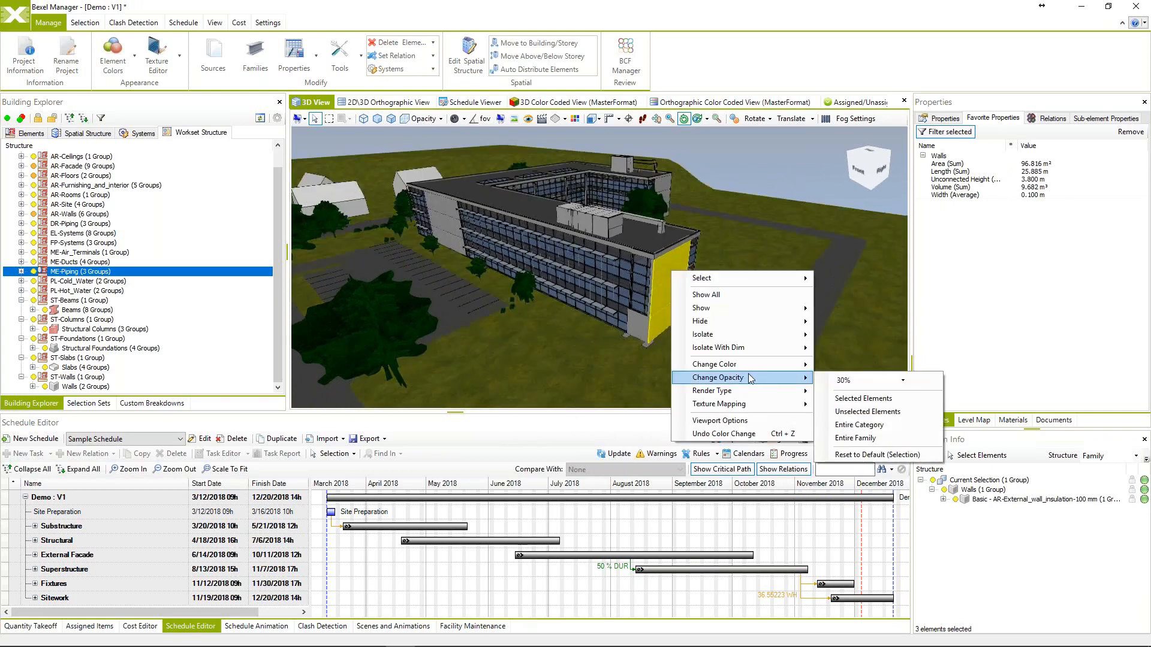
pyautogui.click(861, 414)
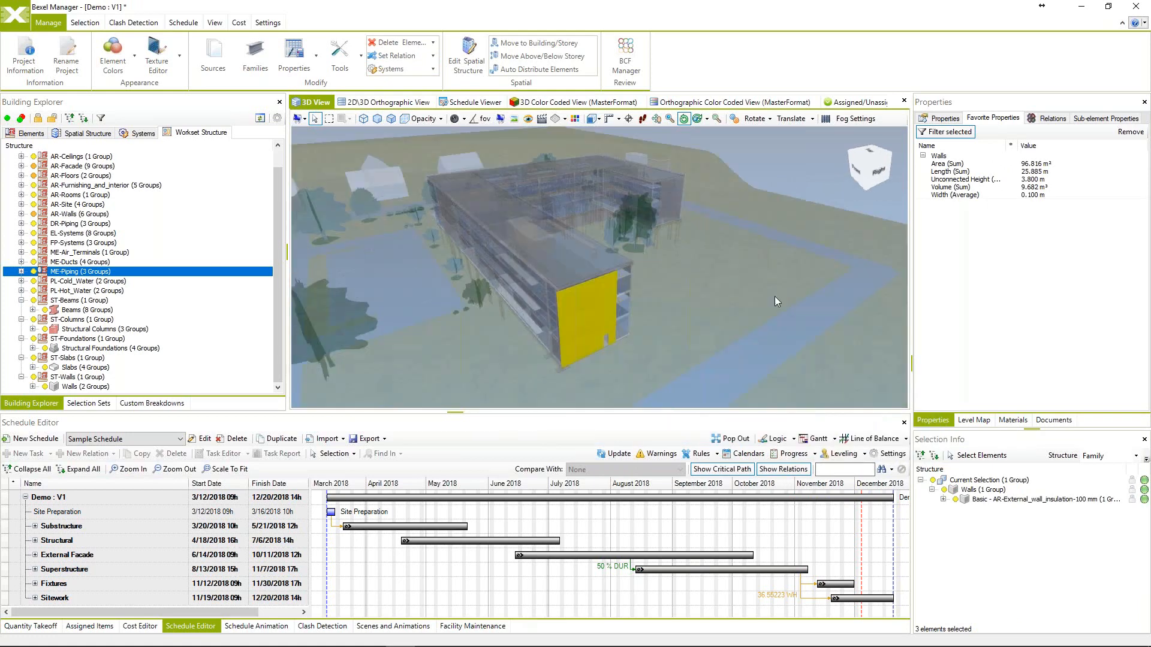
# Undo the last opacity change in the 3D view.
pyautogui.rightClick(778, 262)
pyautogui.click(830, 423)
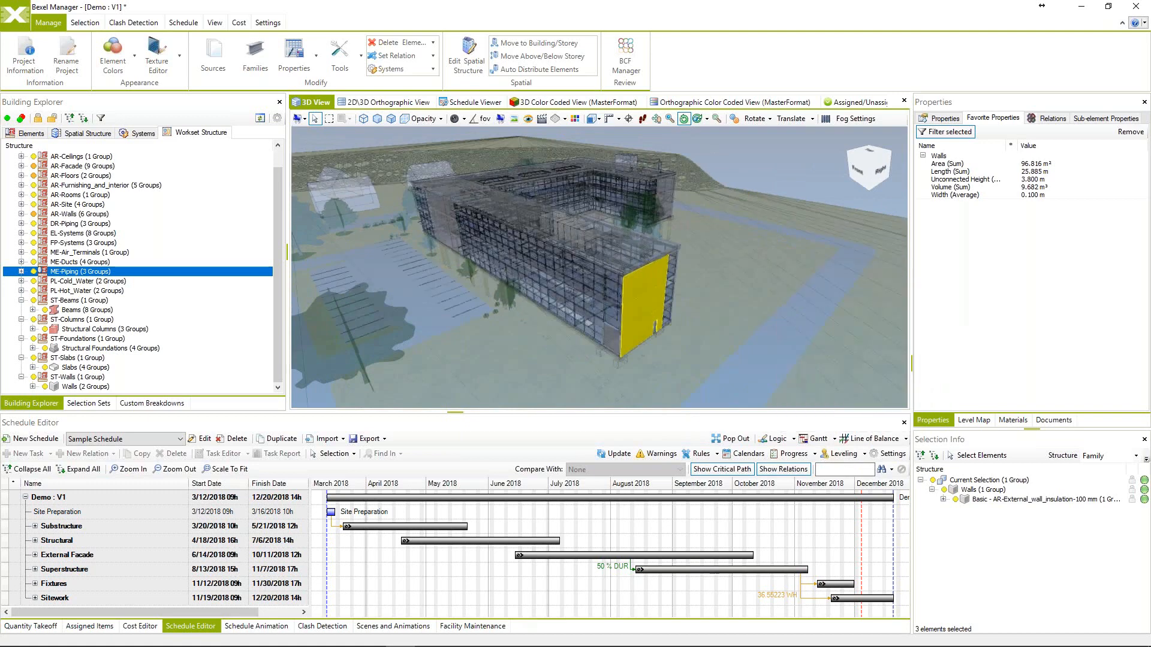
pyautogui.moveTo(816, 395); pyautogui.dragTo(742, 278, button='middle')
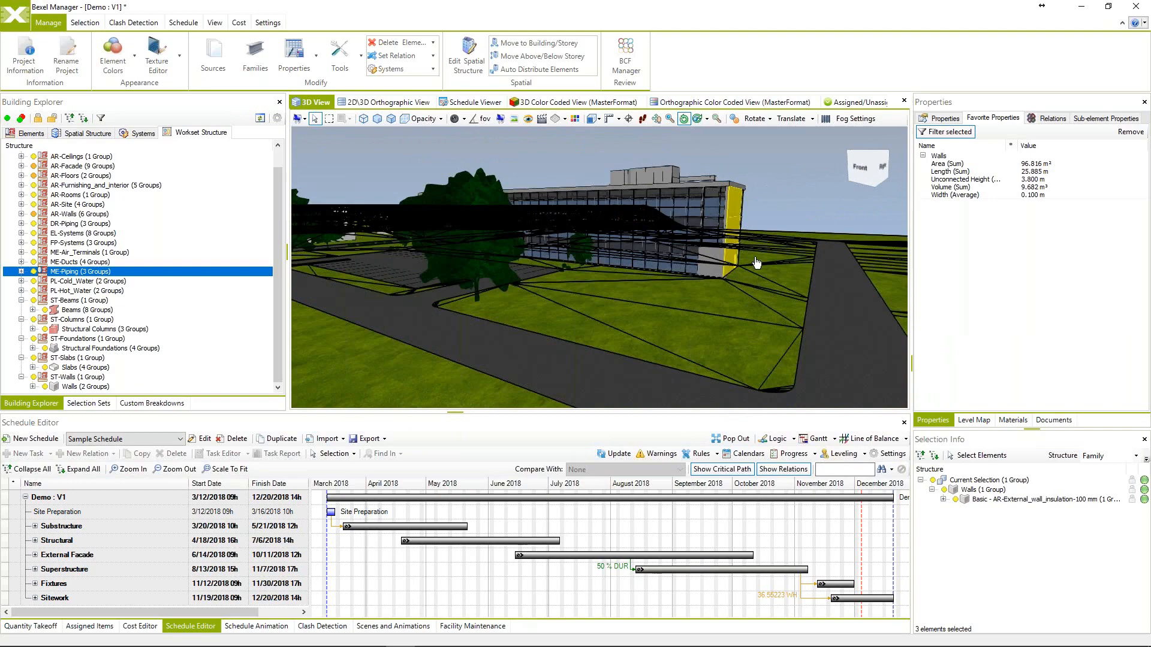
pyautogui.moveTo(750, 257); pyautogui.dragTo(720, 282, button='middle')
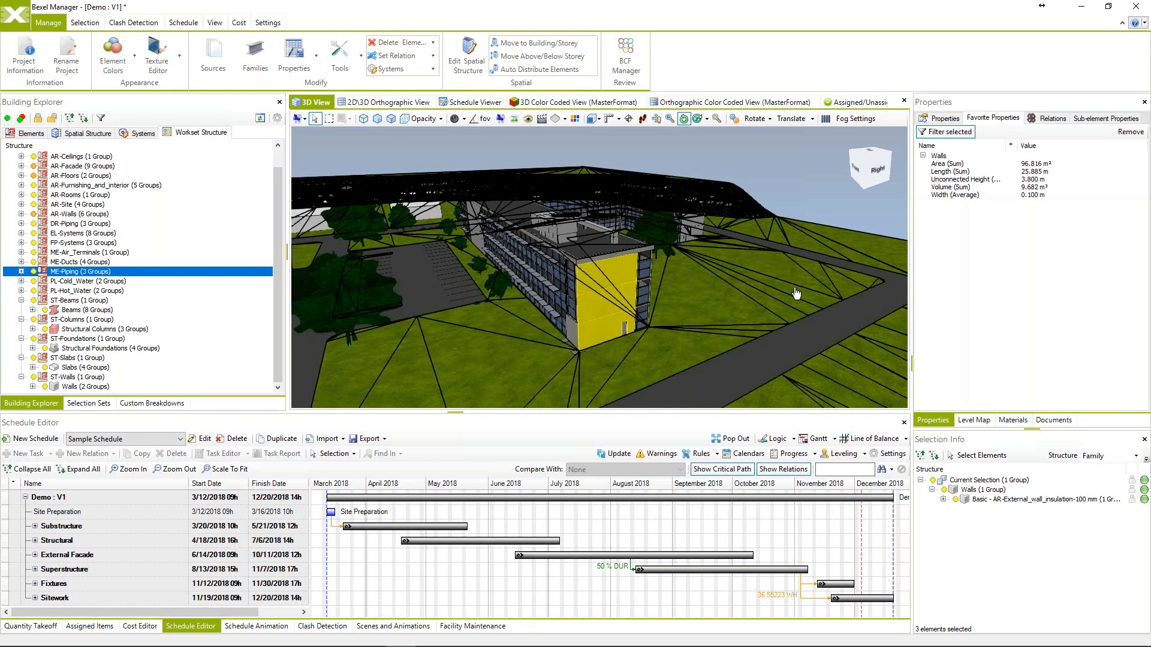
# Look at the project file commands, including the one for creating a new project from IFC.
pyautogui.click(19, 25)
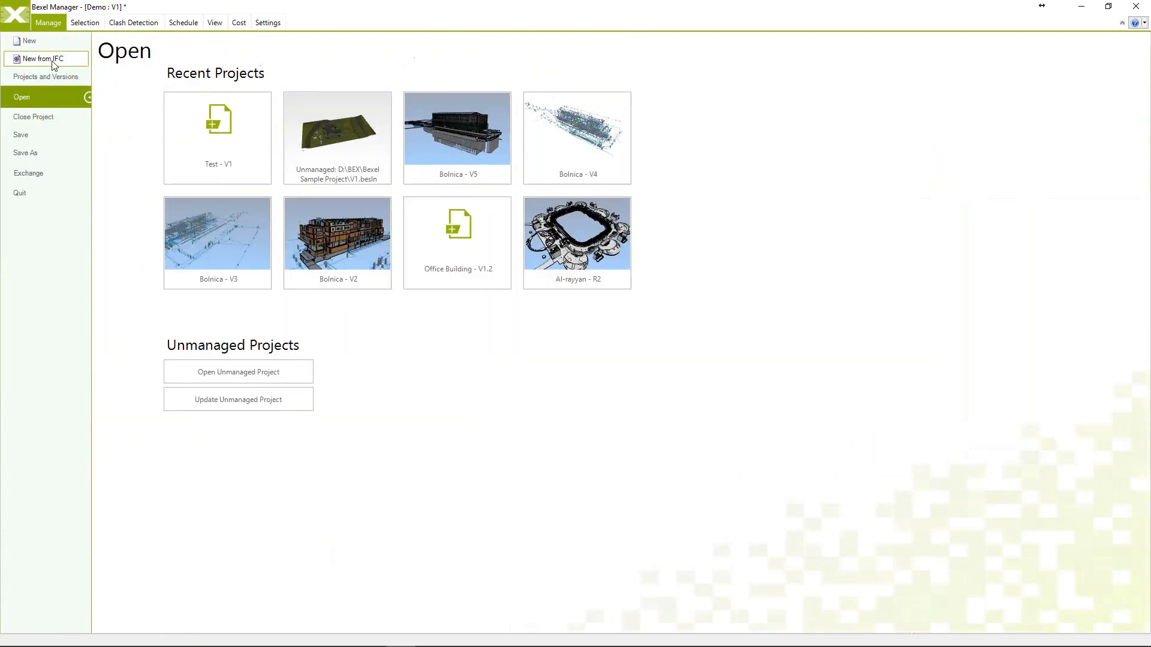
pyautogui.click(53, 59)
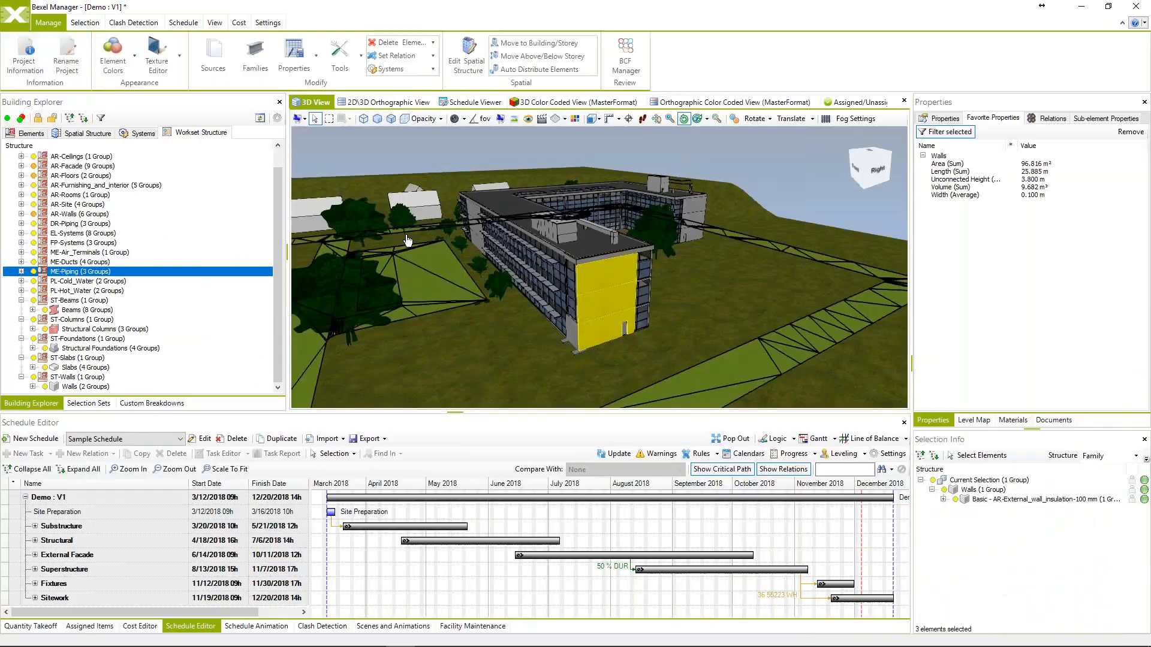
pyautogui.moveTo(406, 241); pyautogui.dragTo(585, 274)
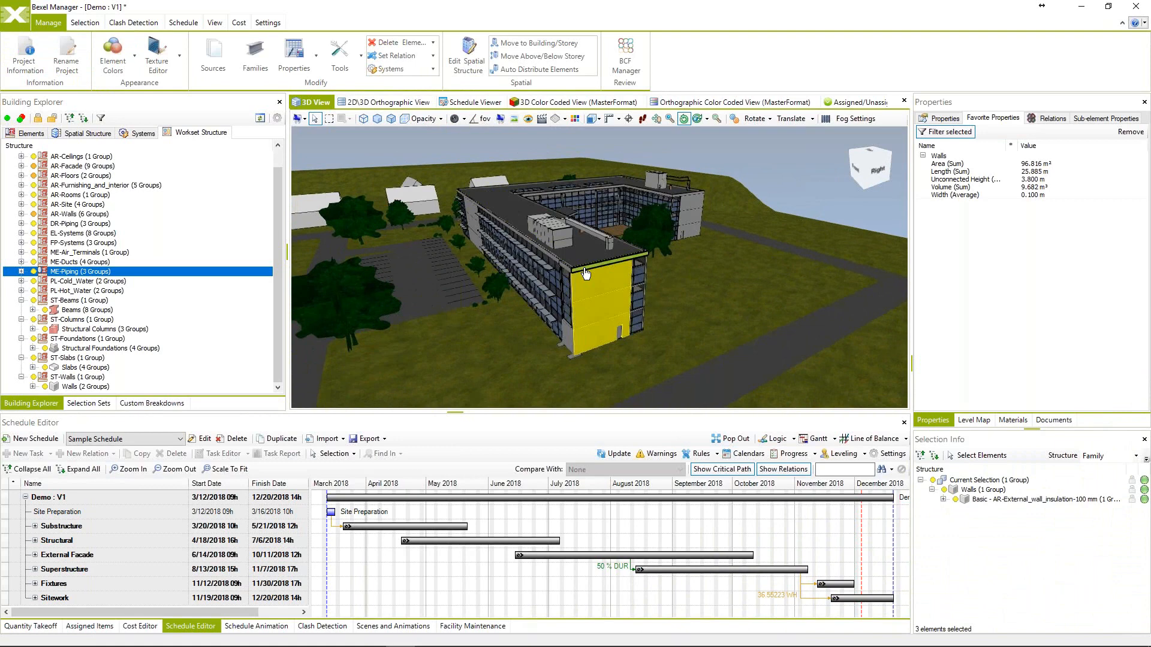
pyautogui.moveTo(586, 276); pyautogui.dragTo(643, 290)
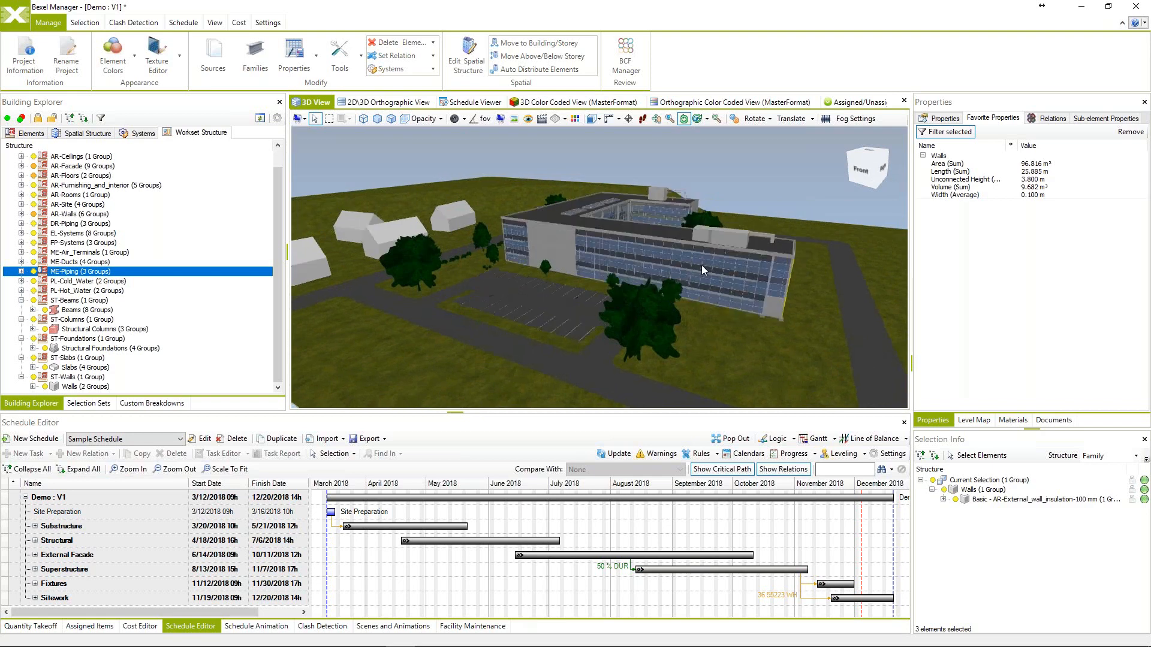
pyautogui.moveTo(701, 265); pyautogui.dragTo(651, 262)
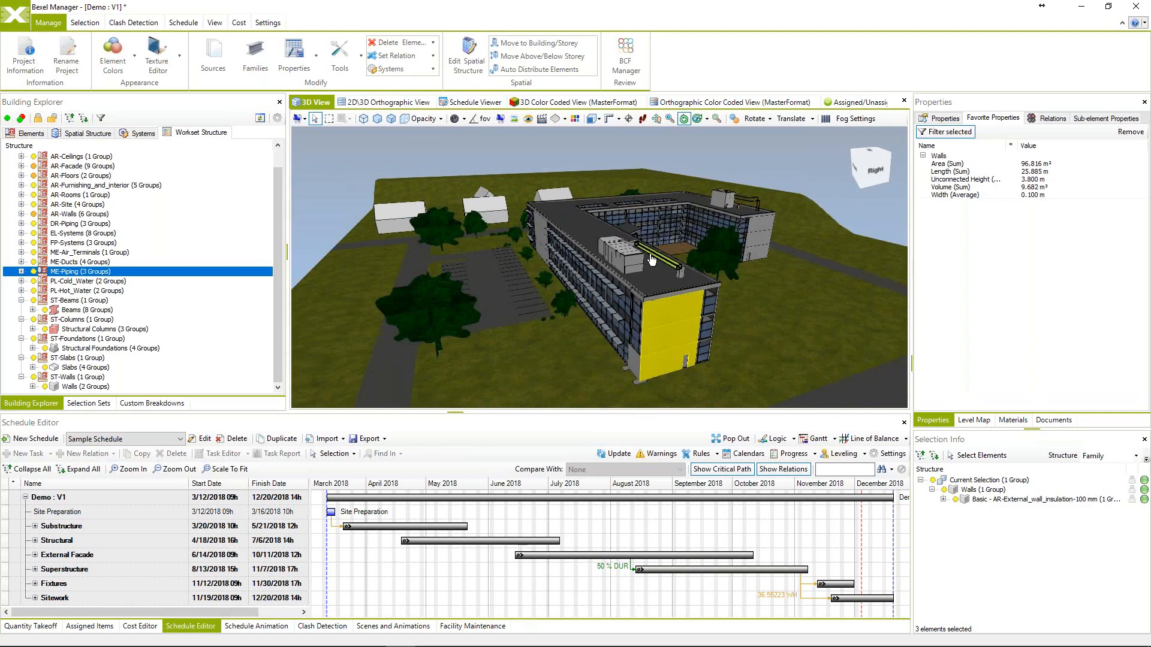
pyautogui.moveTo(643, 278); pyautogui.dragTo(605, 274, button='middle')
pyautogui.moveTo(606, 274); pyautogui.dragTo(620, 292)
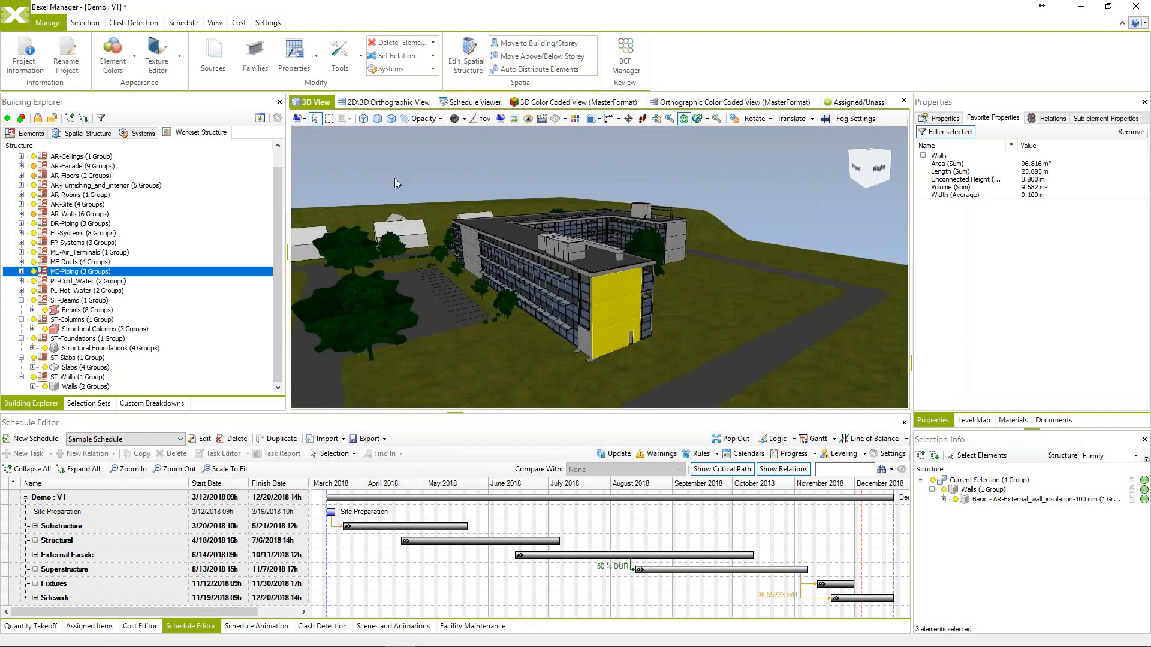
# Open the list of the project's model sources and select the ME-Demo_Sample source to review its properties.
pyautogui.click(216, 62)
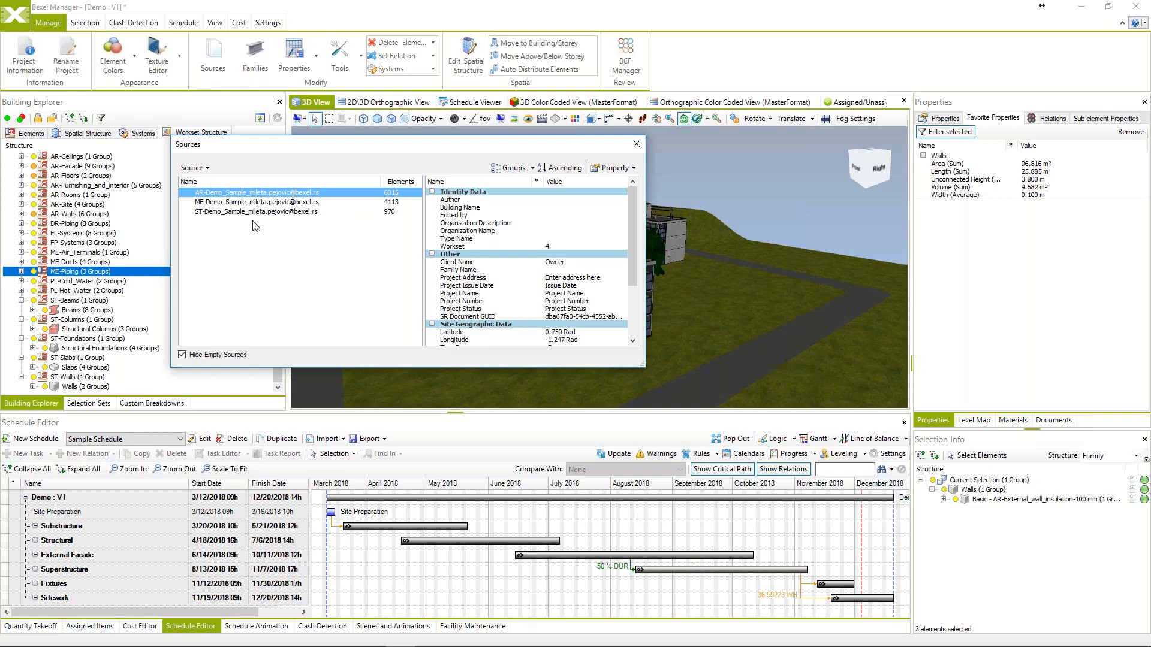
pyautogui.click(239, 203)
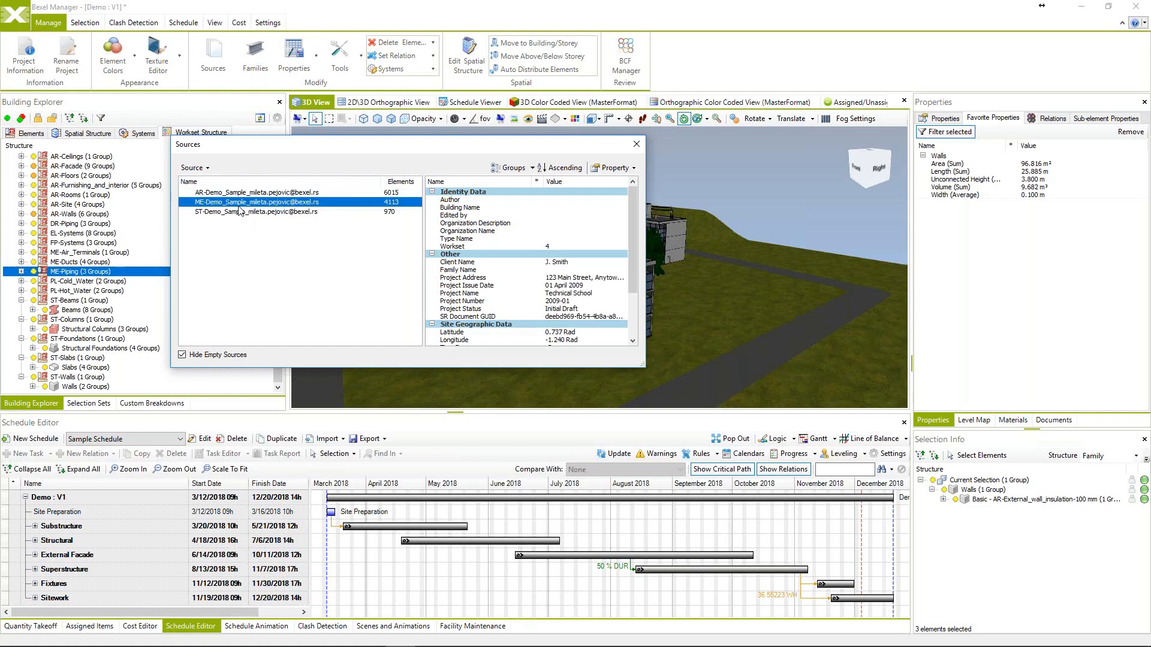
# Select all elements of the ST-Demo_Sample source and view them in the 3D model.
pyautogui.click(243, 212)
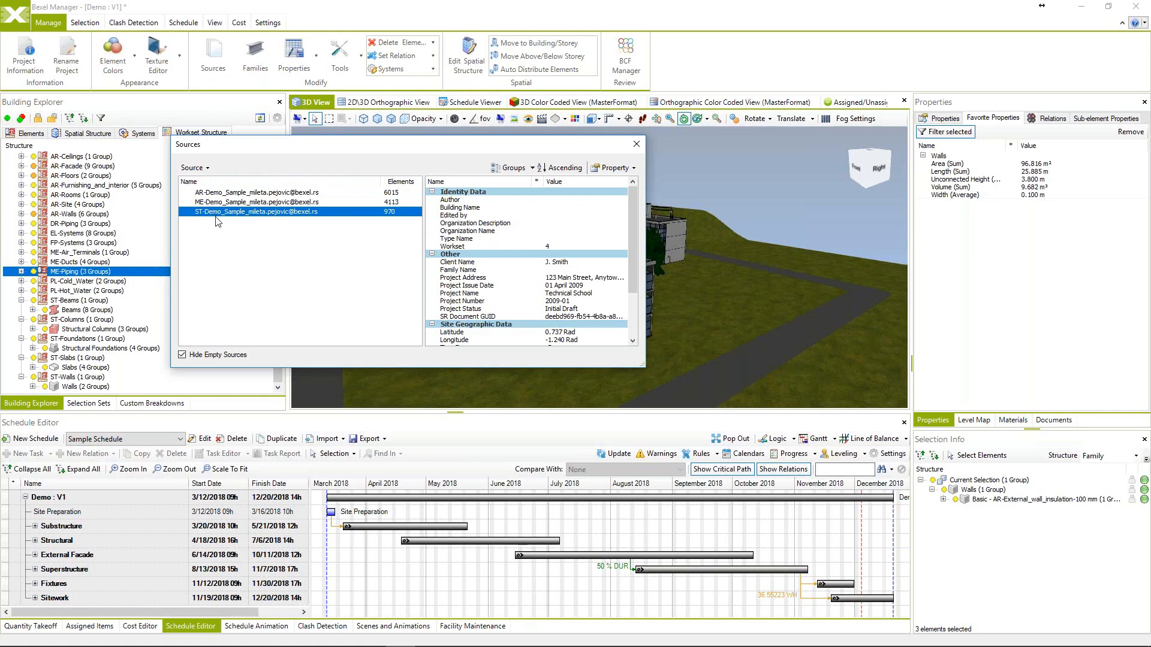
pyautogui.click(200, 168)
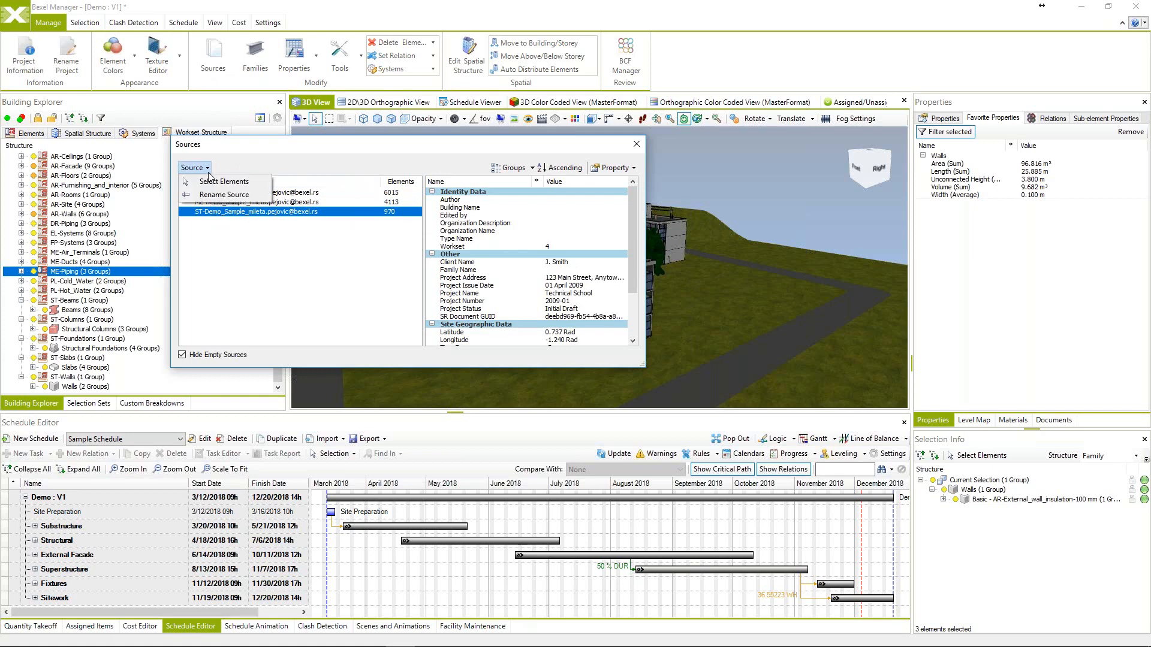
pyautogui.click(210, 183)
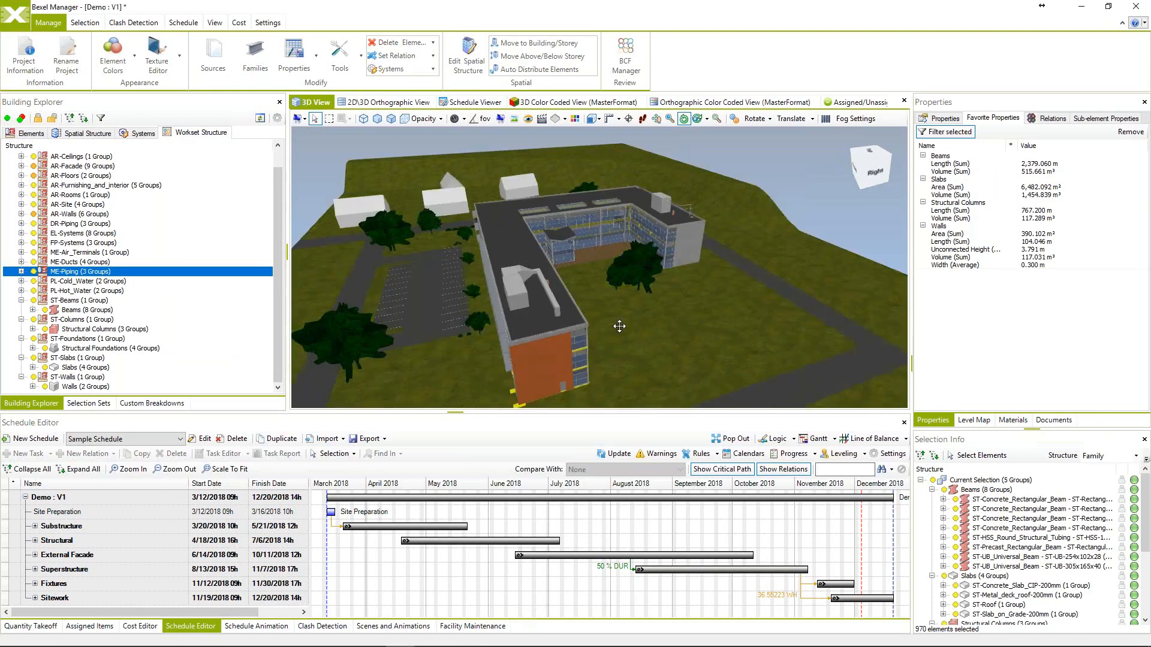
pyautogui.moveTo(619, 326); pyautogui.dragTo(599, 309, button='middle')
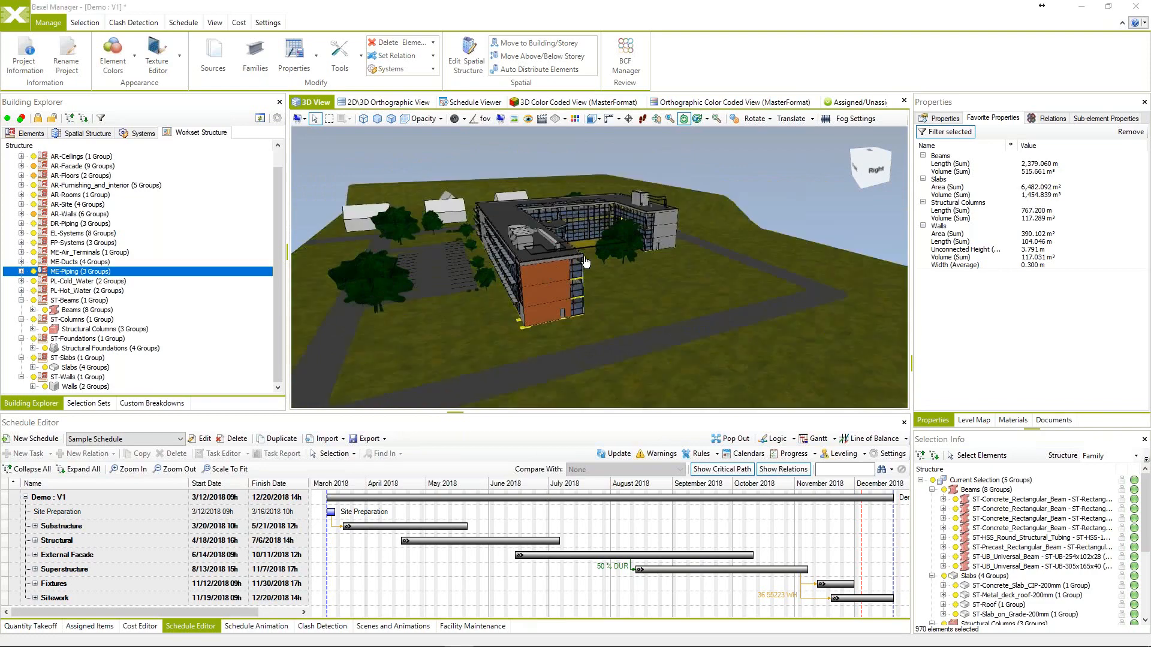
pyautogui.moveTo(583, 258); pyautogui.dragTo(623, 277, button='middle')
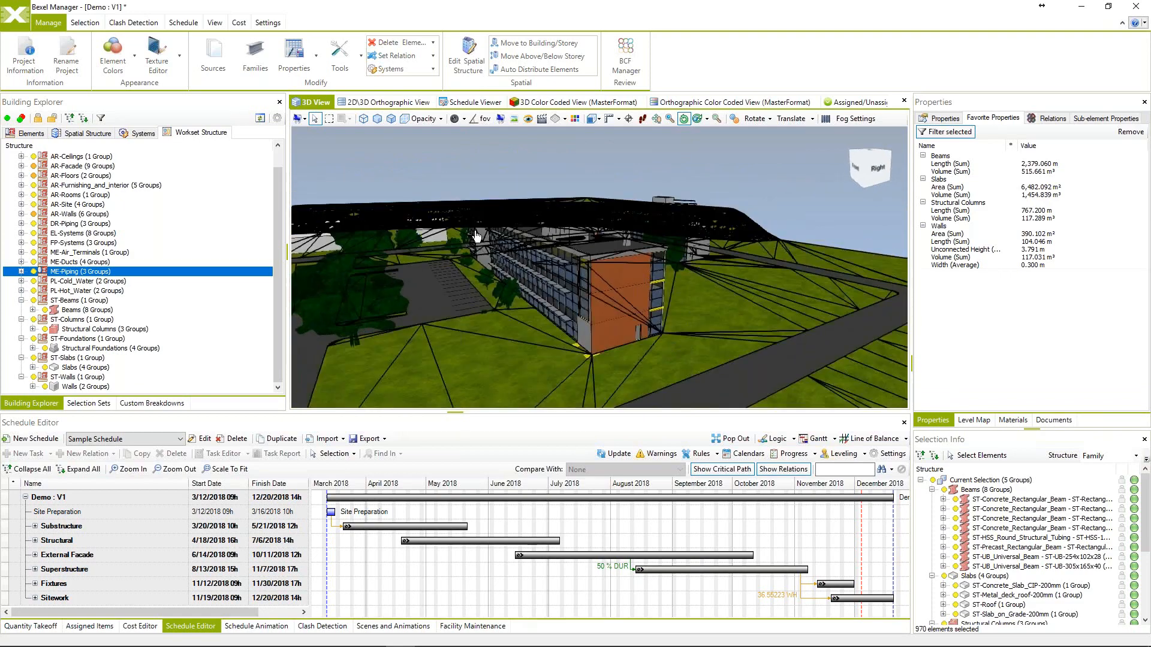
# Open the Texture Editor and review the Beton-ploce-drugatext 18m texture and its Beams concrete mapping.
pyautogui.click(156, 50)
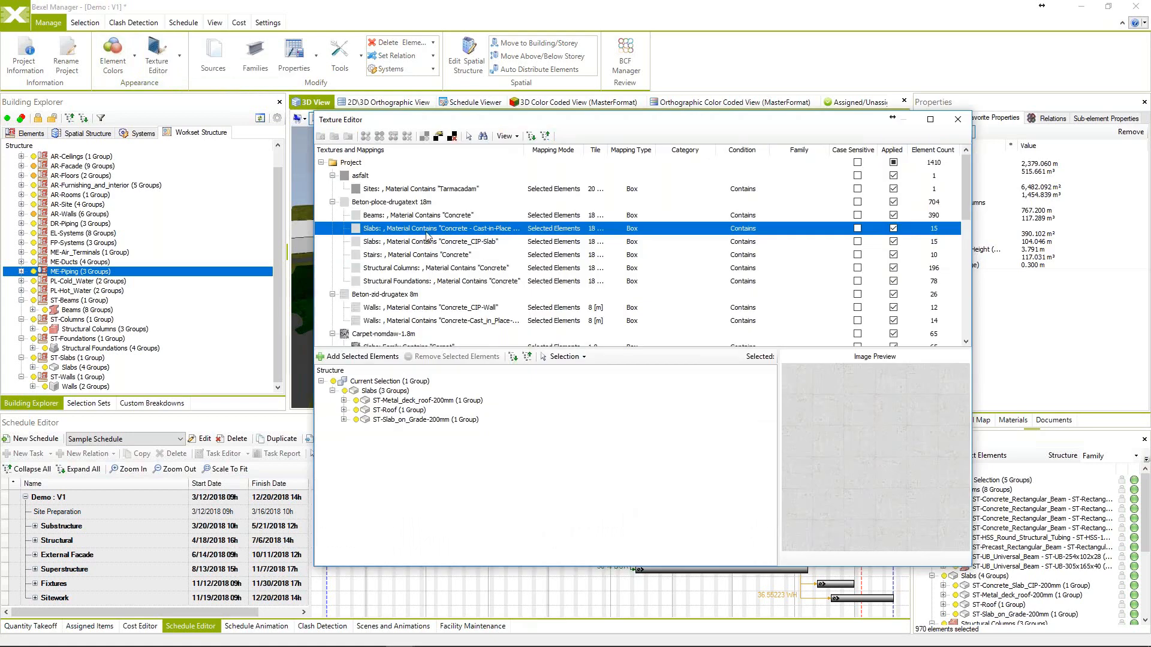
pyautogui.scroll(-2, 426, 251)
pyautogui.scroll(1, 427, 250)
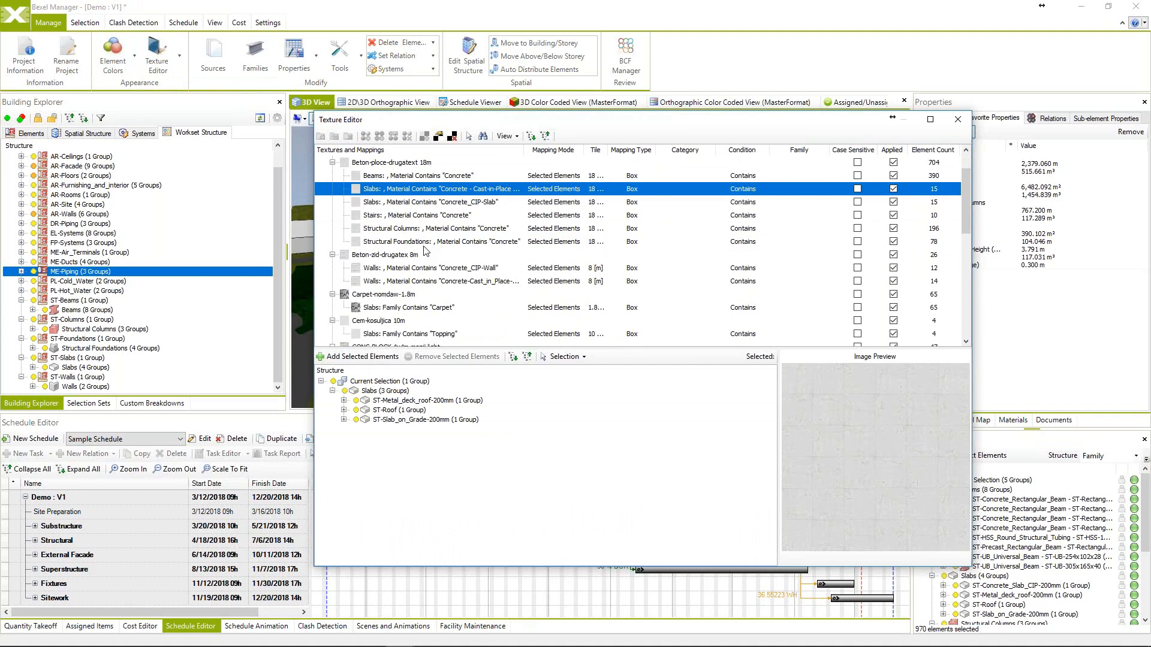
pyautogui.click(392, 163)
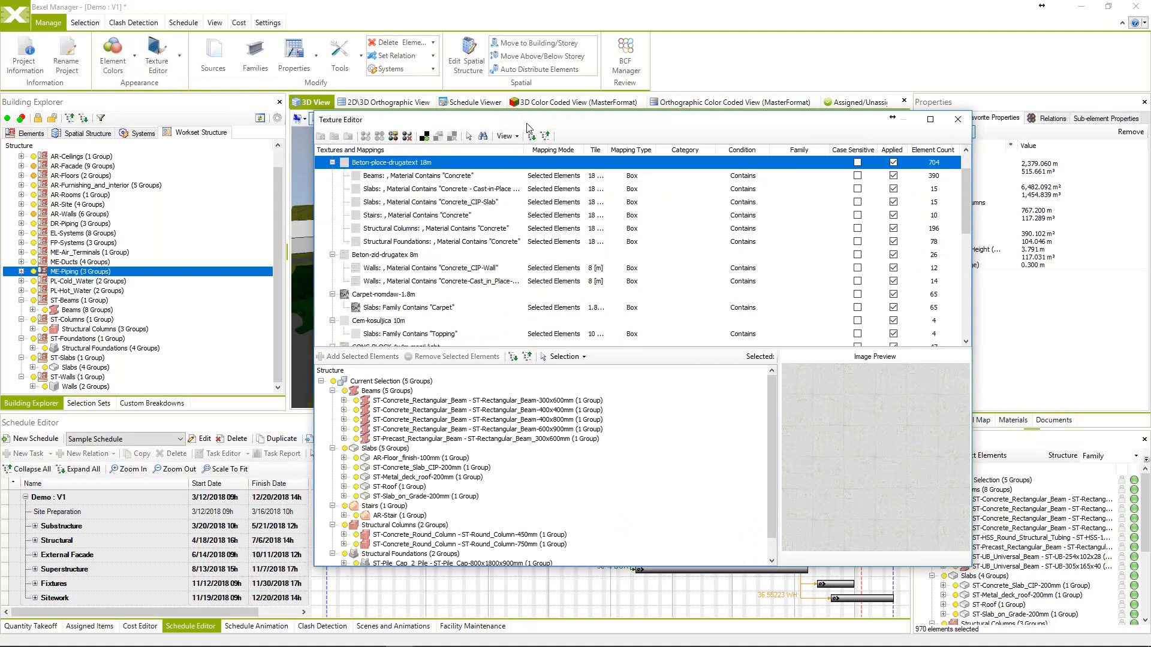
pyautogui.moveTo(527, 124); pyautogui.dragTo(560, 143)
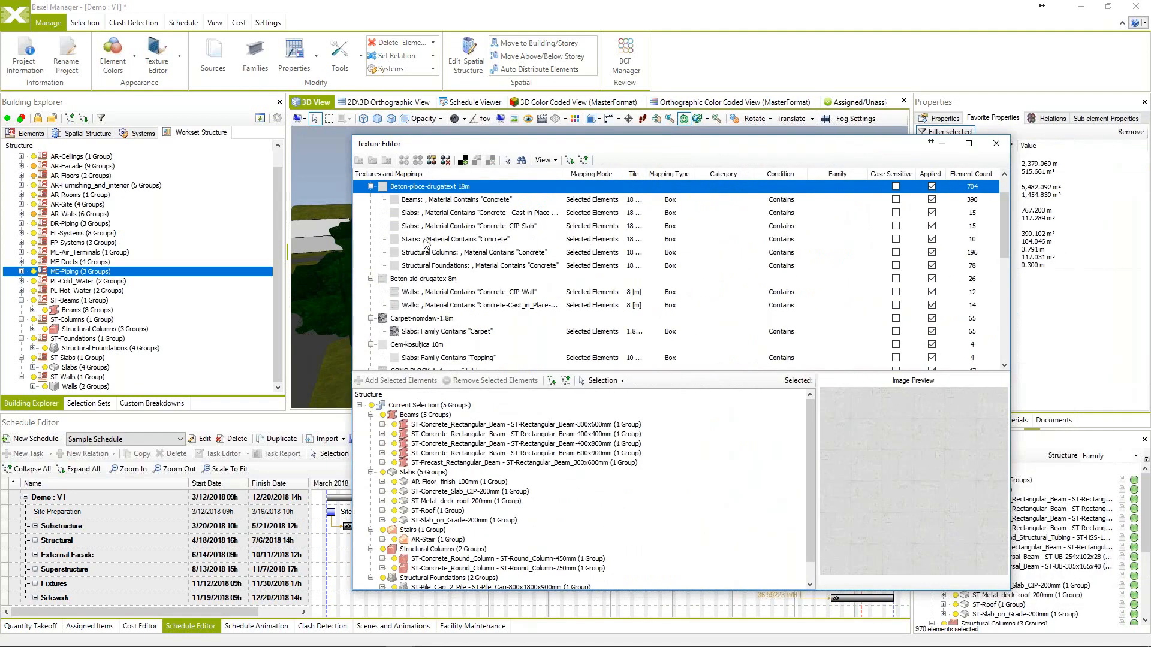
pyautogui.click(429, 199)
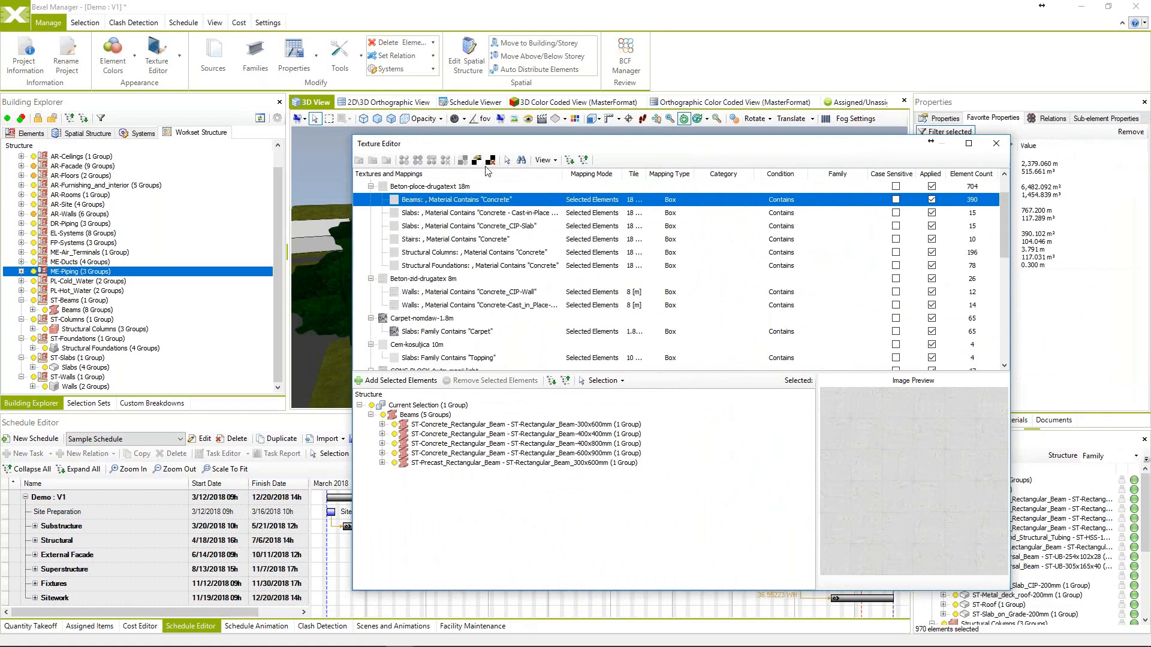
pyautogui.moveTo(498, 145); pyautogui.dragTo(579, 157)
# Look at the Beams concrete mapping's tile size, re-evaluation and target mapping options, then leave the Texture Editor without saving changes.
pyautogui.rightClick(500, 208)
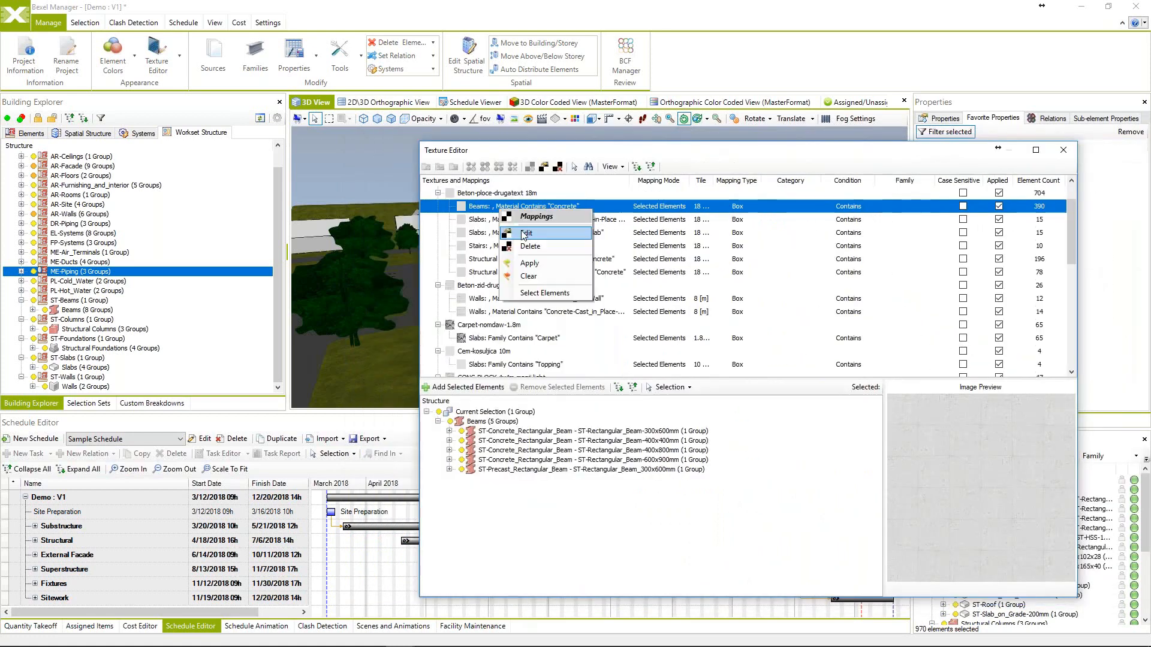
pyautogui.click(525, 233)
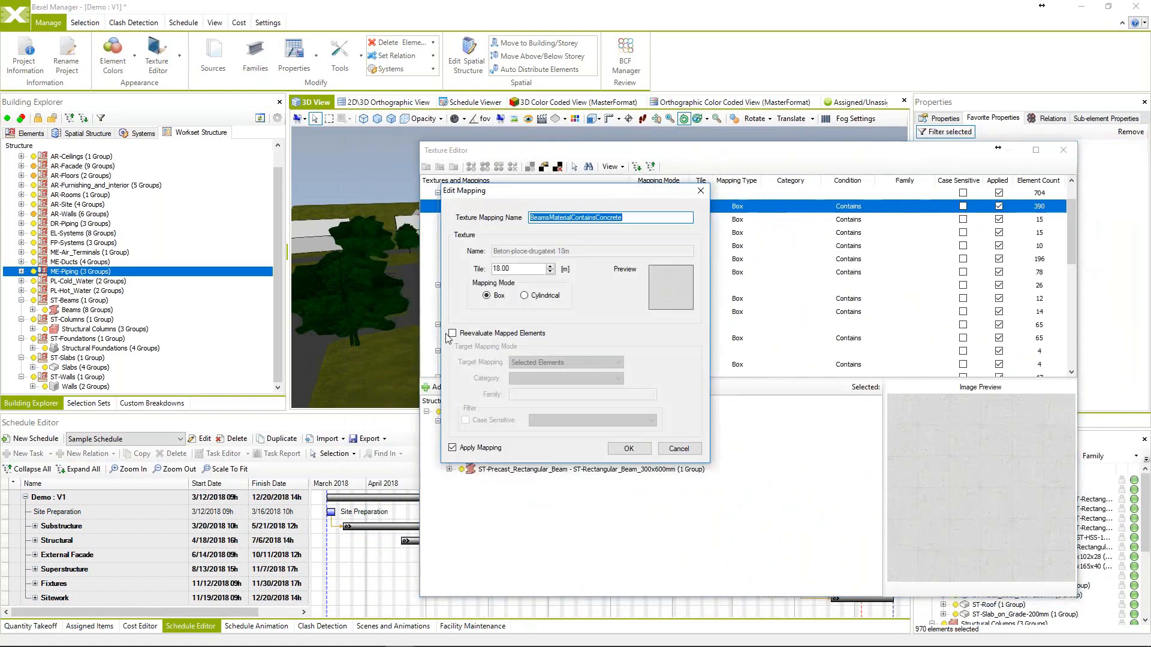
pyautogui.click(452, 333)
pyautogui.click(612, 365)
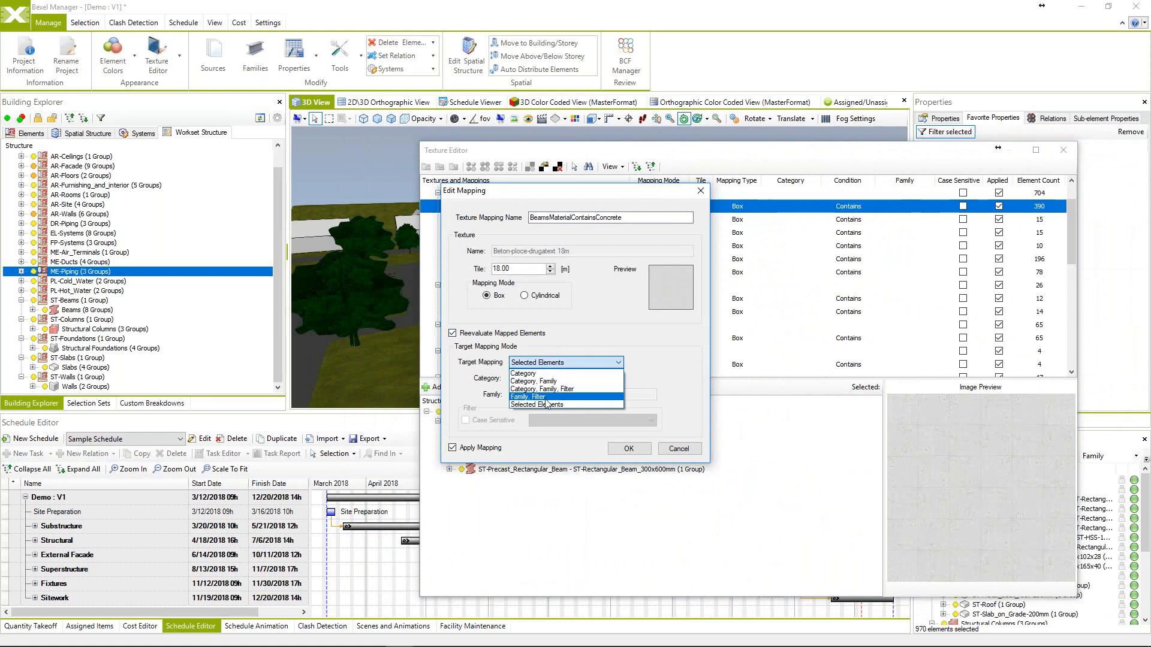
pyautogui.click(592, 344)
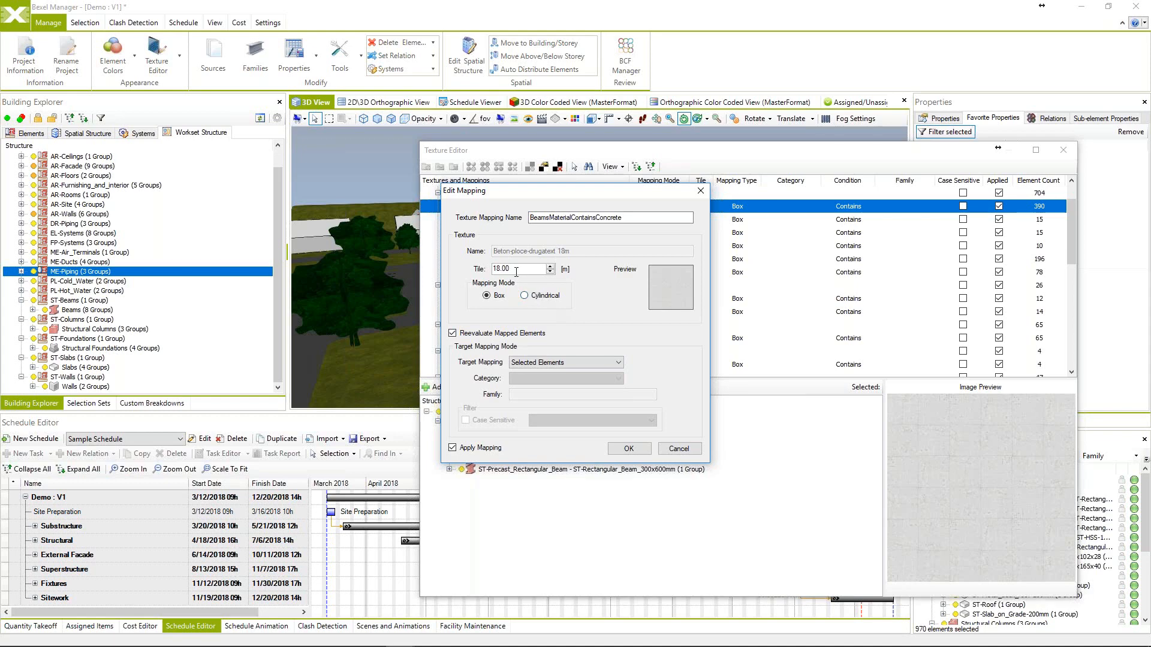
pyautogui.doubleClick(516, 271)
pyautogui.click(685, 454)
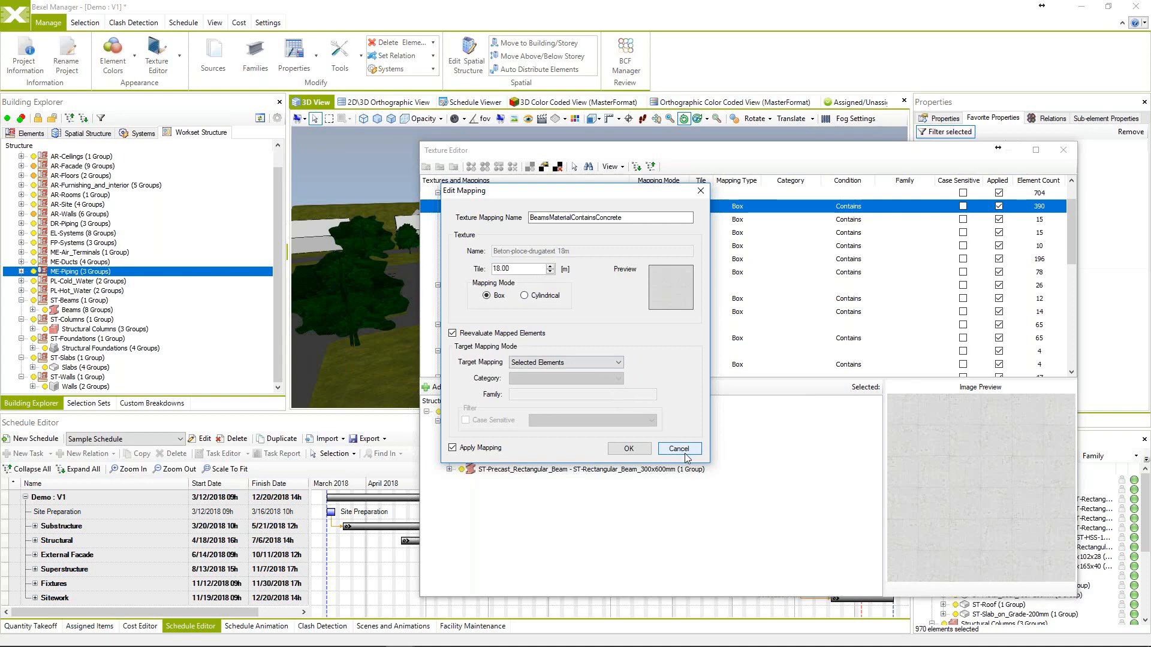
pyautogui.click(1064, 151)
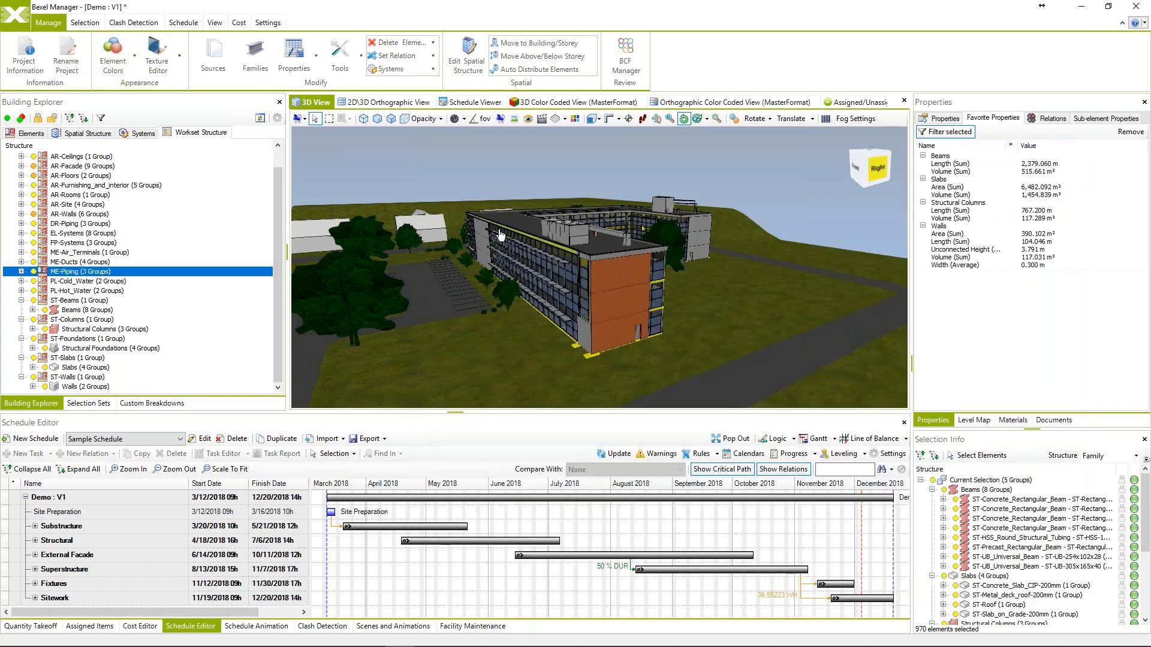
# Examine the textures on the wing's glazed facade and brick end wall, both close up and from a distance.
pyautogui.moveTo(580, 250); pyautogui.dragTo(574, 280, button='middle')
pyautogui.scroll(5, 546, 274)
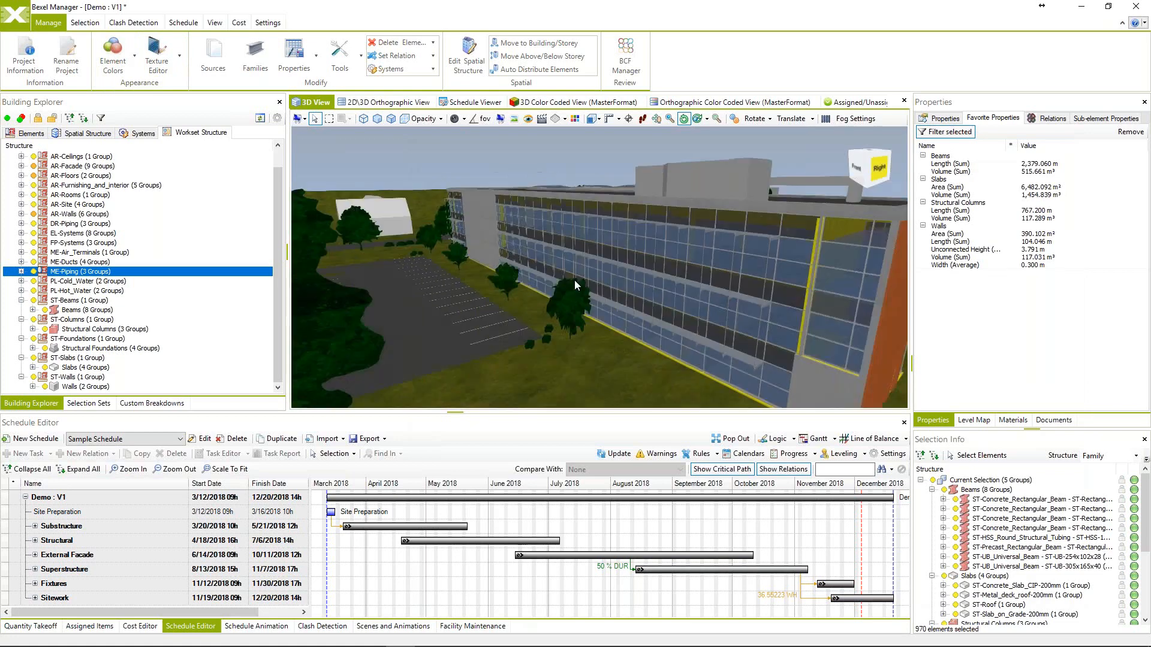
pyautogui.scroll(2, 572, 277)
pyautogui.scroll(6, 703, 267)
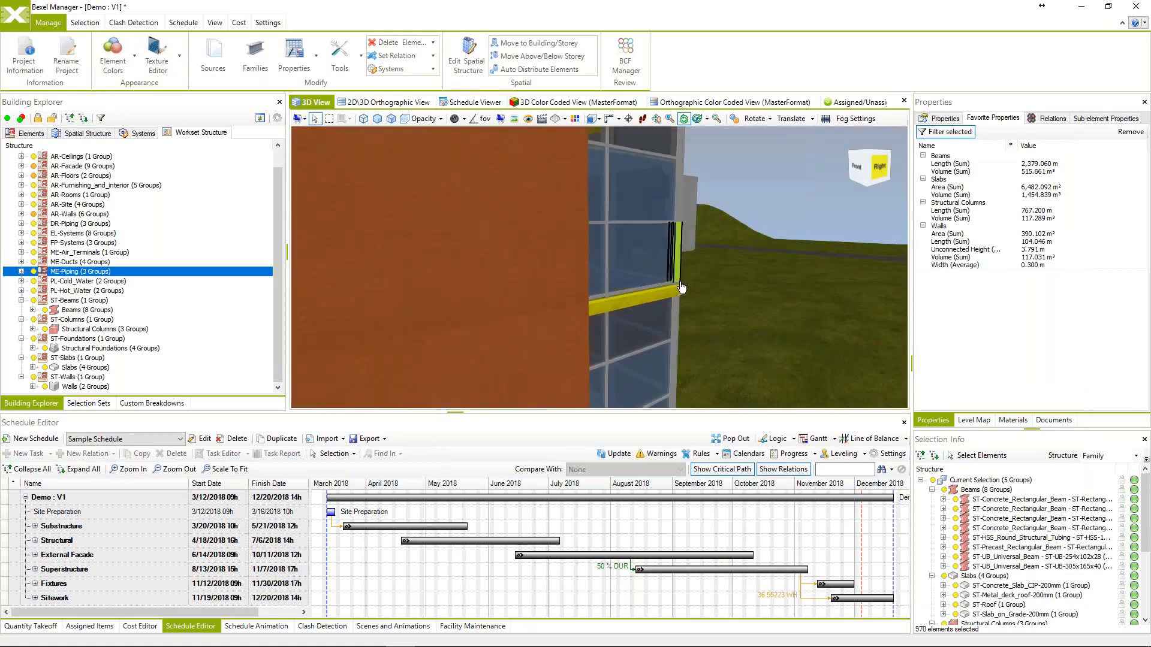
pyautogui.scroll(5, 629, 286)
pyautogui.scroll(4, 617, 285)
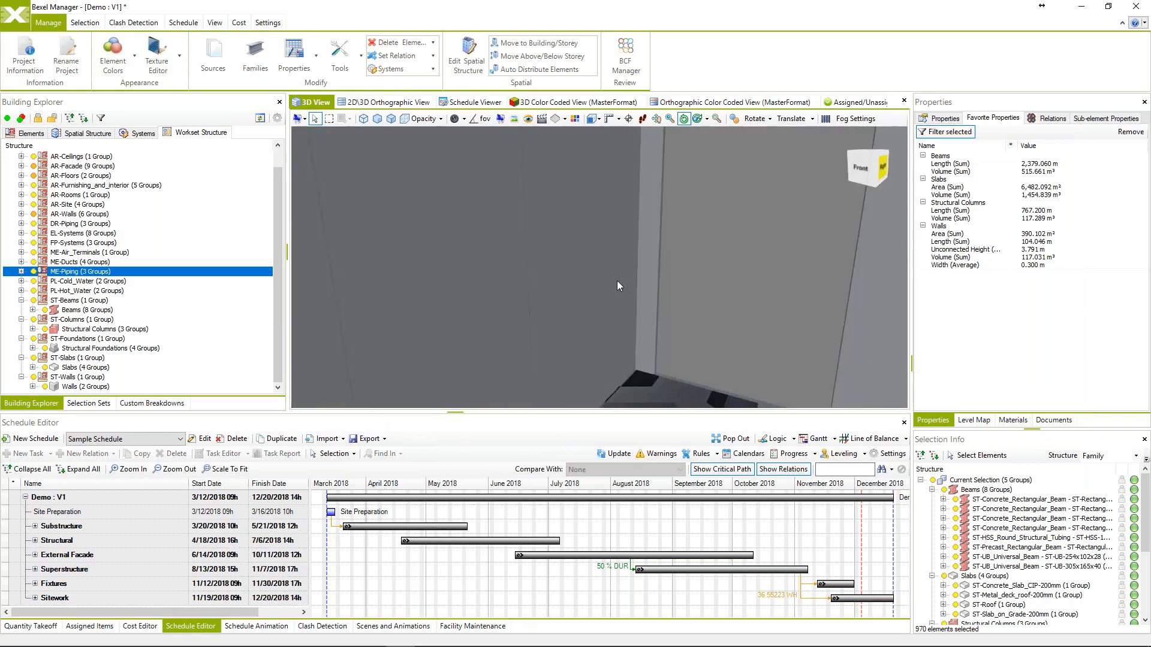
pyautogui.scroll(-10, 618, 283)
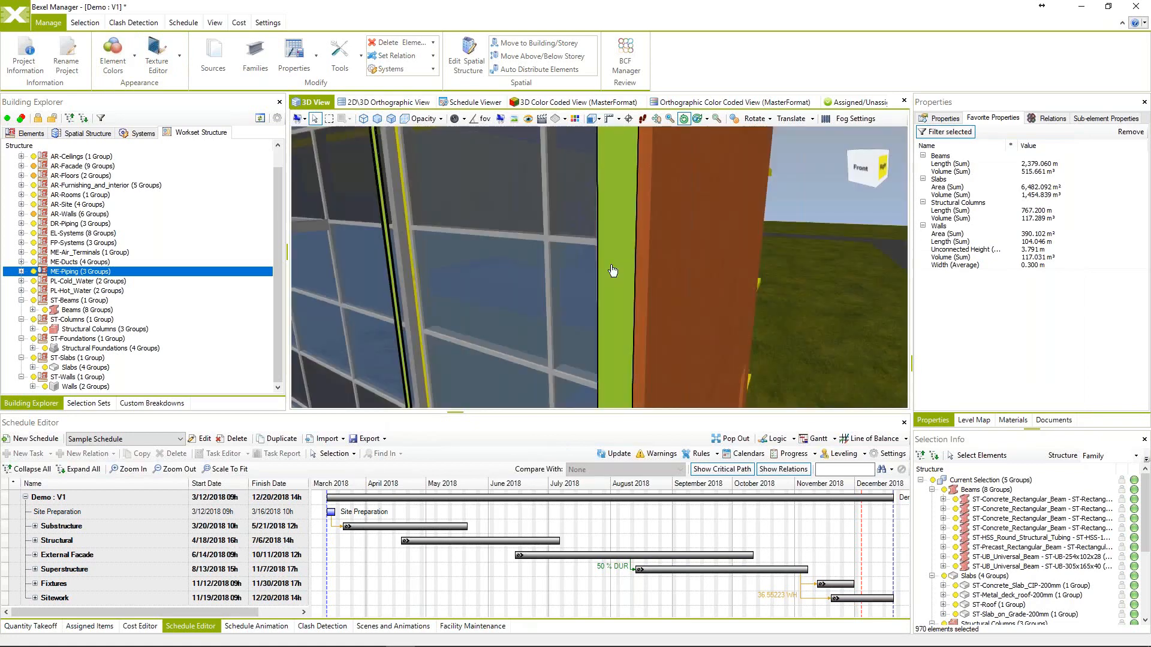
pyautogui.scroll(-10, 611, 271)
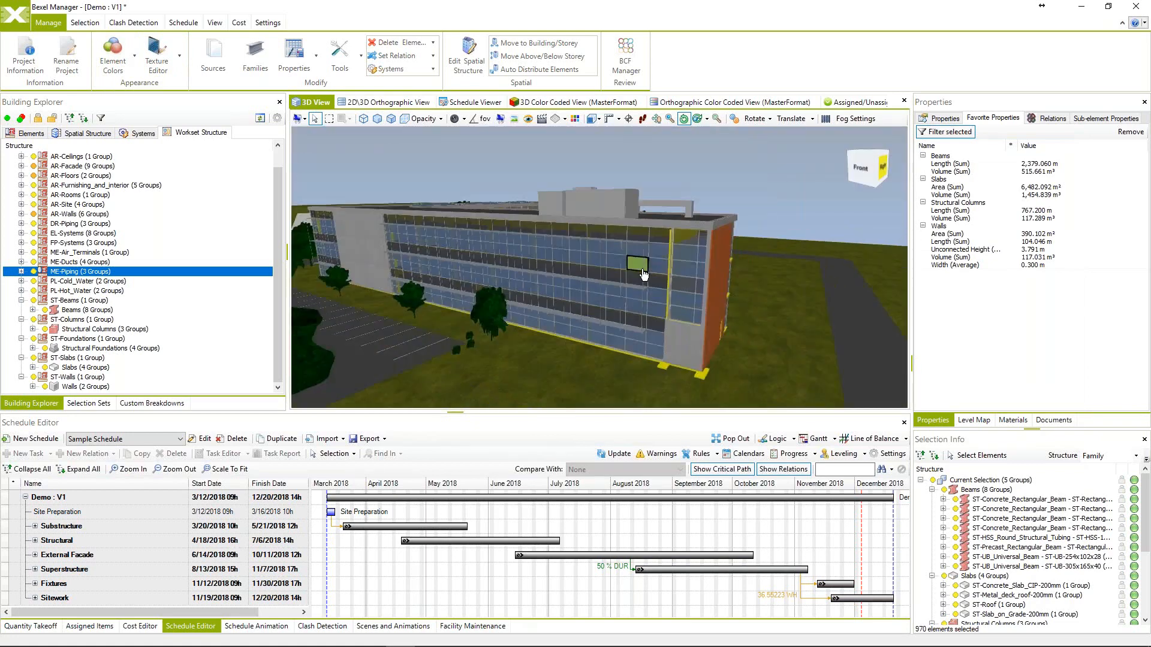
pyautogui.scroll(-1, 625, 274)
pyautogui.moveTo(625, 275); pyautogui.dragTo(628, 298, button='middle')
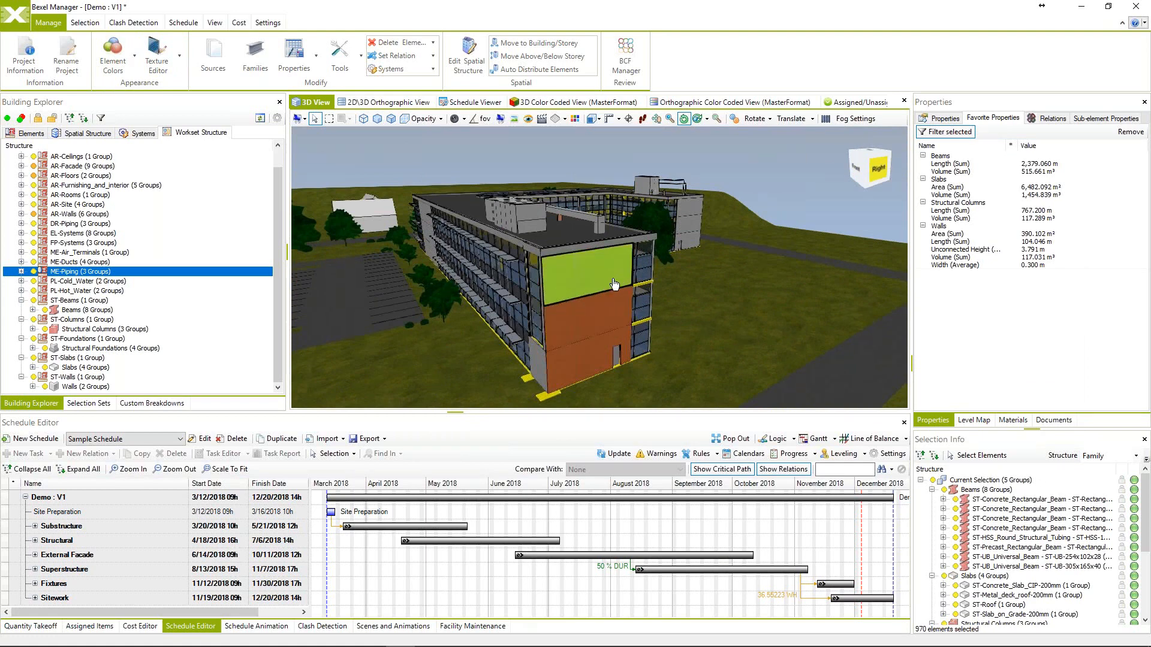
pyautogui.moveTo(614, 284); pyautogui.dragTo(507, 231, button='middle')
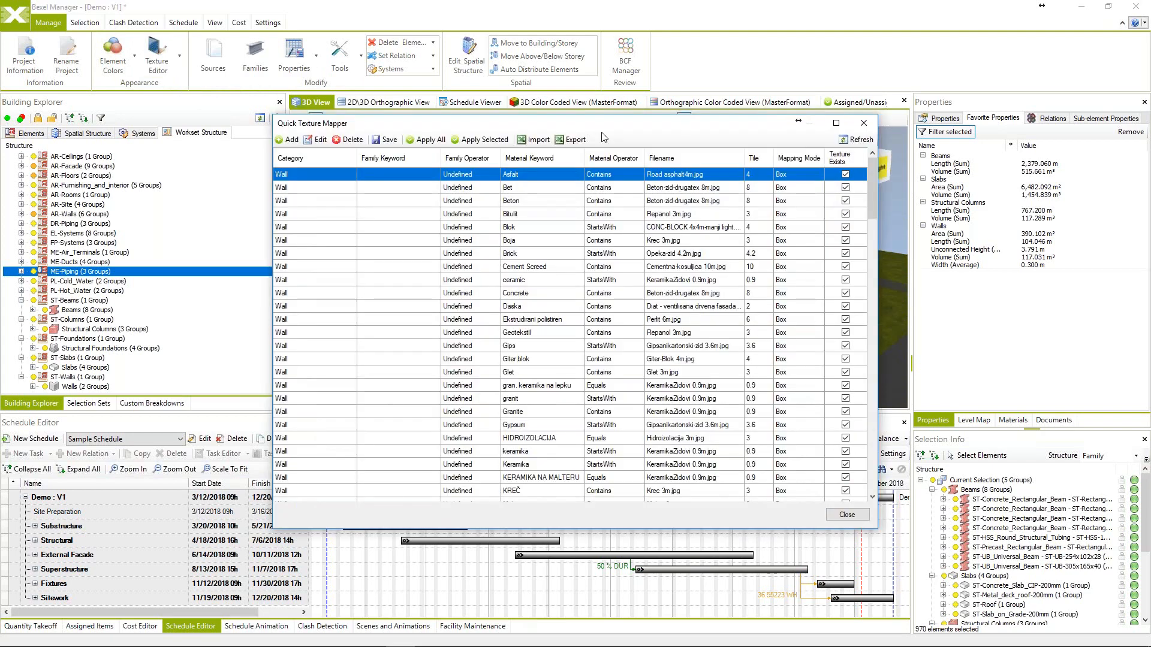
# Review the wall category's material keywords, operators and texture files in the Quick Texture Mapper, then close it.
pyautogui.moveTo(633, 124); pyautogui.dragTo(469, 123)
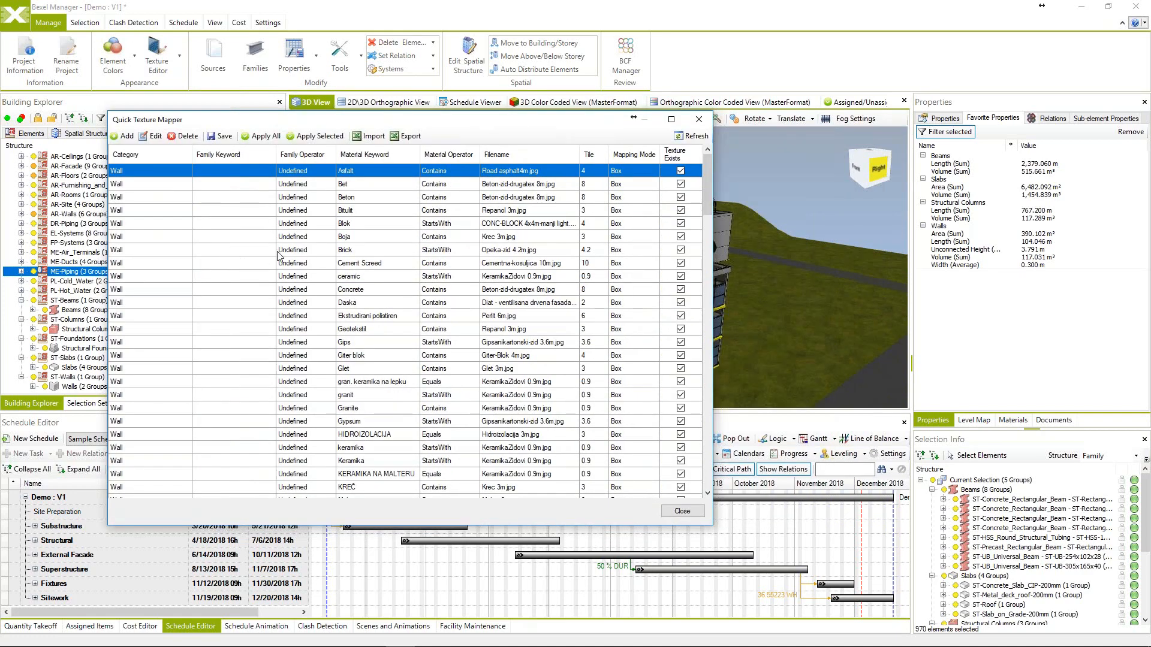
pyautogui.scroll(-2, 269, 252)
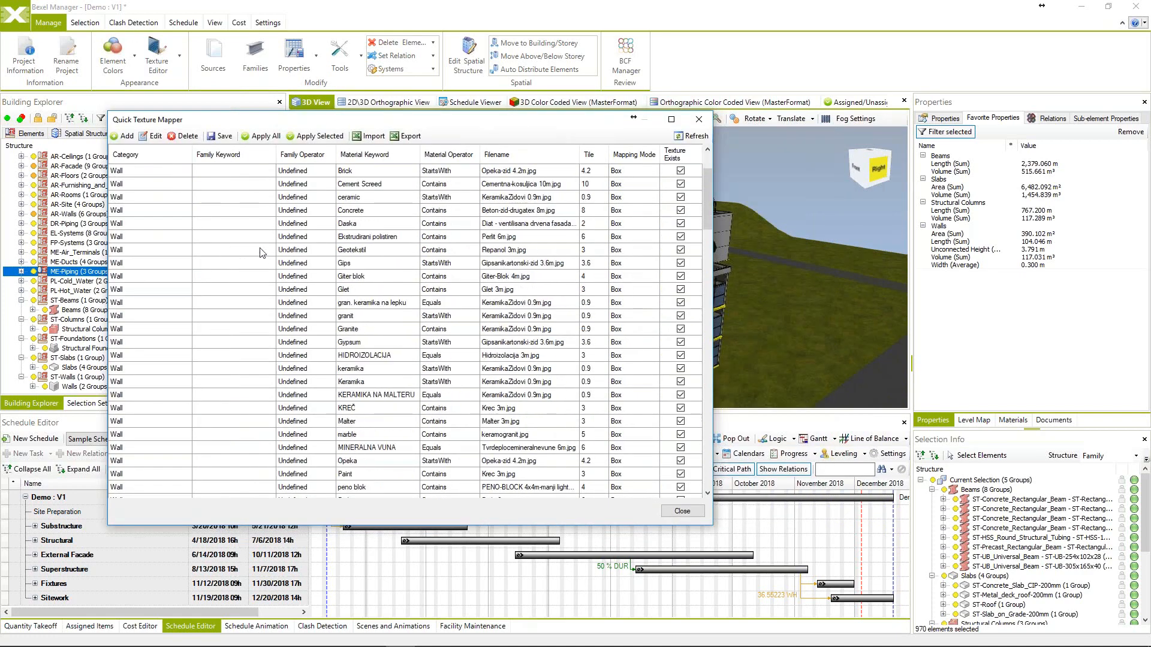
pyautogui.scroll(2, 260, 248)
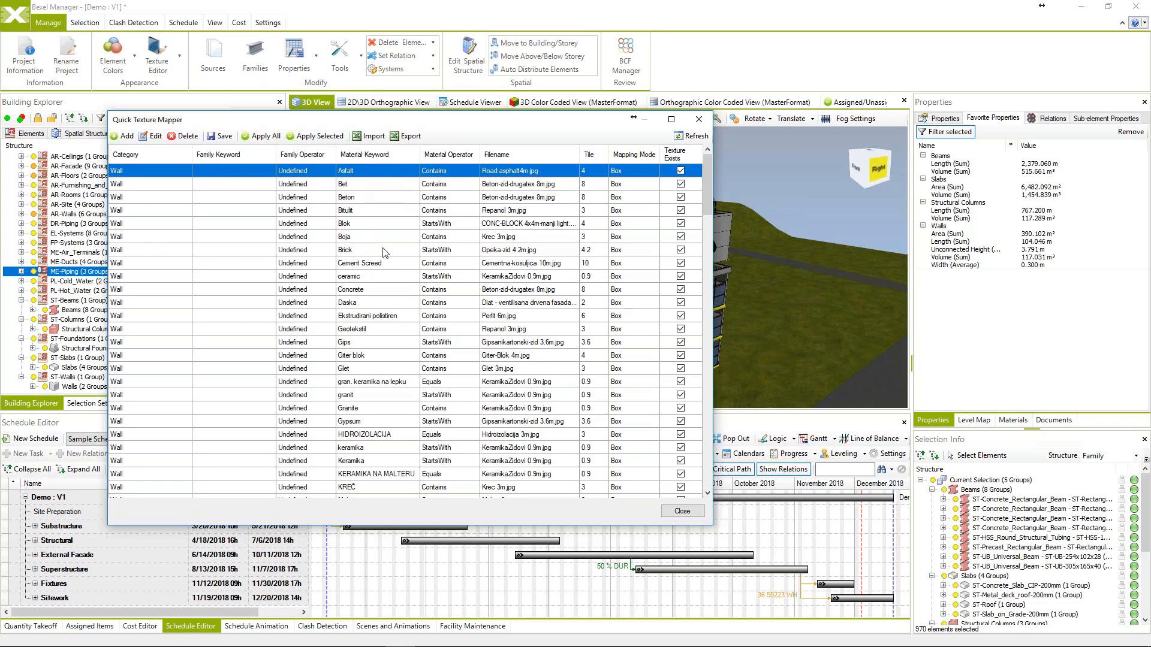
pyautogui.click(699, 127)
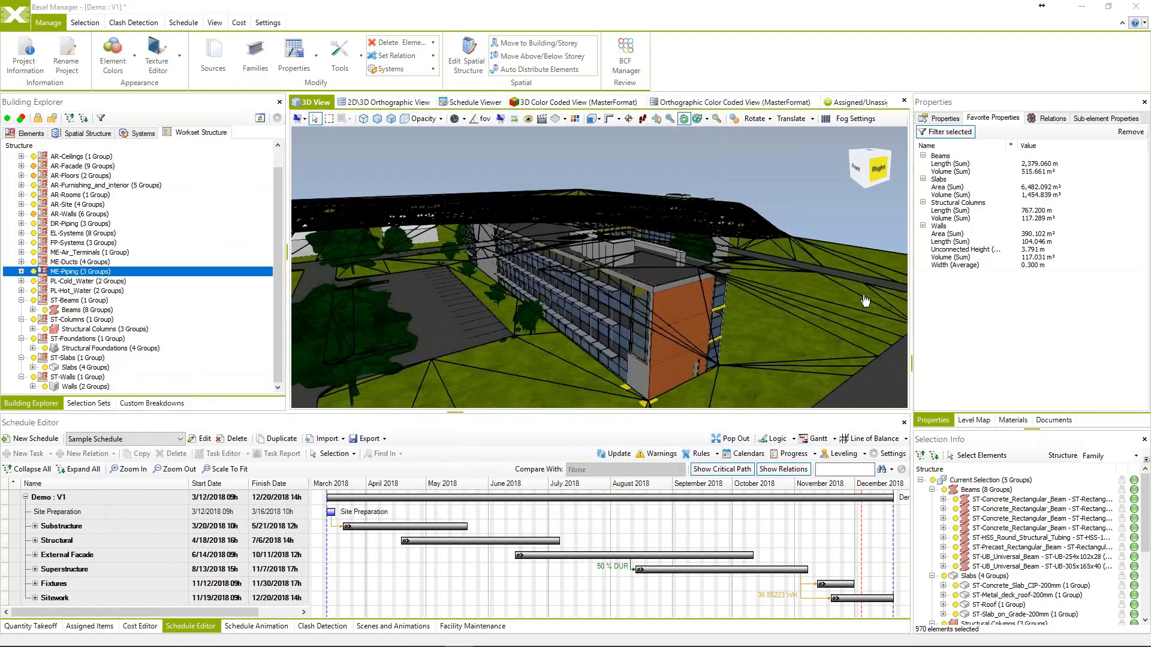
# Show the project's custom breakdowns to review the MasterFormat grouping alongside the 3D model.
pyautogui.moveTo(591, 300); pyautogui.dragTo(621, 320, button='middle')
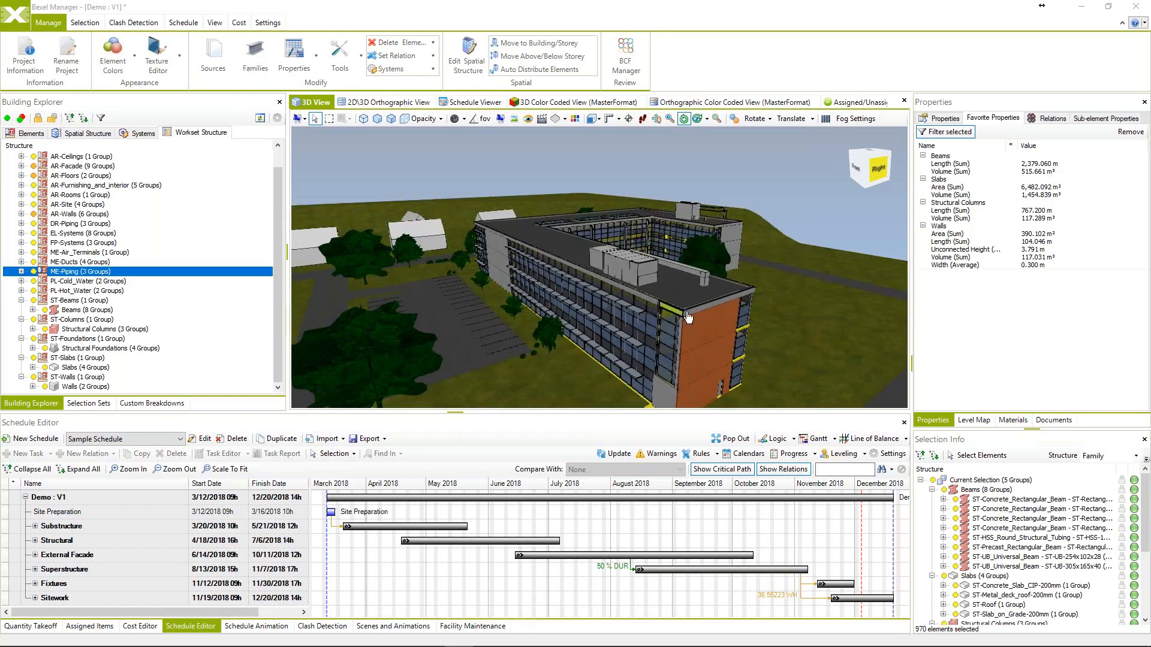
pyautogui.moveTo(677, 321); pyautogui.dragTo(646, 291, button='middle')
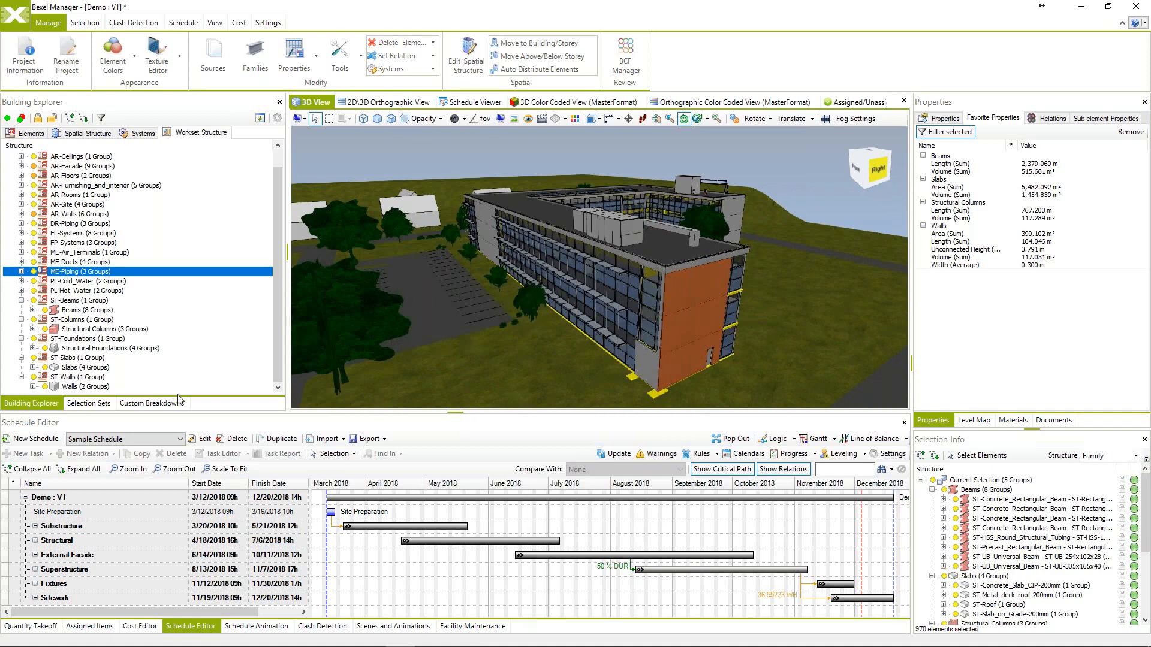
pyautogui.click(146, 404)
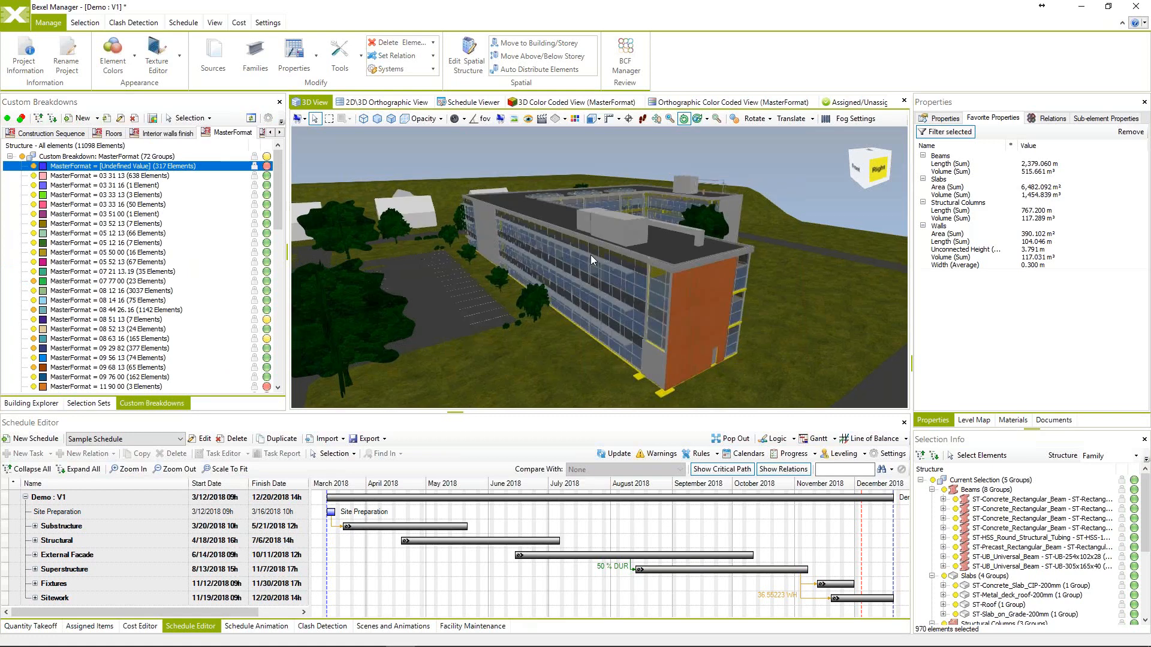
pyautogui.moveTo(590, 254); pyautogui.dragTo(581, 261)
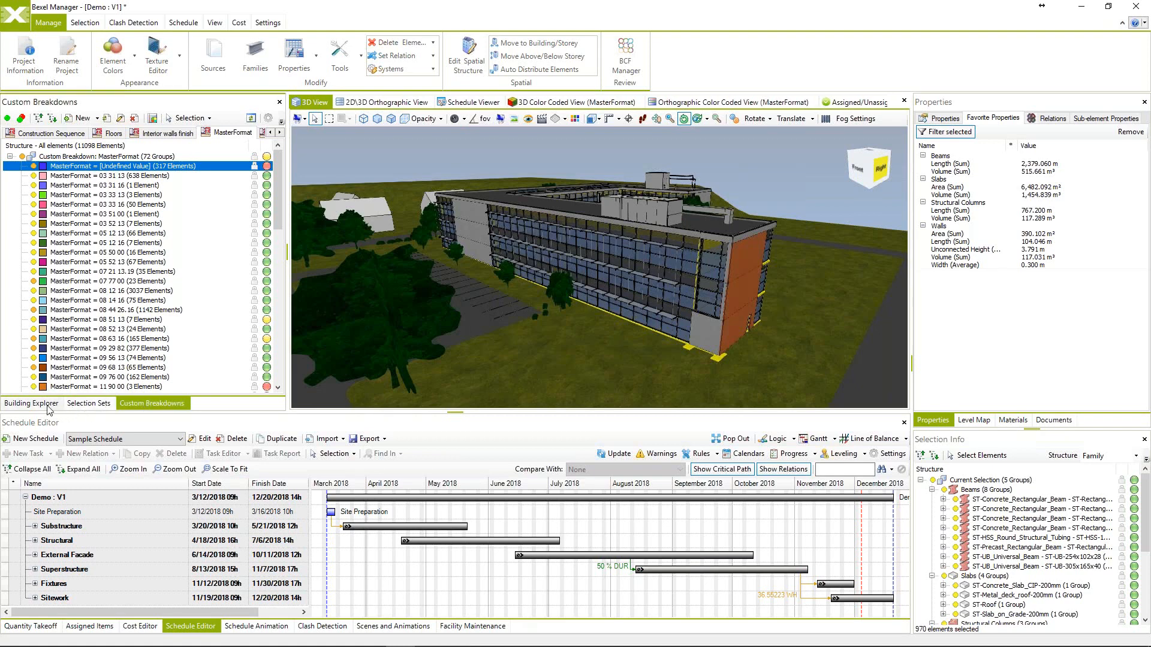
# Switch to the Construction Sequence breakdown and select the elements of Phase2 and Phase1 in turn.
pyautogui.click(51, 135)
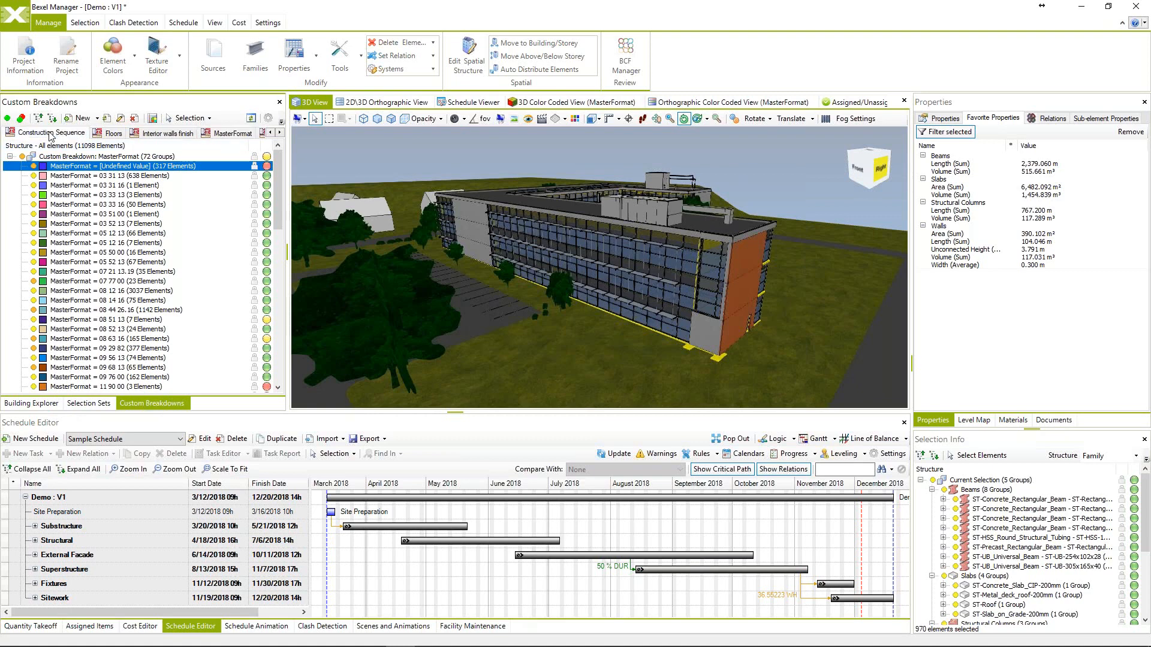
pyautogui.moveTo(624, 228)
pyautogui.mouseDown(button='middle')
pyautogui.moveTo(591, 264)
pyautogui.moveTo(601, 248)
pyautogui.mouseUp(button='middle')
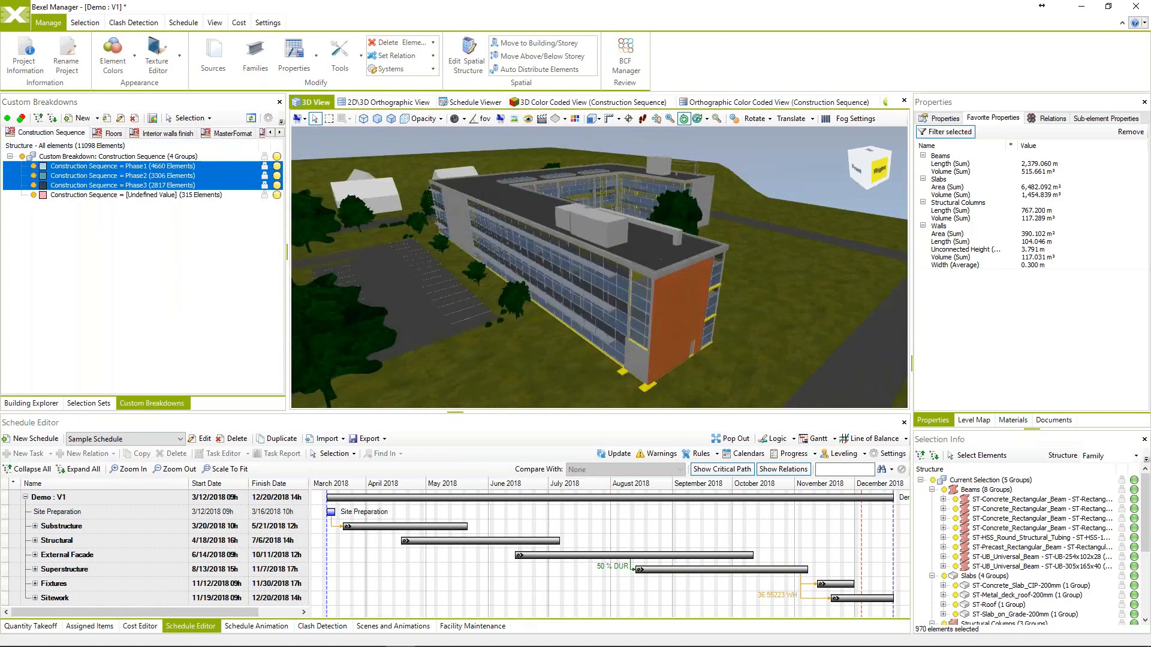
pyautogui.rightClick(90, 174)
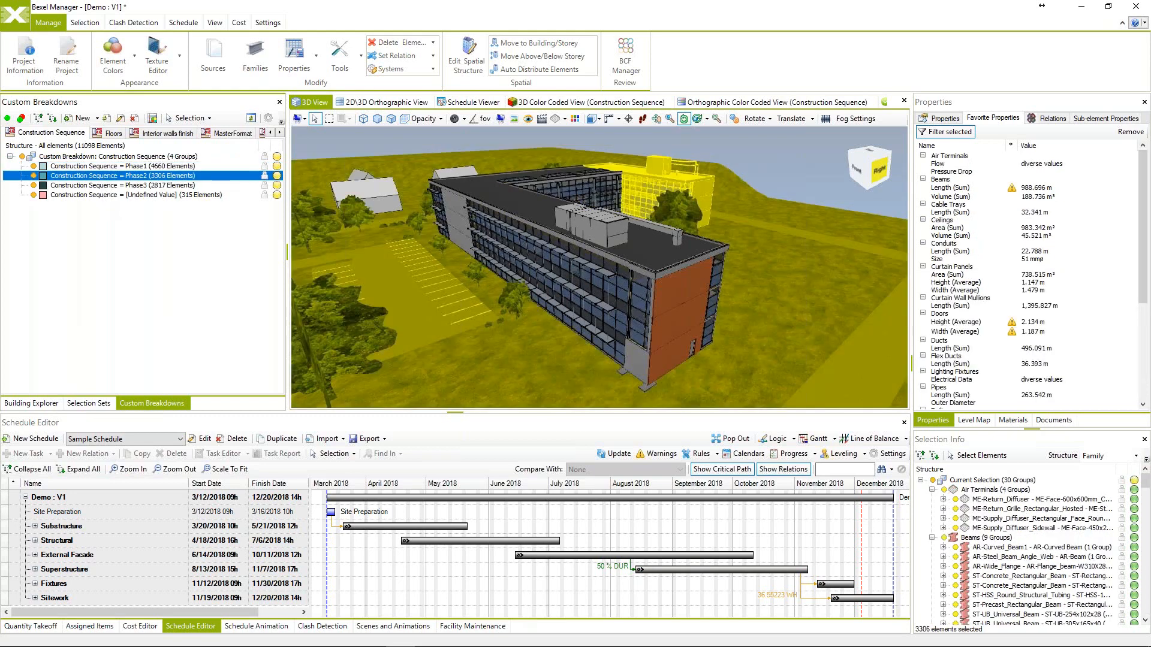
pyautogui.click(108, 185)
pyautogui.click(108, 196)
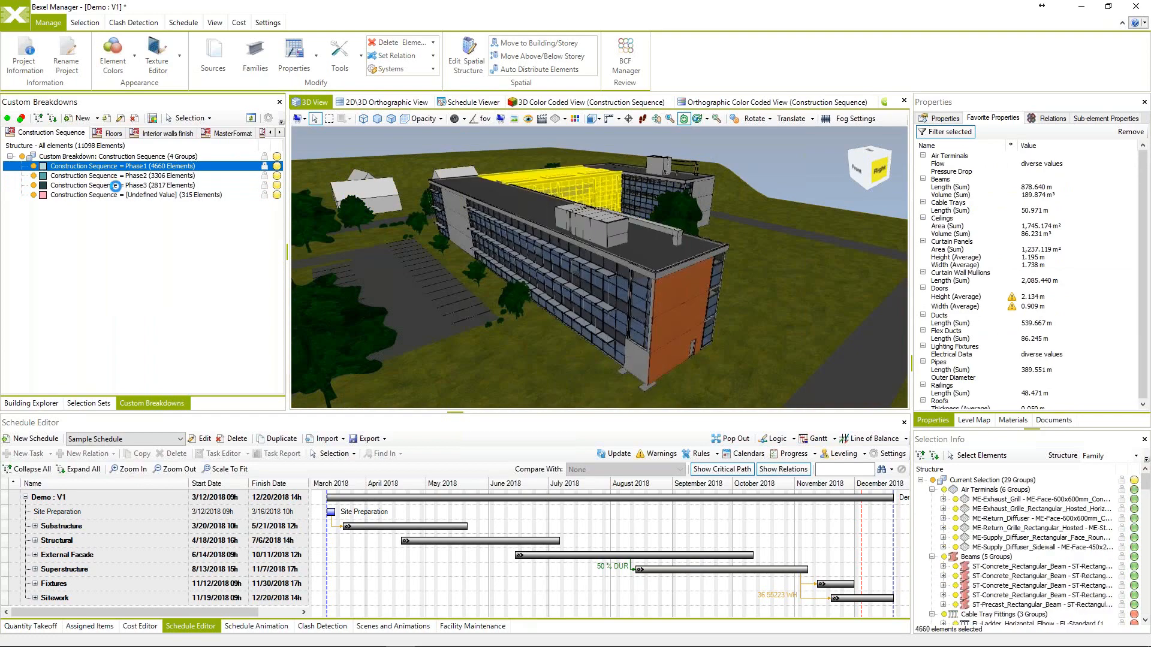
# Select the elements with an undefined construction sequence and those of Phase2 in turn, examining Phase2 in the 3D model.
pyautogui.click(116, 195)
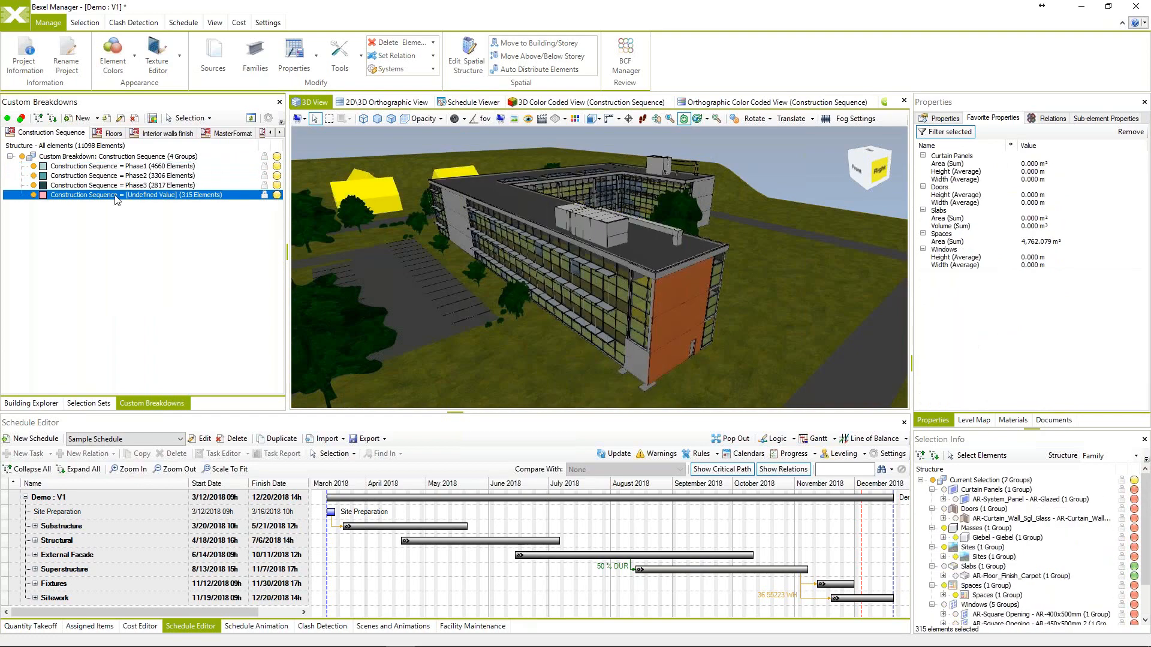
pyautogui.click(122, 175)
pyautogui.moveTo(539, 180); pyautogui.dragTo(671, 216, button='middle')
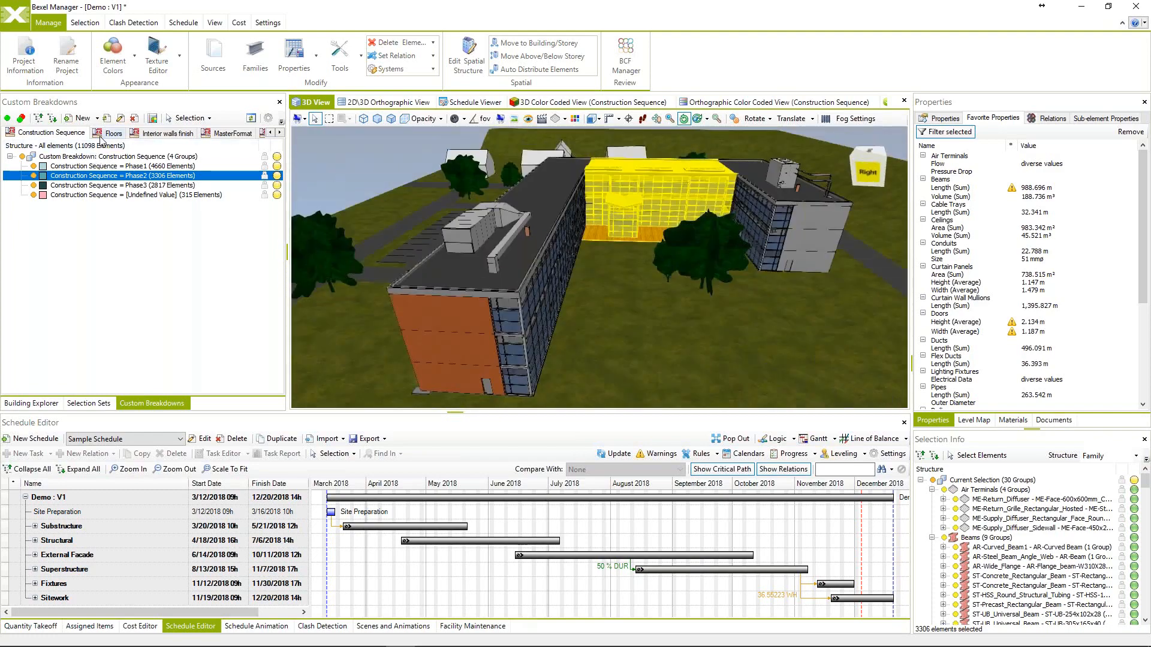
pyautogui.moveTo(88, 173)
pyautogui.mouseDown()
pyautogui.moveTo(112, 167)
pyautogui.moveTo(106, 179)
pyautogui.mouseUp()
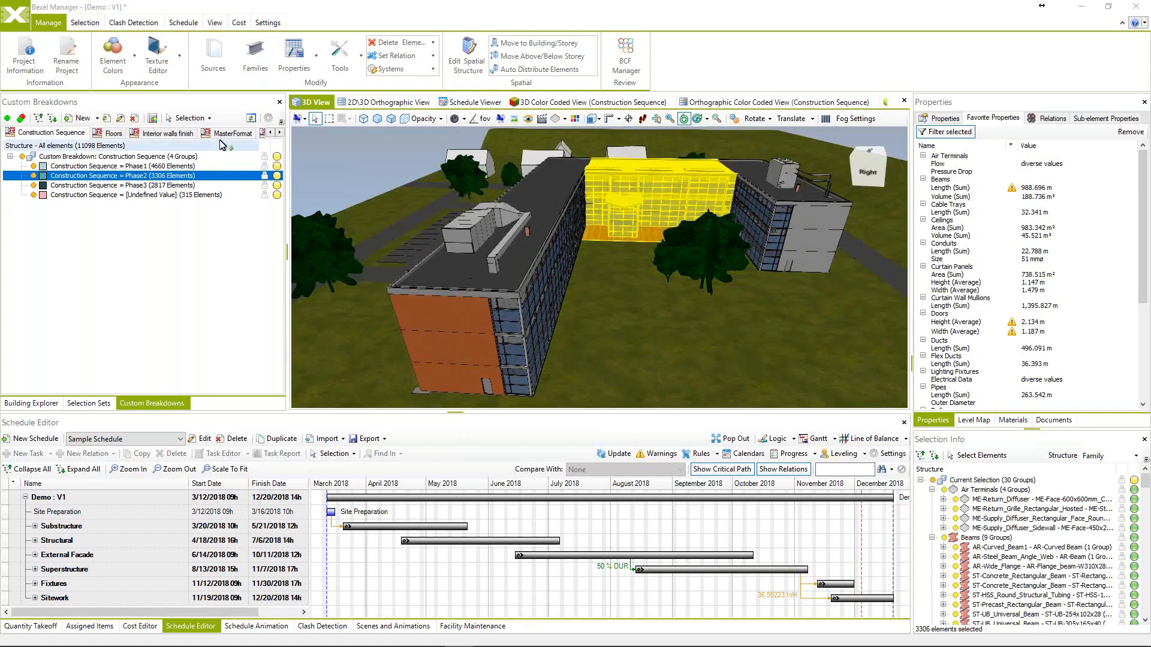
# Switch to the Interior walls finish breakdown to review its grouping by level, wall family and area range.
pyautogui.click(182, 137)
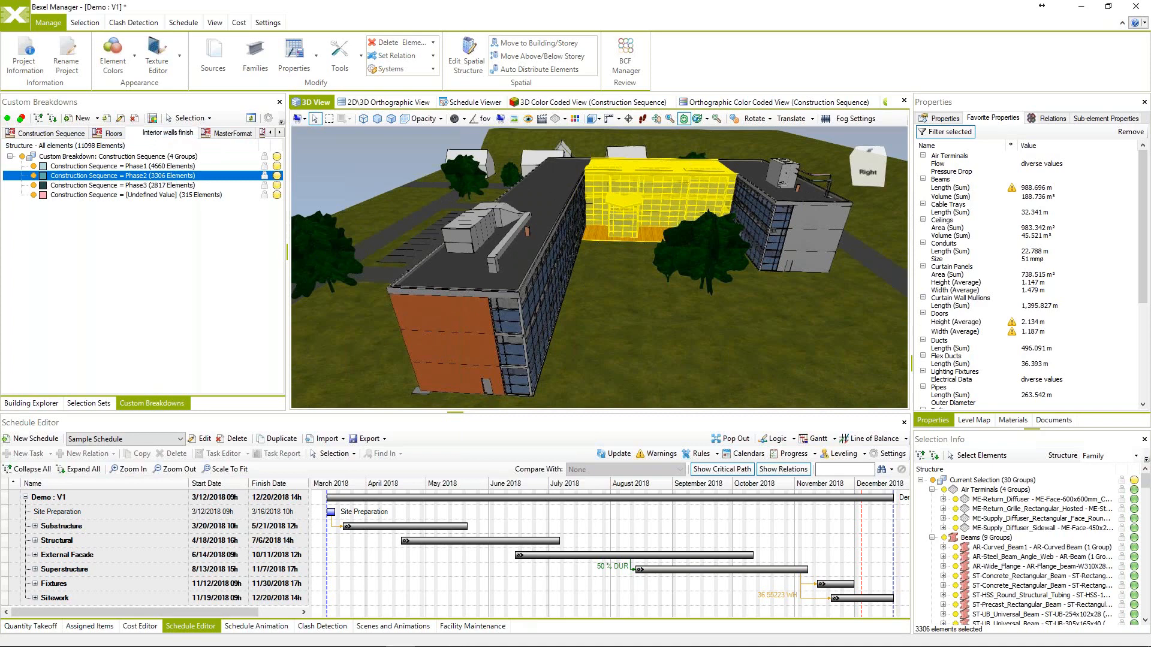
pyautogui.click(120, 119)
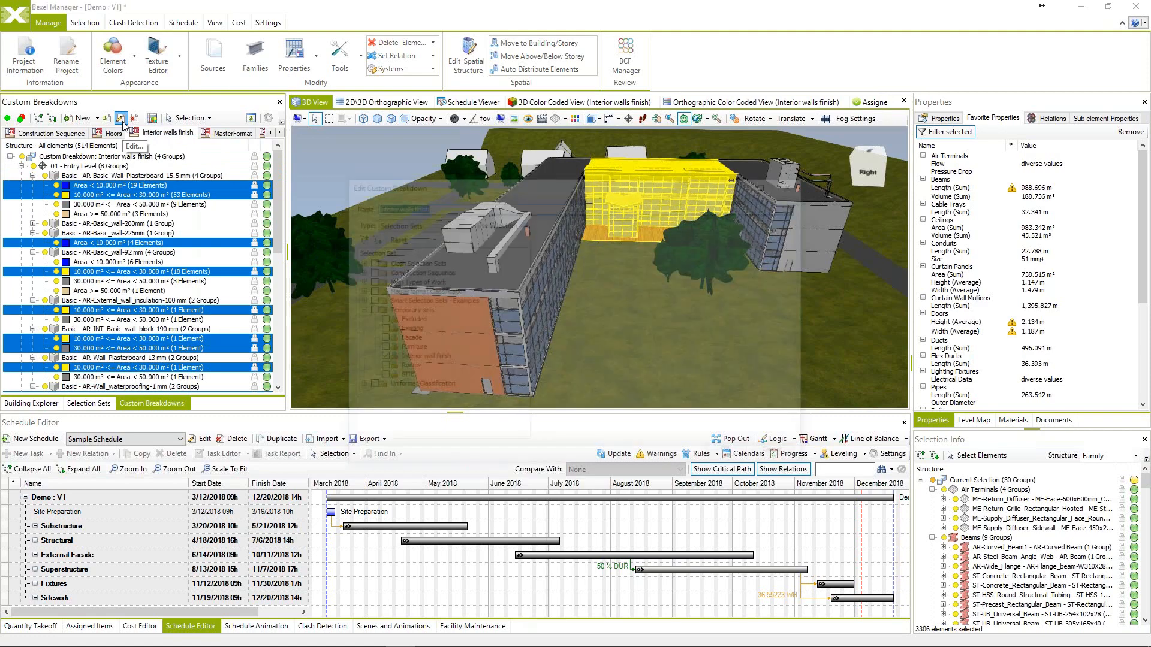
pyautogui.click(792, 460)
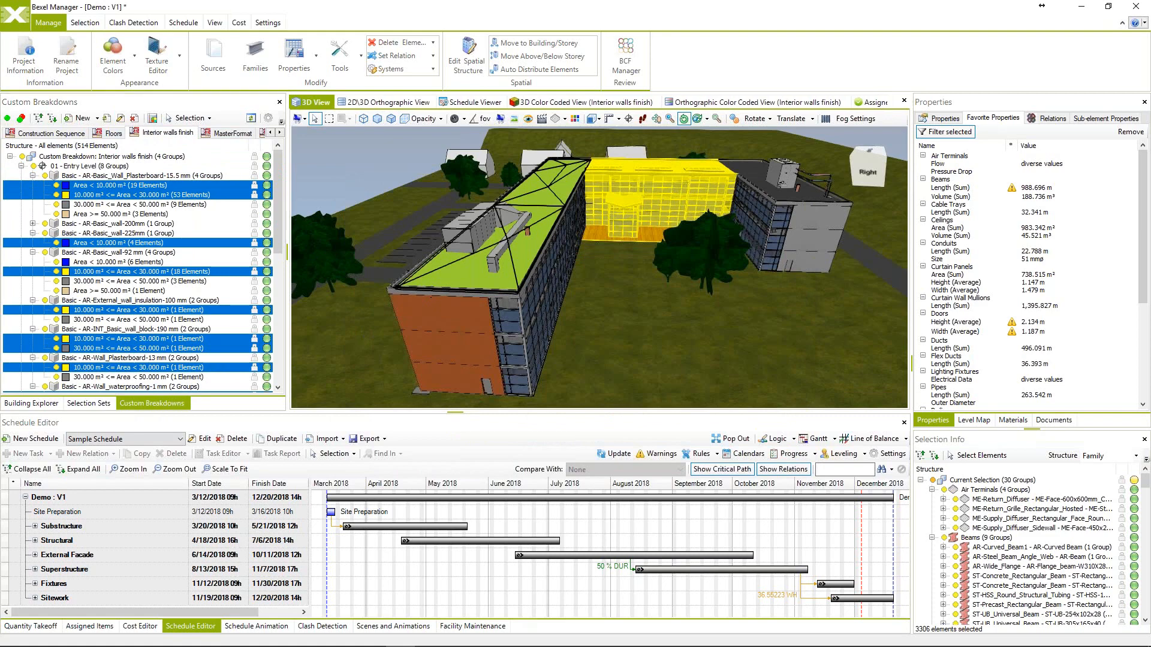
pyautogui.moveTo(430, 287); pyautogui.dragTo(539, 287, button='middle')
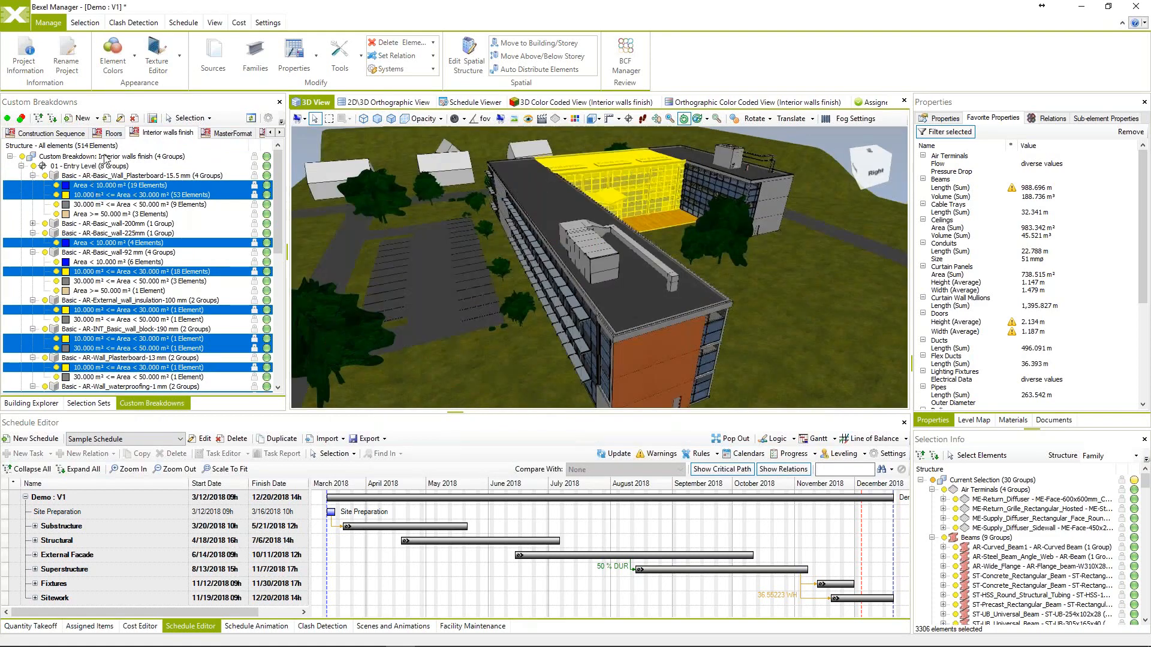
# Edit the Area range rule of the Interior walls finish breakdown, adding a range border of 60 m².
pyautogui.click(120, 118)
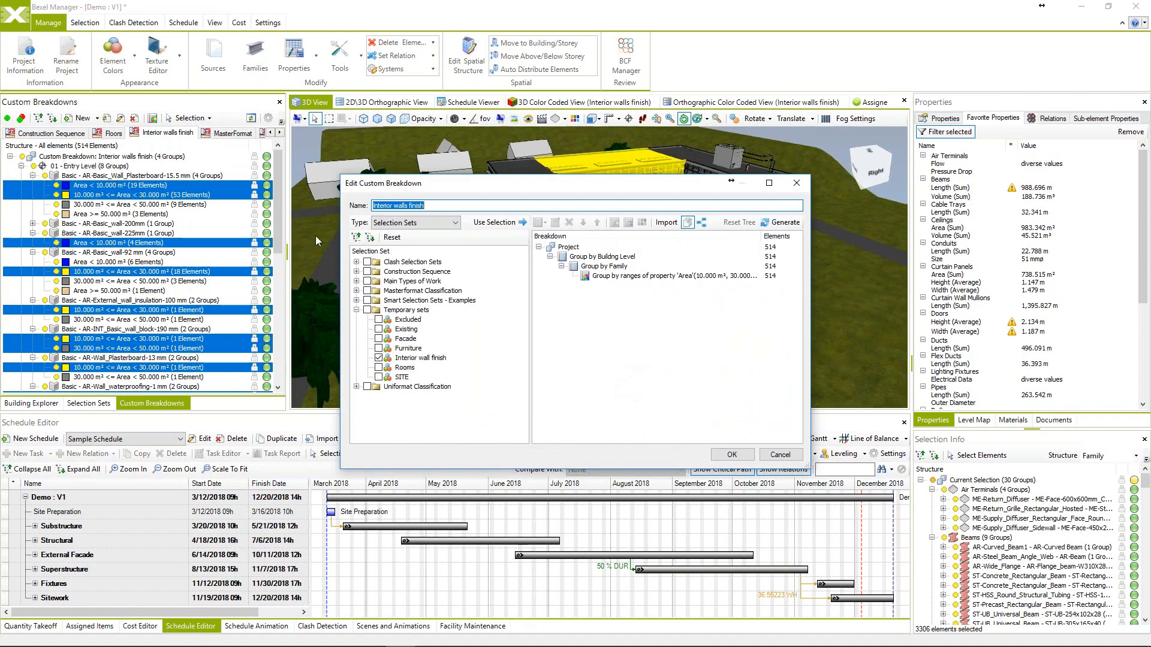
pyautogui.click(607, 269)
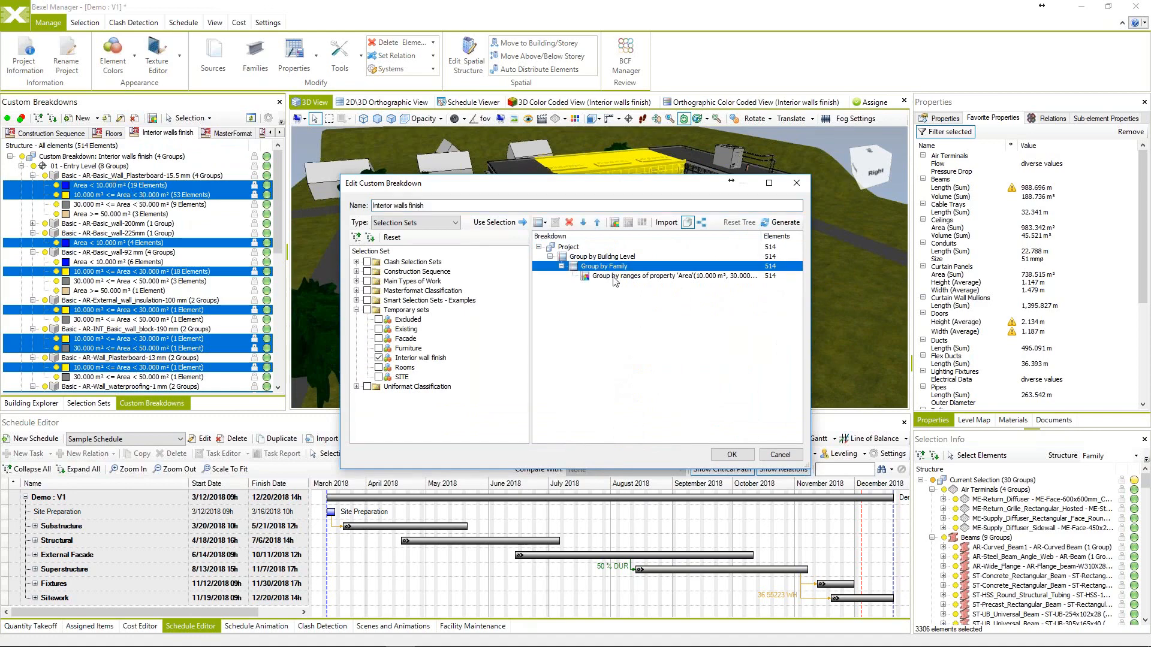
pyautogui.click(613, 277)
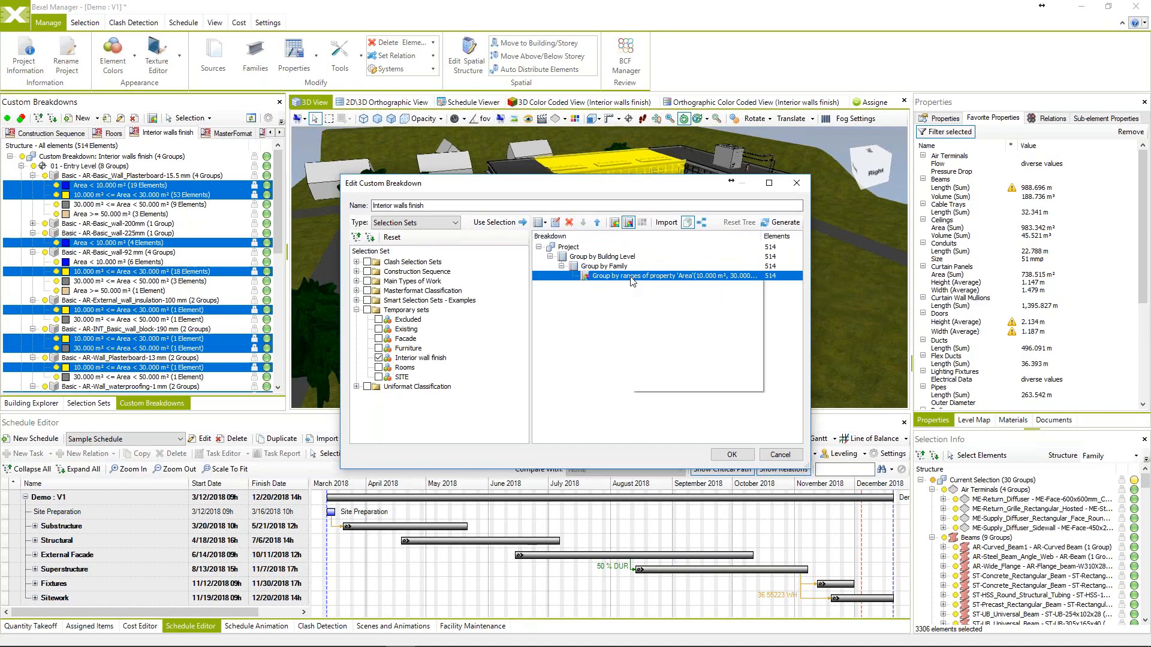
pyautogui.rightClick(631, 277)
pyautogui.click(667, 303)
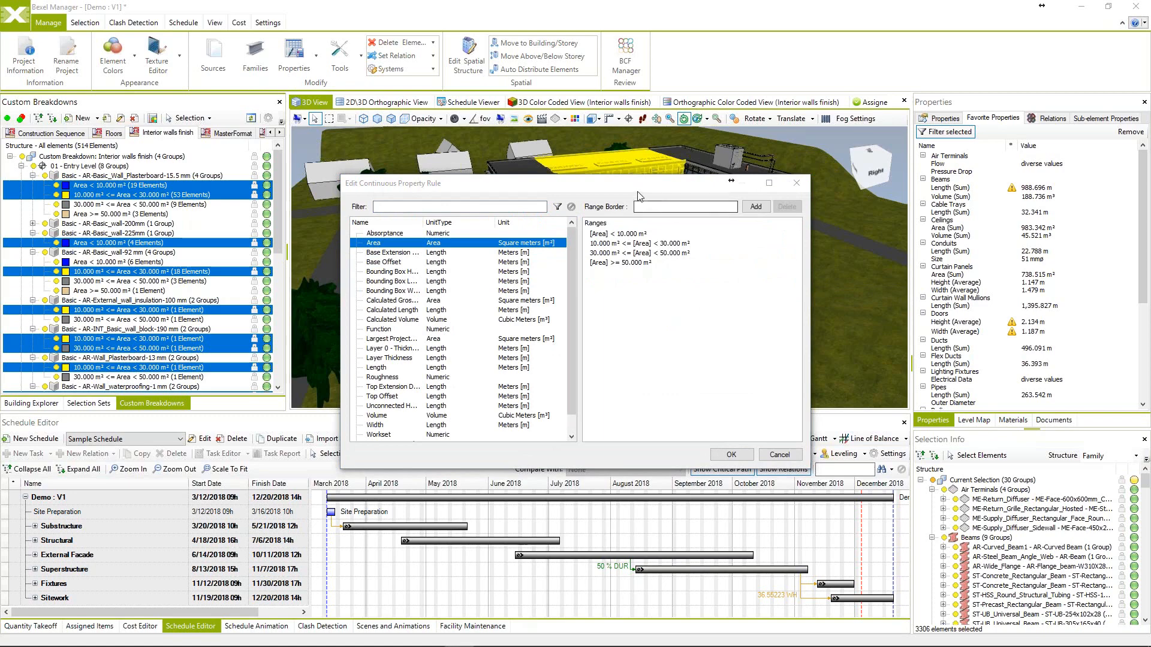
pyautogui.moveTo(623, 188); pyautogui.dragTo(527, 178)
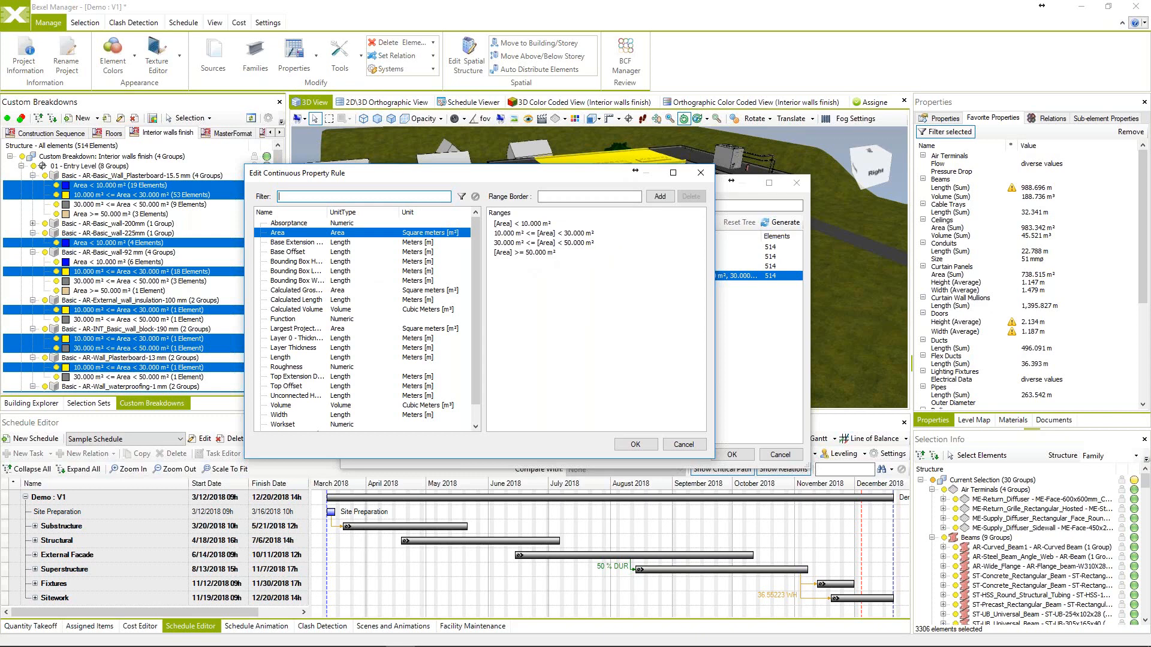
pyautogui.click(594, 197)
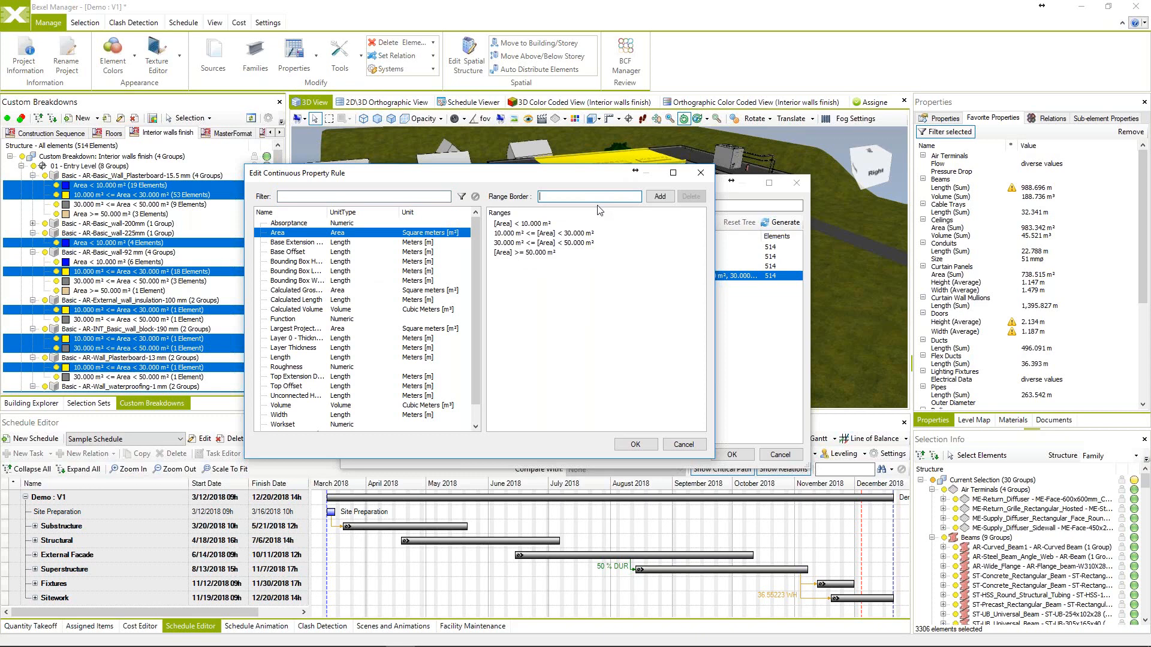
pyautogui.write('60')
pyautogui.click(659, 197)
pyautogui.click(634, 444)
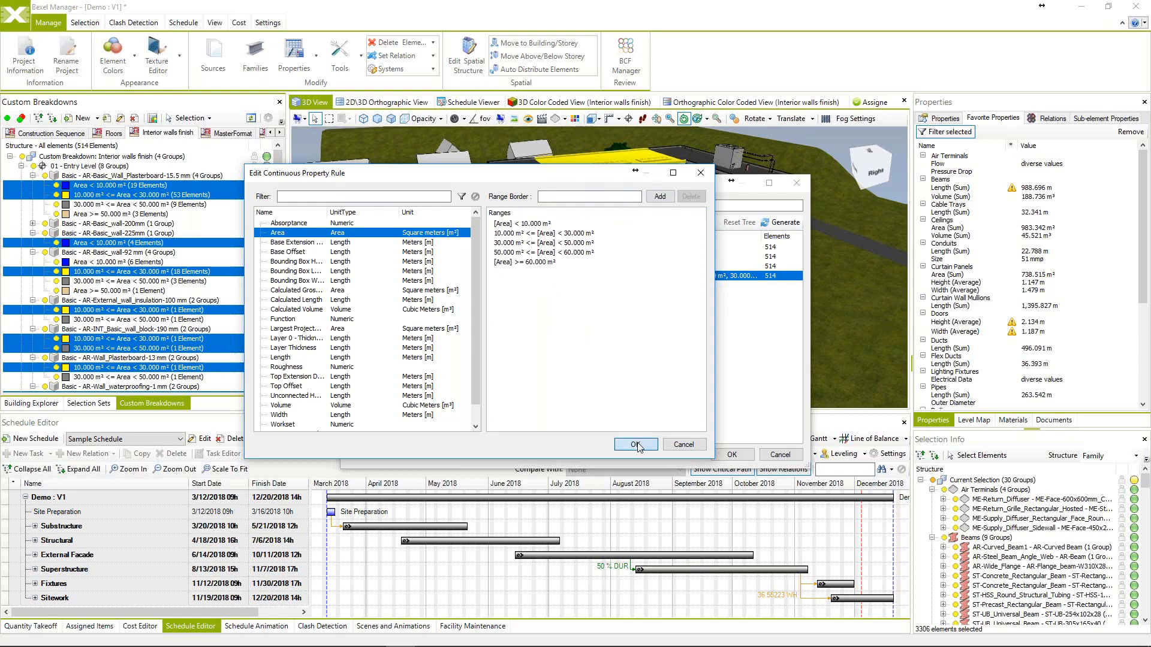
# Add a Material grouping rule to the Interior walls finish breakdown.
pyautogui.click(605, 267)
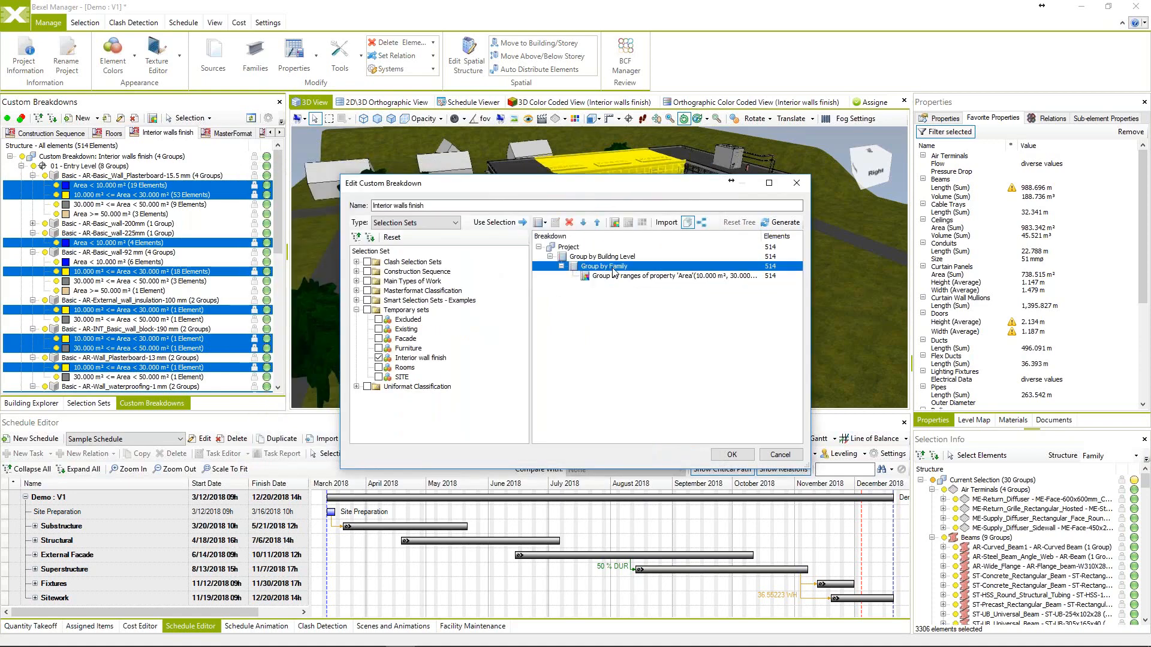
pyautogui.rightClick(614, 272)
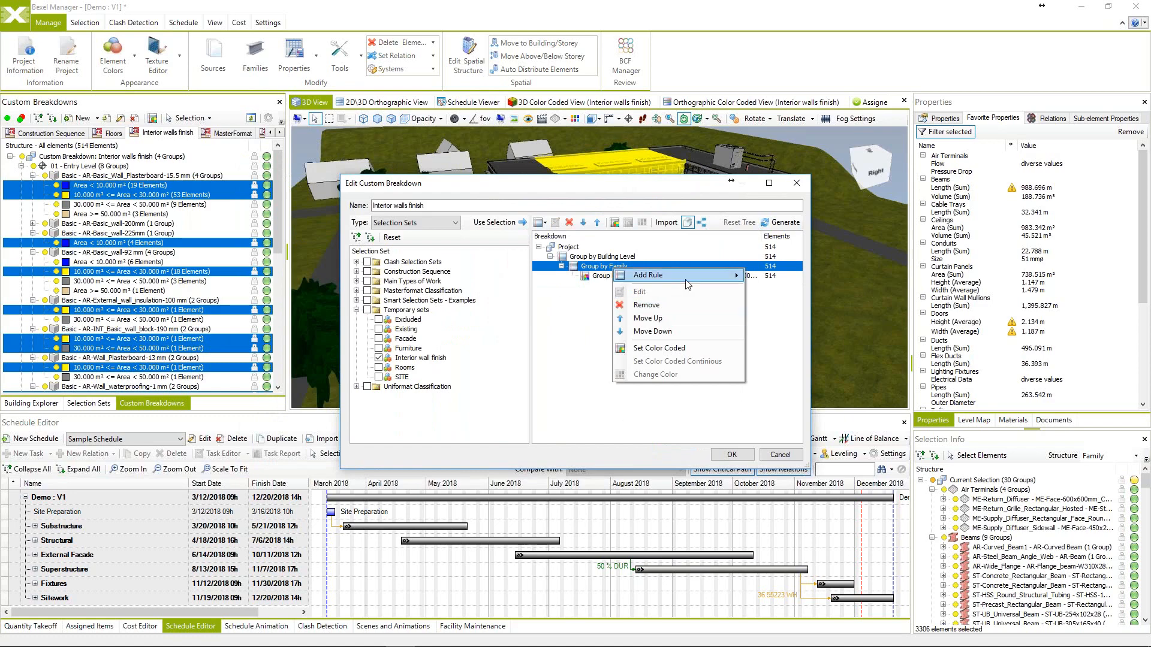
pyautogui.moveTo(689, 282)
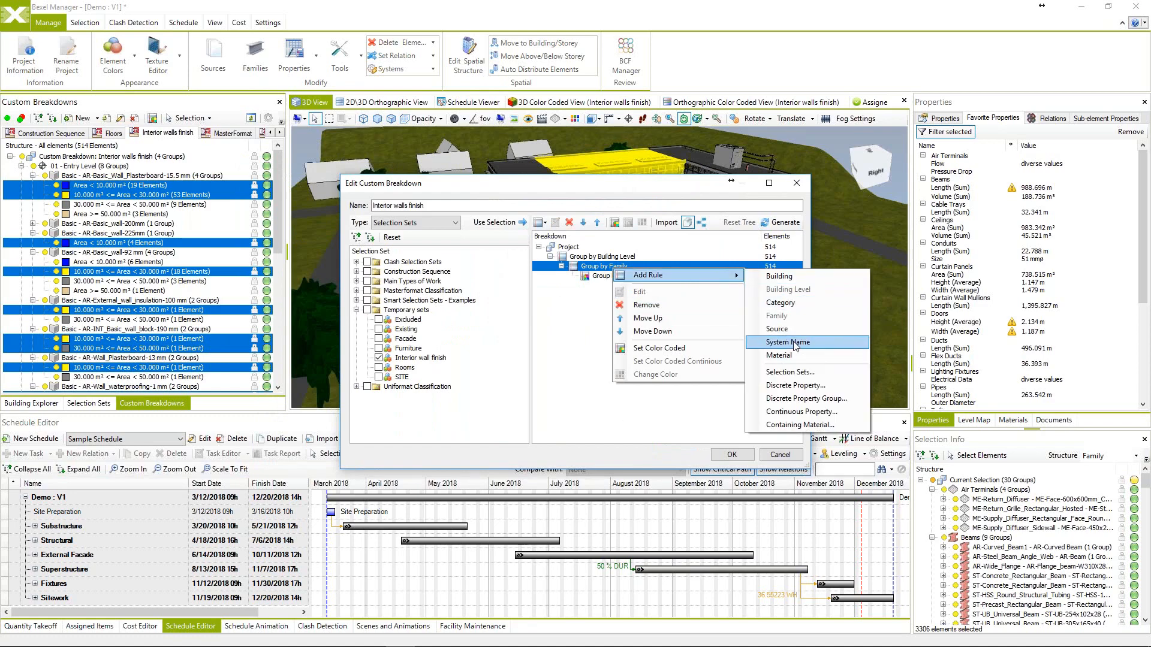
pyautogui.click(782, 355)
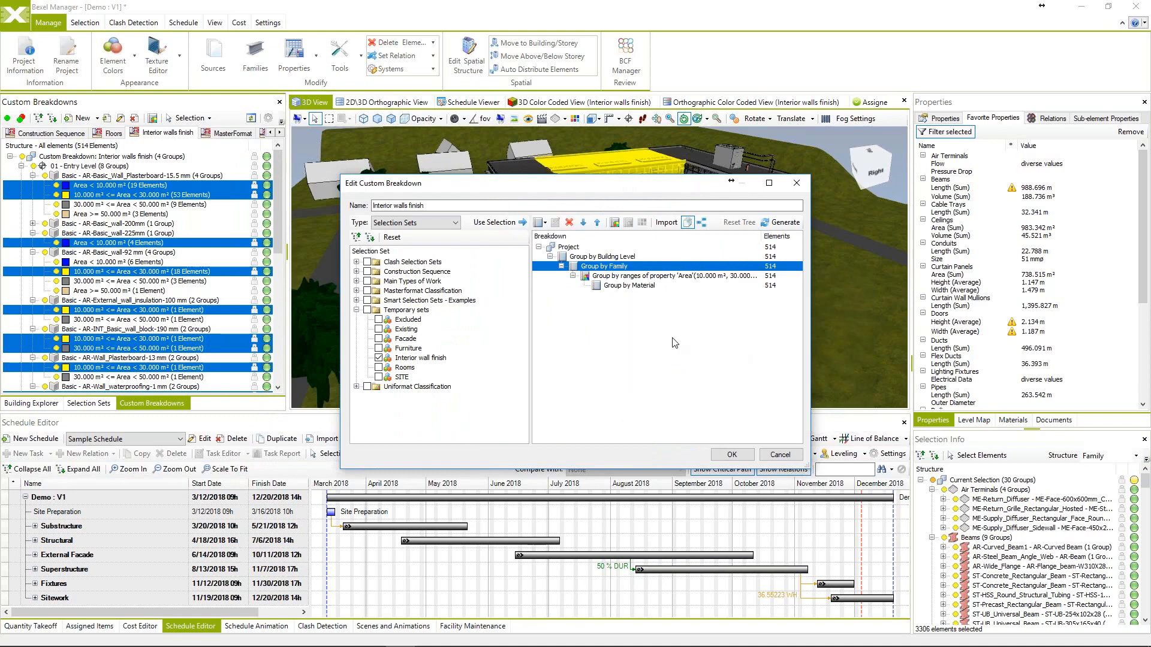
# Set Group by Material as the color coding rule and apply the changes to the breakdown.
pyautogui.click(619, 277)
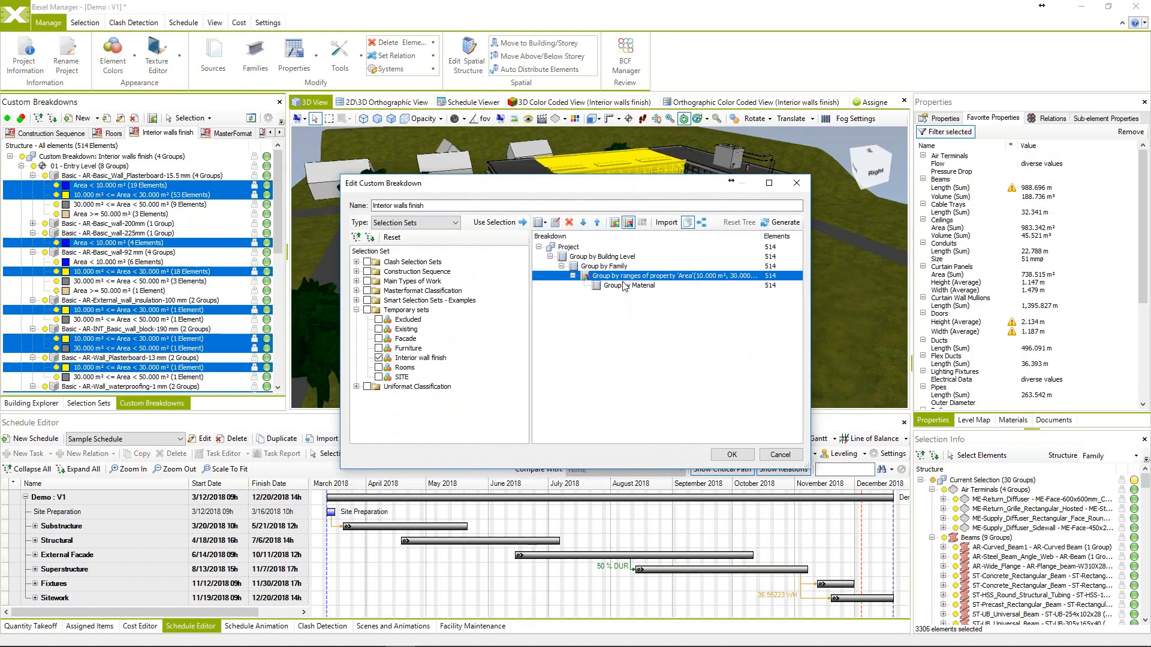
pyautogui.click(624, 285)
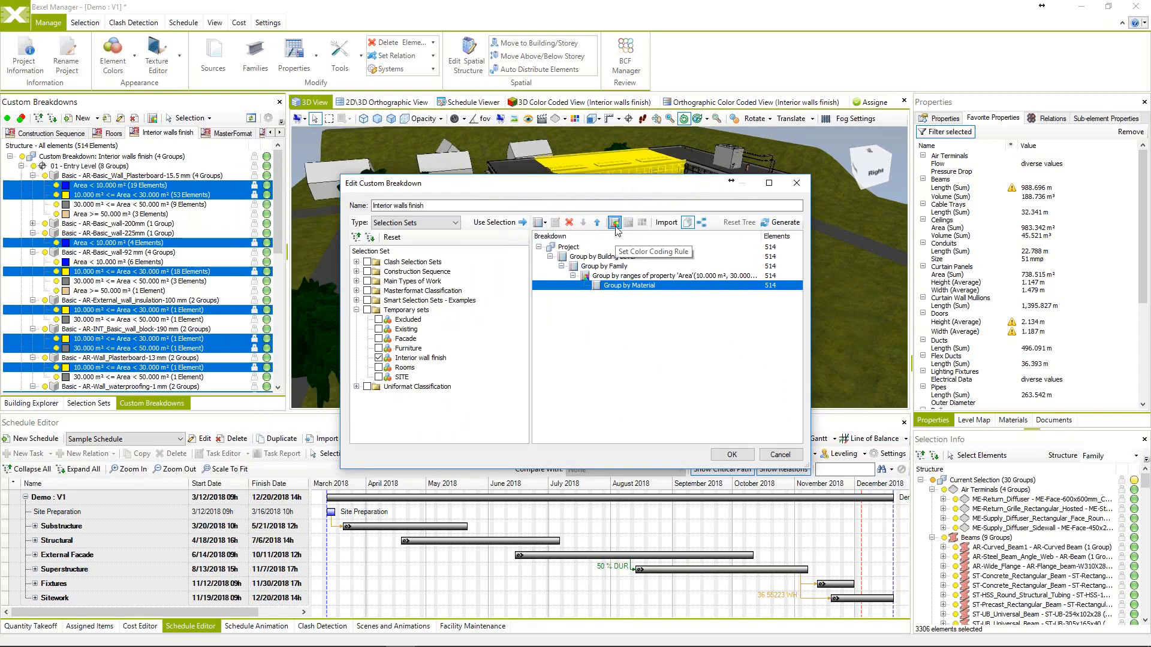
pyautogui.click(615, 224)
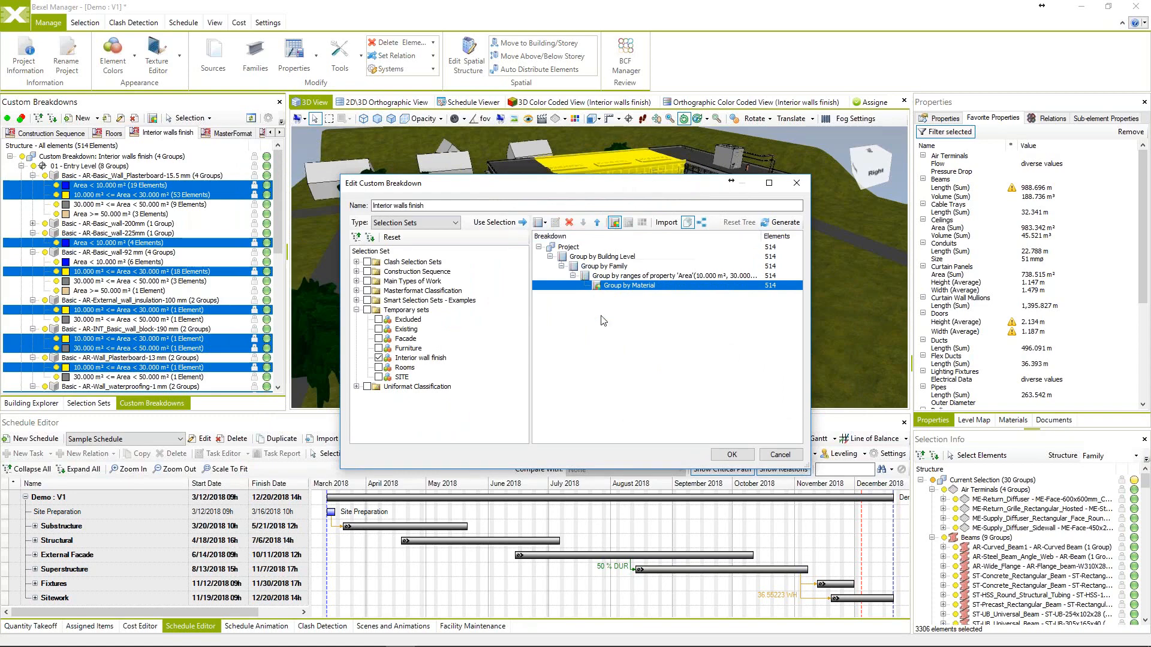
pyautogui.click(730, 457)
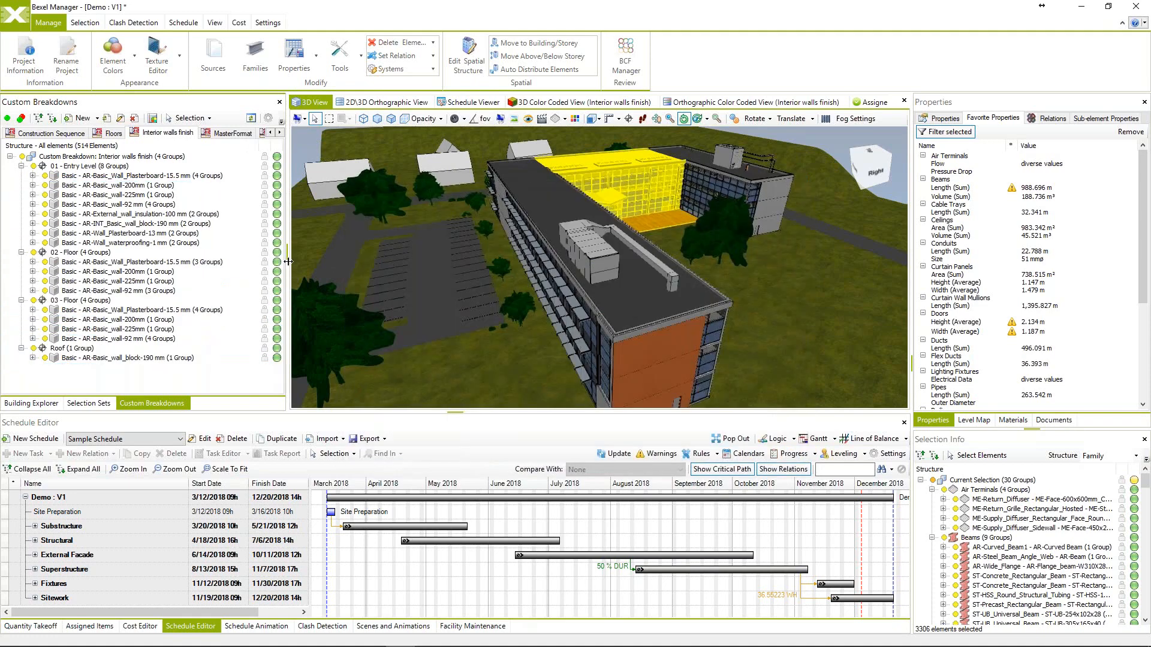
# Widen the breakdown list and expand the Entry Level 15.5 mm plasterboard walls down to the material groups of each area range.
pyautogui.moveTo(288, 261); pyautogui.dragTo(310, 261)
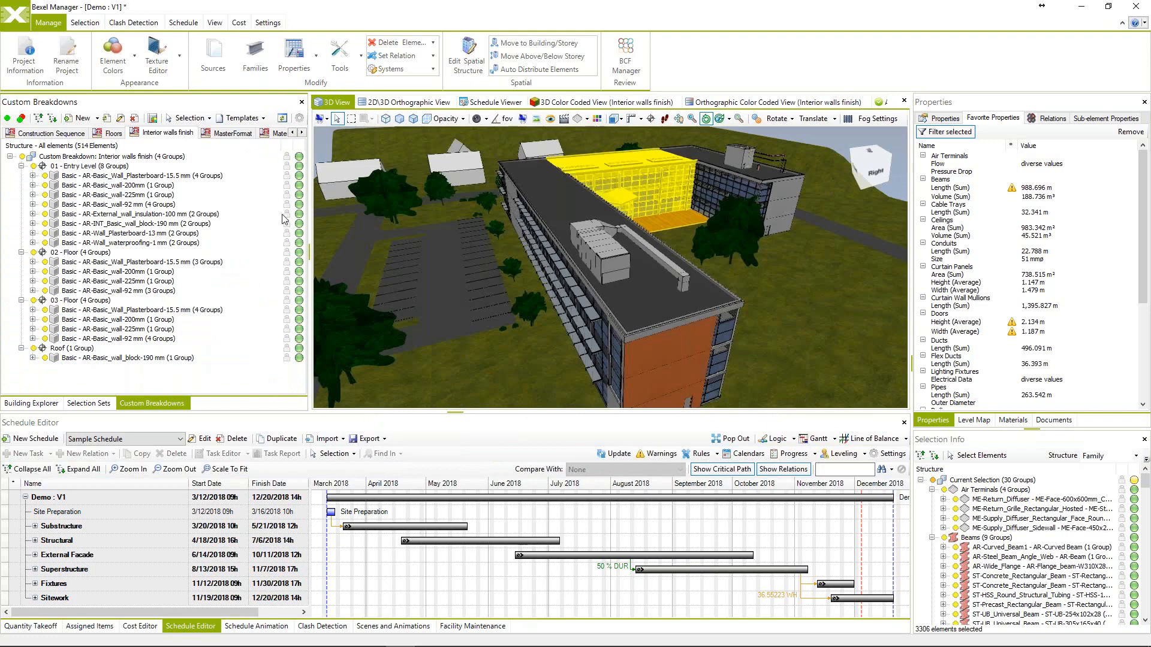
pyautogui.moveTo(384, 235)
pyautogui.mouseDown()
pyautogui.moveTo(481, 246)
pyautogui.moveTo(371, 232)
pyautogui.mouseUp()
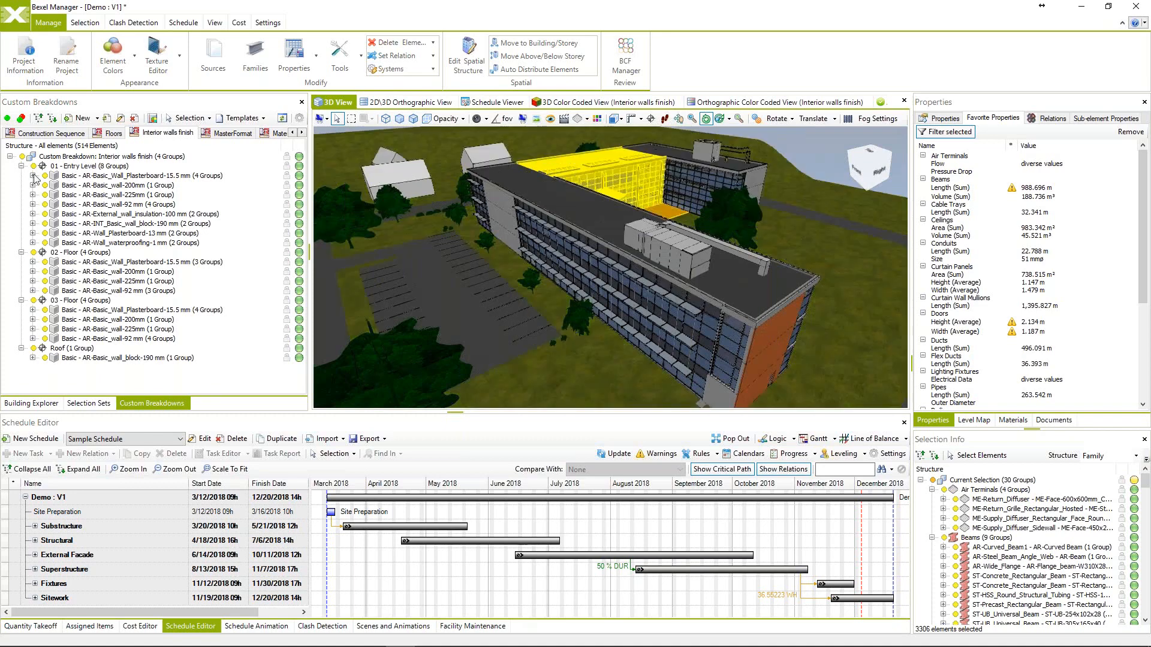
pyautogui.click(33, 177)
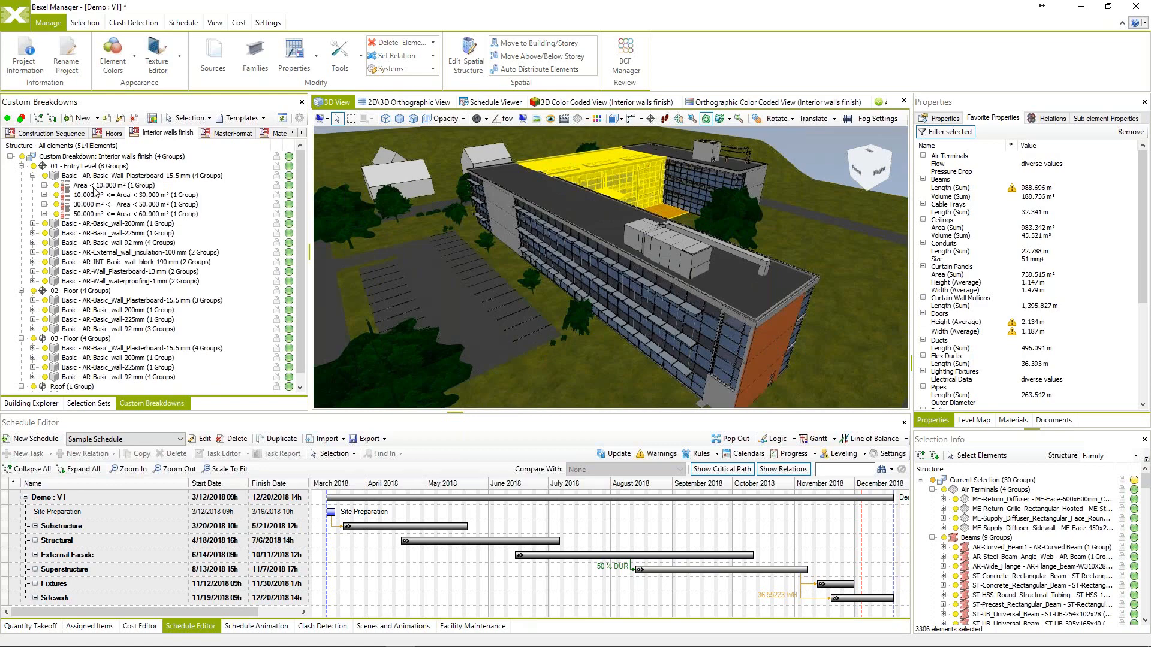
pyautogui.click(113, 185)
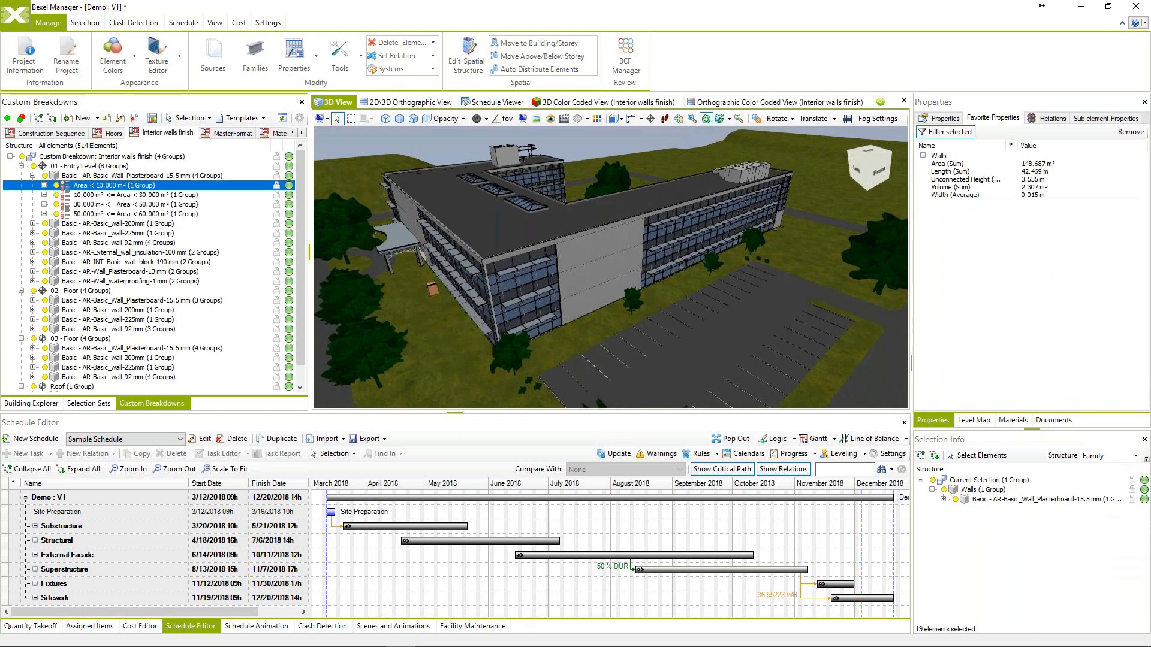
pyautogui.click(44, 185)
pyautogui.click(44, 205)
pyautogui.click(44, 224)
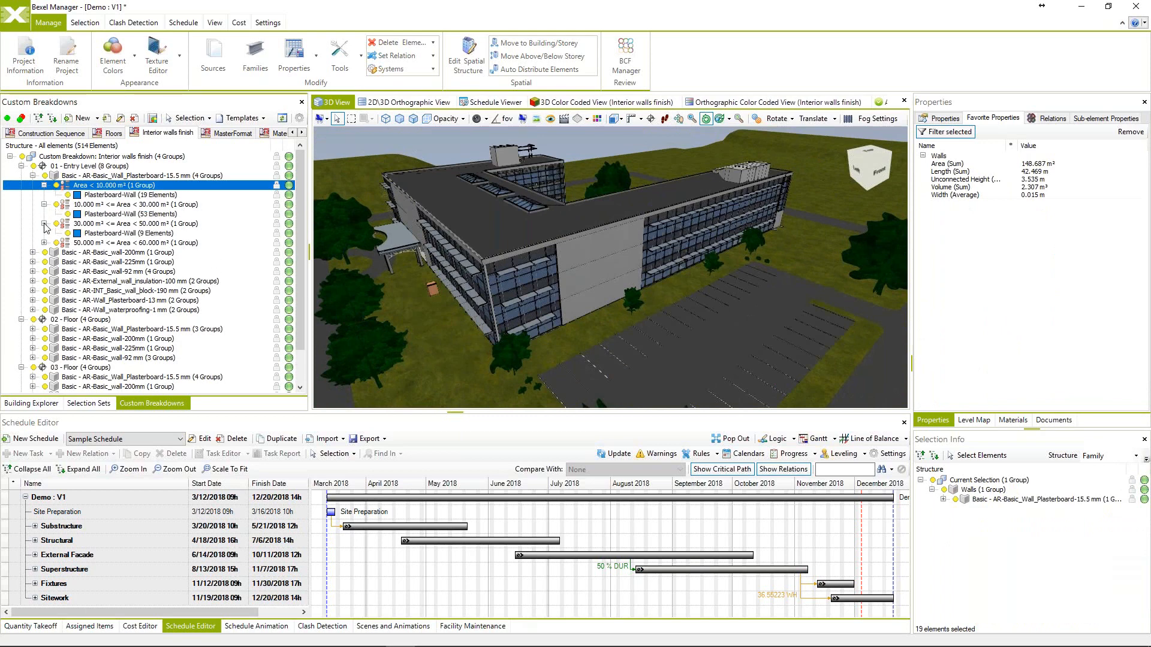
pyautogui.click(44, 243)
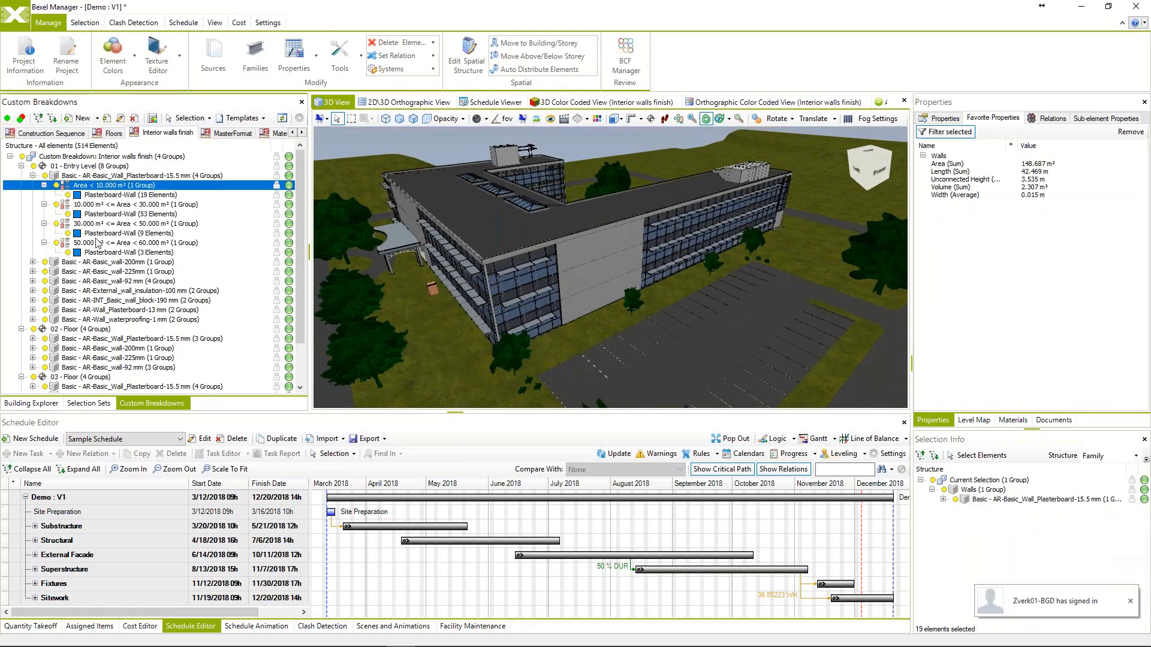
# Show the Interior walls finish breakdown in the 3D Color Coded View and examine the wall materials alongside their groups.
pyautogui.moveTo(739, 202); pyautogui.dragTo(597, 230)
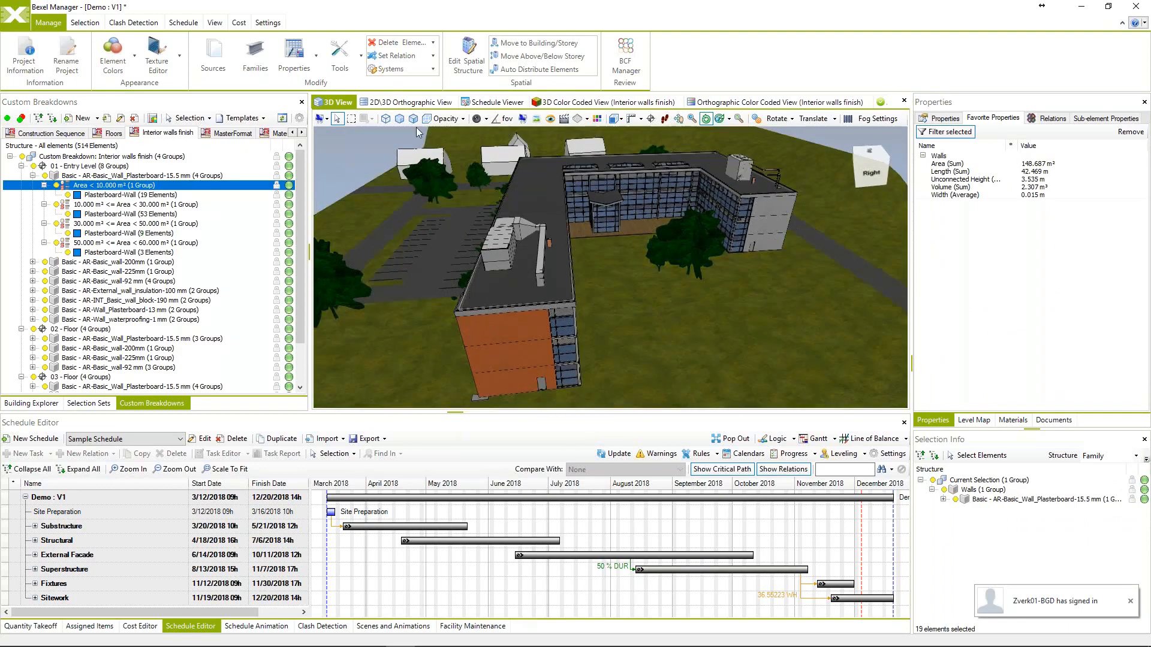
pyautogui.moveTo(479, 239); pyautogui.dragTo(590, 218)
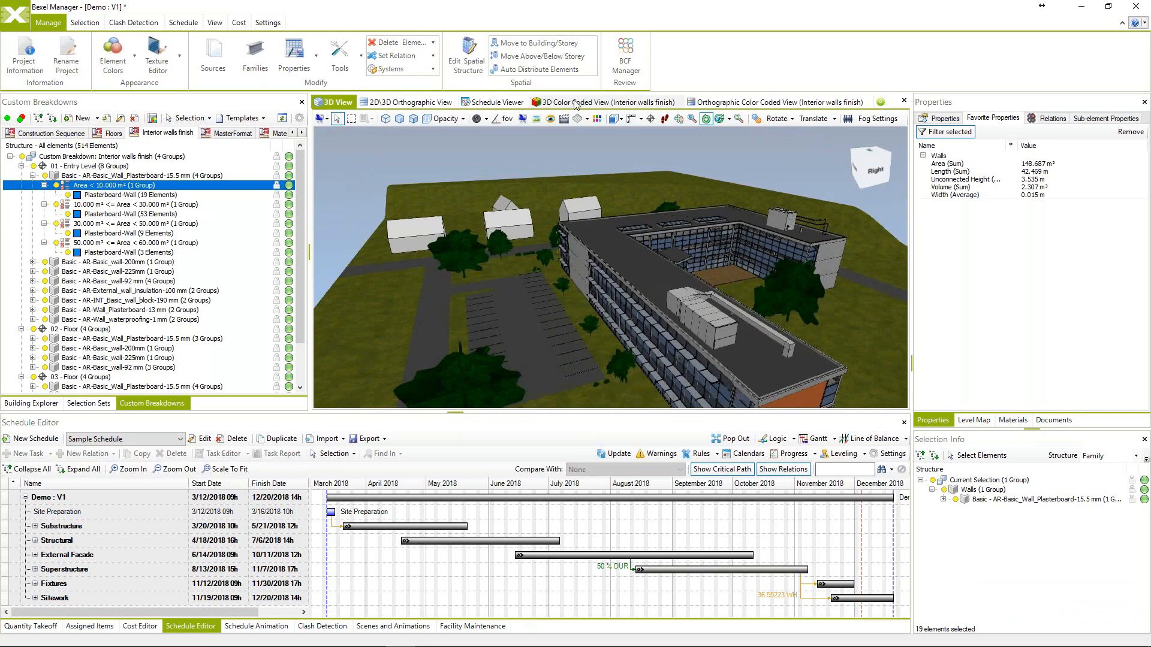
pyautogui.click(575, 103)
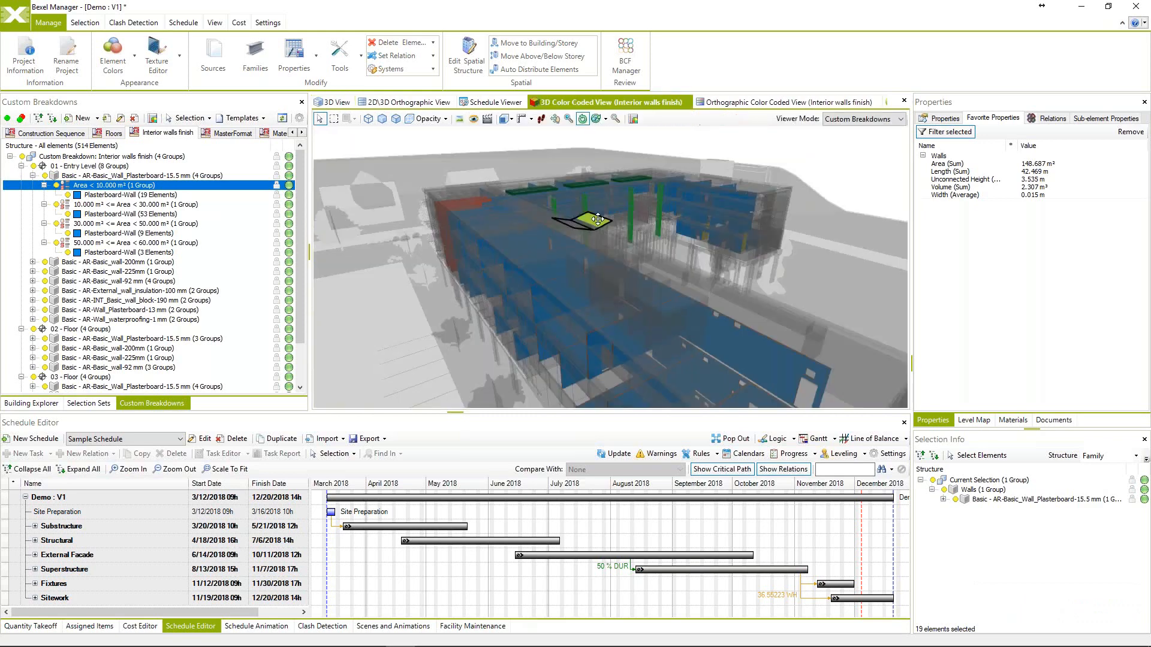
pyautogui.moveTo(598, 210); pyautogui.dragTo(609, 272, button='middle')
pyautogui.scroll(-3, 625, 236)
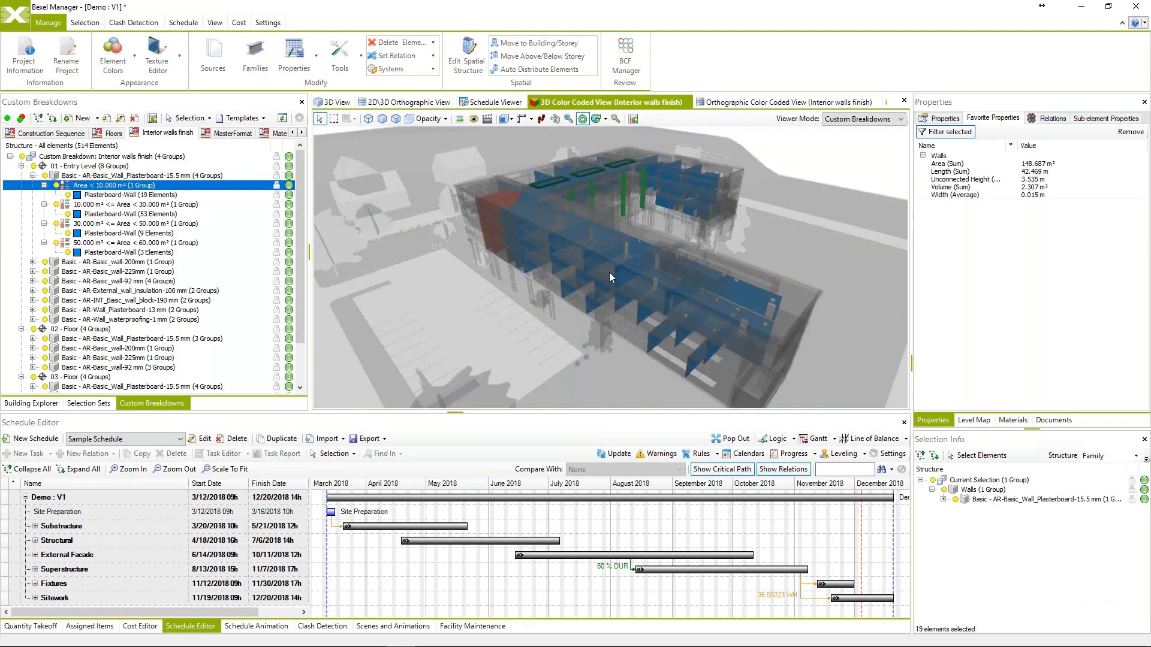
pyautogui.scroll(2, 609, 272)
pyautogui.moveTo(540, 231); pyautogui.dragTo(368, 228, button='middle')
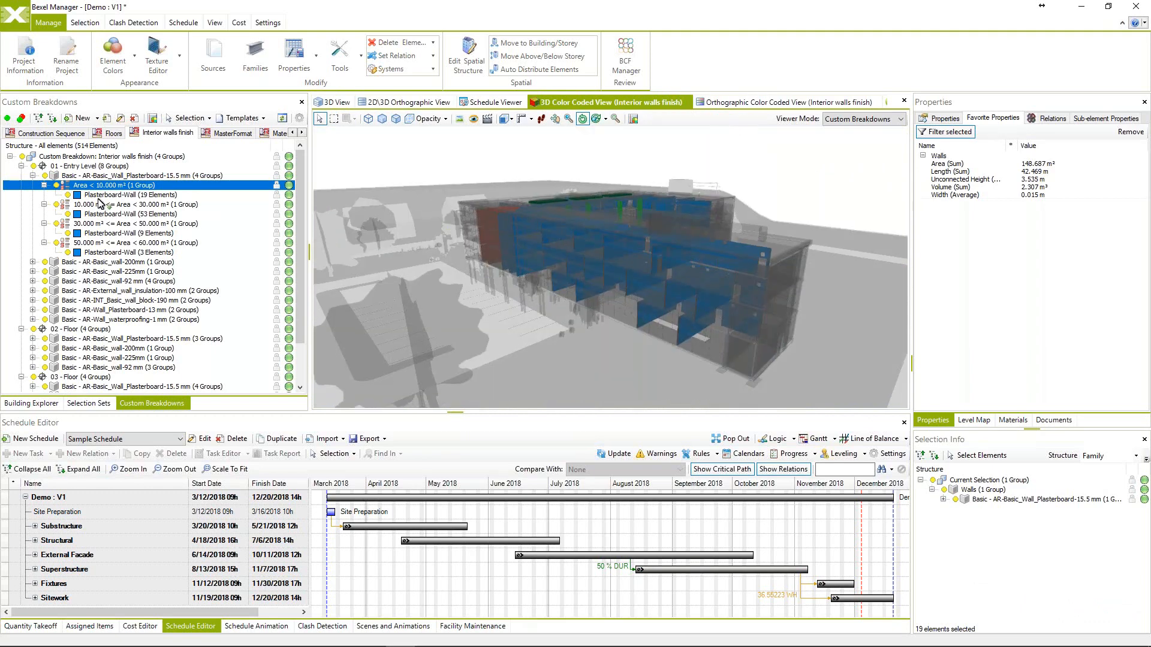
pyautogui.scroll(-2, 115, 208)
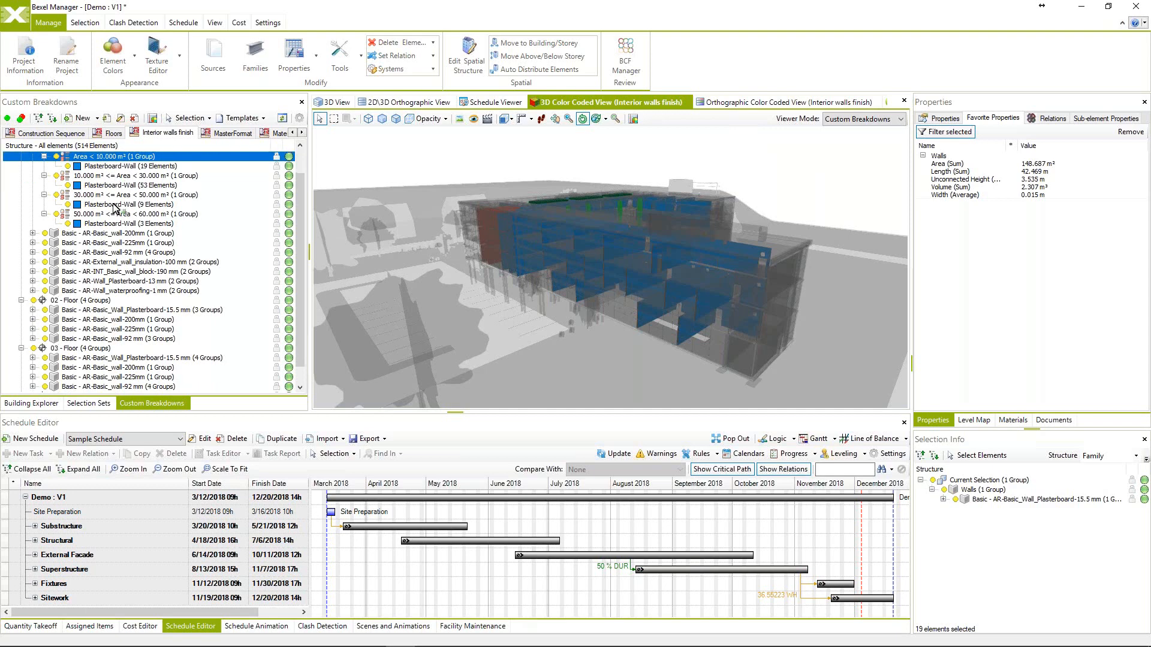
pyautogui.scroll(2, 115, 208)
pyautogui.click(114, 185)
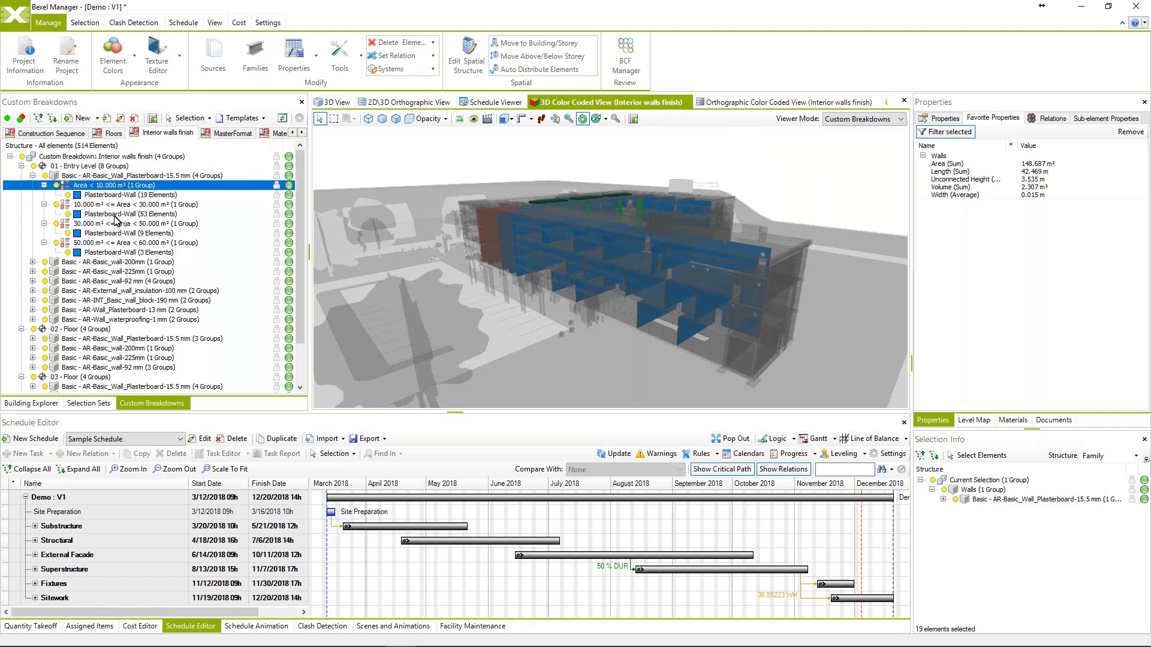
# Examine the Entry Level plasterboard walls of 10 to 30 m², the 190 mm block walls and the 02 - Floor groups in the color-coded model.
pyautogui.click(130, 214)
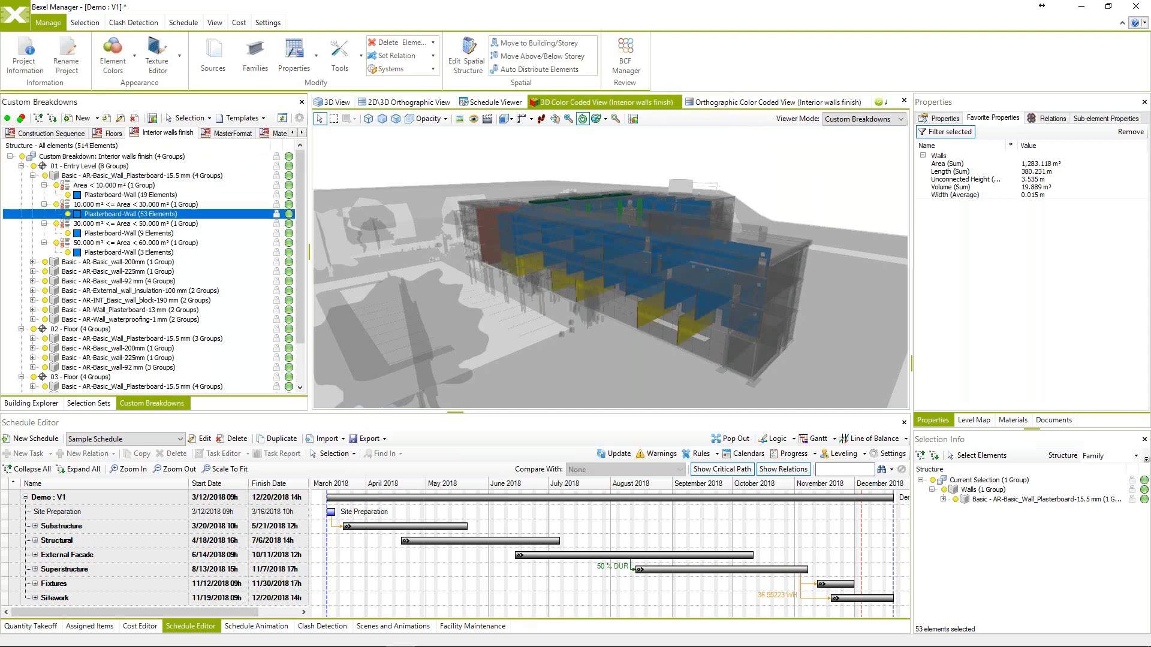
pyautogui.click(116, 242)
pyautogui.click(120, 300)
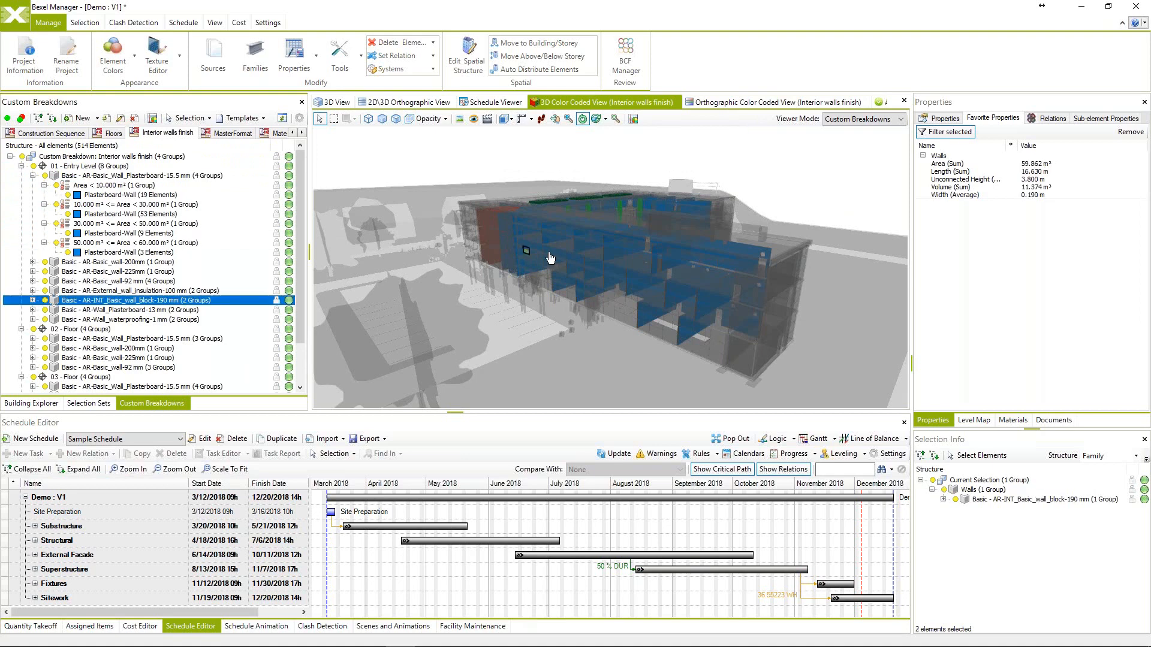
pyautogui.moveTo(552, 256); pyautogui.dragTo(576, 259)
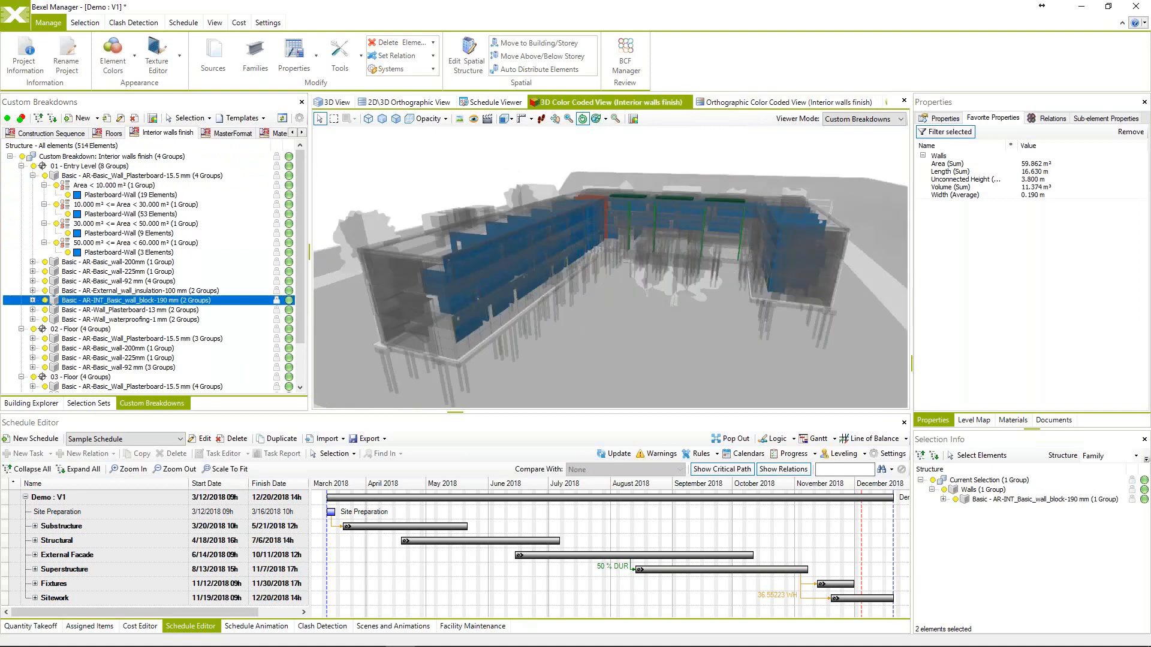
pyautogui.click(121, 282)
pyautogui.scroll(-2, 120, 281)
pyautogui.click(121, 281)
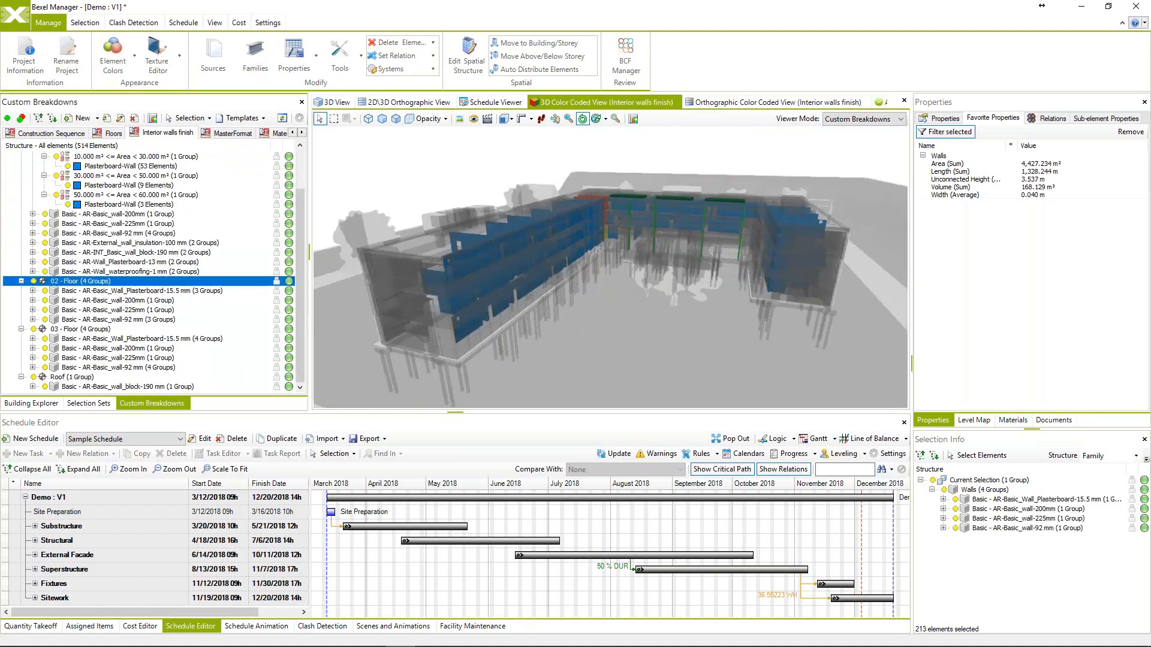
# Isolate the Entry Level AR-Basic_wall-200mm walls in the 3D Color Coded View.
pyautogui.click(123, 214)
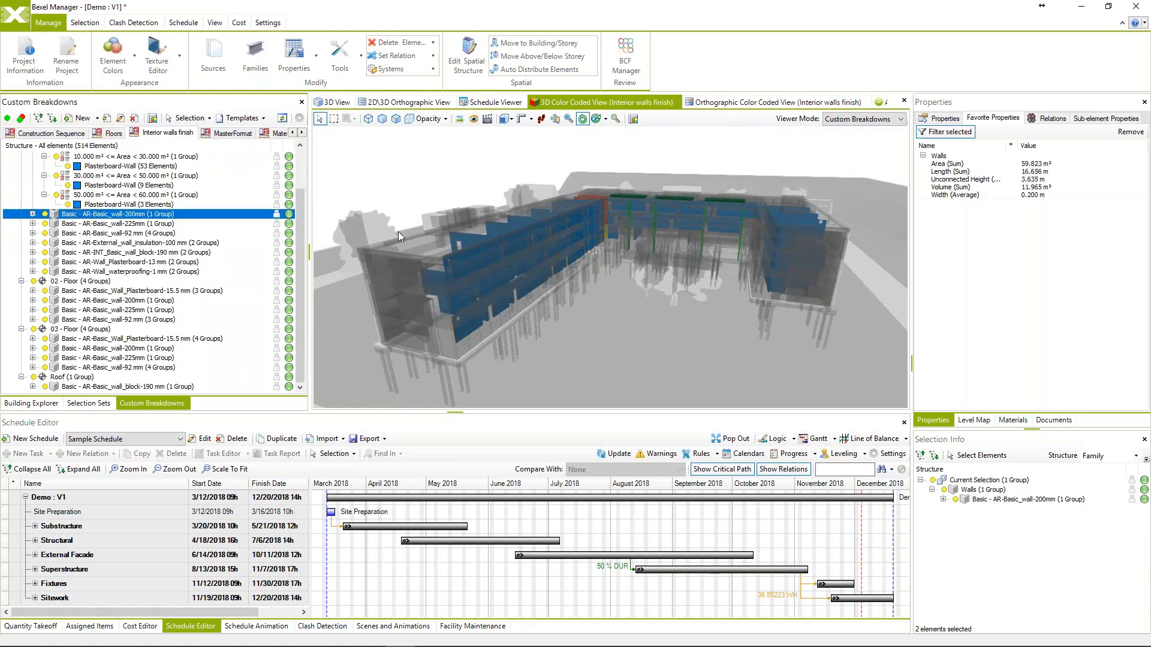
pyautogui.rightClick(497, 182)
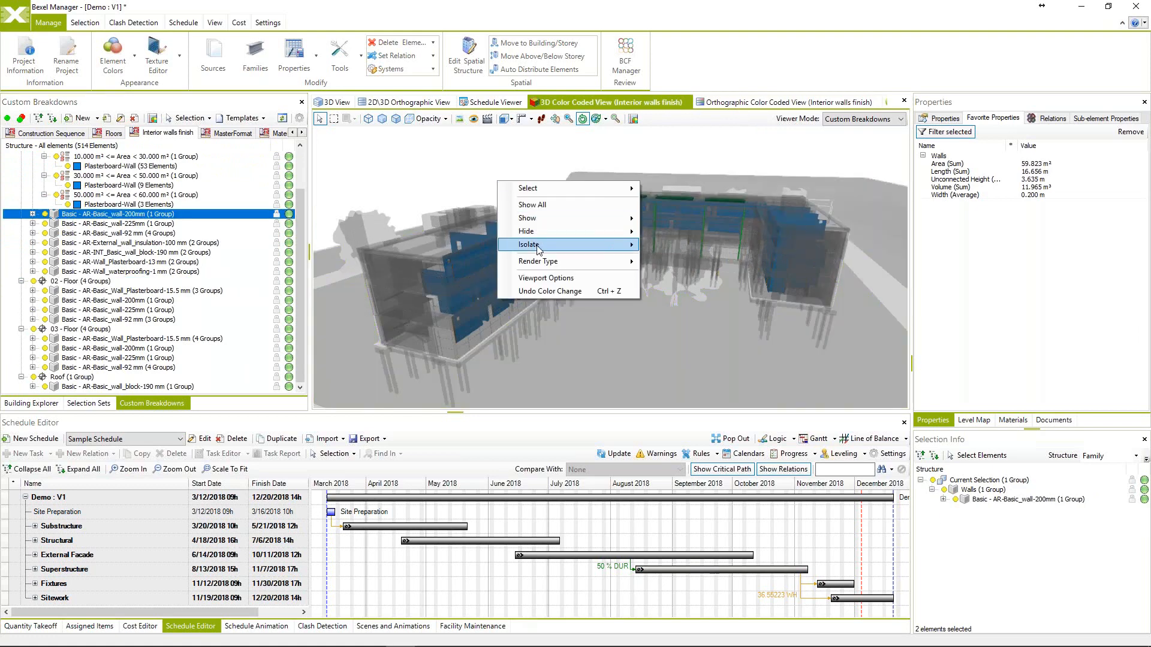
pyautogui.moveTo(547, 250)
pyautogui.click(670, 251)
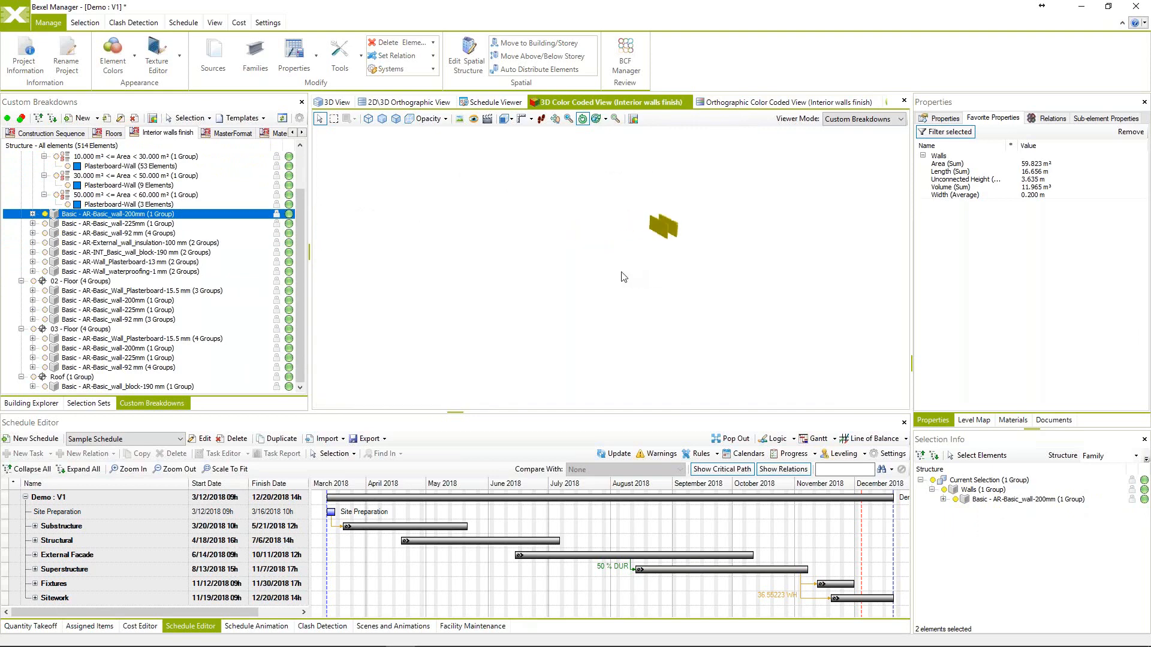
# Select one of the two isolated walls, expand the AR-Basic_wall-200mm group in the breakdown and view the pair from several sides.
pyautogui.click(666, 282)
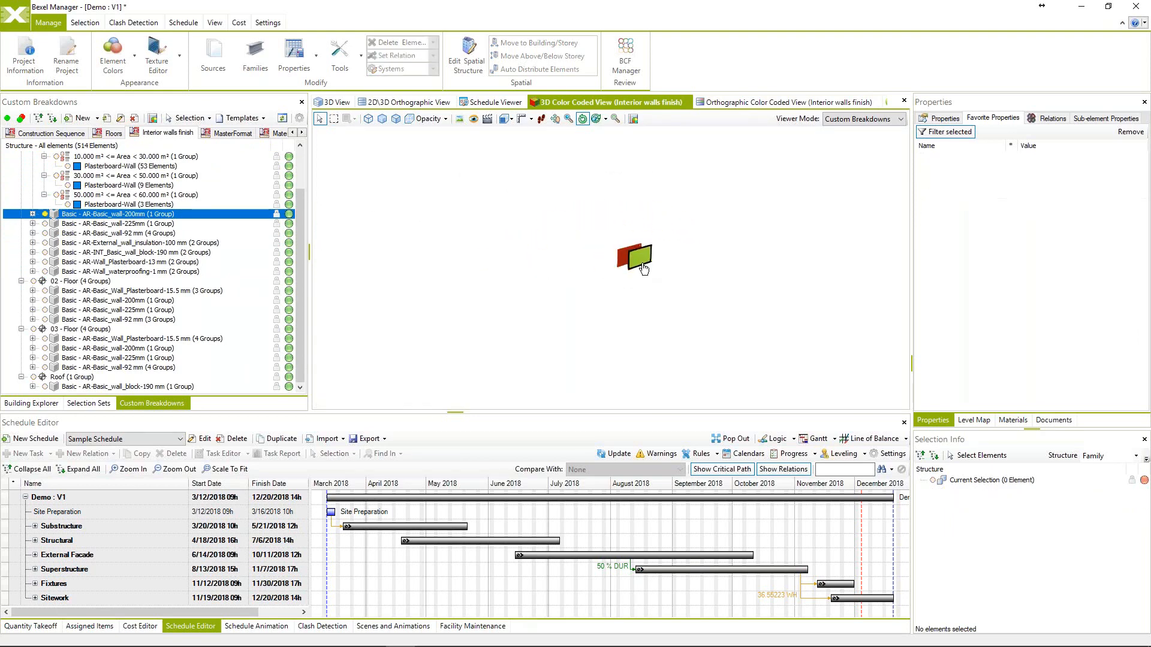
pyautogui.click(643, 267)
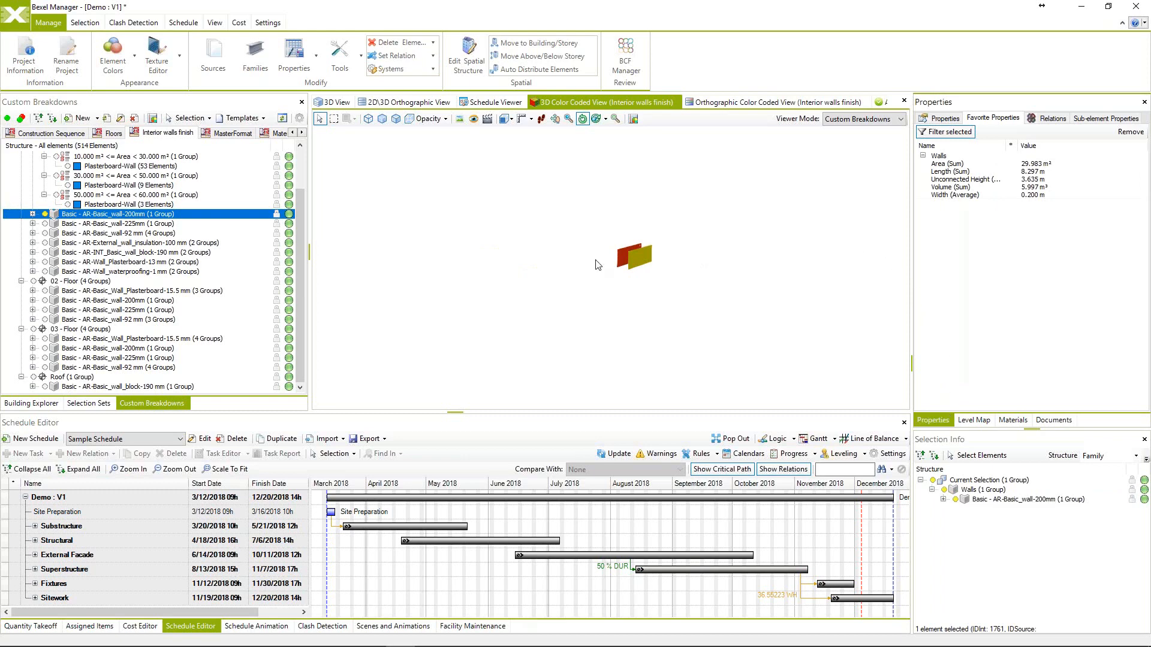
pyautogui.click(32, 214)
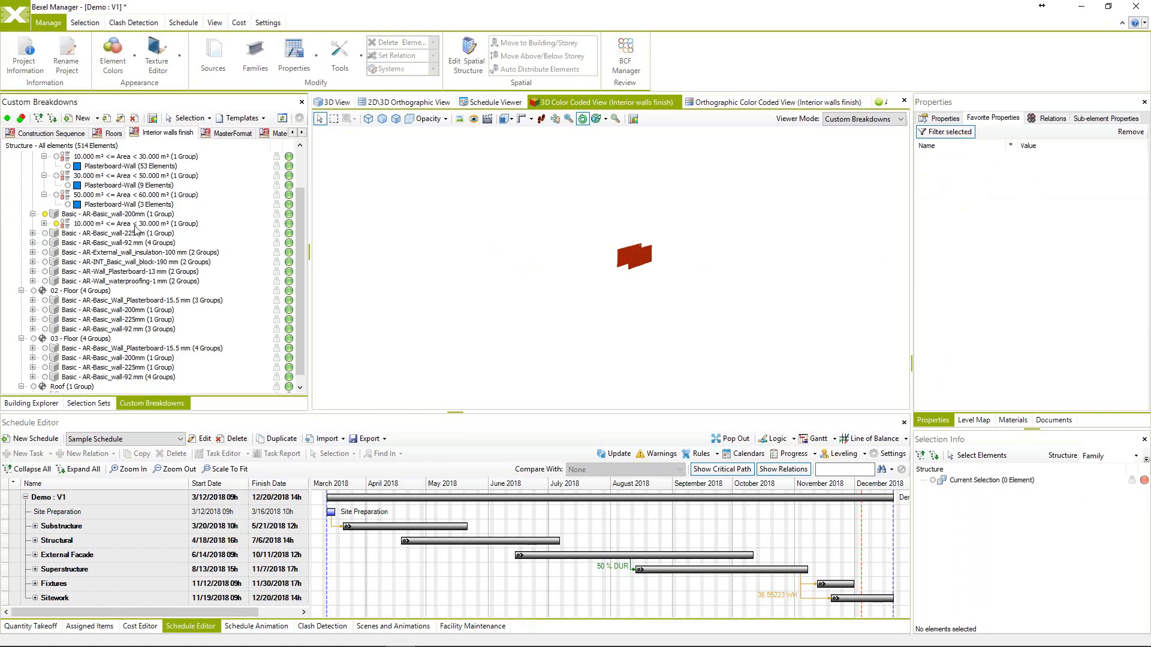
pyautogui.click(638, 256)
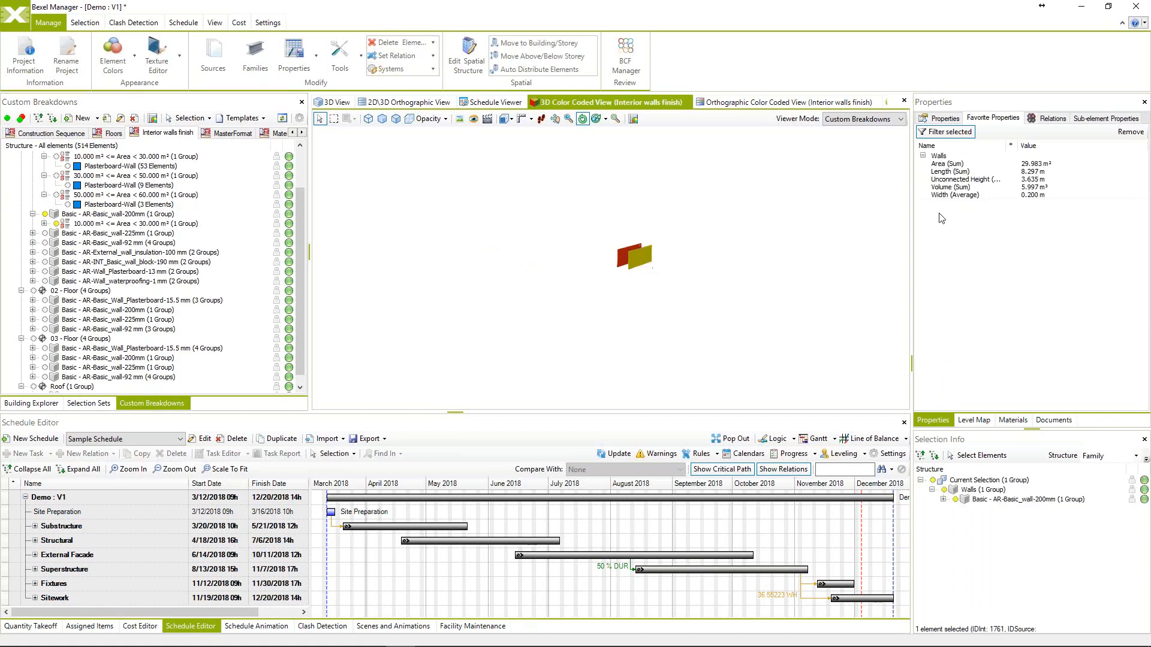
pyautogui.moveTo(735, 248); pyautogui.dragTo(614, 306)
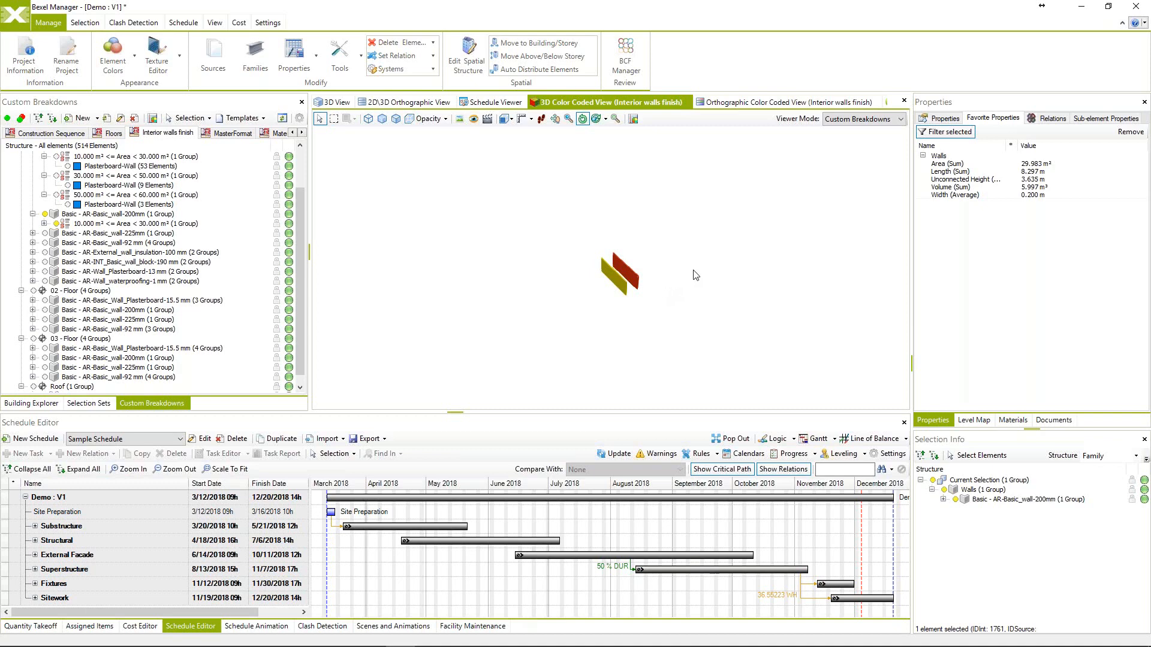
pyautogui.moveTo(681, 289); pyautogui.dragTo(687, 287)
pyautogui.moveTo(681, 286); pyautogui.dragTo(610, 228)
# Try to show all elements again in the 3D Color Coded View.
pyautogui.rightClick(550, 204)
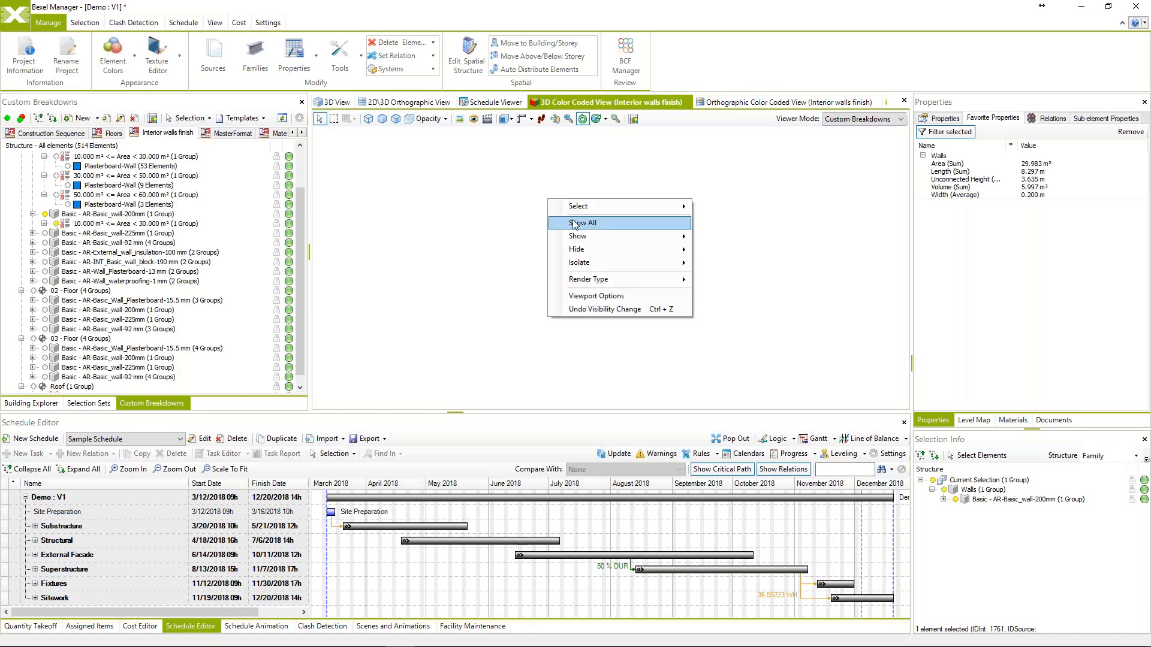
pyautogui.click(593, 223)
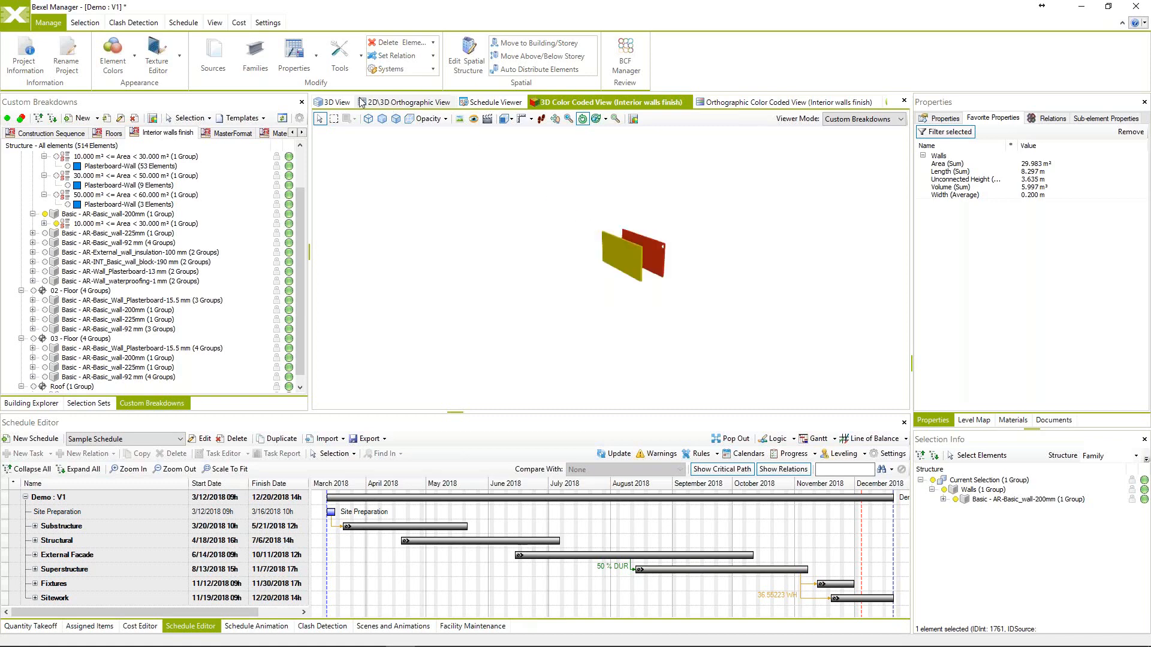
pyautogui.rightClick(531, 205)
pyautogui.click(553, 229)
# Check the isolated walls in the 3D View and reset the opacity in the 2D\3D Orthographic View.
pyautogui.click(337, 101)
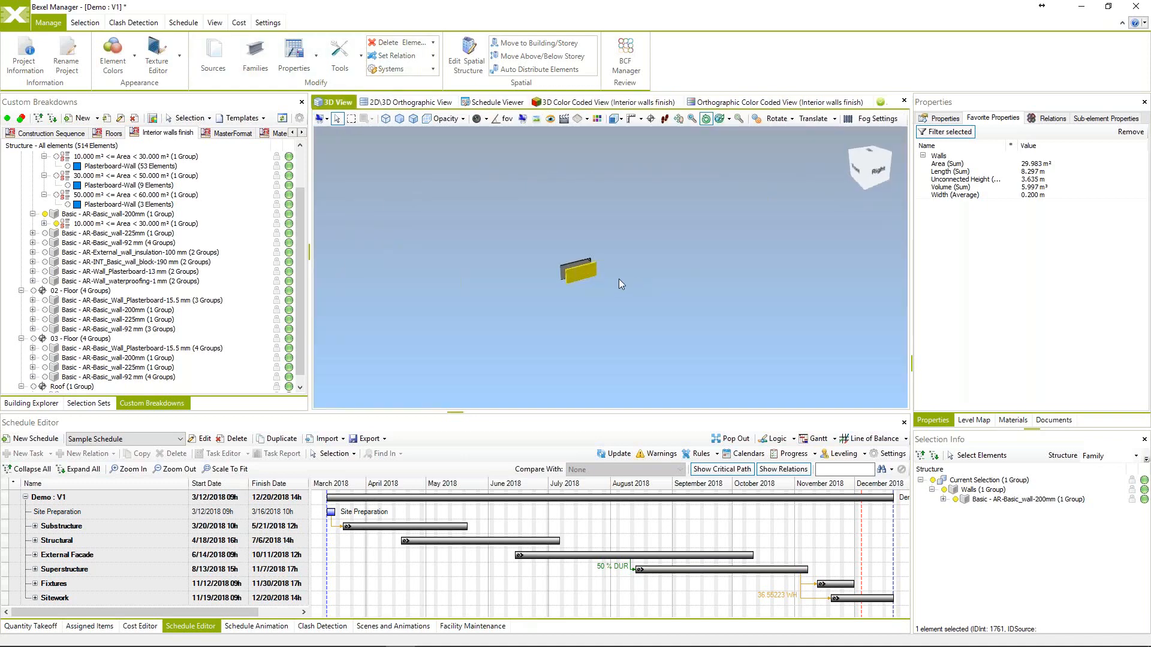
pyautogui.click(422, 103)
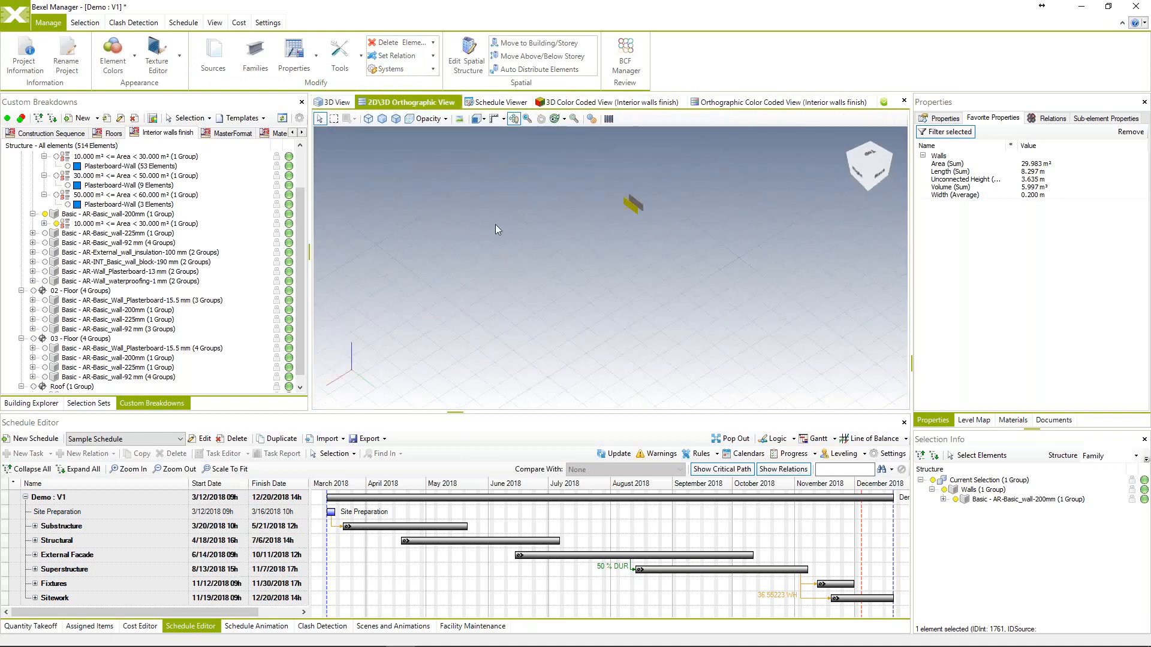
pyautogui.click(427, 119)
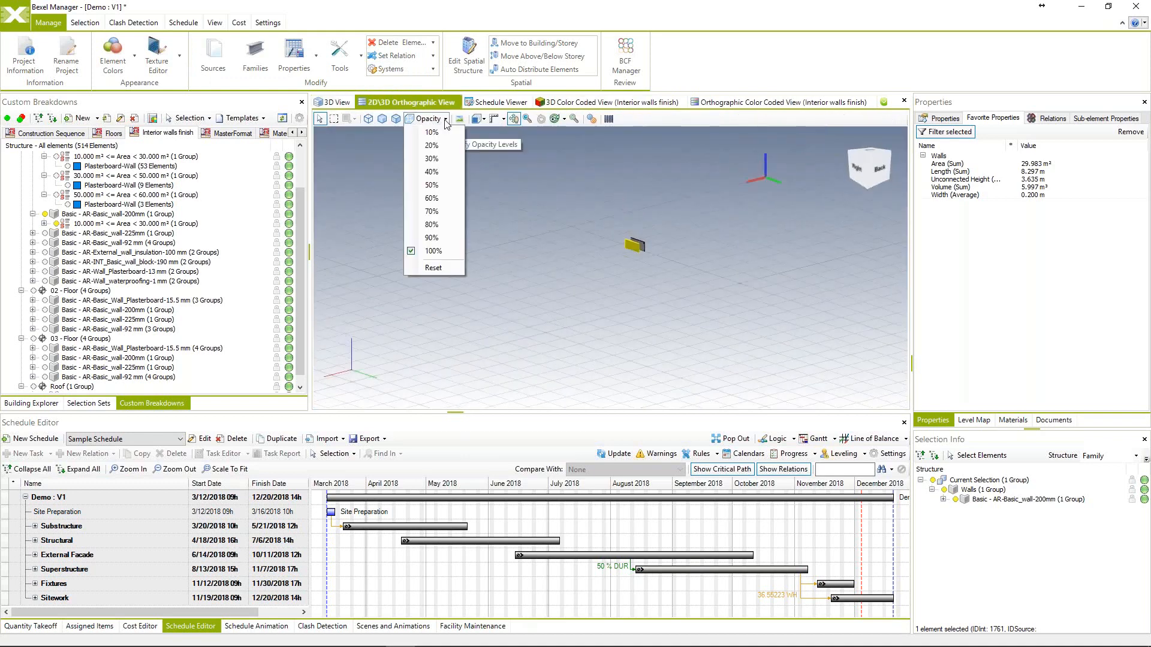
pyautogui.click(439, 268)
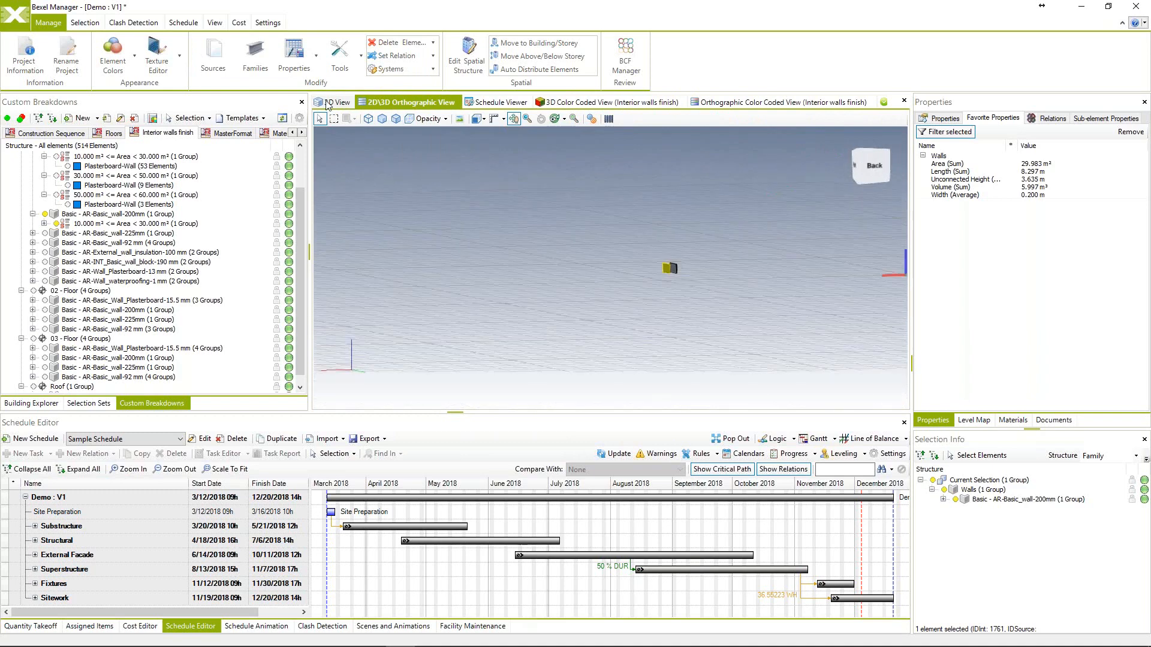
# Inspect the isolated walls from other sides in the 3D View and return to the 2D\3D Orthographic View.
pyautogui.click(333, 102)
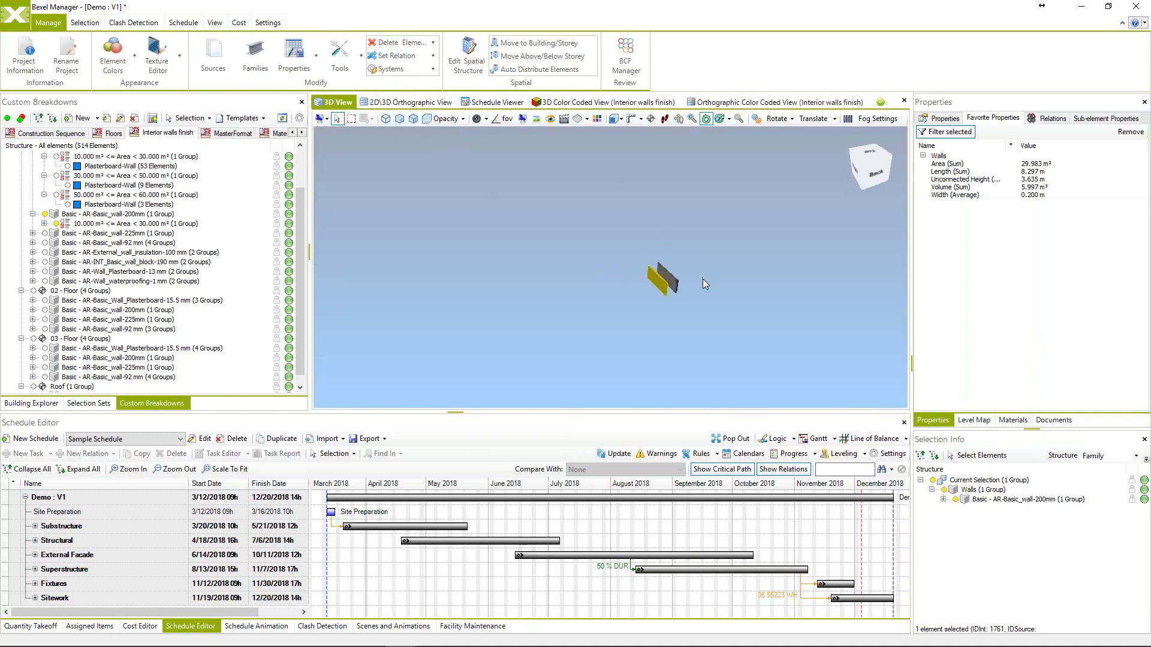
pyautogui.moveTo(581, 268); pyautogui.dragTo(485, 168)
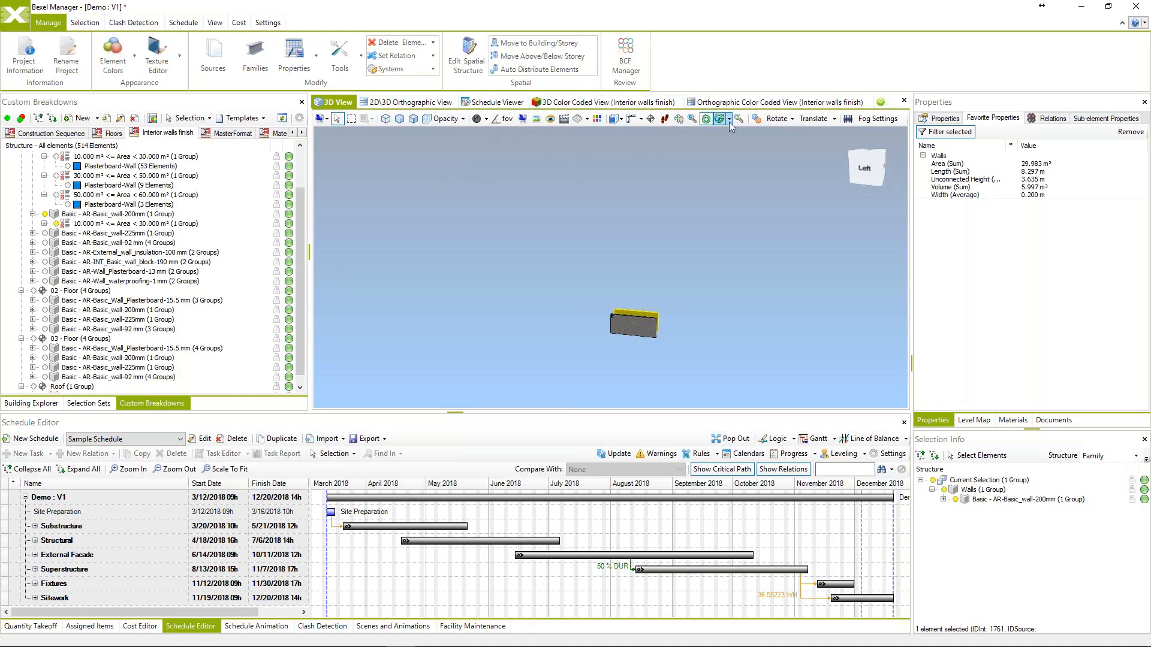
pyautogui.click(347, 105)
pyautogui.click(403, 105)
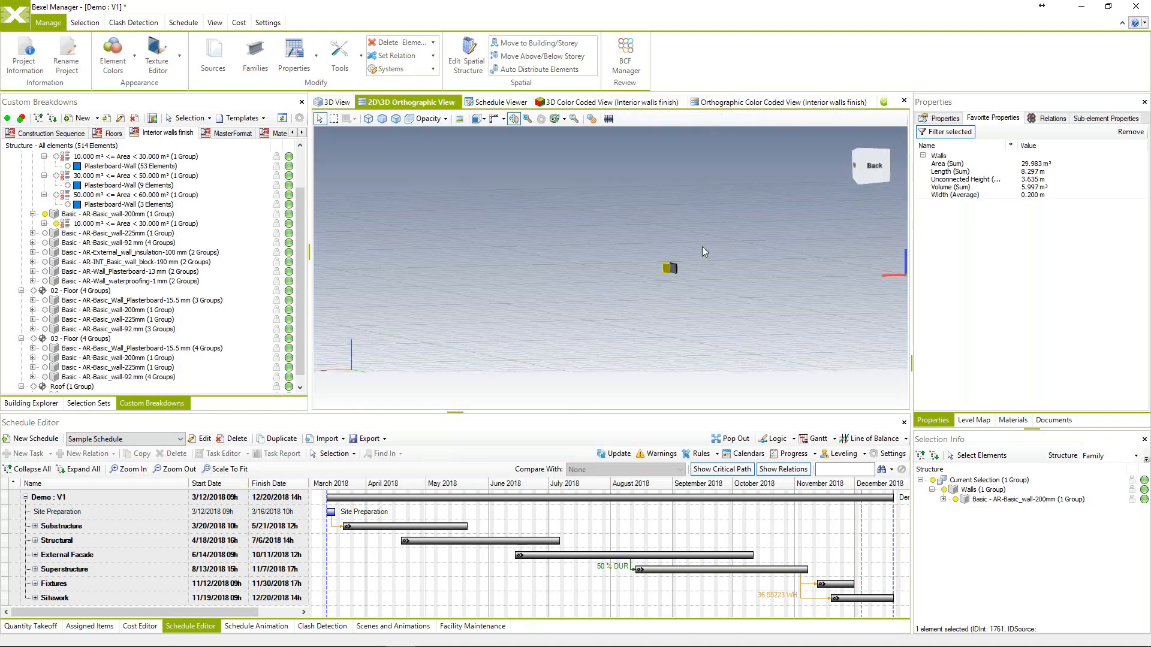
# Open the Workset Structure in the Building Explorer and make all elements of the model visible again.
pyautogui.moveTo(689, 267); pyautogui.dragTo(525, 224)
pyautogui.rightClick(525, 225)
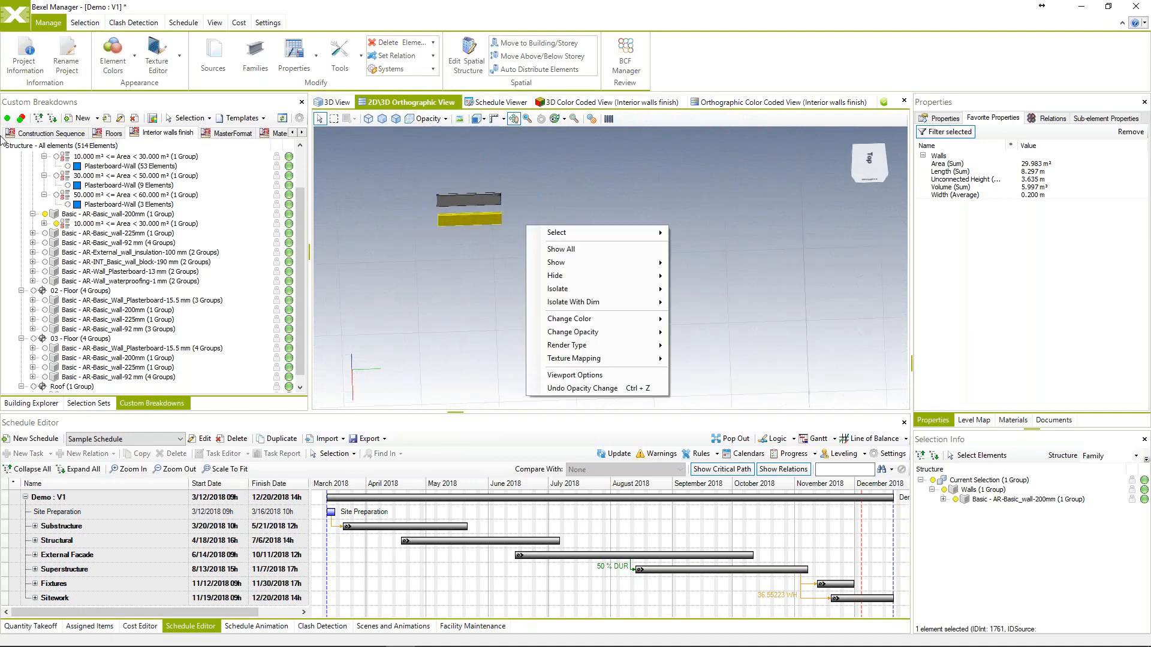
pyautogui.click(40, 408)
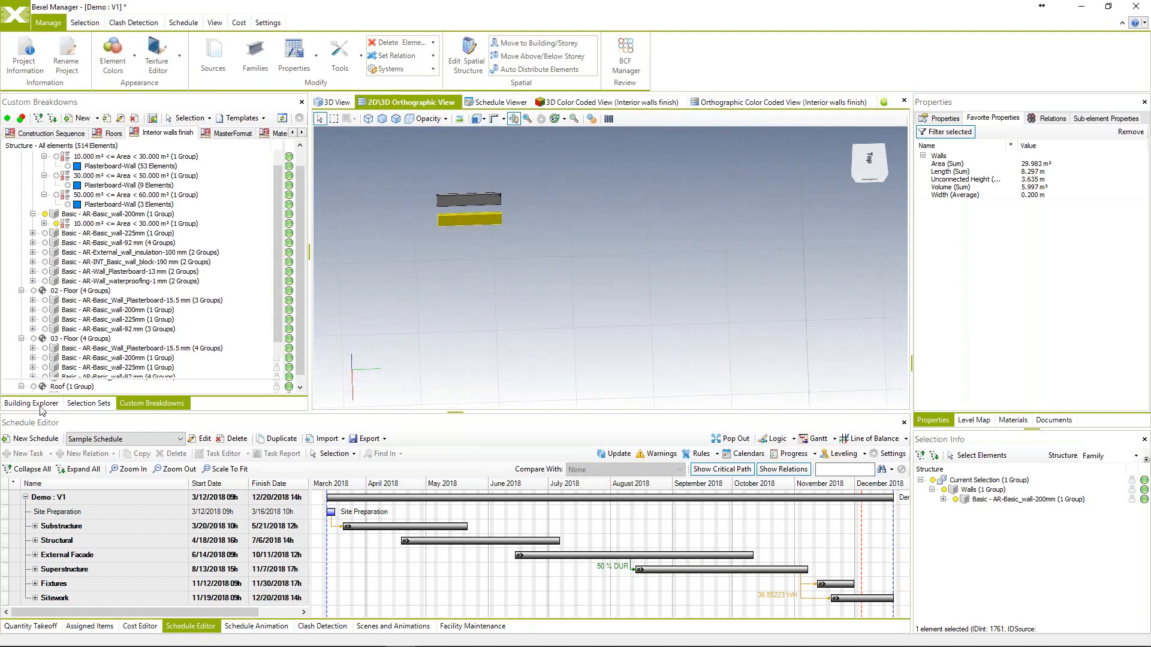
pyautogui.click(41, 408)
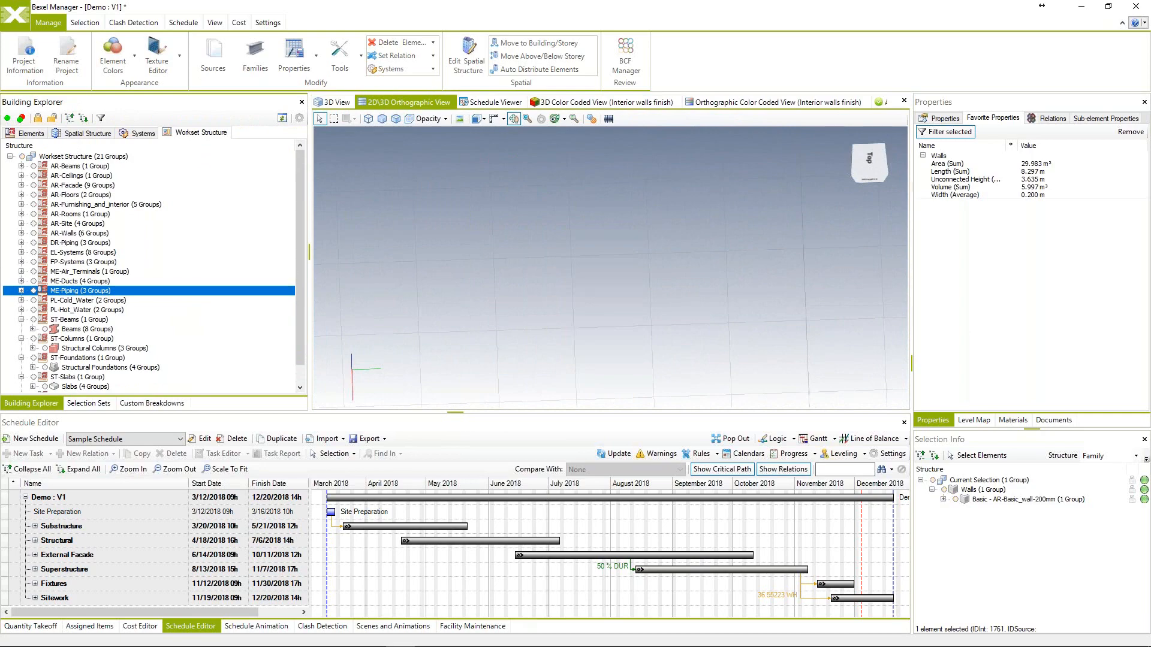
pyautogui.moveTo(536, 303); pyautogui.dragTo(605, 284, button='middle')
pyautogui.scroll(-6, 588, 293)
pyautogui.scroll(5, 605, 285)
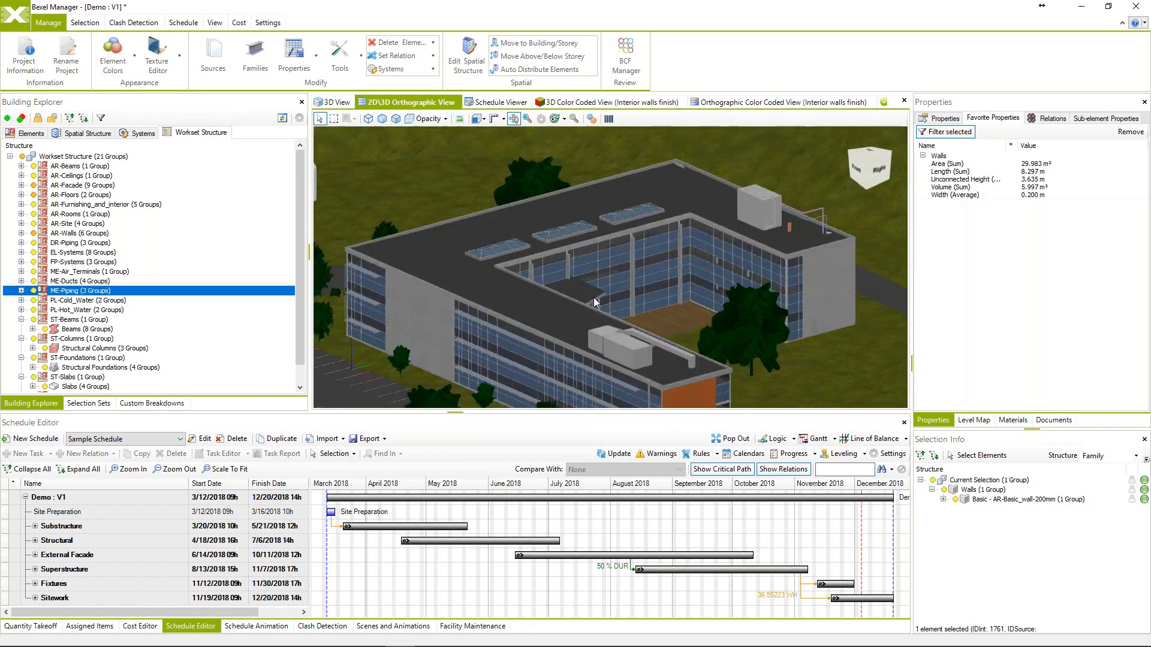
# Examine the whole building in the 3D View, the 3D Color Coded View and the Orthographic Color Coded View.
pyautogui.click(337, 102)
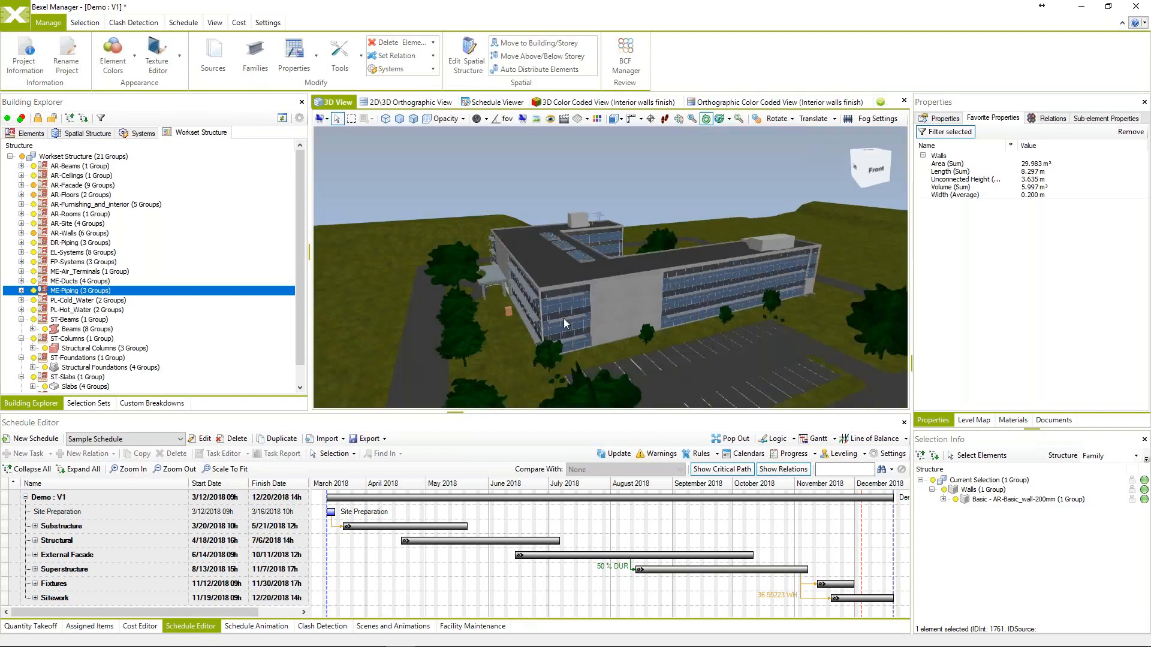
pyautogui.moveTo(564, 318); pyautogui.dragTo(603, 214, button='middle')
pyautogui.click(603, 102)
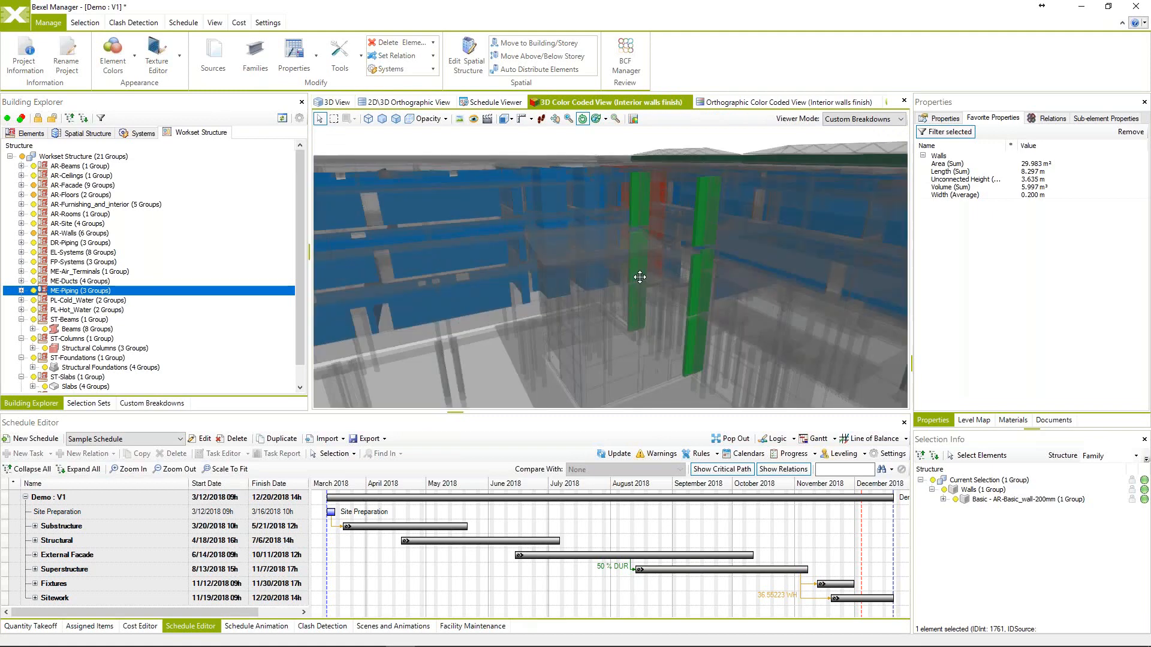
pyautogui.moveTo(609, 283); pyautogui.dragTo(537, 280, button='middle')
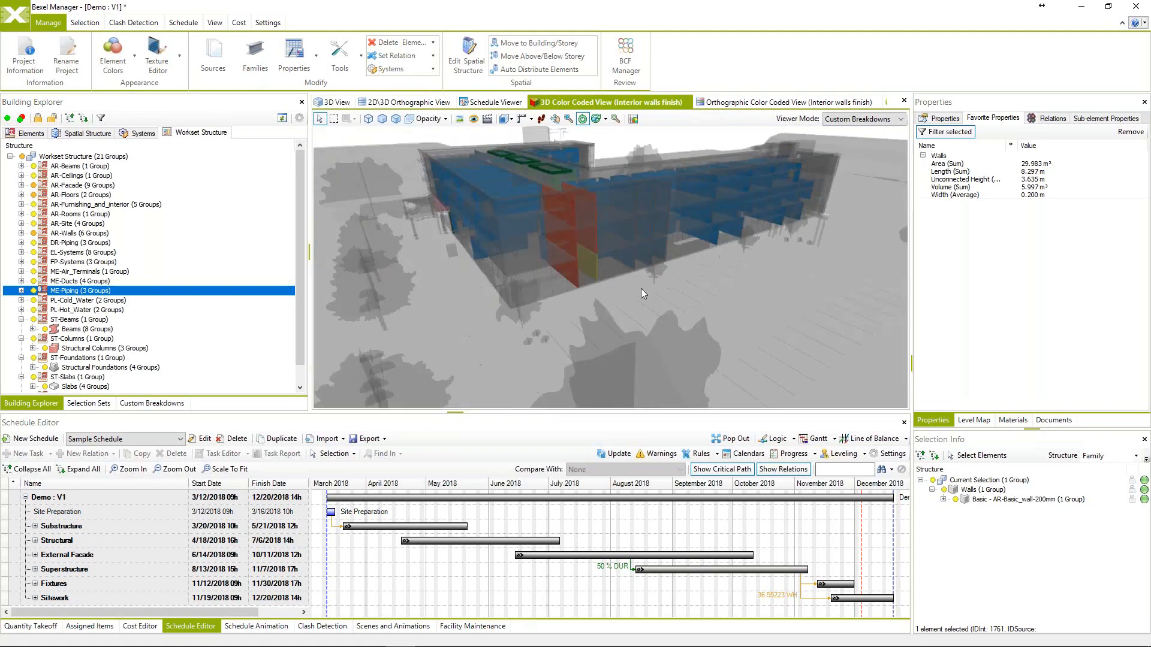
pyautogui.click(755, 102)
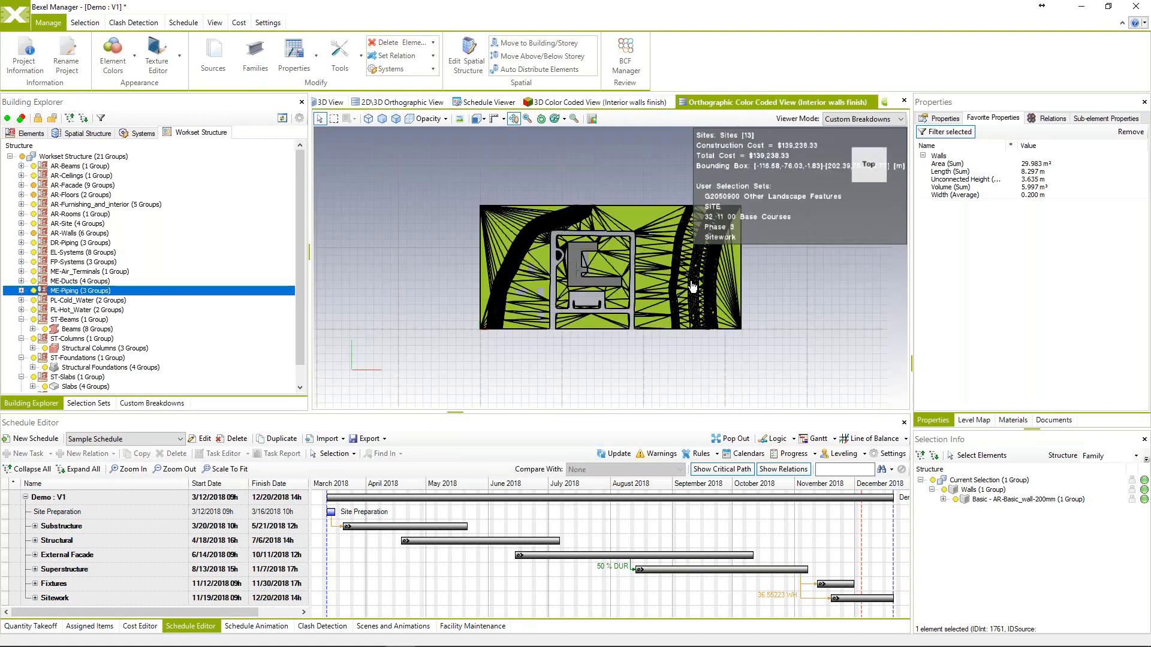
pyautogui.moveTo(677, 324); pyautogui.dragTo(432, 135, button='middle')
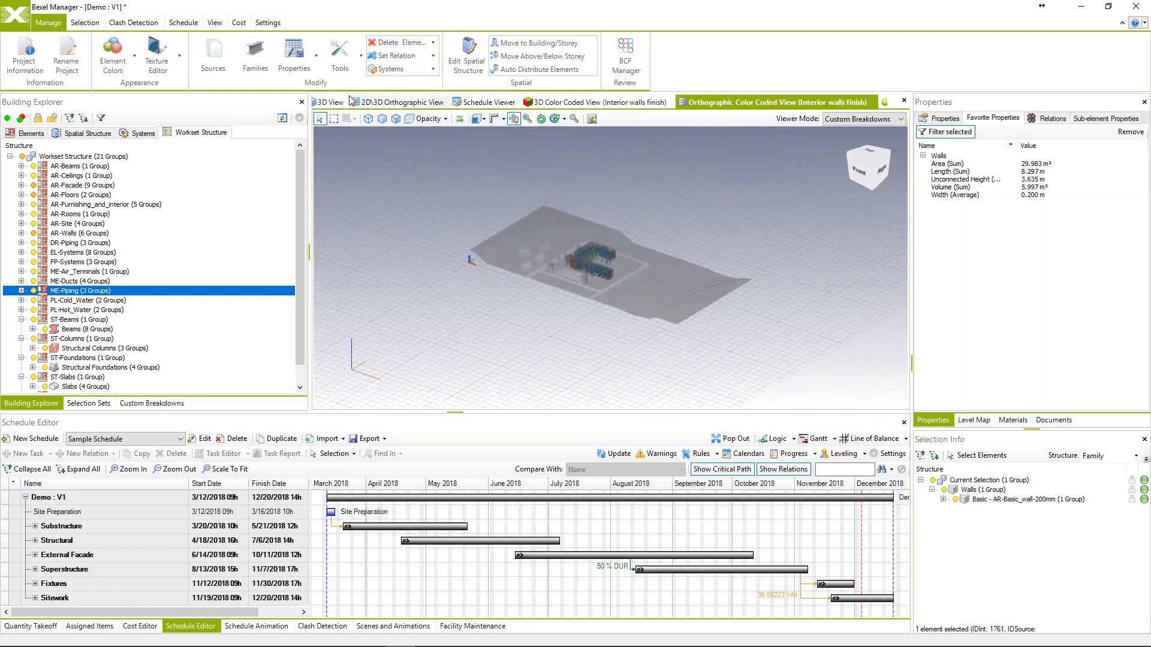
# Return to the 3D View, look at the building's orange end wall and display the full property list of the selected wall.
pyautogui.click(330, 102)
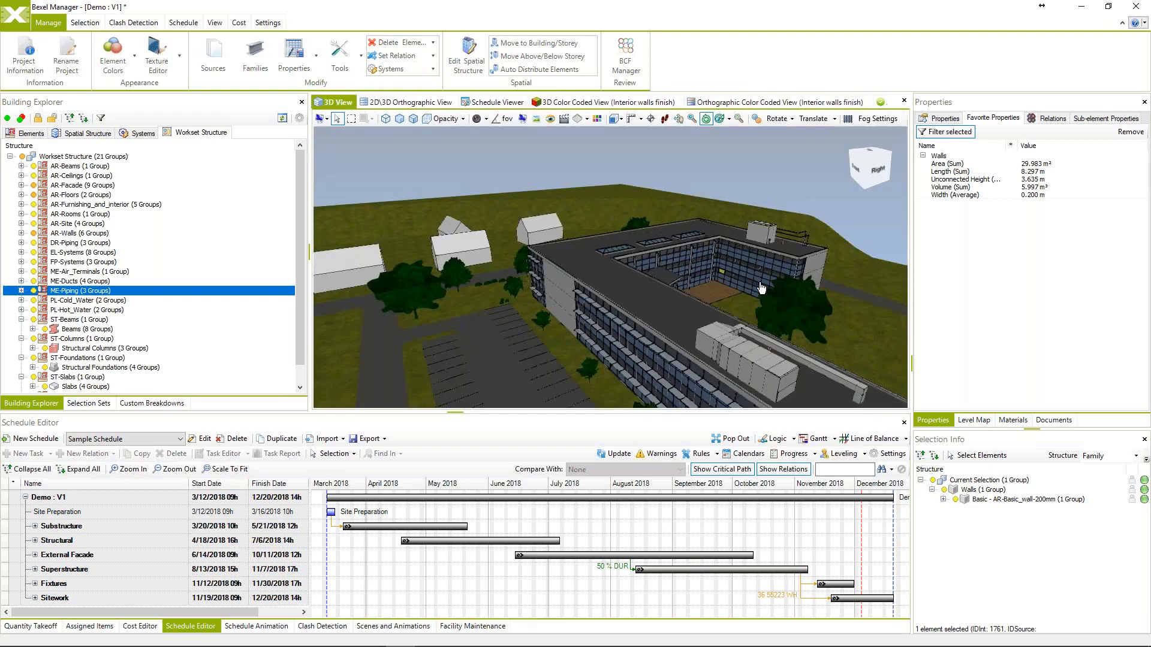
pyautogui.moveTo(761, 288); pyautogui.dragTo(694, 270)
pyautogui.moveTo(693, 270); pyautogui.dragTo(681, 303, button='middle')
pyautogui.moveTo(681, 303); pyautogui.dragTo(651, 283)
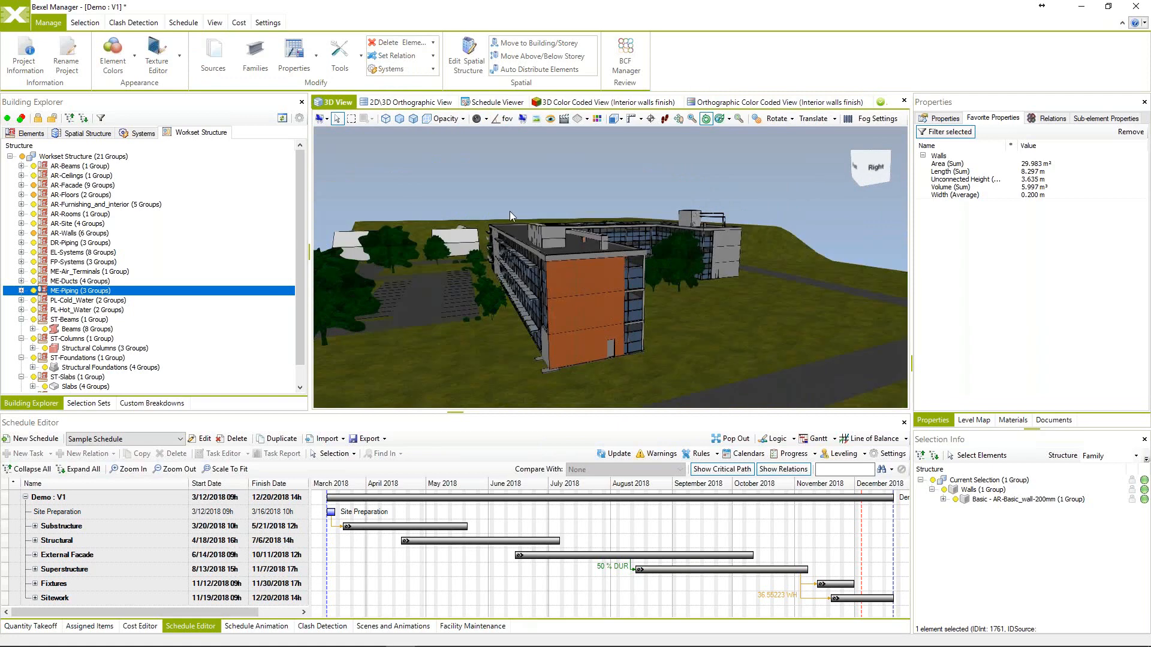
pyautogui.moveTo(509, 211); pyautogui.dragTo(590, 278)
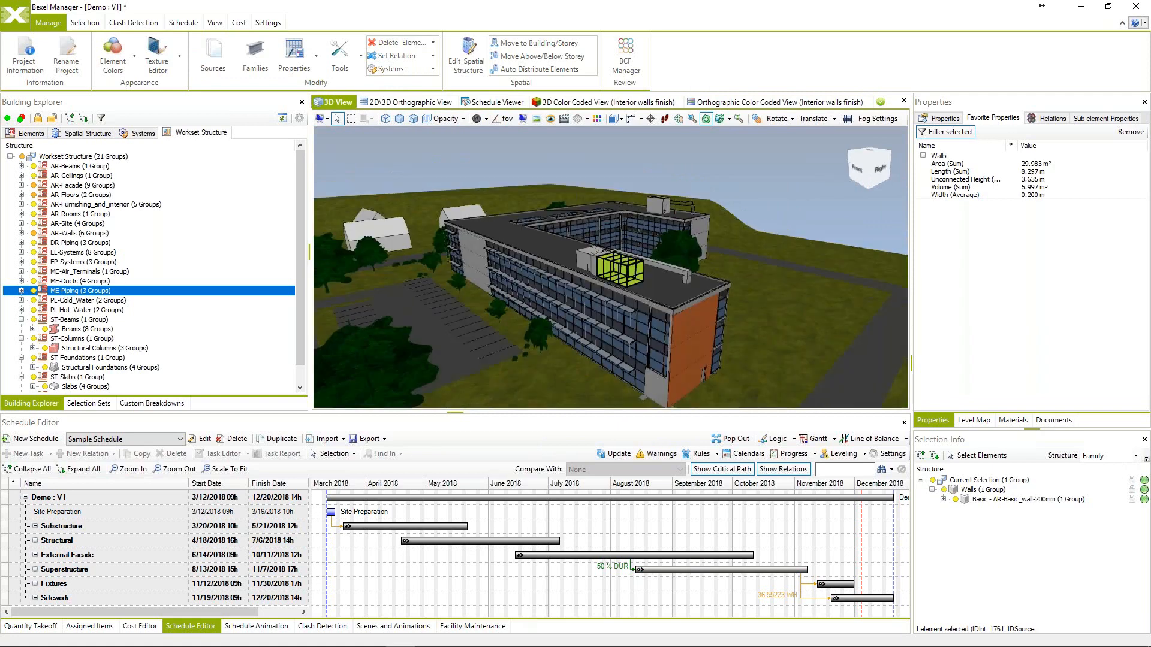
pyautogui.moveTo(590, 279); pyautogui.dragTo(593, 270, button='middle')
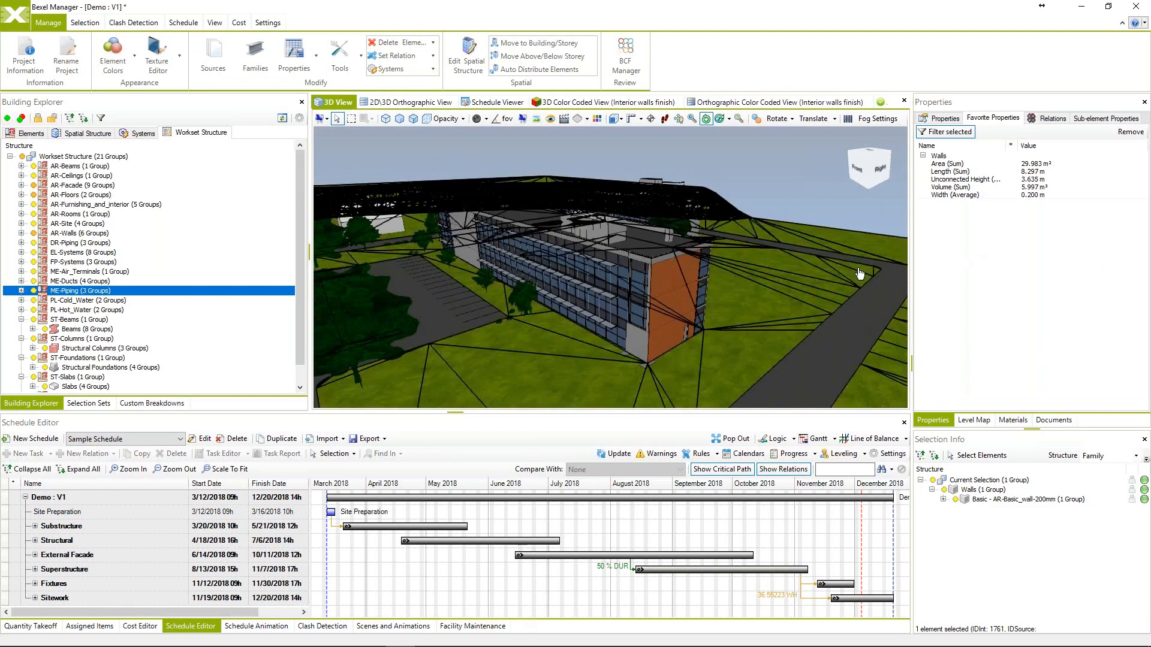
pyautogui.click(944, 118)
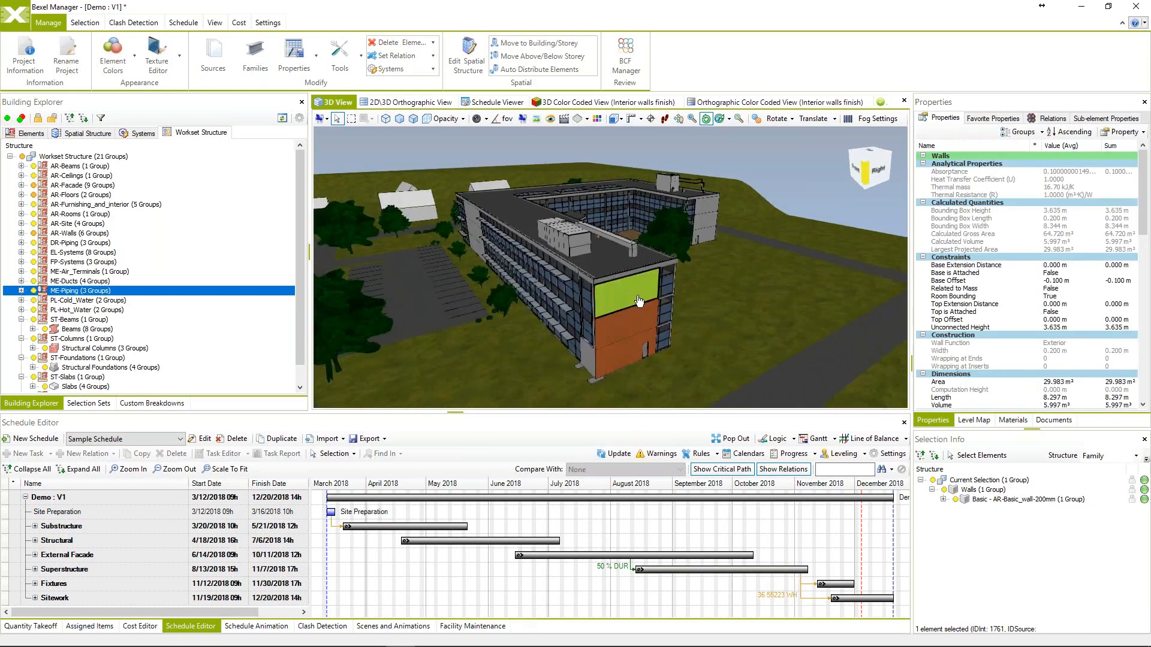
# Read through the selected end wall's properties, from General and Identity Data to Phases and Site Geographic Data.
pyautogui.scroll(-5, 988, 248)
pyautogui.scroll(-10, 988, 252)
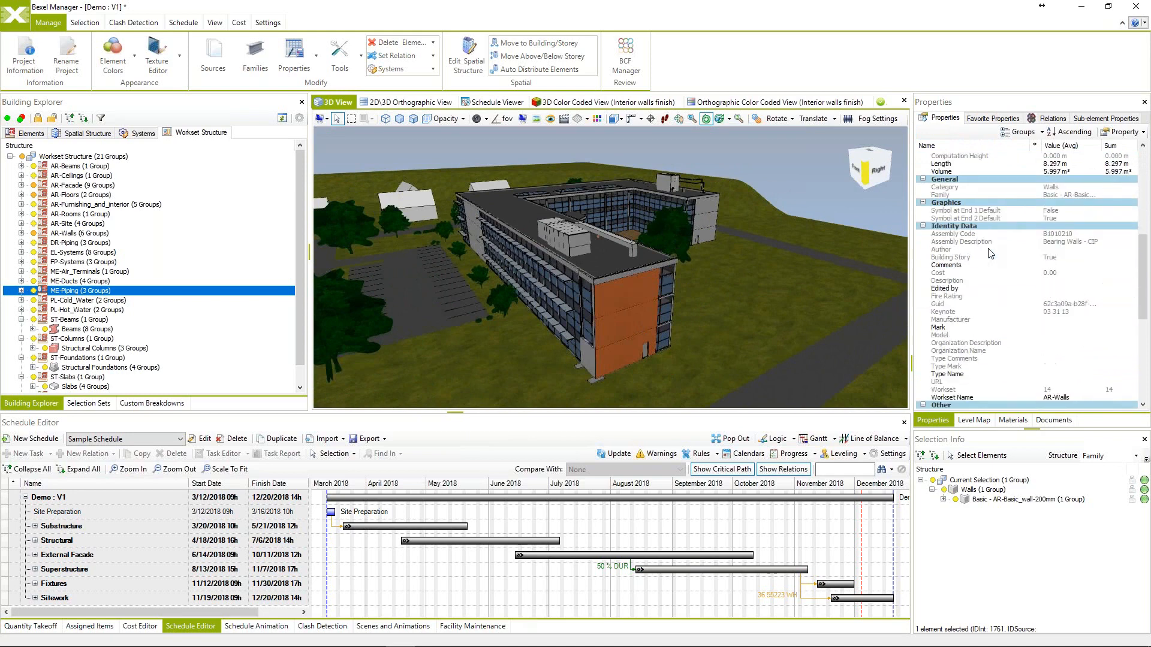
pyautogui.scroll(6, 990, 254)
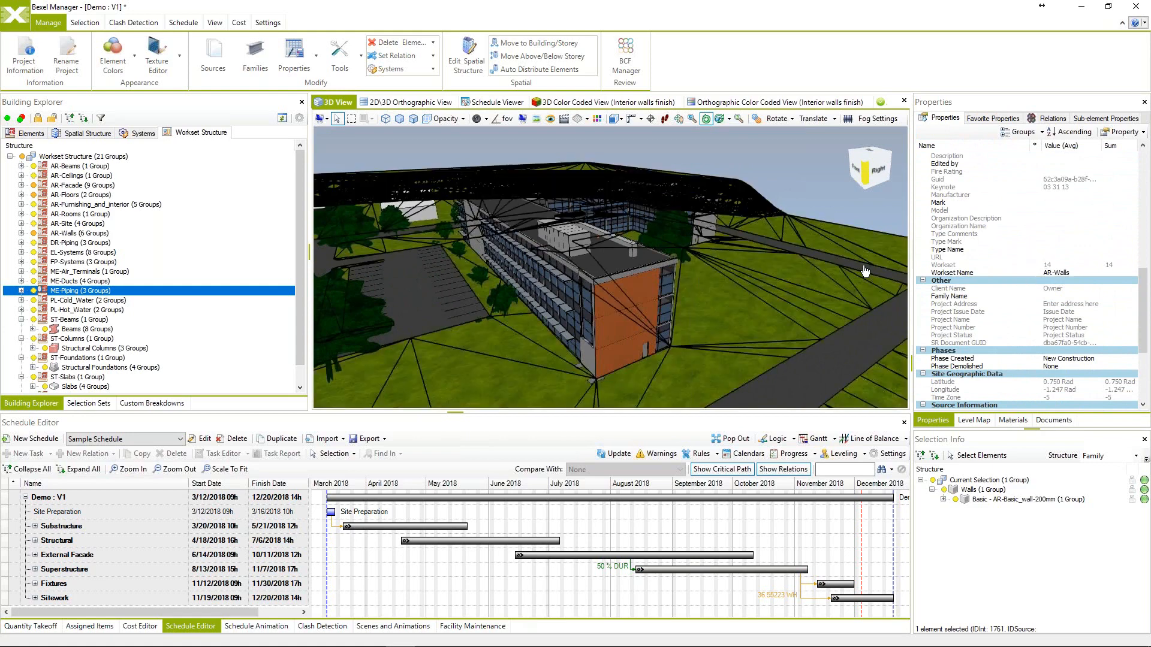
# Select the other end walls and the roof together to view their combined properties, then clear the selection.
pyautogui.keyDown('ctrl'); pyautogui.click(641, 299); pyautogui.keyUp('ctrl')
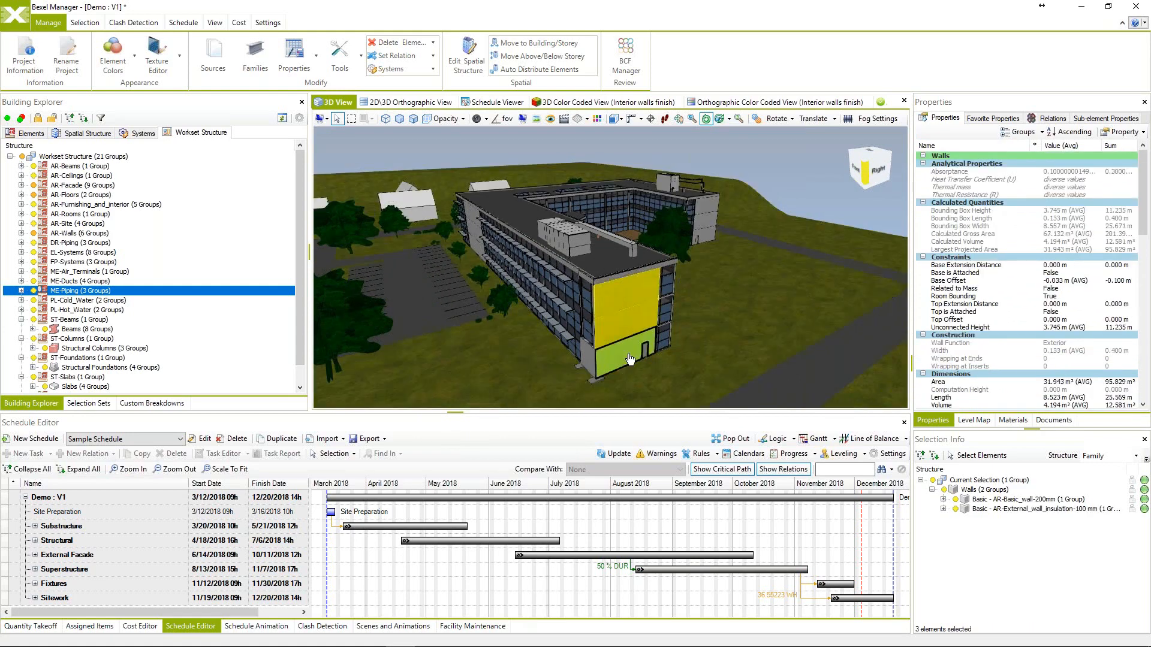
pyautogui.keyDown('ctrl'); pyautogui.click(599, 225); pyautogui.keyUp('ctrl')
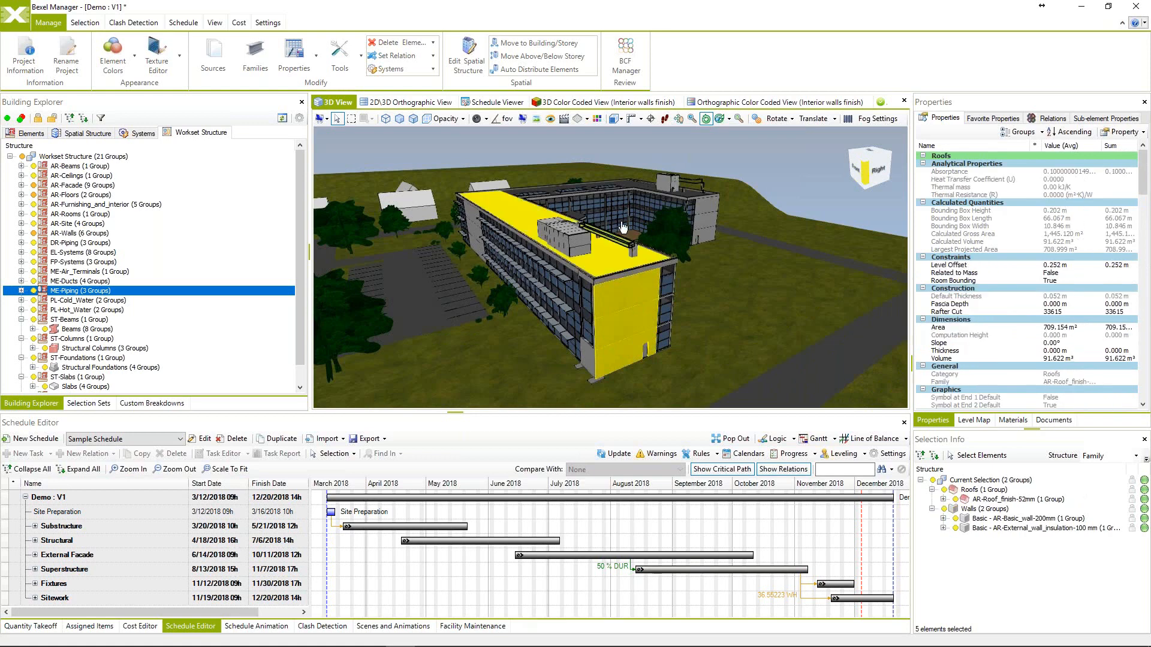
pyautogui.press('Escape')
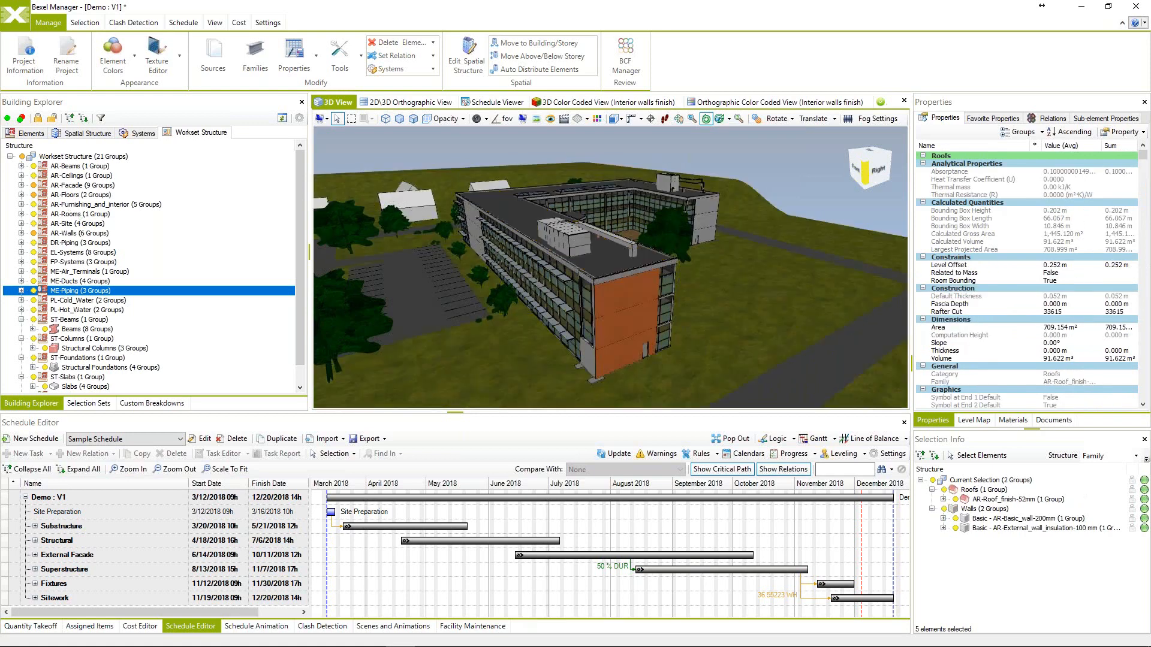
# Select the ME-Air_Terminals workset and examine the averages, sums and flagged dimension properties of its elements, including ConnectorRadius.
pyautogui.click(80, 214)
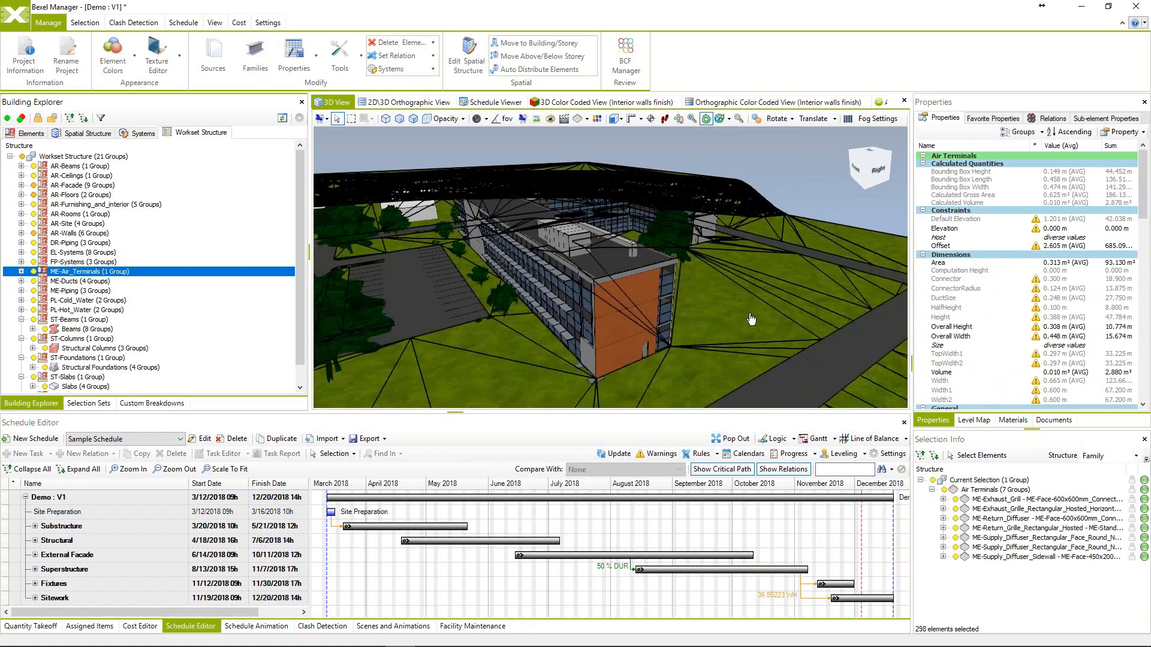
pyautogui.scroll(-4, 983, 297)
pyautogui.scroll(-10, 983, 297)
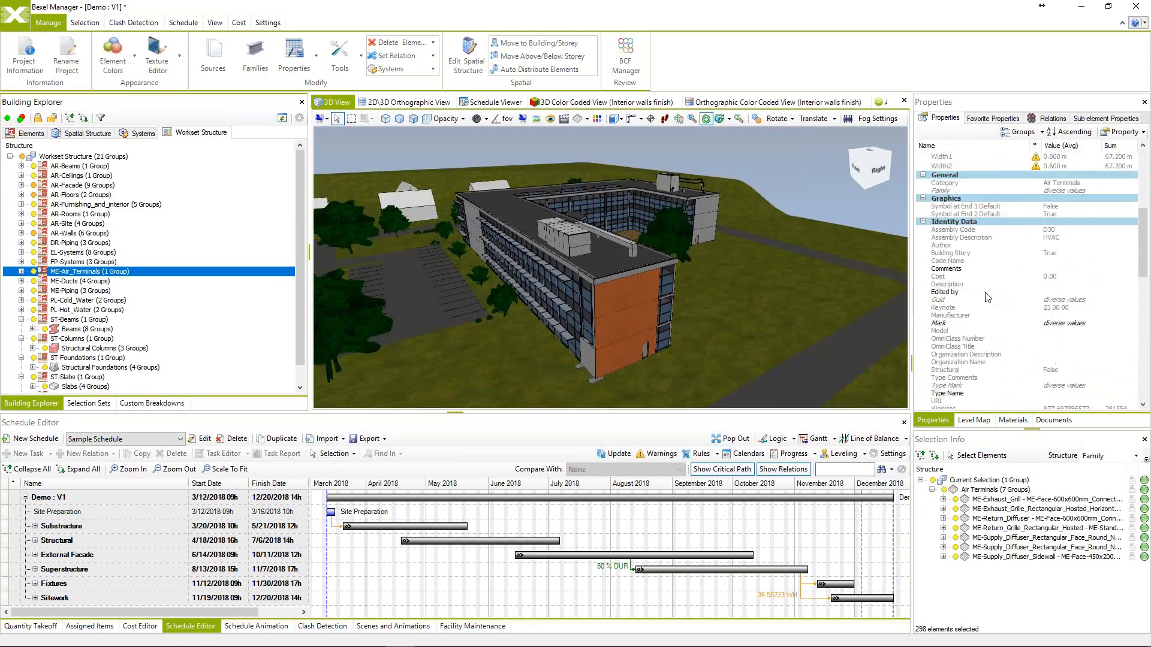
pyautogui.scroll(6, 987, 293)
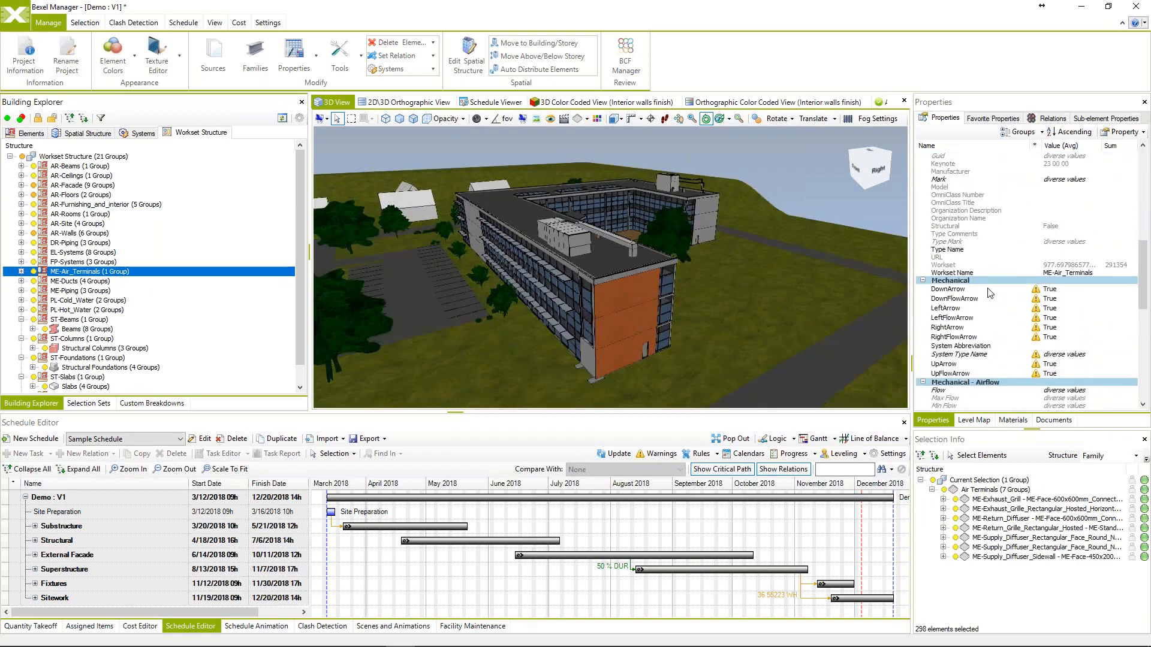
pyautogui.scroll(10, 987, 295)
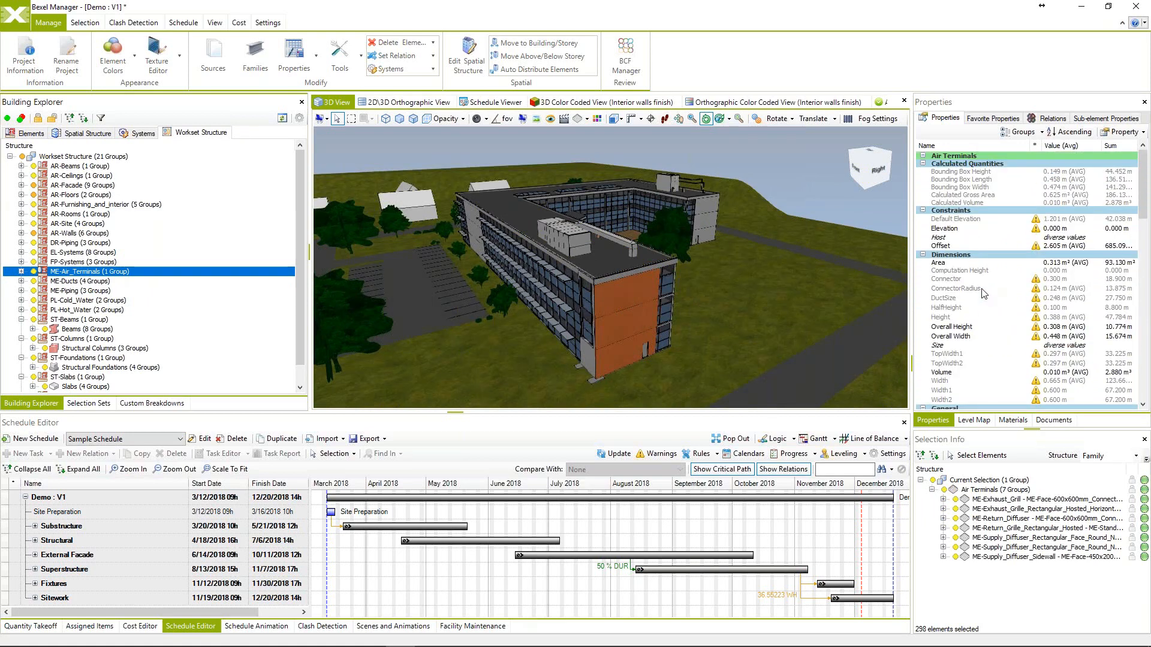
pyautogui.click(949, 289)
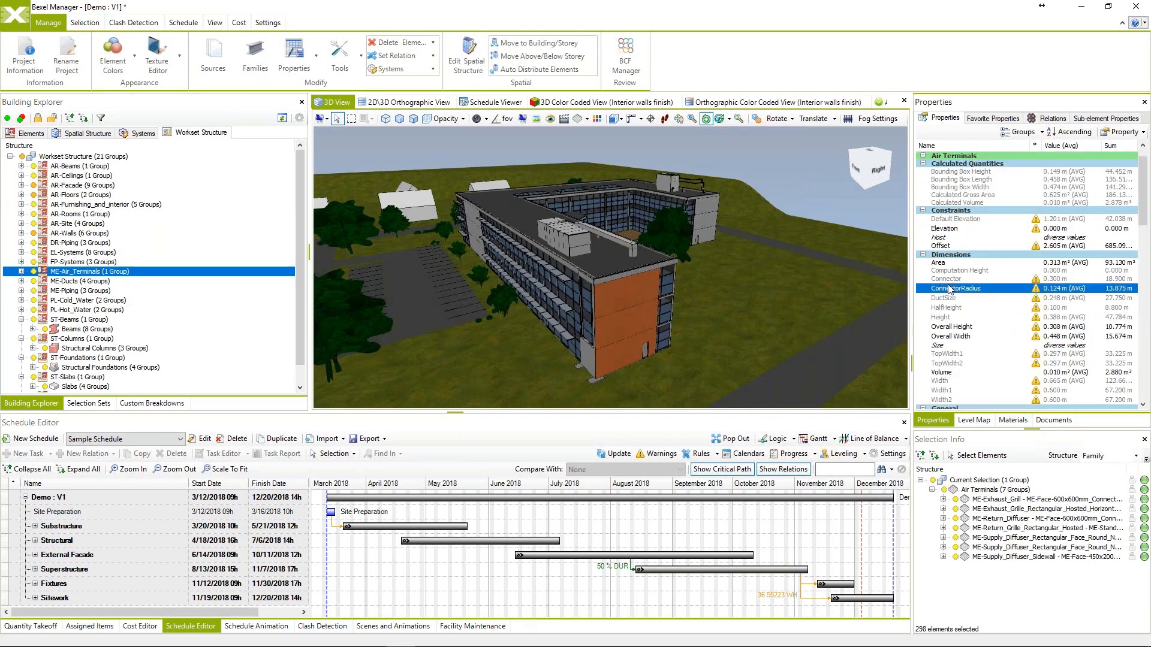
pyautogui.scroll(-6, 949, 289)
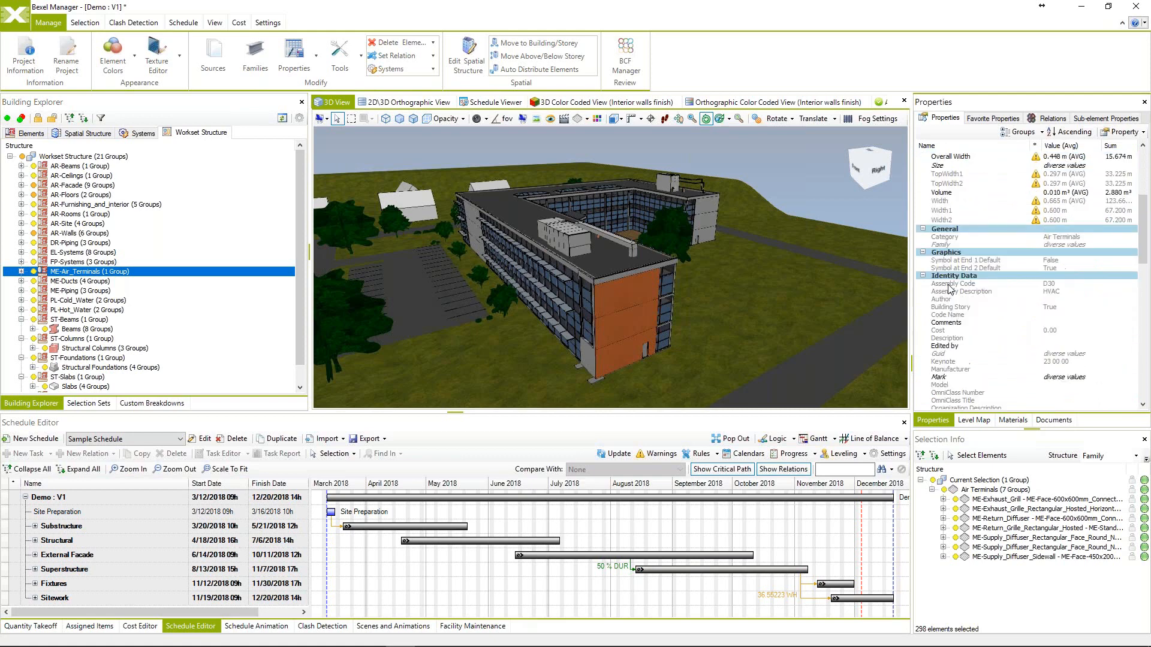
pyautogui.scroll(5, 949, 289)
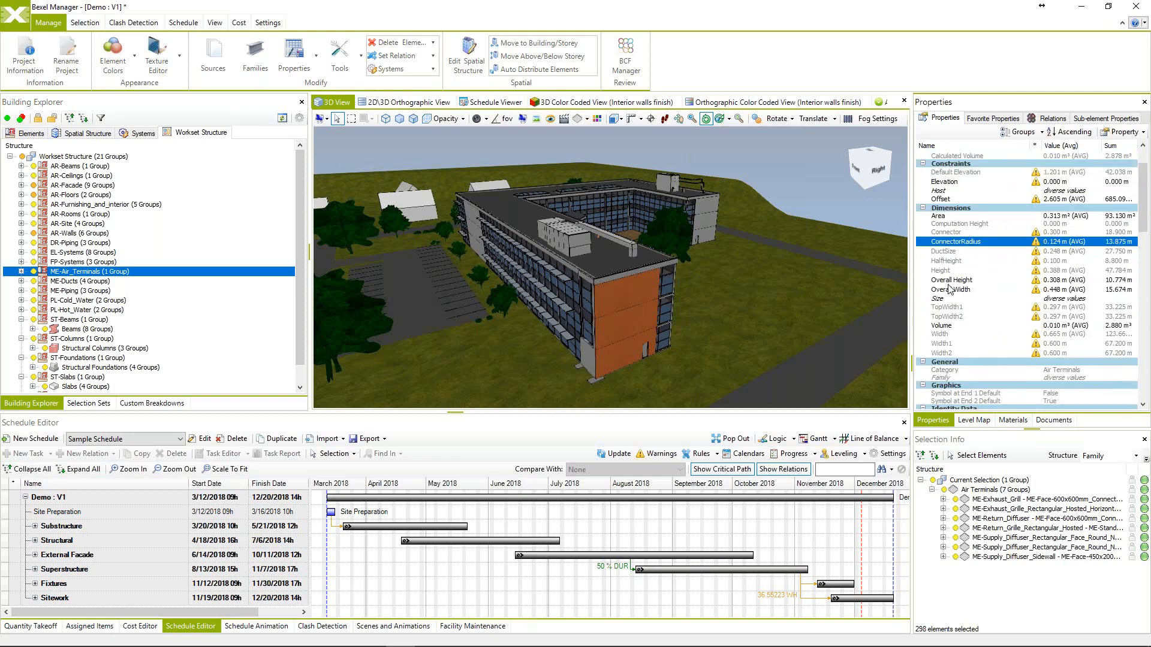
pyautogui.scroll(1, 949, 288)
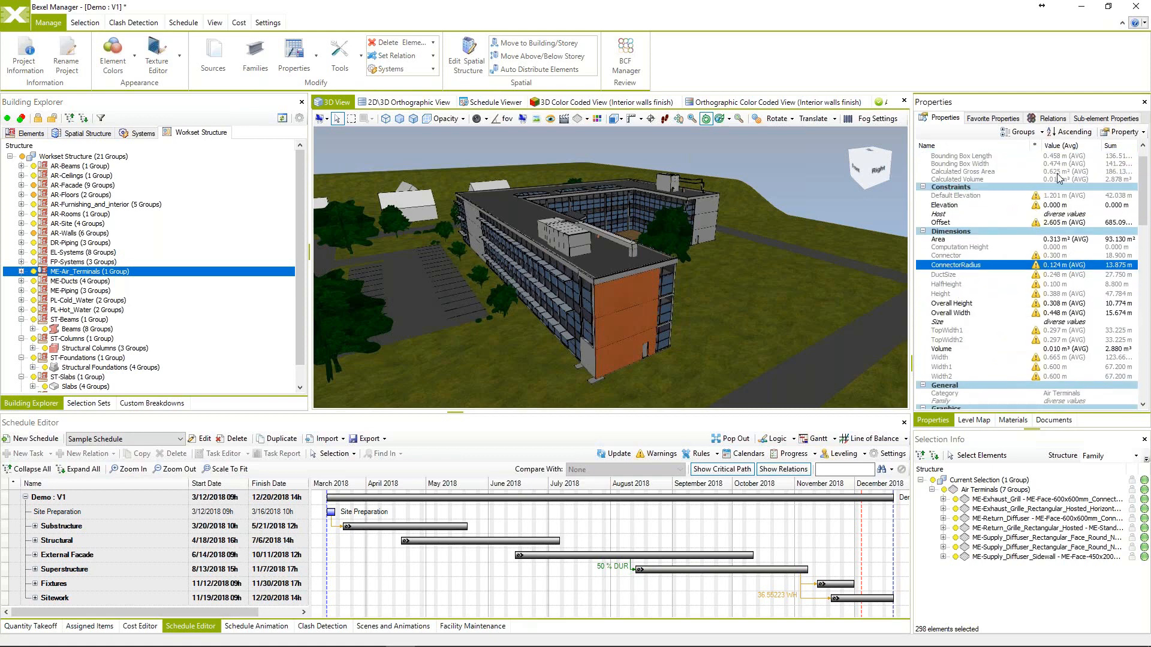
# Add a Text property named "Custom prop" with value "Test" to the end facade's external insulation walls, grouped under Identity Data.
pyautogui.click(630, 336)
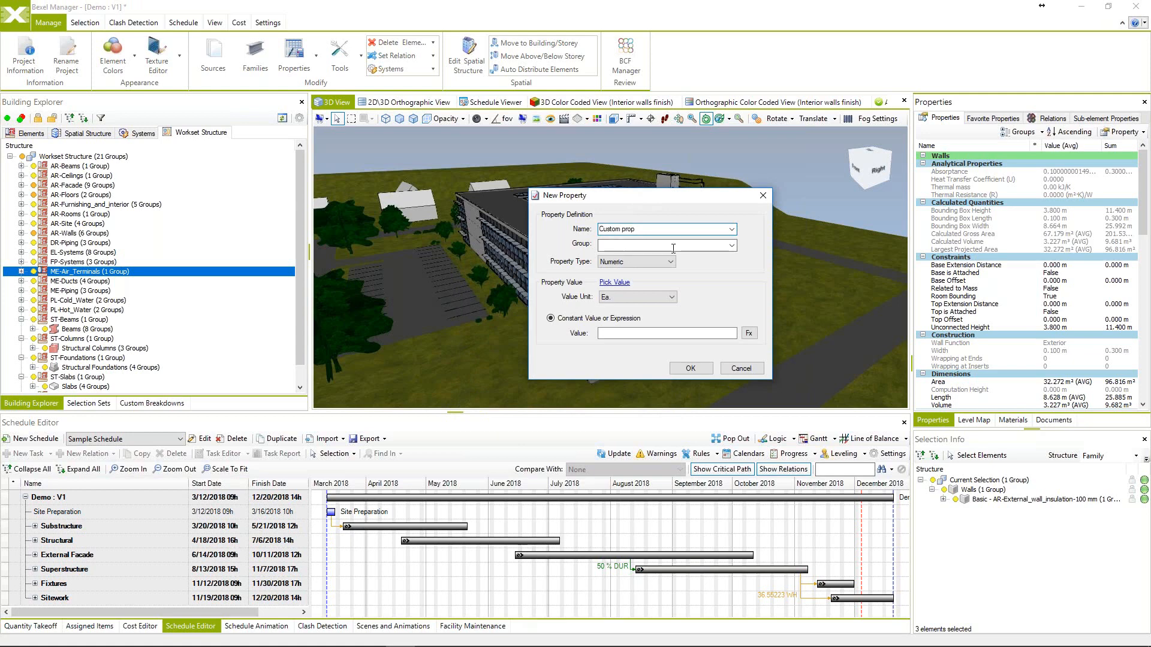
pyautogui.click(731, 245)
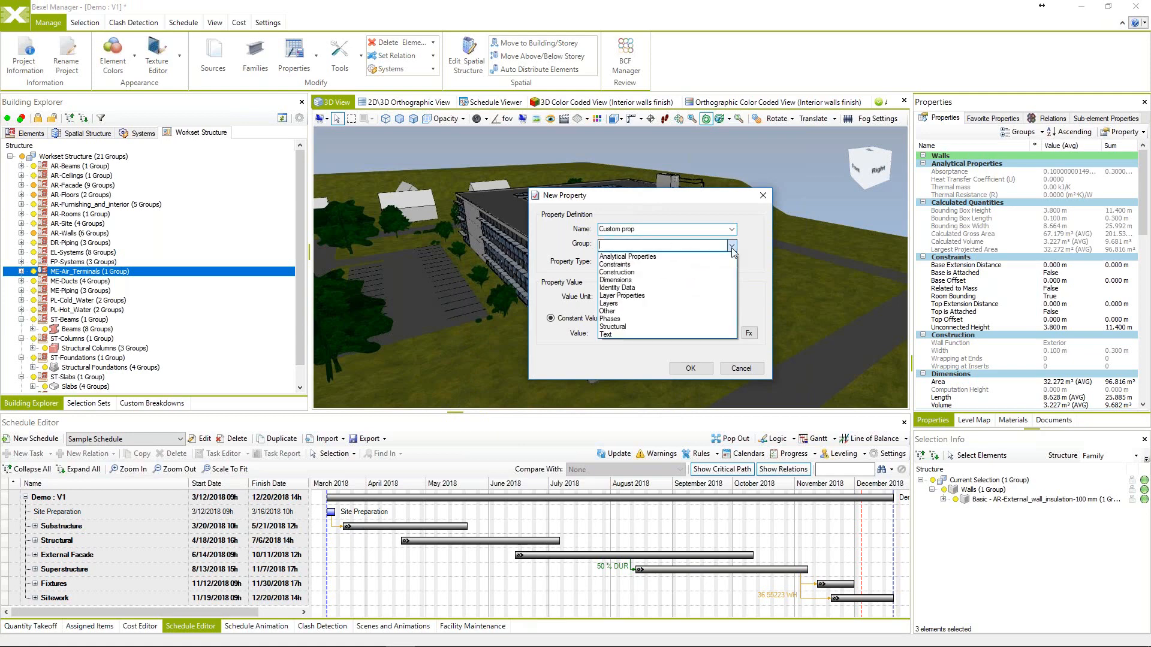
pyautogui.click(643, 288)
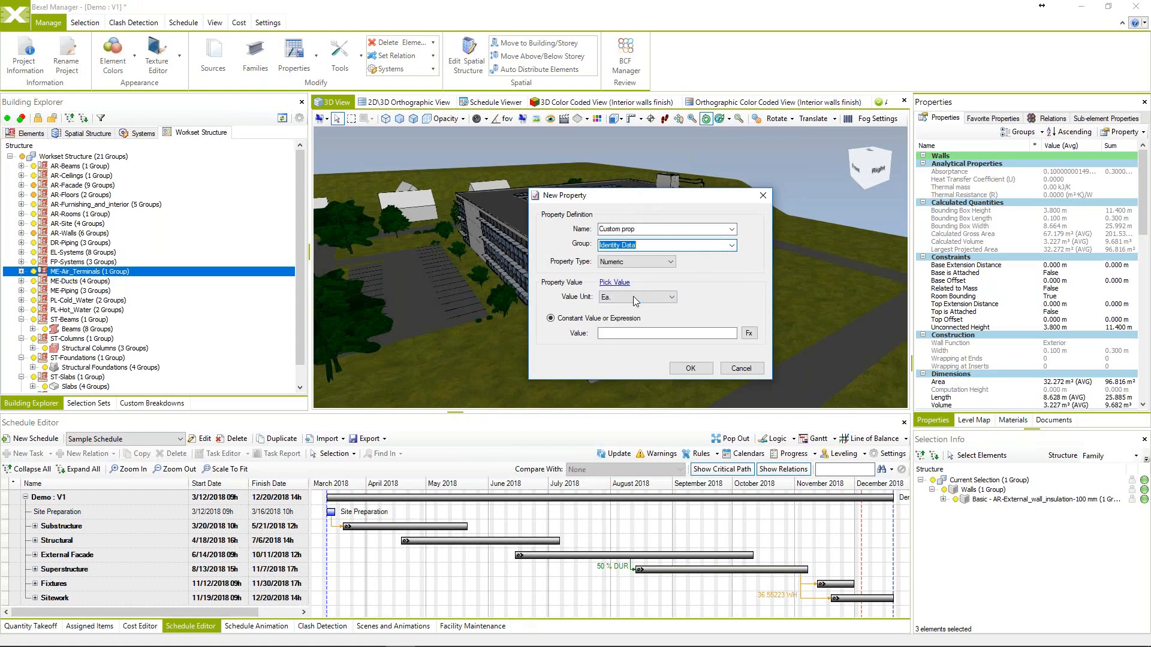
pyautogui.click(672, 297)
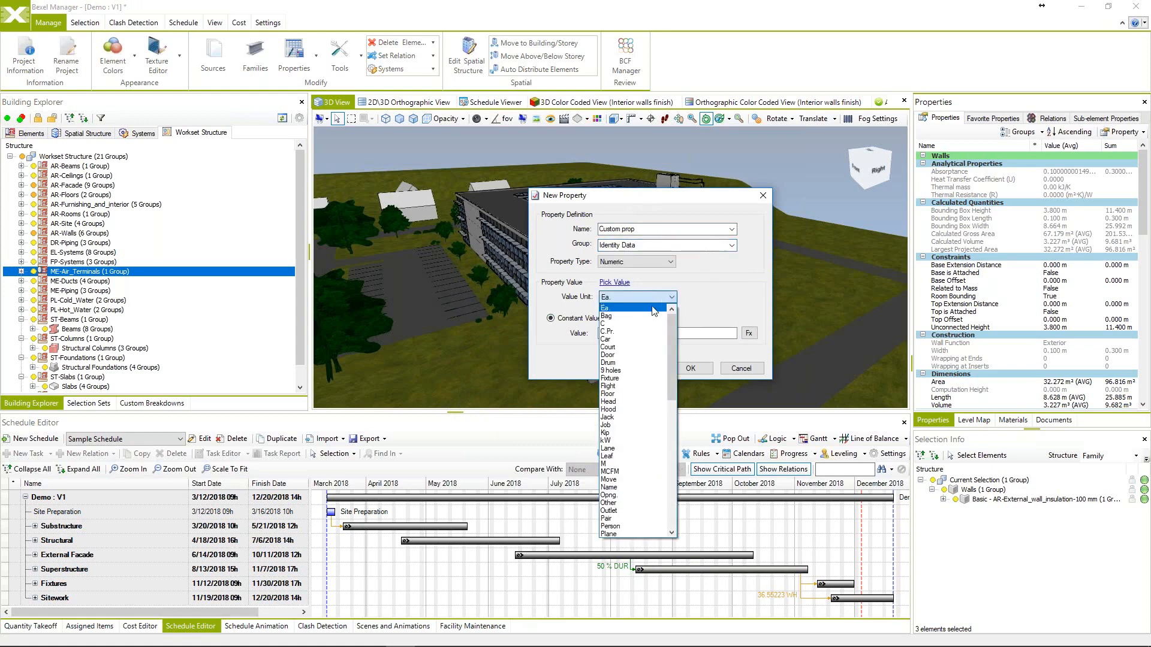
pyautogui.click(709, 303)
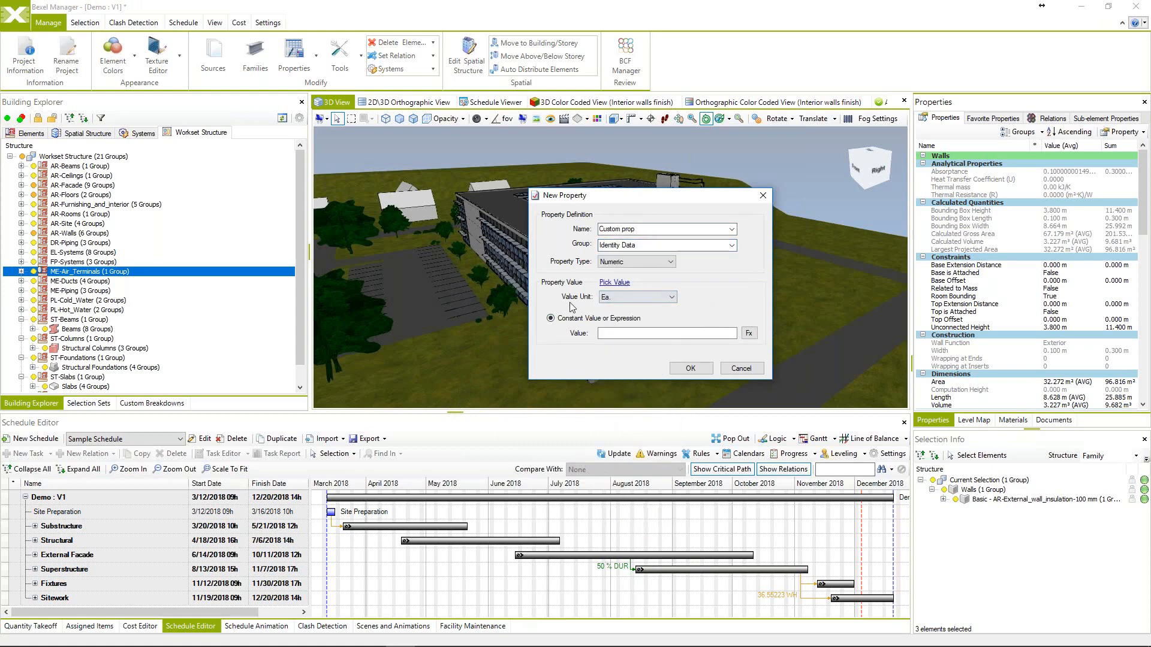
pyautogui.click(665, 262)
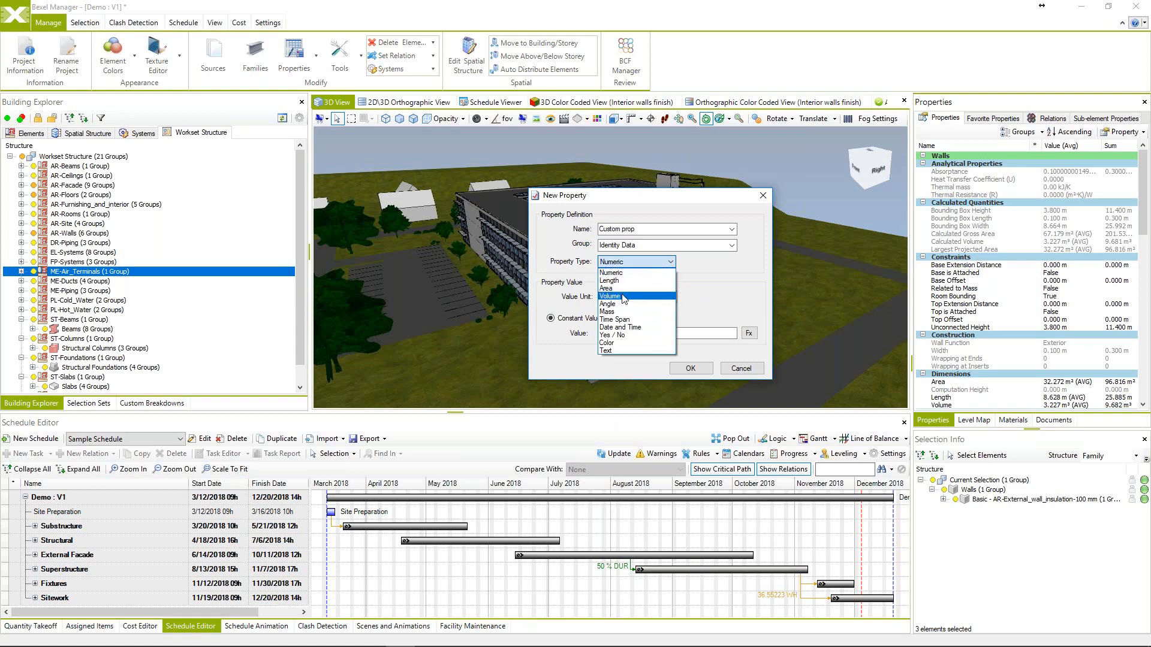
pyautogui.click(628, 352)
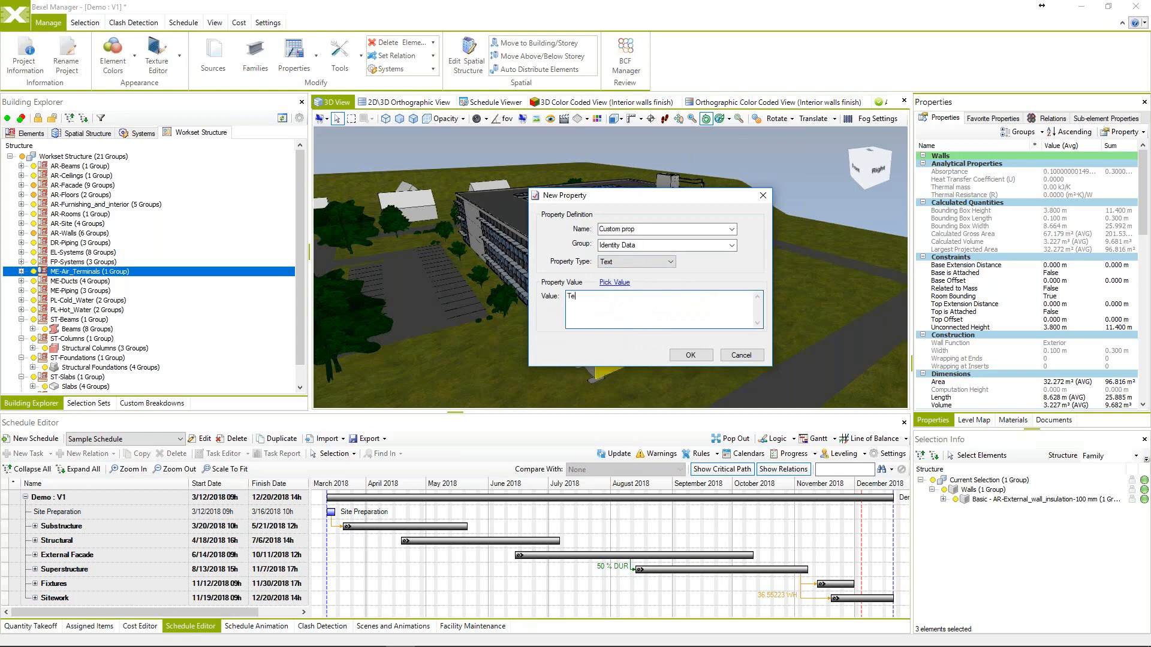
pyautogui.click(691, 355)
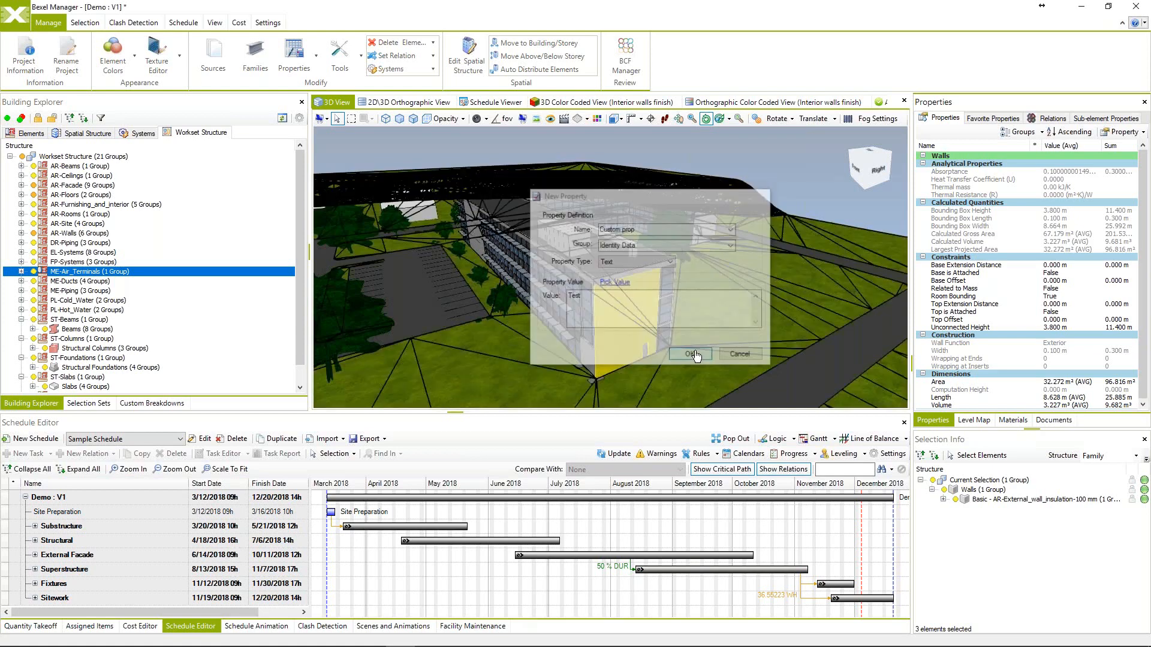
# Select the upper insulation wall of the end facade and locate Custom prop in its Identity Data.
pyautogui.click(625, 308)
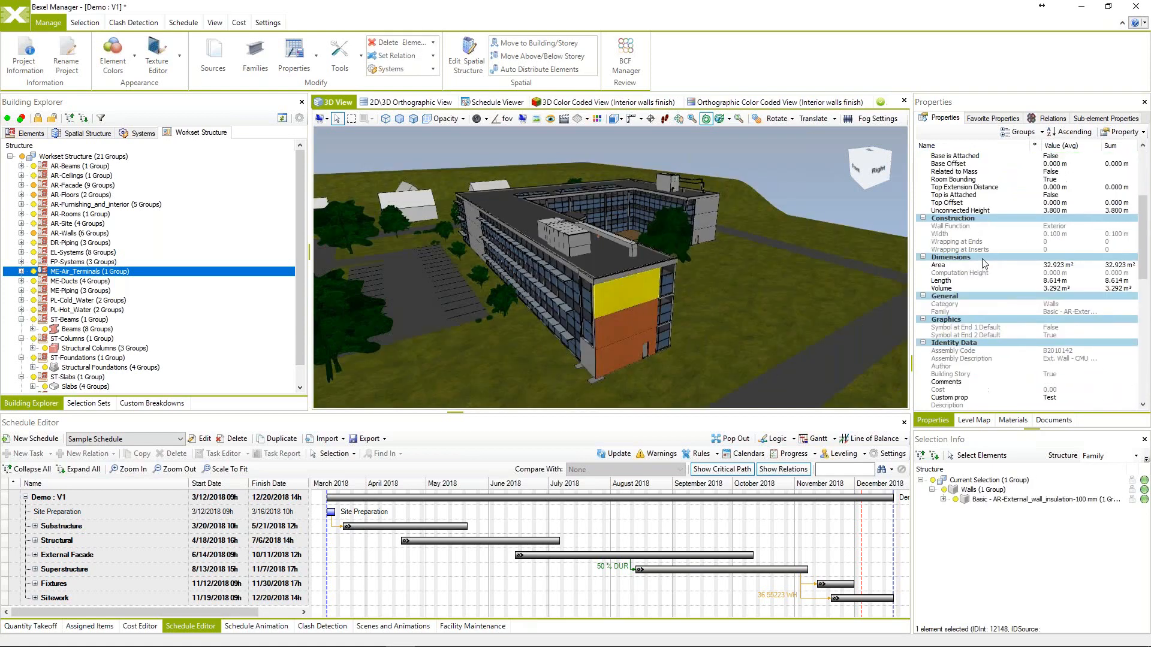
pyautogui.scroll(-5, 973, 285)
pyautogui.scroll(-4, 972, 285)
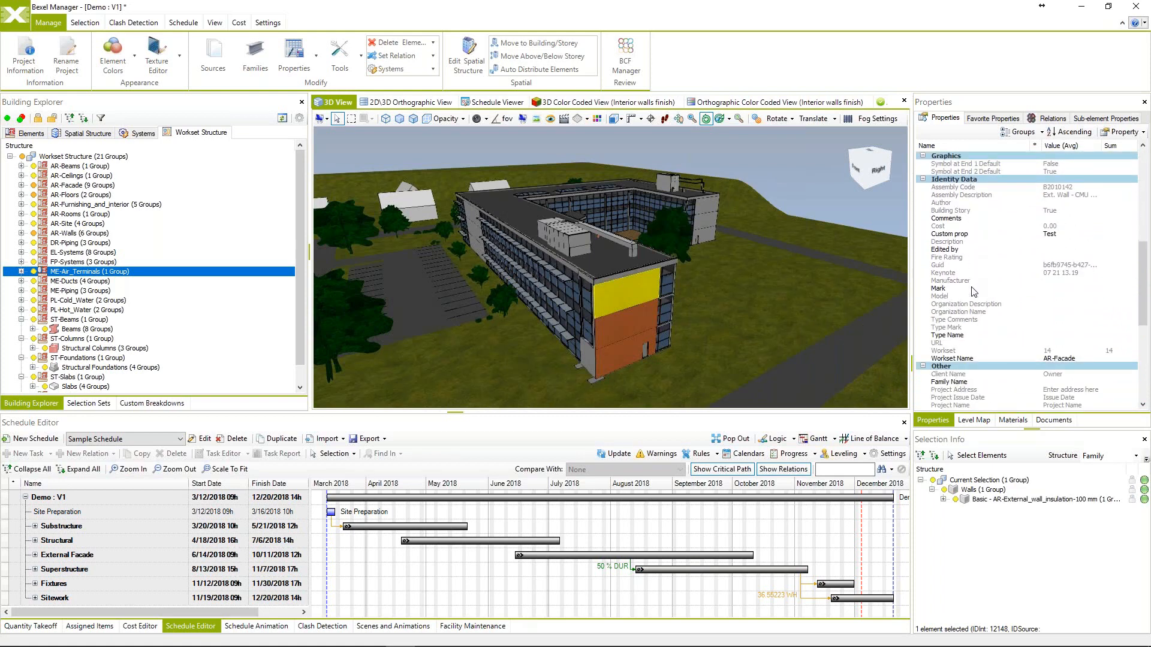
pyautogui.click(945, 228)
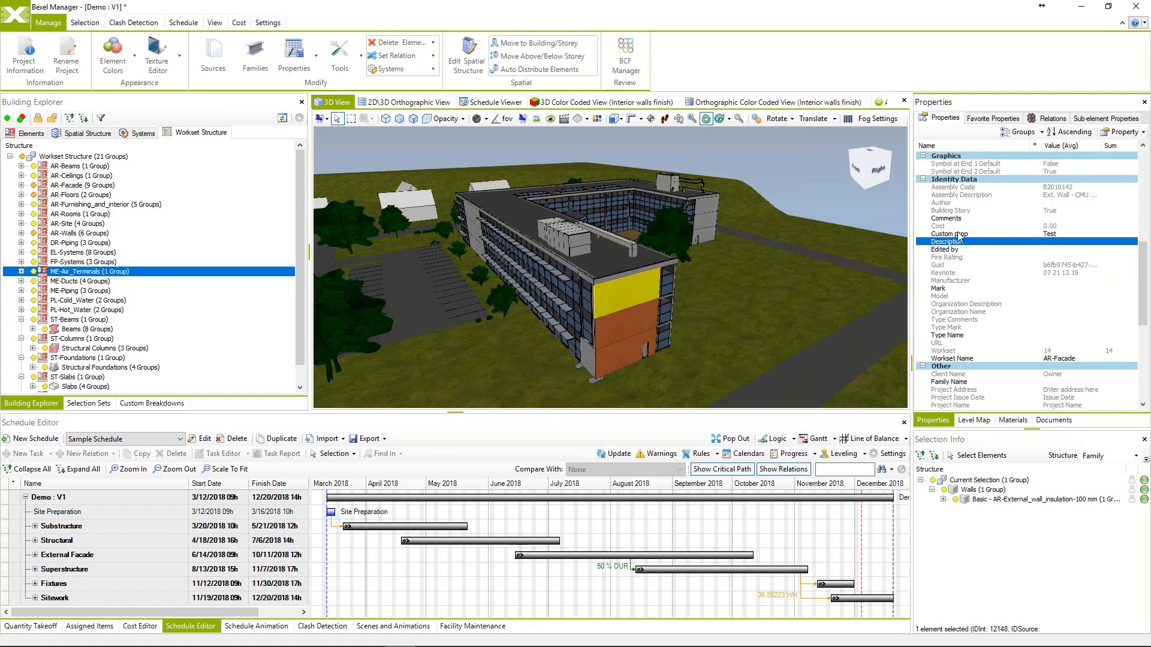
pyautogui.click(959, 234)
# Select the building's long front roof and read its properties down to the MasterFormat and UniFormat entries in the Text group.
pyautogui.moveTo(723, 286); pyautogui.dragTo(745, 291, button='middle')
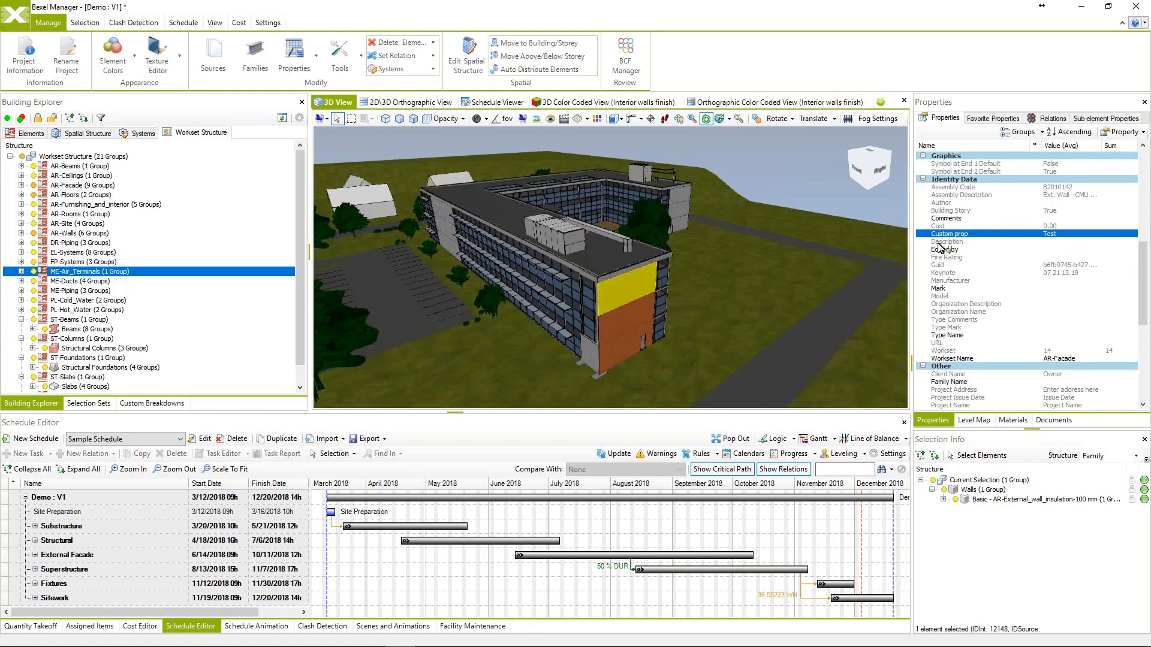
pyautogui.moveTo(845, 283); pyautogui.dragTo(671, 311)
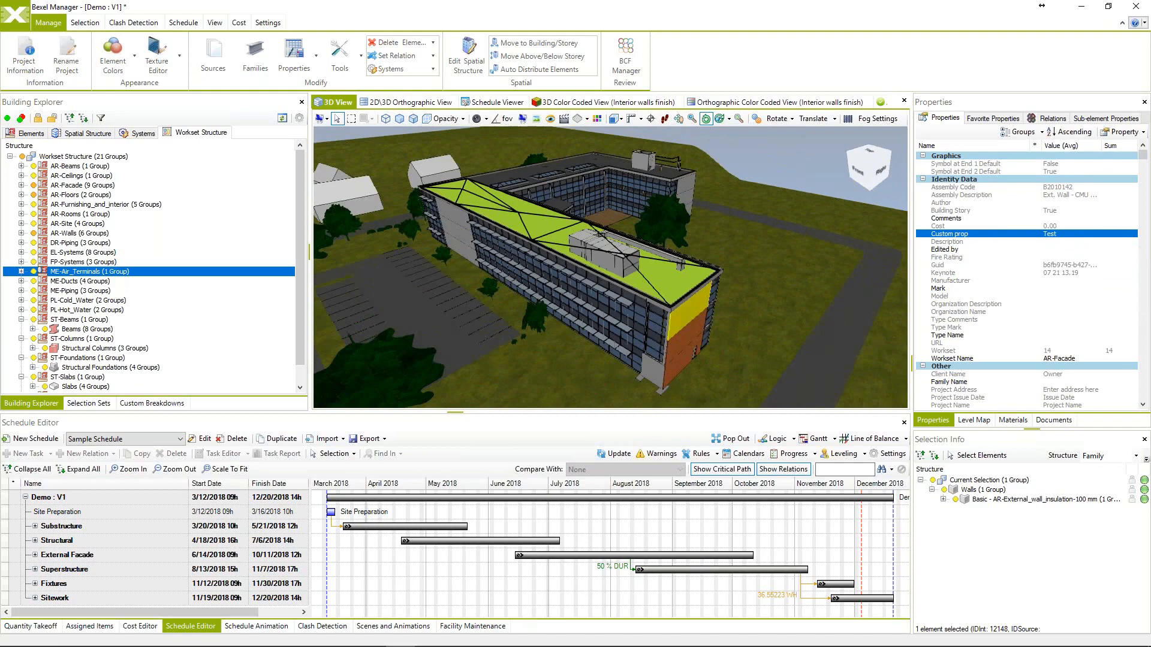
pyautogui.click(575, 234)
pyautogui.scroll(-5, 978, 278)
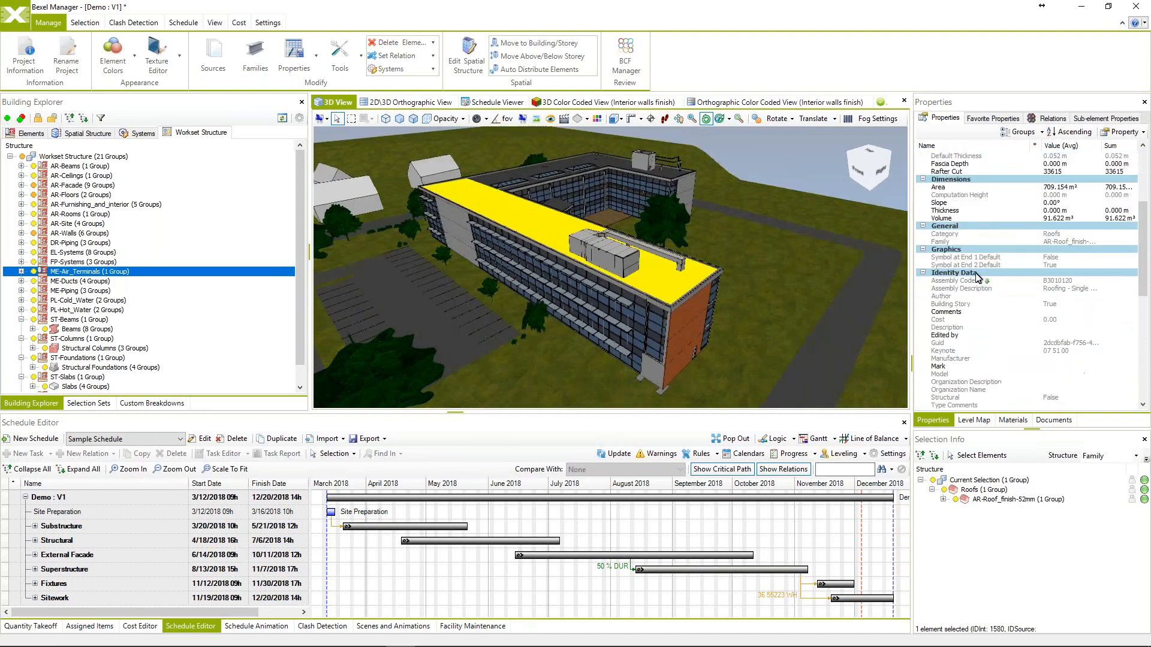
pyautogui.scroll(-8, 978, 277)
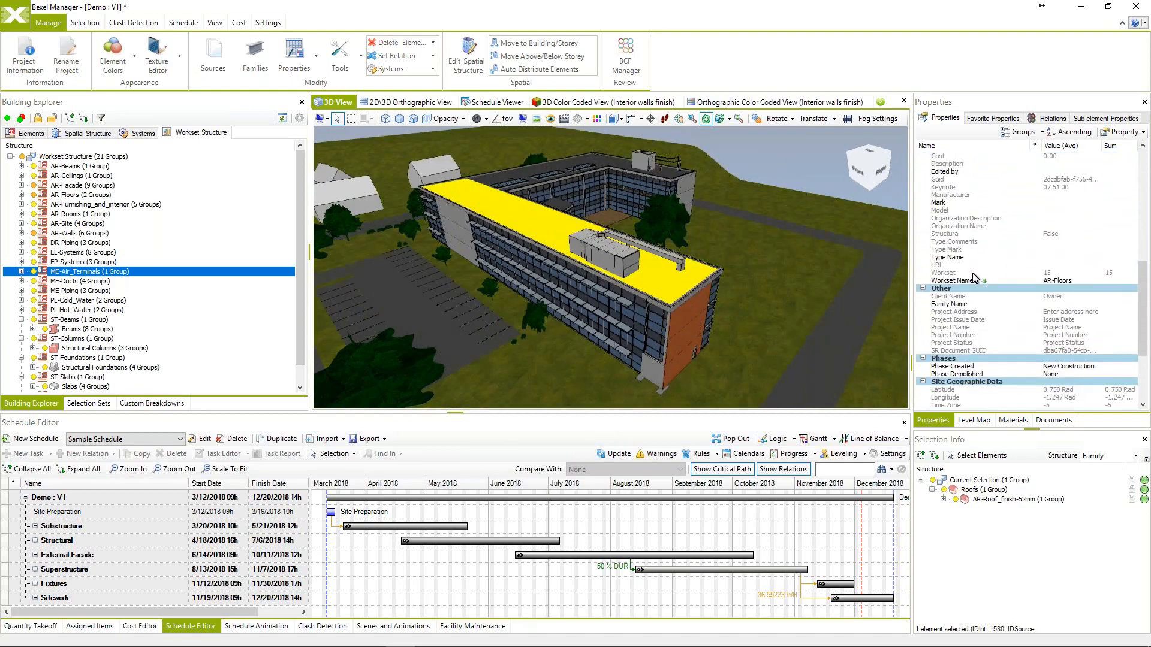
pyautogui.scroll(-2, 974, 277)
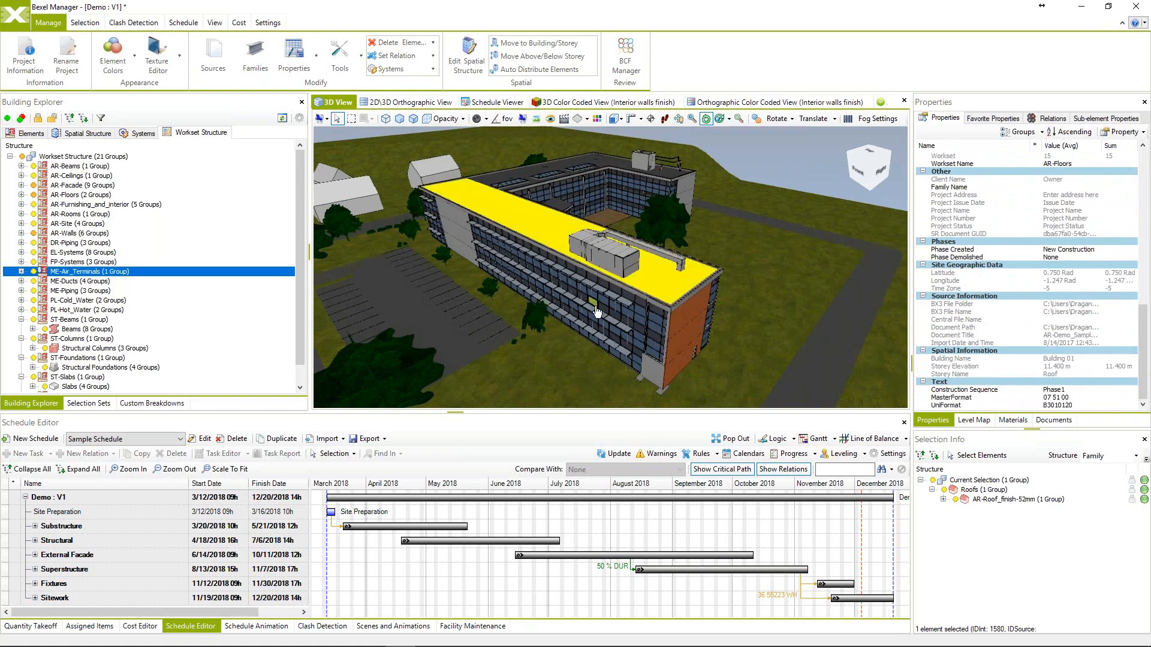
pyautogui.moveTo(595, 307); pyautogui.dragTo(630, 282)
# View the values of the roof's MasterFormat property, filtered by Selected Elements and by All Categories.
pyautogui.click(949, 397)
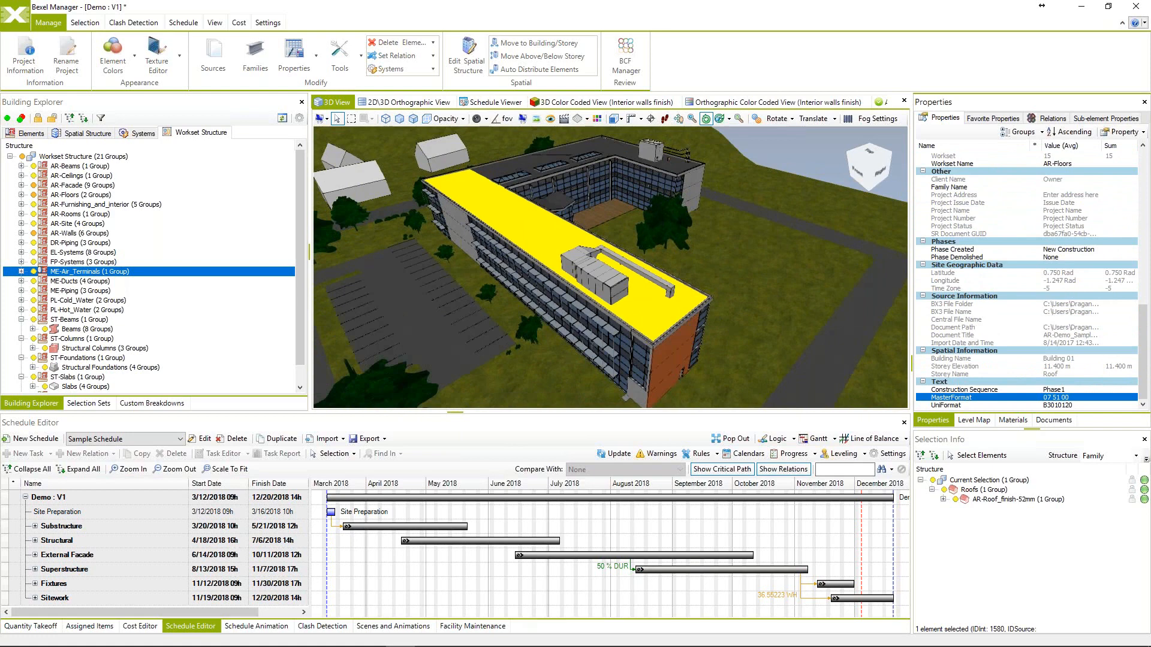
pyautogui.rightClick(949, 399)
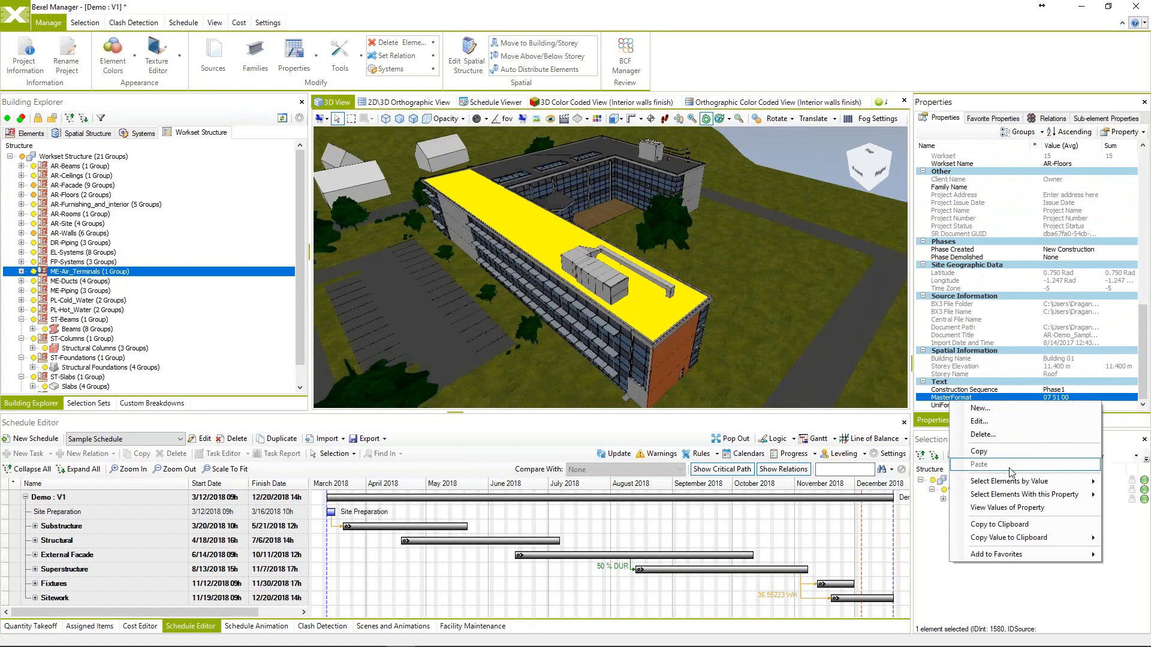
pyautogui.click(1016, 507)
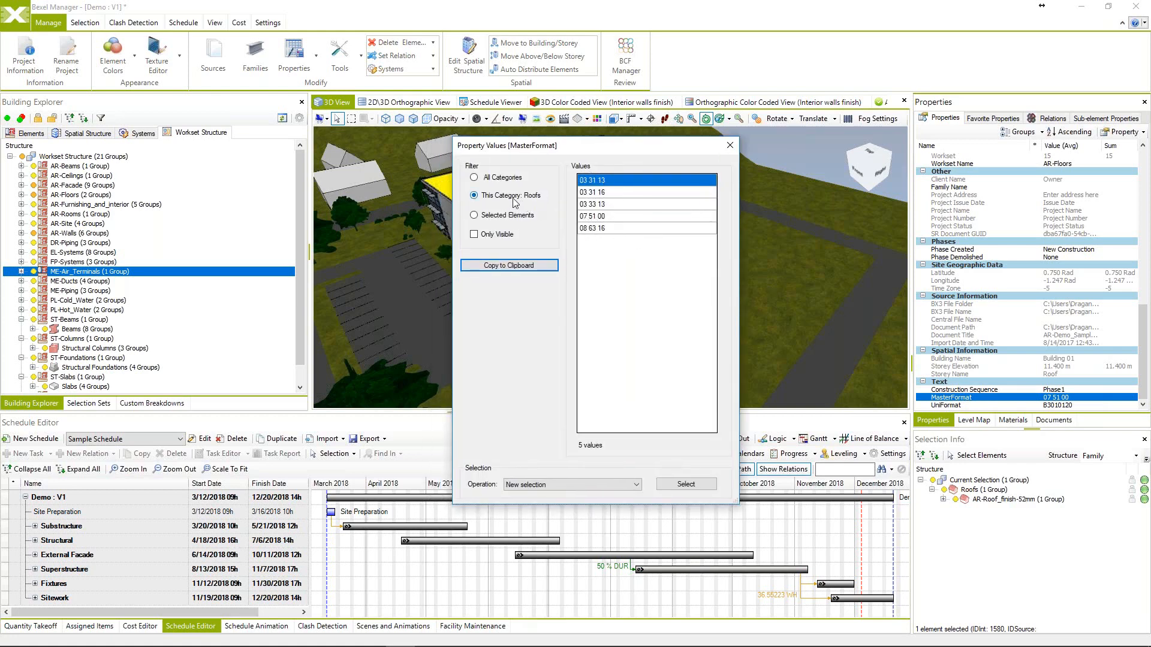
pyautogui.click(476, 215)
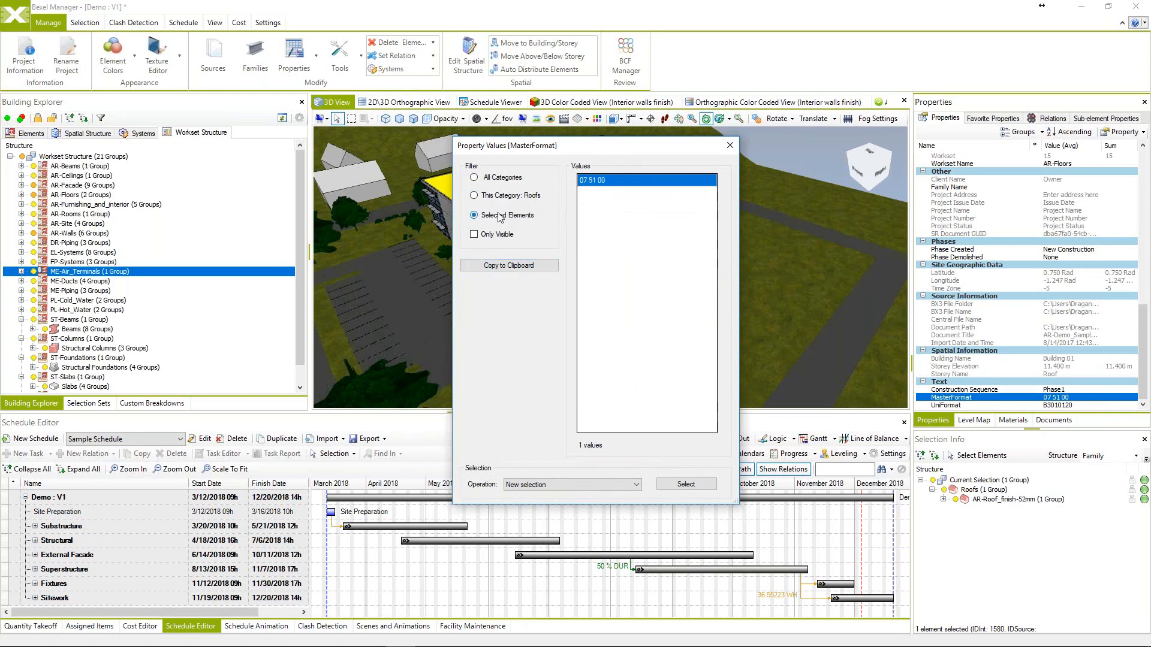
pyautogui.click(475, 178)
pyautogui.scroll(-17, 613, 242)
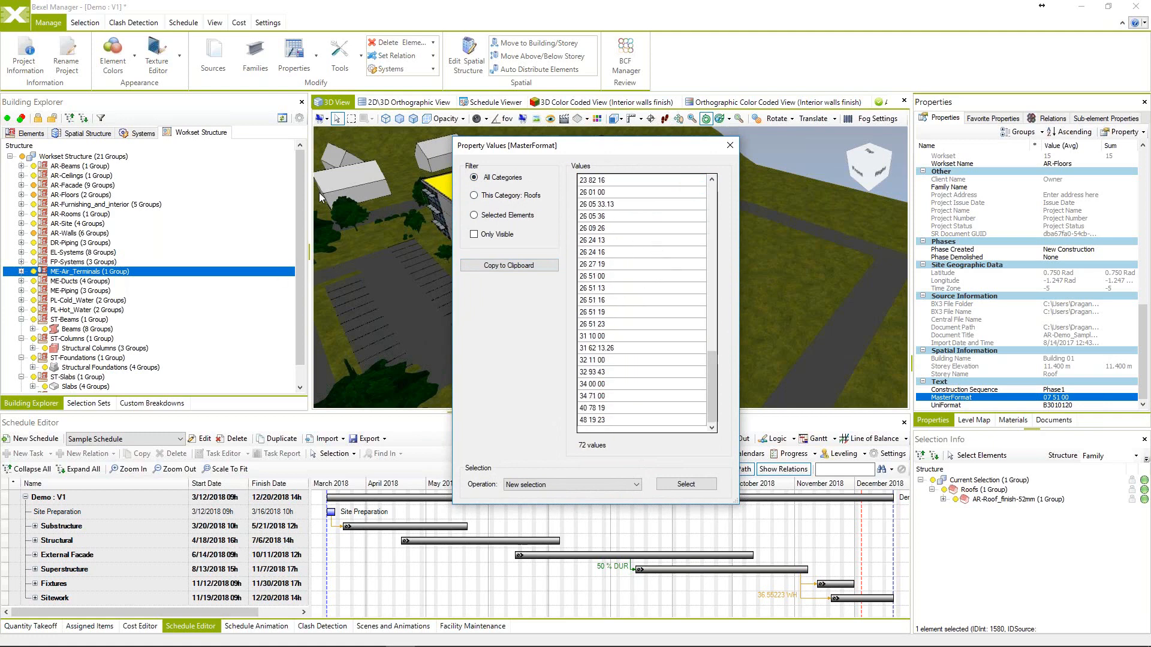
# Select all model elements whose MasterFormat value is one of the eight consecutive entries from 26 24 13 to 26 51 23.
pyautogui.click(610, 240)
pyautogui.keyDown('ctrl'); pyautogui.click(616, 253); pyautogui.keyUp('ctrl')
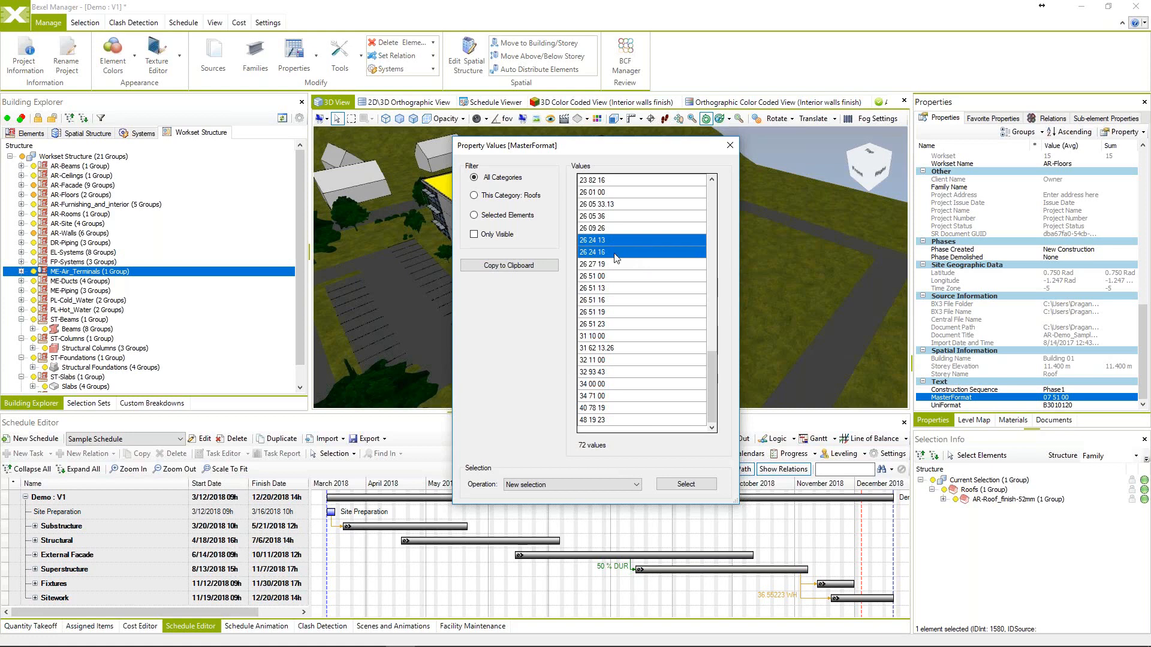
pyautogui.keyDown('ctrl'); pyautogui.click(612, 325); pyautogui.keyUp('ctrl')
pyautogui.keyDown('ctrl'); pyautogui.click(615, 313); pyautogui.keyUp('ctrl')
pyautogui.keyDown('ctrl'); pyautogui.click(611, 289); pyautogui.keyUp('ctrl')
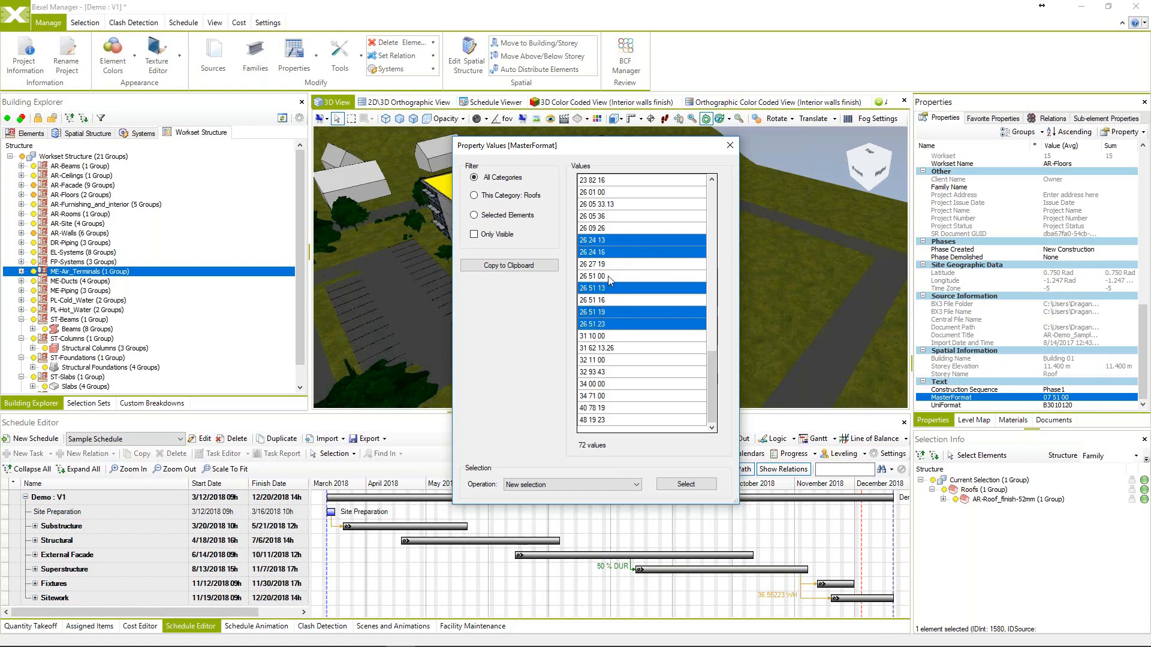
pyautogui.keyDown('ctrl'); pyautogui.click(609, 277); pyautogui.keyUp('ctrl')
pyautogui.keyDown('ctrl'); pyautogui.click(609, 264); pyautogui.keyUp('ctrl')
pyautogui.keyDown('ctrl'); pyautogui.click(608, 300); pyautogui.keyUp('ctrl')
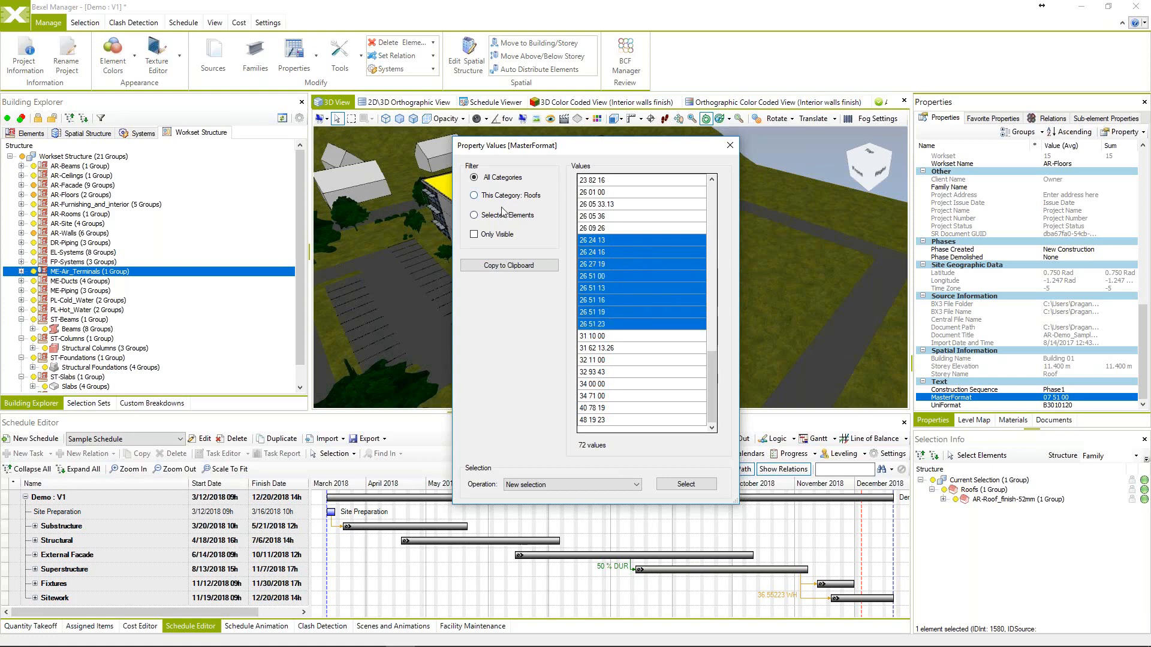
pyautogui.click(679, 486)
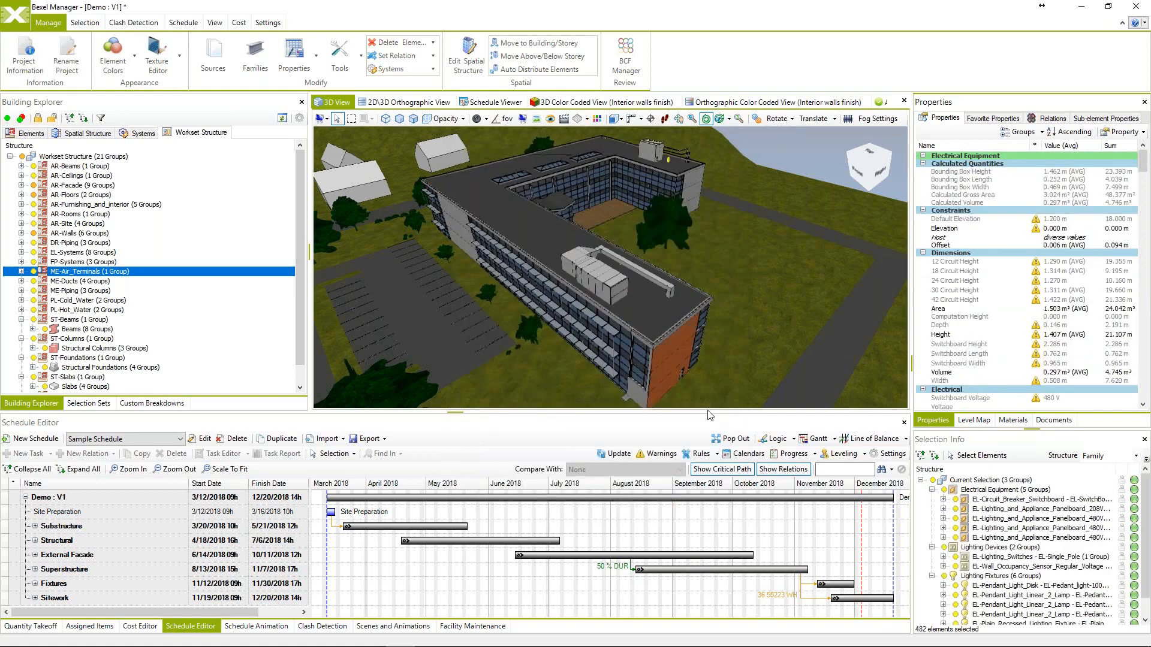
# Isolate the selected electrical elements in the 3D view and clear the selection.
pyautogui.rightClick(802, 268)
pyautogui.moveTo(827, 329)
pyautogui.click(958, 330)
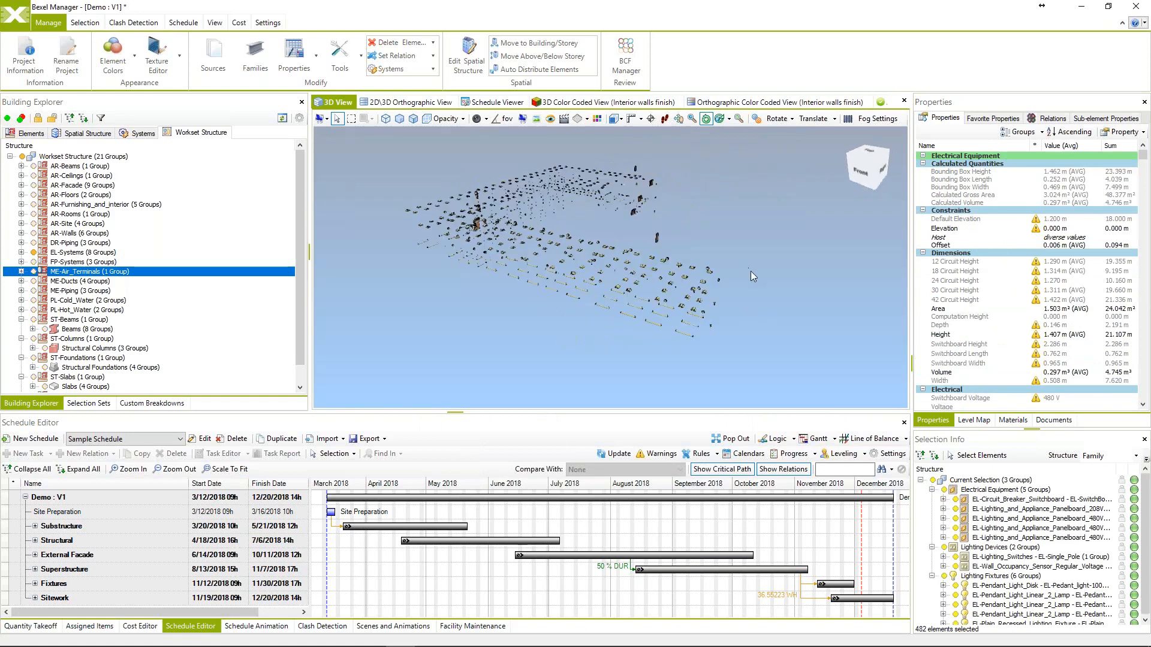
pyautogui.click(751, 270)
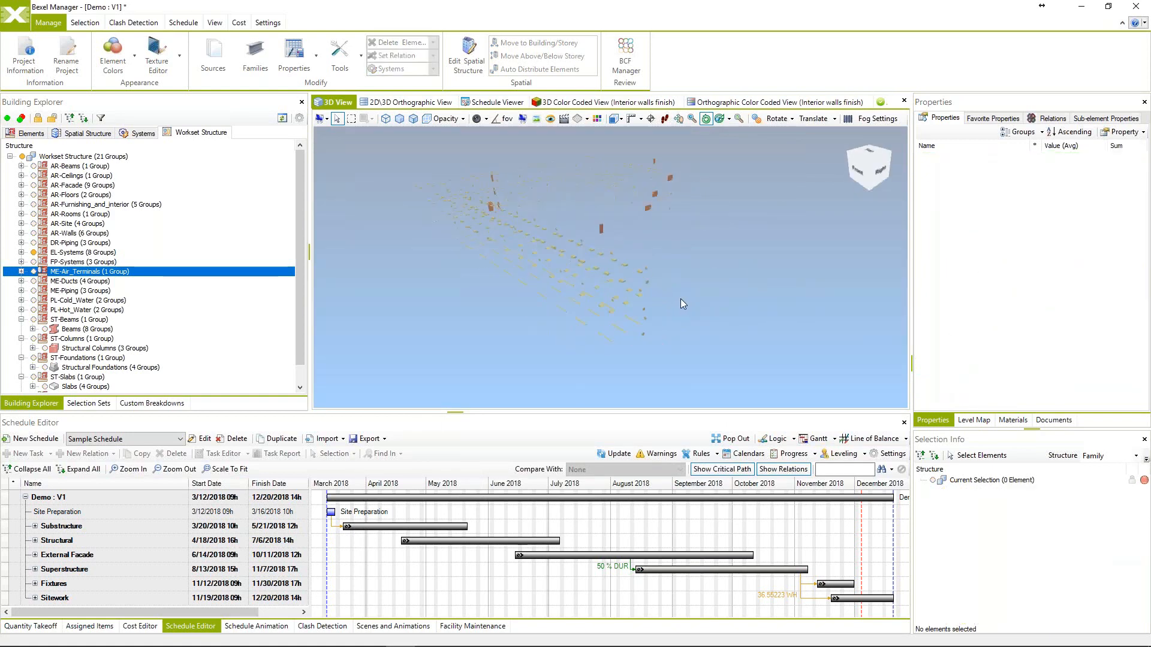
# Show all elements of the model again and view the building from its end facade side.
pyautogui.rightClick(679, 283)
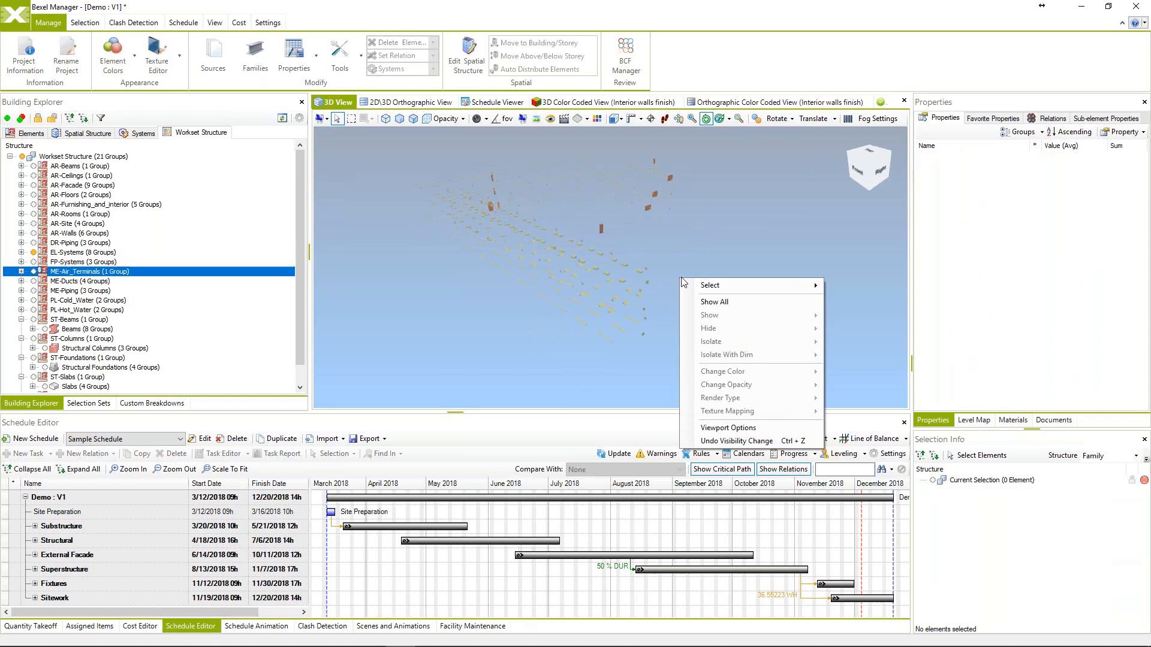
pyautogui.click(719, 302)
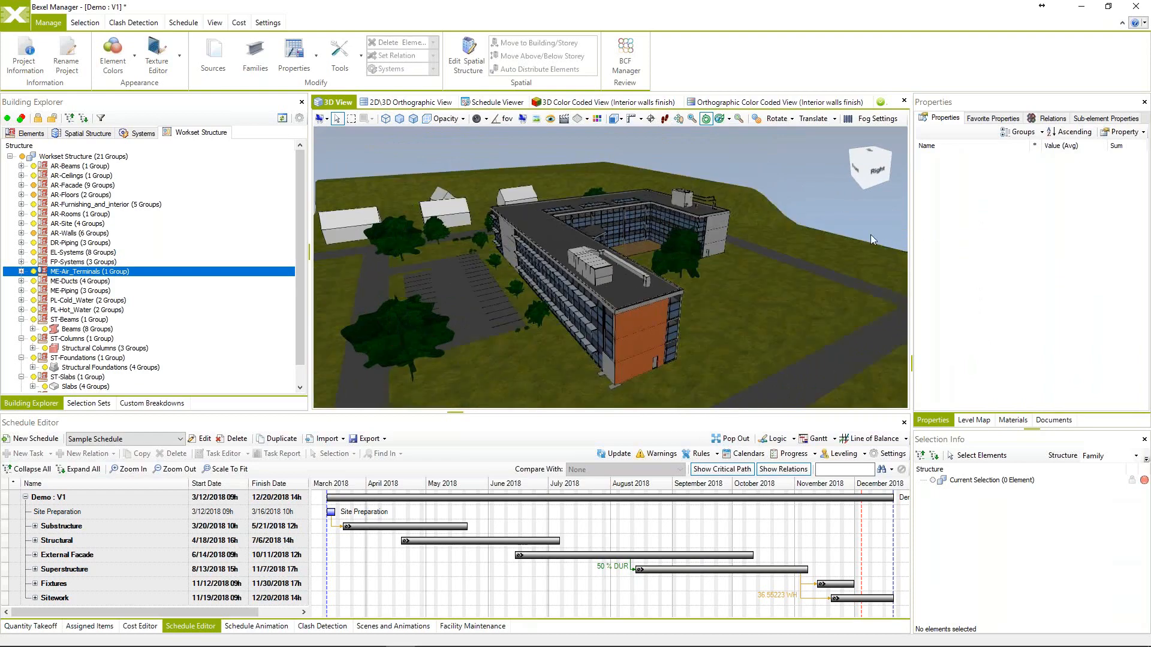
pyautogui.moveTo(772, 268); pyautogui.dragTo(788, 263, button='middle')
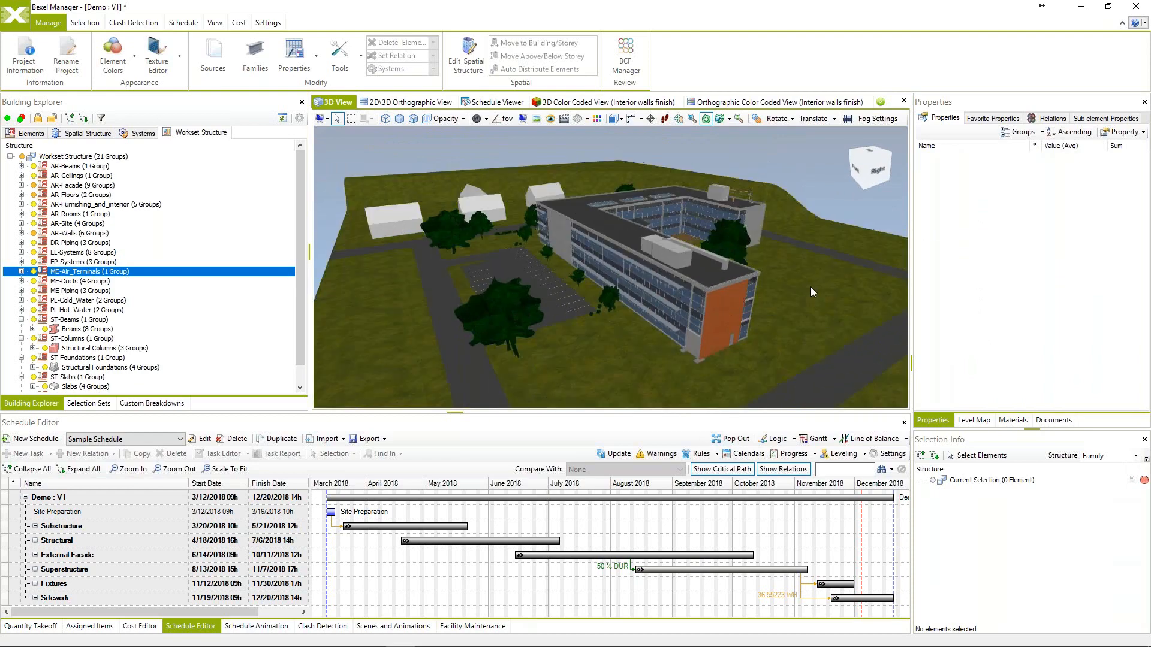
pyautogui.moveTo(810, 286); pyautogui.dragTo(731, 259)
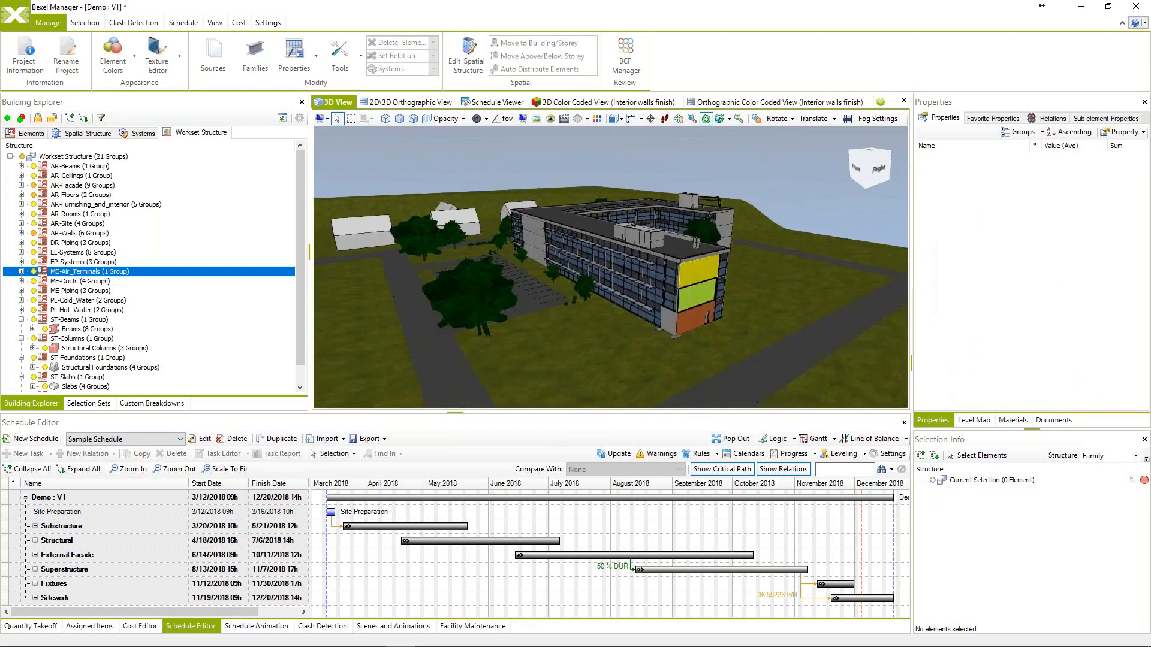
# Select the three external insulation walls of the end facade and read their properties down to the Text group.
pyautogui.click(699, 321)
pyautogui.keyDown('ctrl'); pyautogui.click(699, 322); pyautogui.keyUp('ctrl')
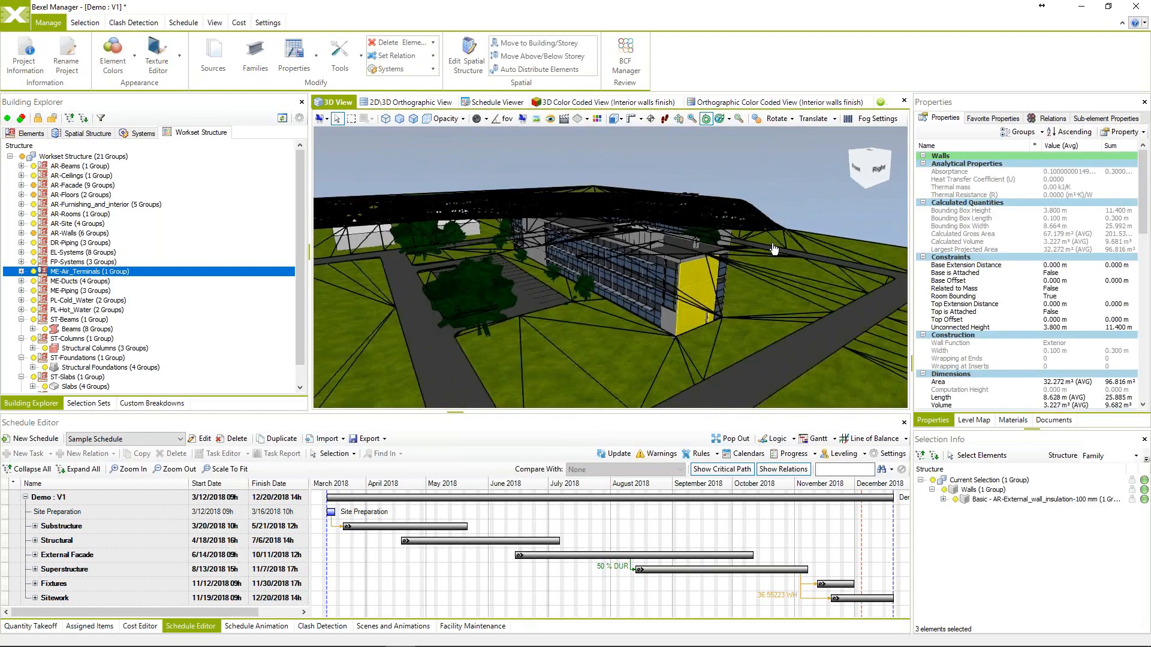
pyautogui.scroll(-5, 979, 298)
pyautogui.scroll(8, 976, 294)
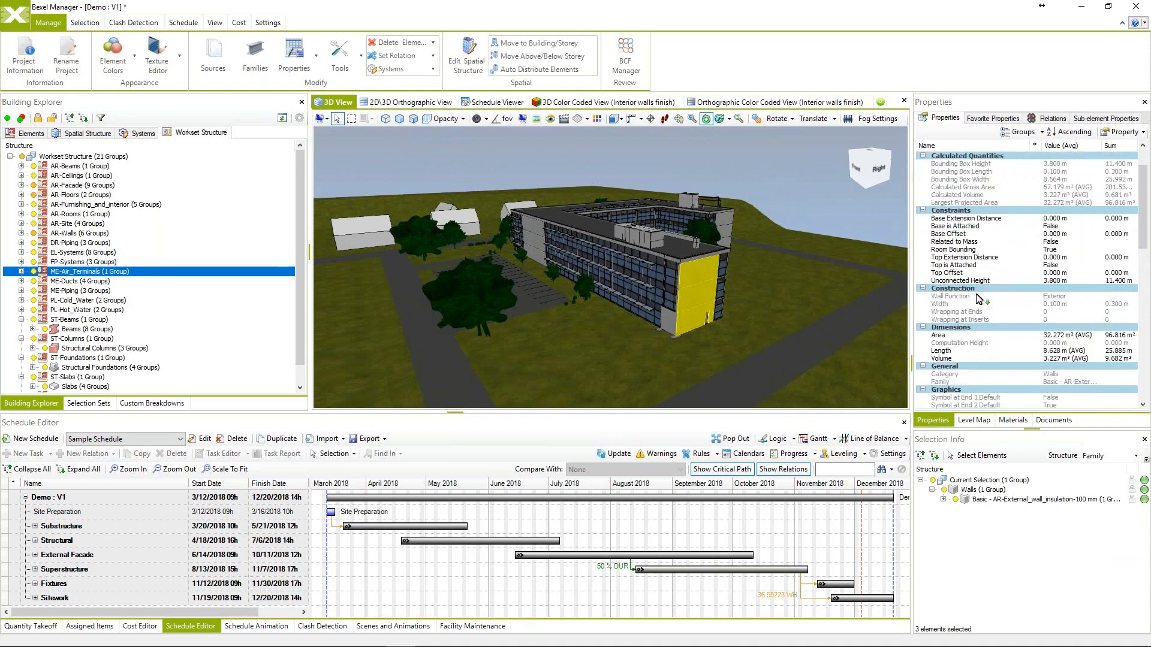
pyautogui.scroll(-9, 981, 256)
pyautogui.scroll(-6, 980, 263)
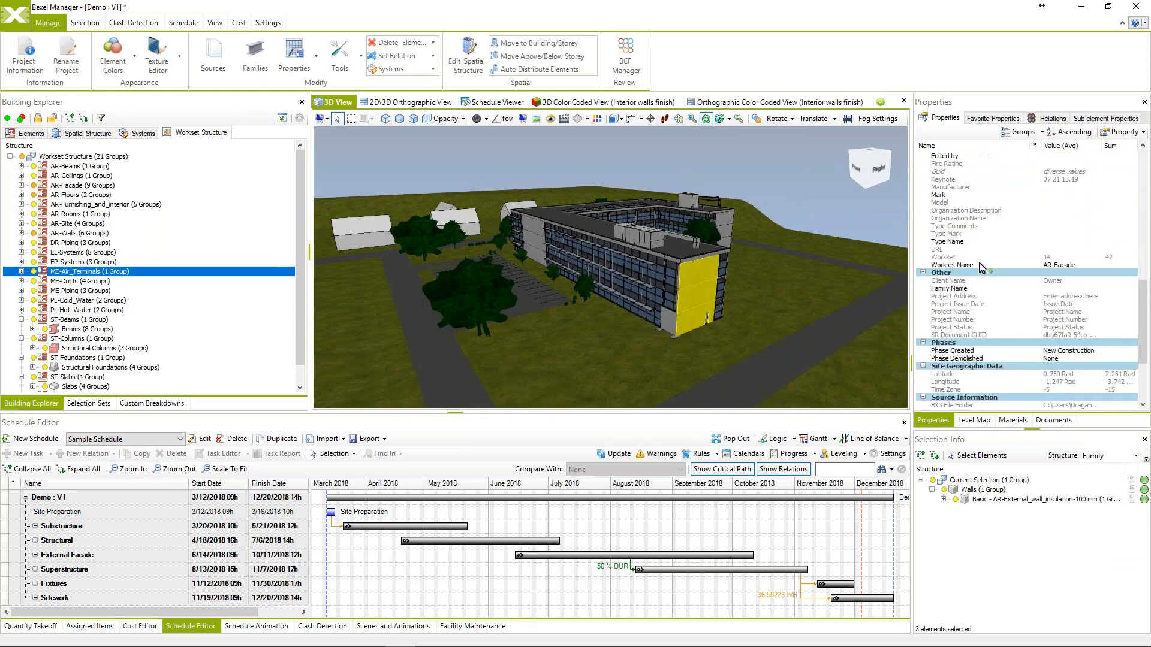
pyautogui.moveTo(869, 287); pyautogui.dragTo(760, 308)
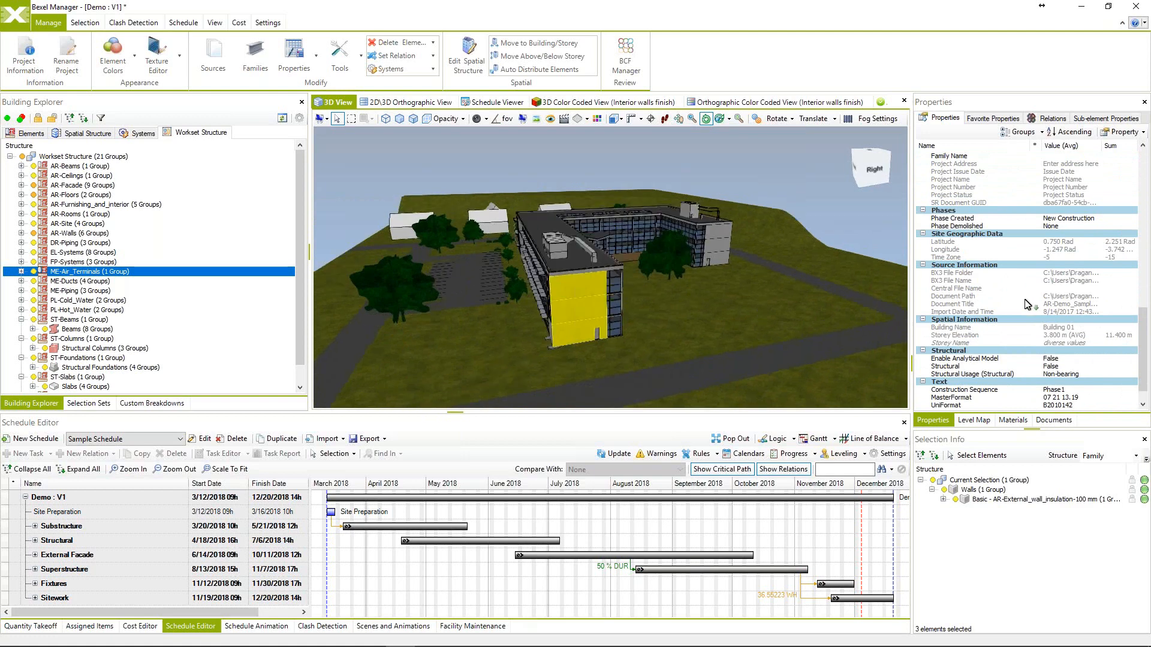
# Inspect the walls' Area property under Dimensions and the commands available for it.
pyautogui.scroll(7, 1025, 303)
pyautogui.scroll(10, 1025, 303)
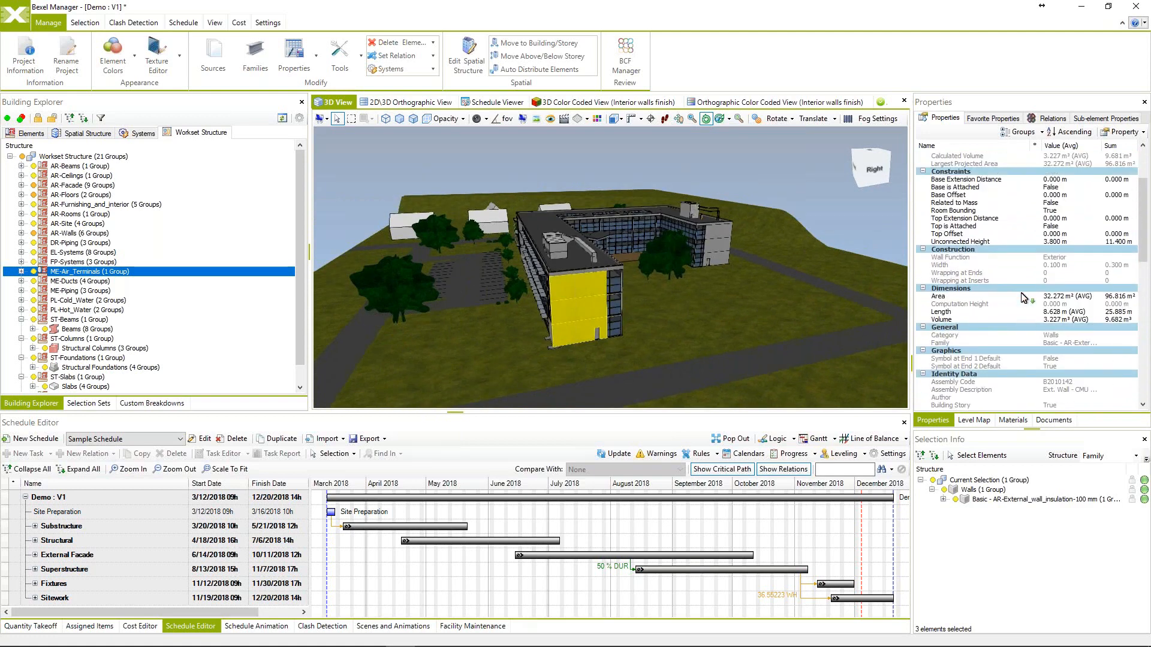
pyautogui.click(962, 298)
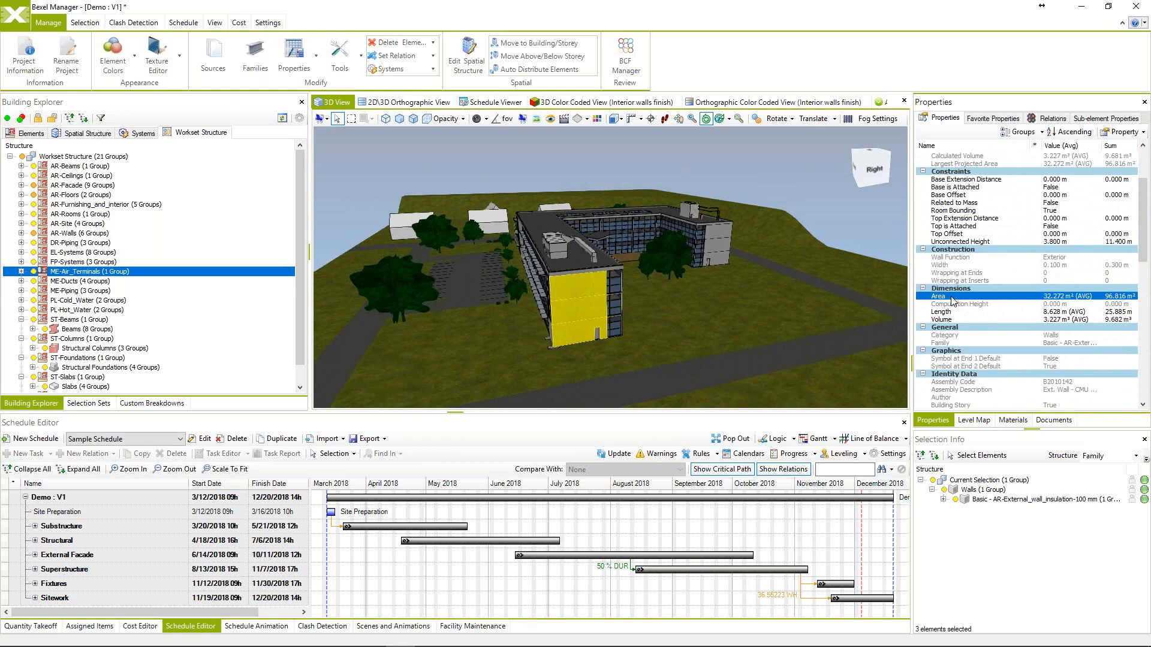
pyautogui.rightClick(952, 299)
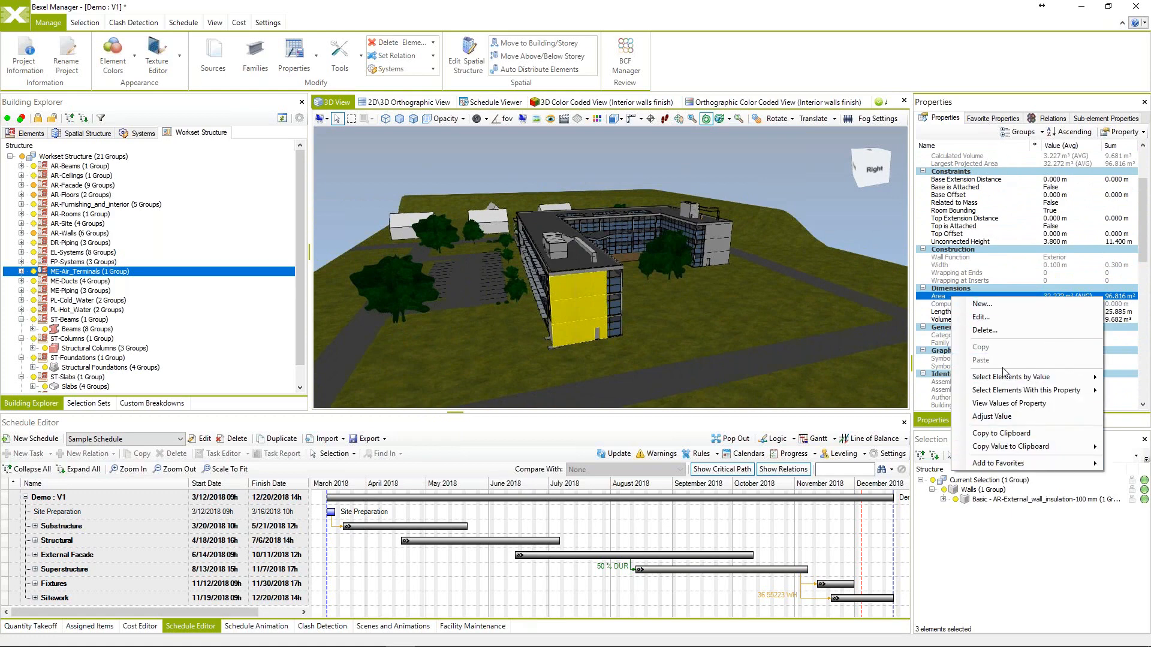
pyautogui.click(999, 109)
# View the favorite properties of the selected walls, followed by those of a solid curtain panel on the courtyard facade.
pyautogui.click(994, 118)
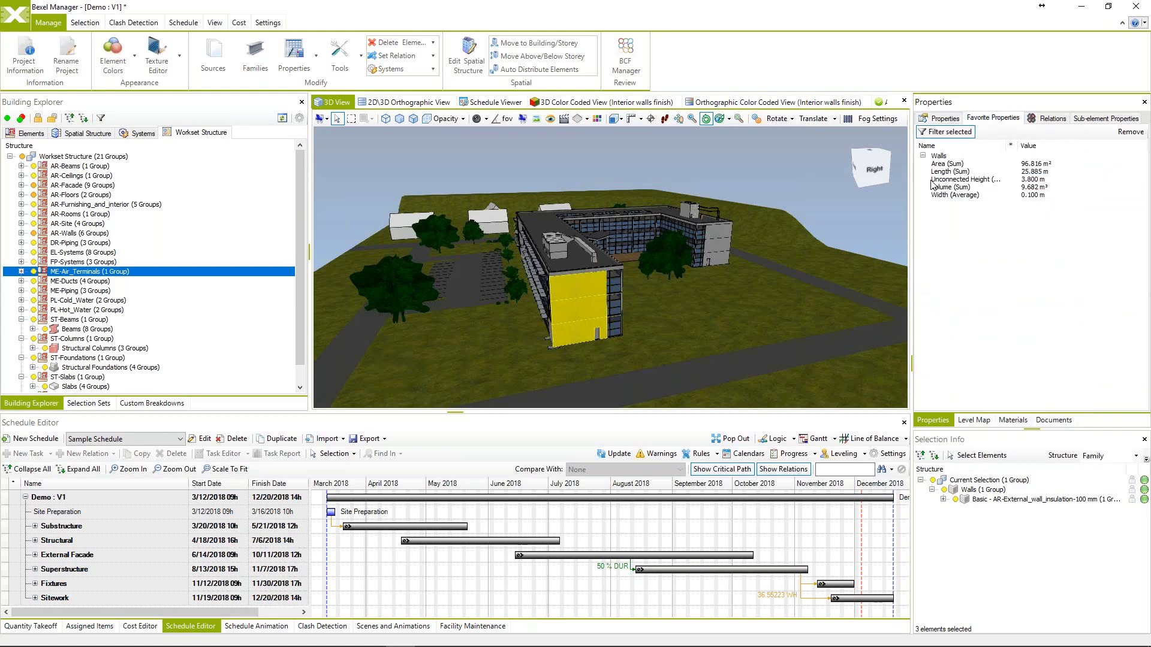
pyautogui.moveTo(769, 260); pyautogui.dragTo(833, 210)
pyautogui.moveTo(684, 260); pyautogui.dragTo(730, 271)
pyautogui.click(770, 279)
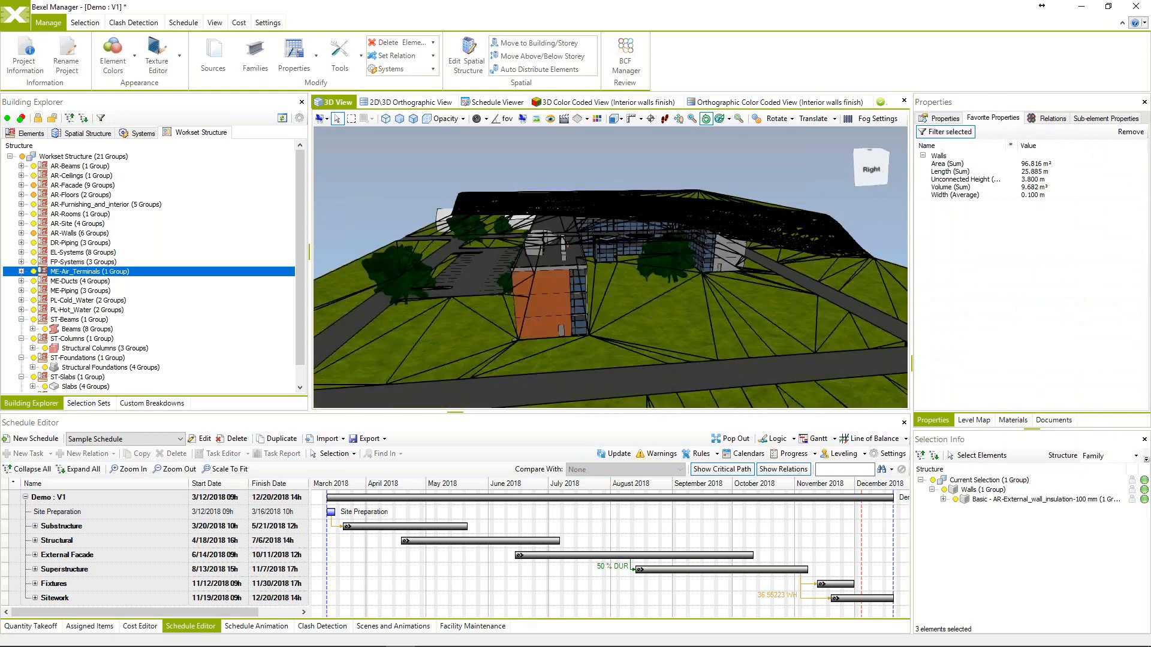
pyautogui.click(634, 245)
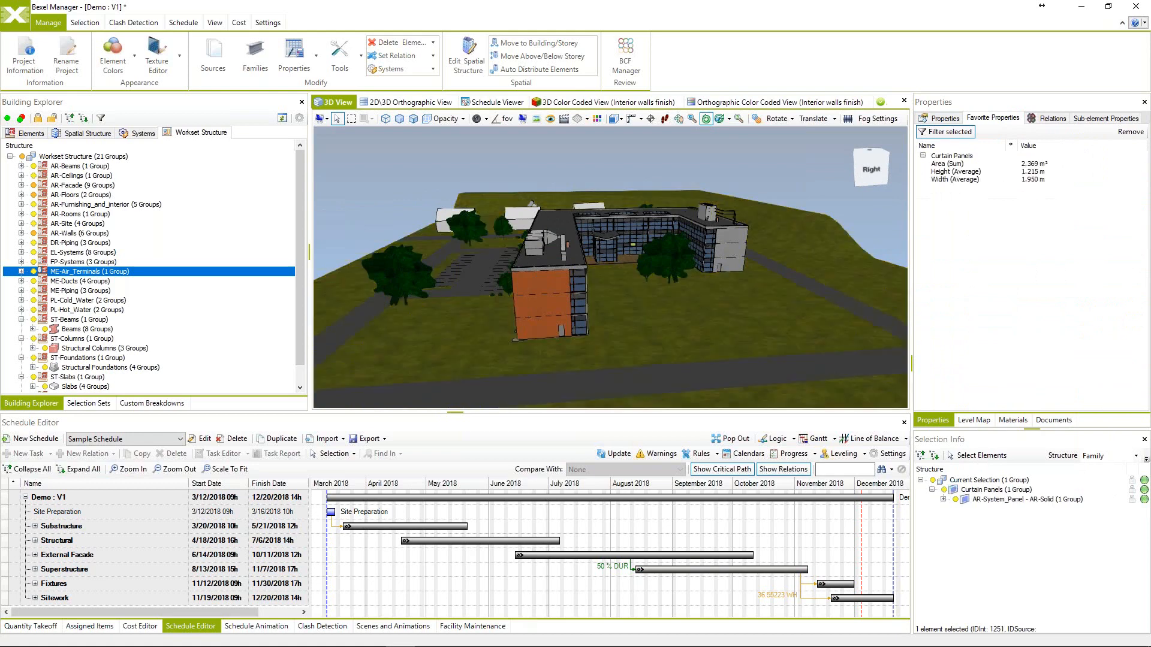
# Reselect the end facade's three insulation walls and review their favorite properties.
pyautogui.moveTo(649, 242)
pyautogui.mouseDown()
pyautogui.moveTo(649, 254)
pyautogui.moveTo(663, 248)
pyautogui.mouseUp()
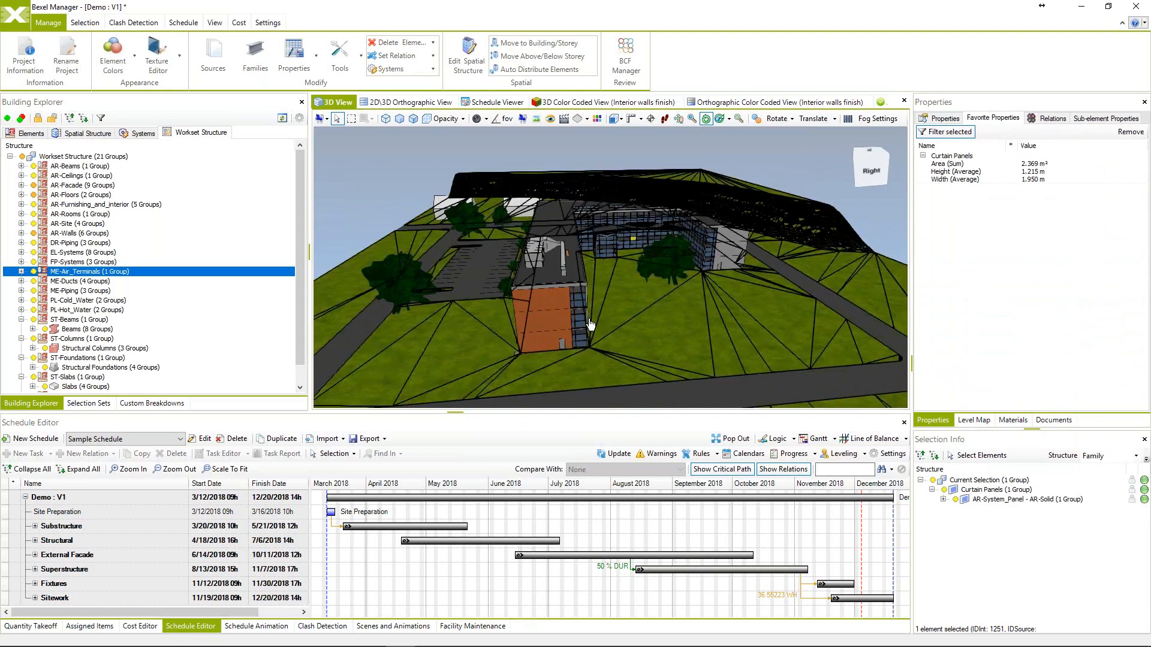
pyautogui.moveTo(588, 322); pyautogui.dragTo(595, 314)
pyautogui.click(602, 304)
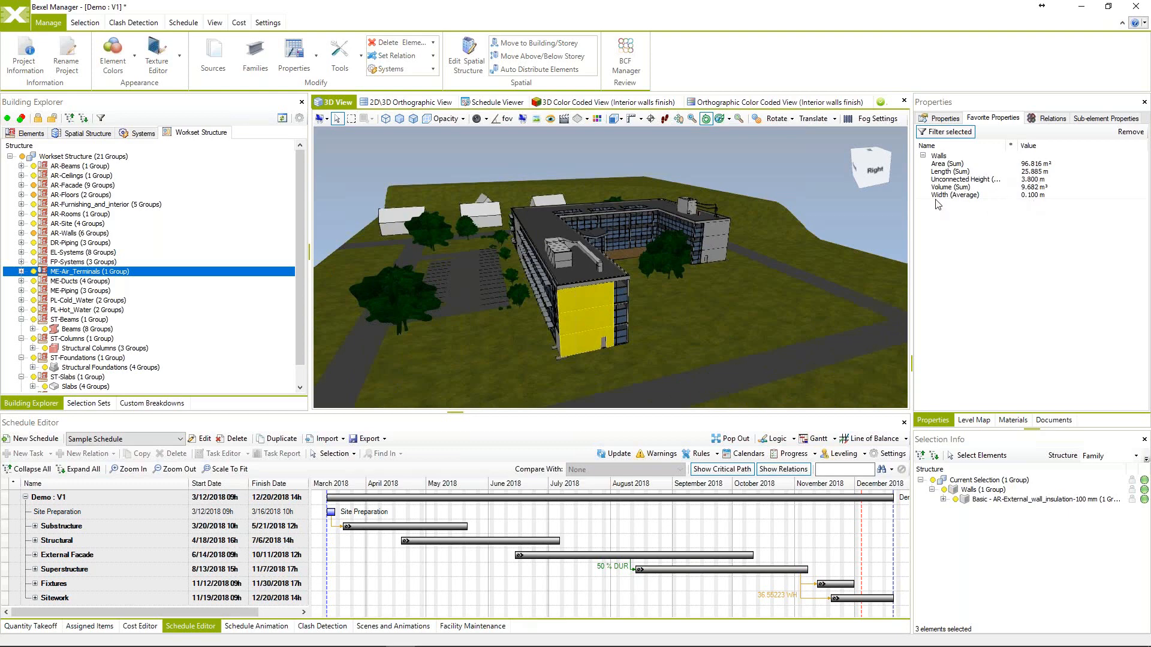
pyautogui.moveTo(647, 277); pyautogui.dragTo(667, 279, button='middle')
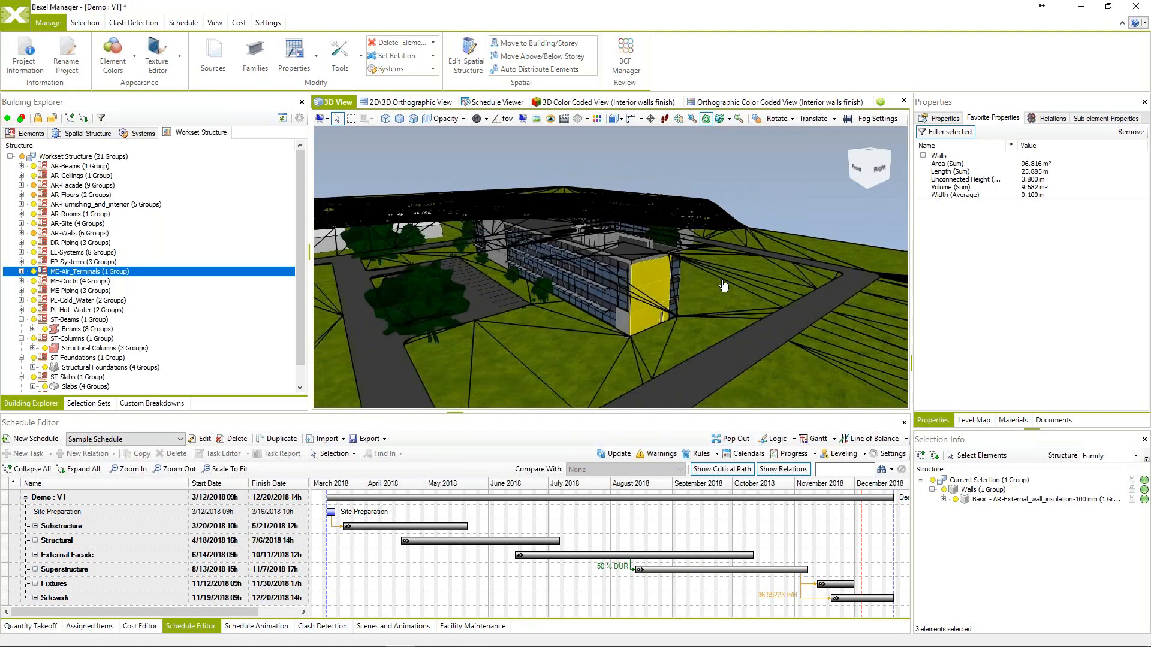
pyautogui.moveTo(717, 280); pyautogui.dragTo(718, 279, button='middle')
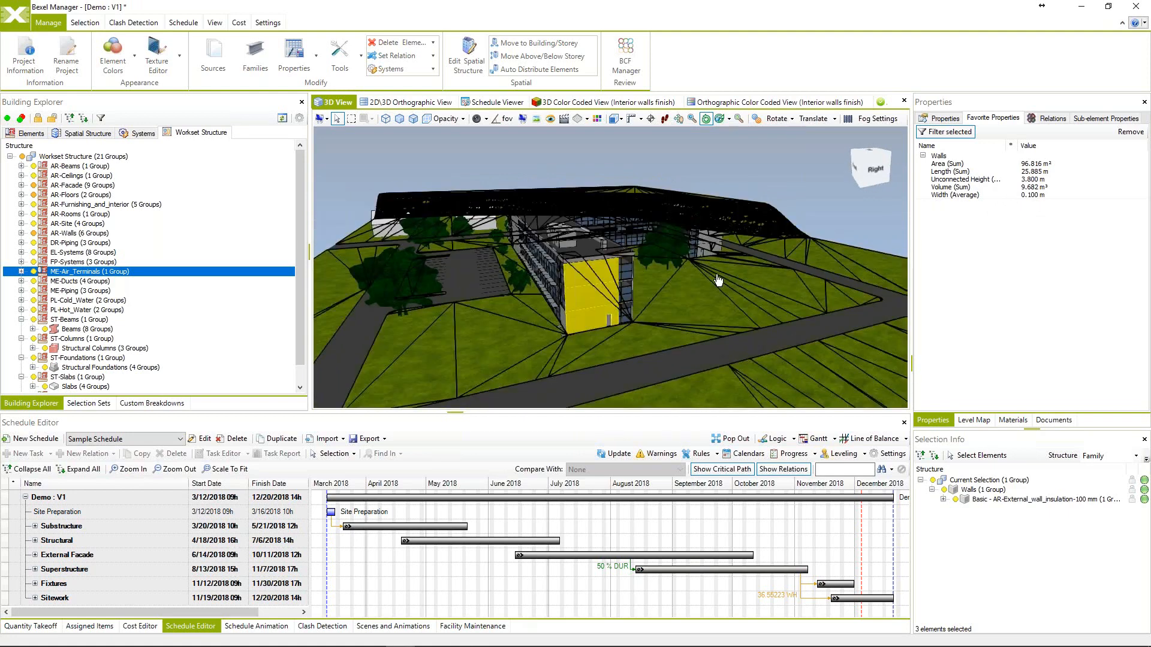
pyautogui.moveTo(641, 304); pyautogui.dragTo(495, 367, button='middle')
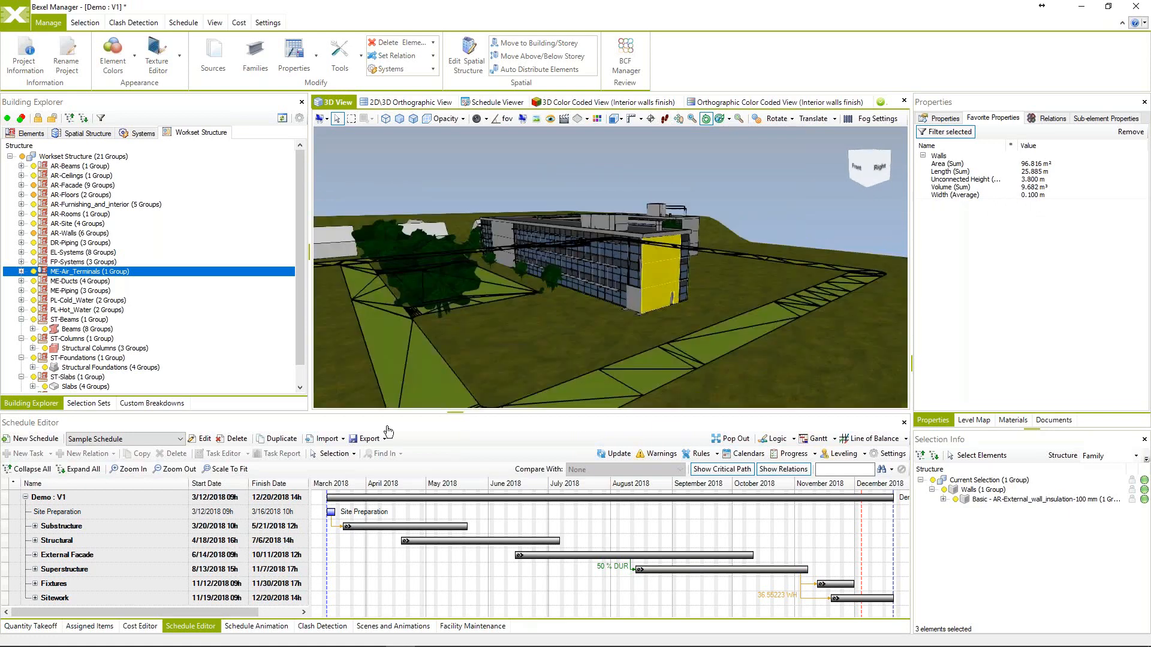
# Display the Quantity Takeoff and the Interior walls finish custom breakdown, with its 01 - Entry Level branch collapsed.
pyautogui.click(33, 627)
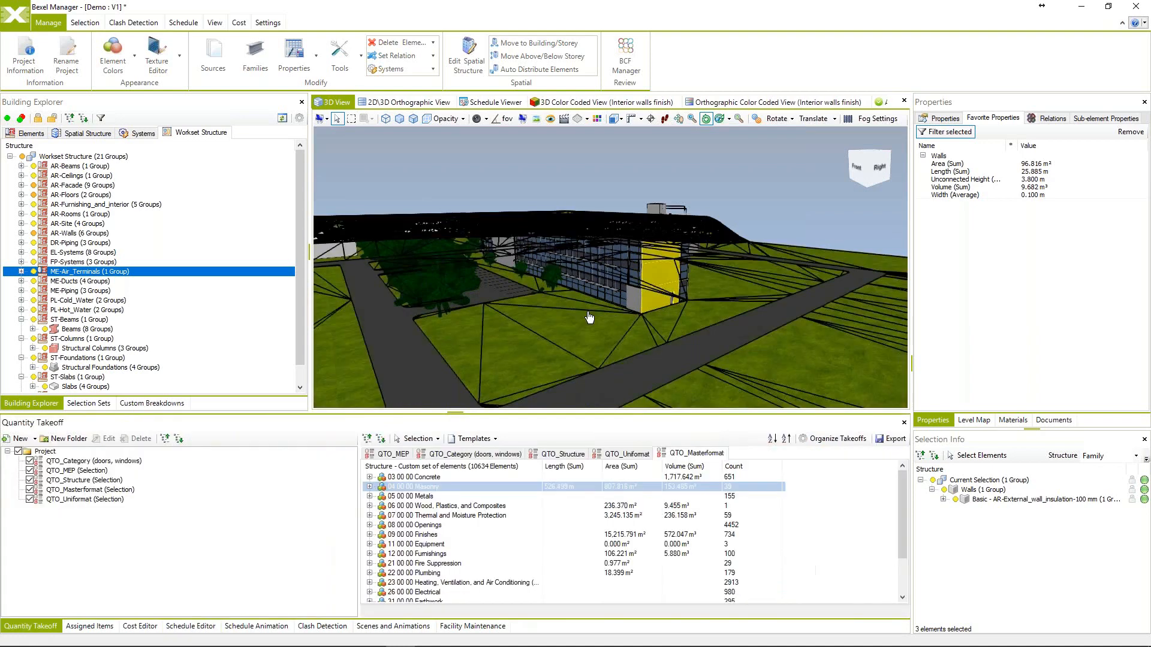
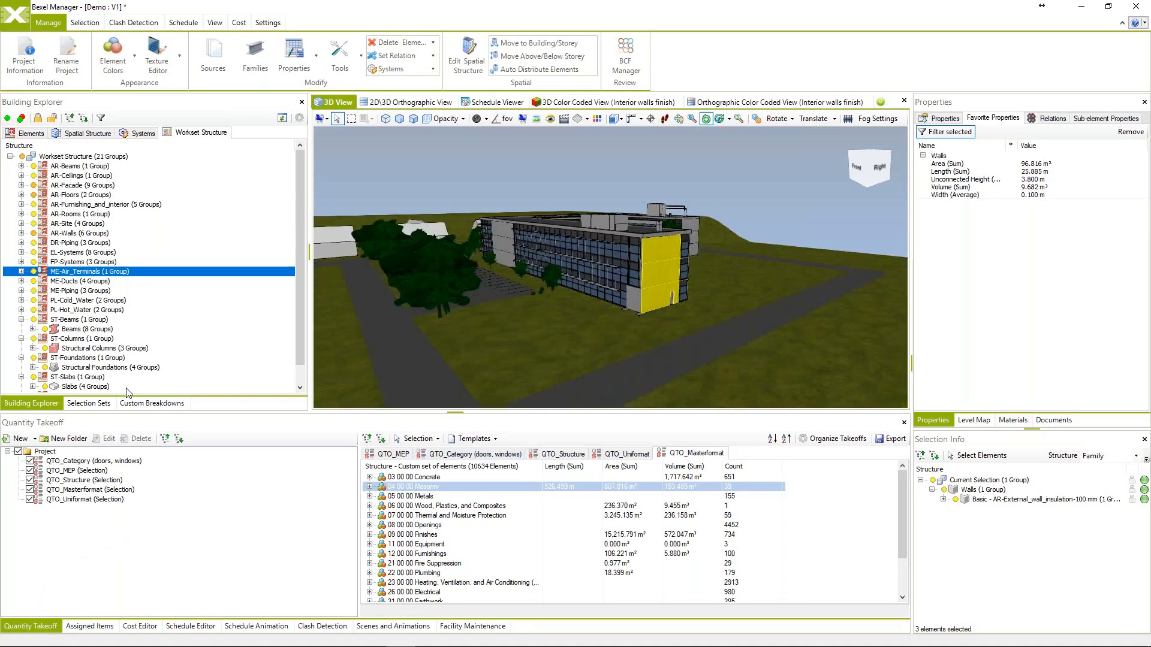
pyautogui.click(157, 403)
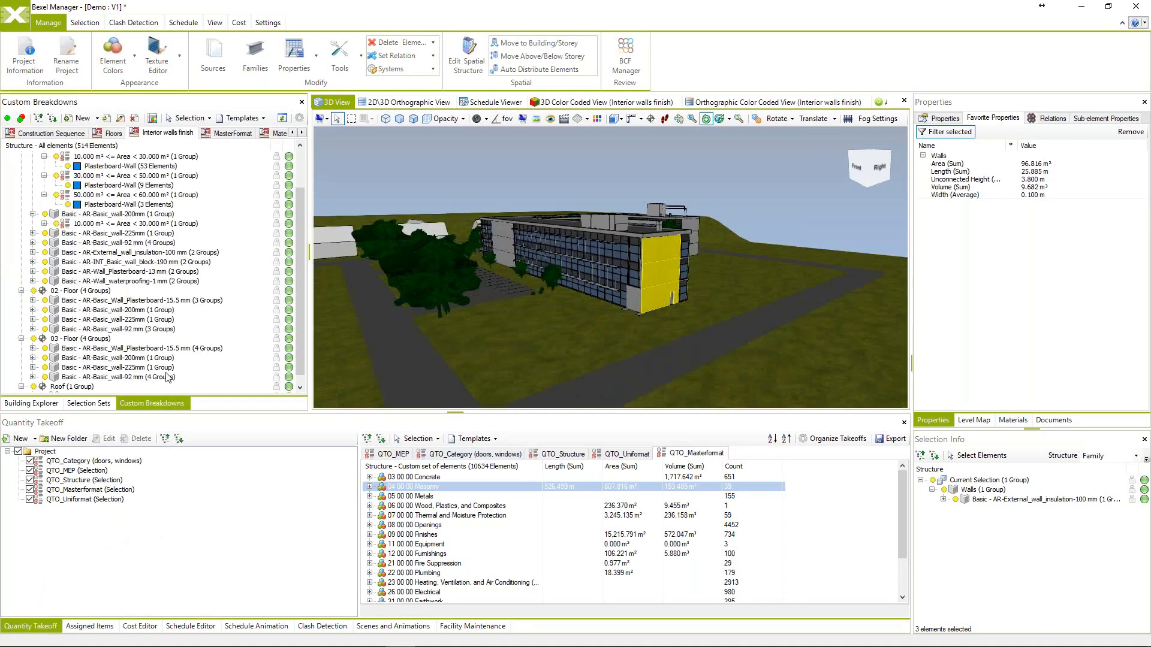
pyautogui.click(22, 166)
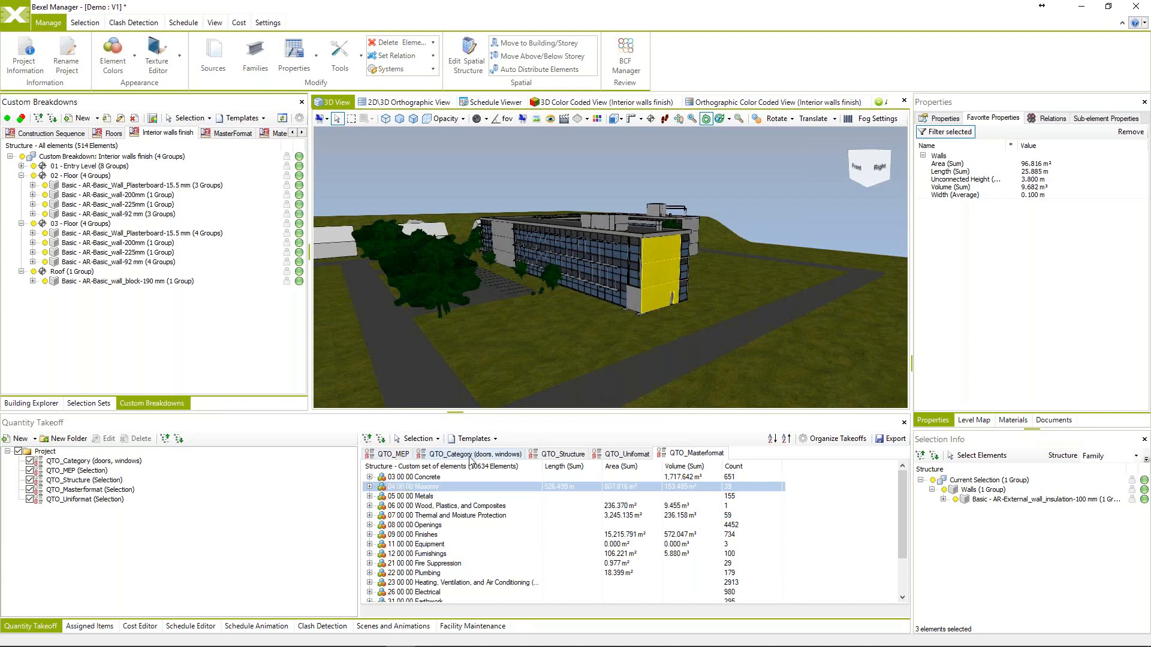
# Open the QTO_Structure quantity takeoff for editing.
pyautogui.click(567, 454)
pyautogui.rightClick(570, 459)
pyautogui.click(607, 466)
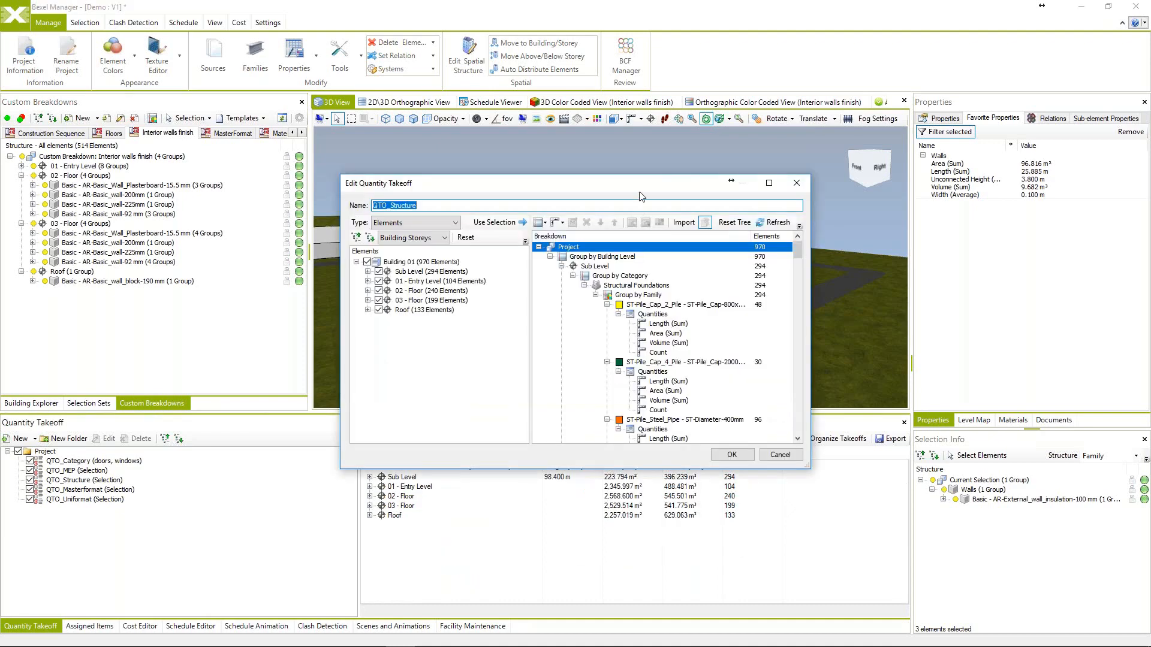
pyautogui.moveTo(631, 184); pyautogui.dragTo(545, 176)
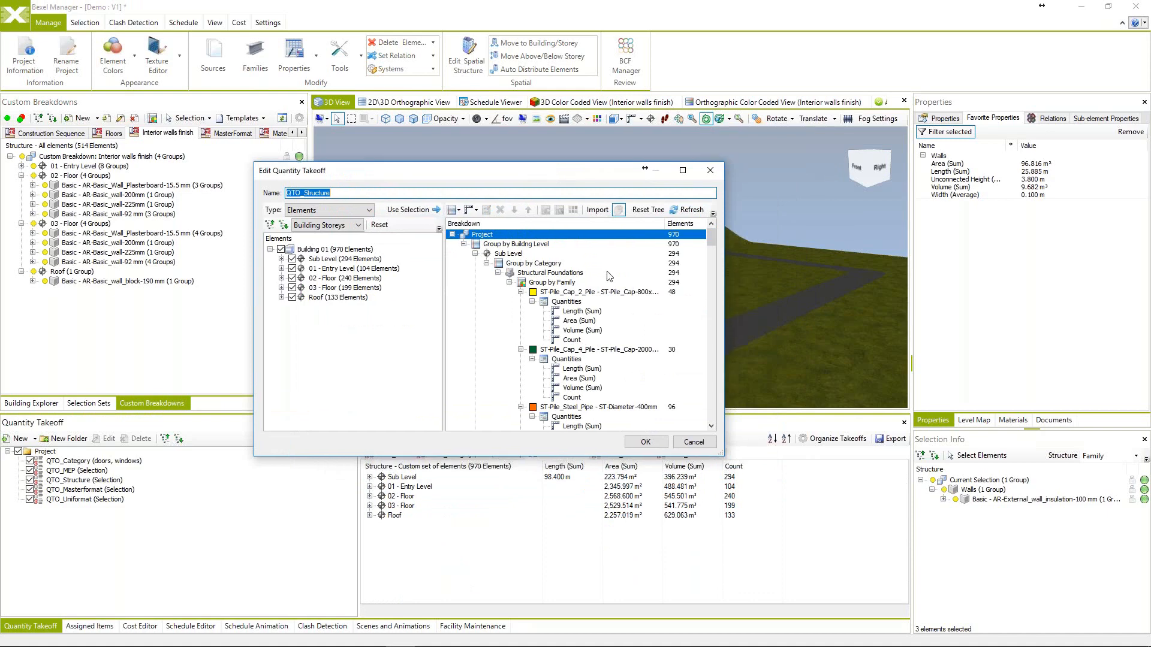
# Reset the takeoff's breakdown tree to its grouping levels and select the Group by Category level.
pyautogui.click(648, 211)
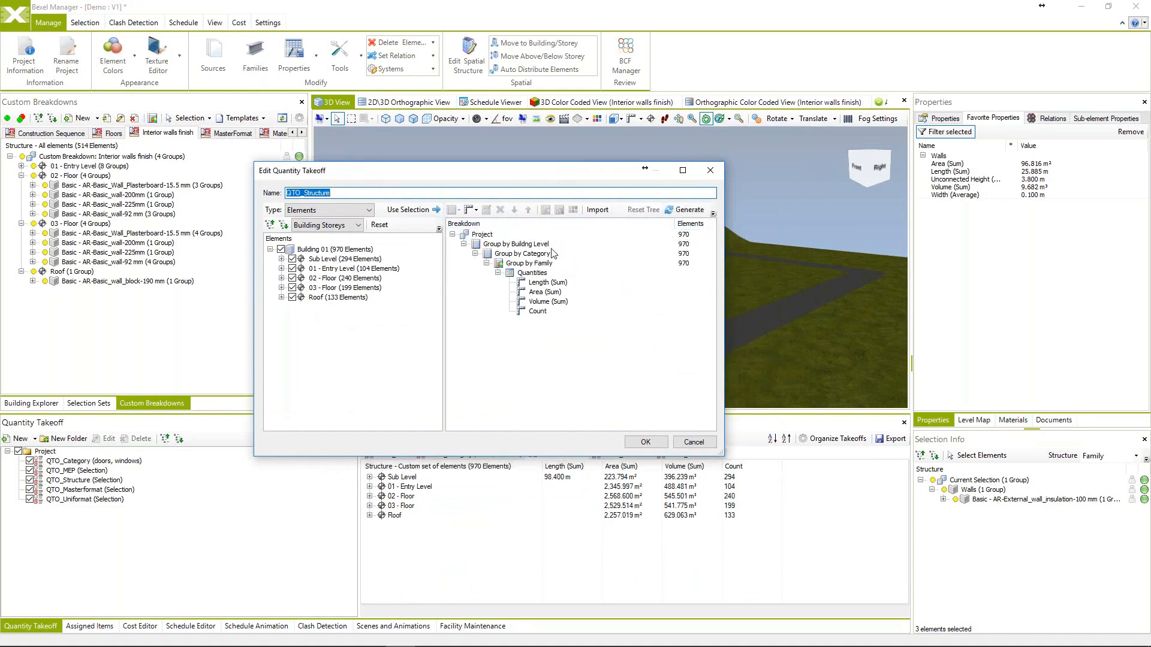
pyautogui.moveTo(553, 175); pyautogui.dragTo(416, 173)
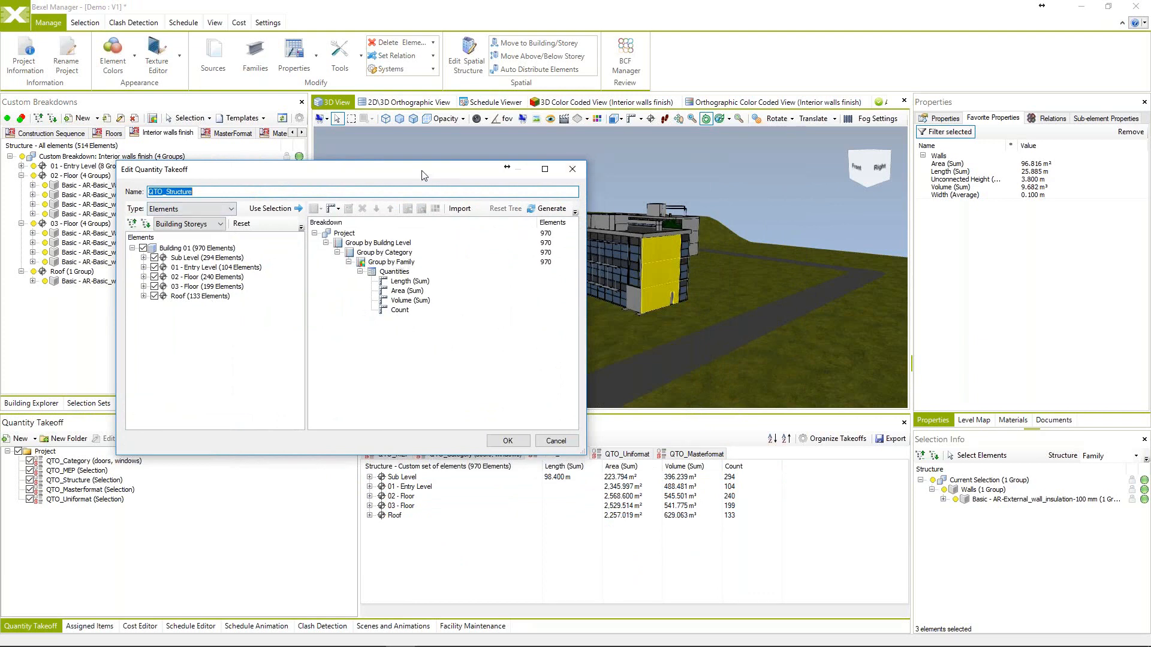
pyautogui.moveTo(423, 175); pyautogui.dragTo(394, 158)
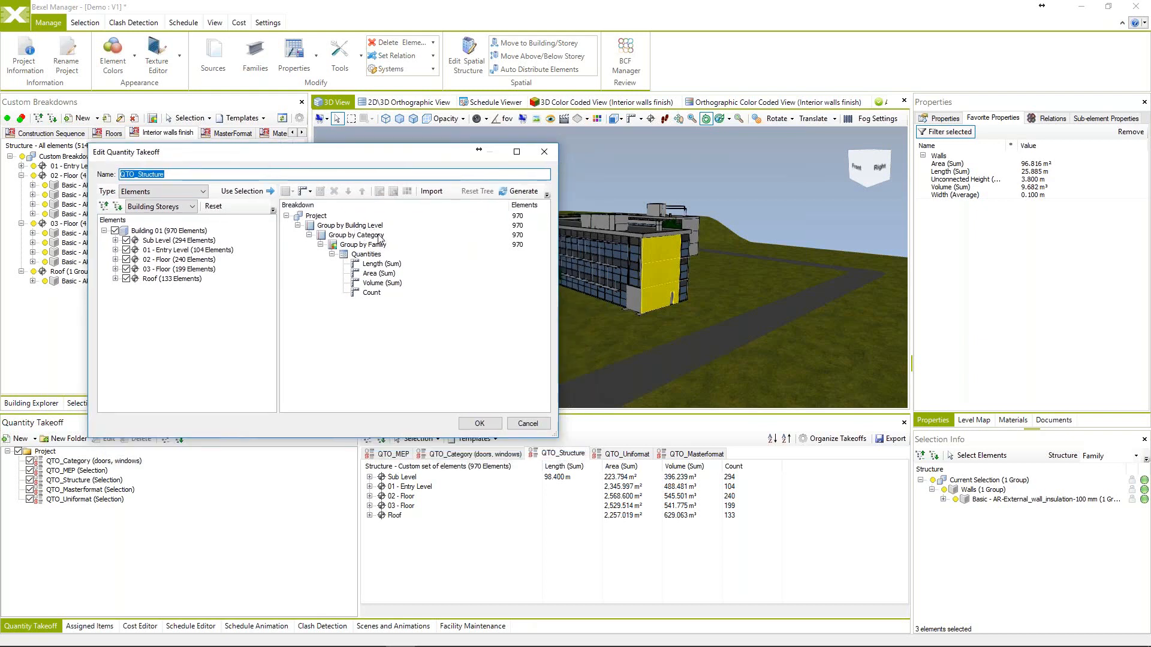
pyautogui.click(367, 236)
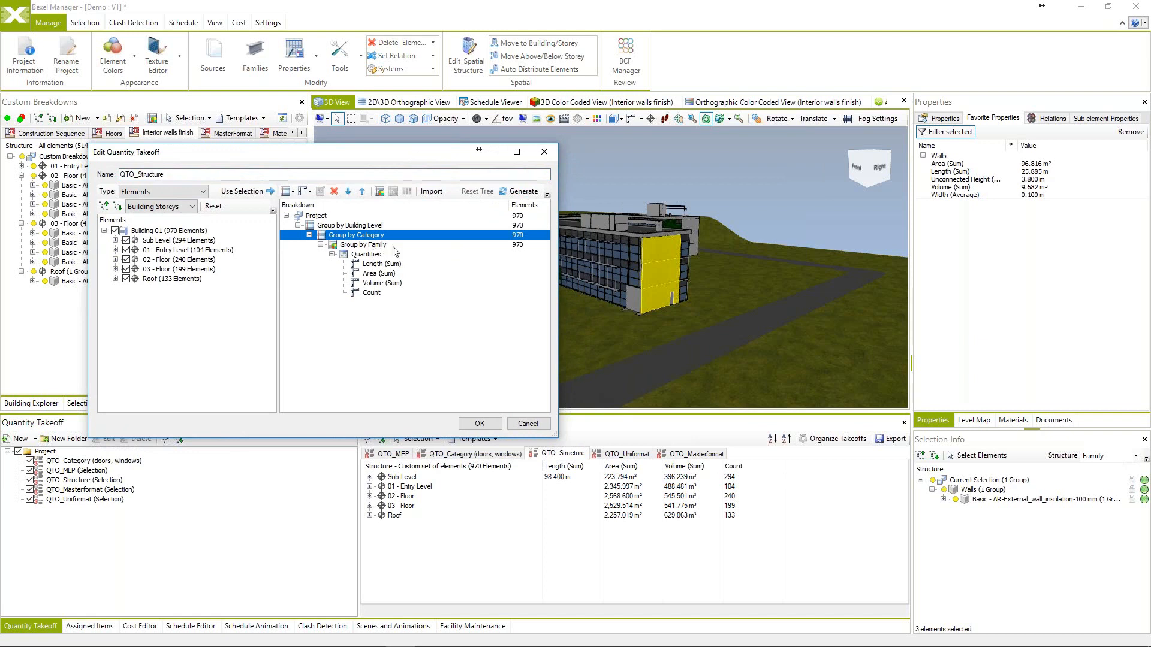
# Go through the Group by Family level and its Length, Area, Volume and Count quantities, and accept the QTO_Structure takeoff.
pyautogui.click(375, 245)
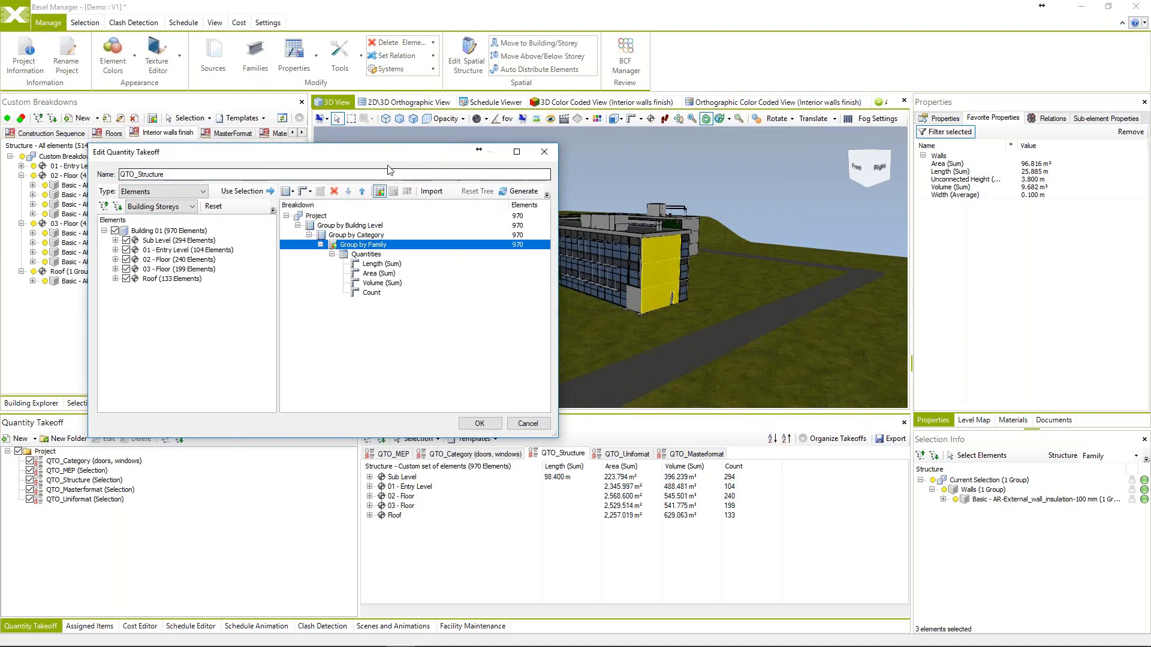
pyautogui.moveTo(390, 159); pyautogui.dragTo(424, 162)
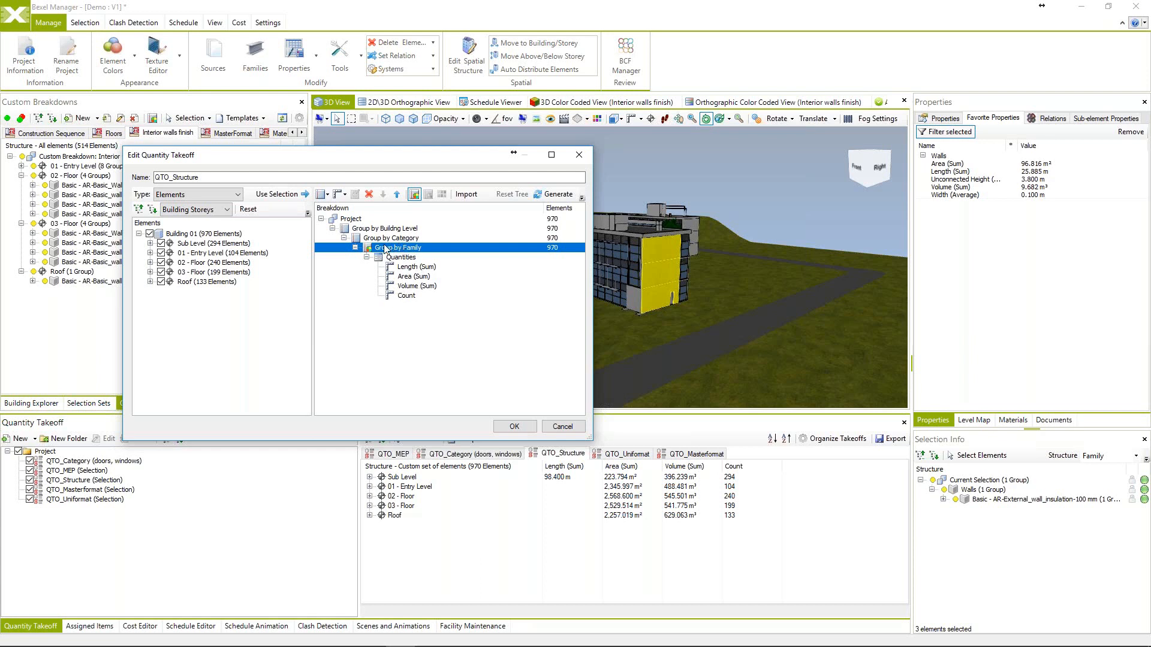
pyautogui.click(412, 267)
pyautogui.click(411, 278)
pyautogui.click(411, 287)
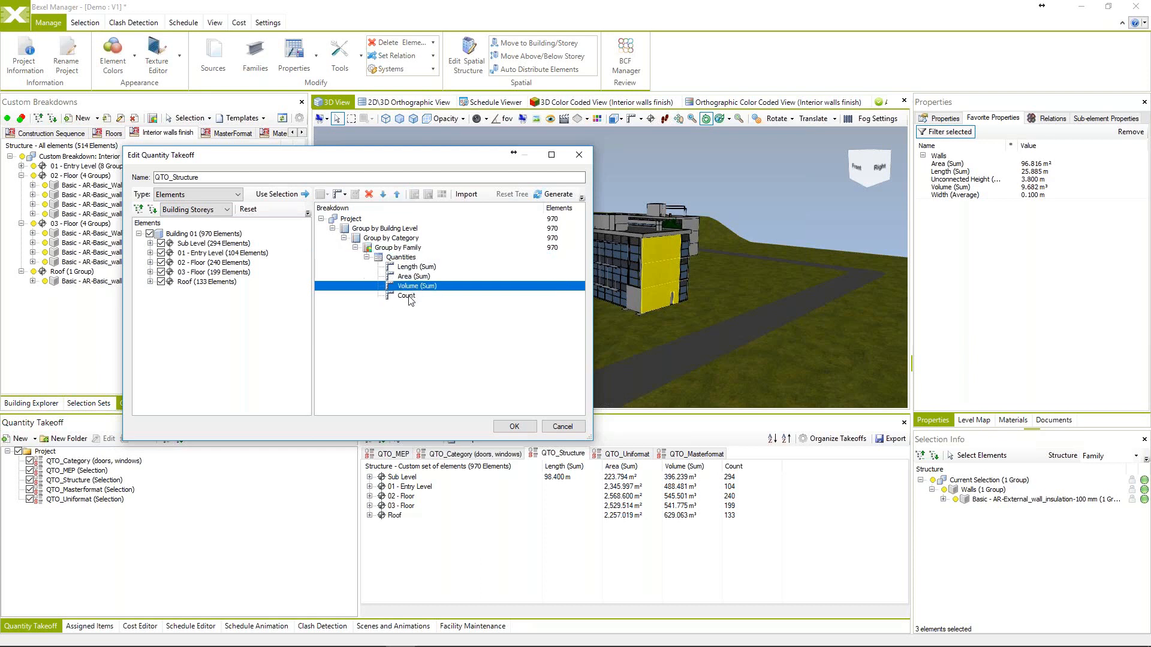
pyautogui.click(410, 296)
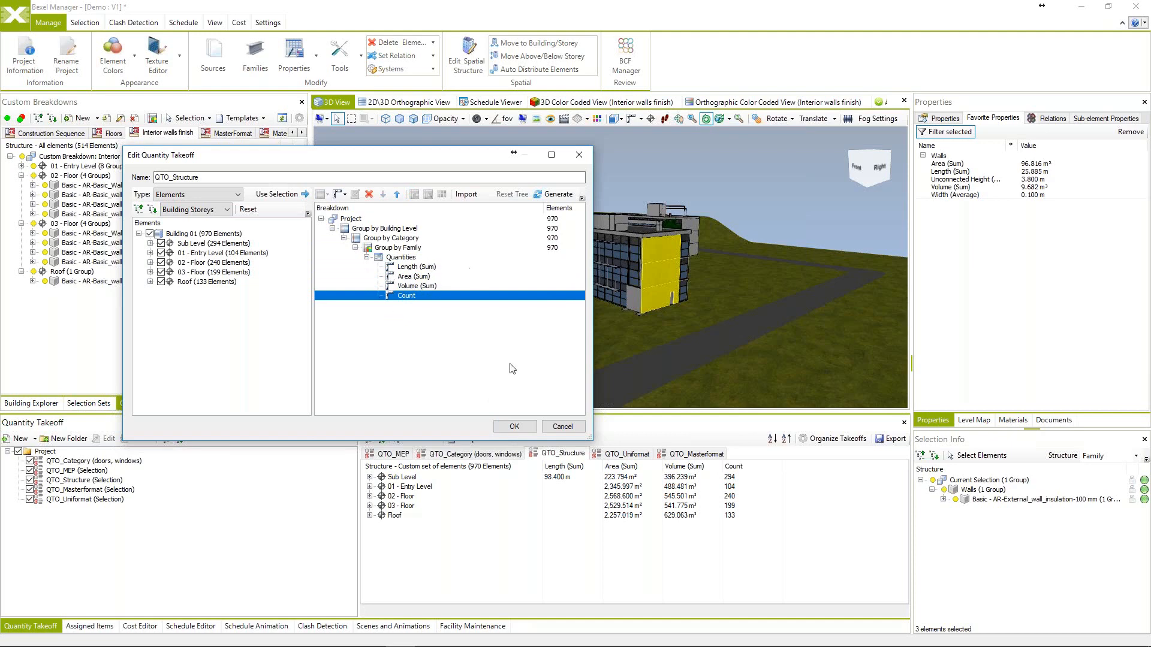
pyautogui.click(515, 427)
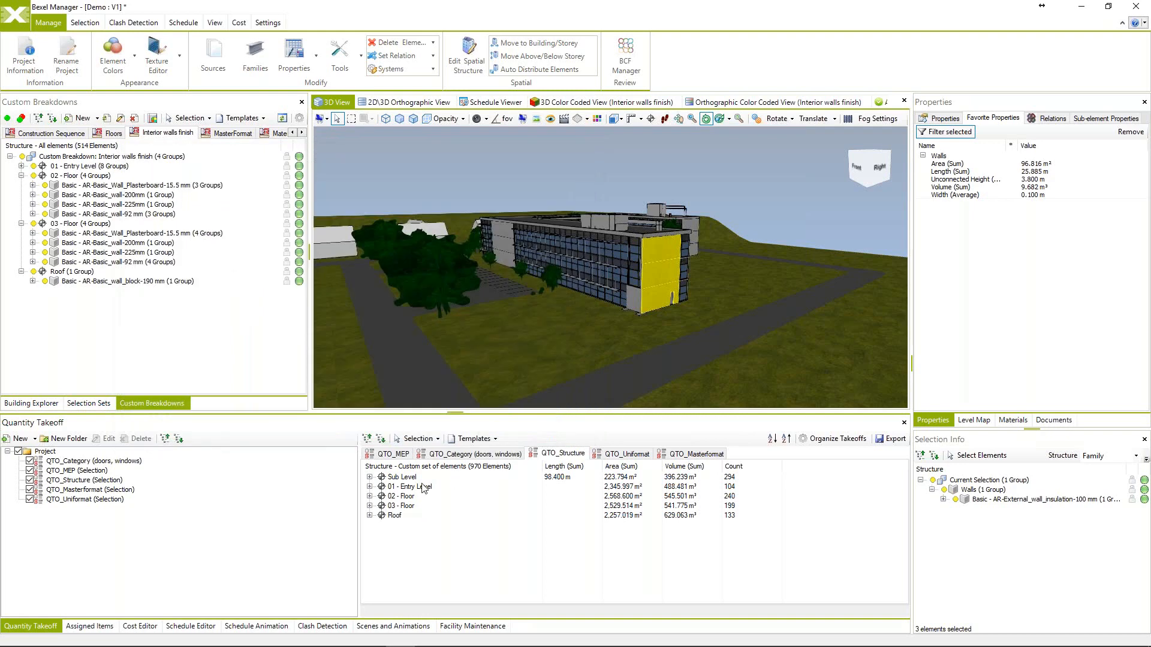
# Expand Sub Level with its Structural Foundations, and 01 - Entry Level, in the QTO_Structure takeoff.
pyautogui.click(369, 477)
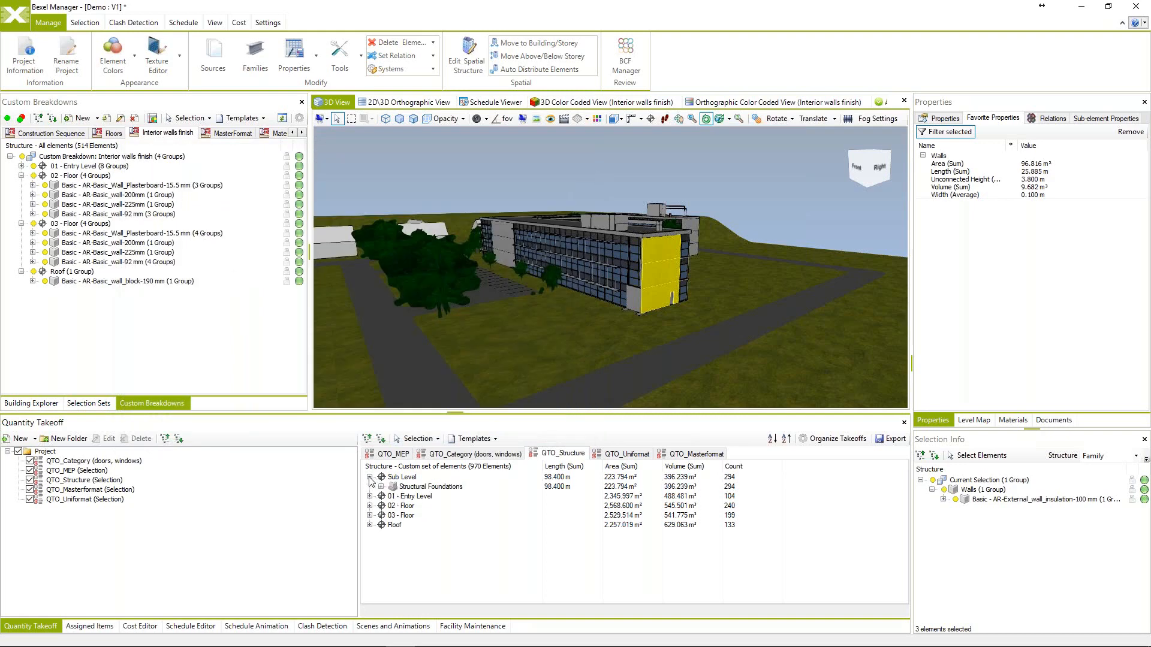
pyautogui.click(381, 487)
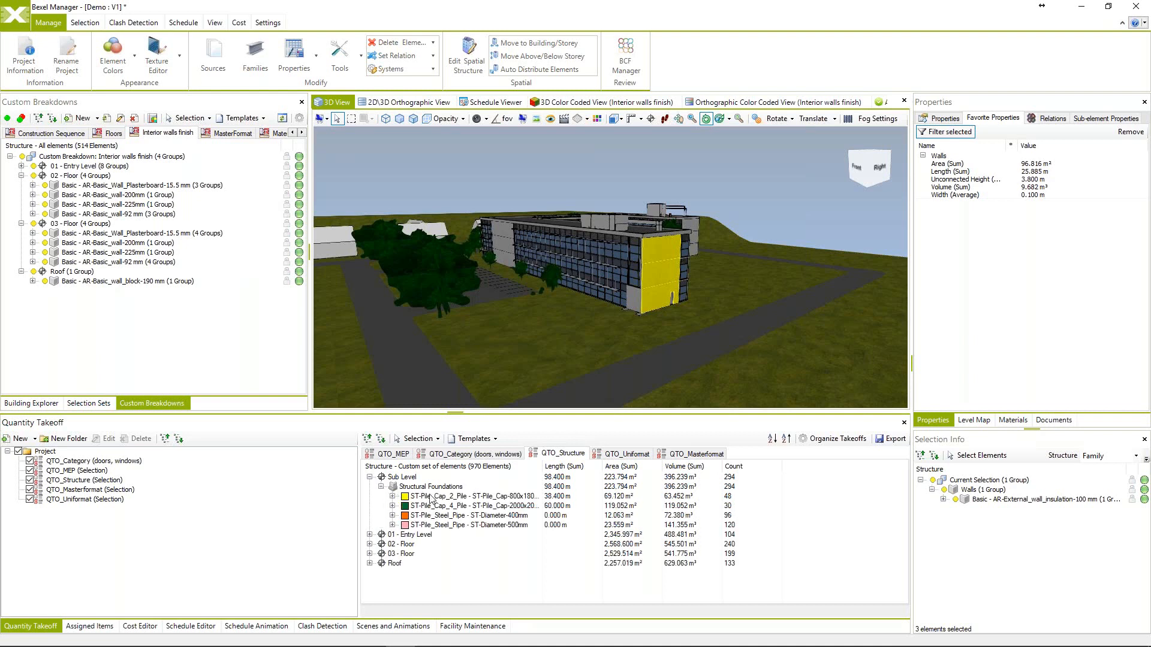
pyautogui.click(370, 535)
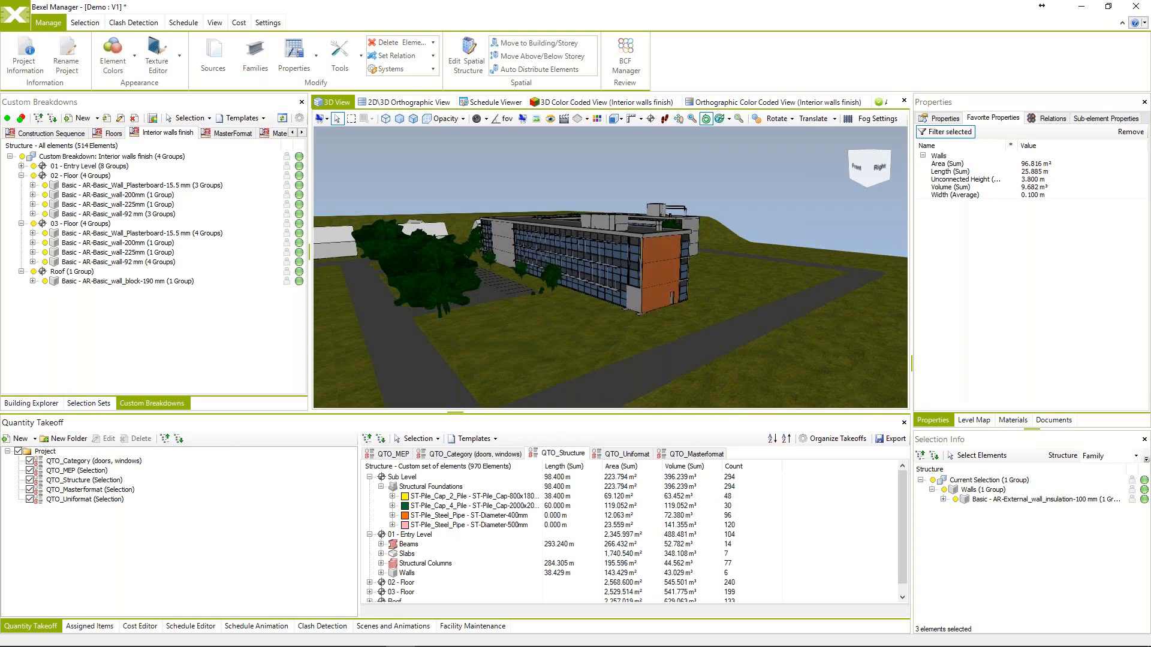
# Select the ST-Pile_Cap_4_Pile group, Structural Foundations and each storey of the takeoff in turn, ending with Sub Level selected.
pyautogui.click(451, 507)
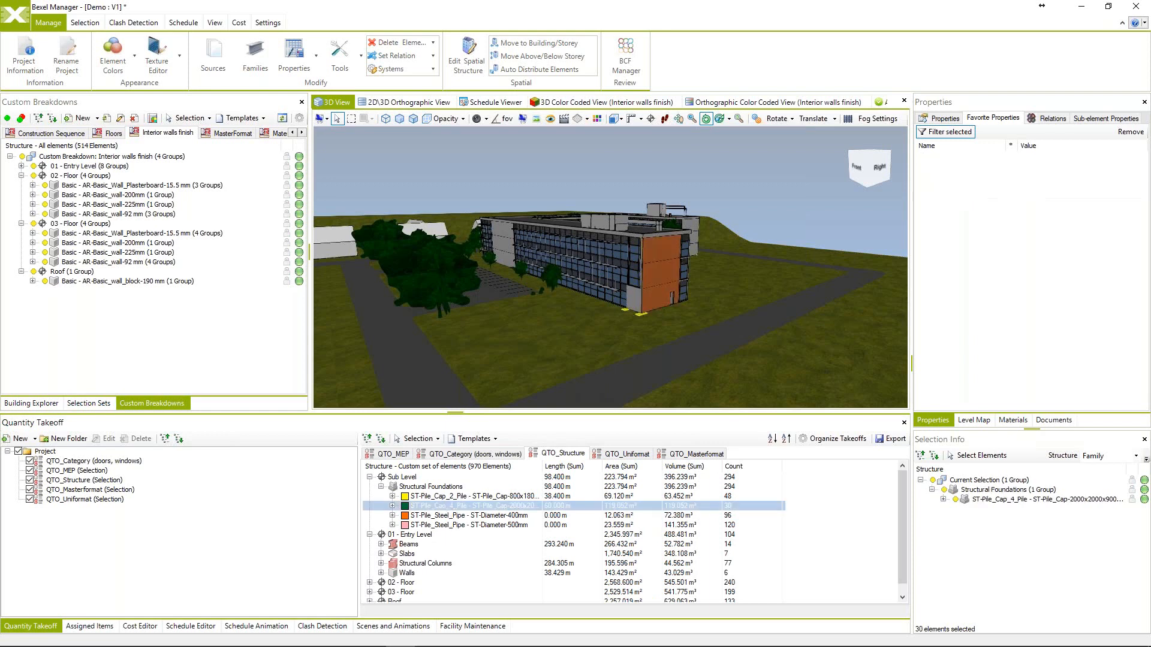
pyautogui.click(440, 487)
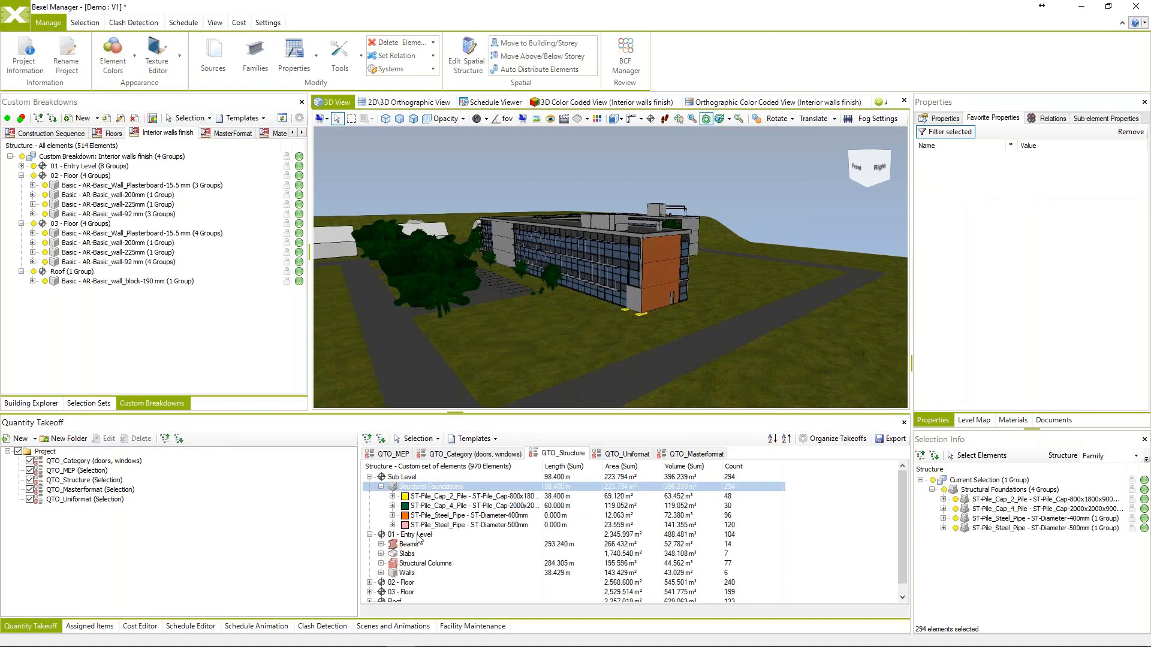
pyautogui.scroll(-1, 410, 563)
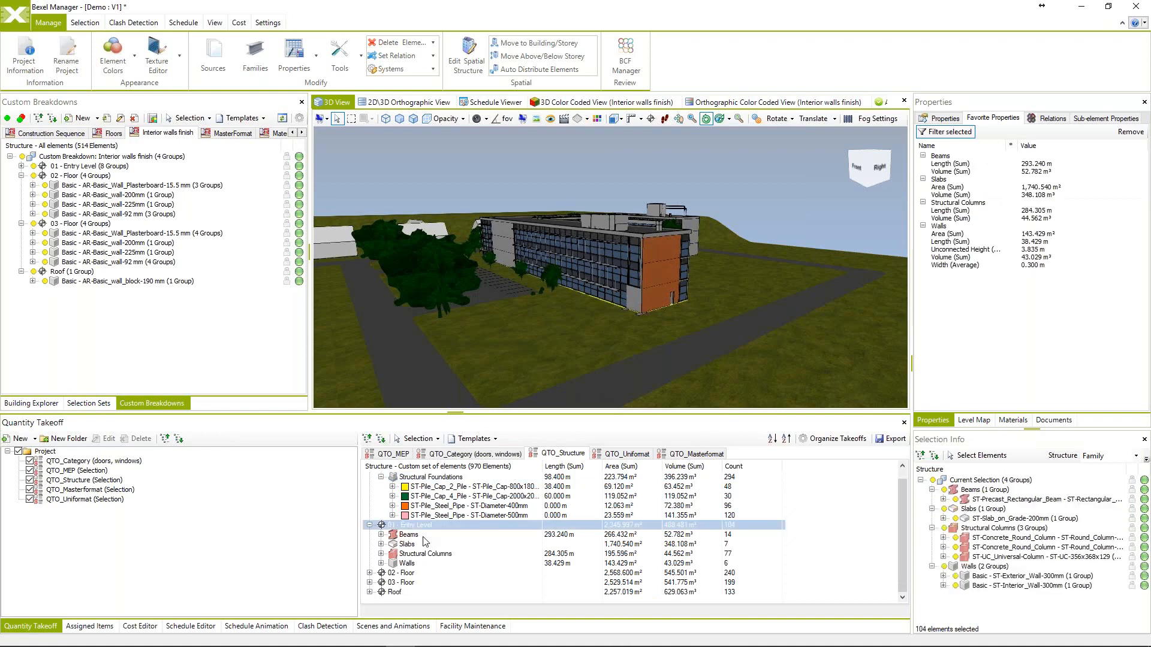
pyautogui.click(411, 574)
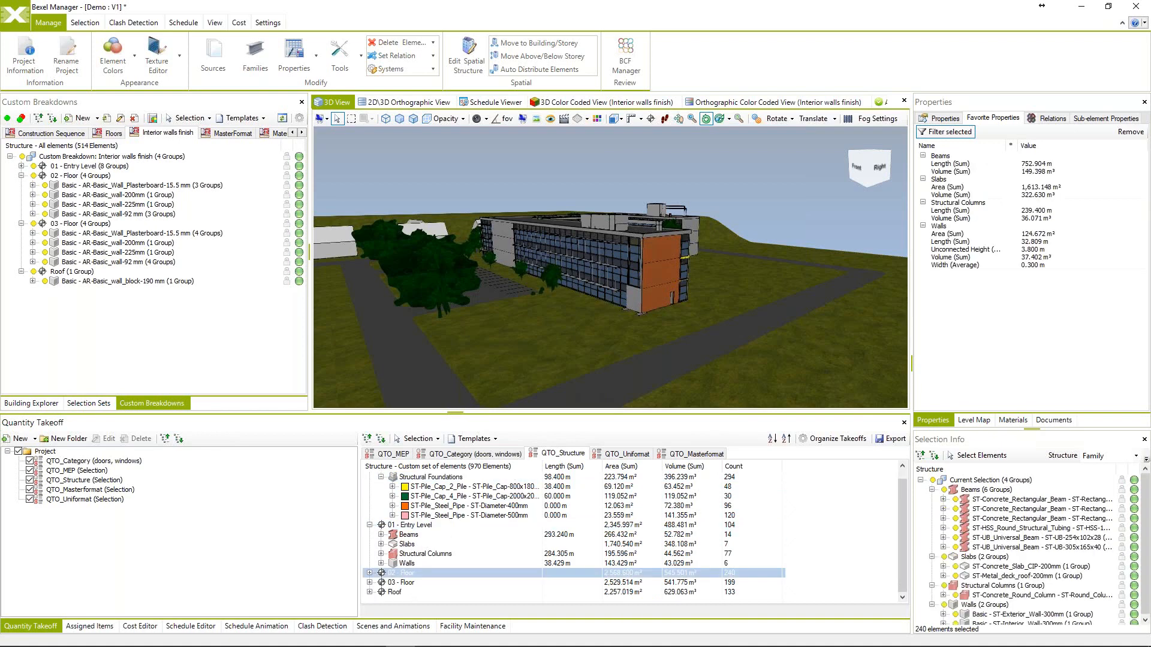
pyautogui.click(409, 585)
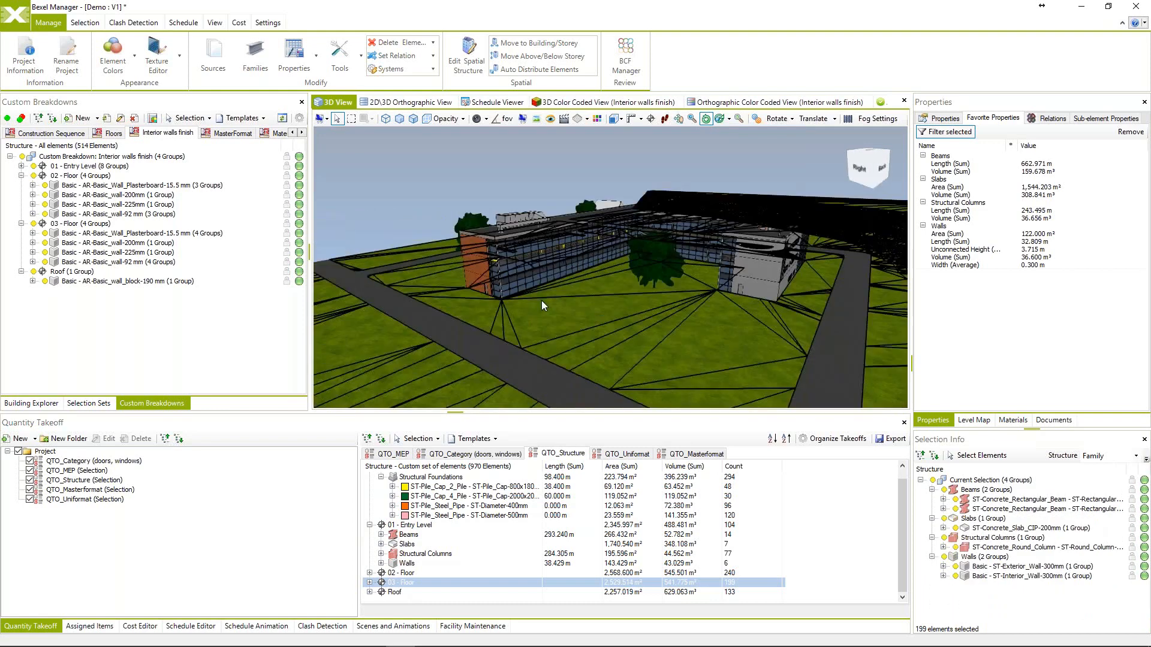
pyautogui.click(397, 592)
pyautogui.scroll(1, 451, 516)
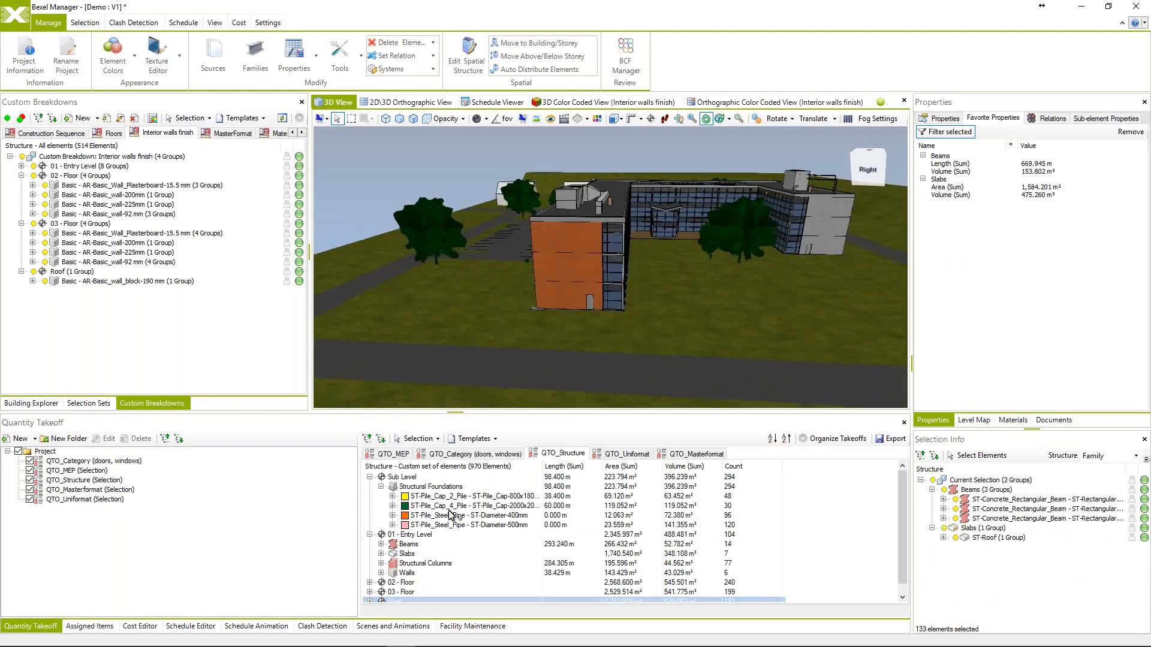
pyautogui.click(417, 477)
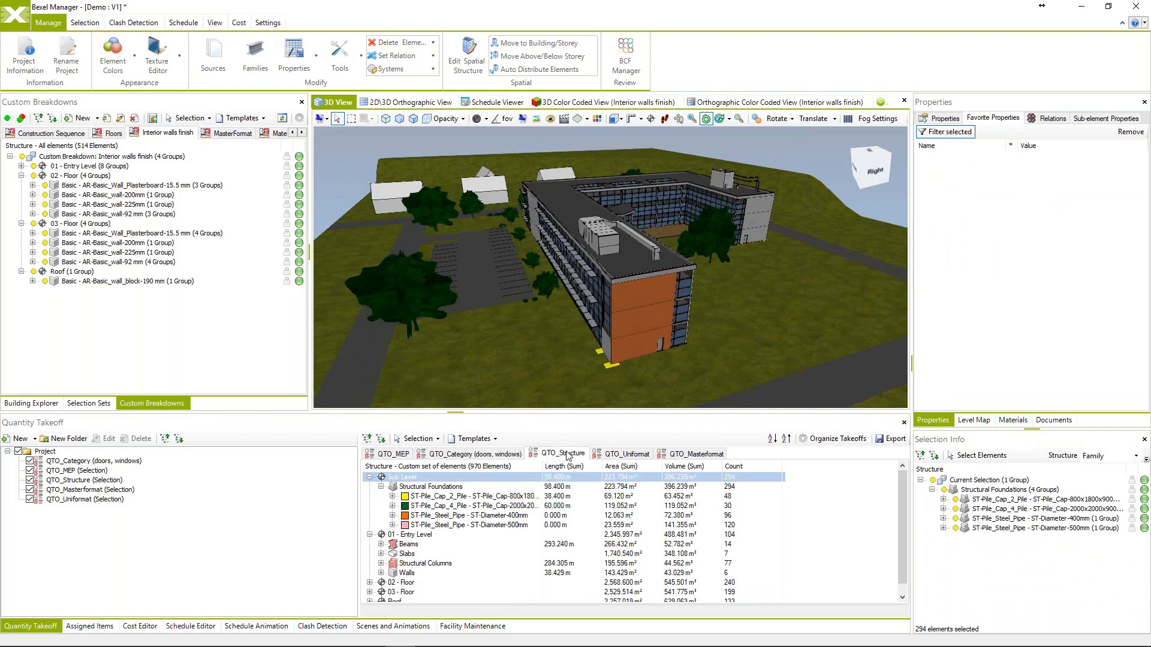
# Show the 3D Color Coded View and set its viewer mode to Quantity Takeoffs.
pyautogui.click(581, 105)
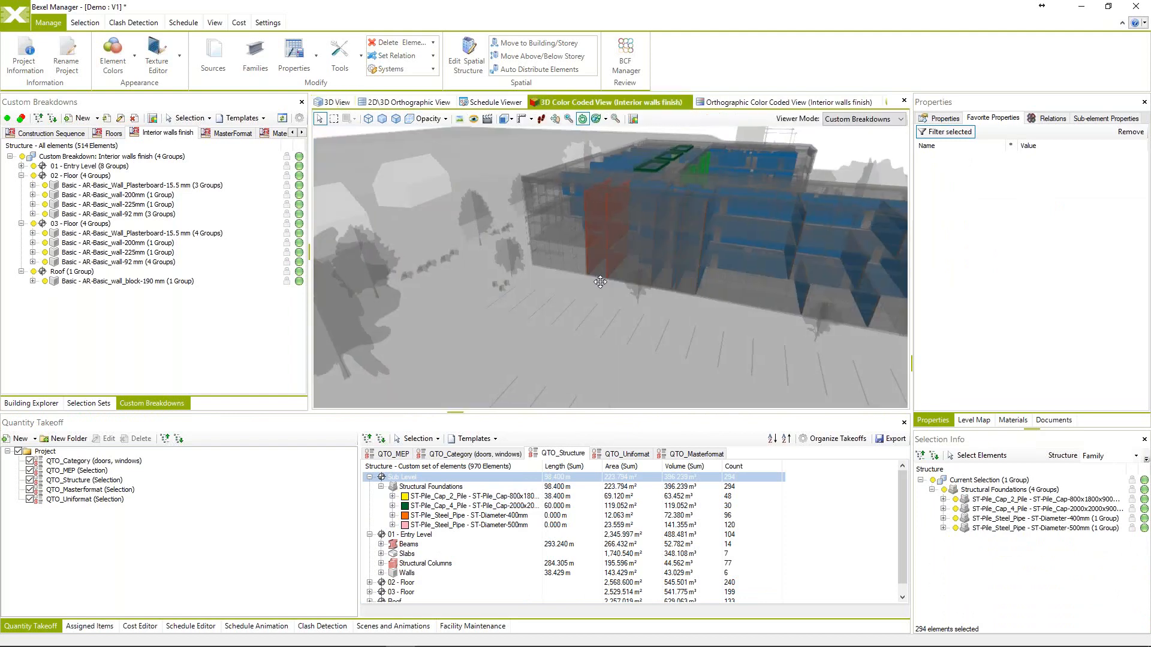
pyautogui.moveTo(600, 282); pyautogui.dragTo(524, 225)
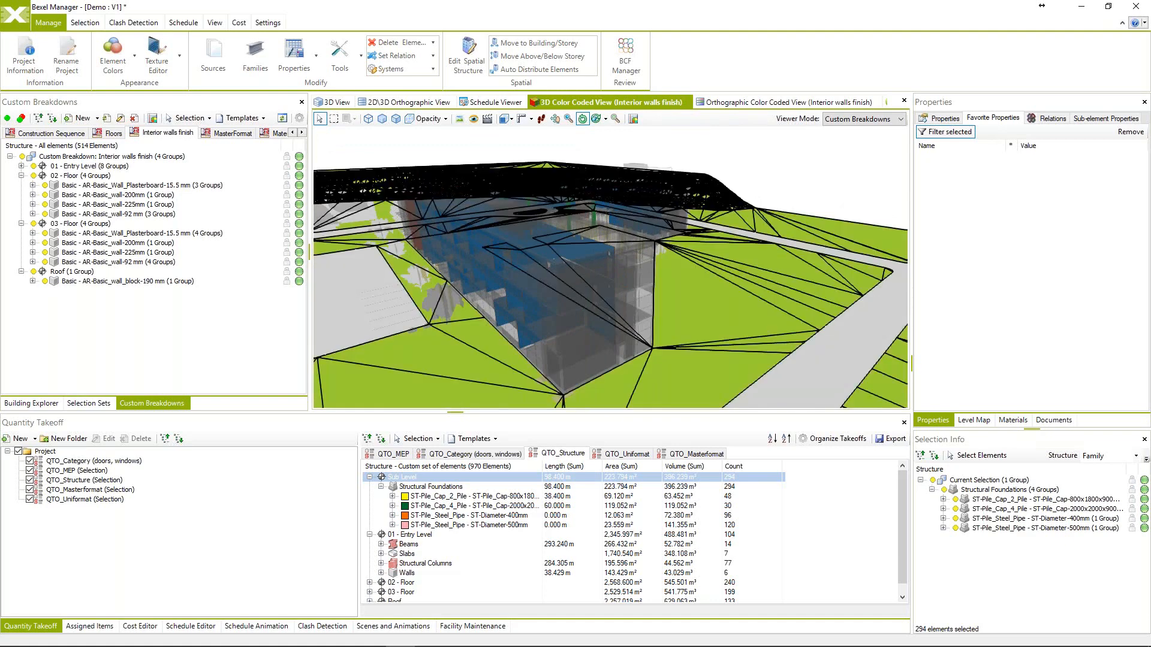
pyautogui.moveTo(527, 228); pyautogui.dragTo(563, 246)
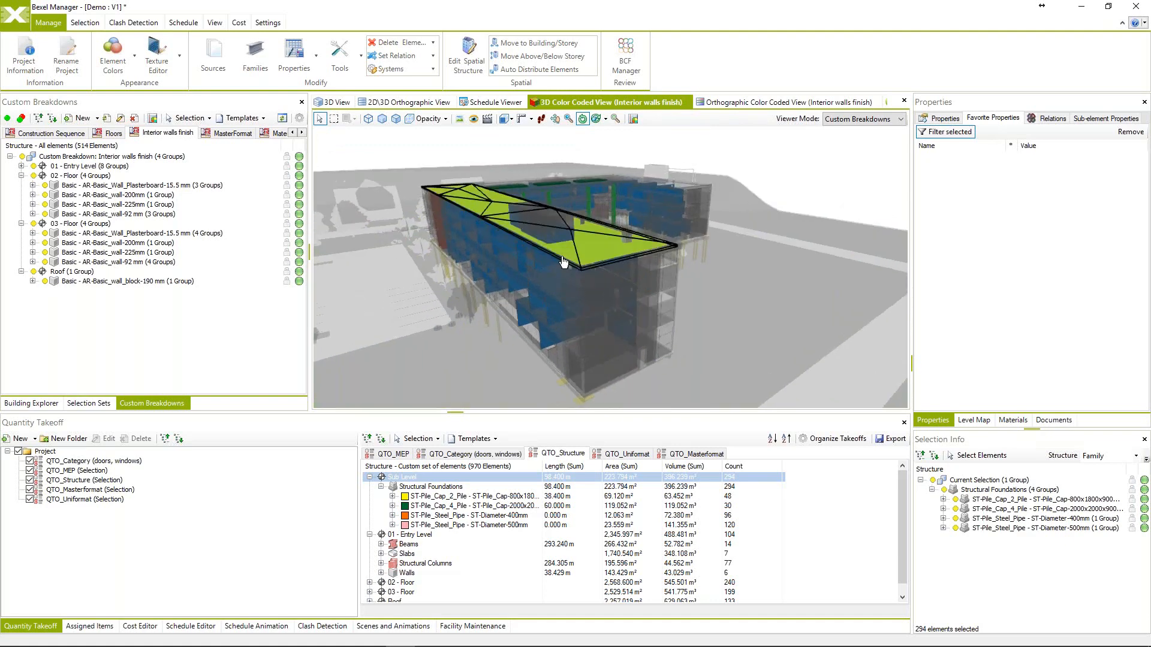
pyautogui.moveTo(588, 261); pyautogui.dragTo(570, 247, button='middle')
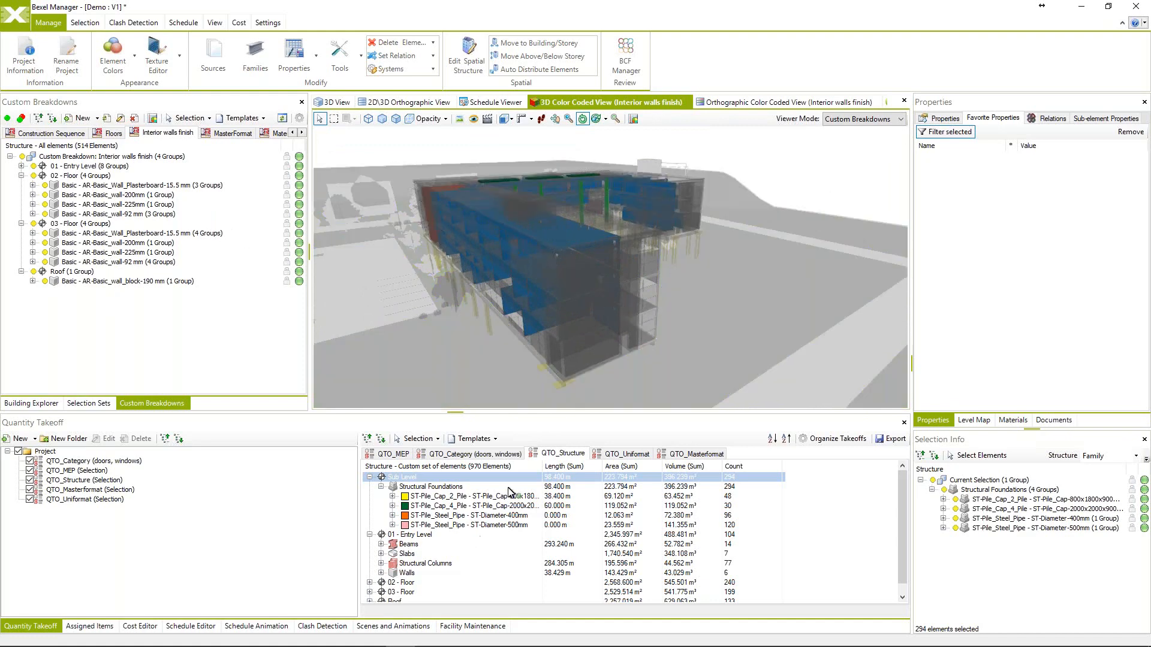
pyautogui.click(902, 119)
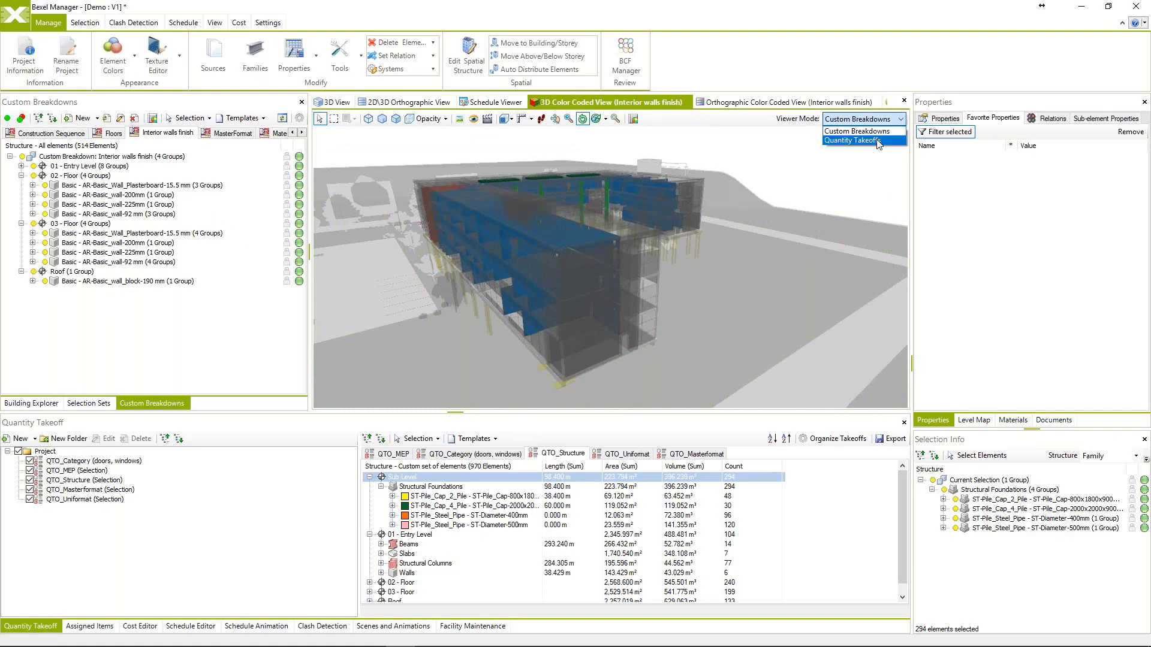
pyautogui.click(877, 140)
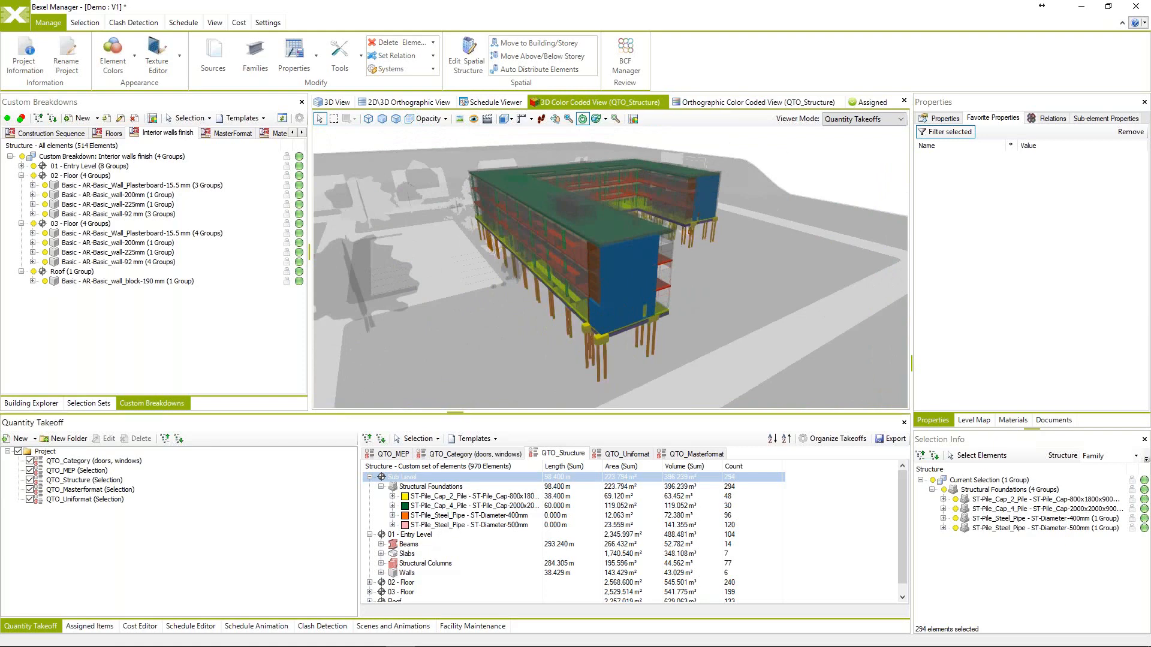
# Select the ST-Pile_Cap_2_Pile group and isolate the takeoff's elements in the color coded view to examine the structure.
pyautogui.click(448, 515)
pyautogui.click(452, 496)
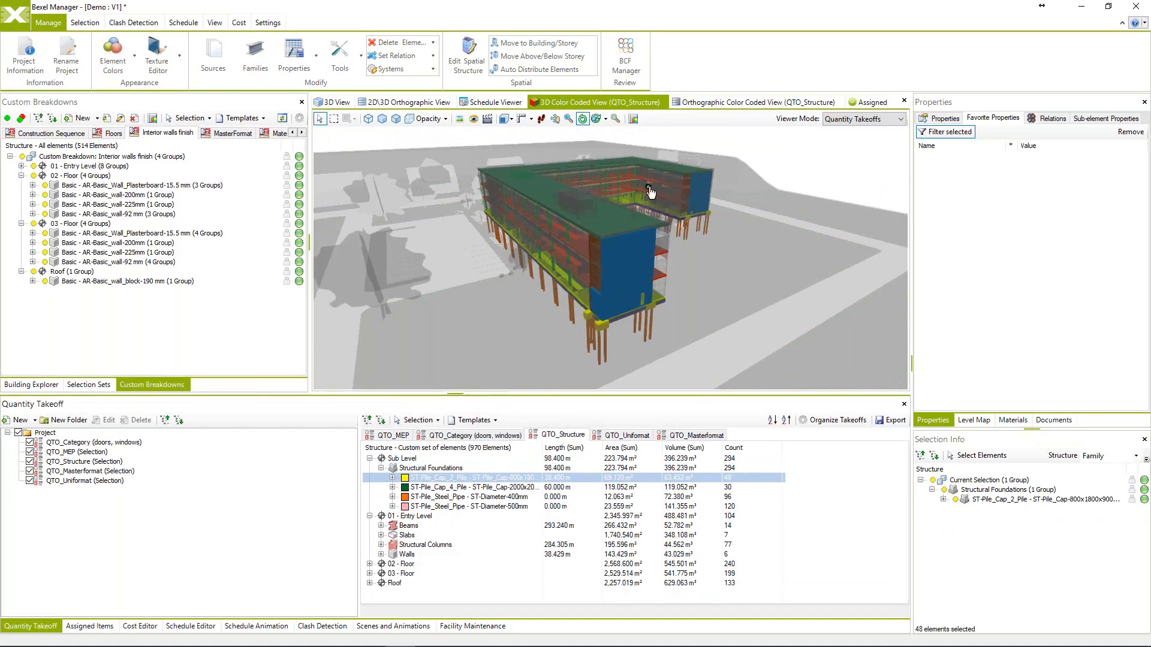
pyautogui.click(632, 119)
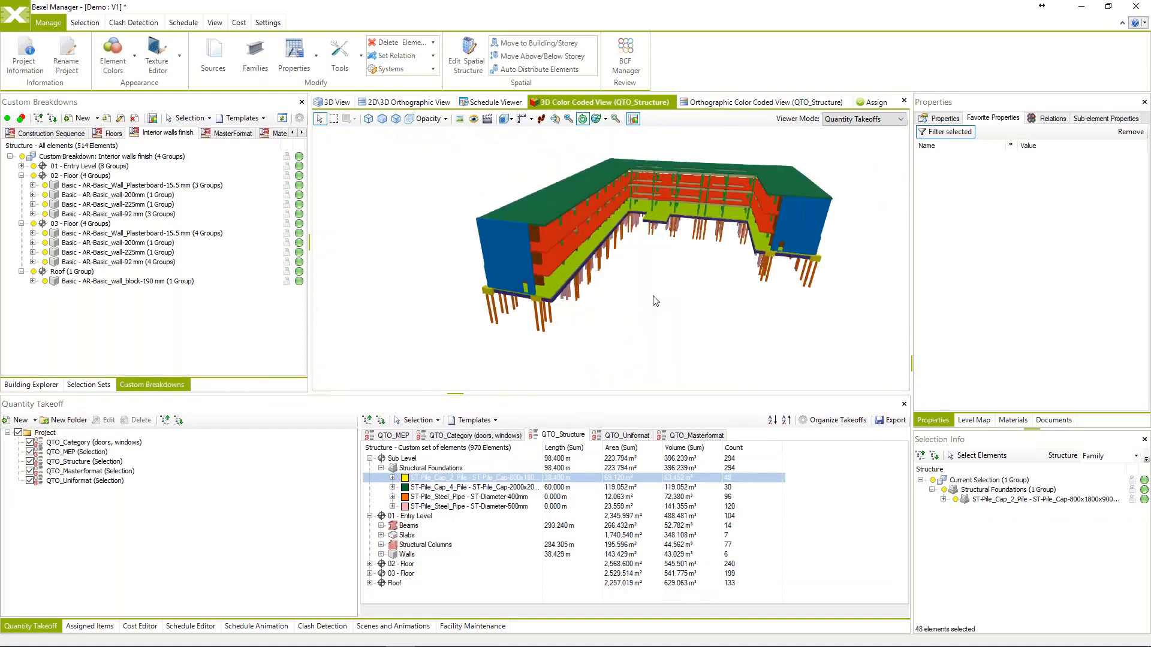
pyautogui.moveTo(653, 296); pyautogui.dragTo(665, 317)
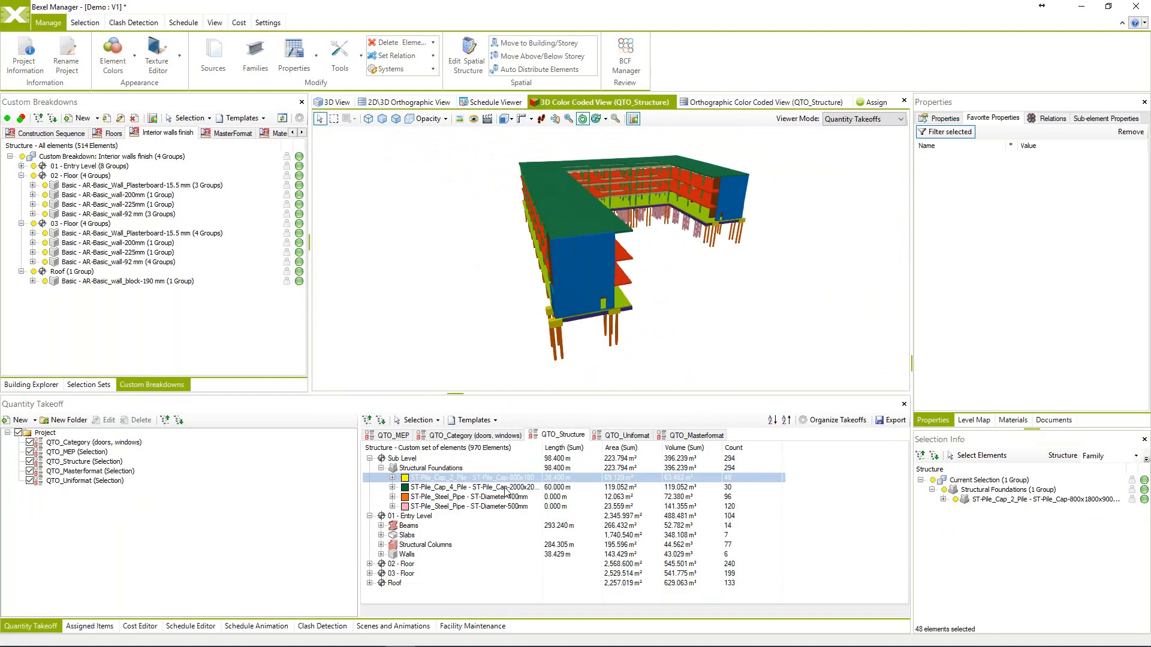
# Select the steel pipe piles and the entry level's slabs and walls in turn, and show the neutral surrounding elements again.
pyautogui.click(446, 499)
pyautogui.click(446, 507)
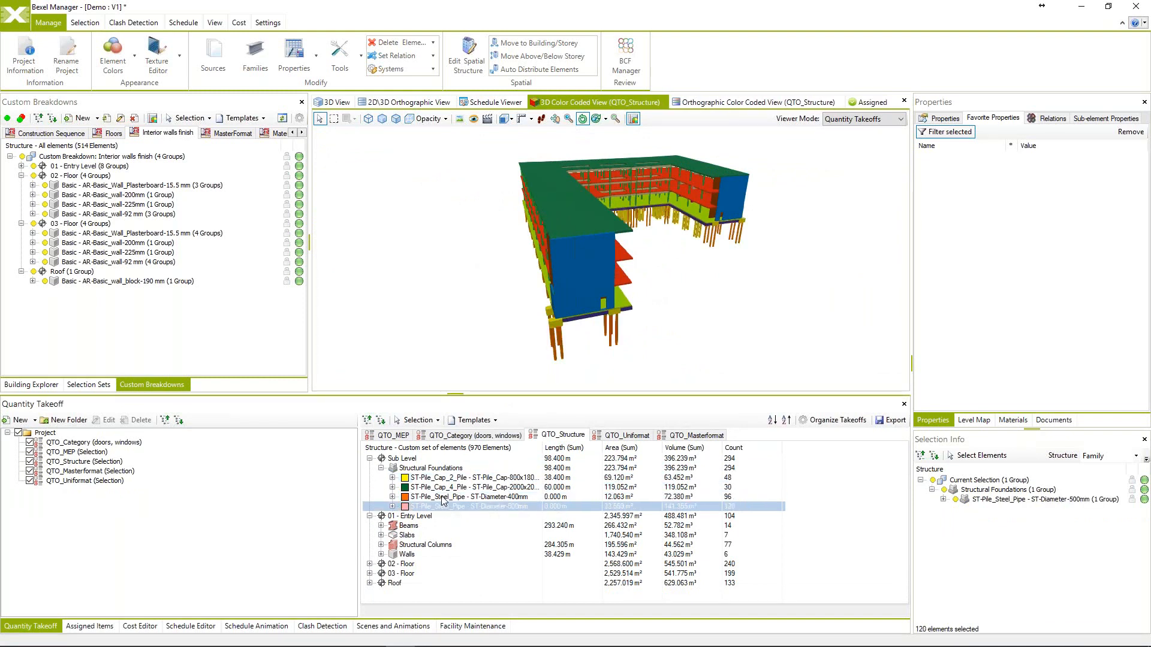
pyautogui.click(436, 469)
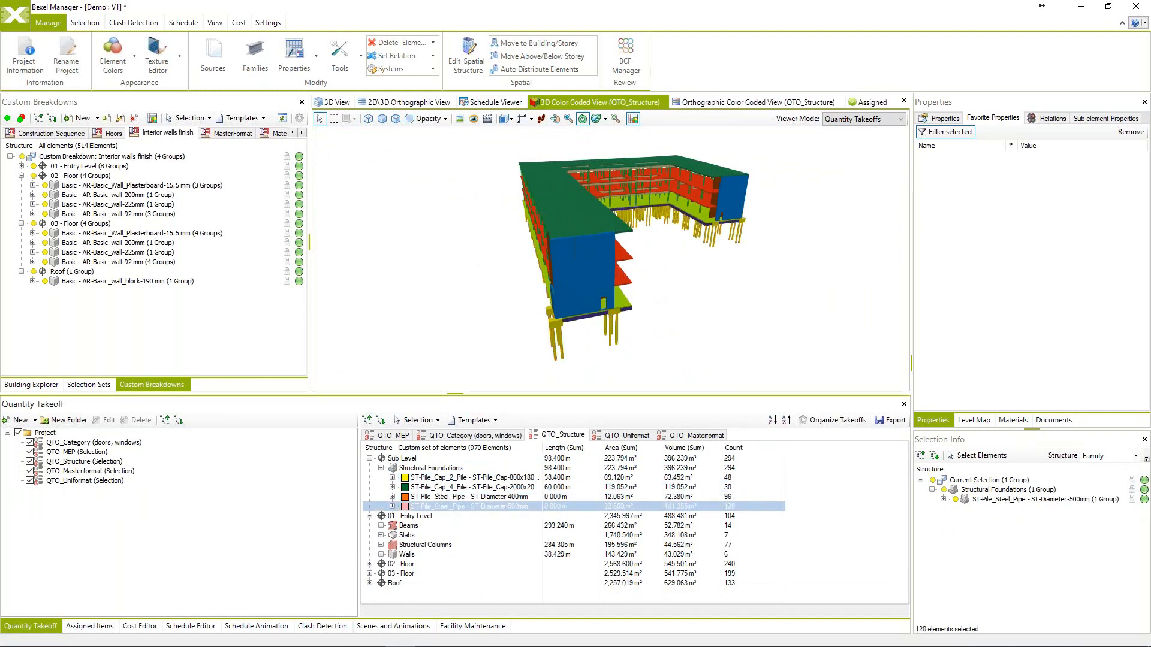
pyautogui.click(407, 535)
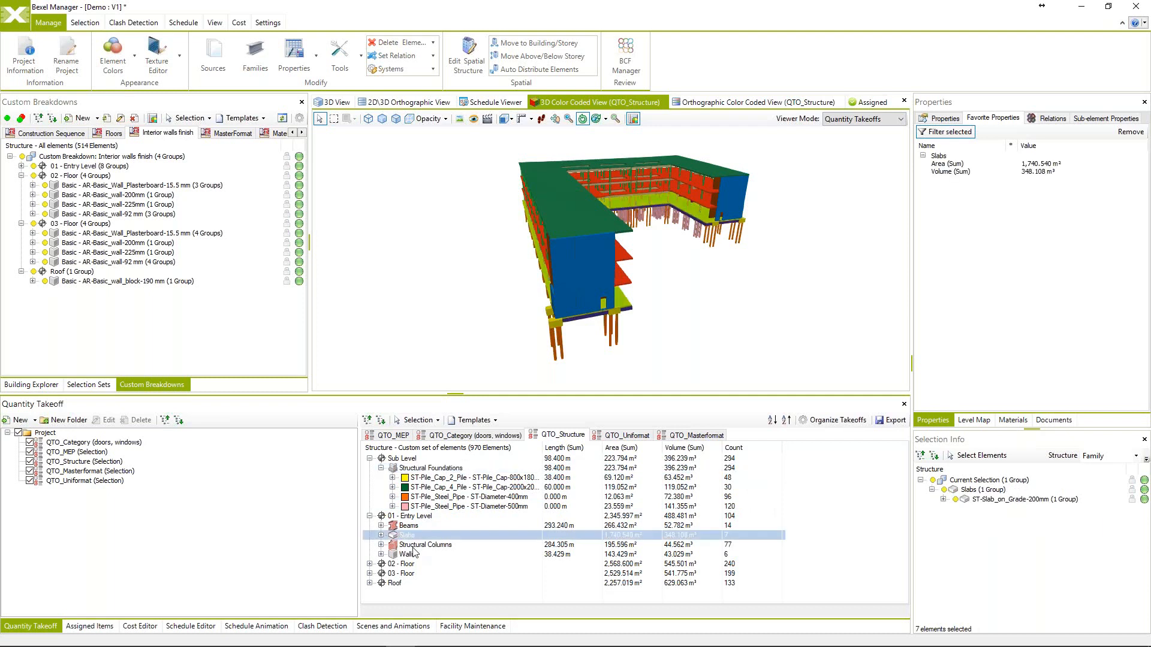
pyautogui.click(410, 554)
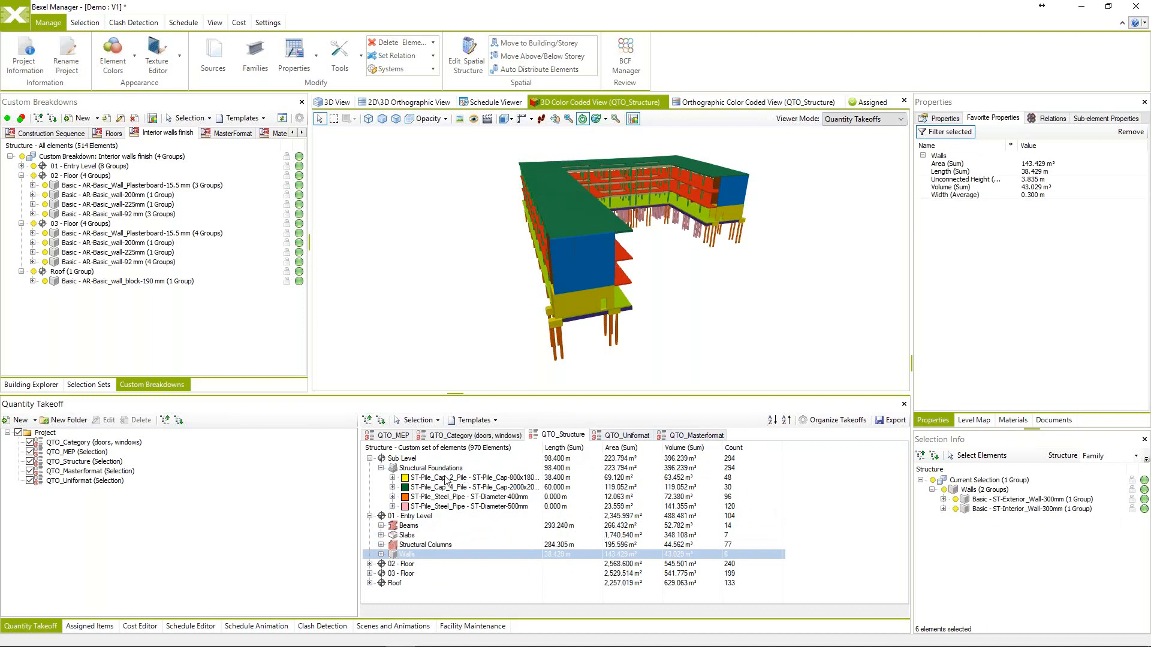
pyautogui.click(633, 118)
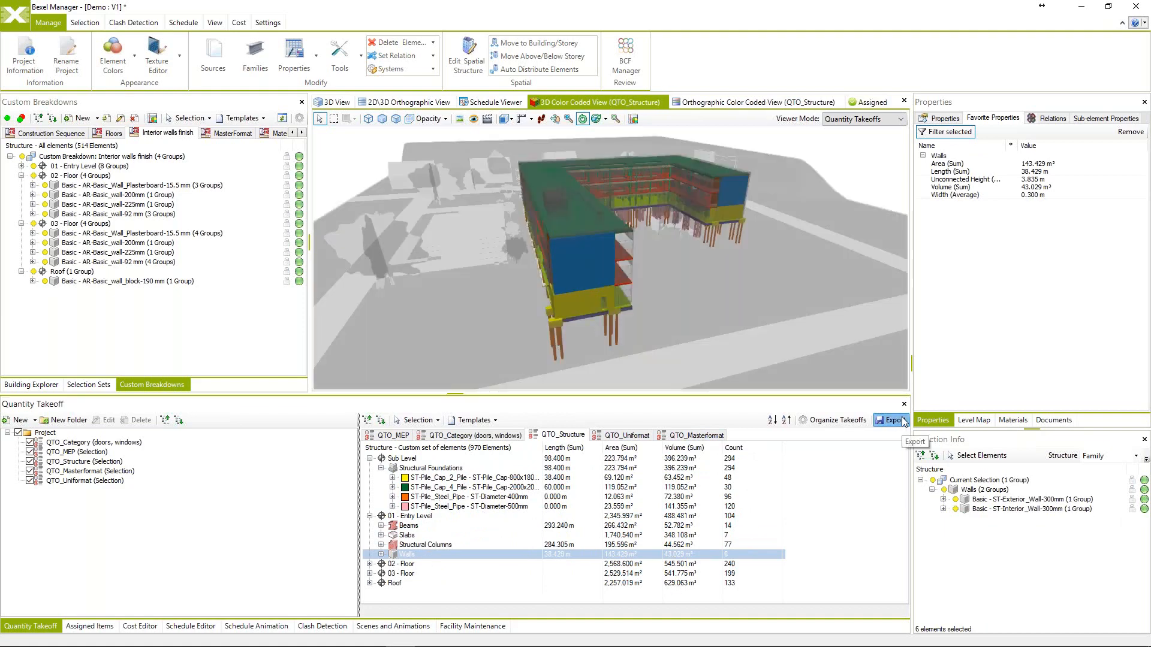
# Review the export options for the quantity takeoff report and close them without exporting.
pyautogui.click(891, 420)
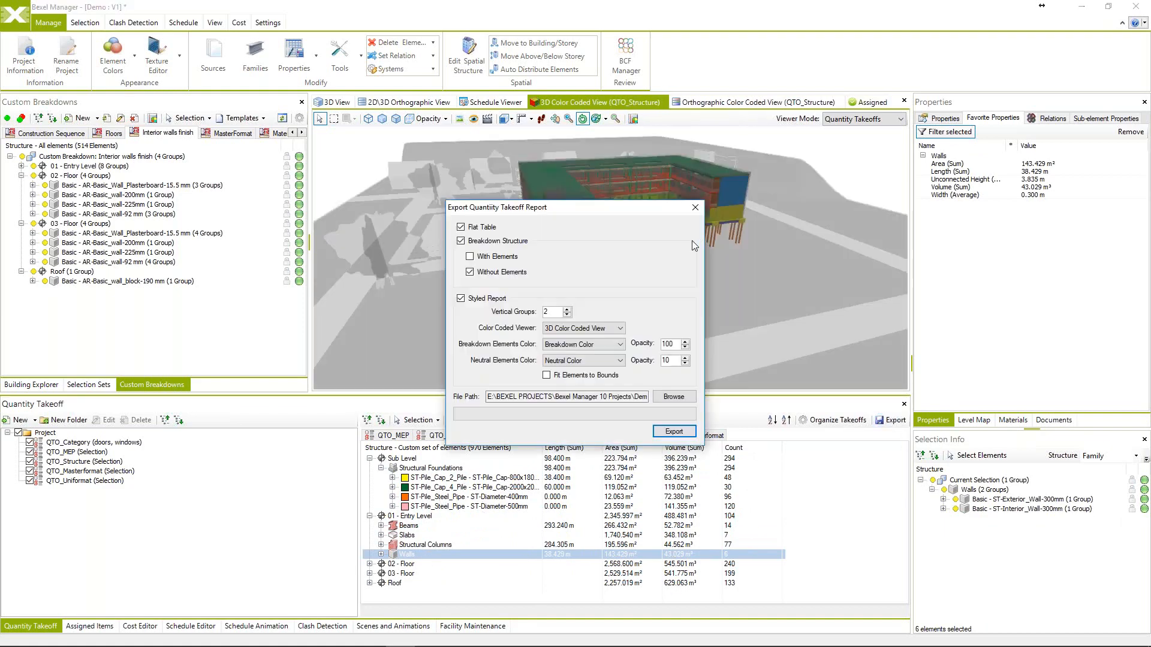
pyautogui.click(694, 209)
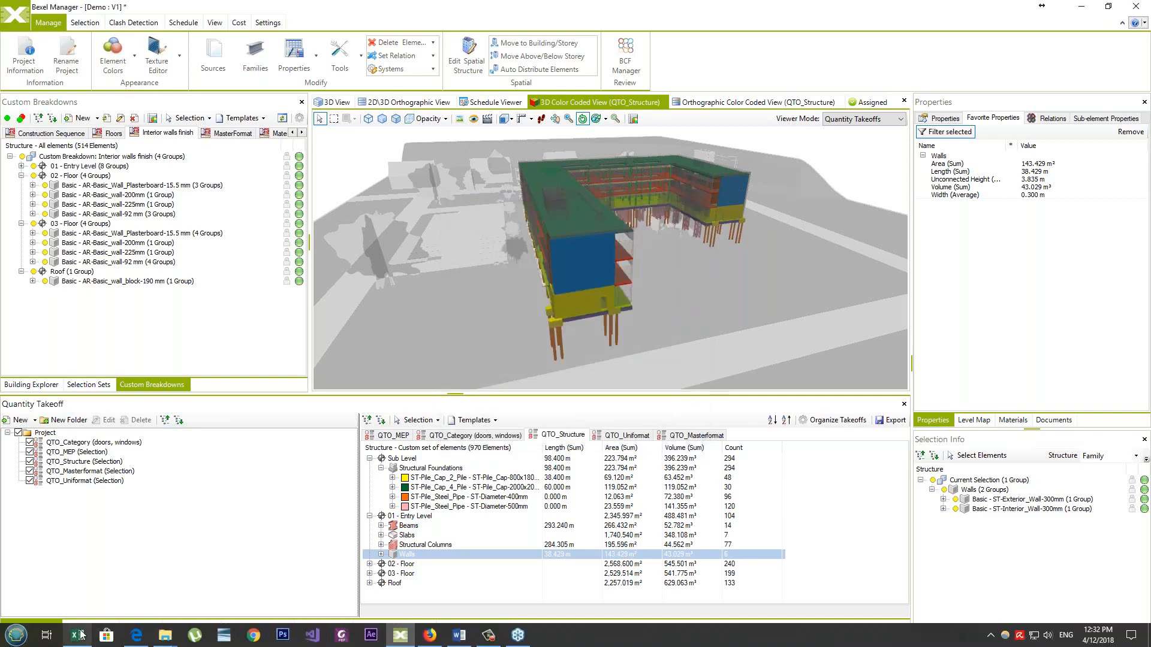
# Switch to the QTO Report - QTO_Structure.xlsx workbook in Excel and examine the images and quantities on the Styled_Report sheet.
pyautogui.click(78, 635)
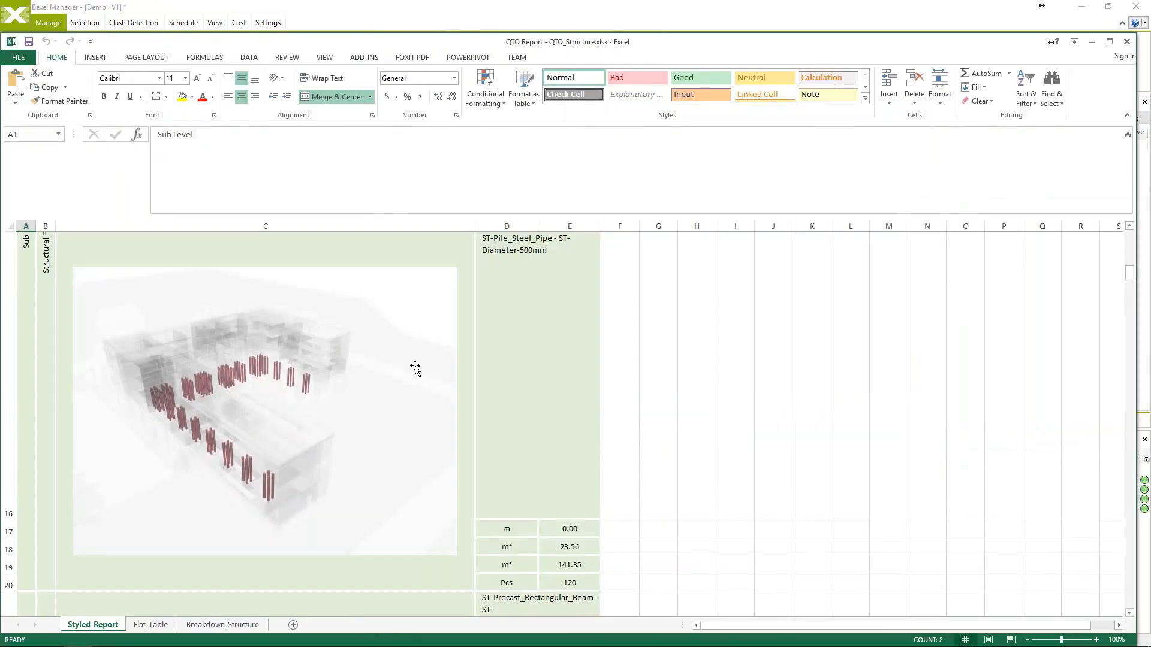
pyautogui.scroll(-3, 415, 368)
pyautogui.scroll(4, 423, 368)
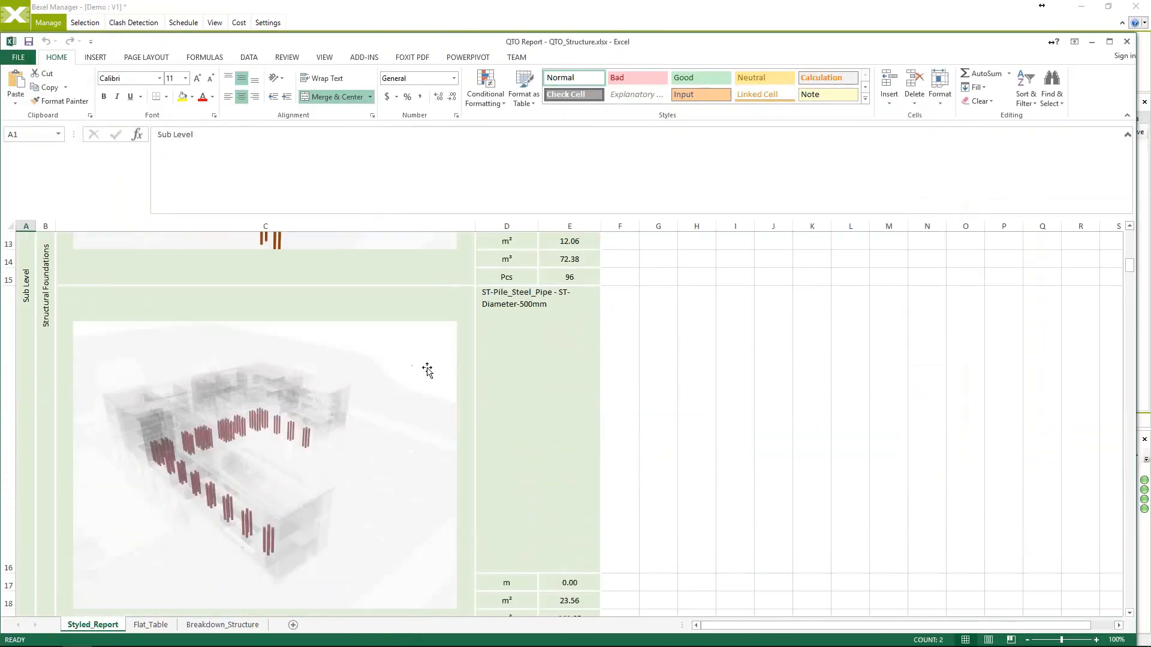
pyautogui.scroll(-3, 392, 368)
pyautogui.scroll(-4, 387, 352)
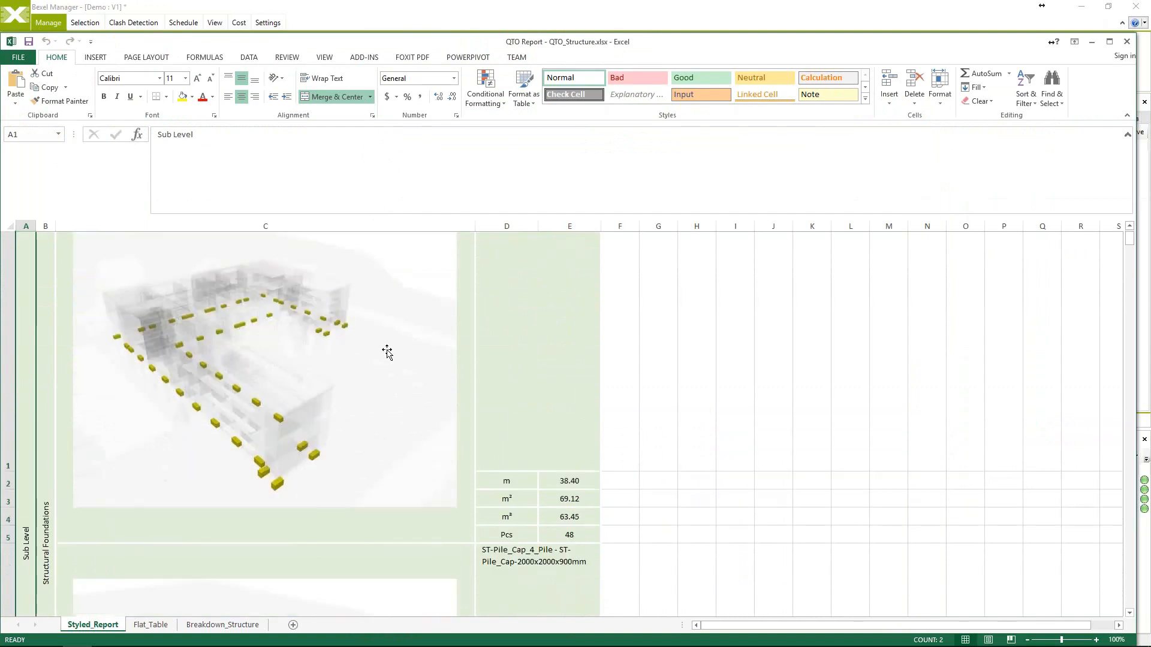
pyautogui.scroll(-3, 386, 352)
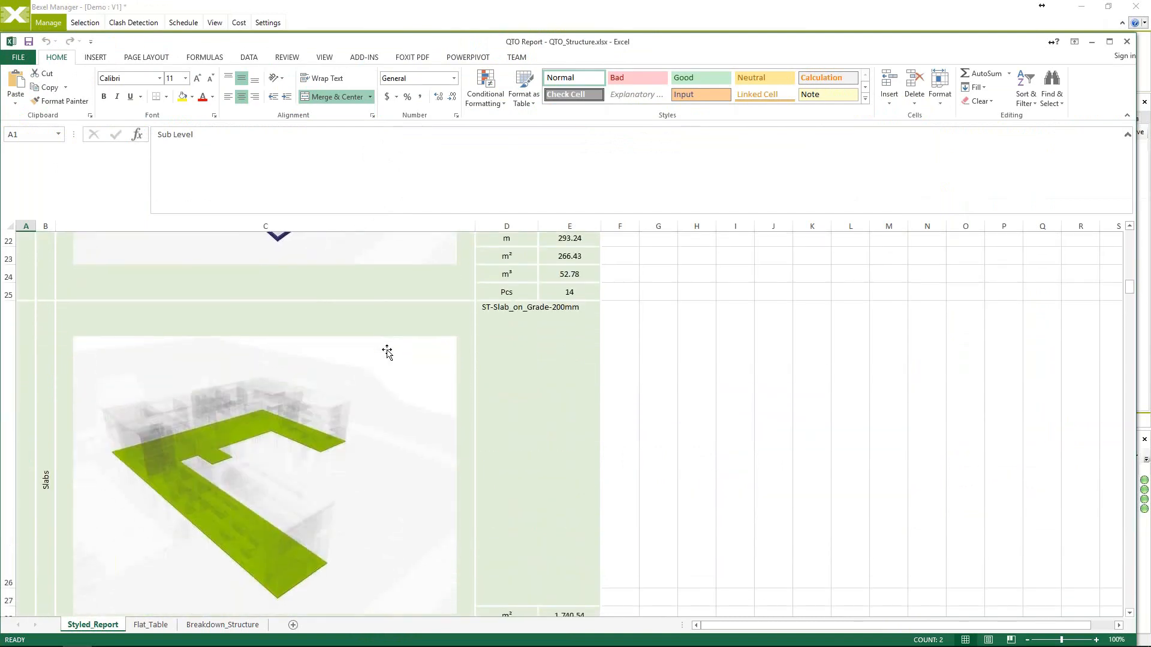
# Examine the images and quantities of the slabs, columns and beams further down the Styled_Report sheet.
pyautogui.scroll(-4, 387, 353)
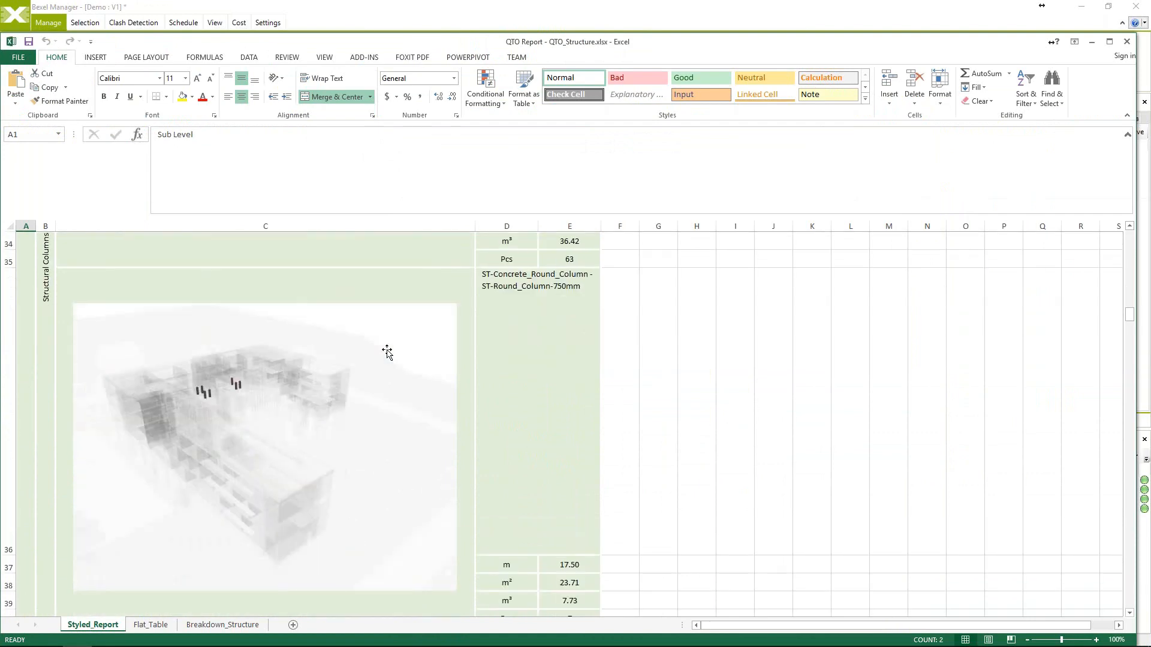
pyautogui.scroll(-4, 386, 352)
pyautogui.scroll(-20, 387, 352)
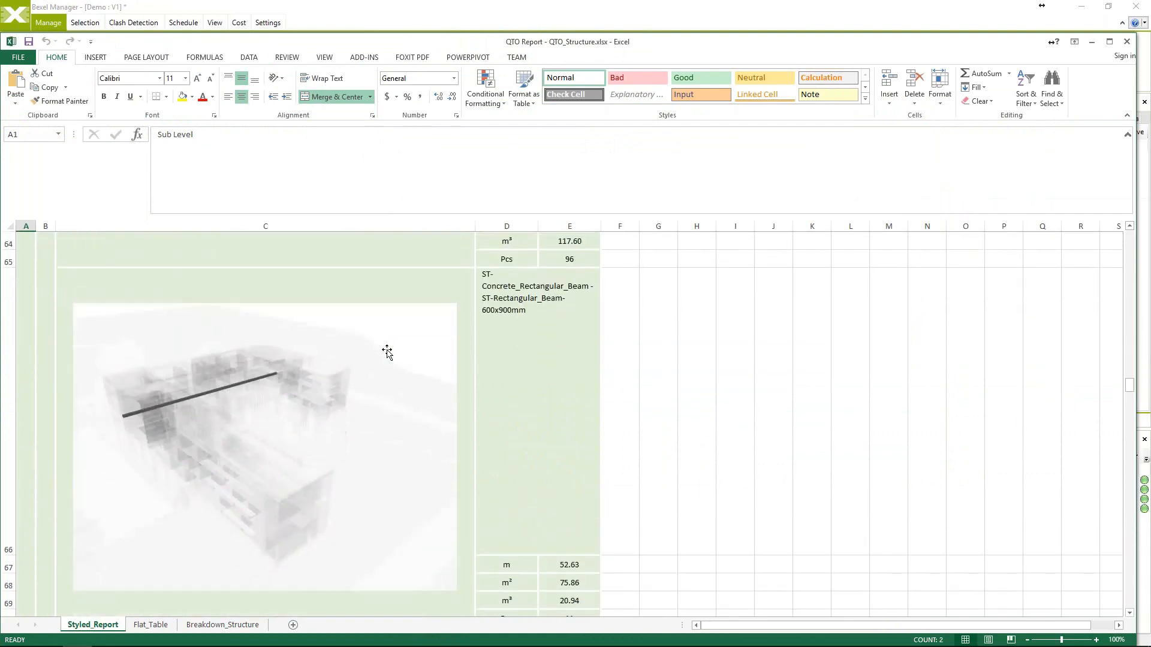
pyautogui.scroll(-2, 387, 353)
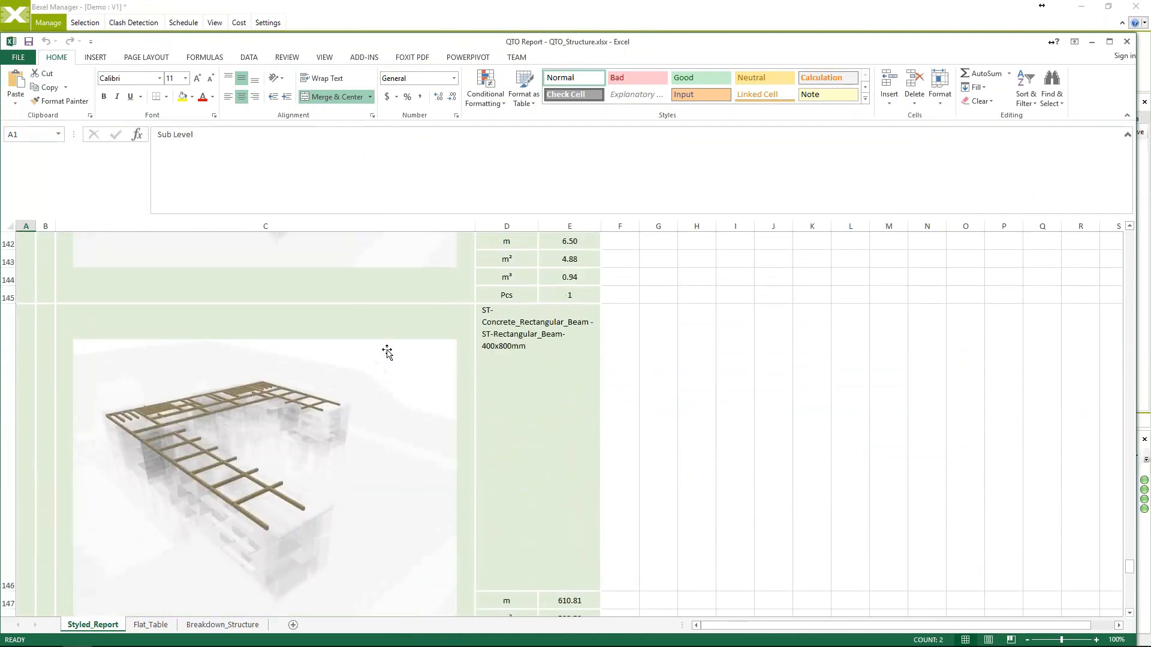
pyautogui.scroll(-12, 398, 341)
pyautogui.scroll(3, 194, 541)
pyautogui.scroll(5, 195, 541)
# Review the Flat_Table and Breakdown_Structure sheets of the report and close the workbook to return to Bexel Manager.
pyautogui.click(151, 625)
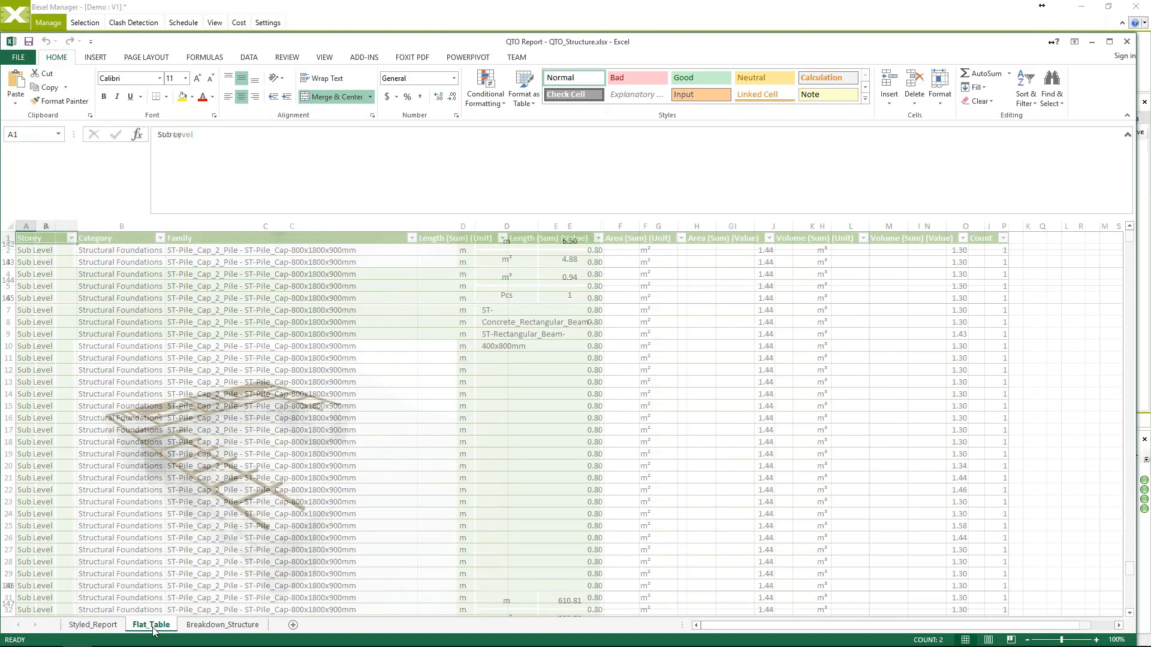
pyautogui.click(222, 626)
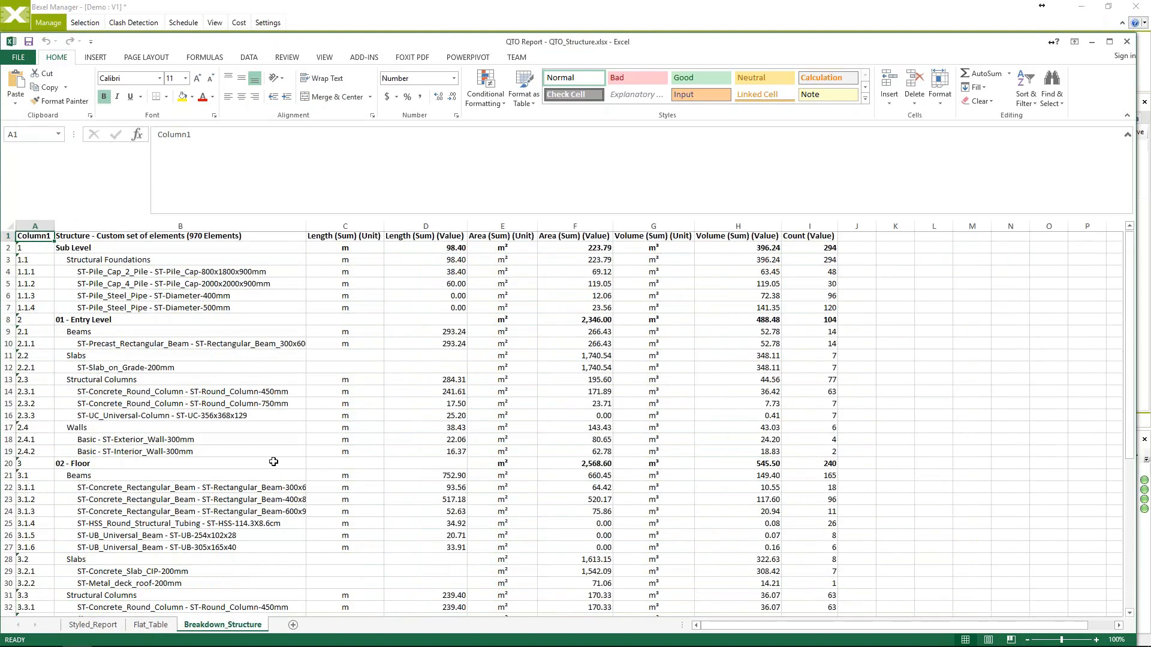
pyautogui.click(151, 625)
pyautogui.click(223, 625)
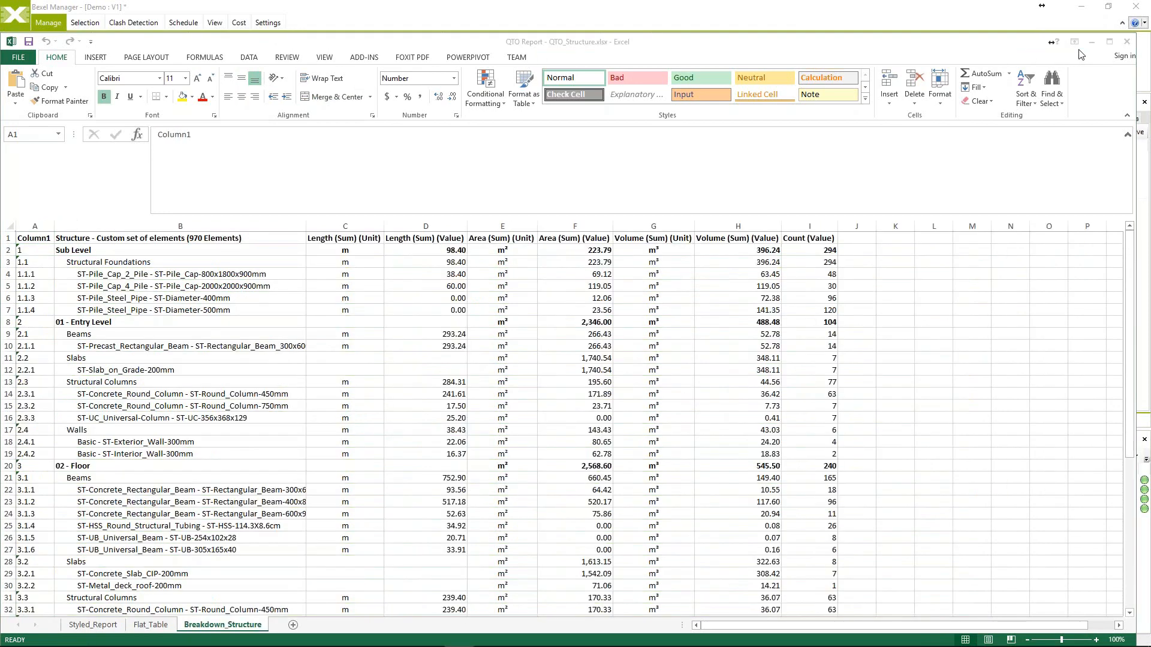
pyautogui.click(1126, 45)
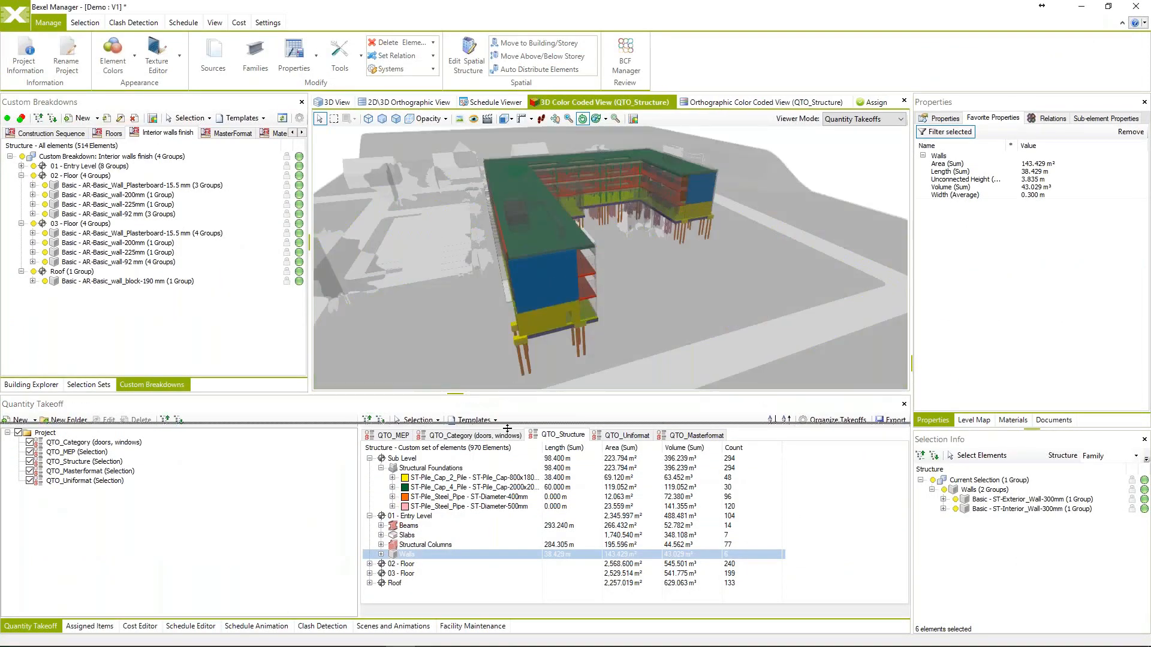
# Enlarge the color coded 3D view by shrinking the Quantity Takeoff area, and examine the structure and its piles from low angles.
pyautogui.moveTo(454, 394); pyautogui.dragTo(453, 449)
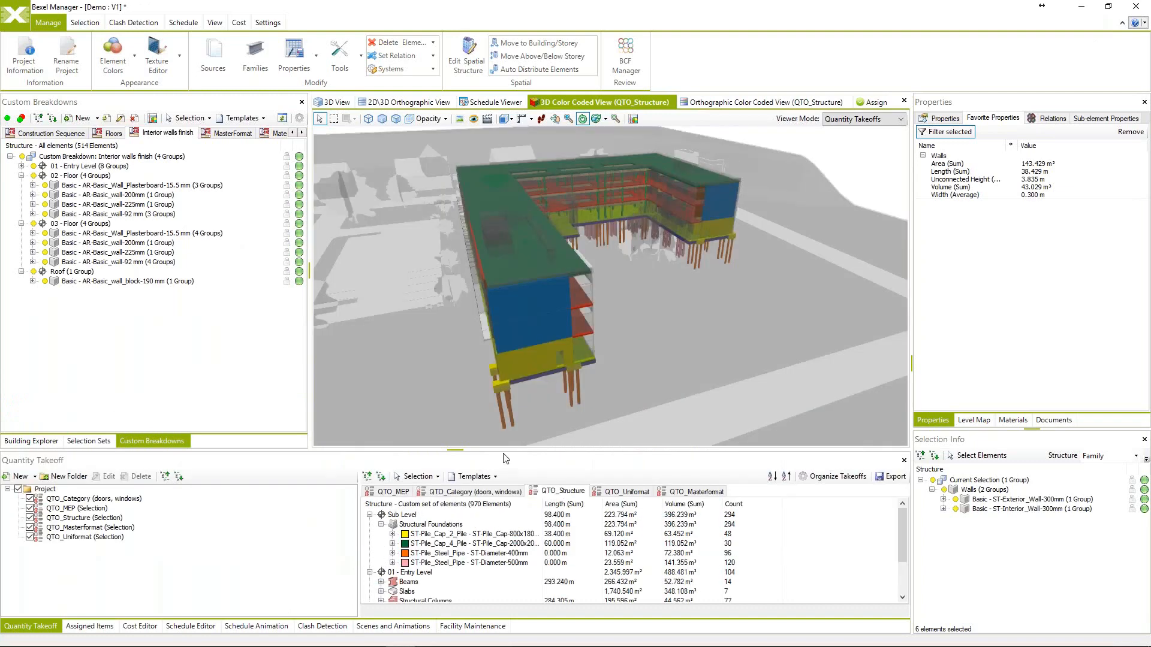
pyautogui.moveTo(555, 373); pyautogui.dragTo(548, 300, button='middle')
pyautogui.moveTo(567, 375); pyautogui.dragTo(536, 353)
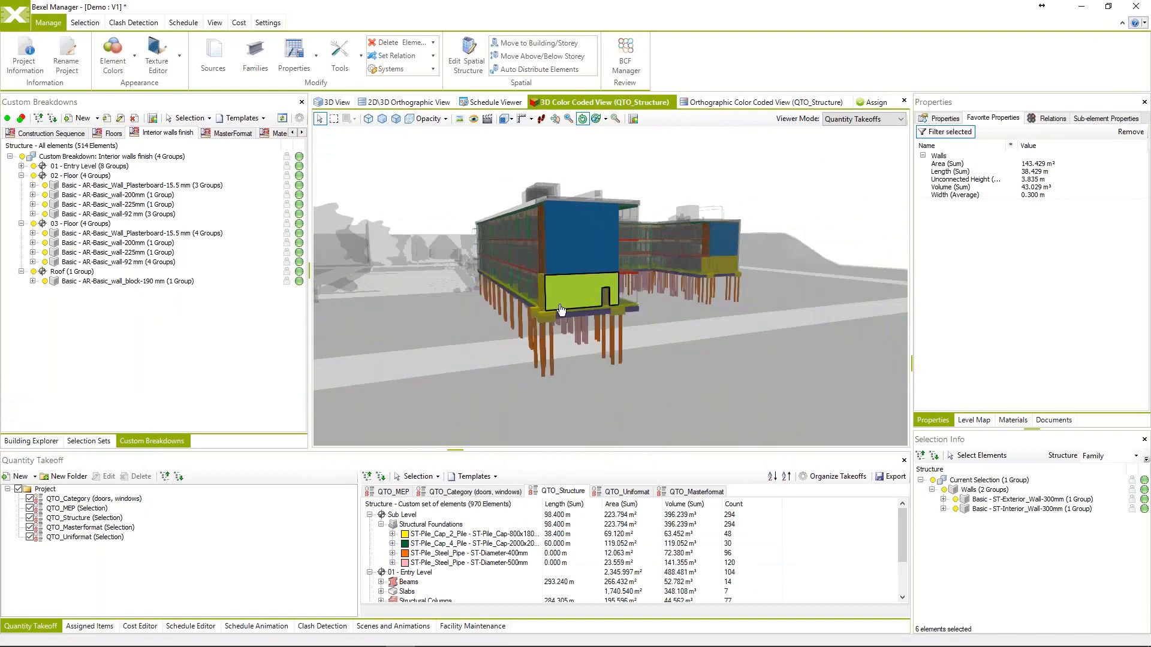
pyautogui.moveTo(579, 309); pyautogui.dragTo(573, 304)
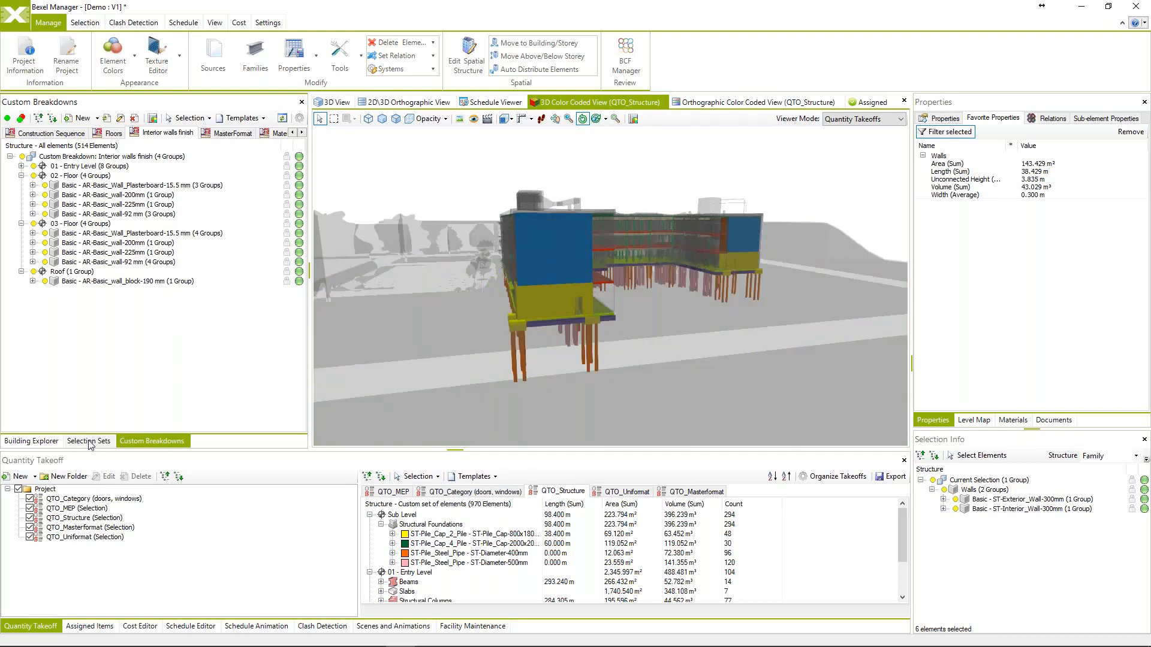
# Display the project's selection sets in place of the custom breakdowns.
pyautogui.click(155, 443)
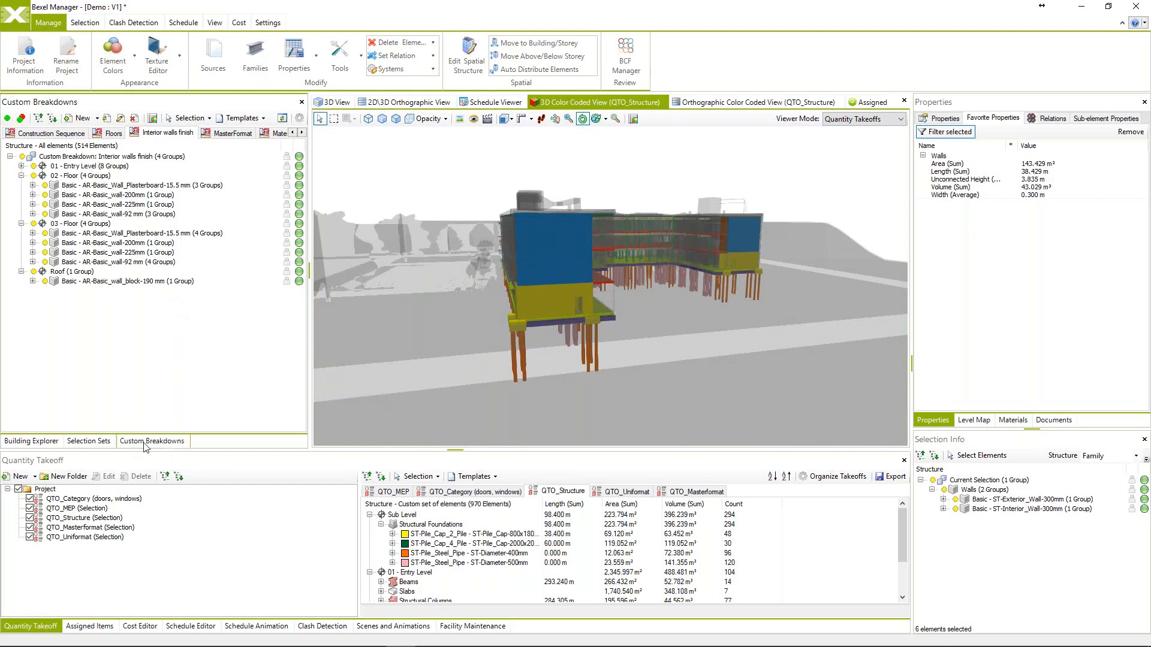
pyautogui.click(101, 443)
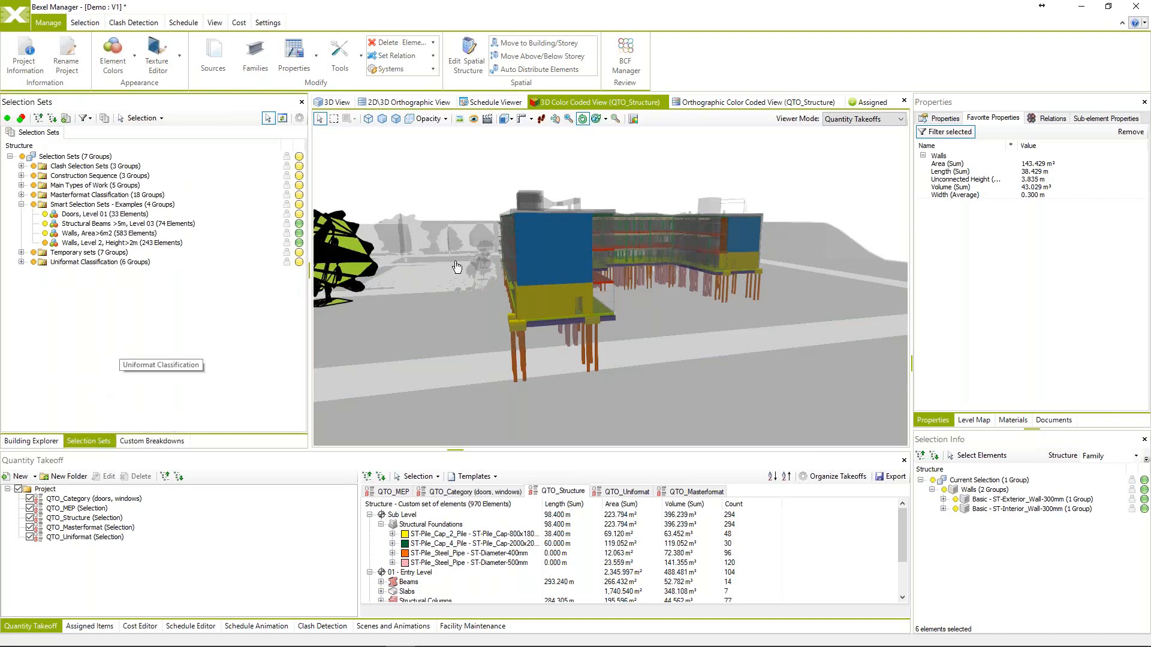
pyautogui.moveTo(513, 246); pyautogui.dragTo(517, 246)
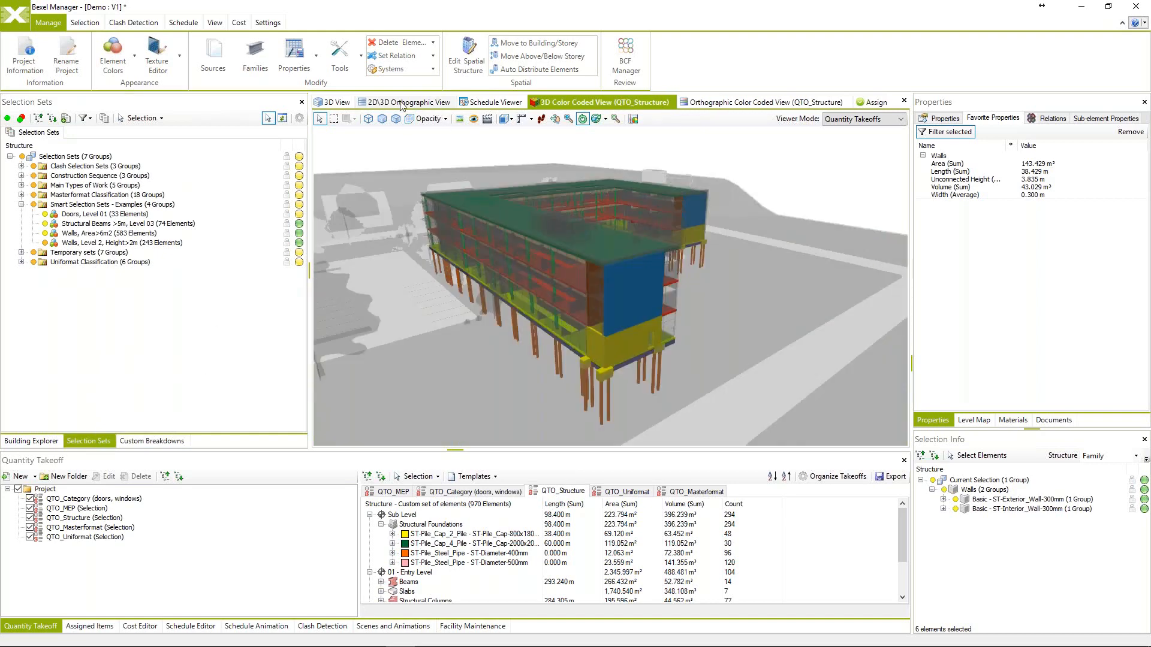
# Switch to the regular 3D view and window-select the elements around the roof at the near end of the building.
pyautogui.click(336, 103)
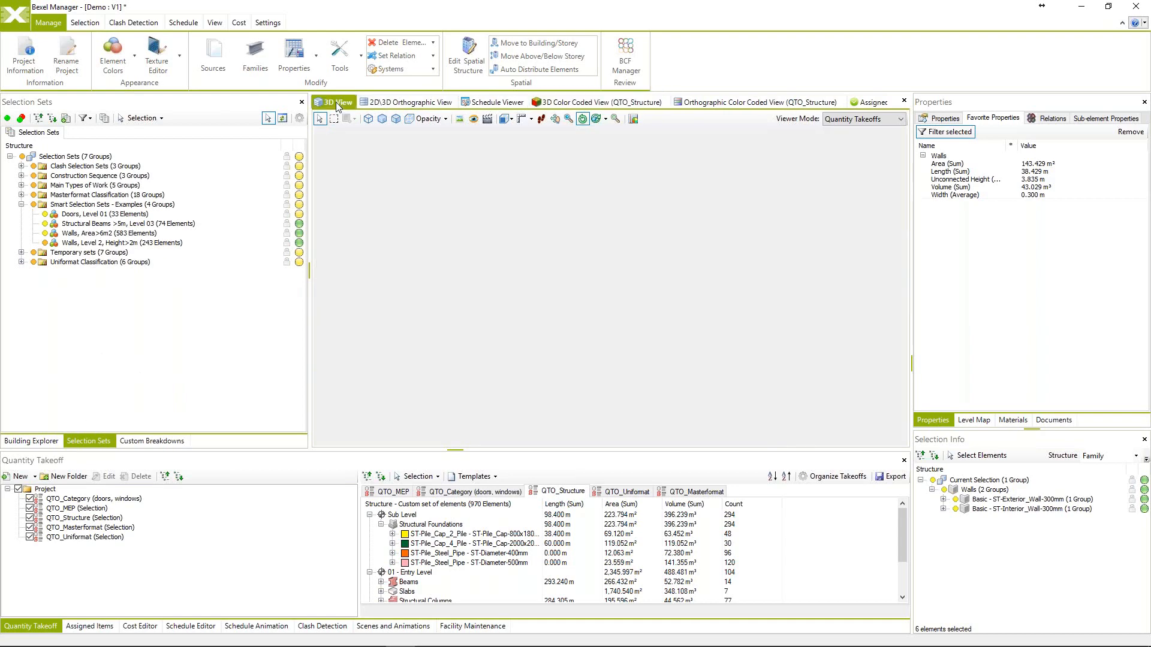
pyautogui.moveTo(528, 246); pyautogui.dragTo(685, 257)
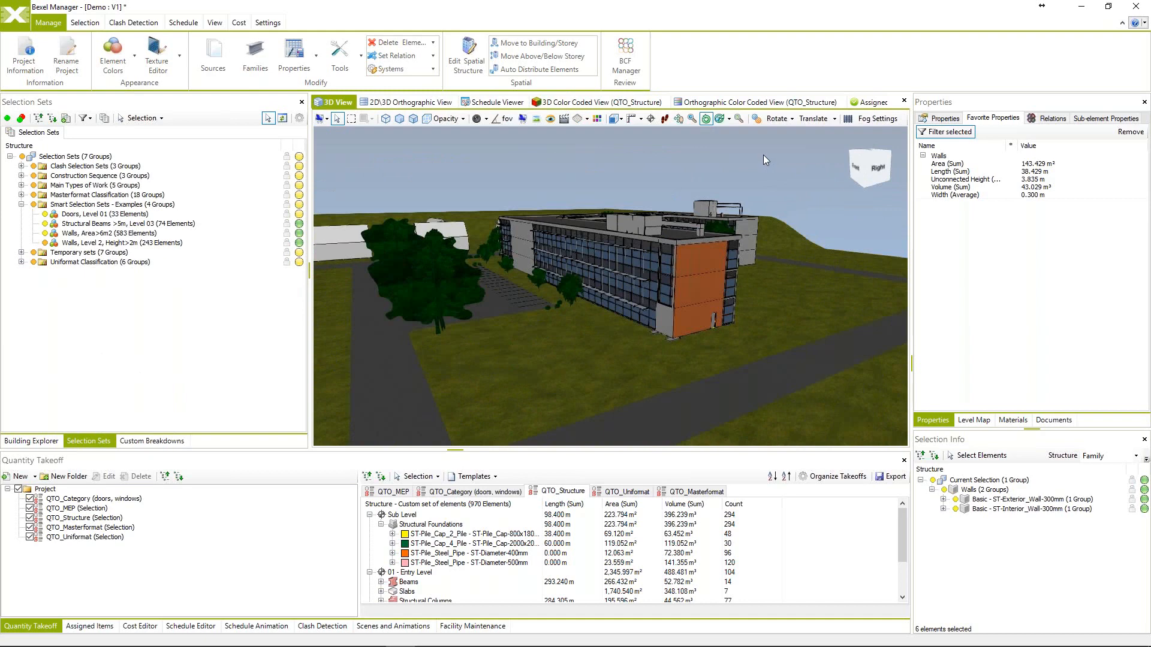
pyautogui.moveTo(763, 155); pyautogui.dragTo(753, 162)
pyautogui.click(351, 118)
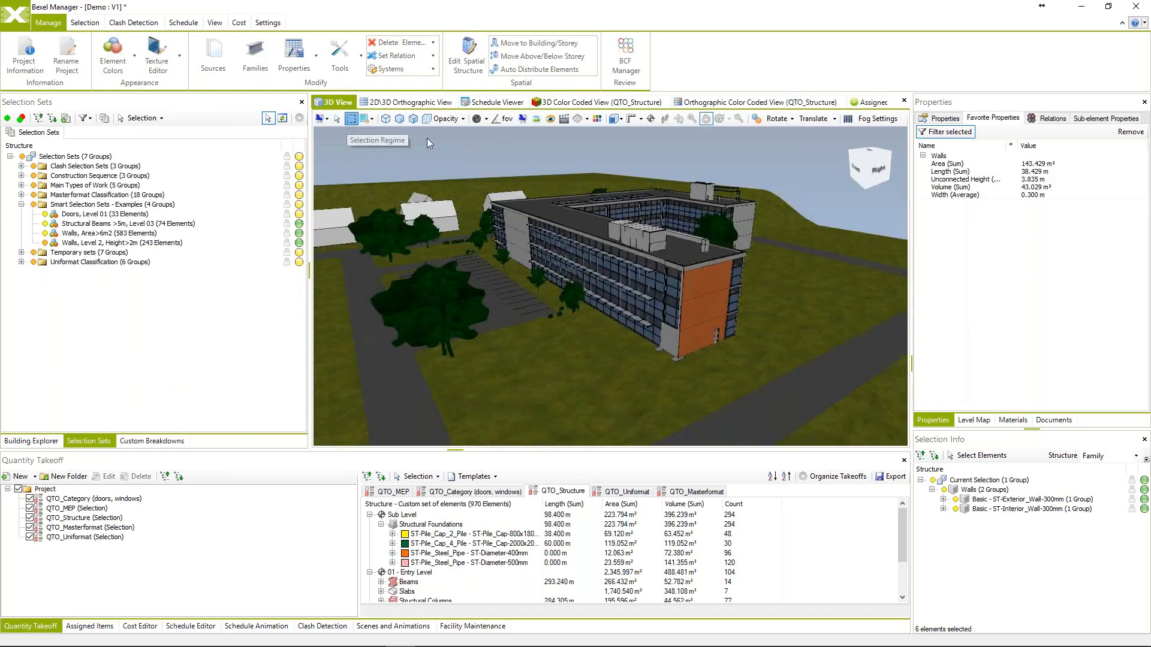
pyautogui.moveTo(673, 280); pyautogui.dragTo(771, 167)
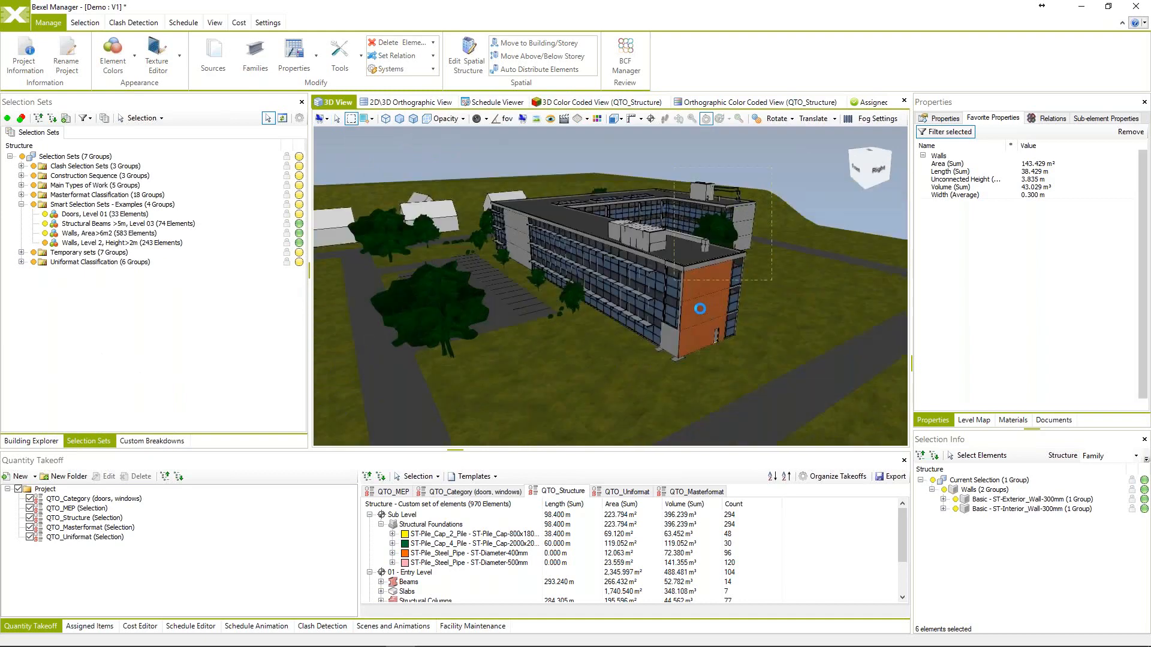
pyautogui.moveTo(533, 246)
pyautogui.mouseDown(button='middle')
pyautogui.moveTo(423, 251)
pyautogui.moveTo(532, 256)
pyautogui.mouseUp(button='middle')
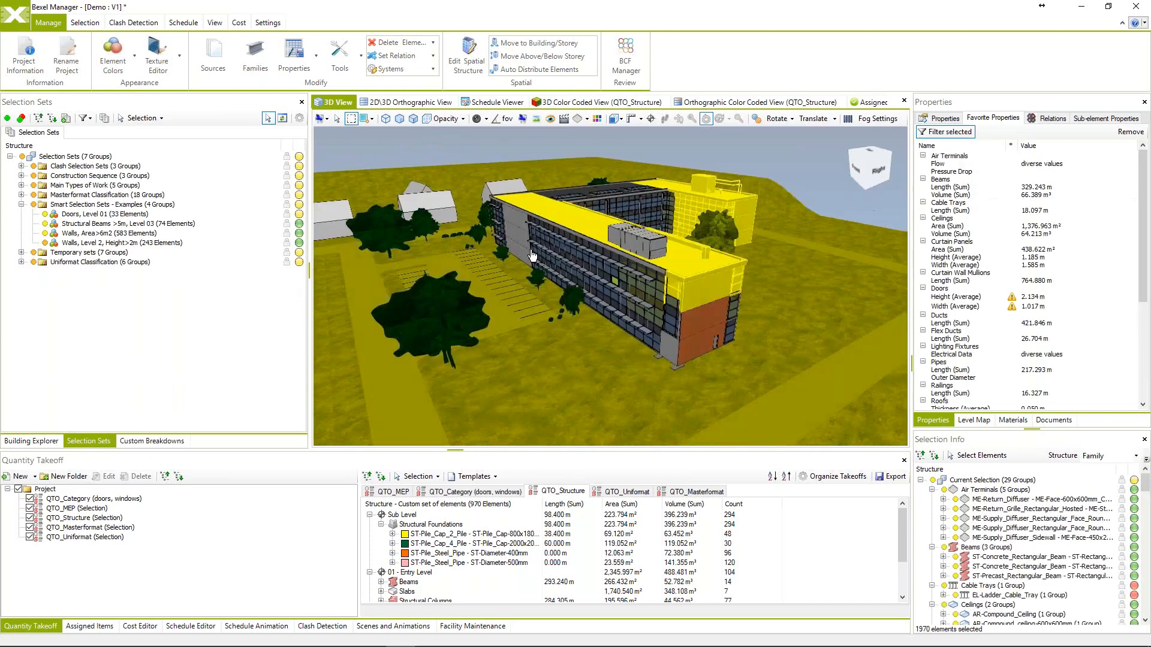
# Save the selected elements as a new selection set named Custom.
pyautogui.click(64, 122)
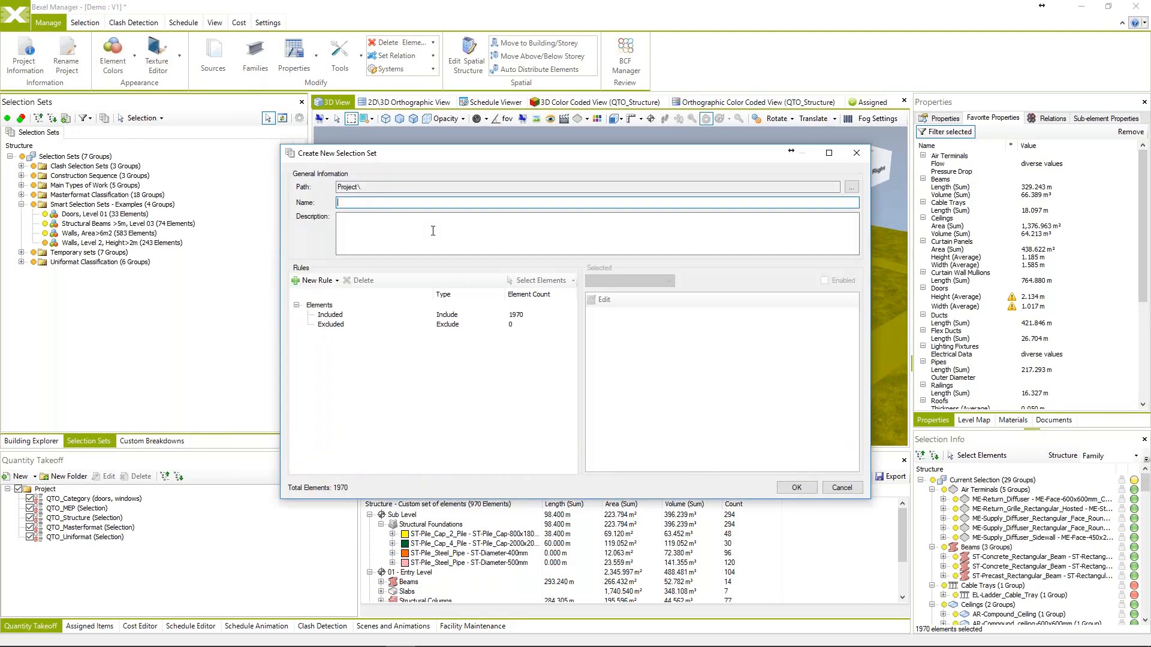
pyautogui.write('Custom')
pyautogui.click(797, 488)
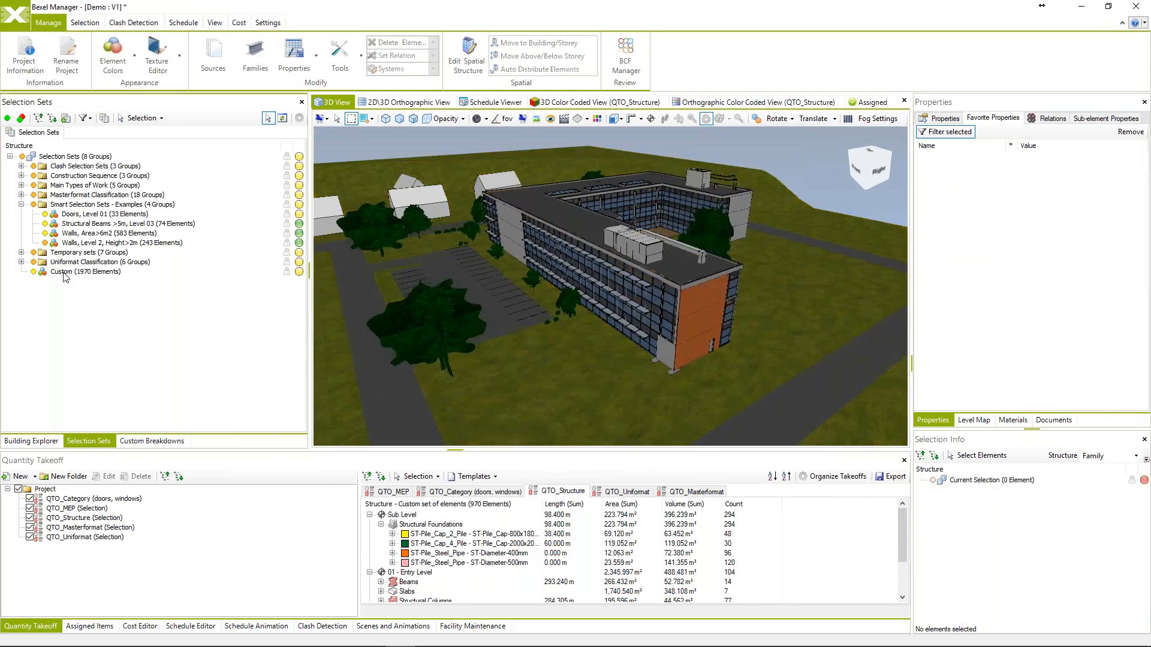
# Select the Custom set's elements to inspect them in the model, and clear the selection.
pyautogui.click(63, 272)
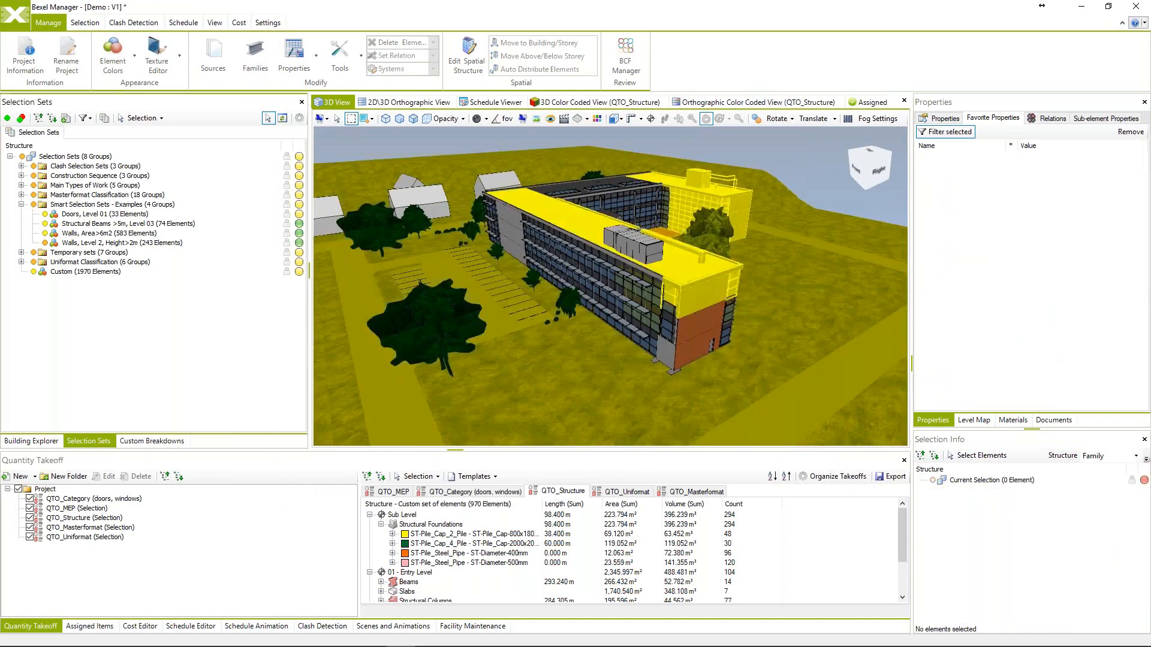
pyautogui.moveTo(689, 300); pyautogui.dragTo(523, 291, button='middle')
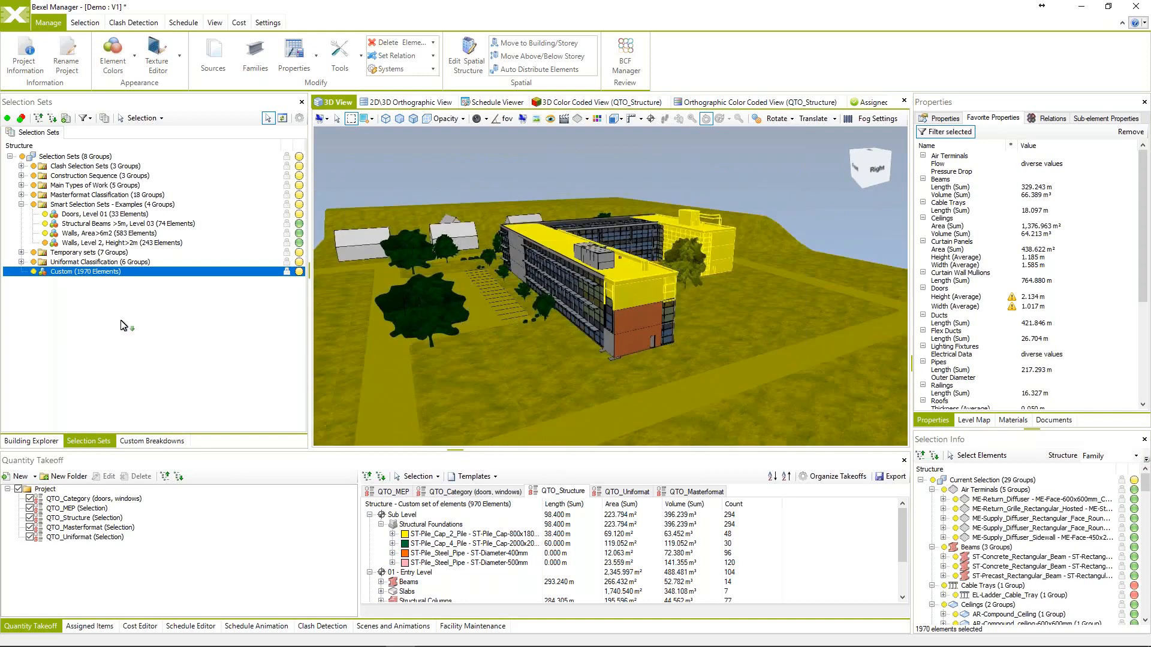
pyautogui.click(130, 295)
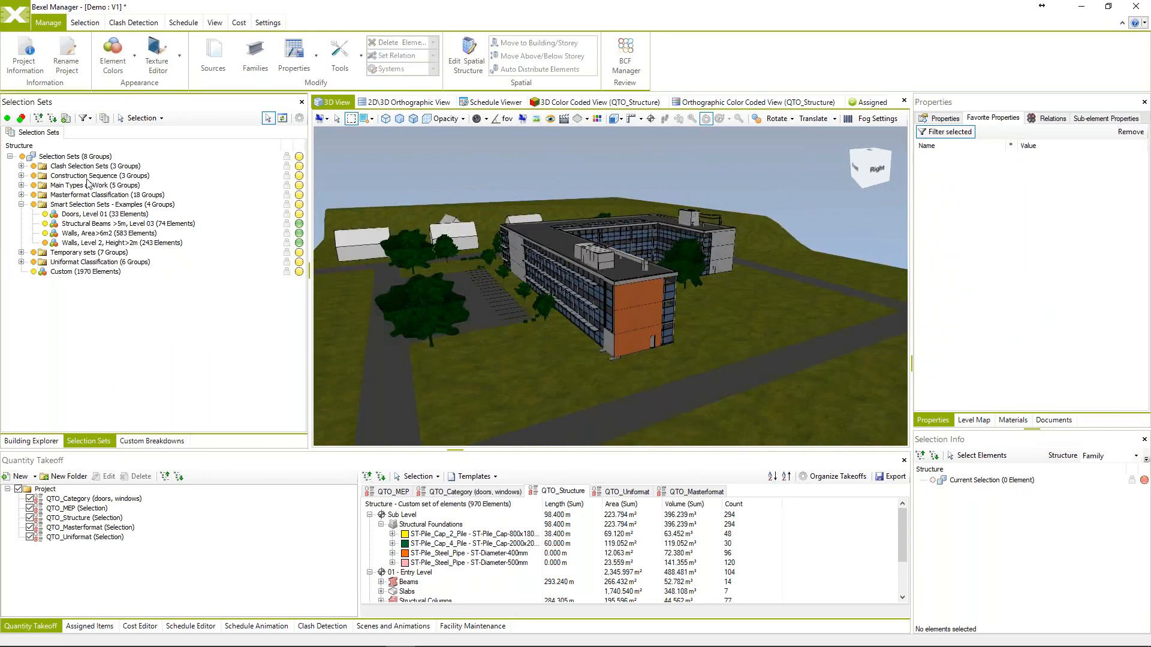
# Start a new, empty selection set and name it test1.
pyautogui.click(72, 119)
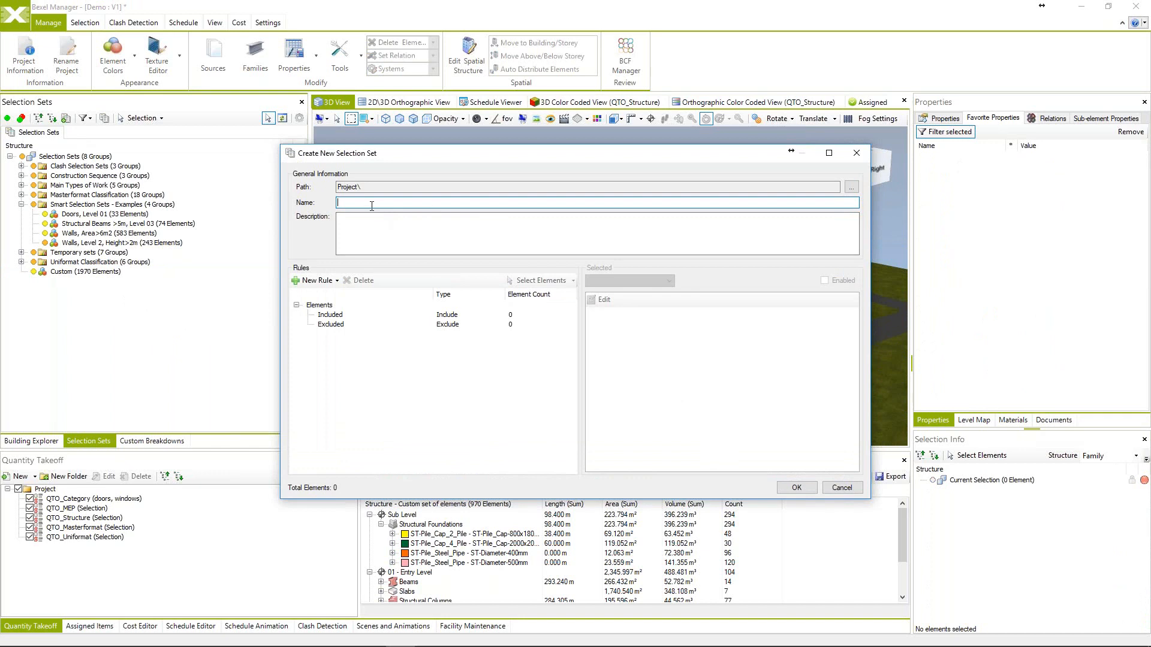
pyautogui.write('sITE')
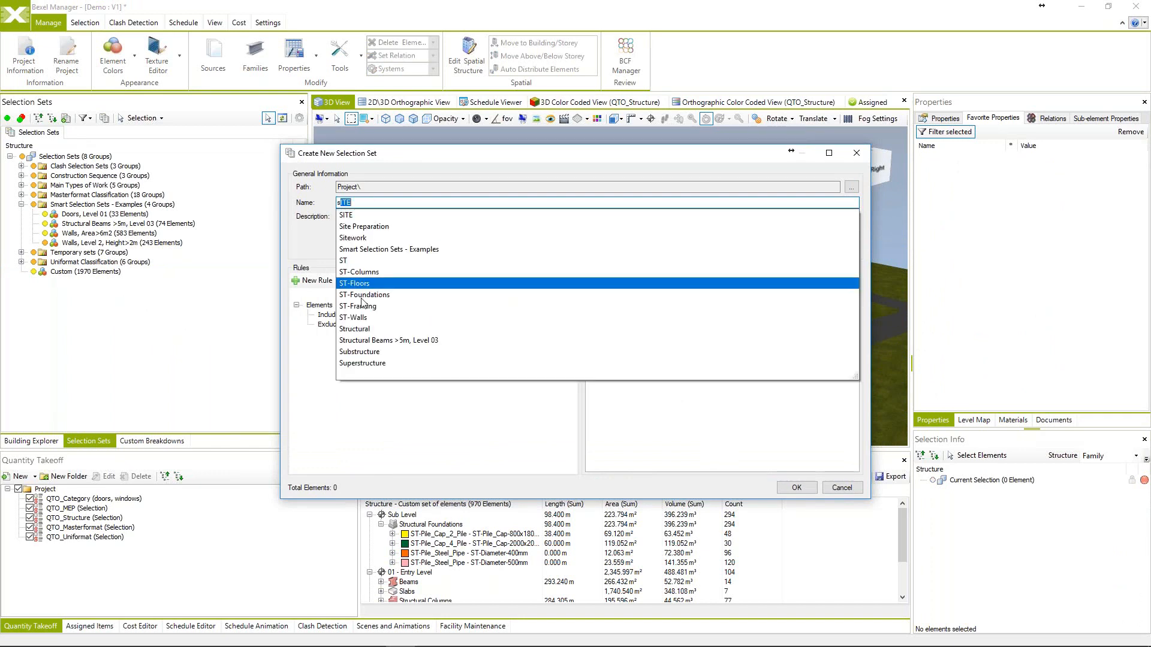
pyautogui.press('Return')
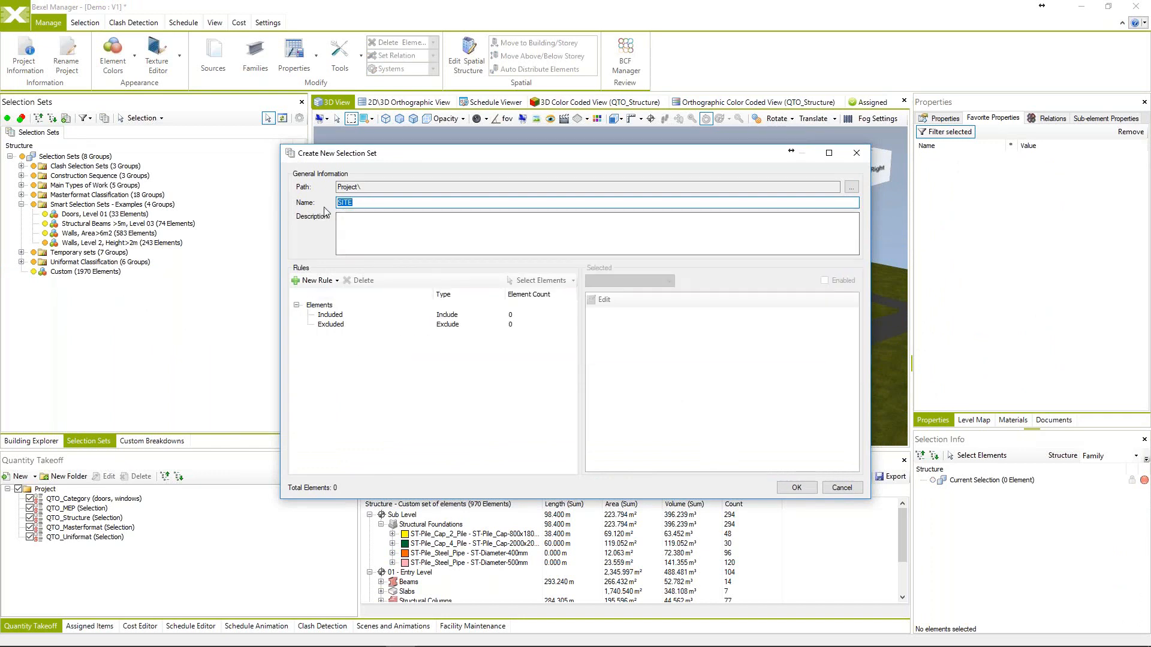
pyautogui.write('test1')
# Add an inclusive rule to the test1 set that references the Walls category.
pyautogui.click(318, 281)
pyautogui.click(334, 299)
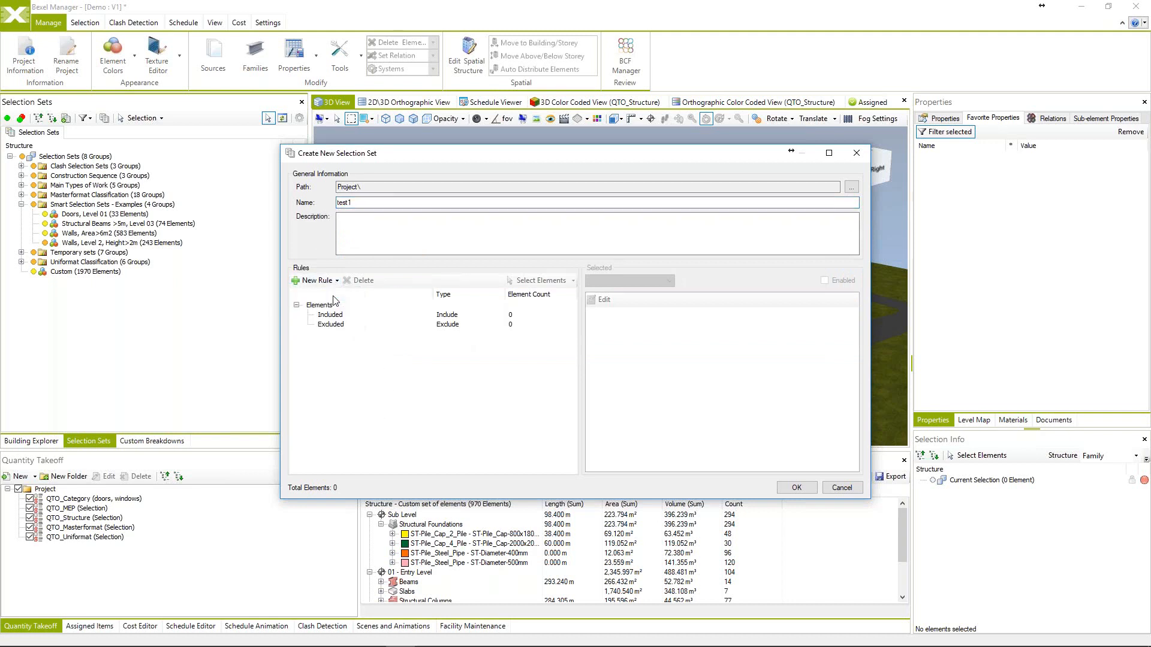
pyautogui.click(528, 201)
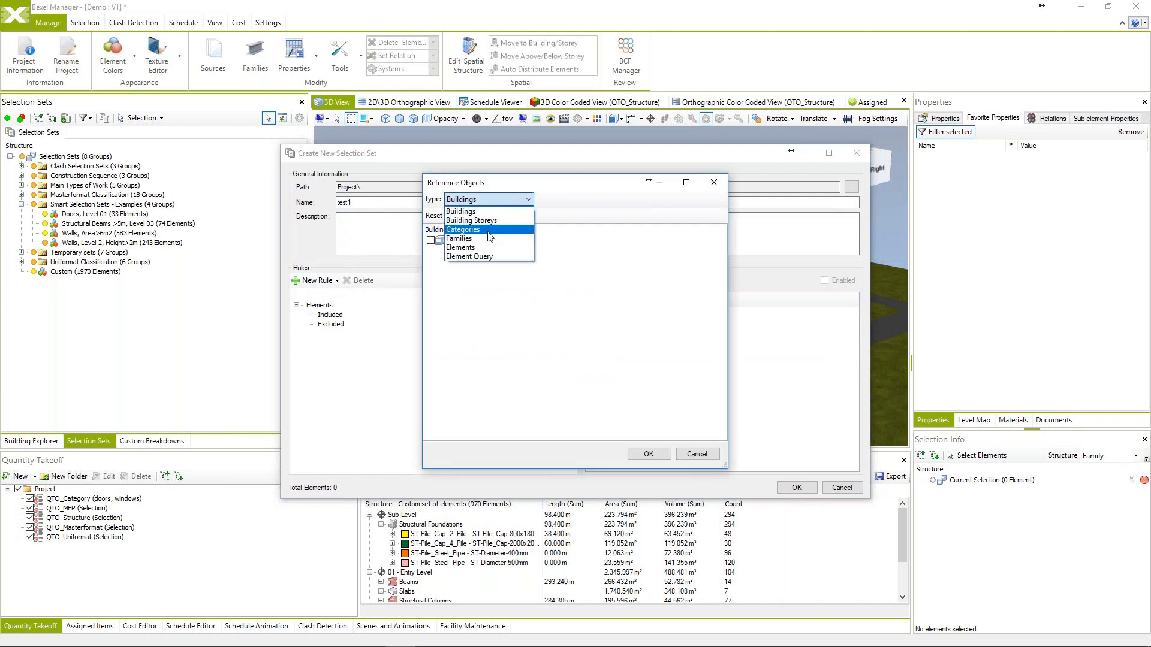
pyautogui.click(487, 230)
pyautogui.scroll(-2, 493, 306)
pyautogui.scroll(-5, 492, 306)
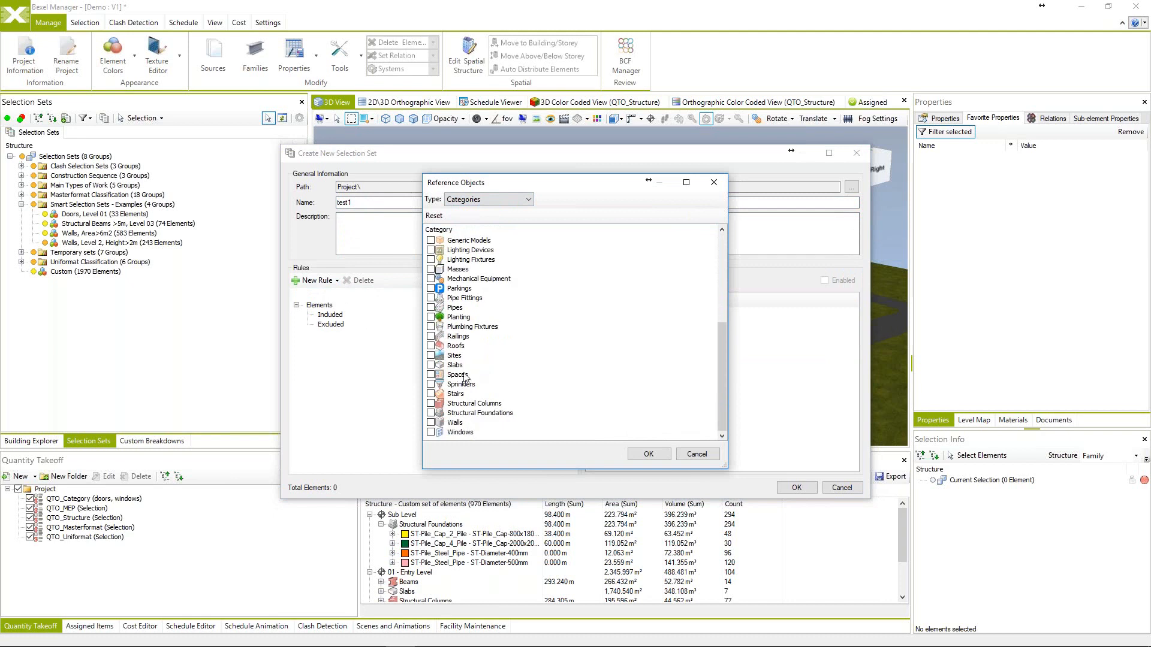
pyautogui.click(430, 422)
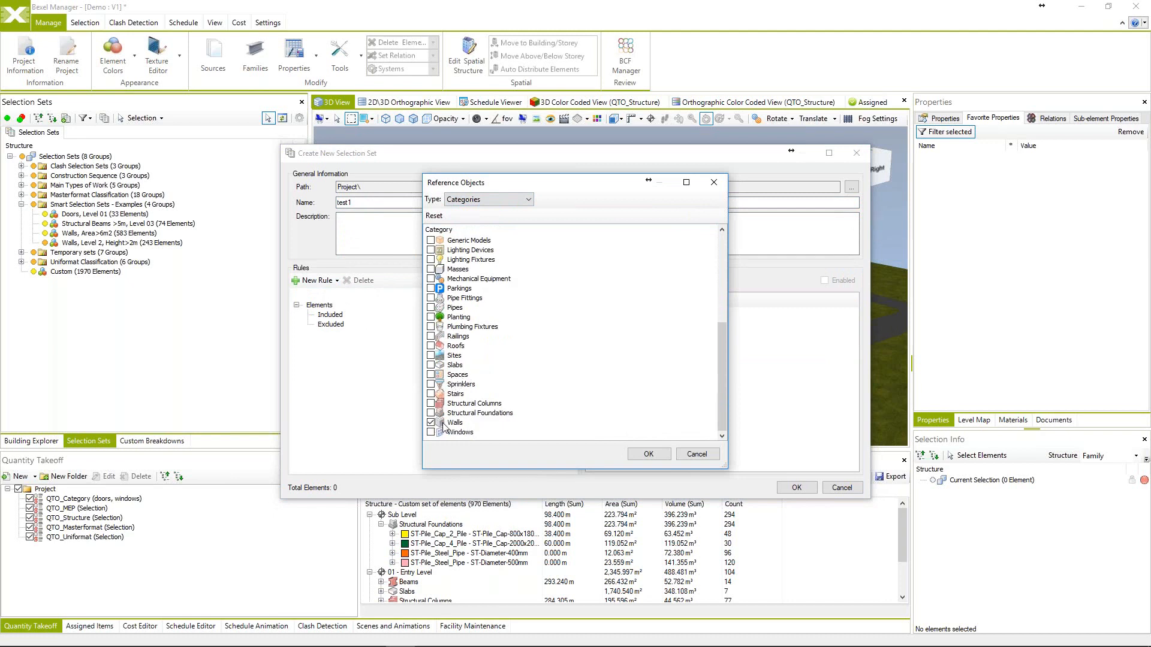
pyautogui.click(648, 455)
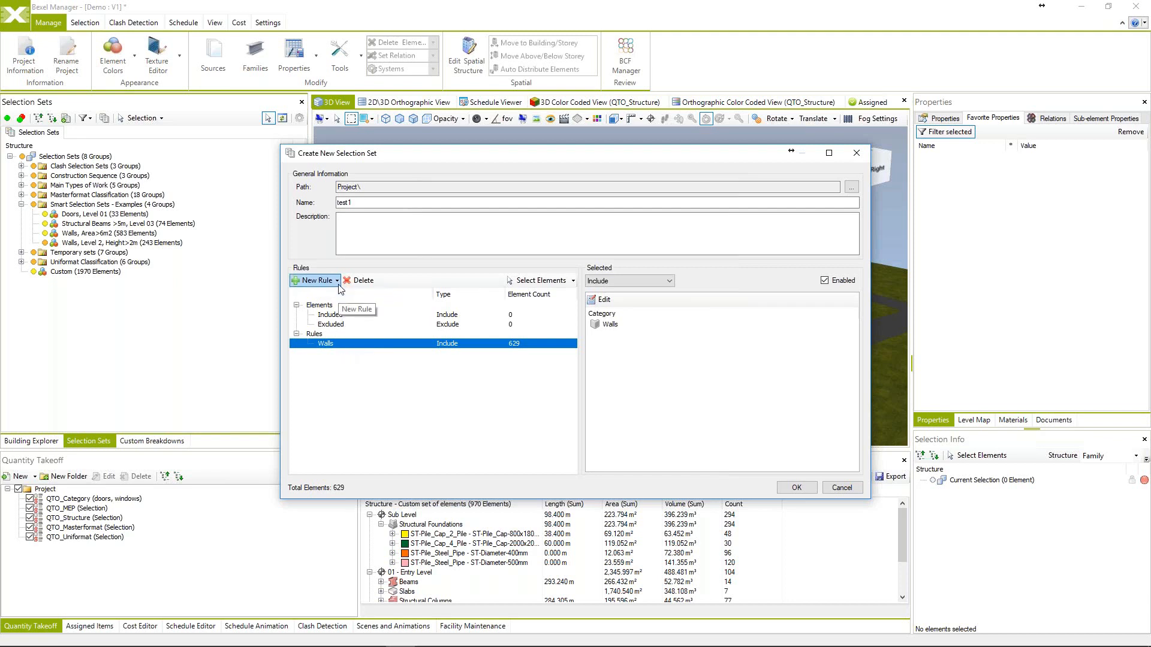
# Open the choice of rule types for a second rule of the test1 set.
pyautogui.click(338, 282)
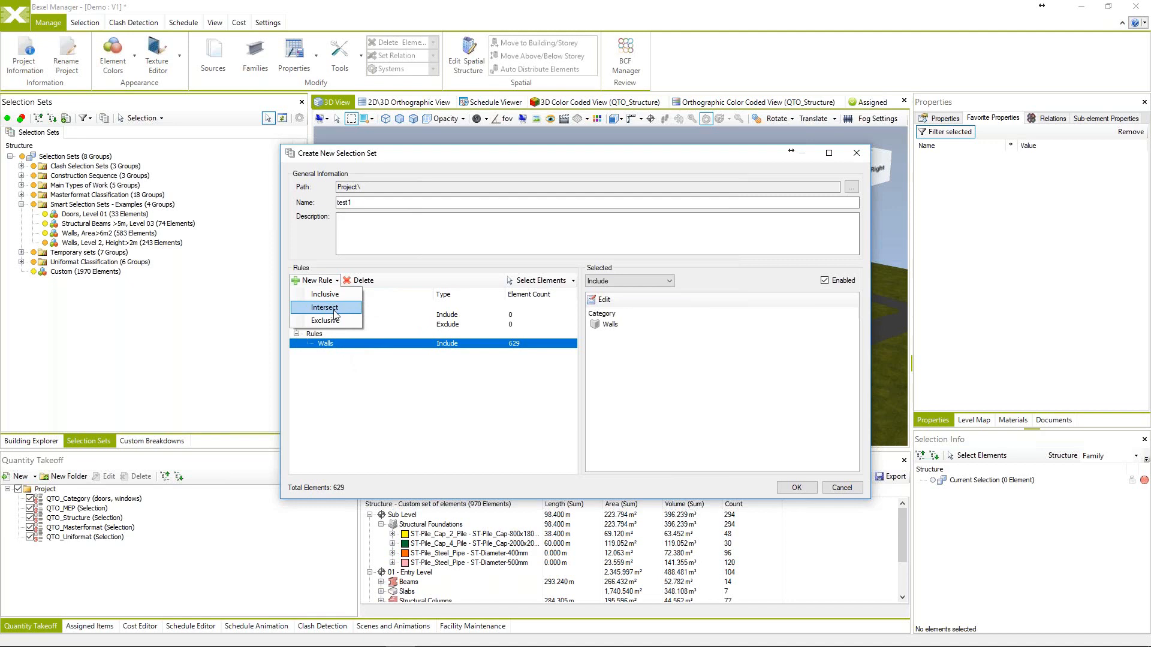
# Add an intersect rule for the 02 - Floor storey of Building 01 to the test1 selection set and save the set.
pyautogui.click(334, 311)
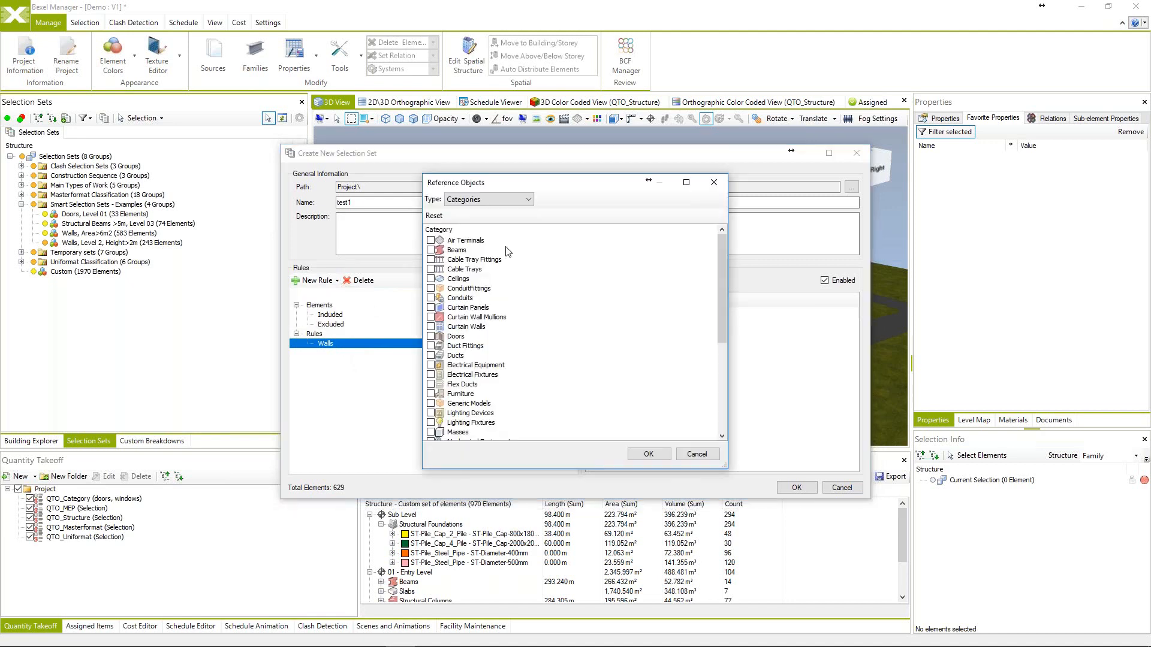
pyautogui.click(530, 200)
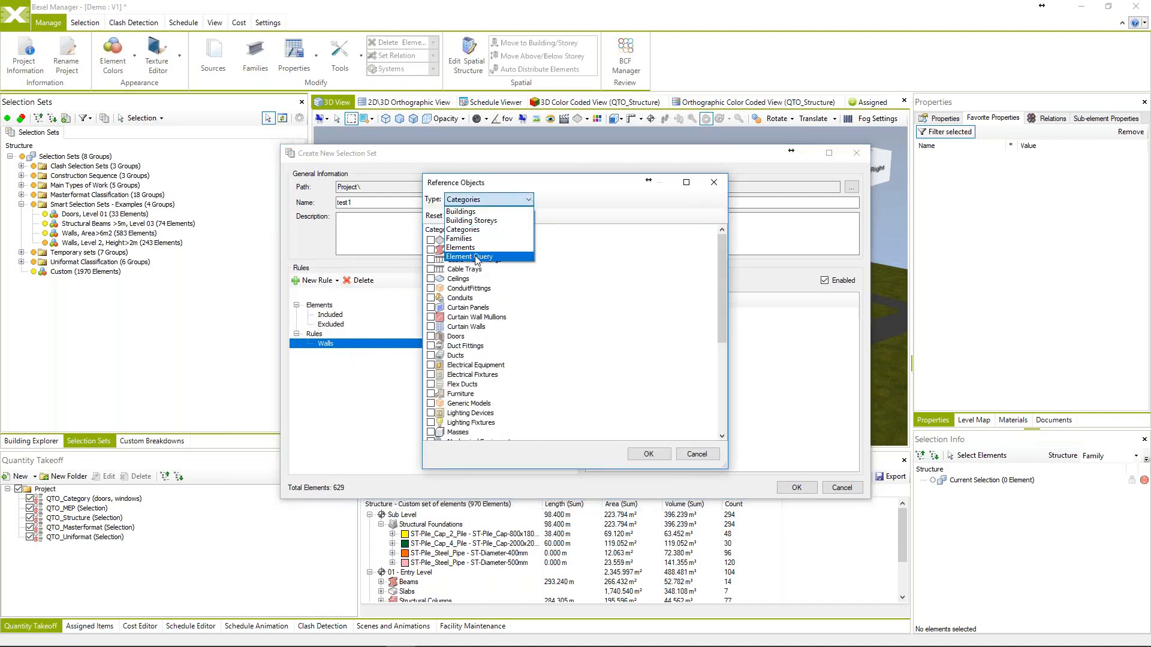
pyautogui.click(496, 221)
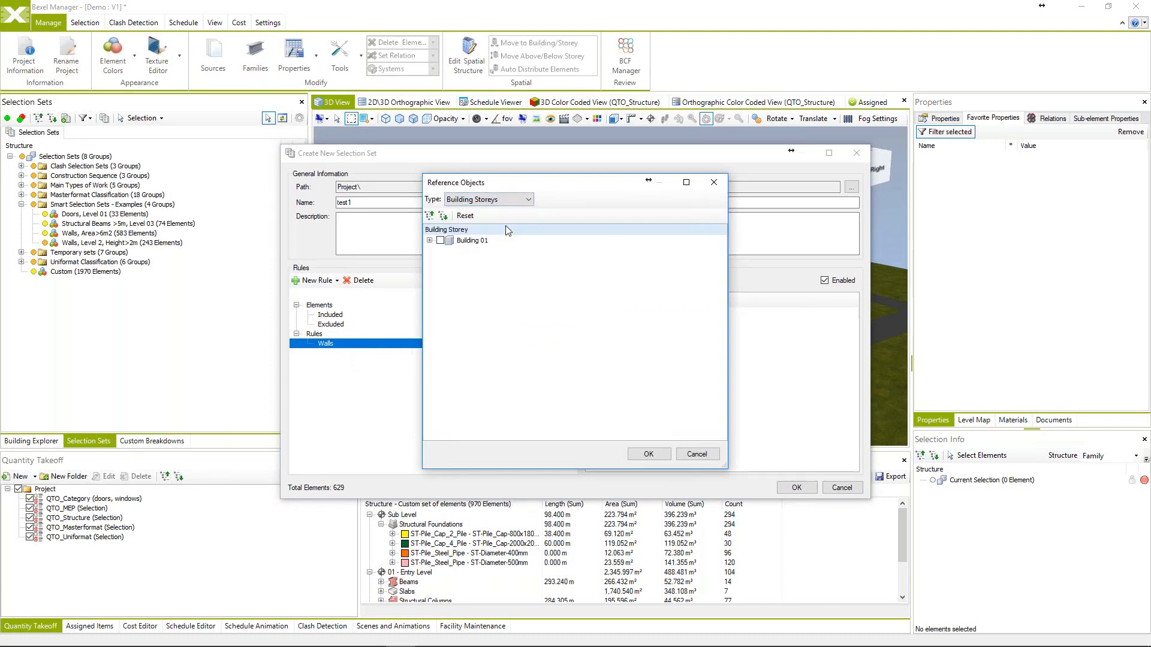
pyautogui.click(429, 240)
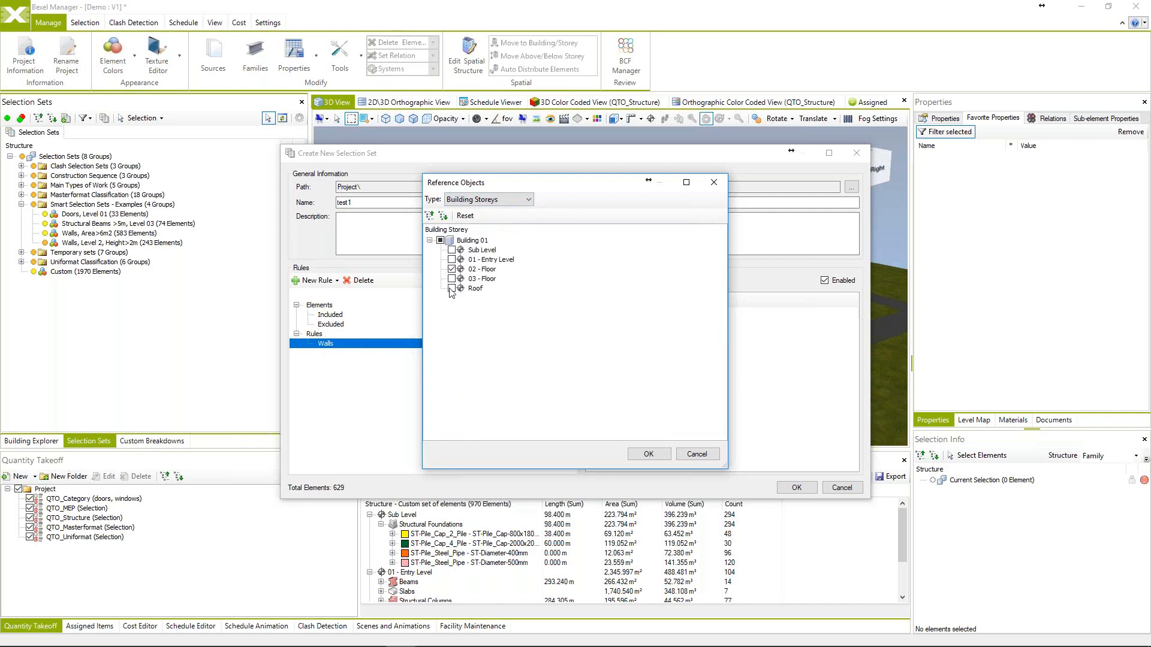
pyautogui.click(664, 453)
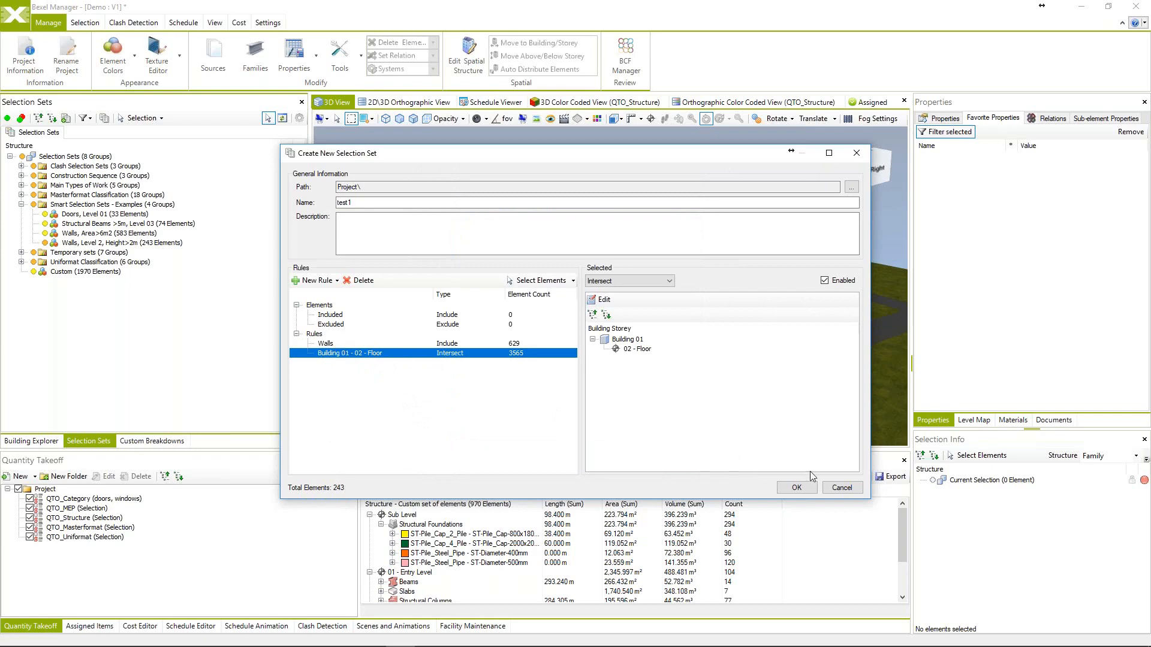
pyautogui.click(796, 487)
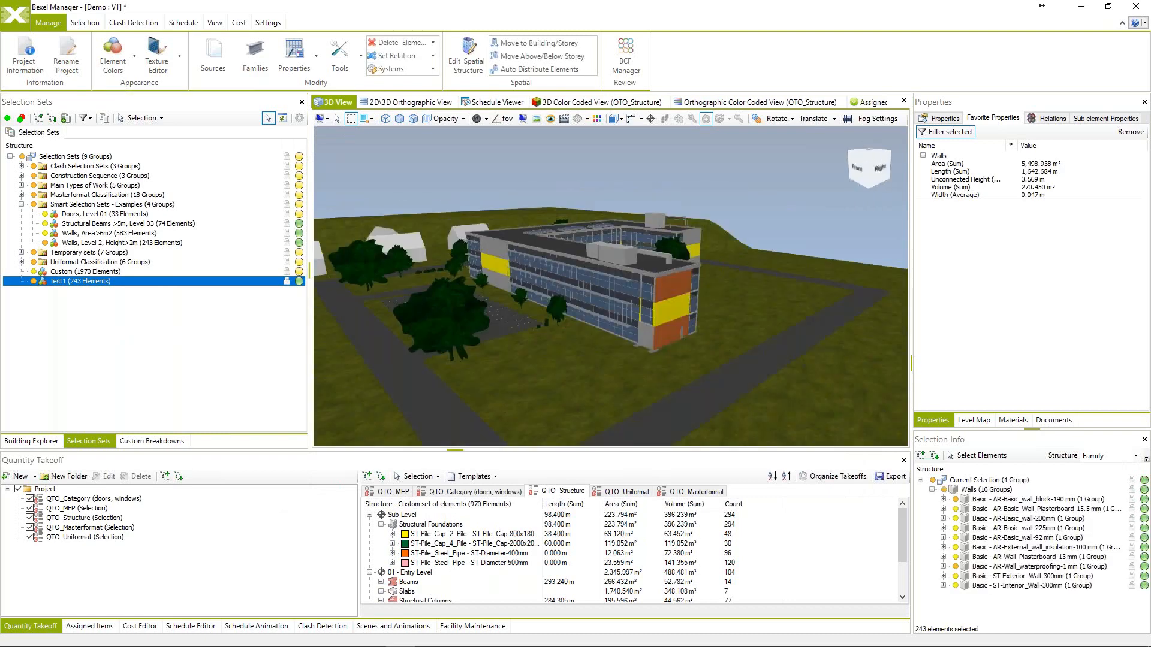
# Examine from several angles which walls of the building the test1 selection set highlights in the 3D view.
pyautogui.moveTo(719, 318); pyautogui.dragTo(685, 321, button='middle')
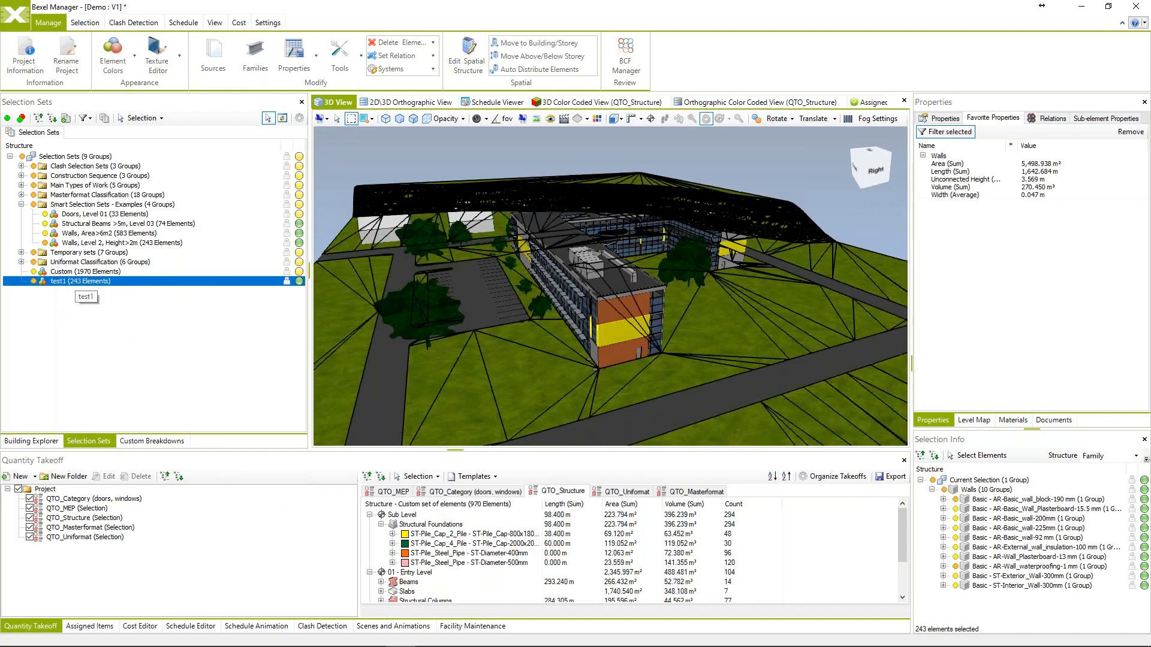
pyautogui.moveTo(559, 298); pyautogui.dragTo(518, 263, button='middle')
pyautogui.hotkey('alt', 'Tab')
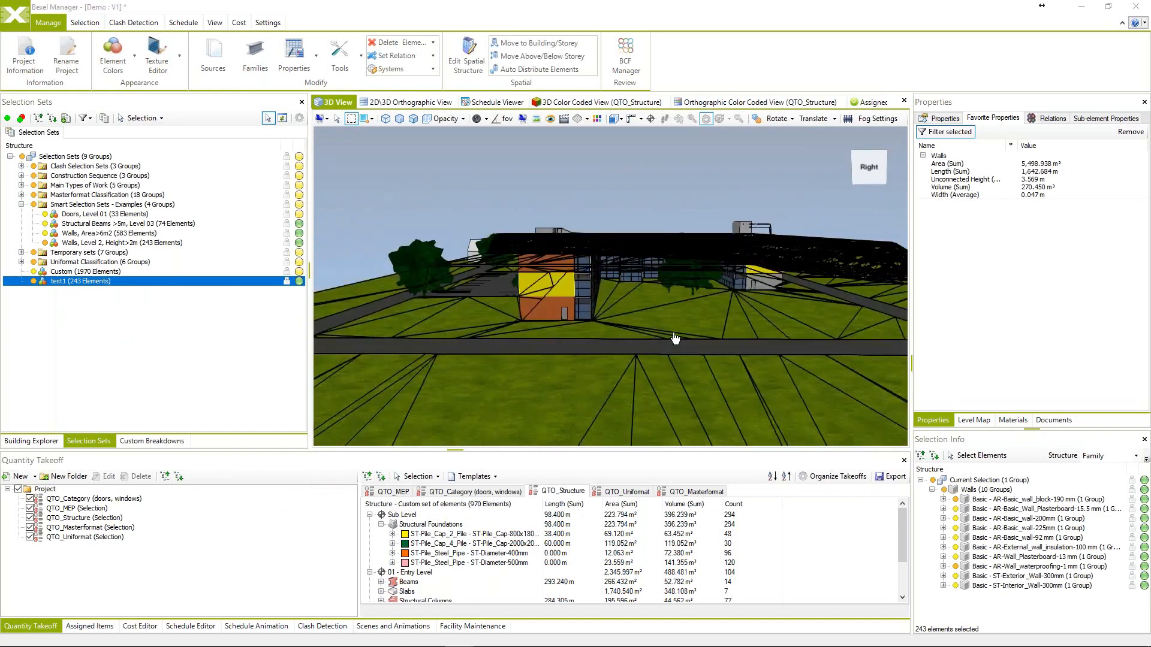
pyautogui.click(674, 338)
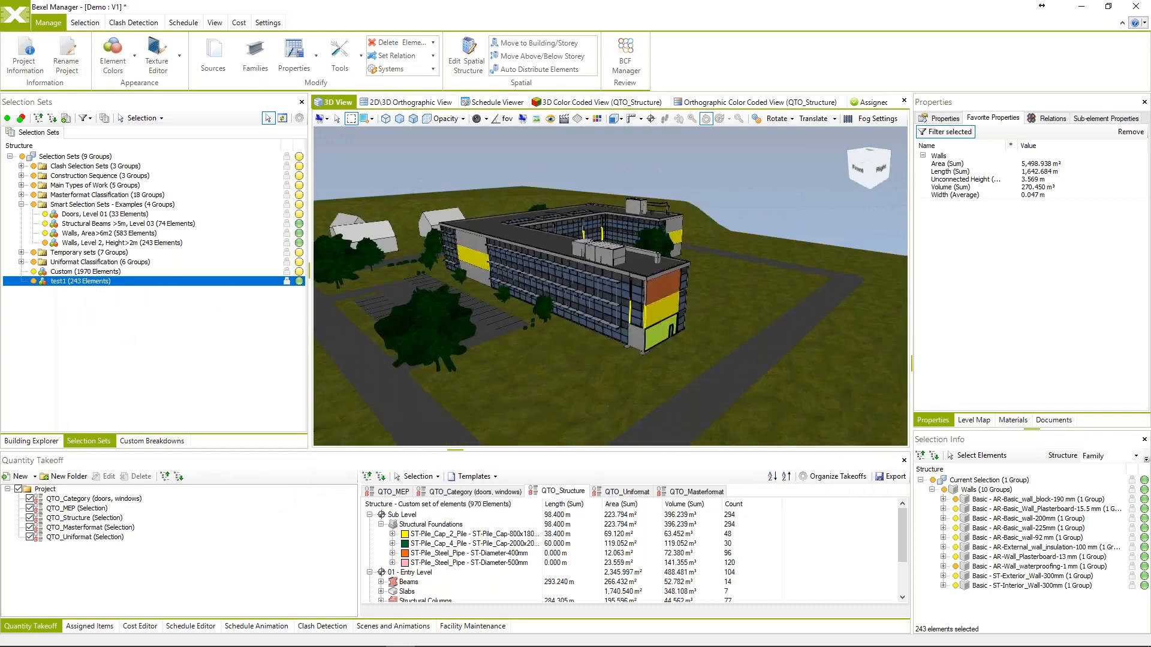
pyautogui.moveTo(652, 328)
pyautogui.mouseDown(button='middle')
pyautogui.moveTo(599, 317)
pyautogui.moveTo(598, 297)
pyautogui.moveTo(628, 304)
pyautogui.moveTo(609, 300)
pyautogui.moveTo(649, 336)
pyautogui.moveTo(653, 288)
pyautogui.moveTo(650, 322)
pyautogui.mouseUp(button='middle')
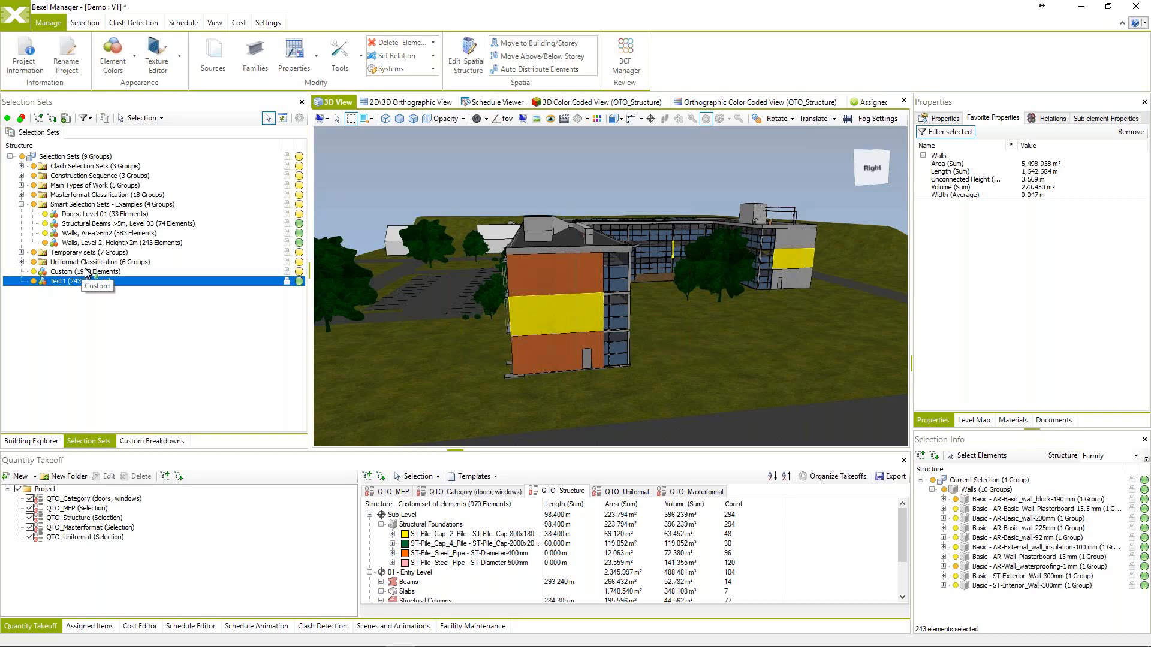
pyautogui.moveTo(509, 261); pyautogui.dragTo(510, 263, button='middle')
pyautogui.moveTo(70, 281); pyautogui.dragTo(70, 285)
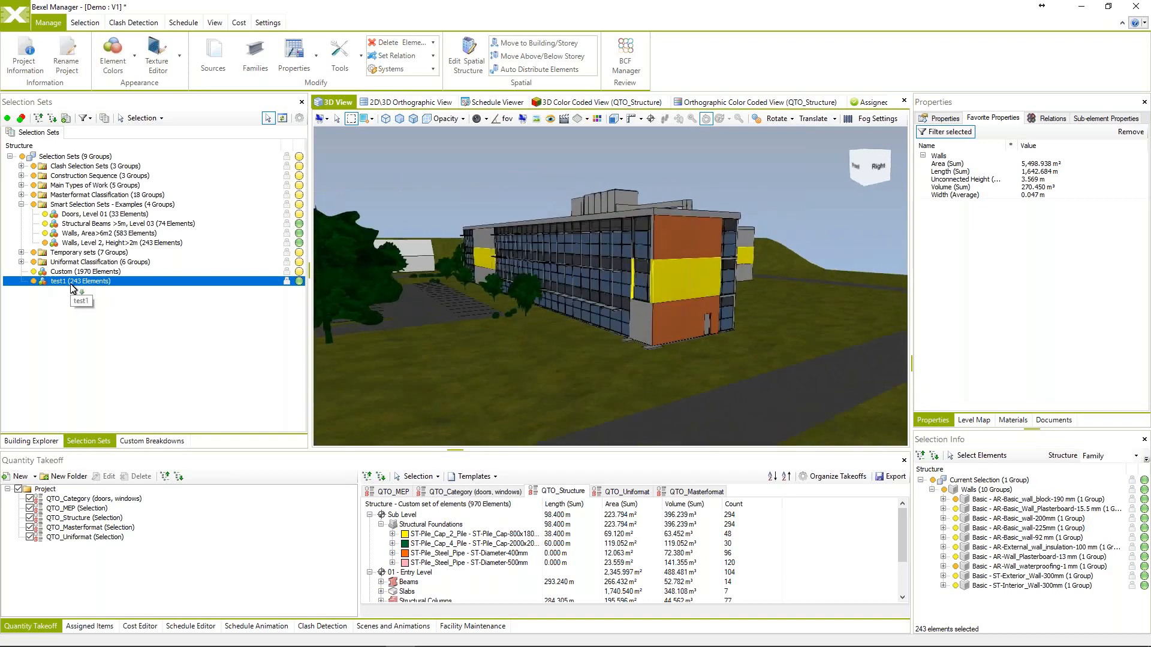
pyautogui.moveTo(616, 250); pyautogui.dragTo(606, 287, button='middle')
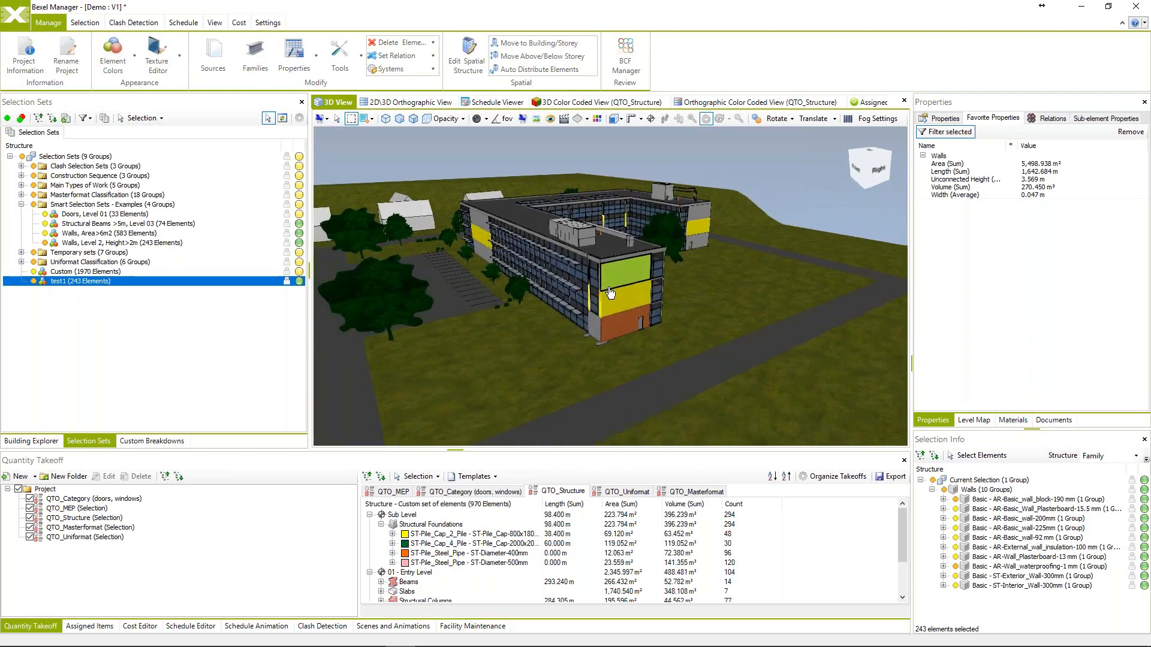
pyautogui.moveTo(606, 286); pyautogui.dragTo(583, 305, button='middle')
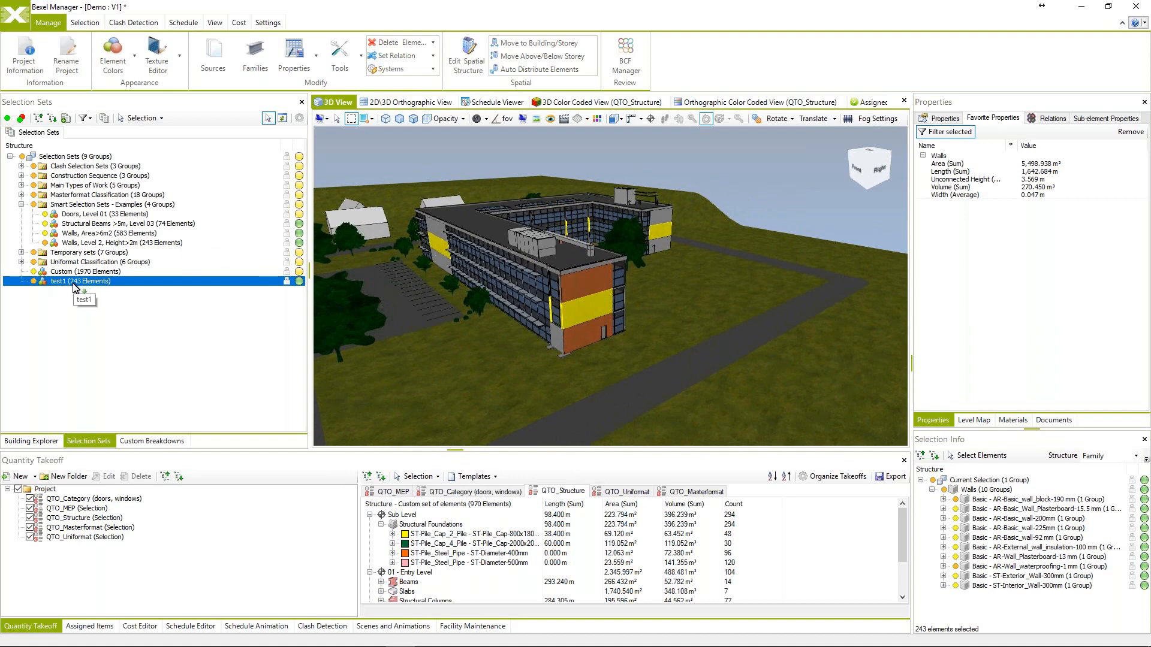
# Compare the test1 set with the example sets for Level 2 walls, Level 03 structural beams and walls over 6 m2 by selecting each.
pyautogui.moveTo(75, 288); pyautogui.dragTo(83, 242)
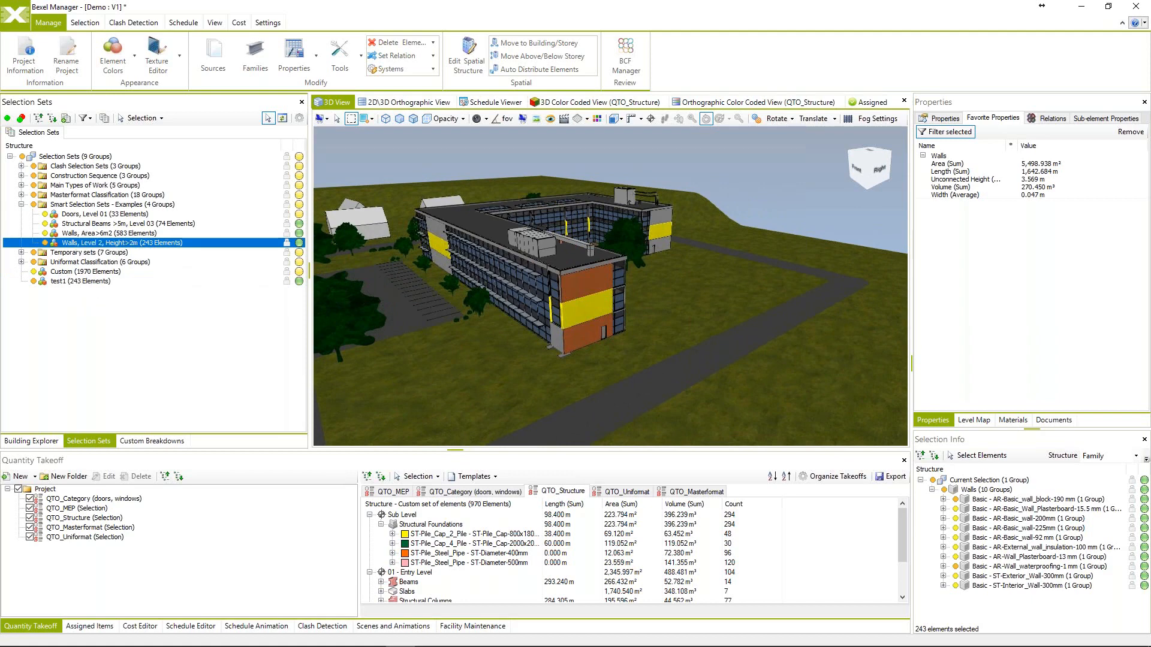
pyautogui.click(90, 224)
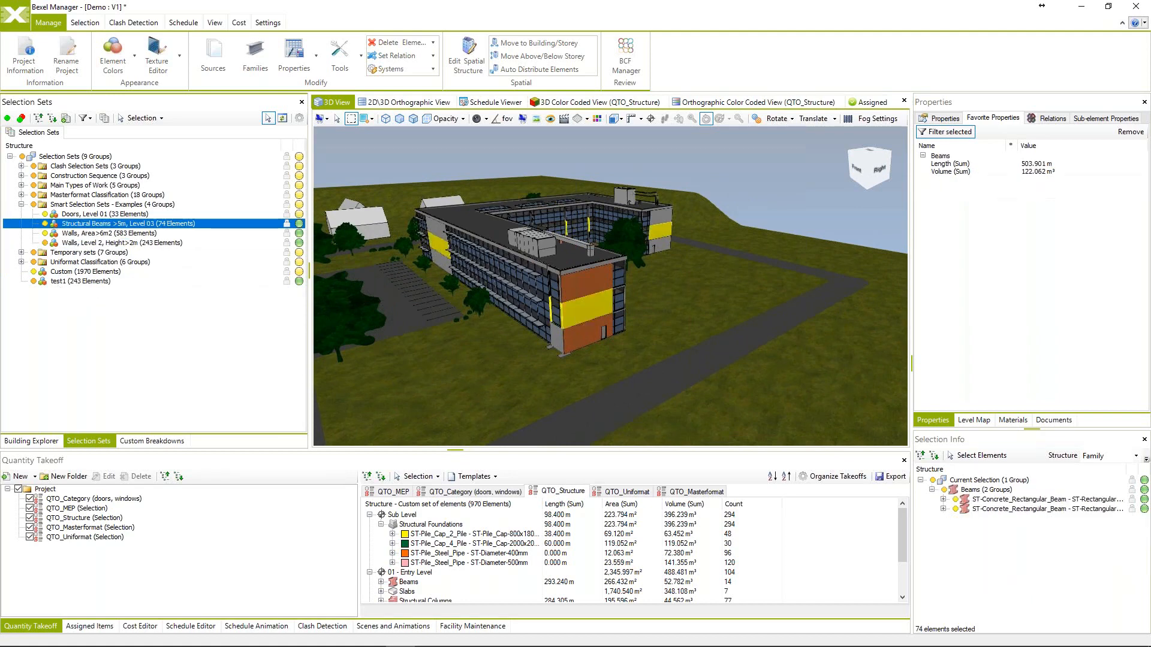
pyautogui.click(66, 281)
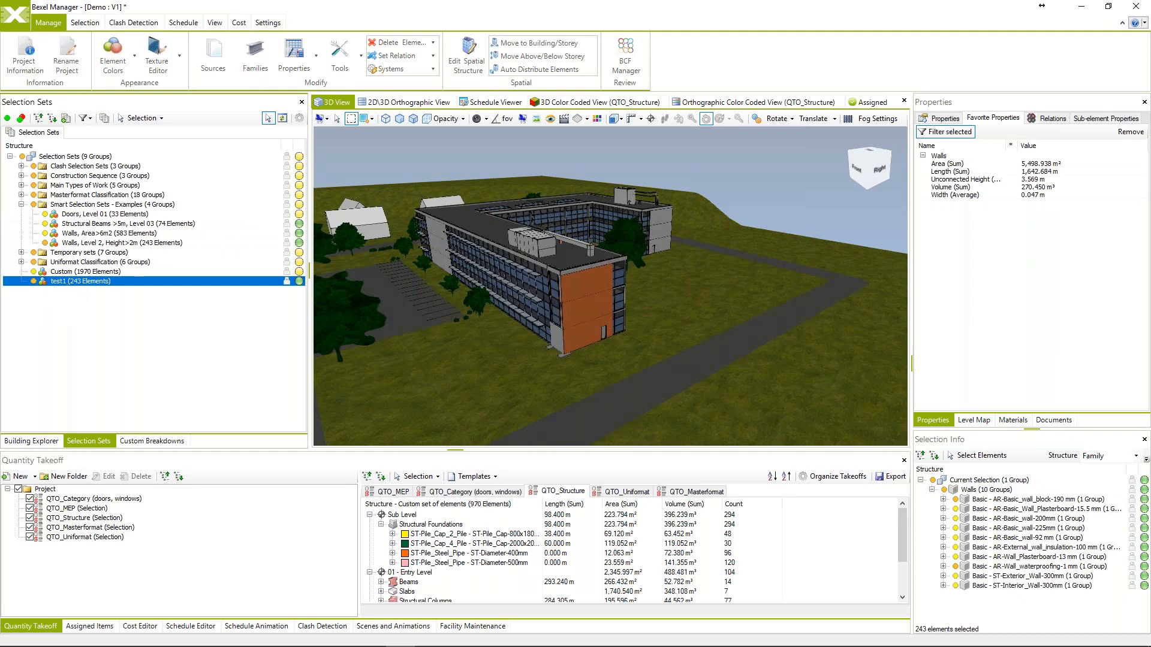
pyautogui.click(127, 224)
pyautogui.click(85, 242)
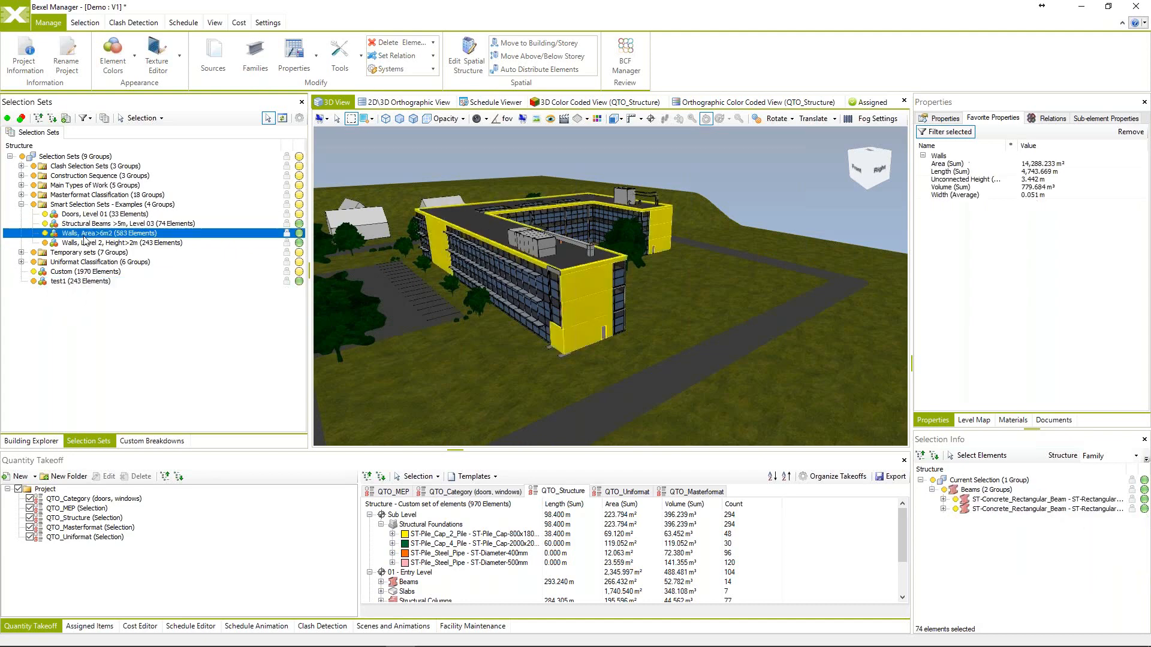
# Review the Doors and 01 - Entry Level rules of the Doors, Level 01 selection set, and close its definition without changes.
pyautogui.rightClick(84, 213)
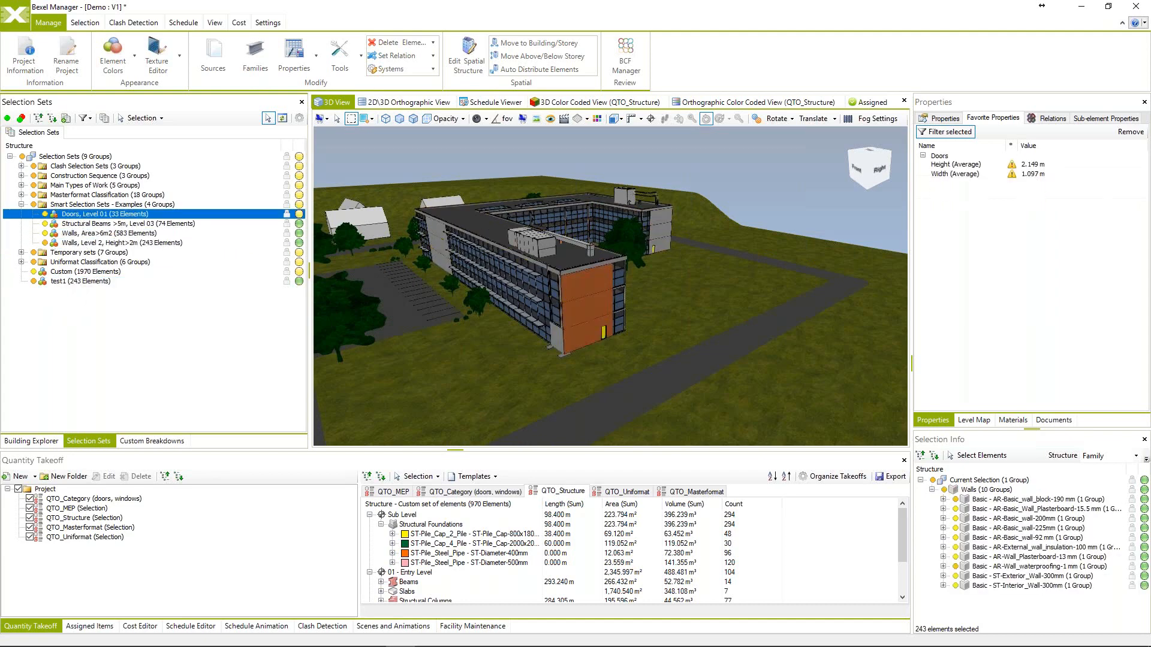
pyautogui.click(120, 274)
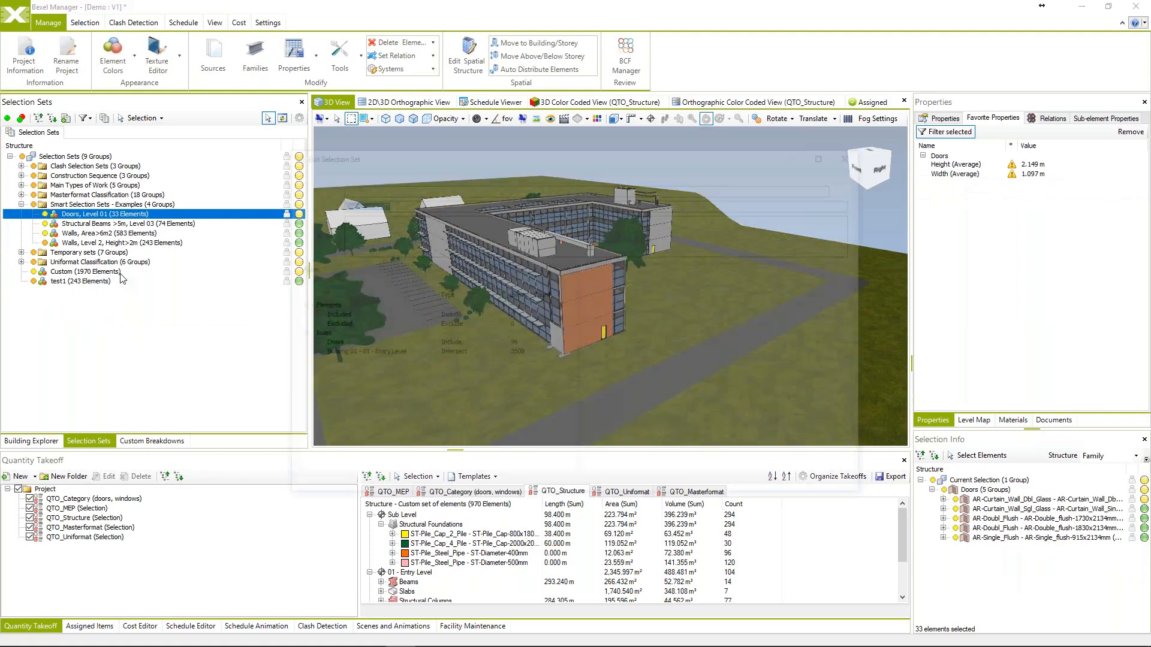
pyautogui.click(328, 345)
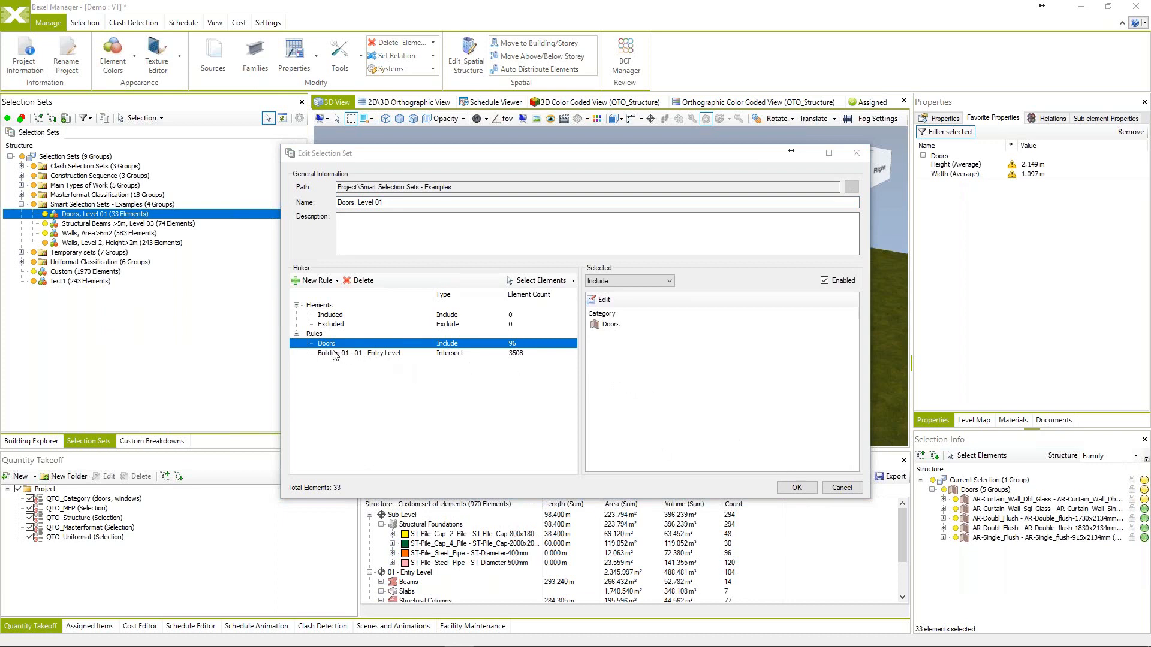
pyautogui.click(351, 355)
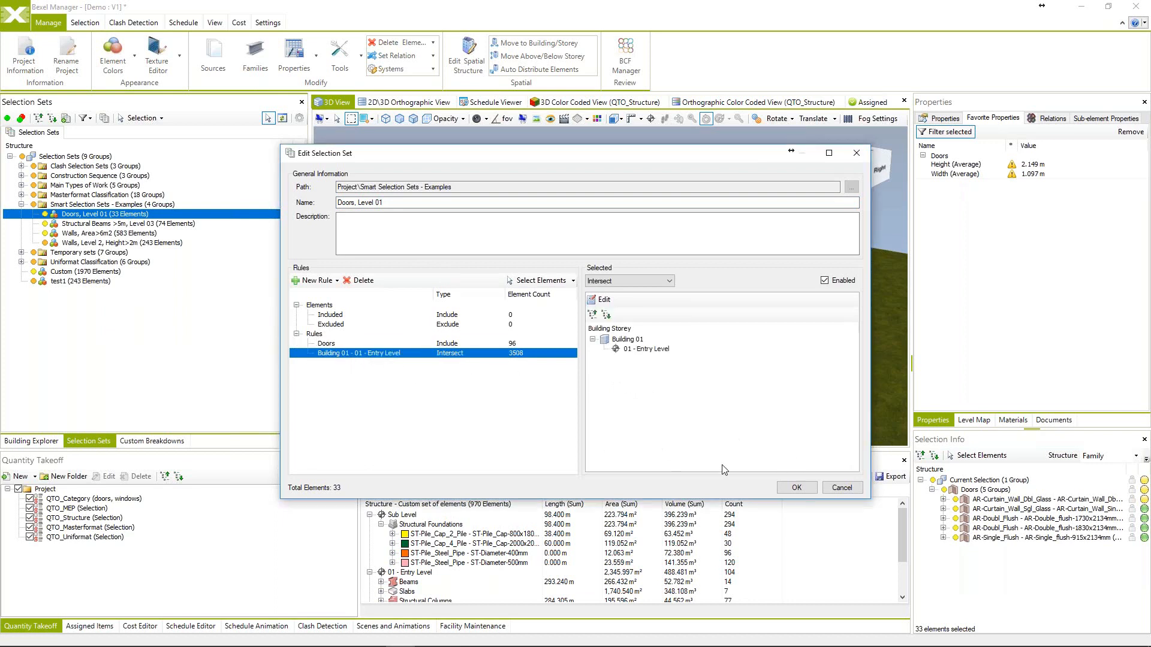
pyautogui.click(841, 488)
# Isolate the selected elements of the Doors, Level 01 set in the 3D view.
pyautogui.scroll(5, 542, 271)
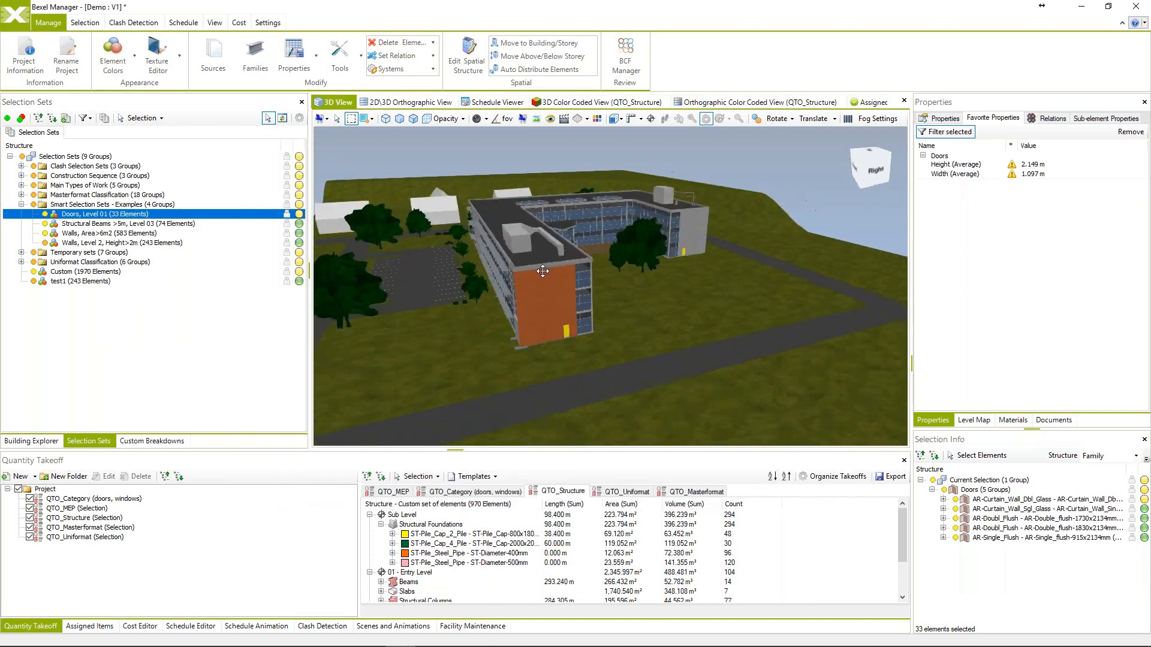
pyautogui.rightClick(560, 151)
pyautogui.moveTo(630, 226)
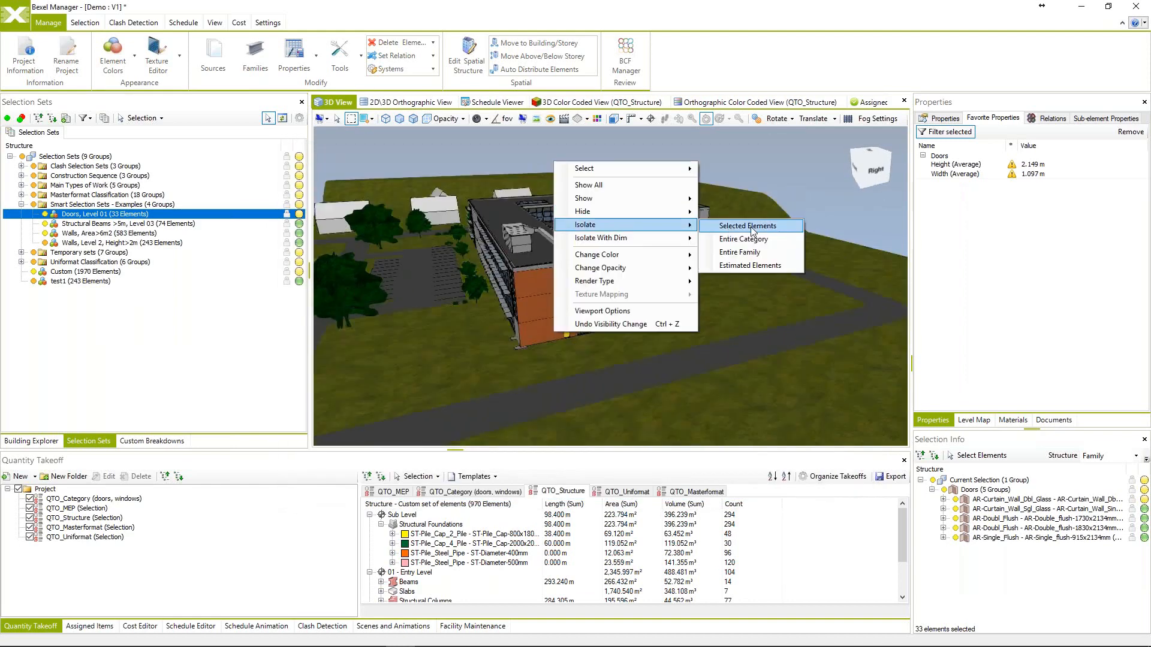
pyautogui.click(753, 229)
pyautogui.moveTo(610, 275)
pyautogui.mouseDown(button='middle')
pyautogui.moveTo(612, 257)
pyautogui.moveTo(606, 286)
pyautogui.moveTo(616, 283)
pyautogui.mouseUp(button='middle')
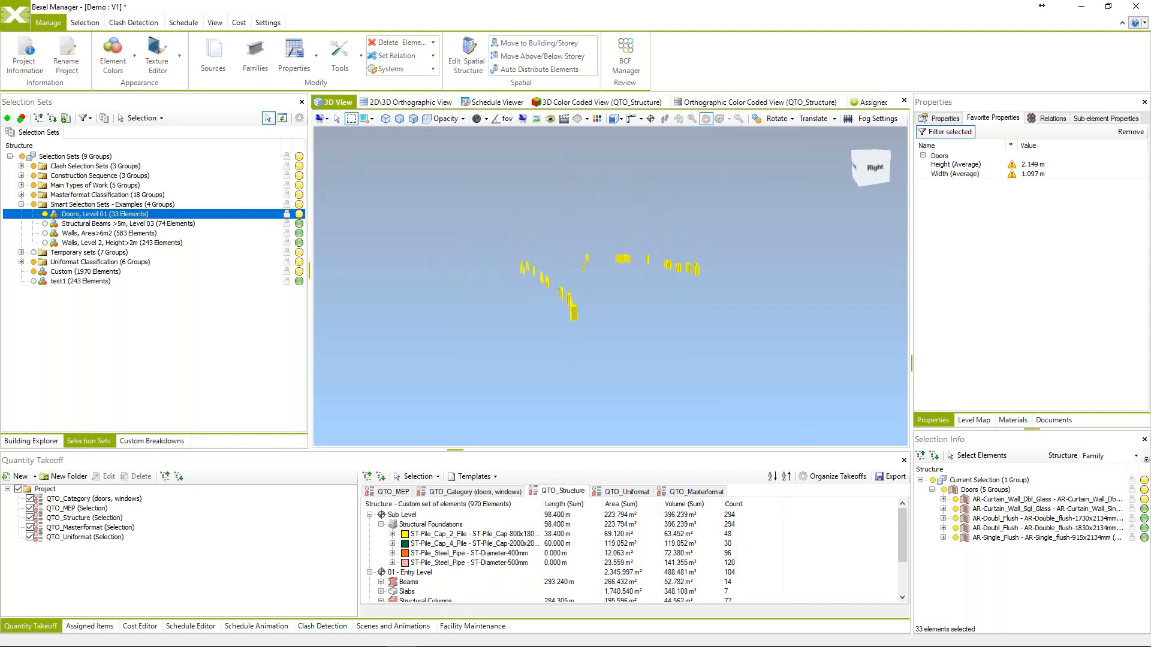
# Toggle the visibility of the Structural Beams >5m, Level 03 set, and show all sets in the Smart Selection Sets - Examples folder.
pyautogui.click(45, 224)
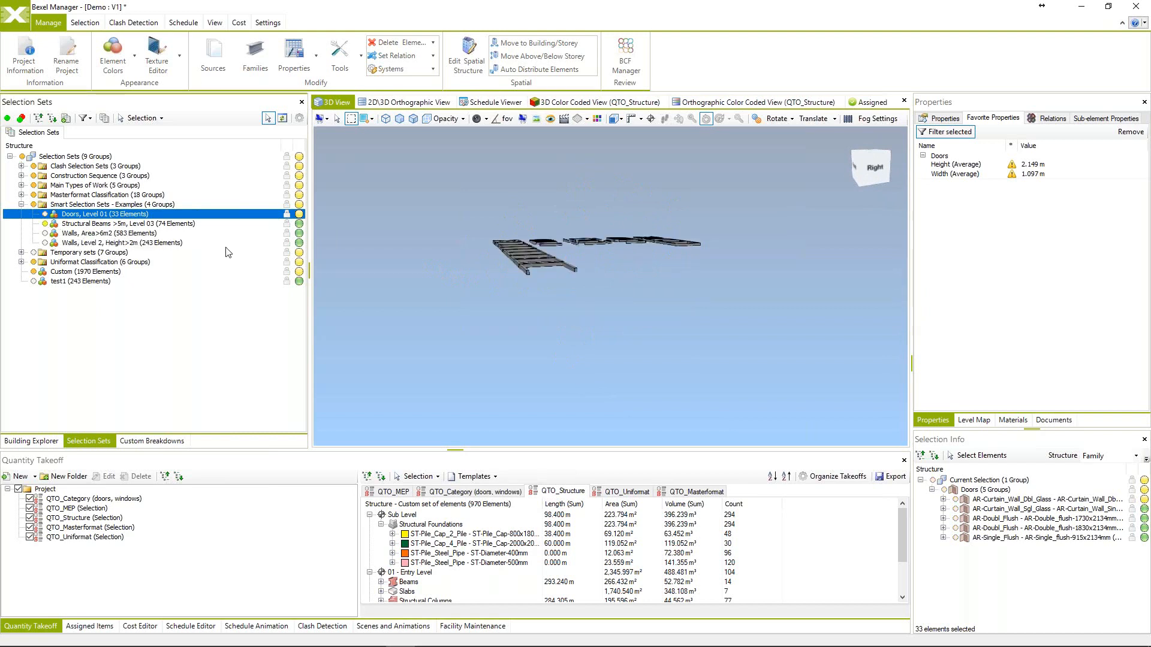
pyautogui.click(44, 224)
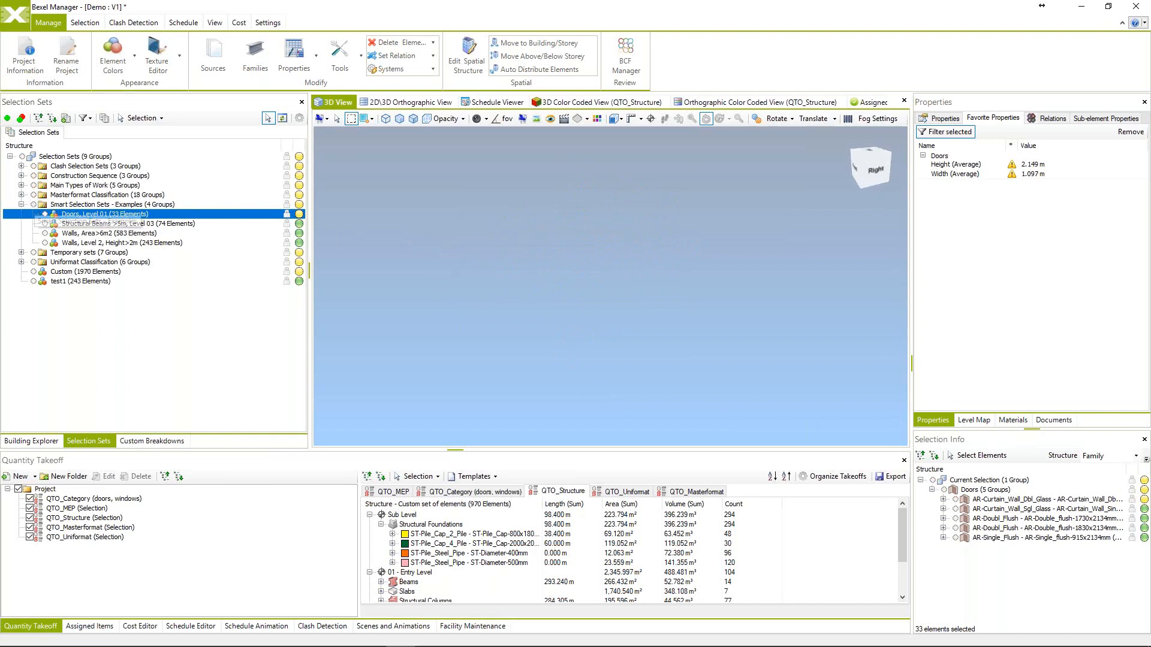
pyautogui.click(34, 204)
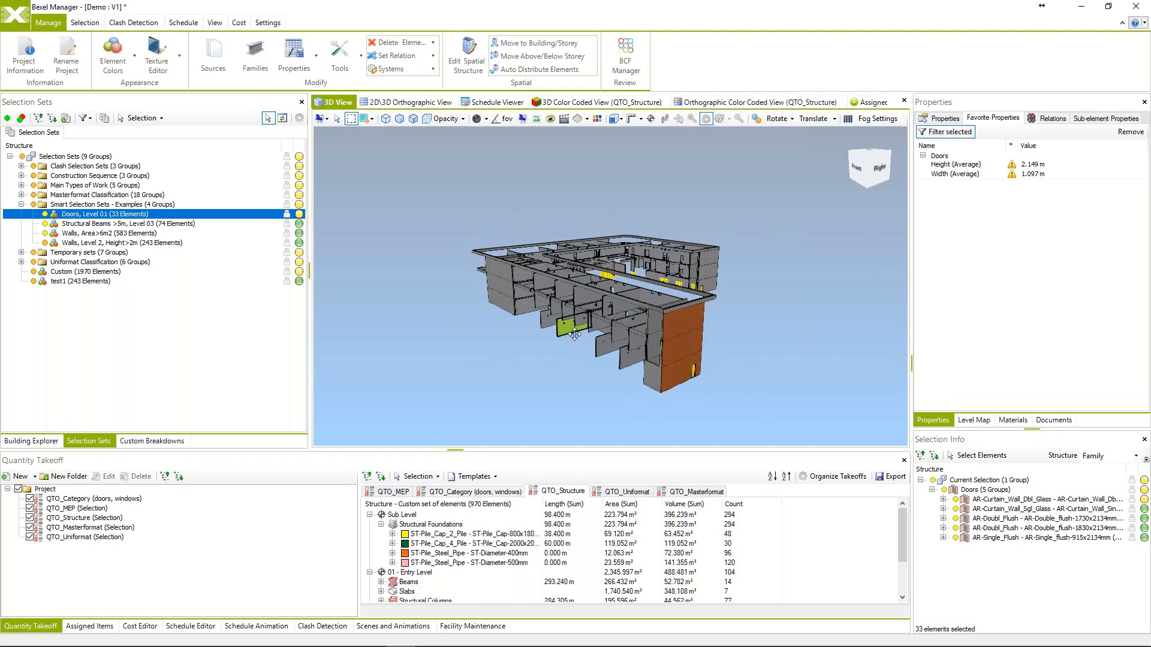
pyautogui.moveTo(574, 333)
pyautogui.mouseDown(button='middle')
pyautogui.moveTo(558, 339)
pyautogui.moveTo(574, 343)
pyautogui.moveTo(563, 355)
pyautogui.moveTo(556, 349)
pyautogui.mouseUp(button='middle')
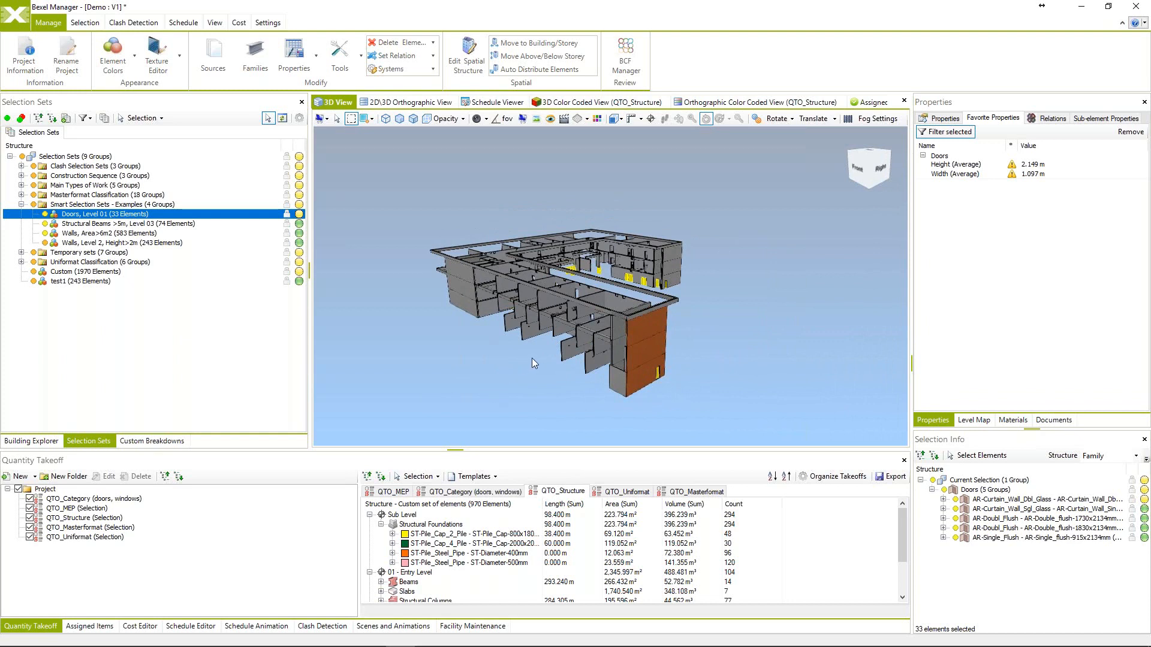
# Open the Structure VS MEP clash results and enlarge their list, with an Entry Level clash between a column and a cable tray selected.
pyautogui.click(318, 626)
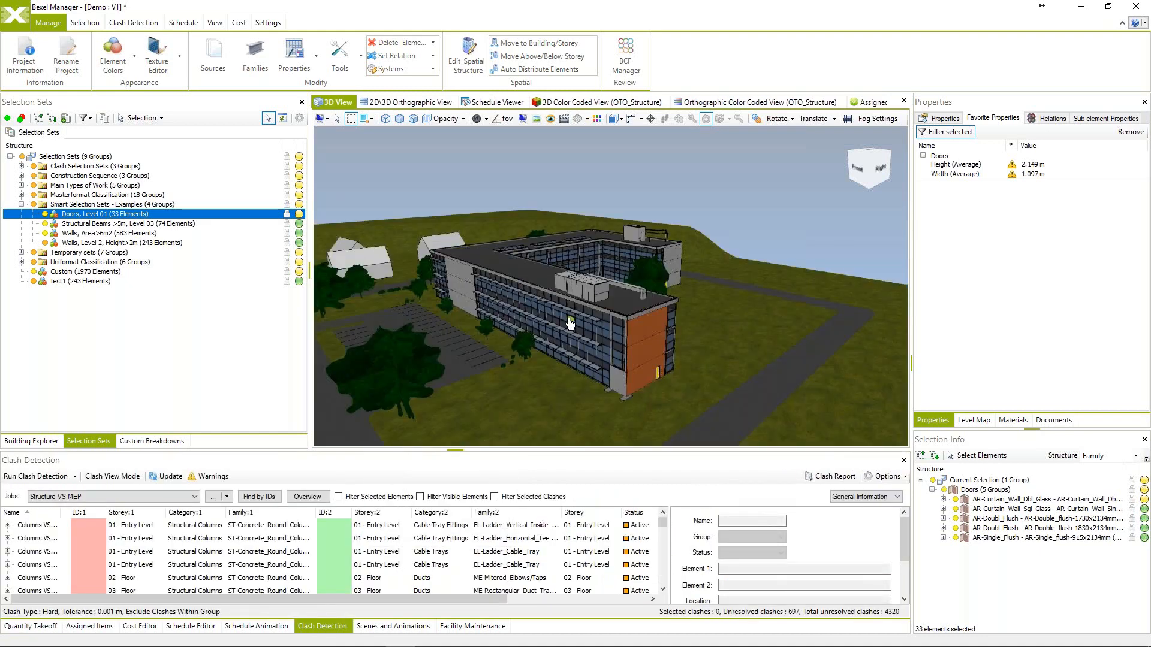
pyautogui.moveTo(571, 320); pyautogui.dragTo(583, 312, button='middle')
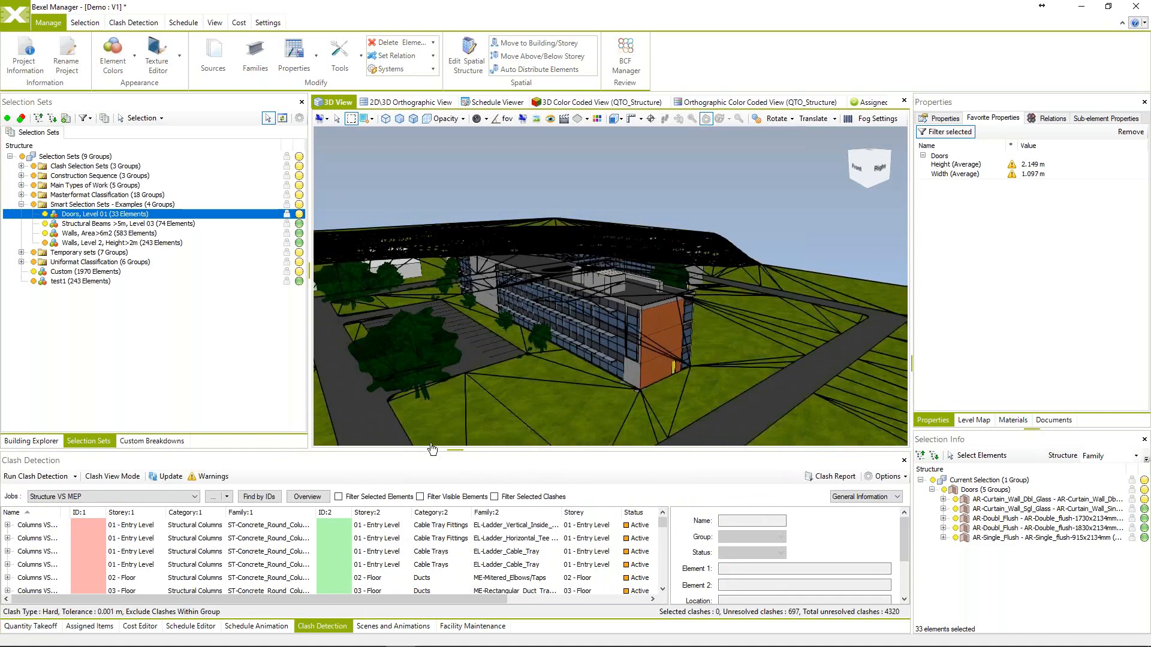
pyautogui.click(130, 550)
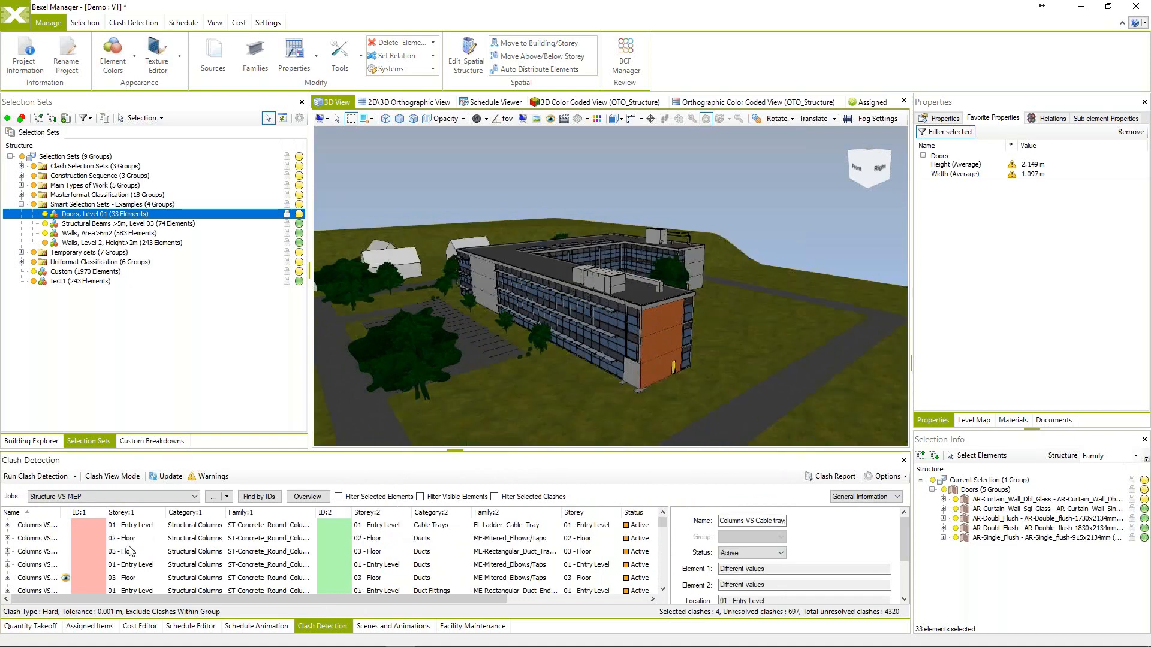
pyautogui.moveTo(452, 450); pyautogui.dragTo(452, 405)
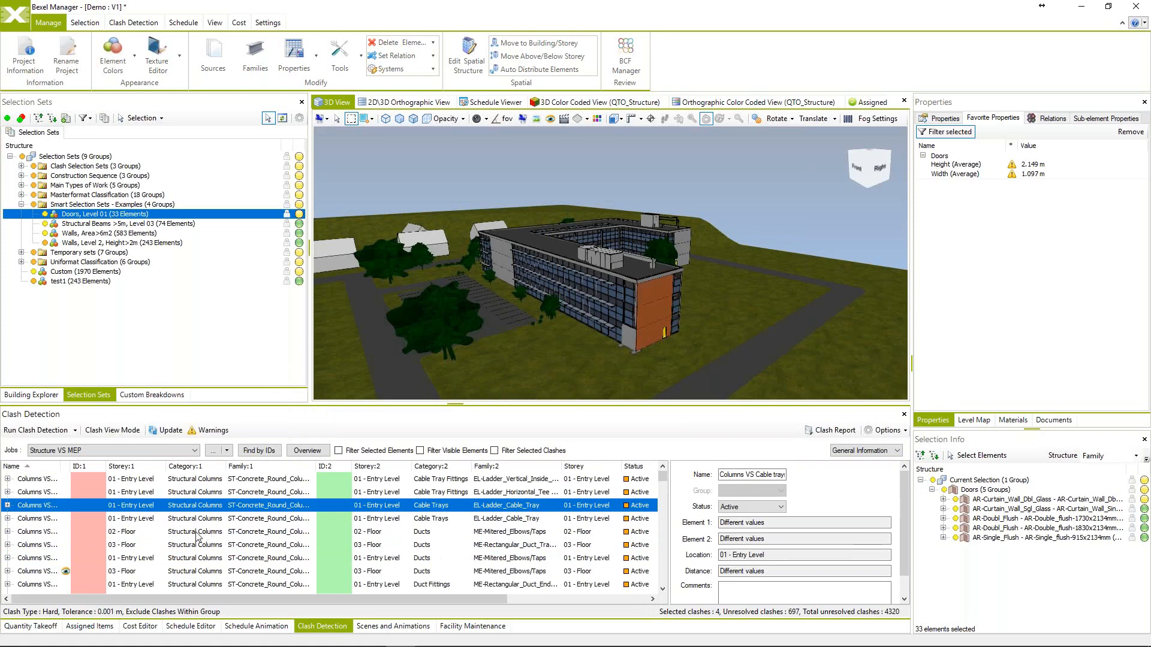
# Display the results of the MEP VS MEP clash job and return to the Structure VS MEP job.
pyautogui.click(195, 451)
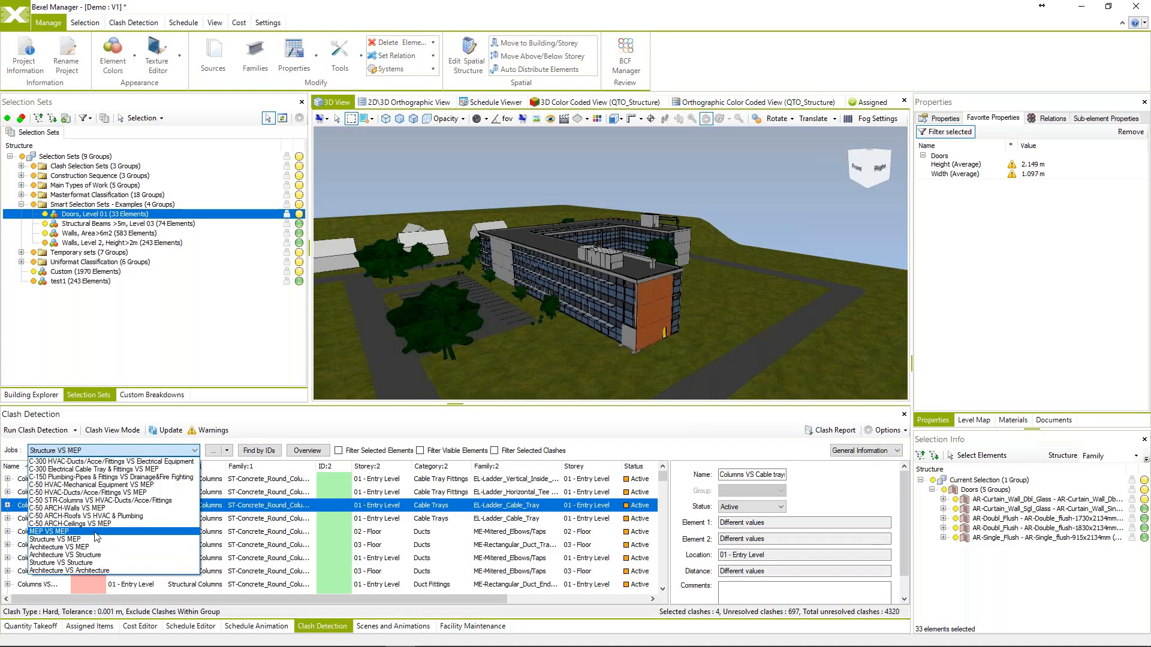
pyautogui.click(95, 533)
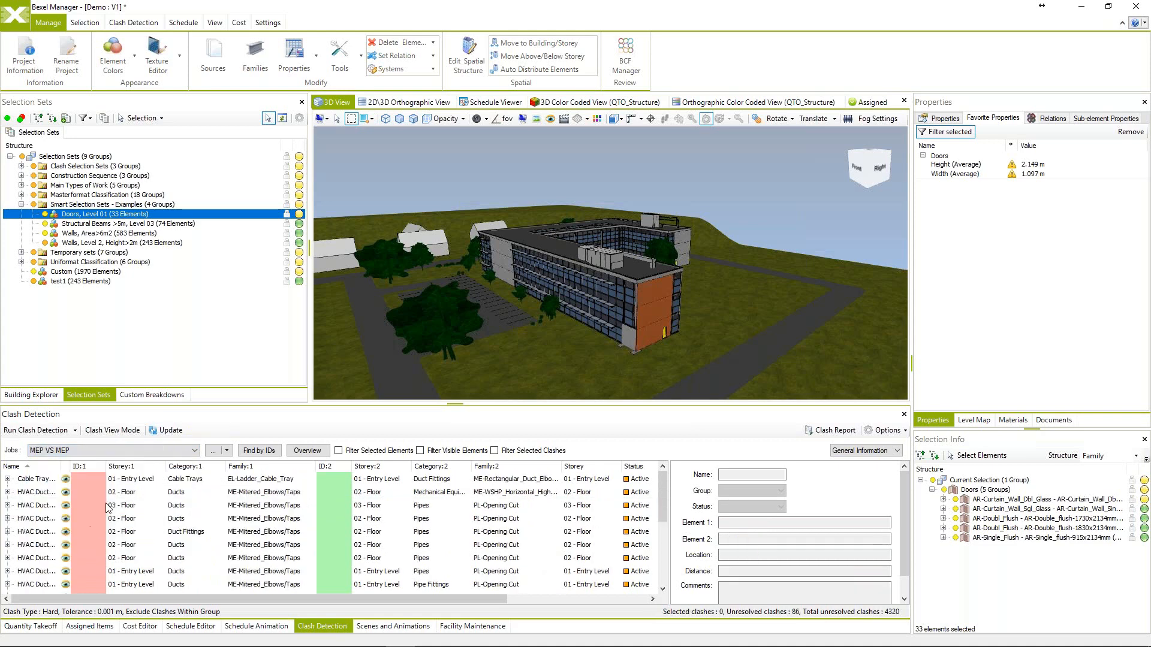
pyautogui.click(197, 450)
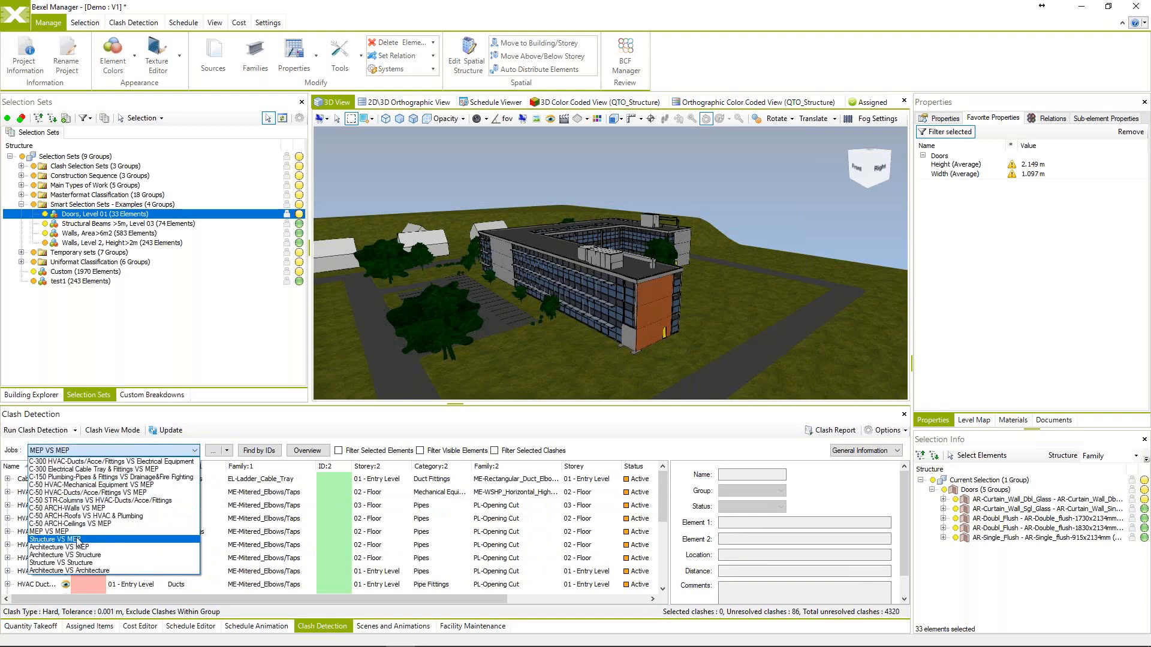
pyautogui.click(77, 539)
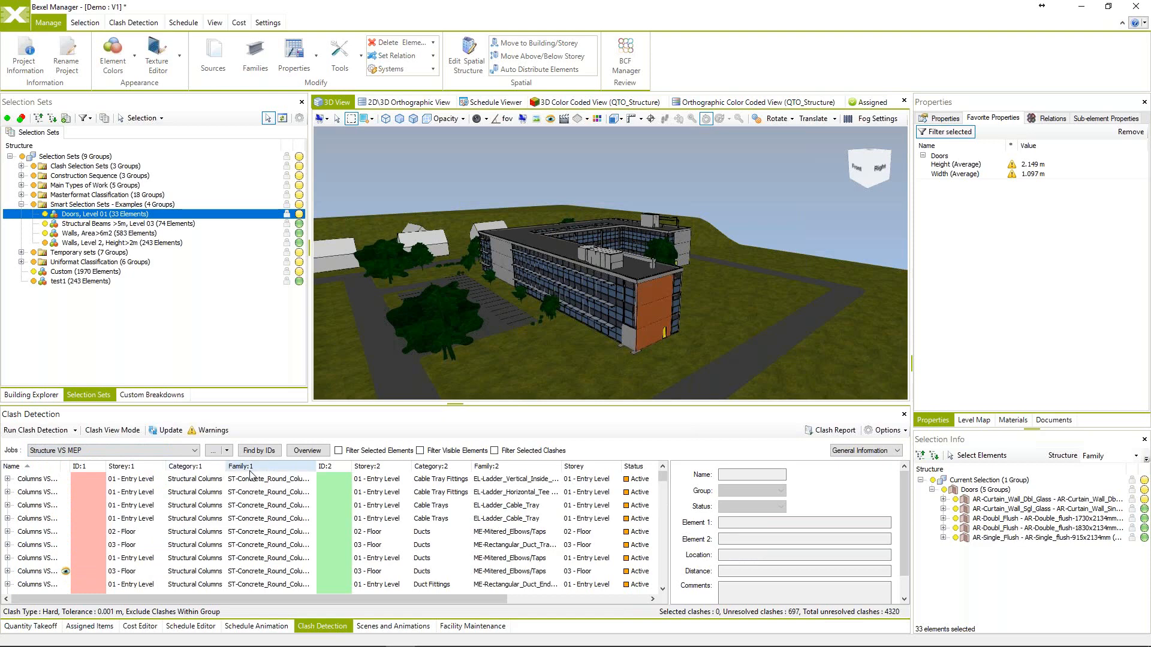
# Inspect the Entry Level column and cable tray clash and the 02 - Floor column and duct clash in clash view mode.
pyautogui.click(184, 505)
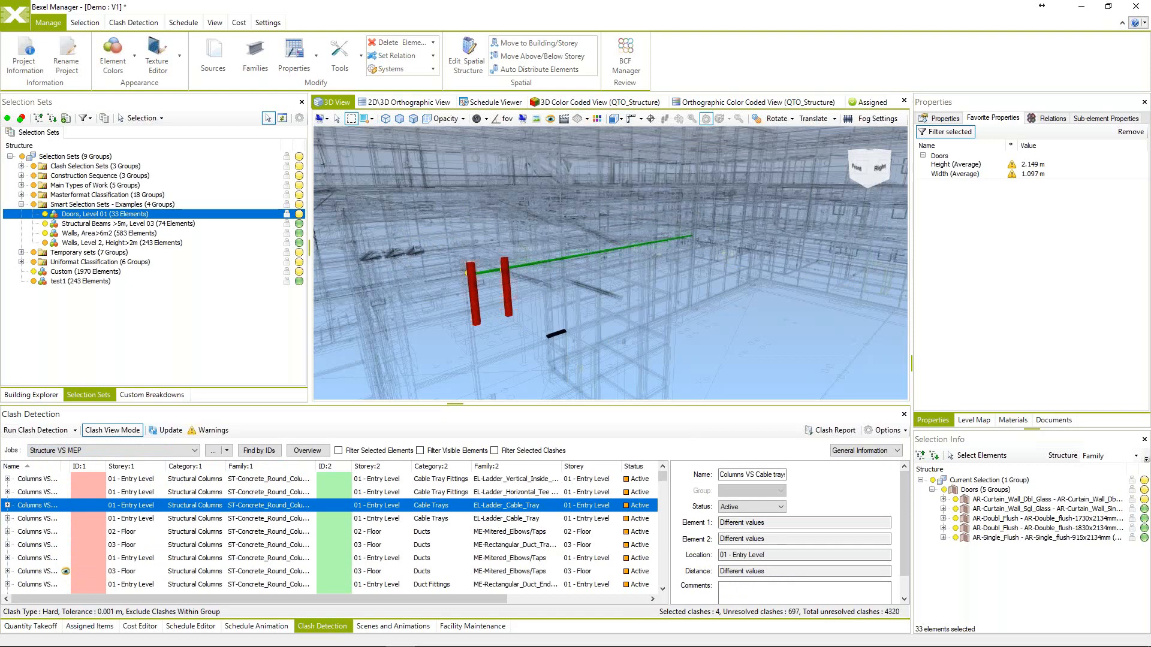
pyautogui.moveTo(605, 312); pyautogui.dragTo(566, 333, button='middle')
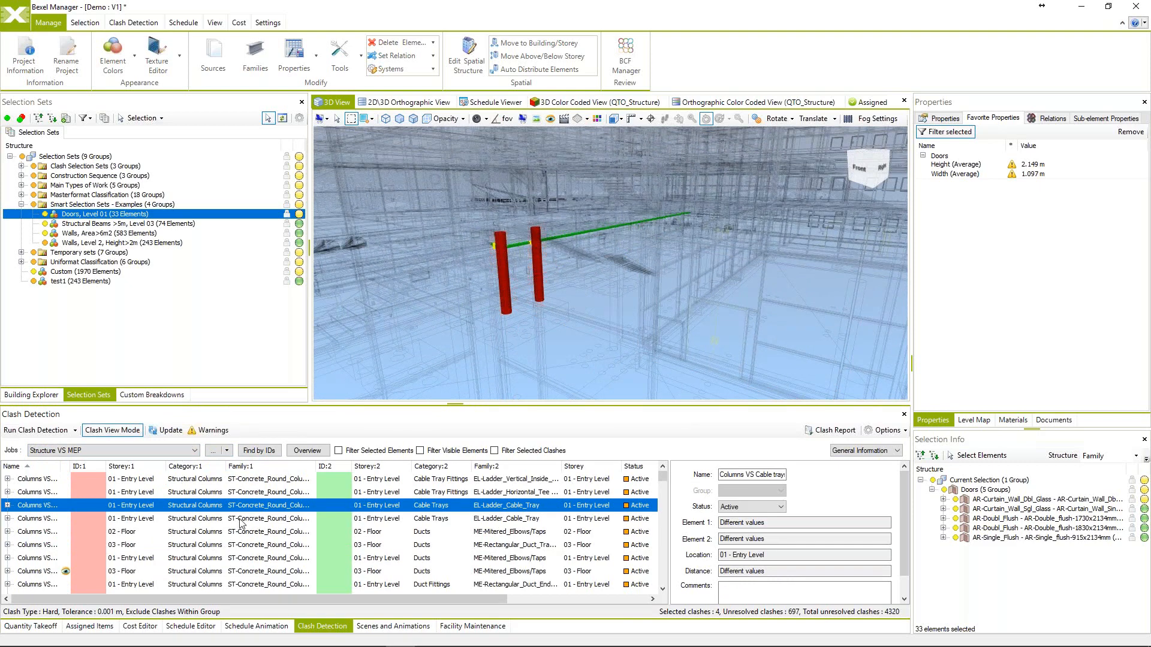
pyautogui.click(192, 531)
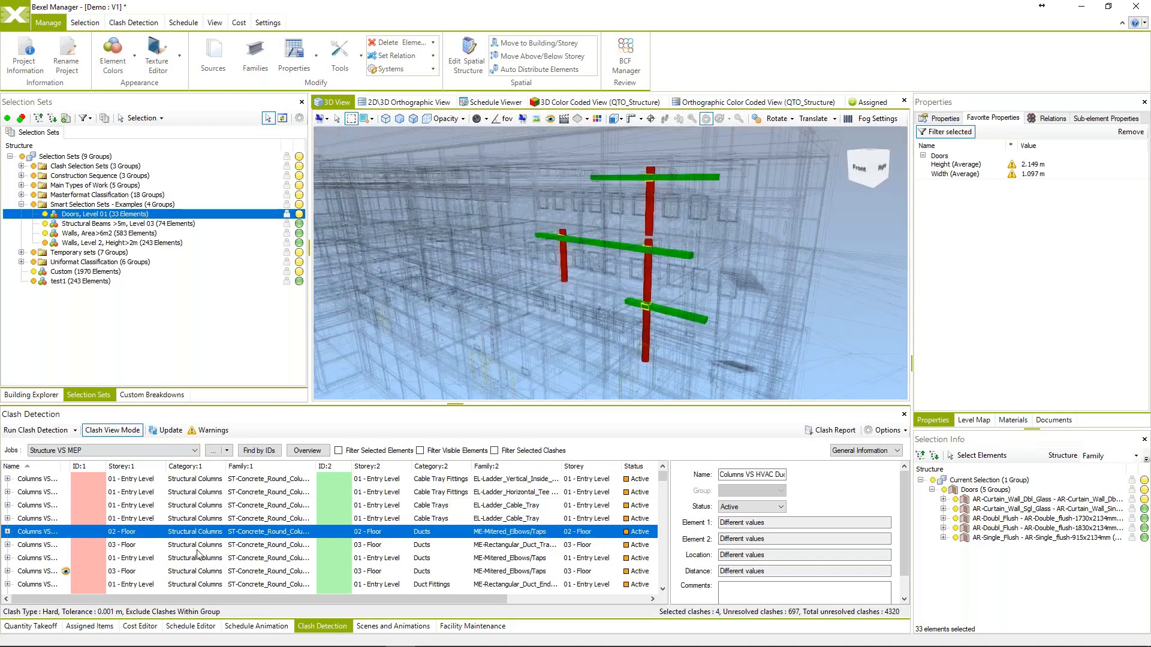
# Inspect the slab and roof clashes with duct fittings in 3D, and browse the remaining Structure VS MEP clash groups.
pyautogui.scroll(-5, 213, 523)
pyautogui.click(209, 519)
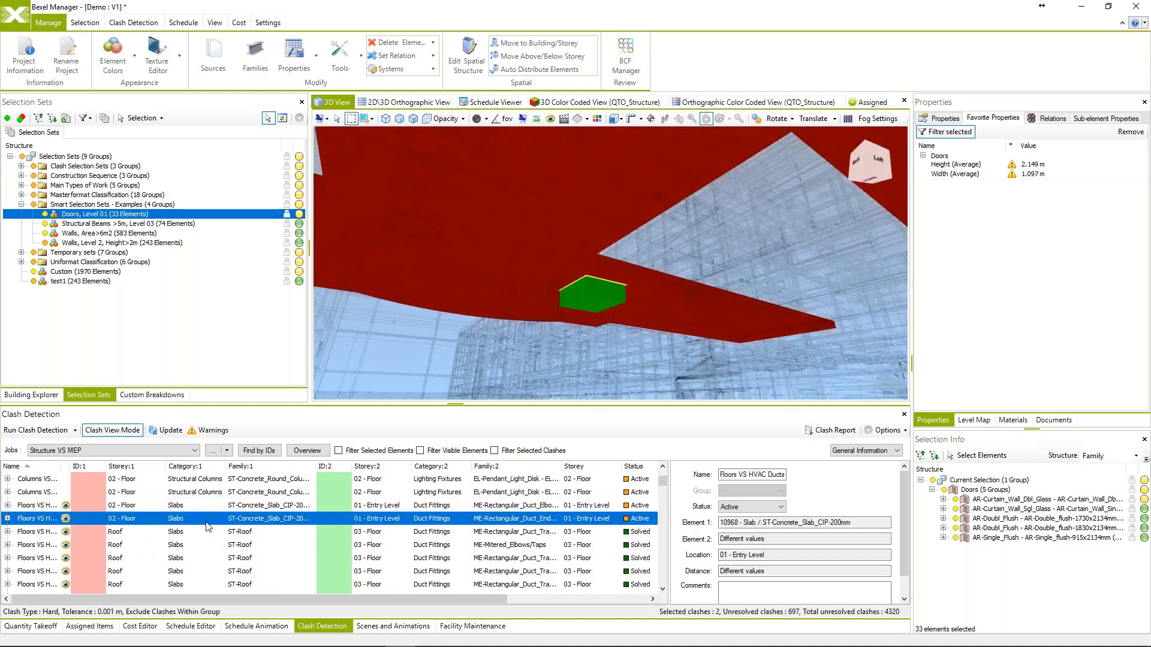
pyautogui.click(206, 532)
pyautogui.scroll(-5, 204, 521)
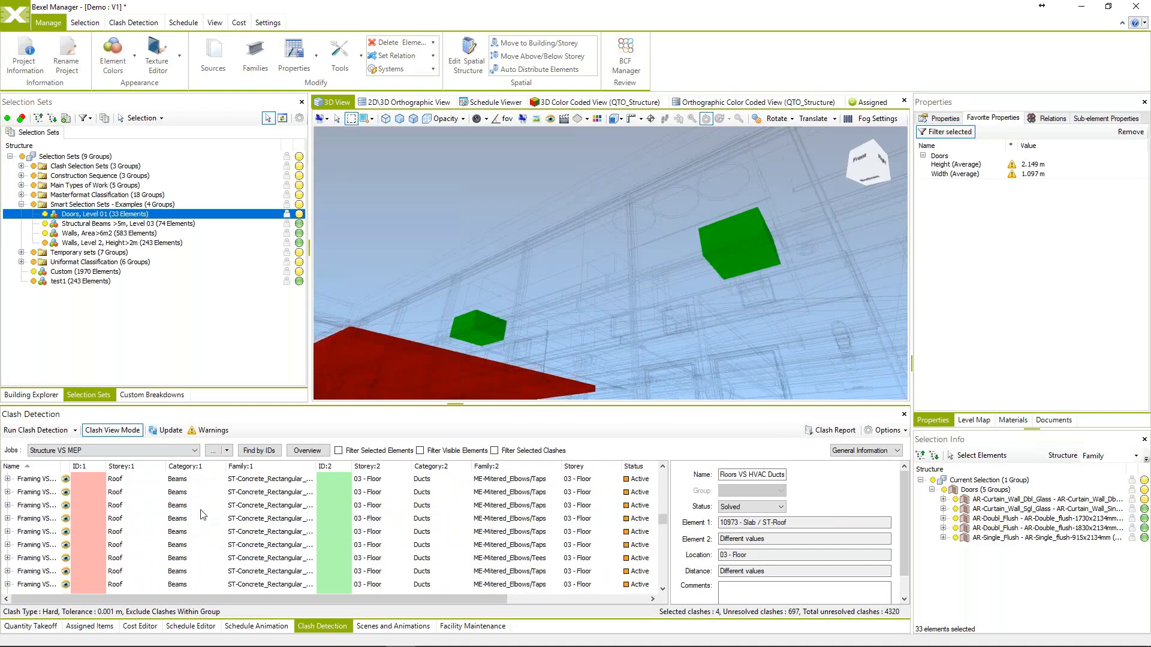
pyautogui.scroll(-5, 191, 517)
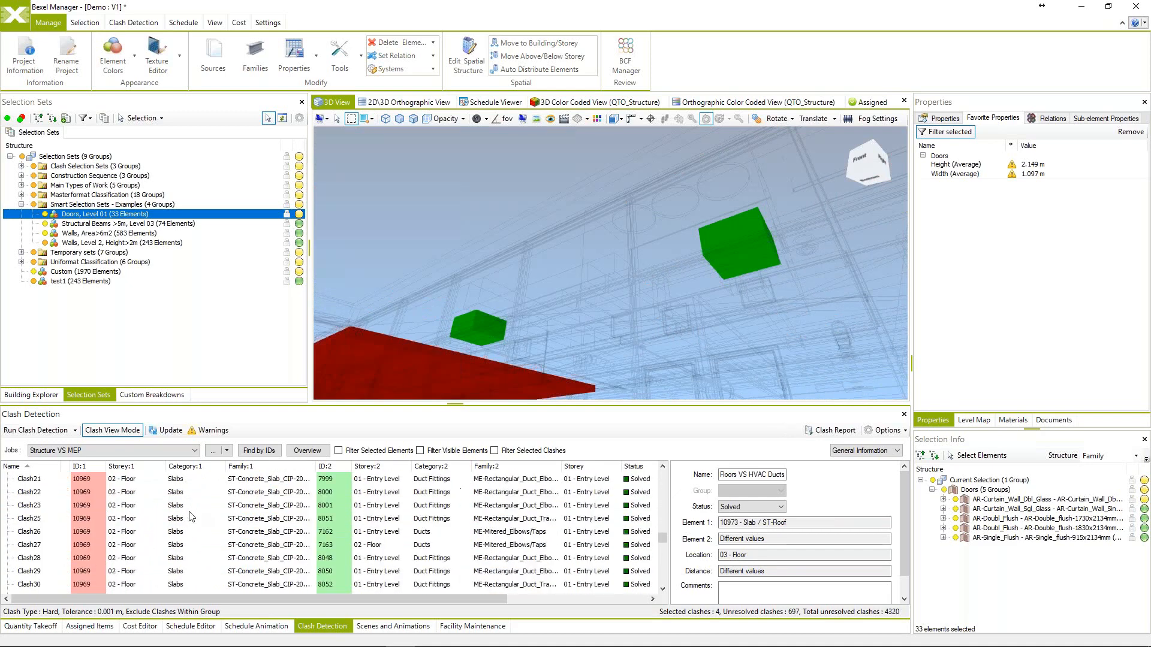
pyautogui.scroll(10, 190, 516)
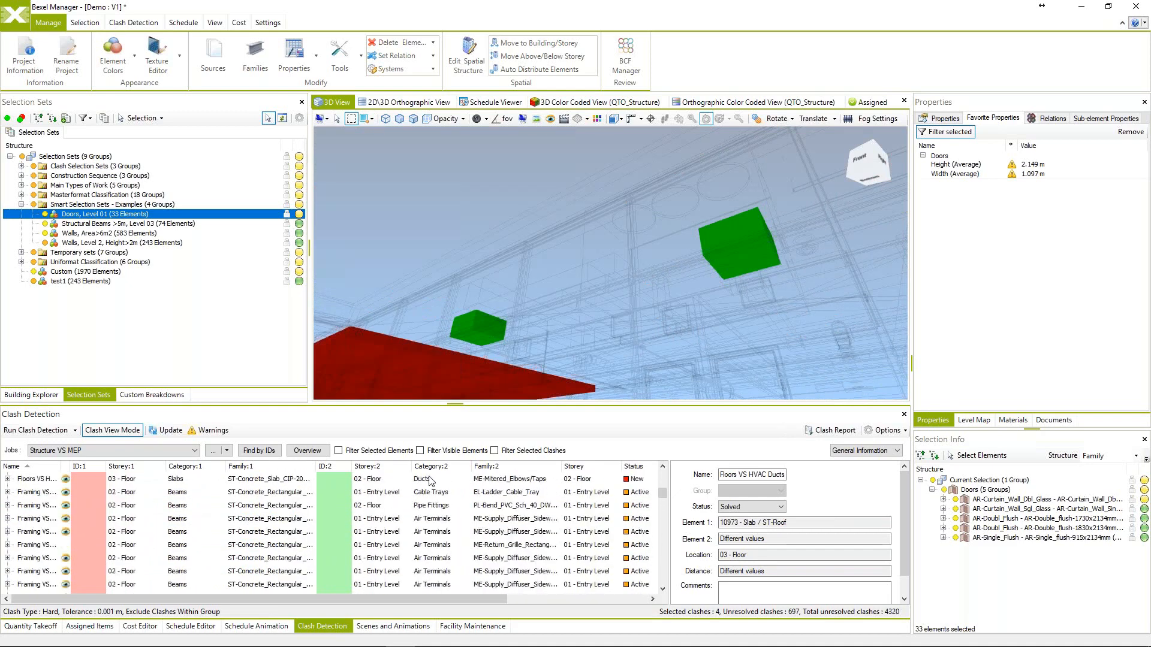
# Review the clash report export settings without exporting, and inspect an Entry Level clash between a concrete beam and air terminals.
pyautogui.click(845, 431)
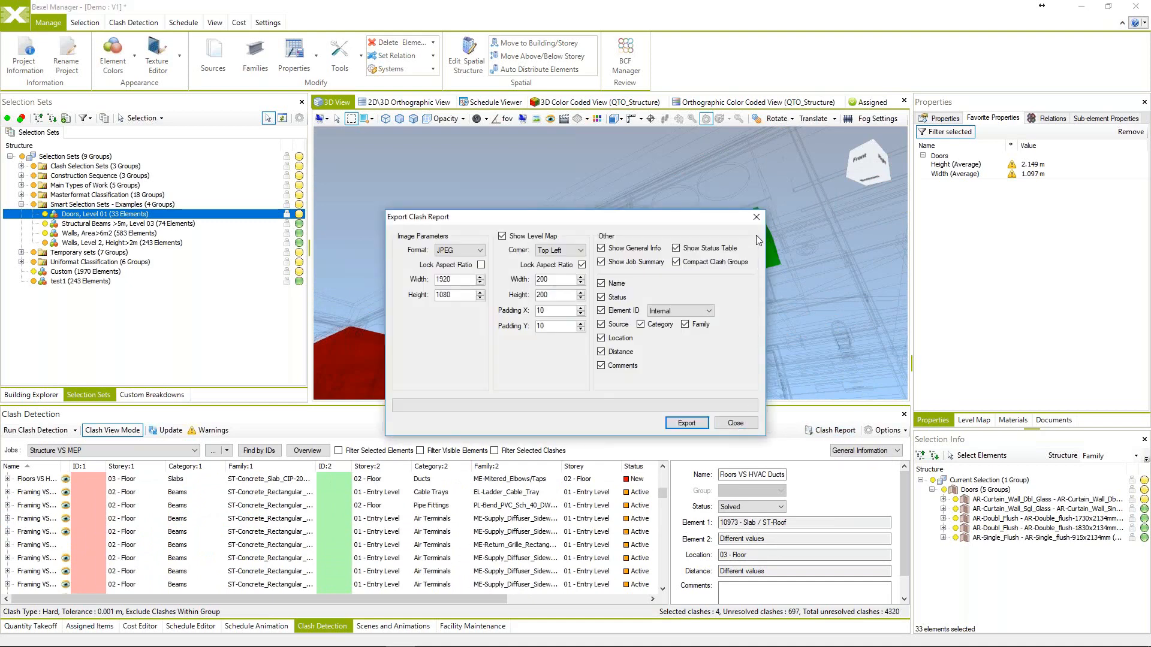
pyautogui.click(756, 219)
pyautogui.moveTo(724, 350)
pyautogui.mouseDown(button='middle')
pyautogui.moveTo(649, 335)
pyautogui.moveTo(661, 326)
pyautogui.moveTo(666, 352)
pyautogui.moveTo(591, 354)
pyautogui.moveTo(643, 328)
pyautogui.moveTo(704, 259)
pyautogui.moveTo(678, 286)
pyautogui.moveTo(692, 281)
pyautogui.moveTo(680, 287)
pyautogui.moveTo(715, 225)
pyautogui.moveTo(600, 321)
pyautogui.mouseUp(button='middle')
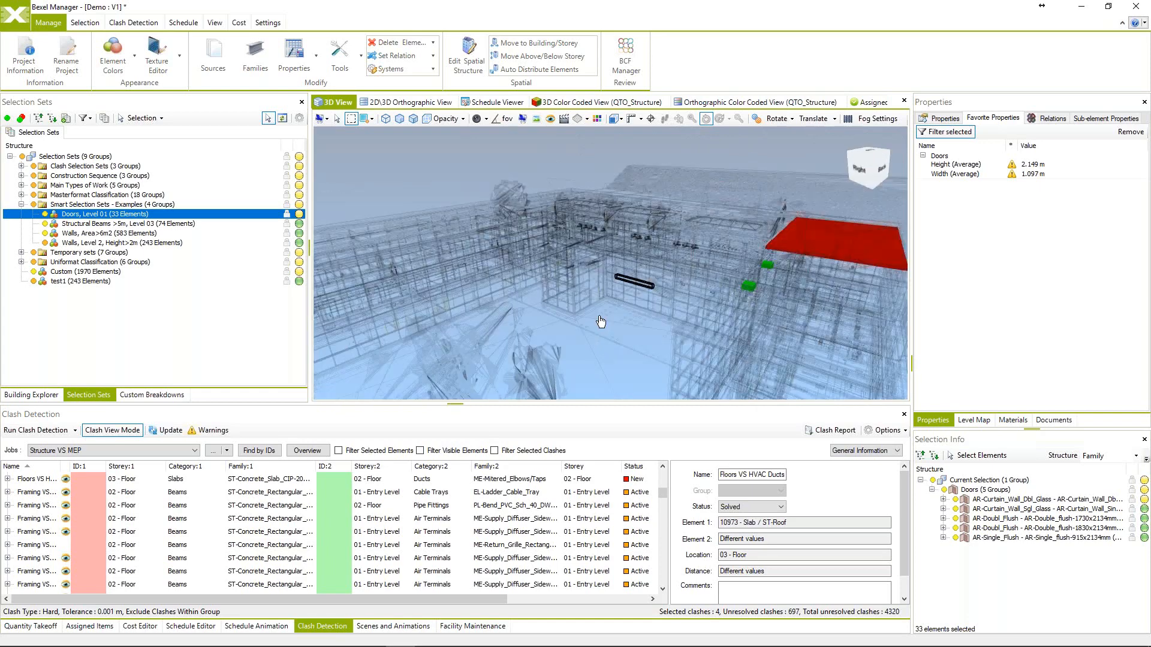
pyautogui.click(157, 534)
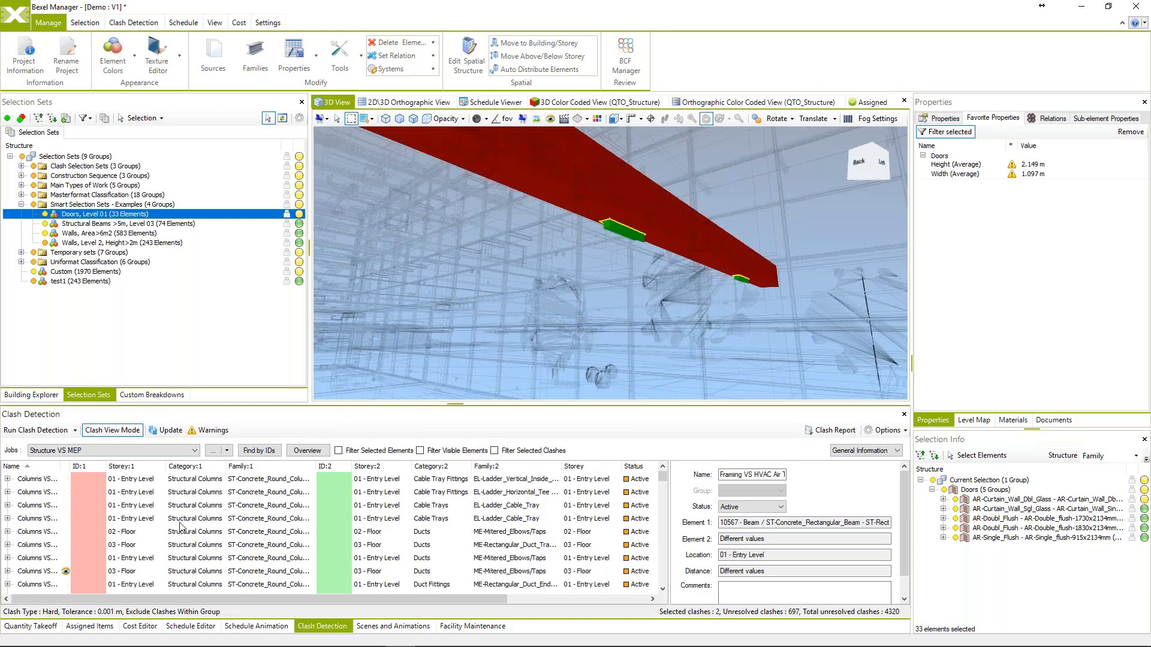
# Display the C-50 HVAC-Mechanical Equipment VS MEP clash results and check the filter, rename and delete options available for the job.
pyautogui.click(195, 451)
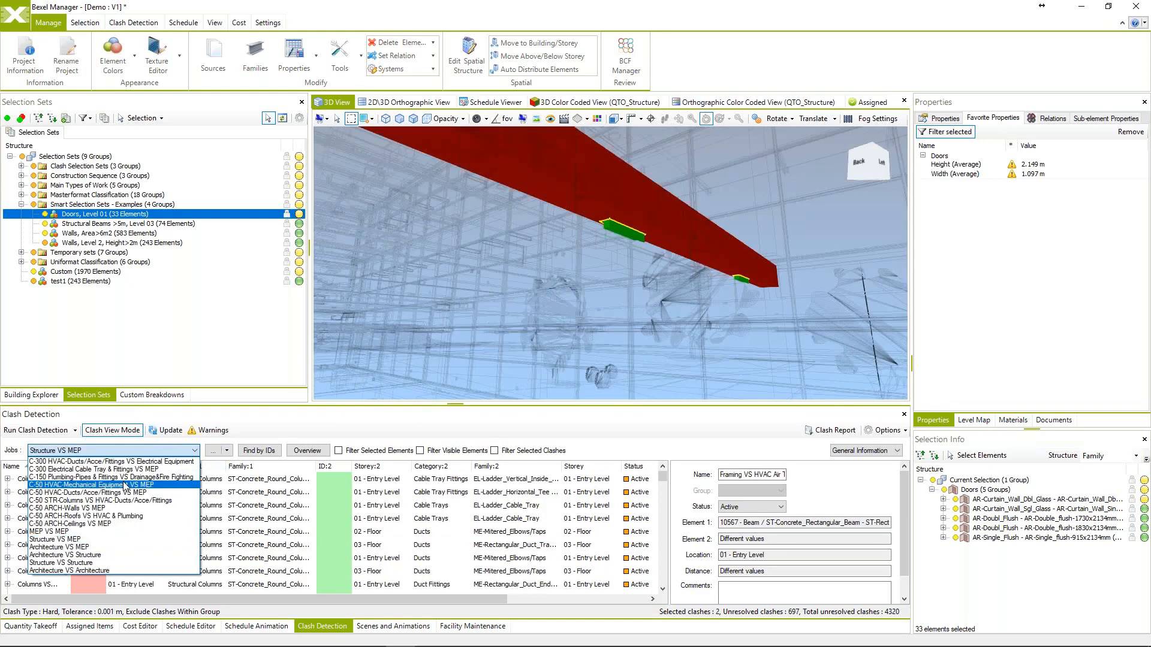
pyautogui.click(124, 485)
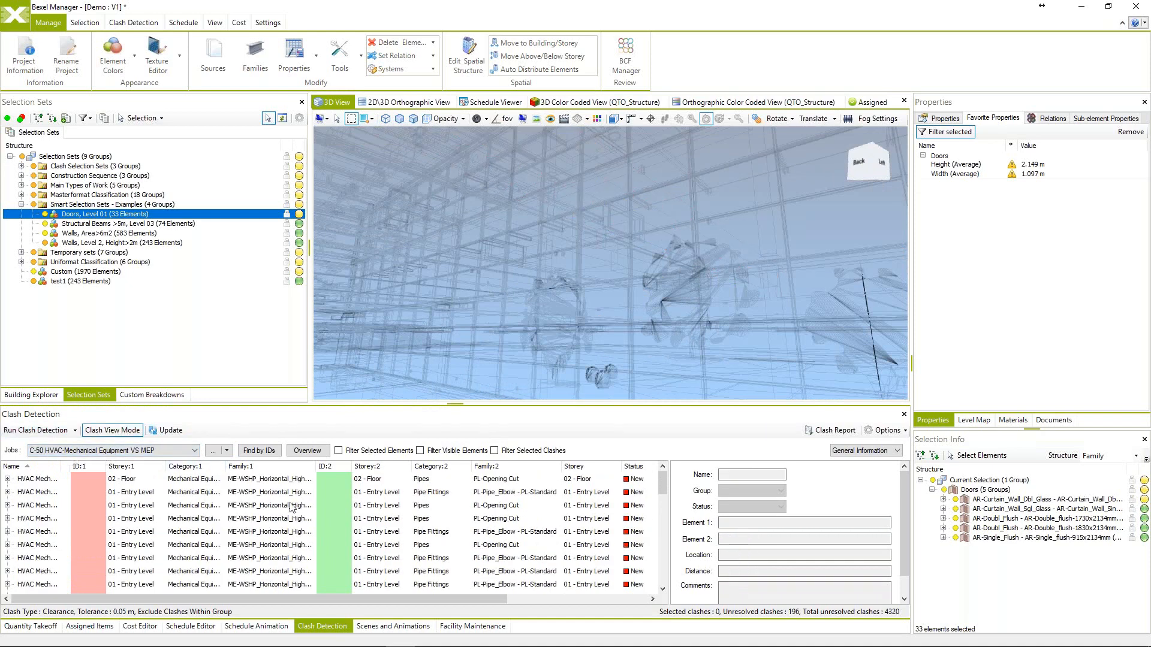
pyautogui.click(227, 451)
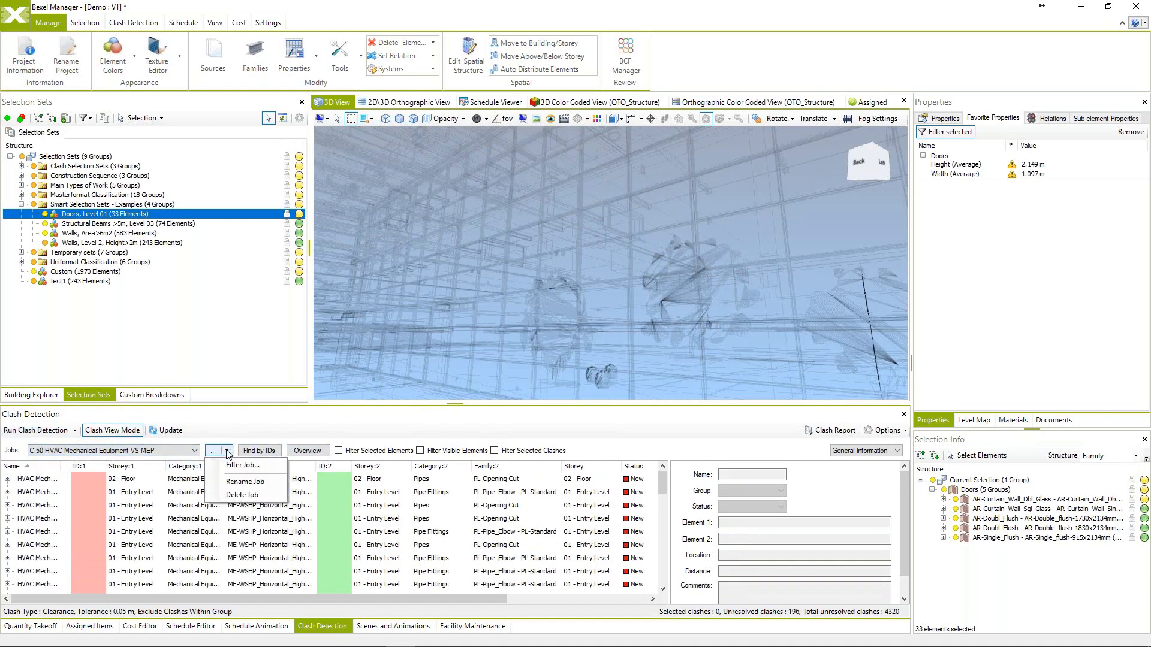
pyautogui.click(272, 425)
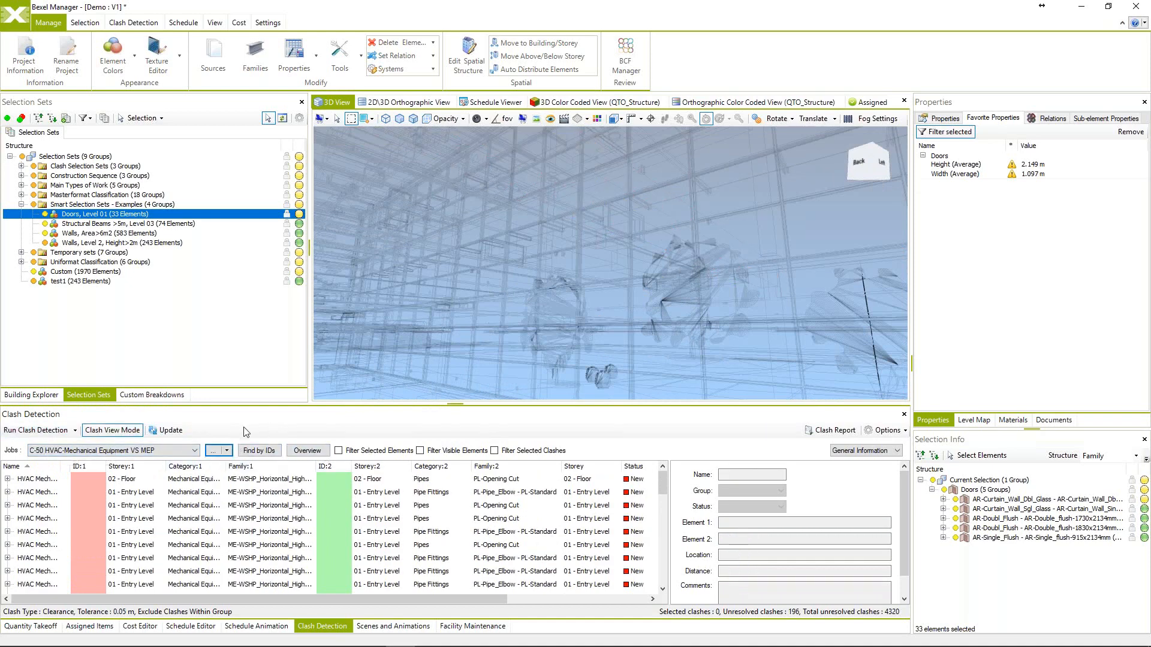
# Start a new clash detection job and browse the left clash detection groups down to the Worksets.
pyautogui.click(46, 436)
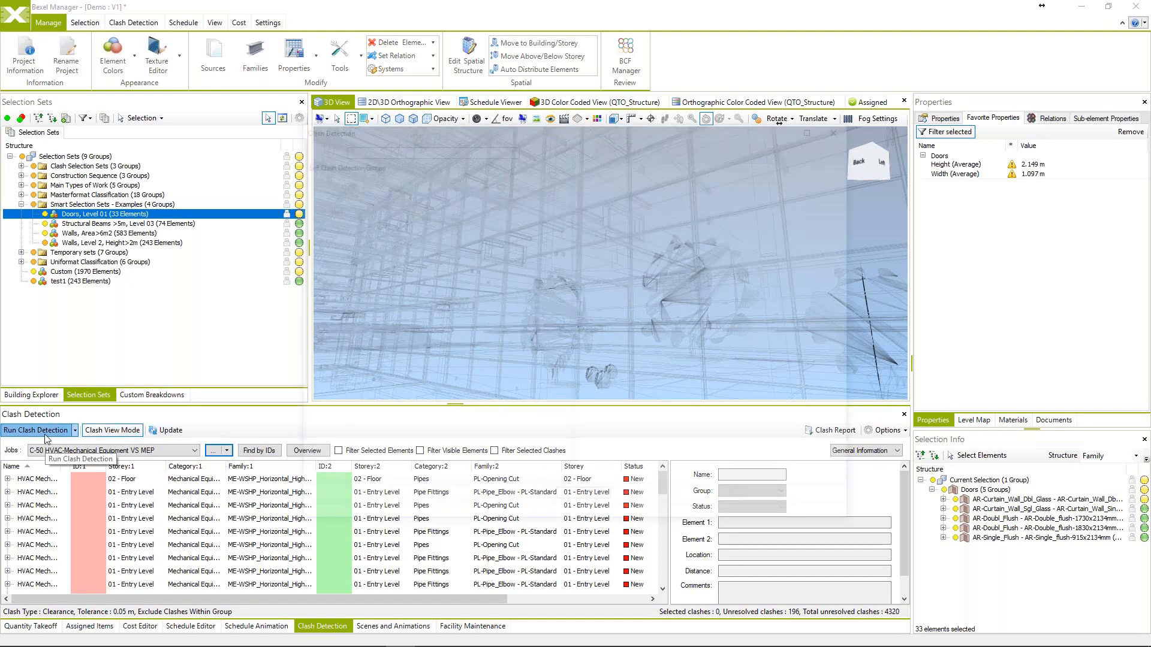
pyautogui.scroll(-10, 509, 300)
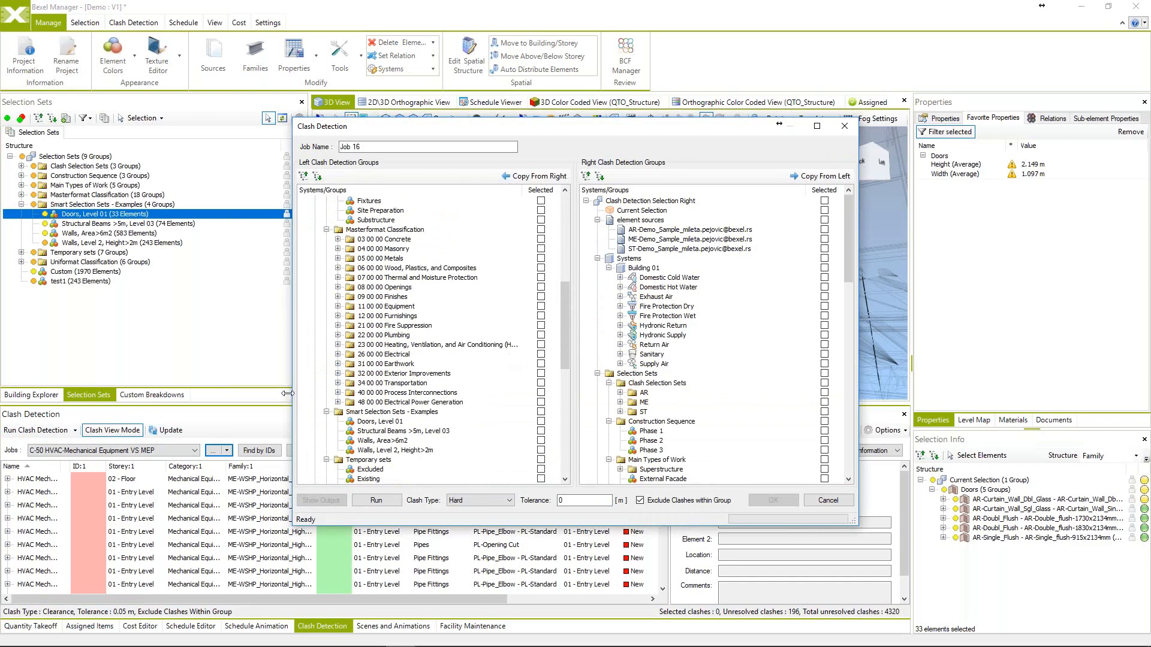
pyautogui.scroll(-4, 455, 290)
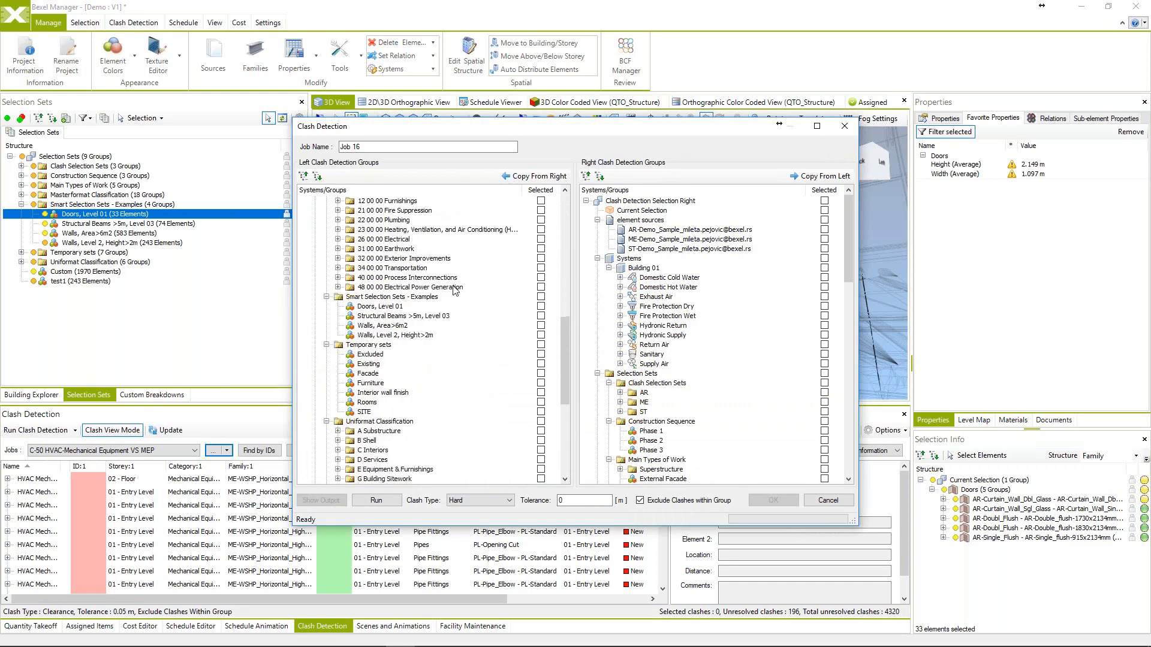
pyautogui.scroll(15, 455, 290)
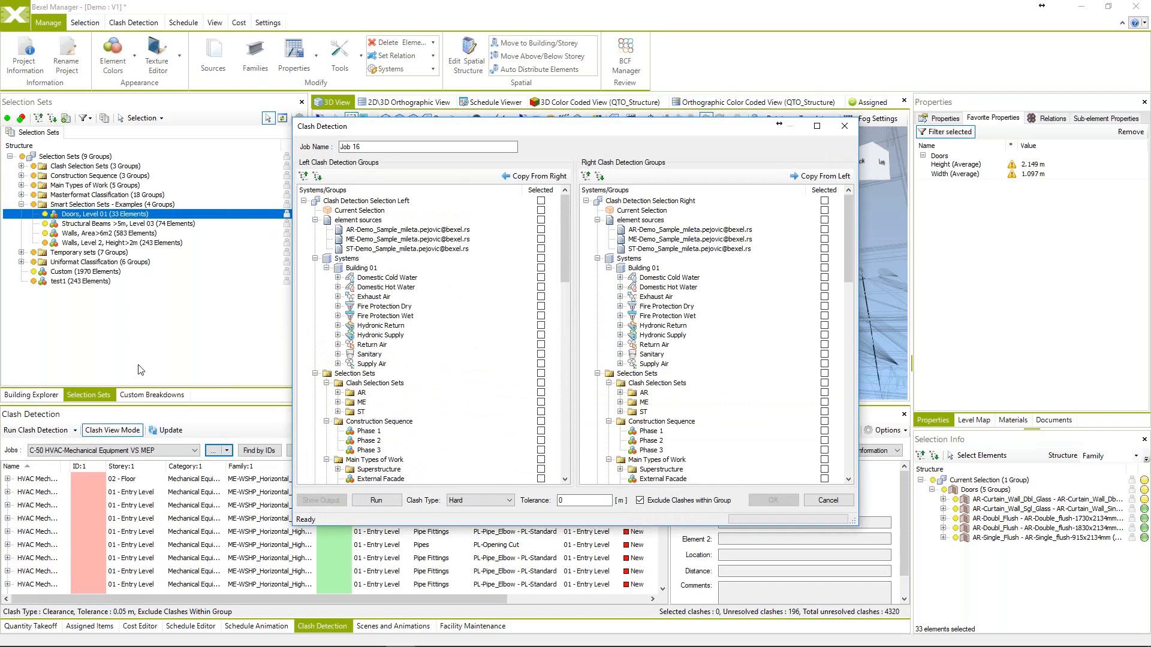
pyautogui.scroll(-7, 424, 319)
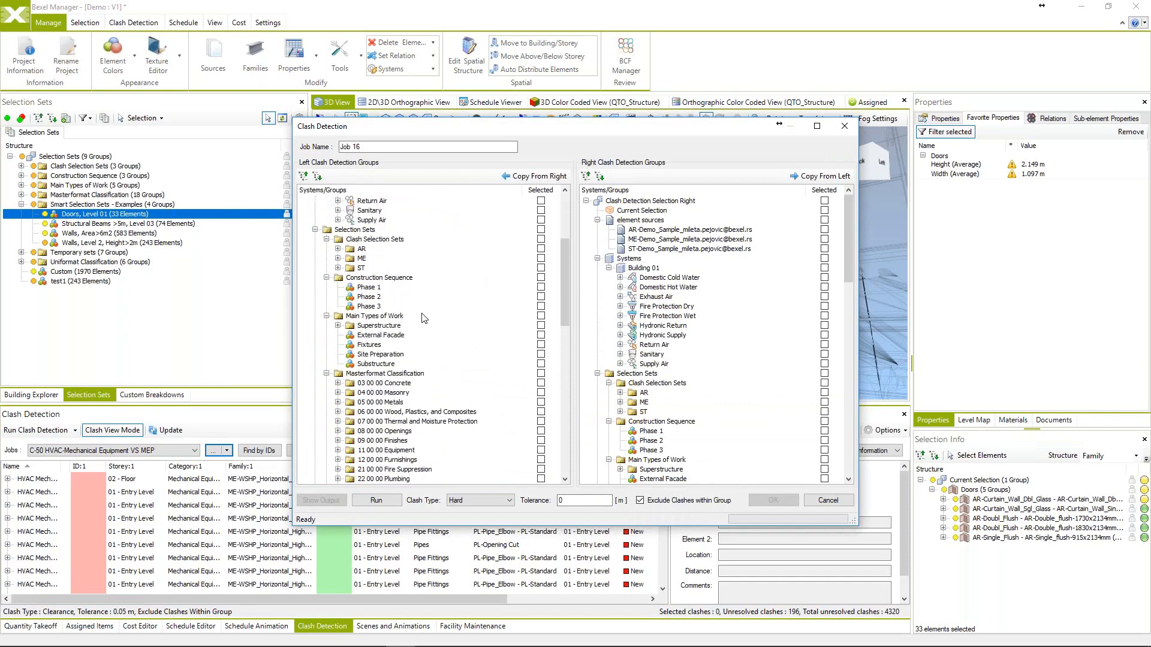
pyautogui.scroll(-9, 427, 321)
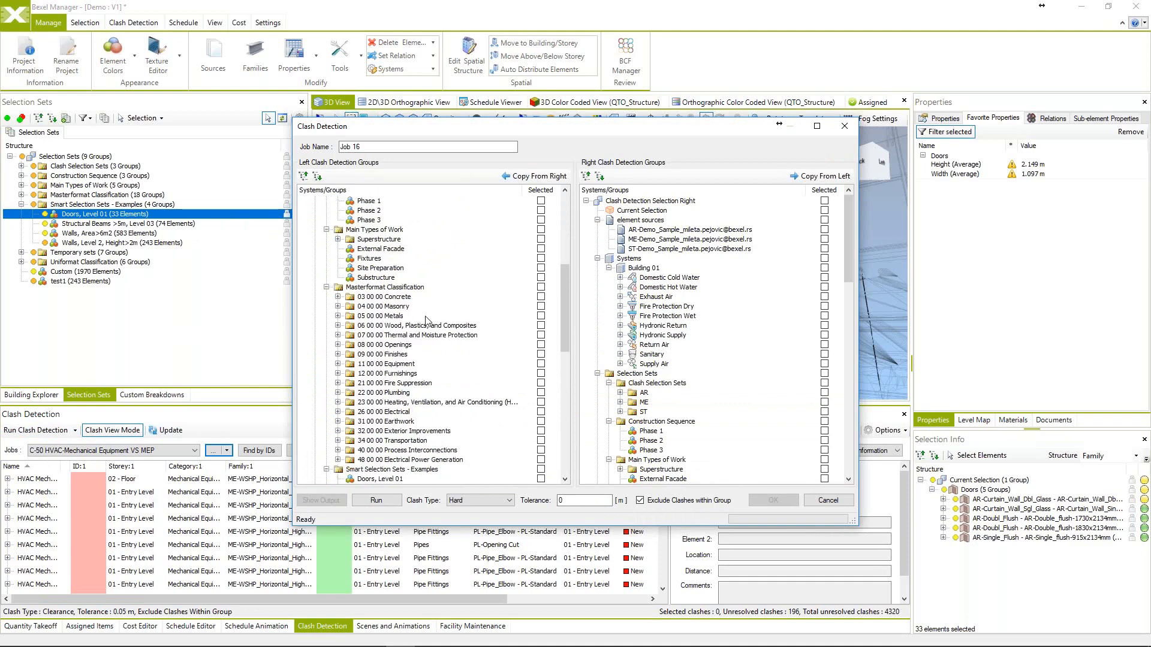
pyautogui.scroll(-6, 427, 320)
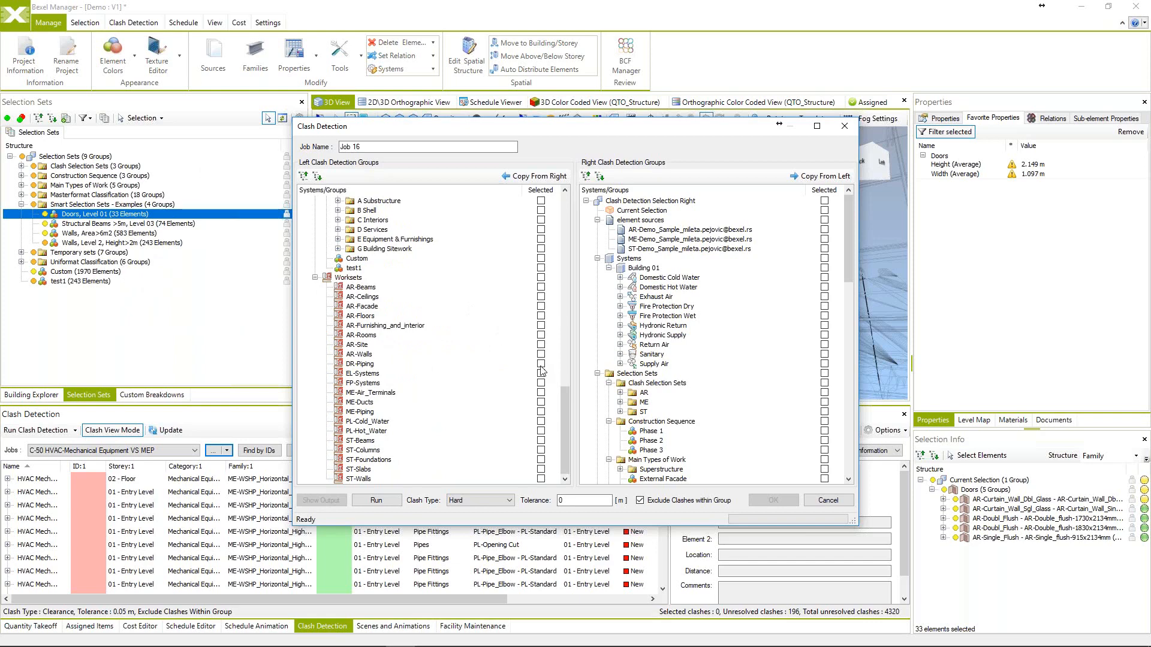
# Include the AR-Beams and DR-Piping worksets in the left groups and ME-Ducts in the right groups, and name the job Beams vs Duct.
pyautogui.scroll(-15, 812, 341)
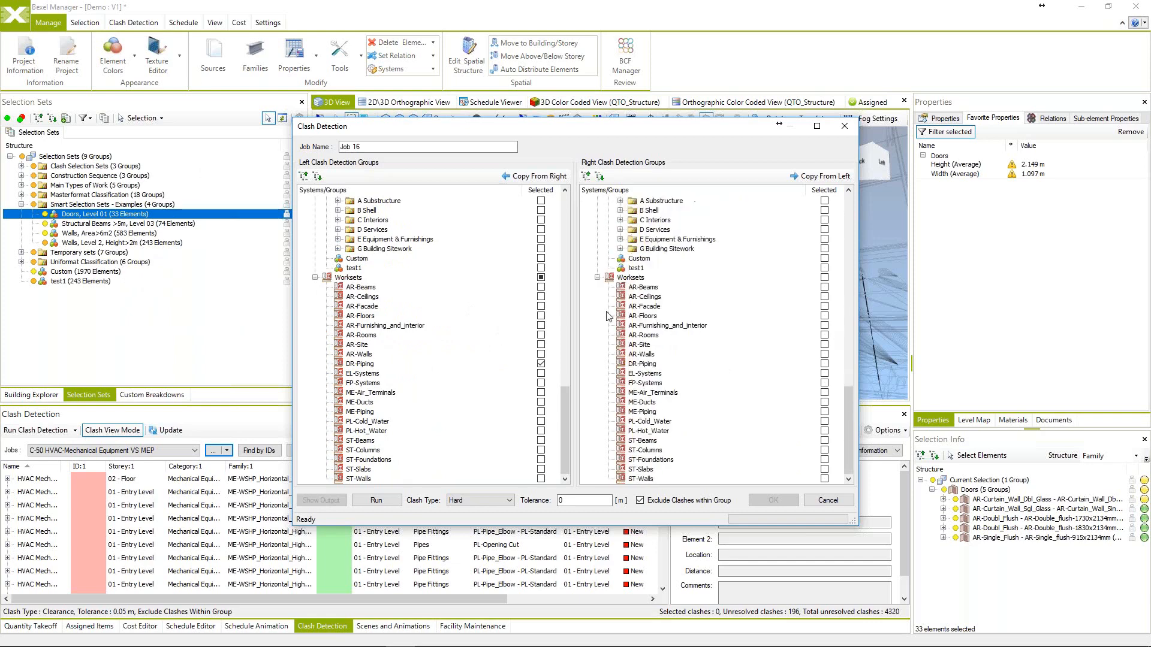
pyautogui.click(825, 383)
pyautogui.doubleClick(355, 147)
pyautogui.moveTo(339, 149); pyautogui.dragTo(315, 157)
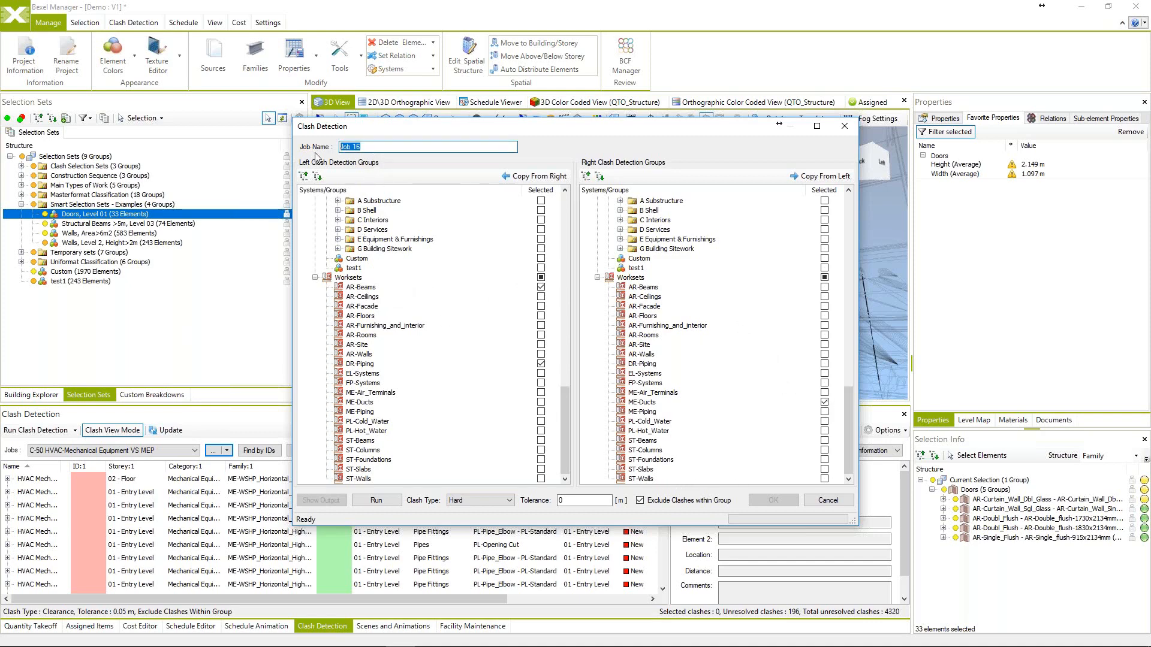
pyautogui.write('Beams vs Duct')
# Review the clash type options, keep Hard with a tolerance of 0 m, run the Beams vs Duct analysis and accept the job.
pyautogui.click(495, 500)
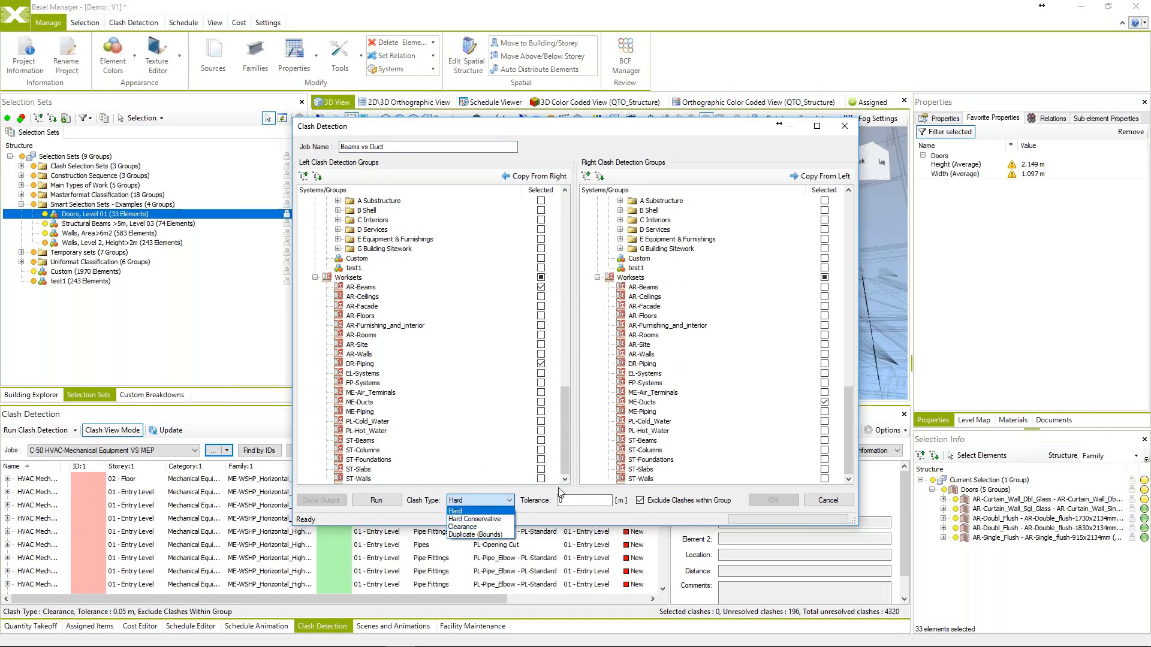
pyautogui.click(538, 497)
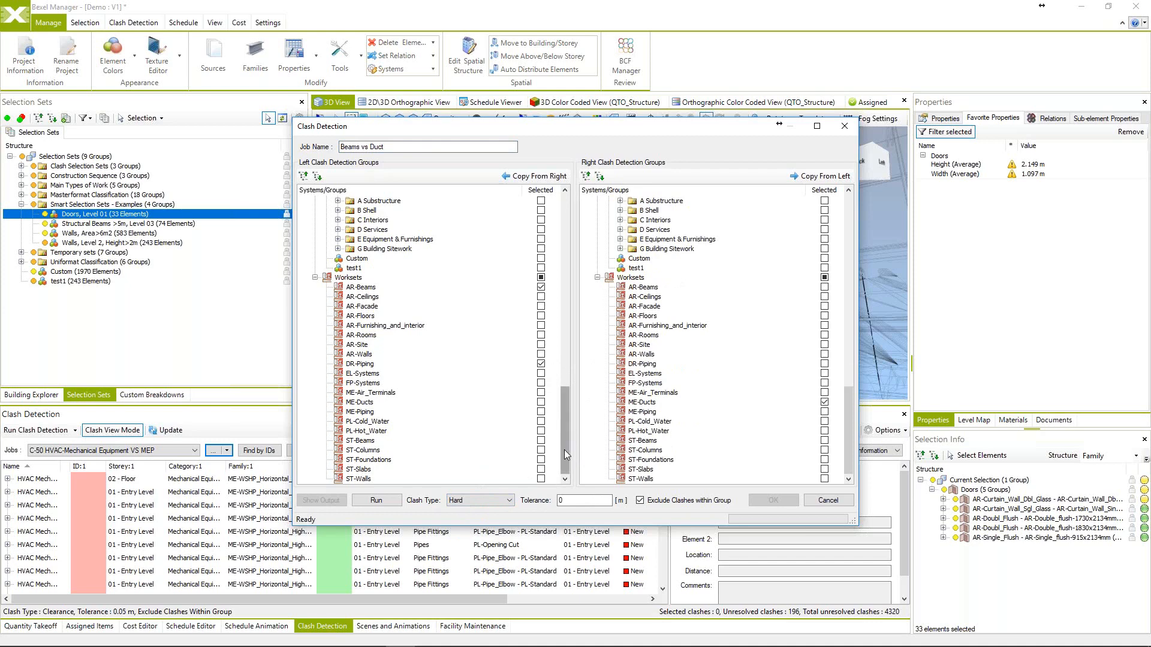
pyautogui.scroll(2, 567, 445)
pyautogui.scroll(-2, 566, 441)
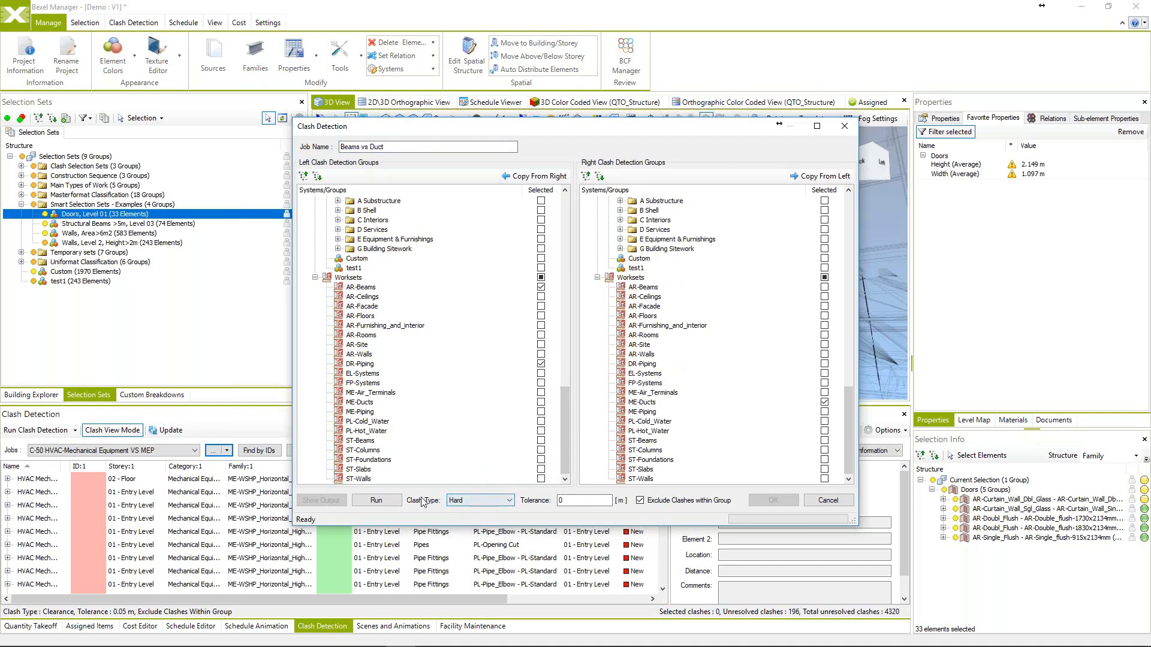
pyautogui.click(382, 505)
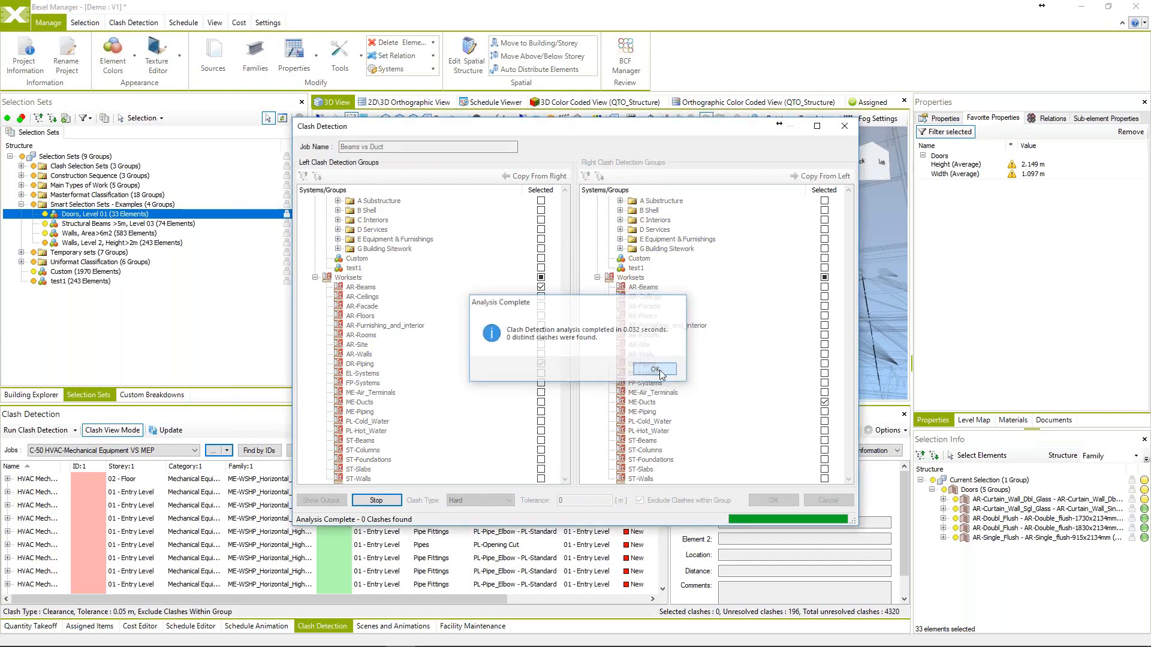
pyautogui.click(658, 371)
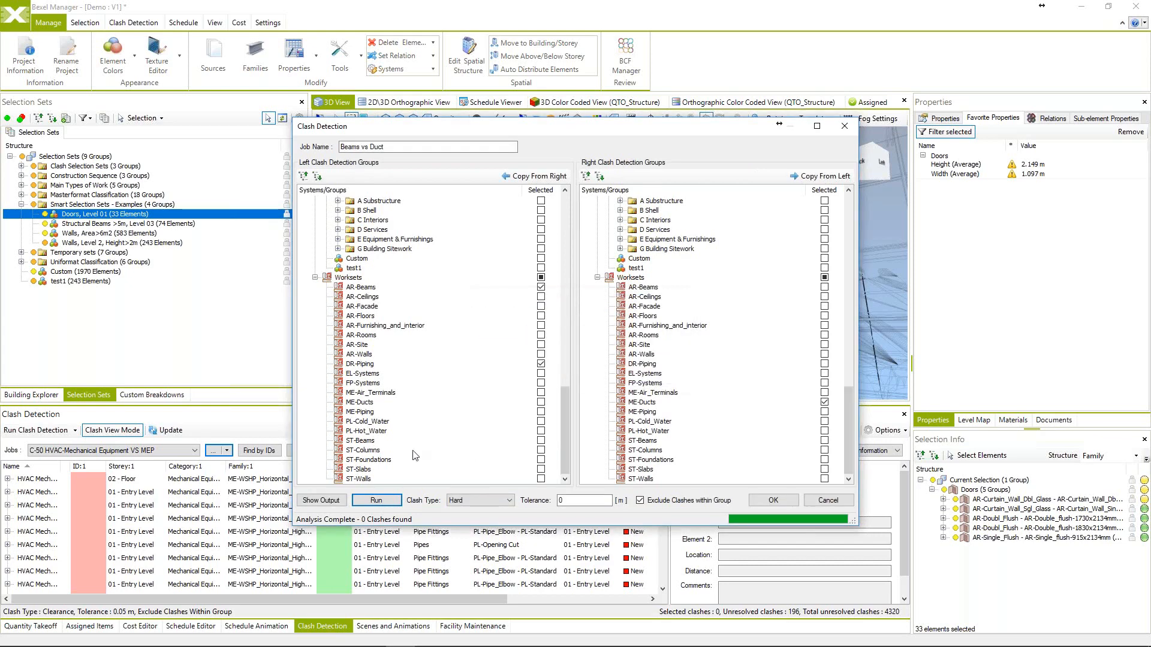
pyautogui.click(776, 501)
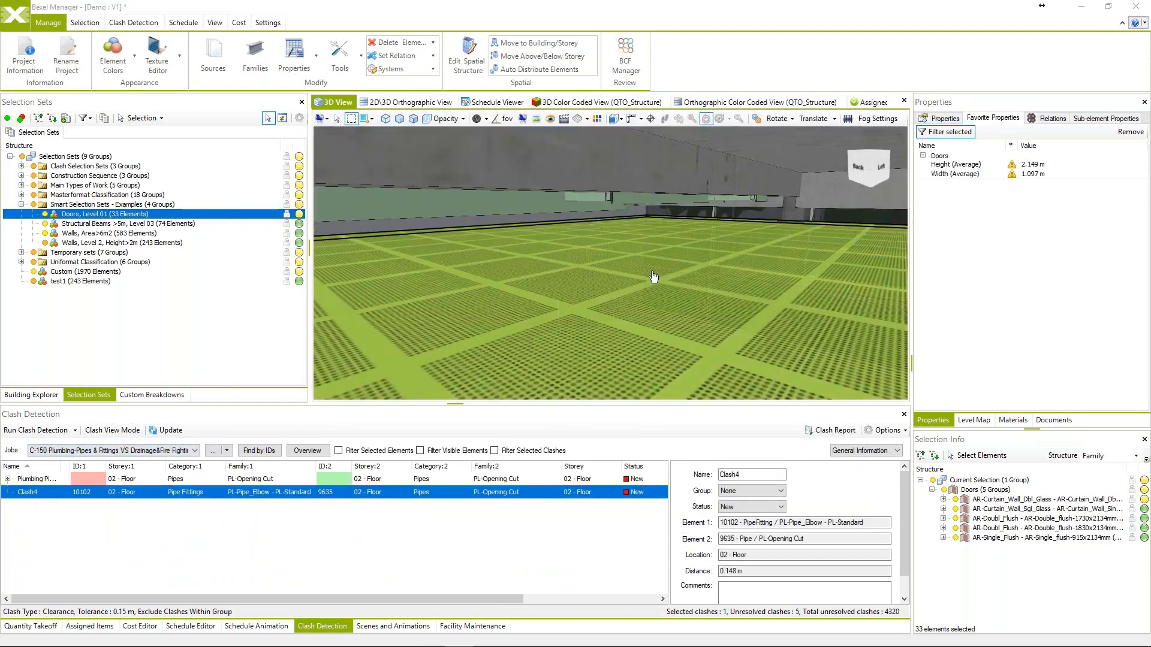
# Examine the plumbing clash area up close and the whole building exterior from several sides in the 3D view.
pyautogui.scroll(4, 652, 275)
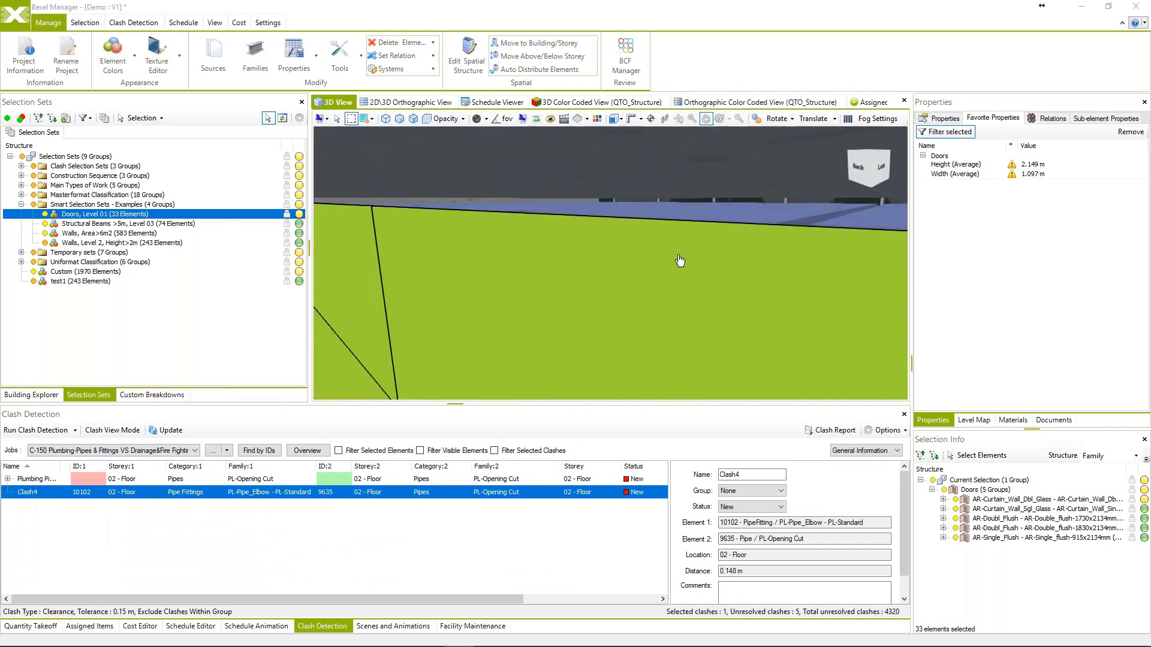
pyautogui.moveTo(679, 260); pyautogui.dragTo(496, 274, button='middle')
pyautogui.scroll(-4, 621, 308)
pyautogui.scroll(-2, 648, 308)
pyautogui.scroll(-4, 560, 267)
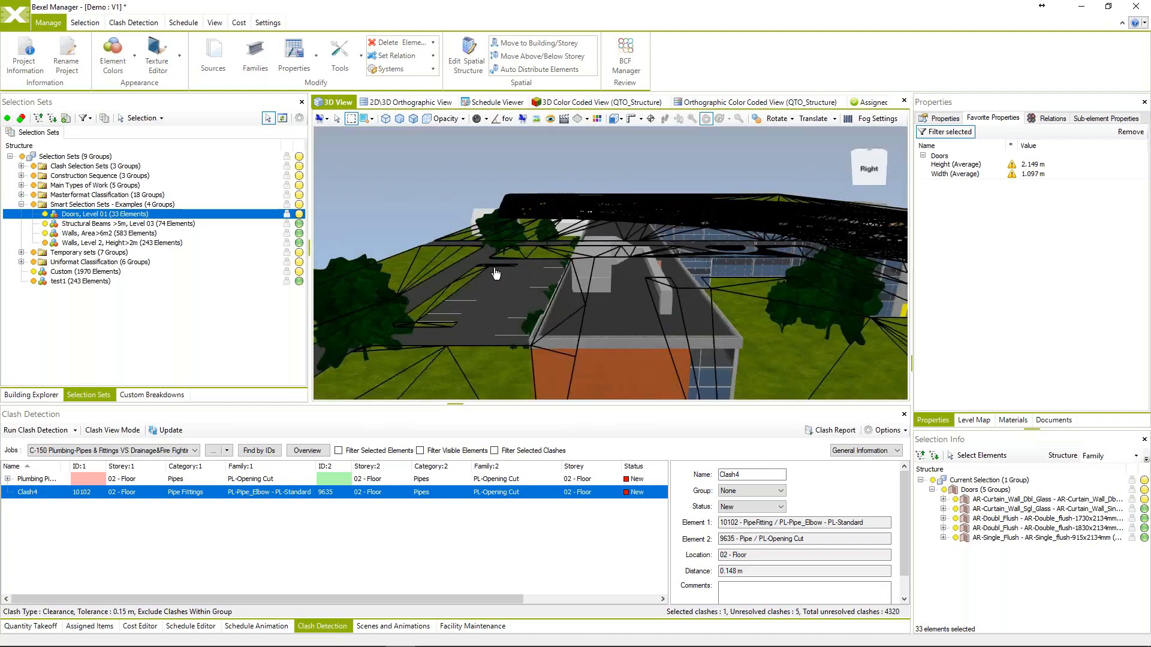
pyautogui.scroll(-2, 495, 274)
pyautogui.moveTo(681, 302); pyautogui.dragTo(619, 245, button='middle')
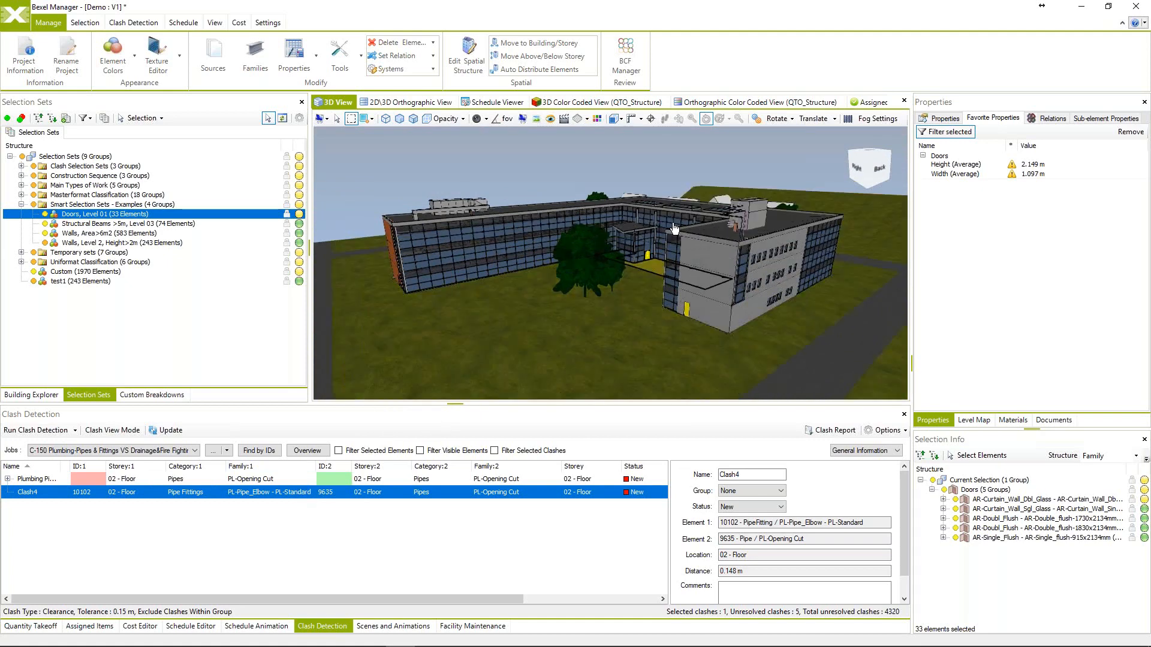
pyautogui.moveTo(596, 289); pyautogui.dragTo(624, 297, button='middle')
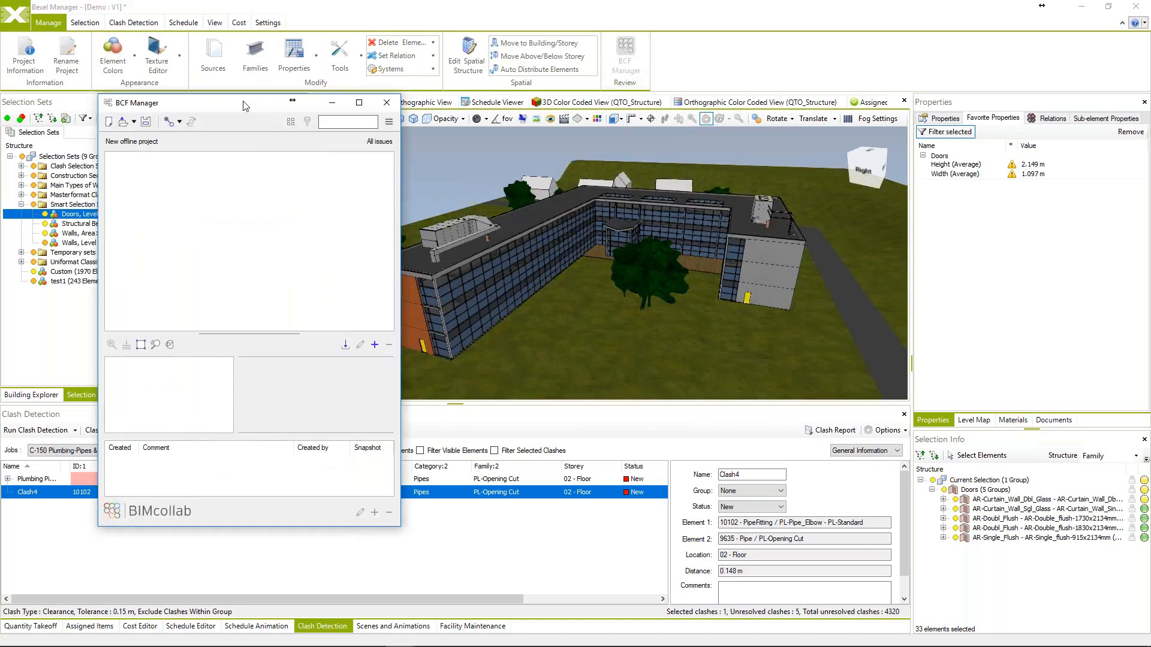
# Close the empty BCF Manager and display the 03 - Floor columns versus HVAC ducts clash group of the Structure VS MEP job.
pyautogui.moveTo(243, 106); pyautogui.dragTo(747, 141)
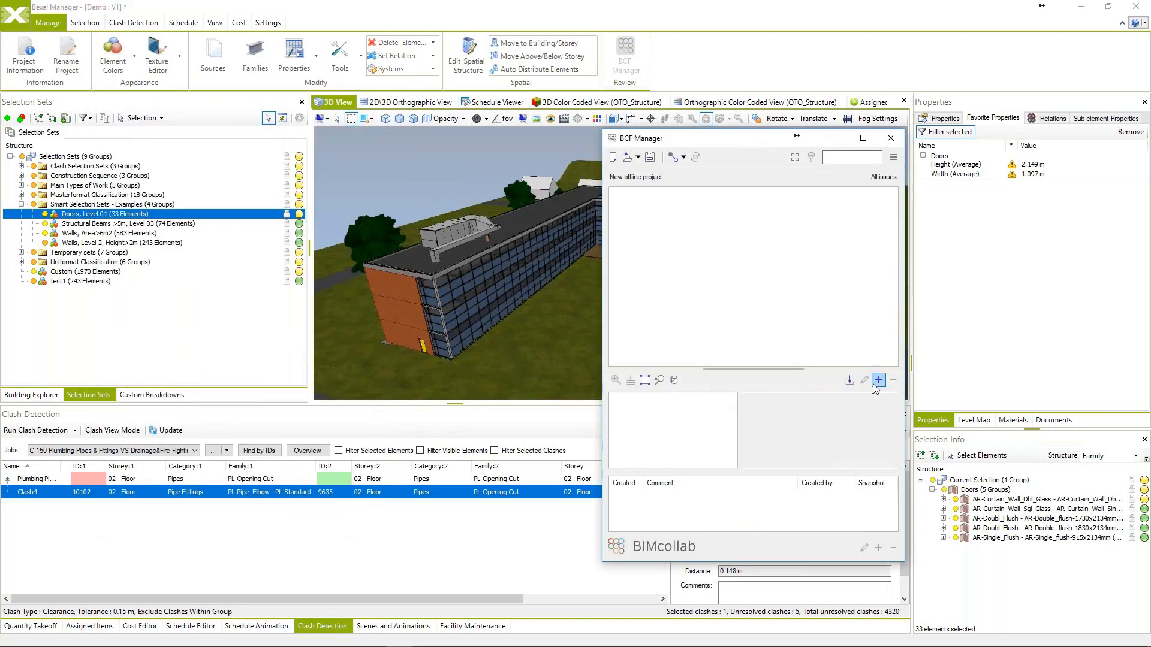
pyautogui.click(890, 142)
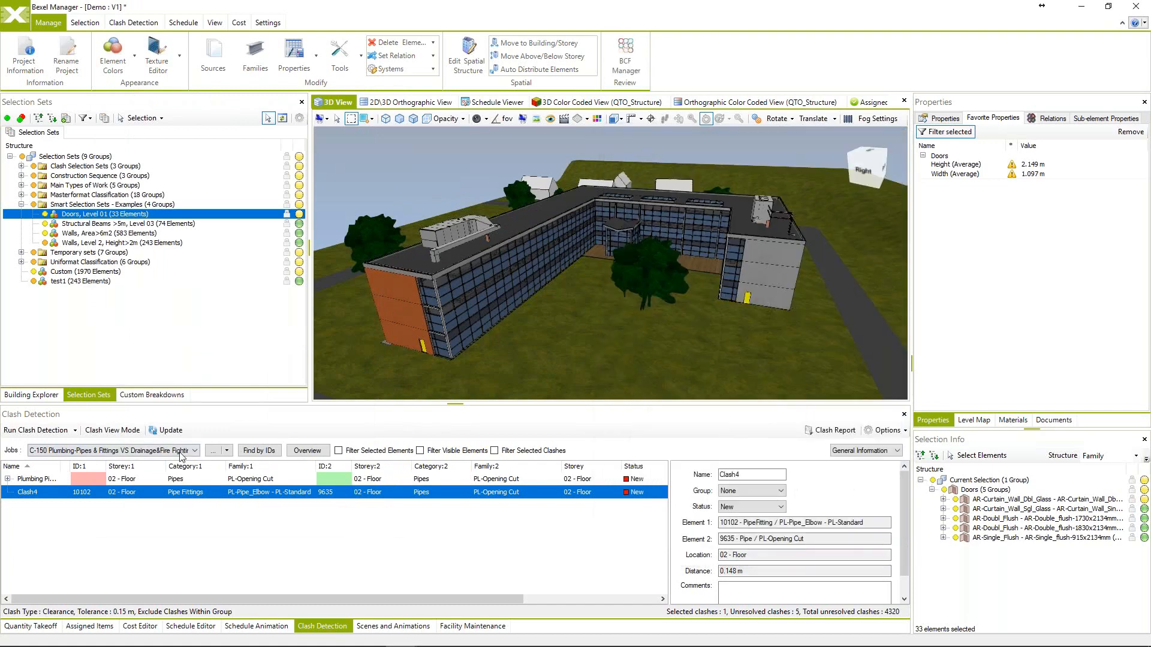
pyautogui.click(129, 450)
pyautogui.click(188, 547)
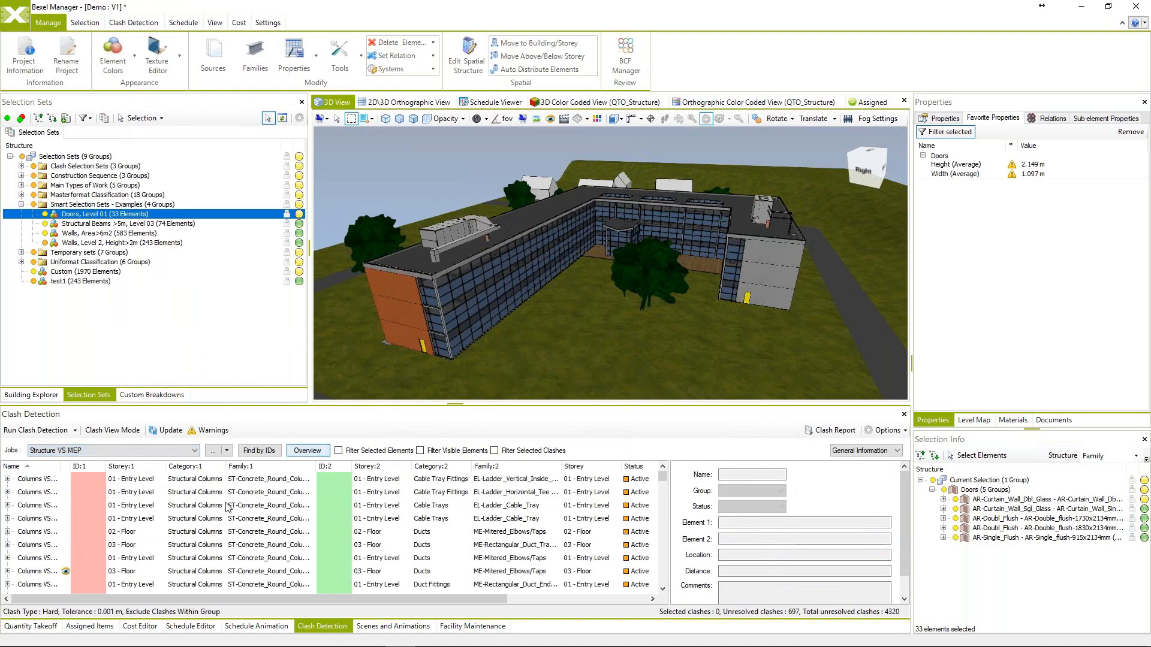
pyautogui.click(187, 545)
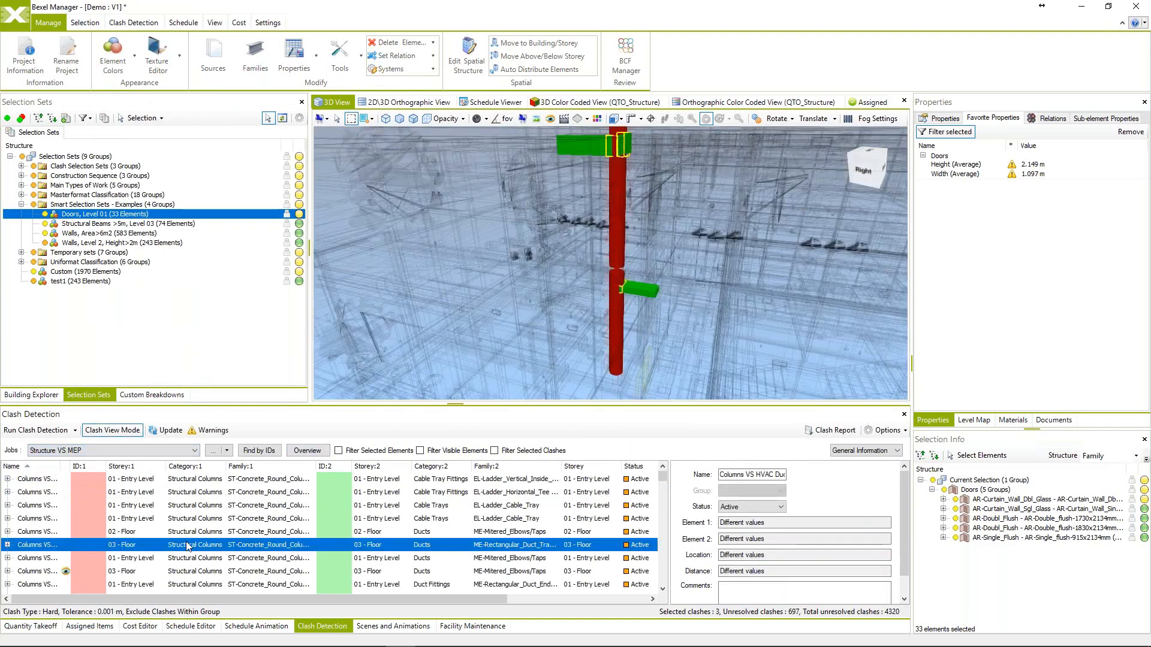
pyautogui.moveTo(765, 269); pyautogui.dragTo(623, 270)
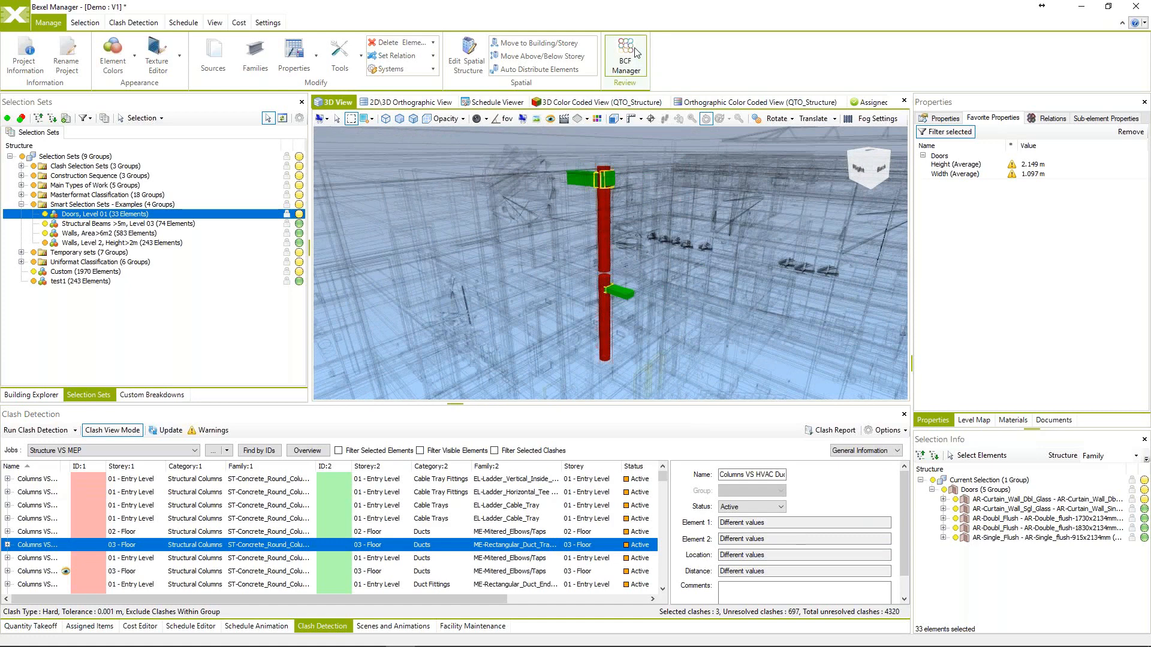
# Add a BCF issue titled item 1 for the displayed column and duct clash and save it.
pyautogui.click(634, 53)
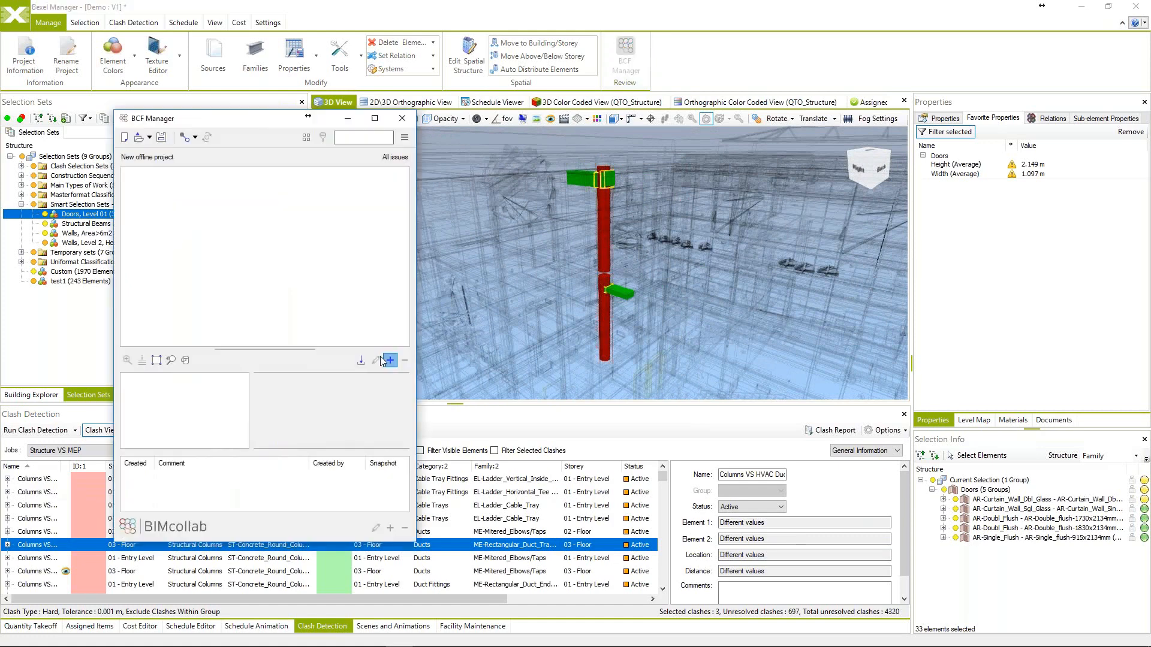
pyautogui.click(389, 360)
pyautogui.write('I')
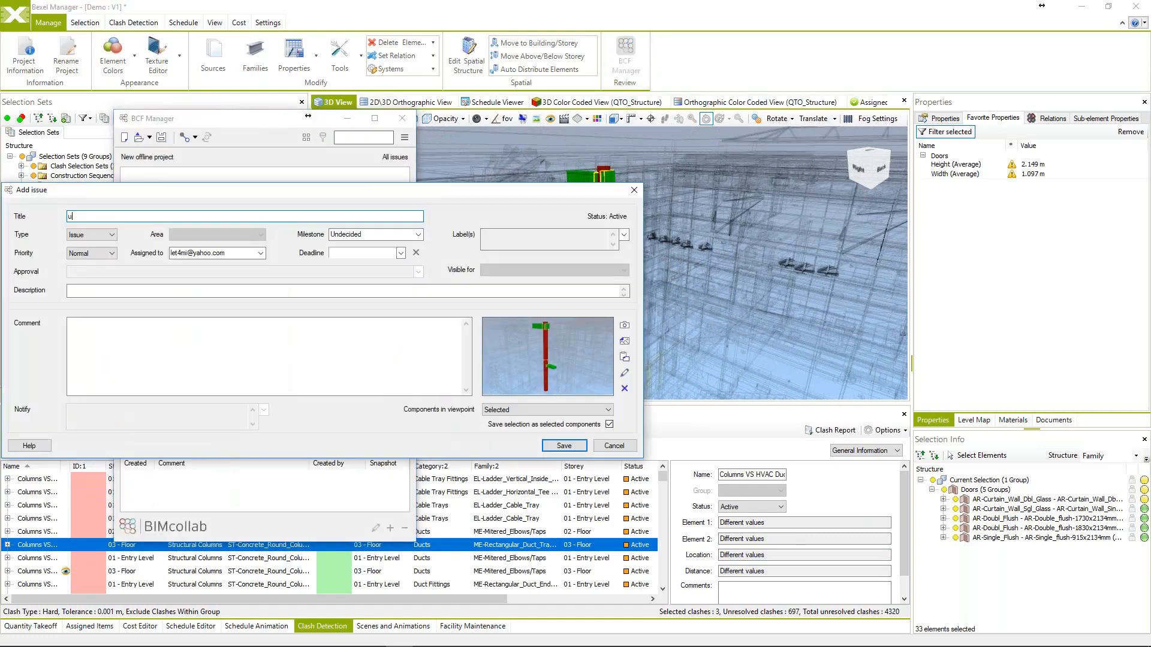
pyautogui.write('tem 1')
pyautogui.click(551, 446)
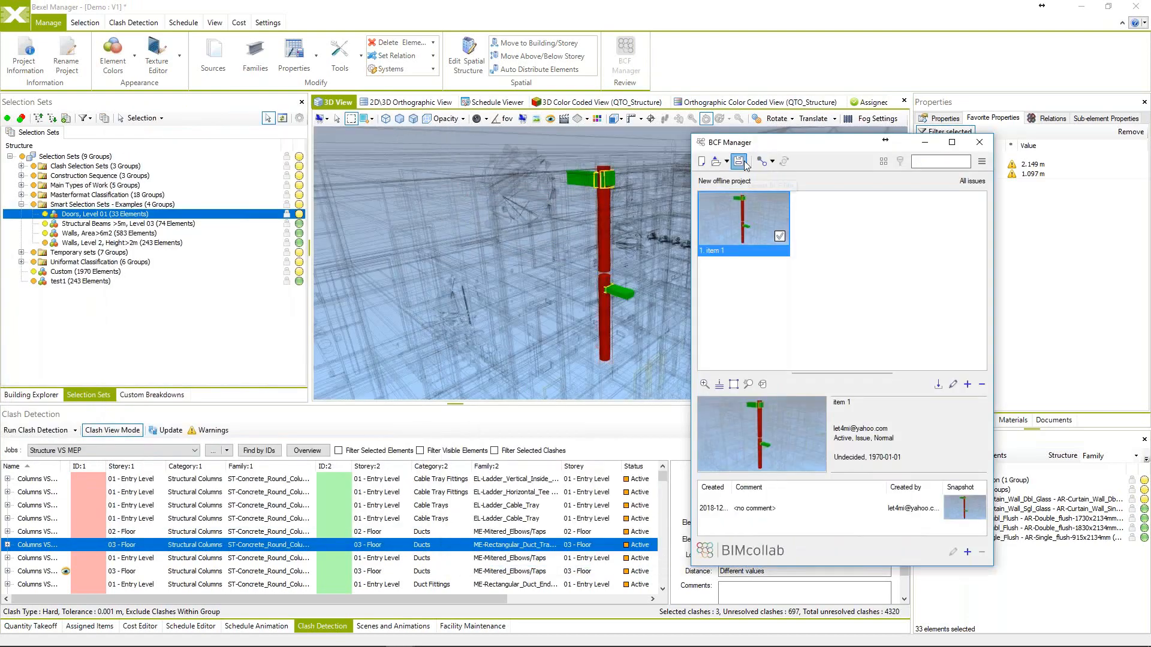
# Check the option to save the issue as a BCF 2.1 file, cancel it, and close the BCF Manager without saving.
pyautogui.click(739, 161)
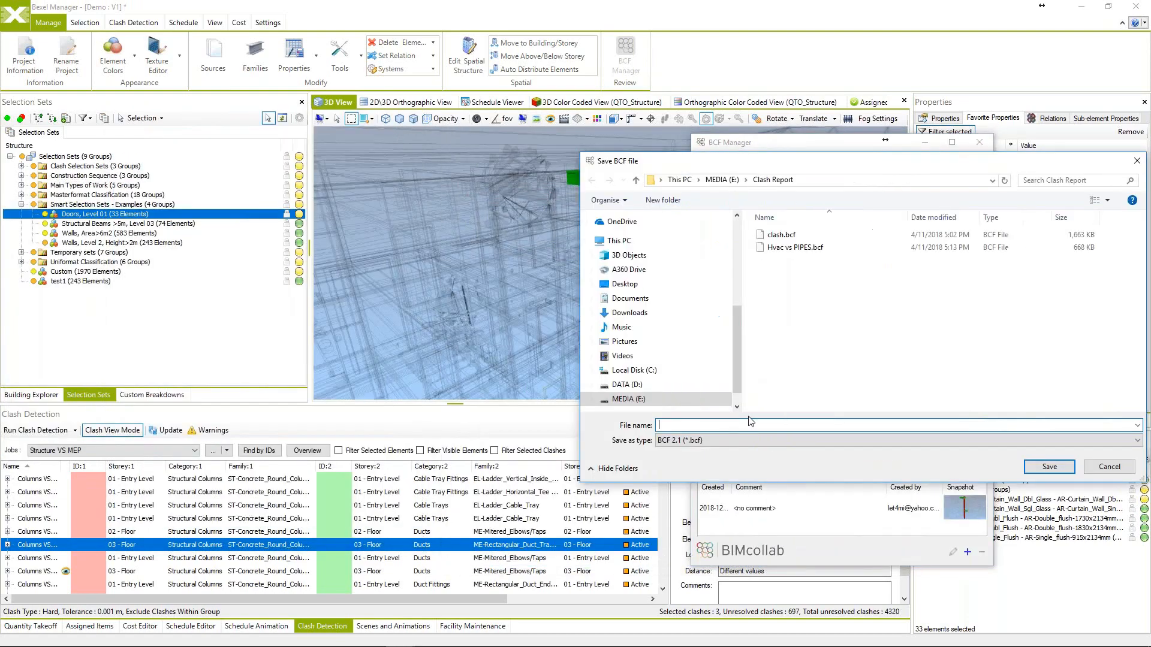
pyautogui.click(1101, 471)
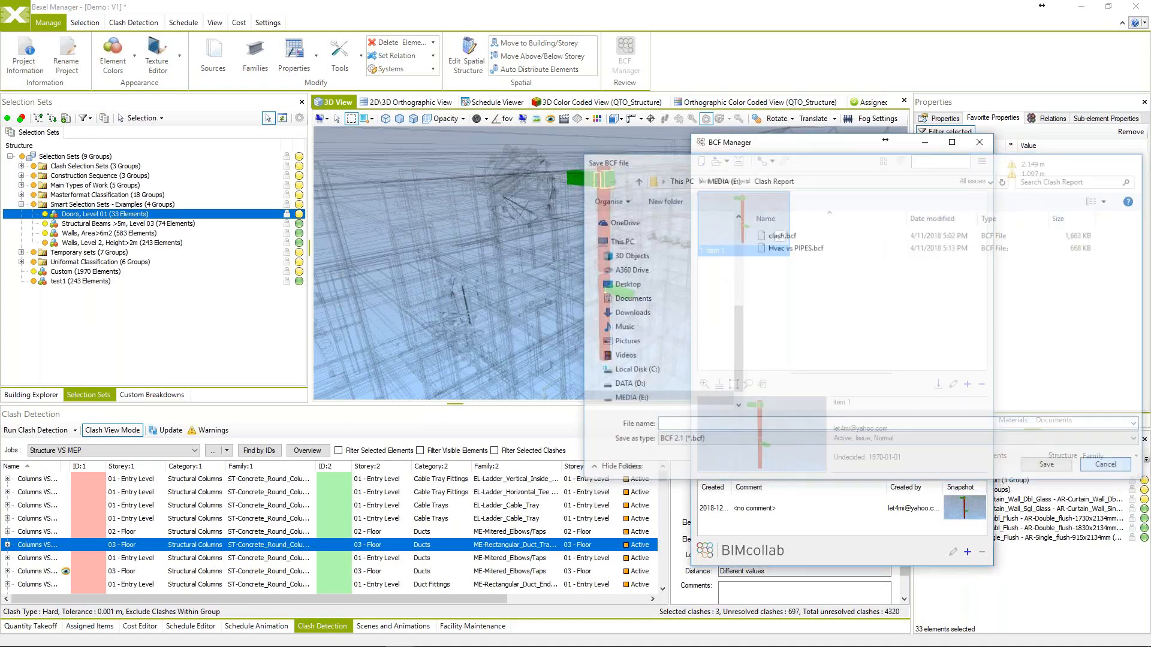
pyautogui.click(983, 145)
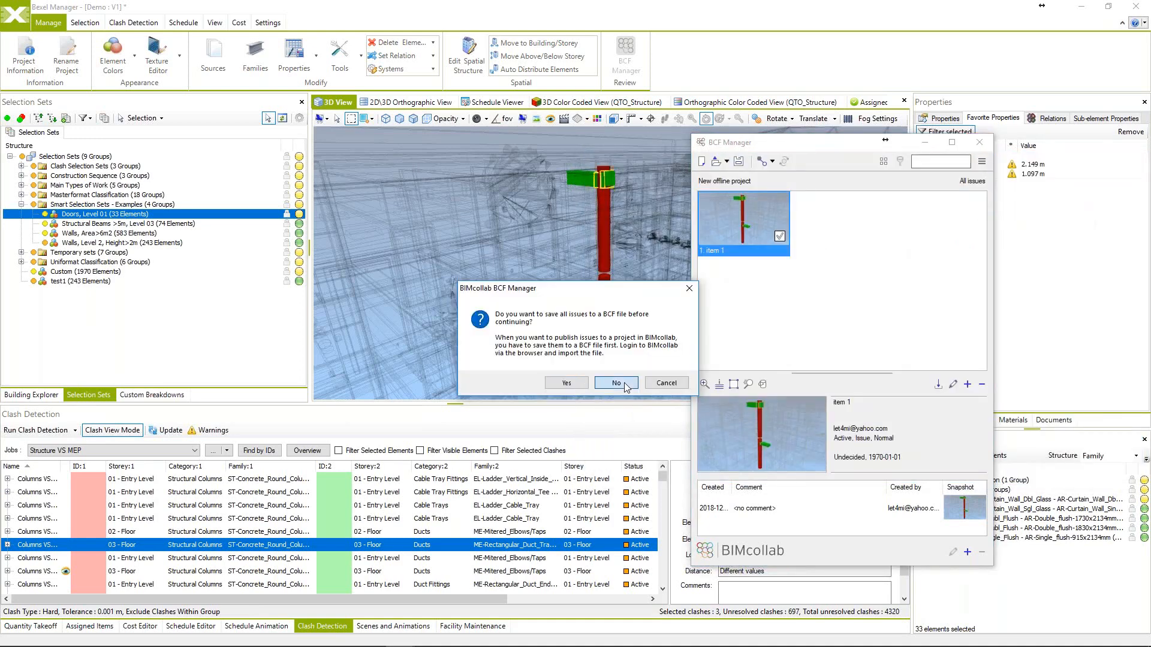
pyautogui.click(625, 385)
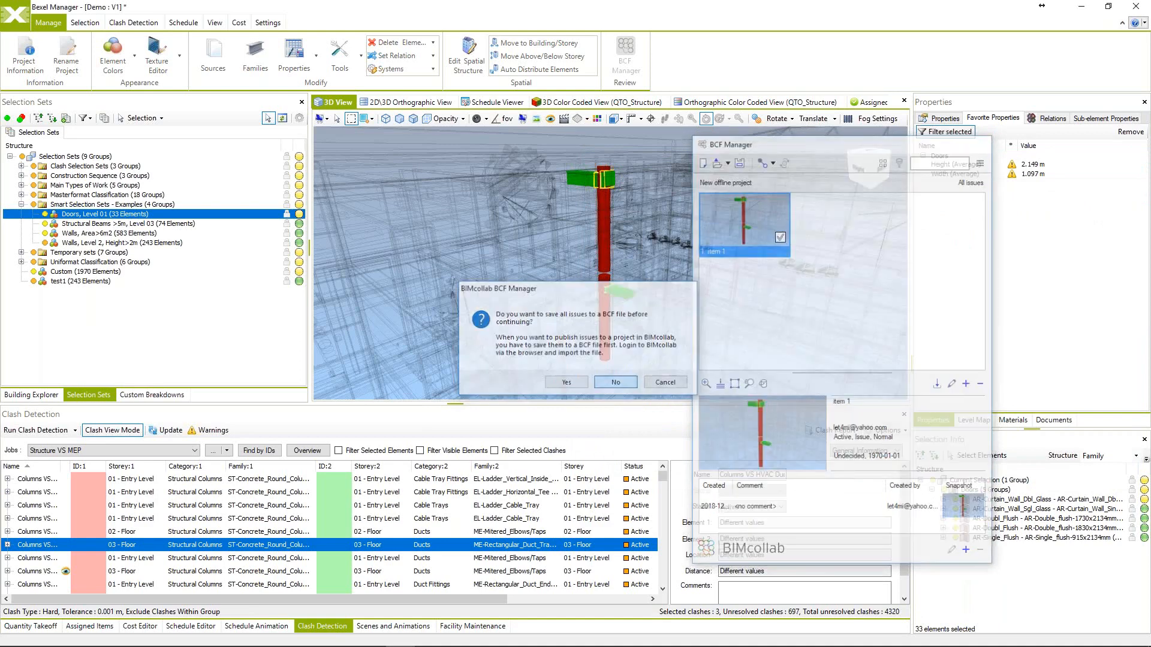
pyautogui.moveTo(675, 303); pyautogui.dragTo(646, 274, button='middle')
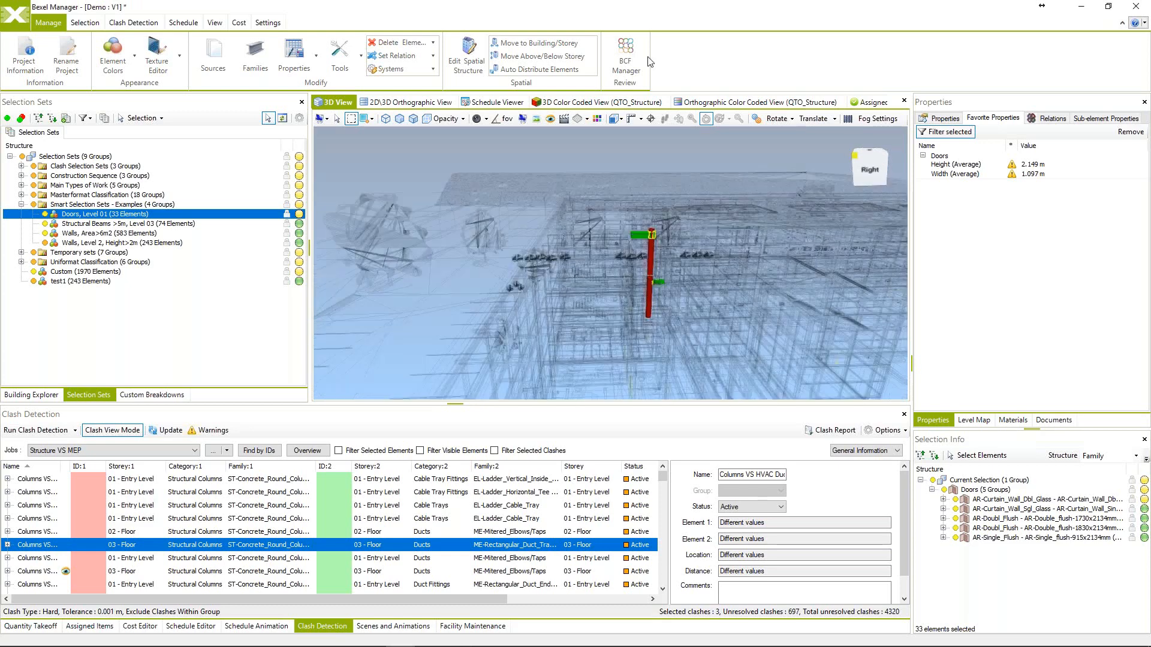
pyautogui.moveTo(616, 248); pyautogui.dragTo(626, 257)
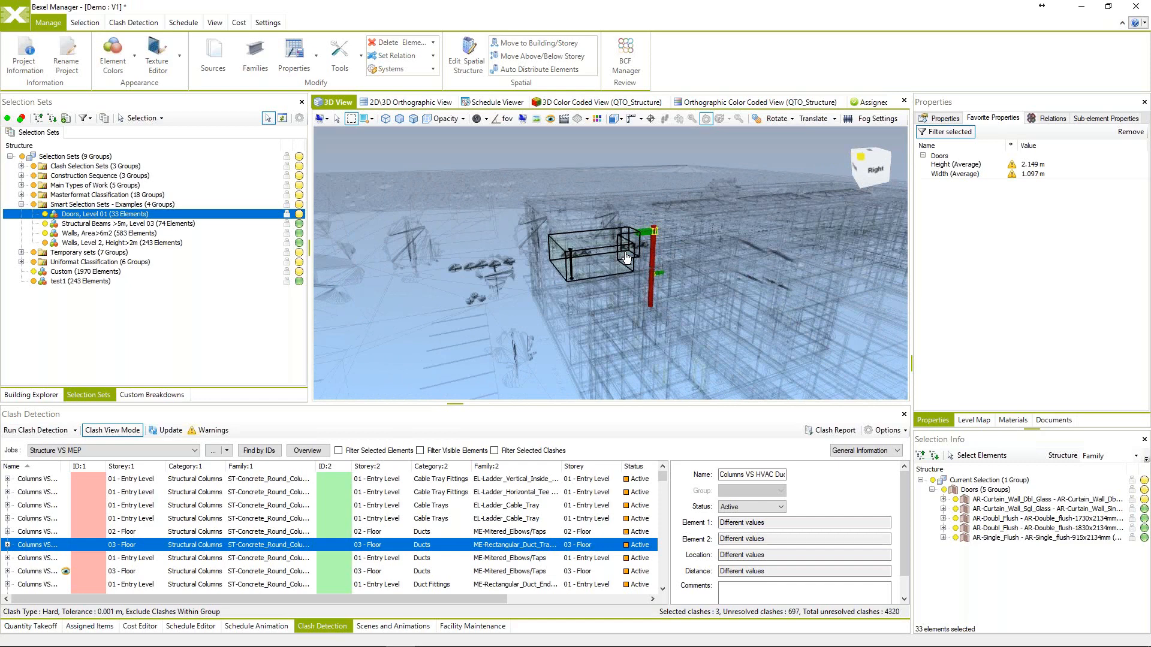
pyautogui.moveTo(614, 268); pyautogui.dragTo(616, 265)
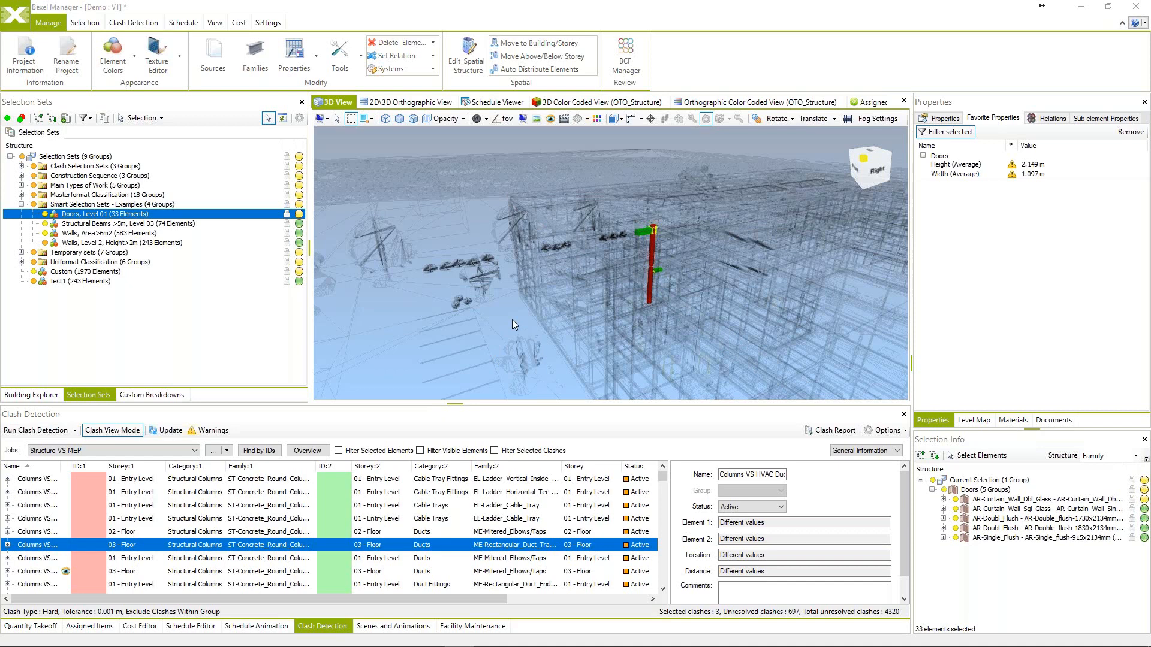
pyautogui.moveTo(514, 319); pyautogui.dragTo(543, 305, button='middle')
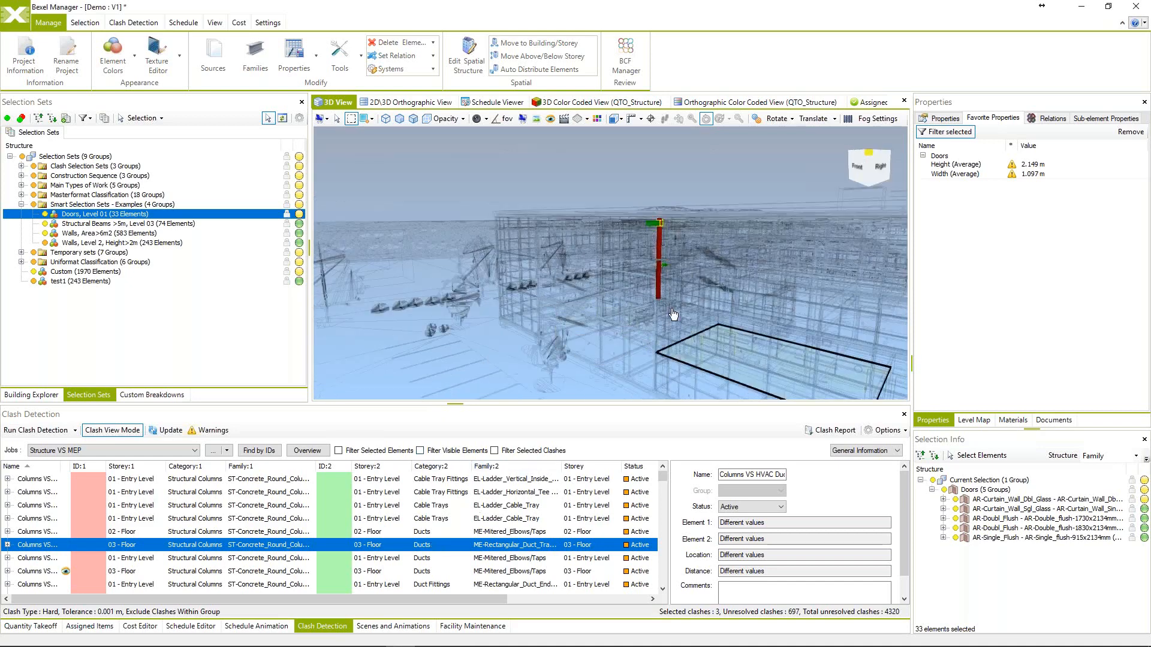
pyautogui.moveTo(648, 300); pyautogui.dragTo(576, 335, button='middle')
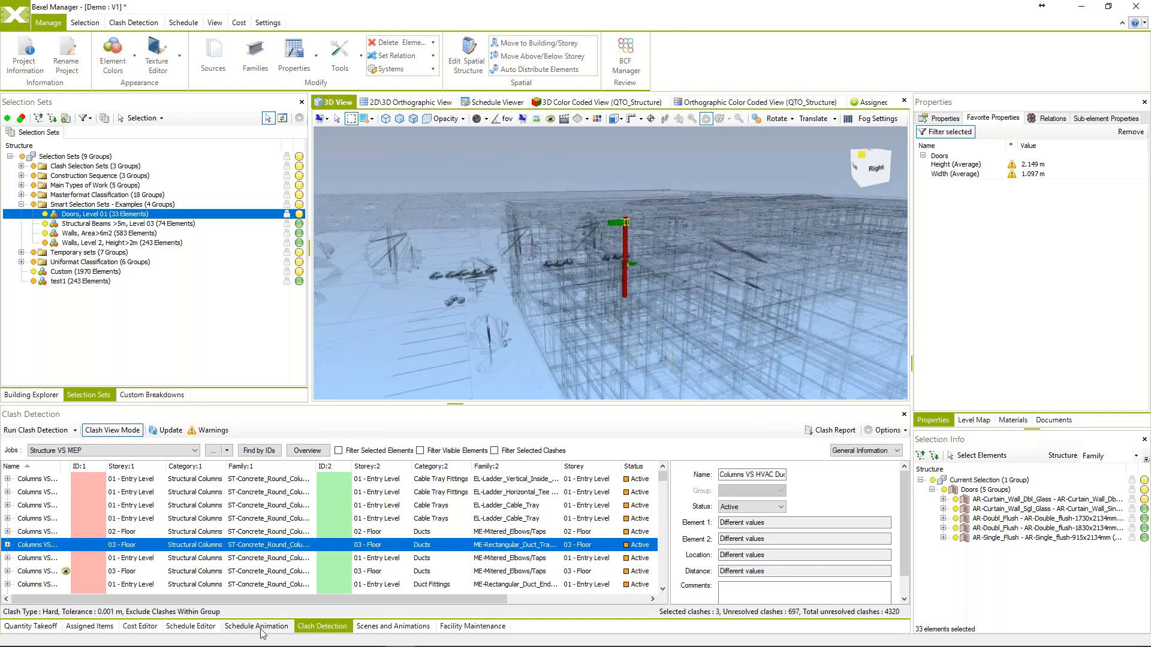
# Look through the Cost Editor, Schedule Editor, Assigned Items, Quantity Takeoff and Schedule Animation of the project.
pyautogui.click(140, 626)
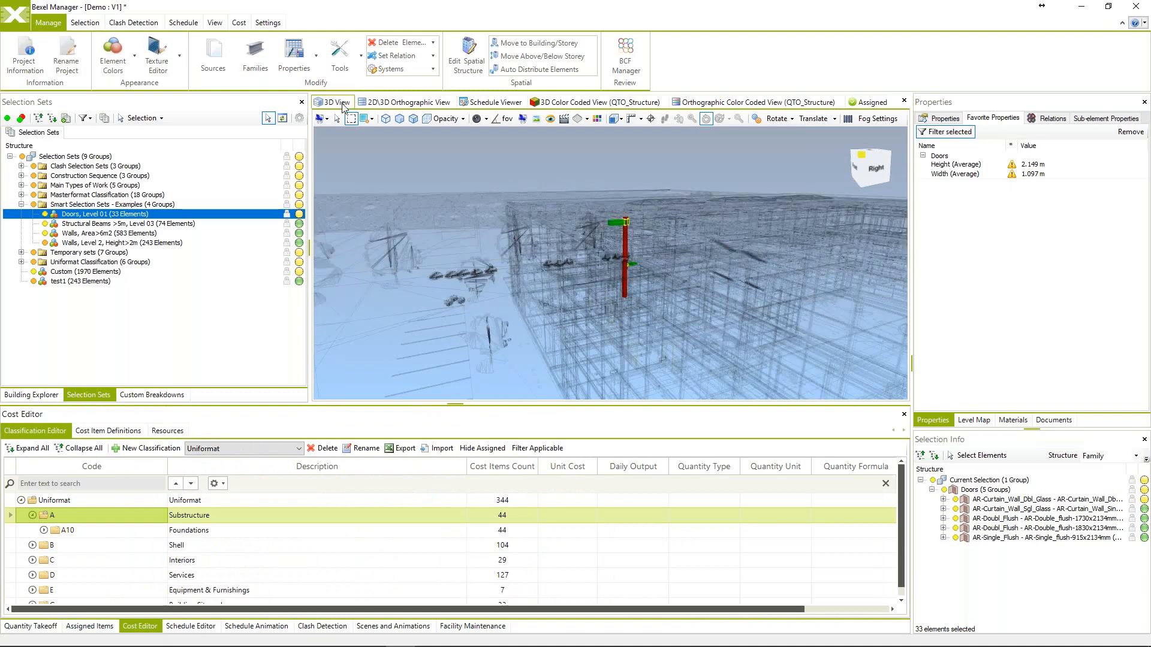
pyautogui.click(342, 104)
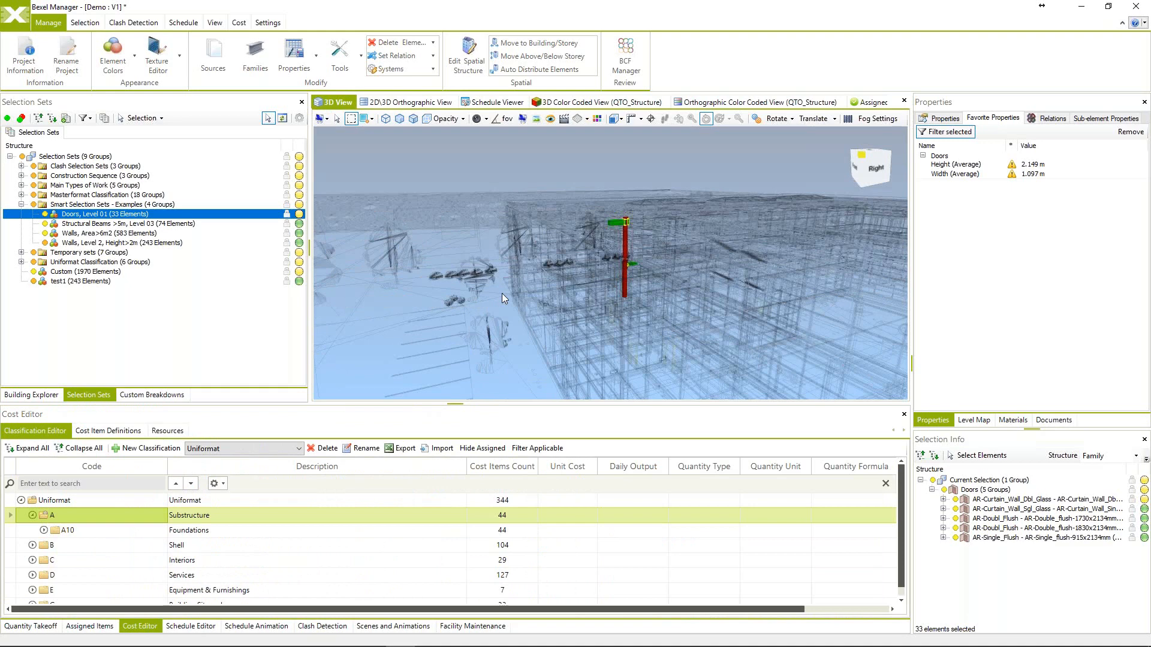
pyautogui.moveTo(502, 294); pyautogui.dragTo(496, 297)
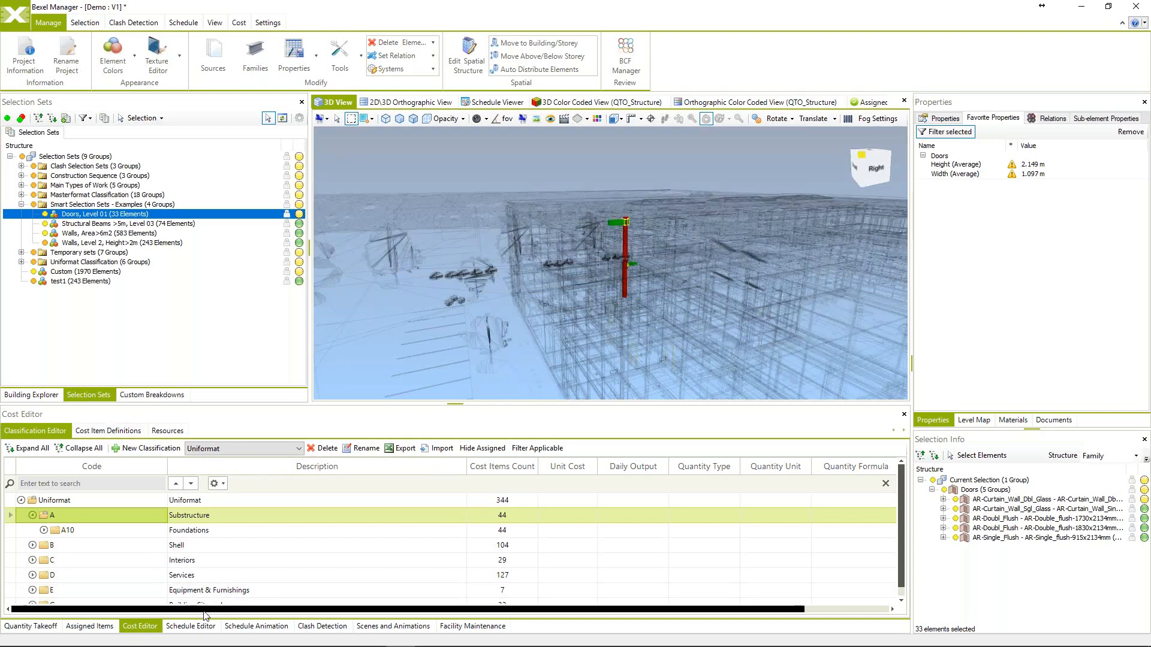
pyautogui.click(186, 627)
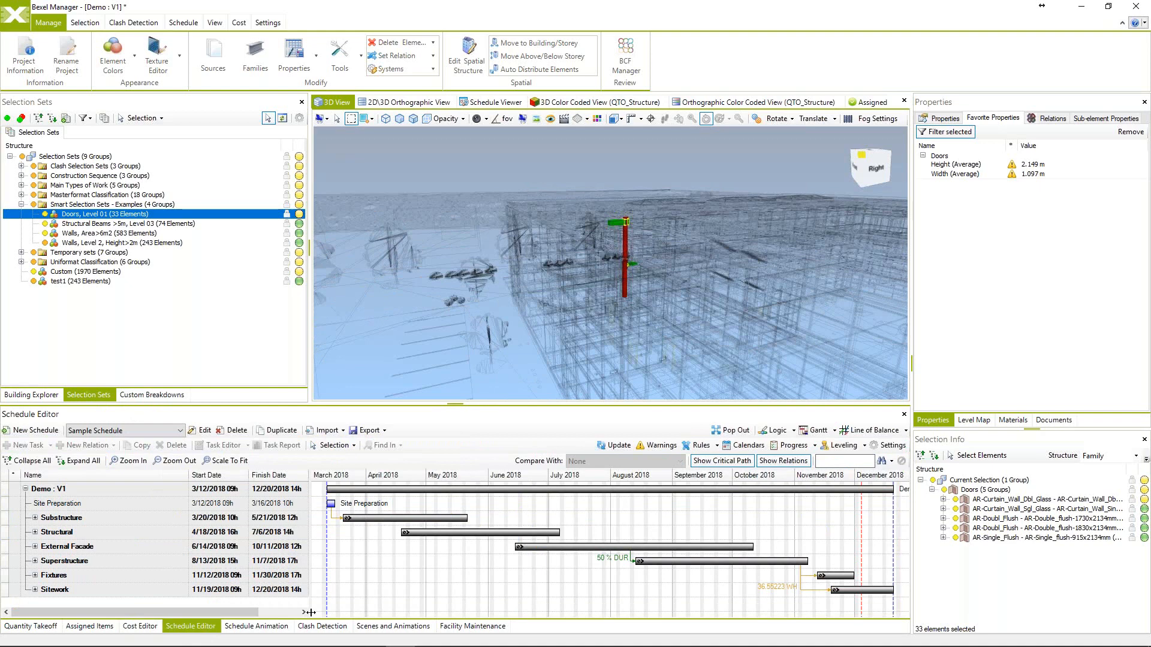
pyautogui.click(96, 627)
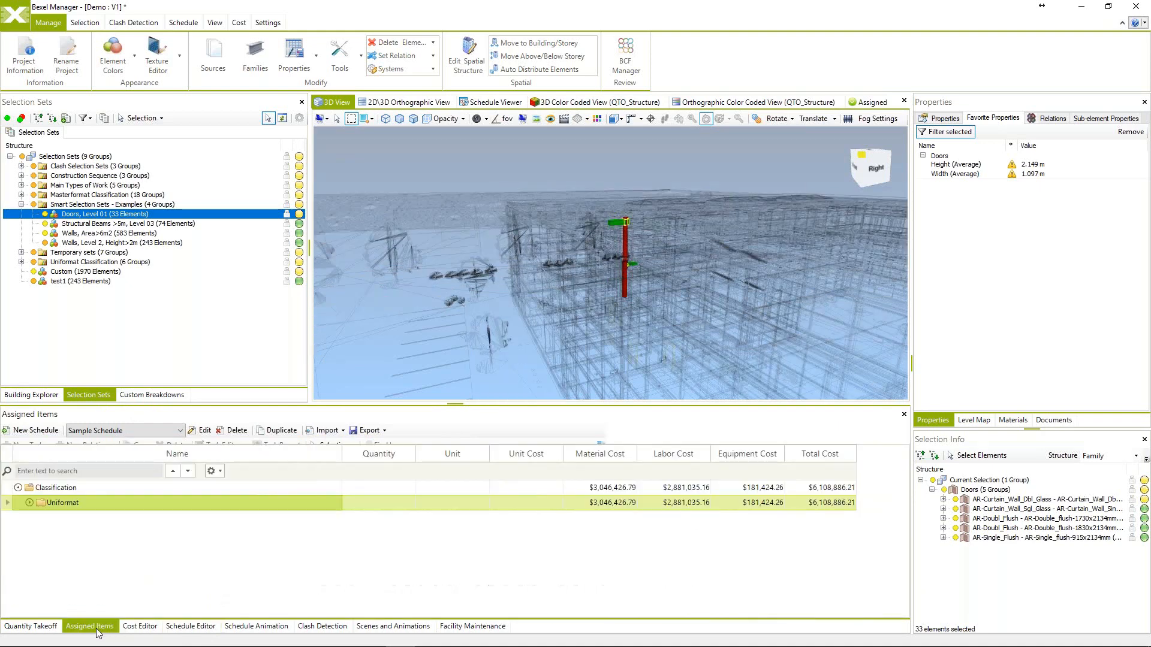
pyautogui.click(42, 626)
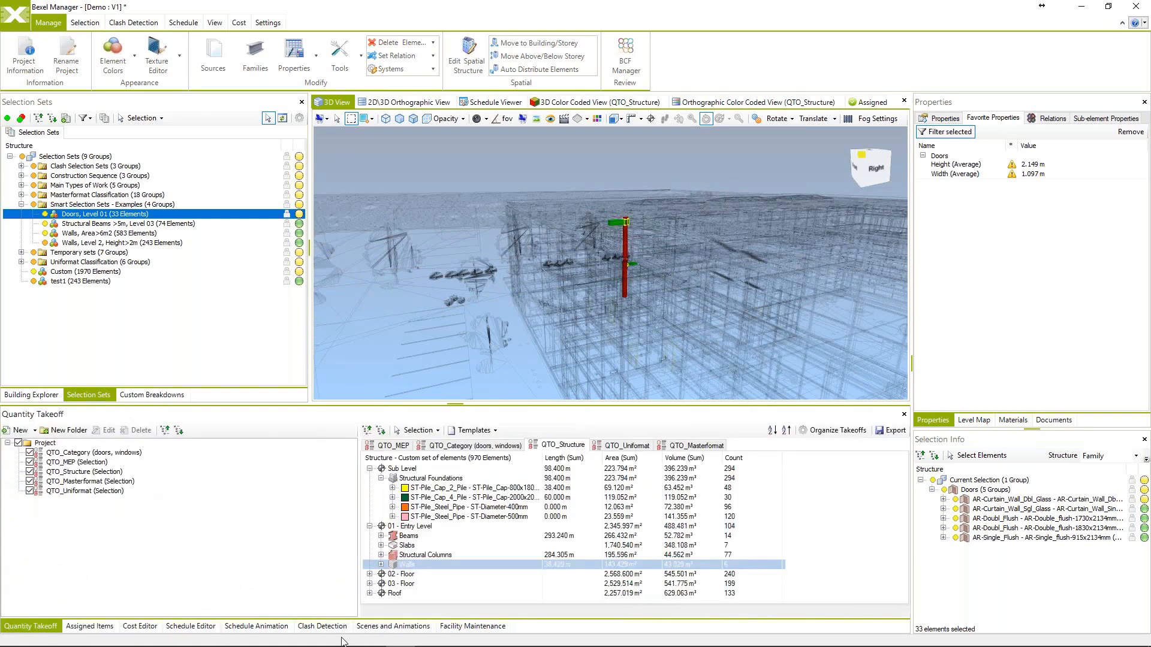
pyautogui.click(258, 626)
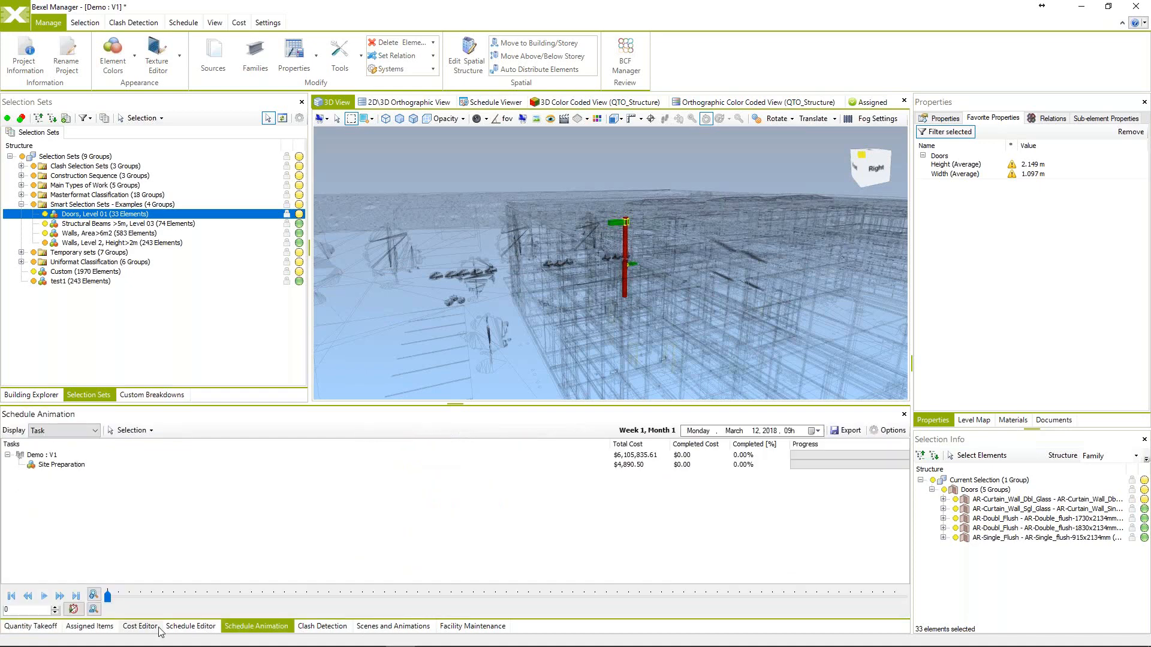
# Turn off the clash view mode in Clash Detection, and open the Cost Editor with more height for its classification table.
pyautogui.click(321, 626)
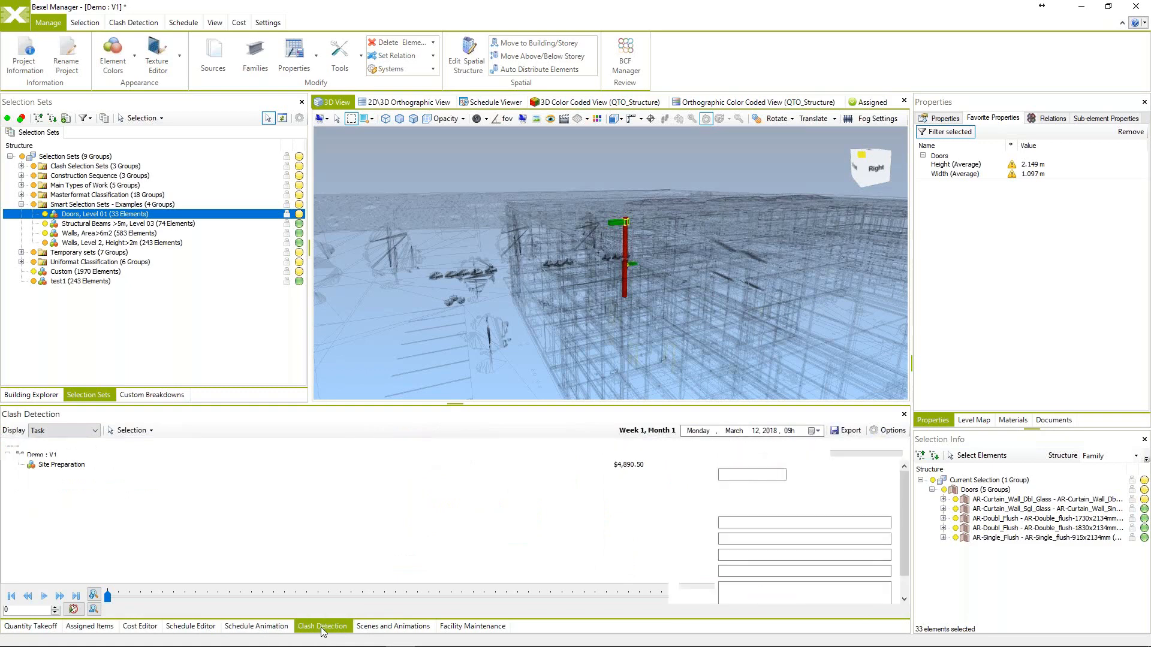
pyautogui.click(135, 431)
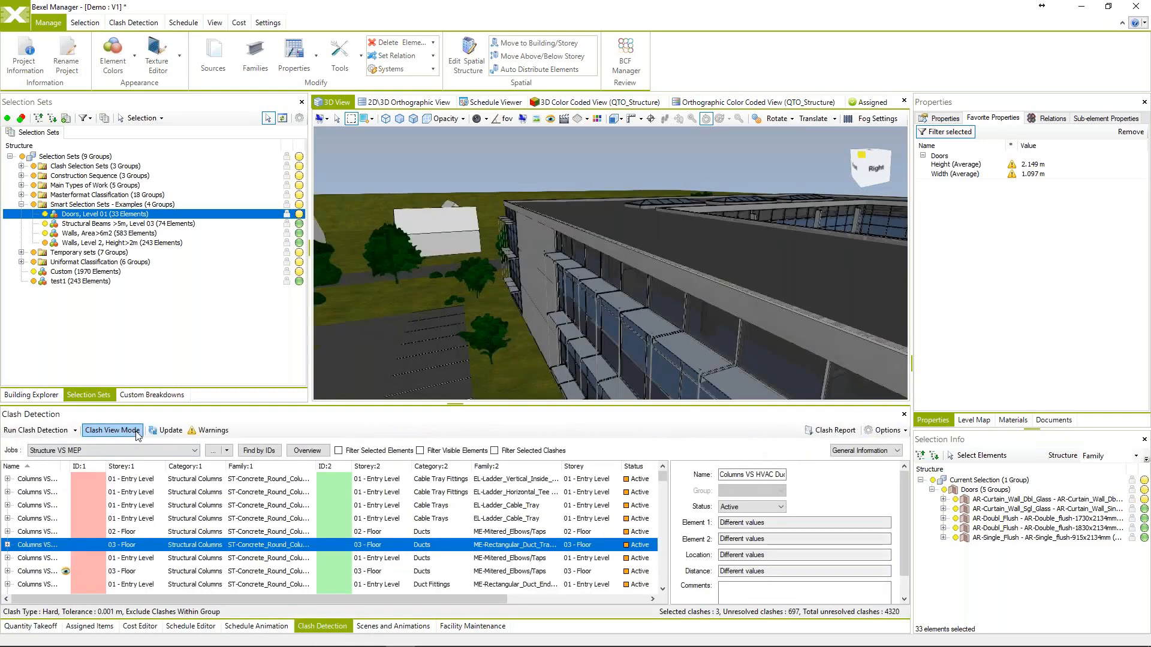
pyautogui.click(149, 628)
pyautogui.moveTo(559, 265); pyautogui.dragTo(674, 295, button='middle')
pyautogui.scroll(-4, 531, 247)
pyautogui.click(133, 627)
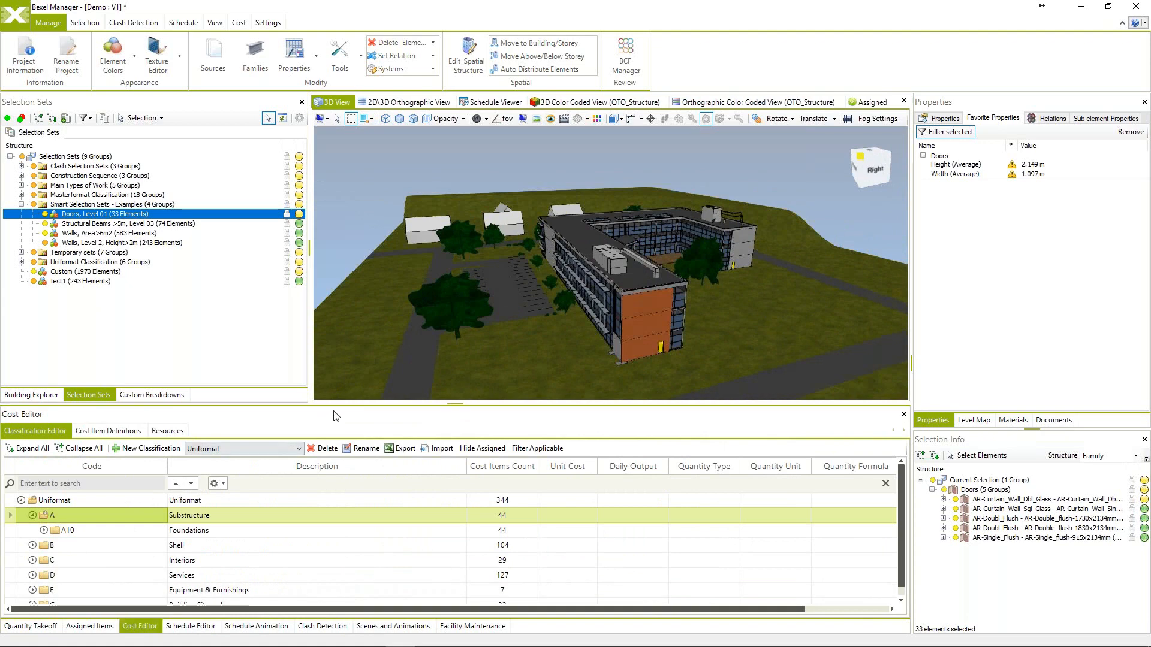
pyautogui.moveTo(340, 405); pyautogui.dragTo(348, 360)
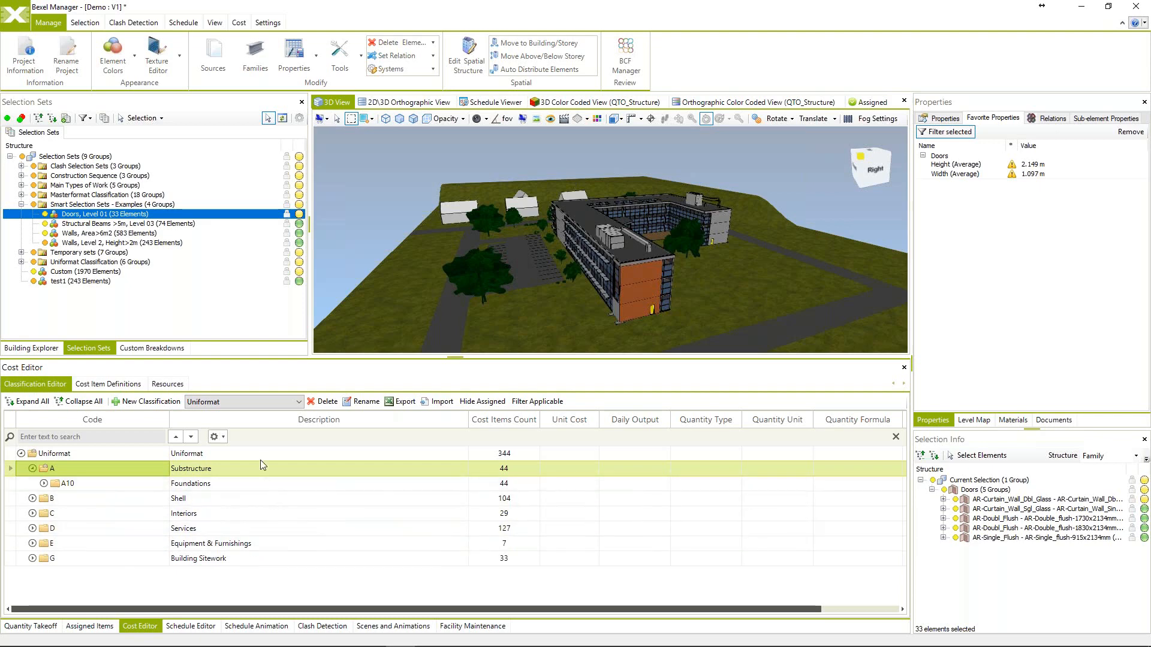
# Display the Masterformat classification in the Cost Editor, review its divisions, and switch back to Uniformat.
pyautogui.click(258, 402)
pyautogui.click(252, 414)
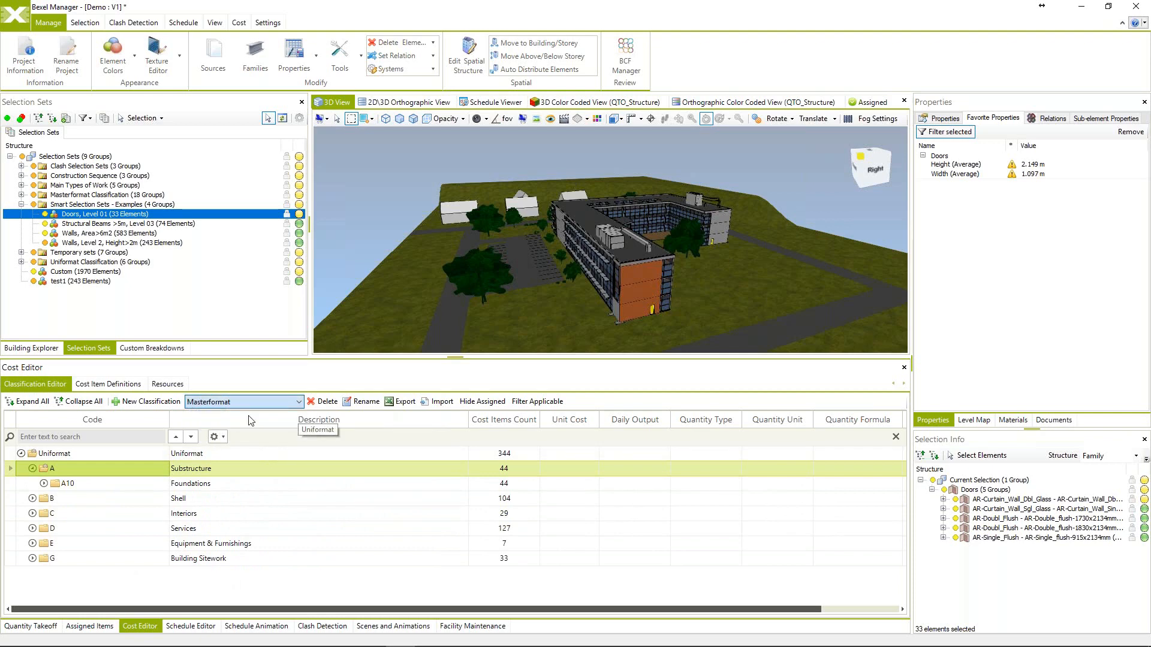
pyautogui.scroll(-3, 223, 515)
pyautogui.scroll(2, 223, 515)
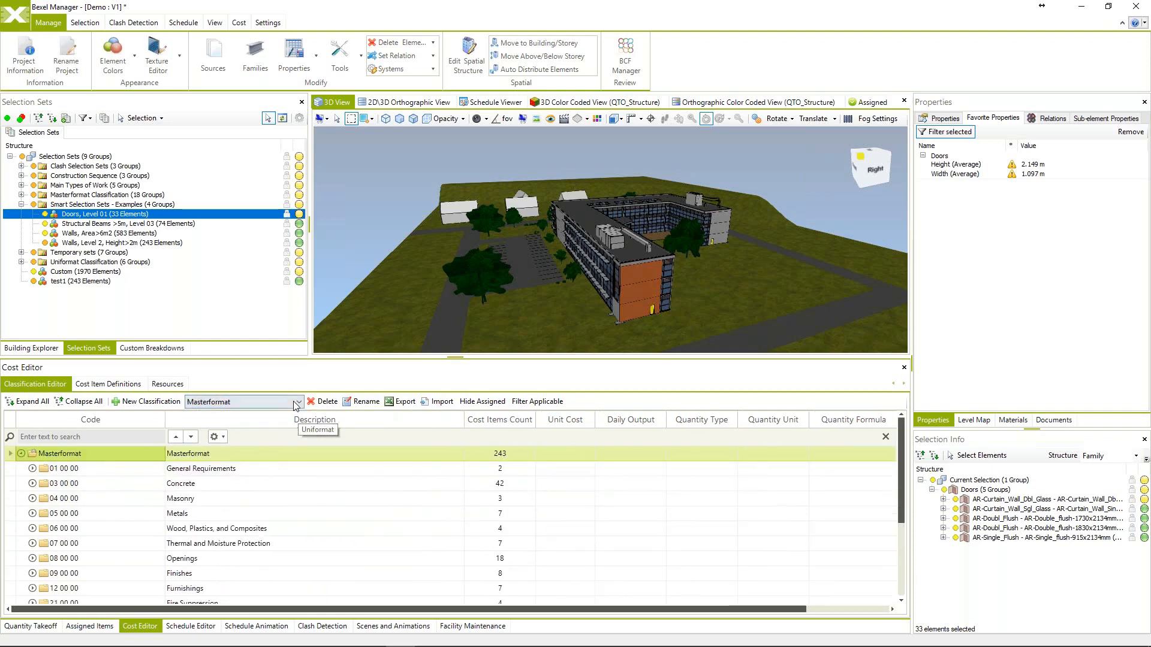
pyautogui.click(258, 401)
pyautogui.click(249, 421)
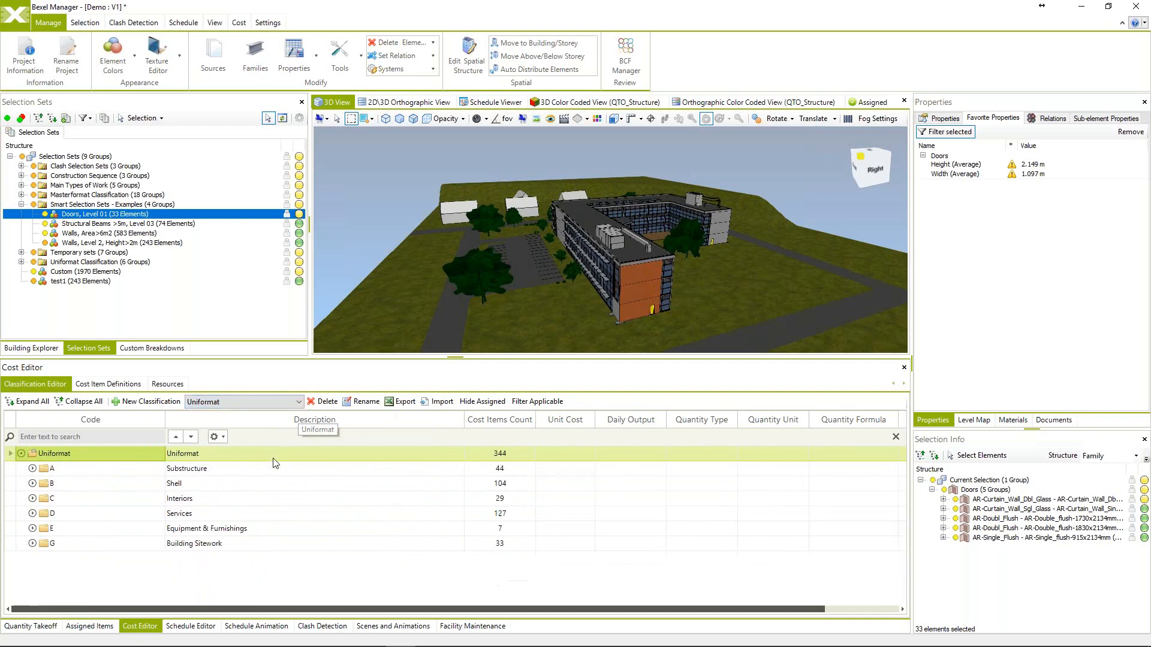
pyautogui.click(438, 402)
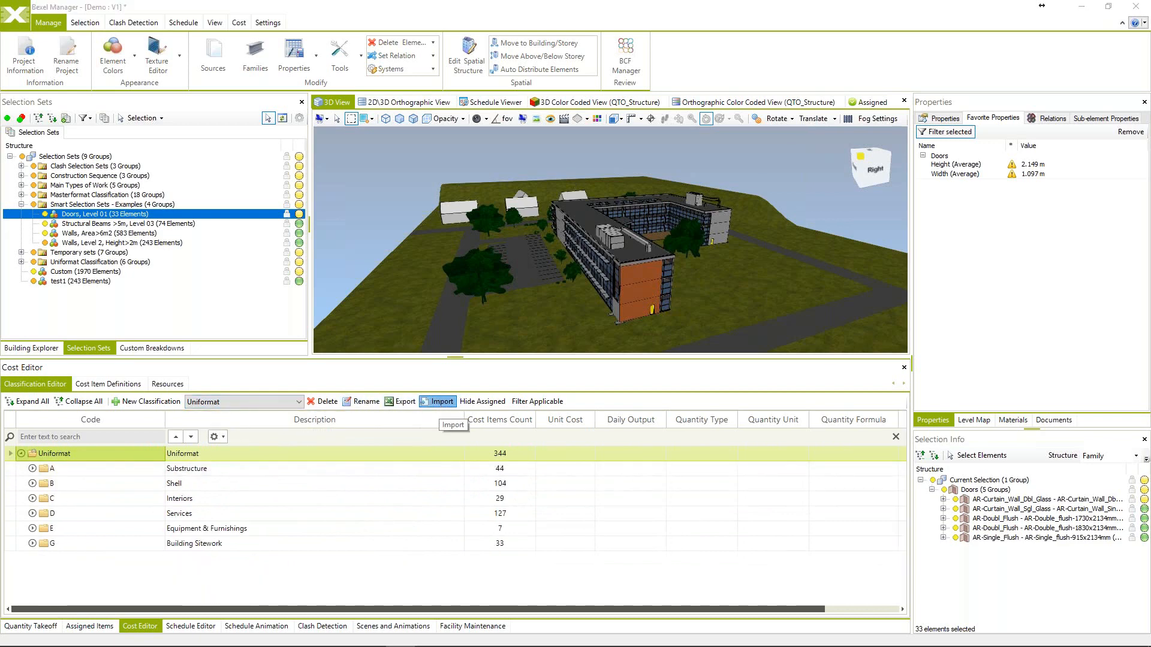
pyautogui.click(520, 332)
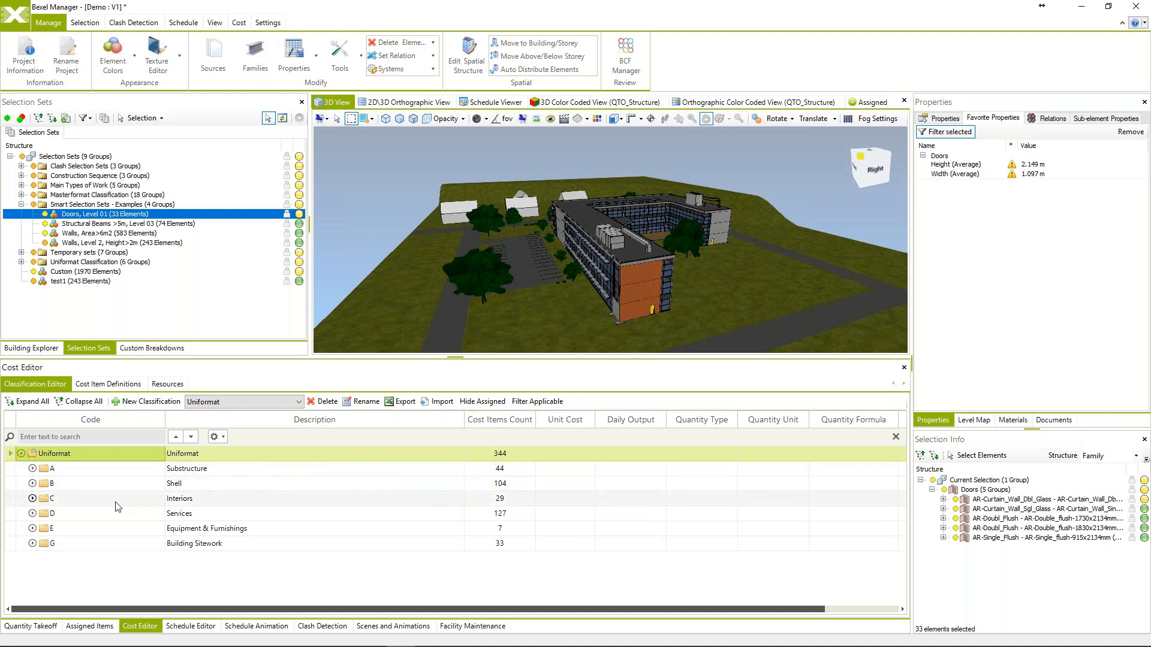
pyautogui.click(33, 468)
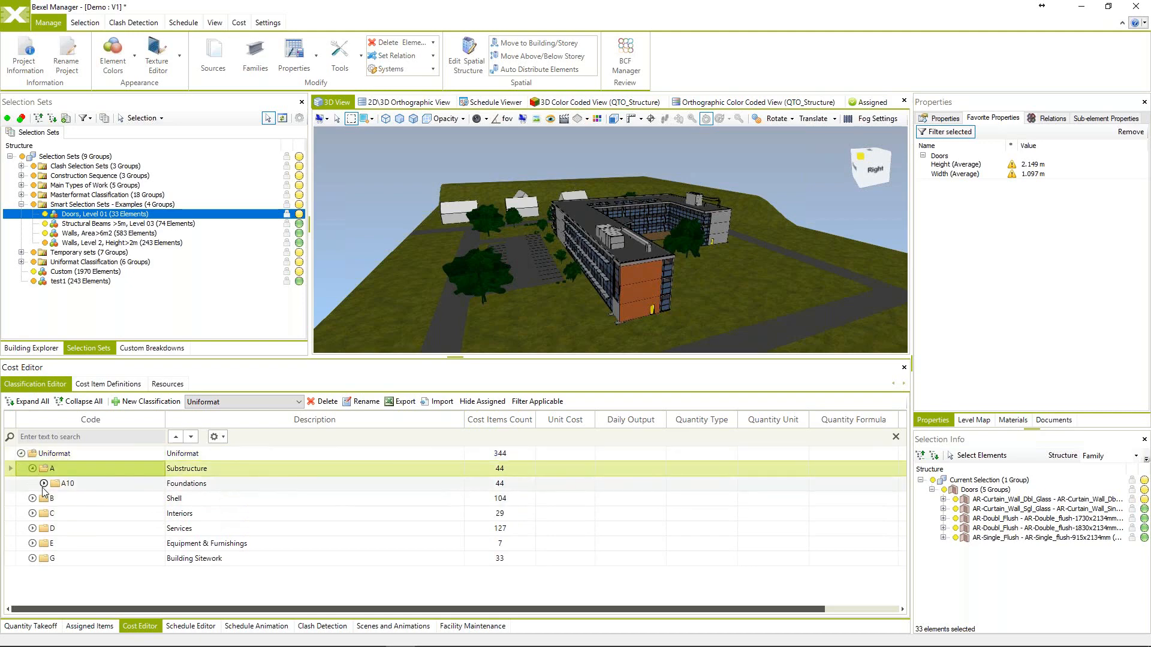
pyautogui.click(43, 483)
pyautogui.click(55, 498)
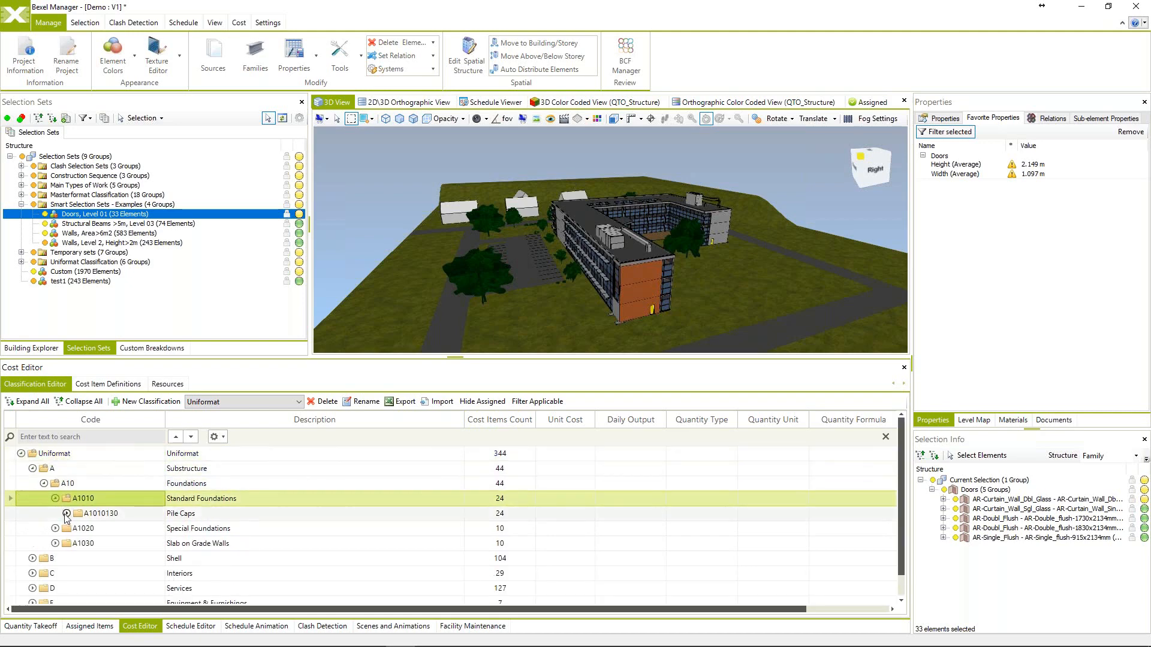
pyautogui.click(67, 513)
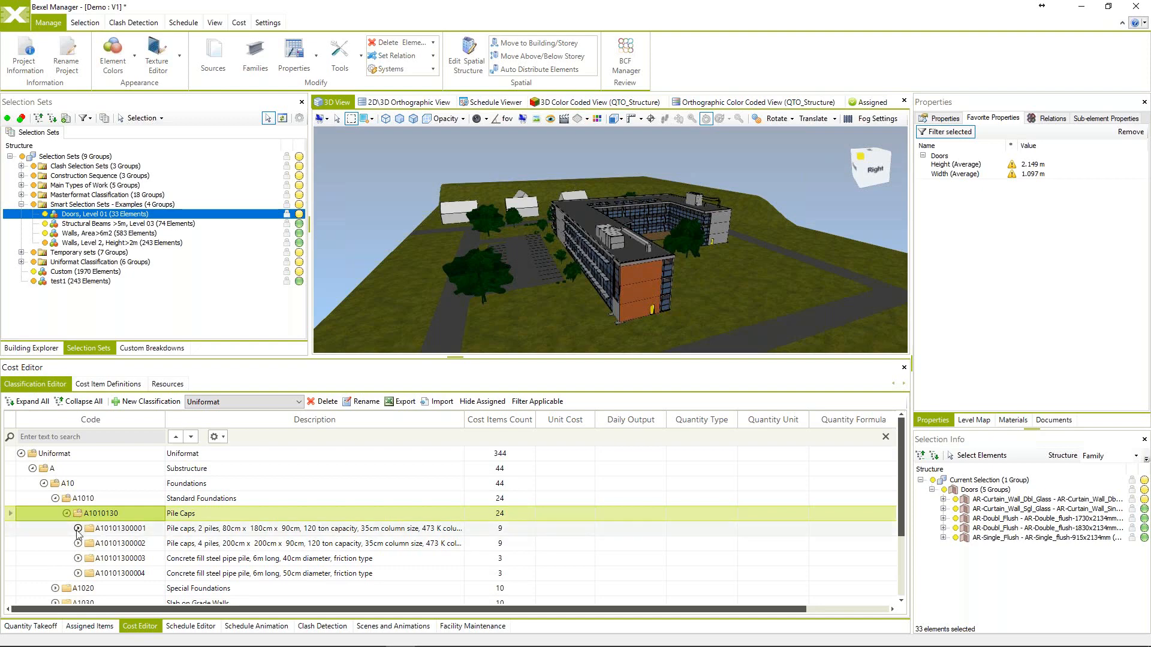
pyautogui.click(78, 528)
pyautogui.scroll(-2, 201, 530)
pyautogui.click(198, 487)
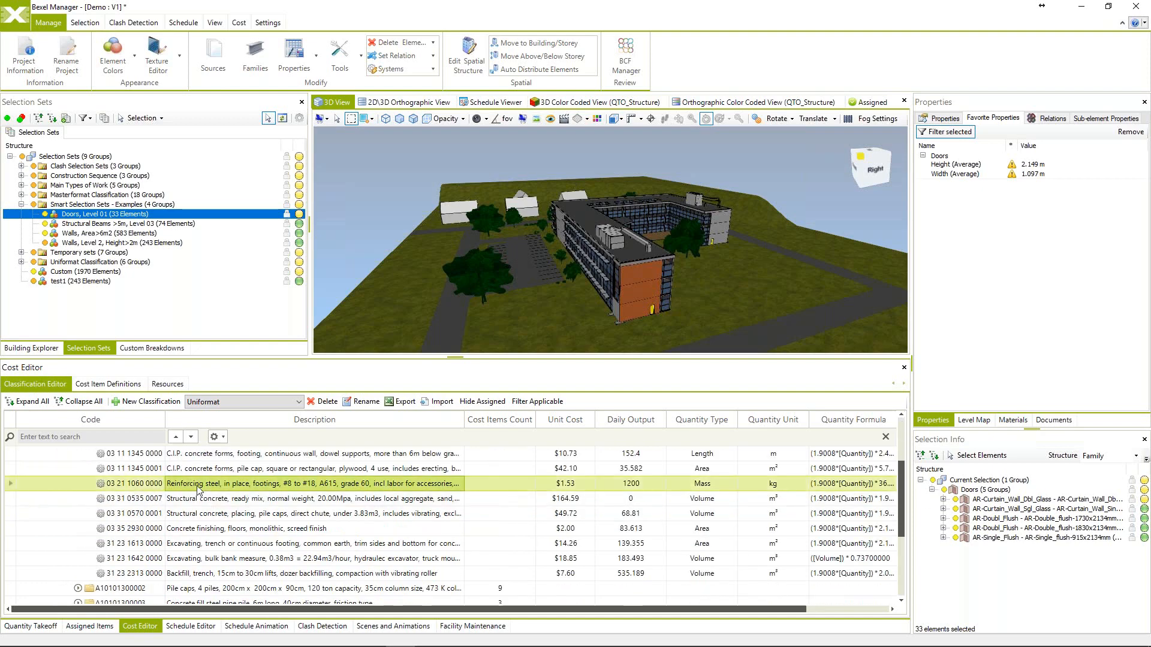
pyautogui.click(191, 517)
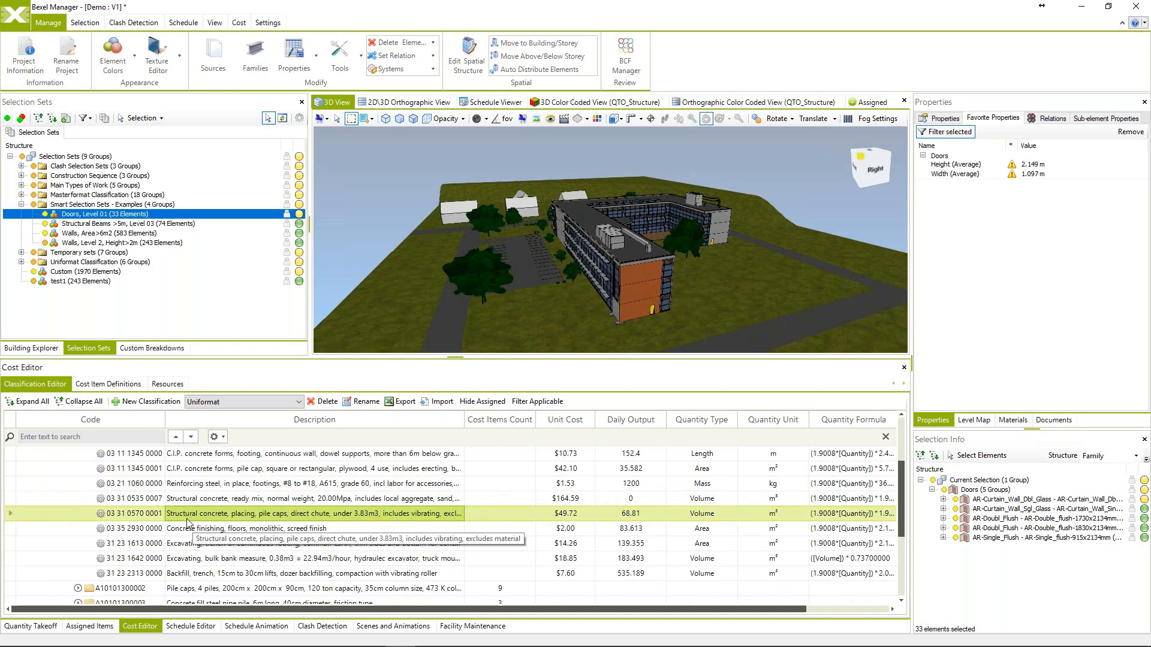
pyautogui.rightClick(187, 520)
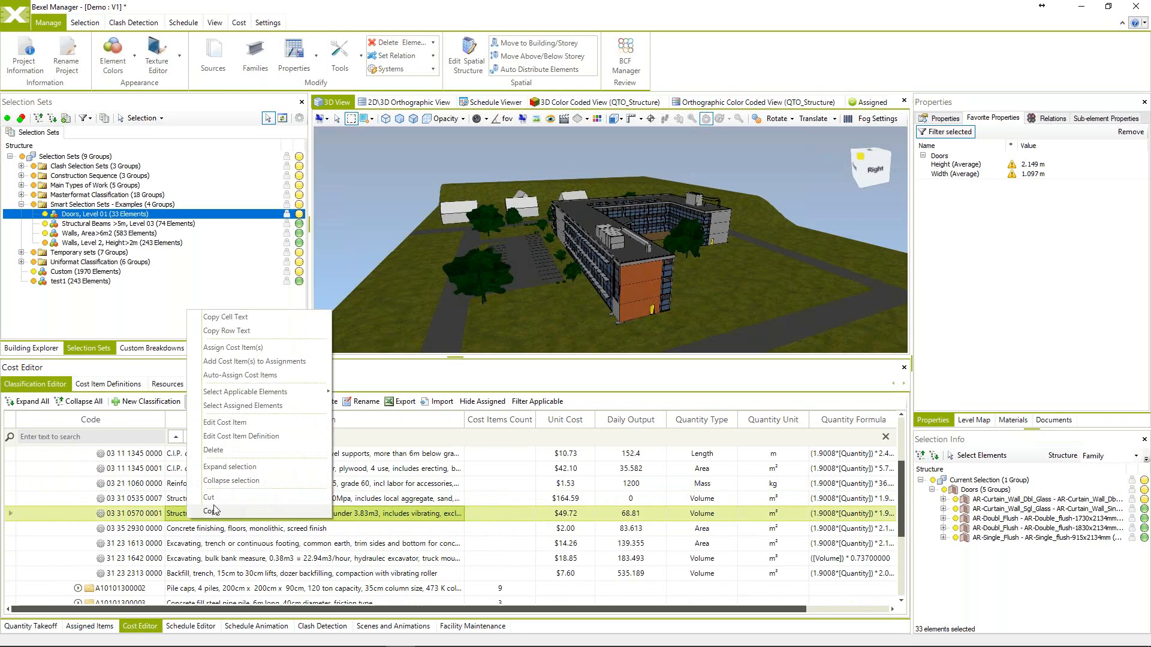
pyautogui.click(138, 522)
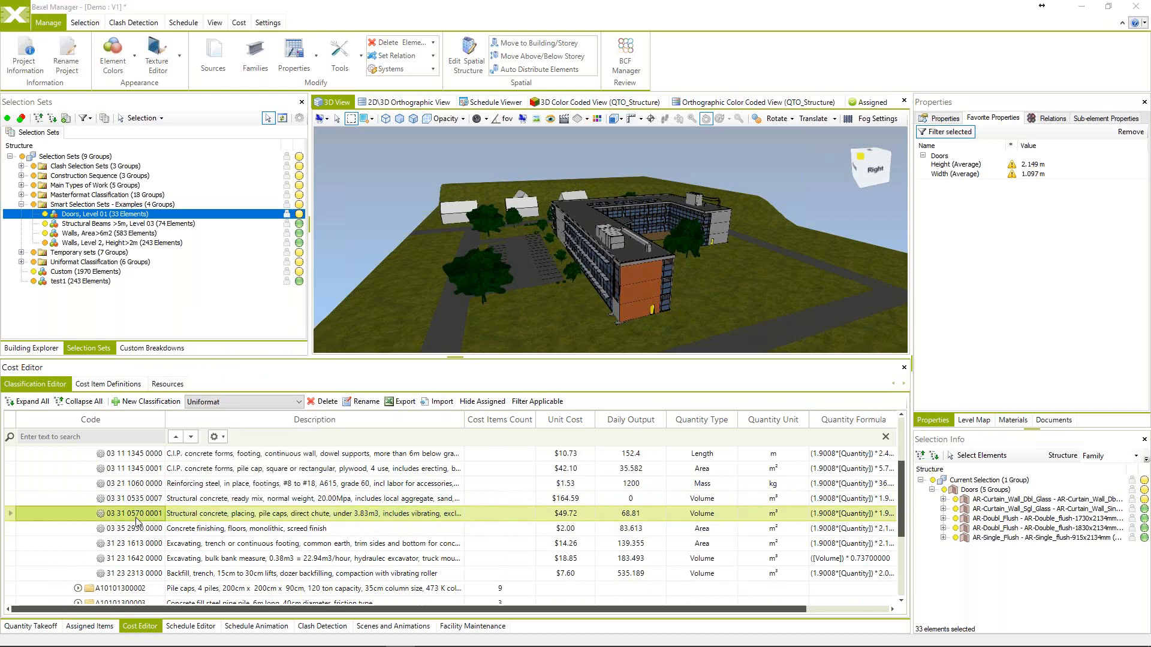
pyautogui.doubleClick(136, 515)
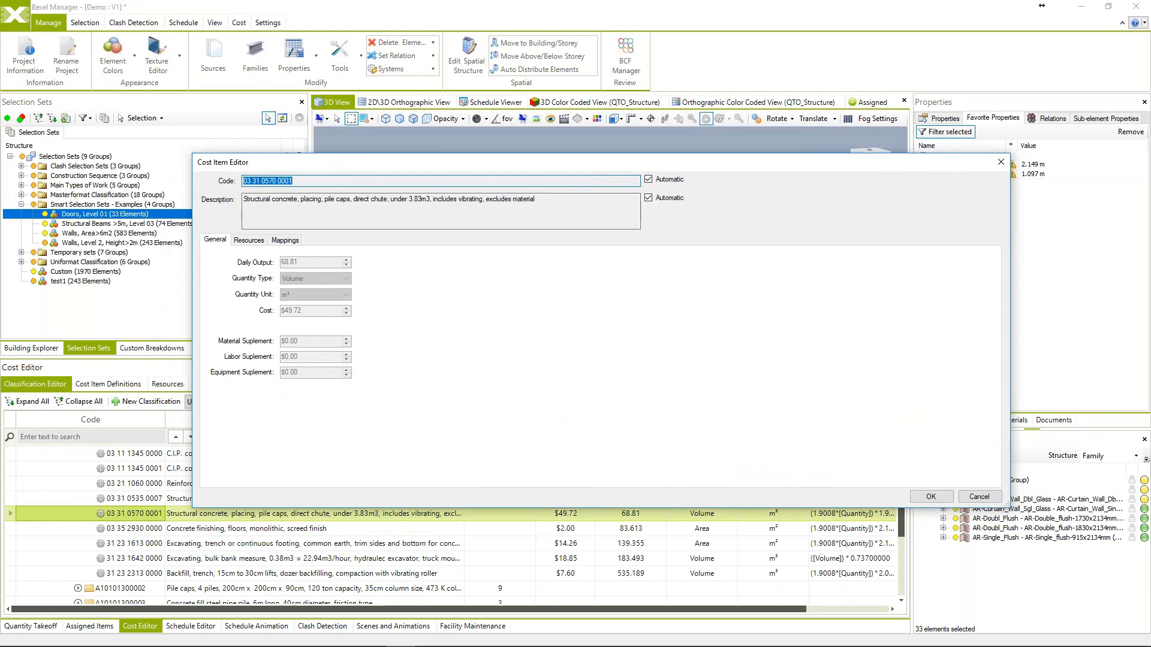
pyautogui.click(994, 497)
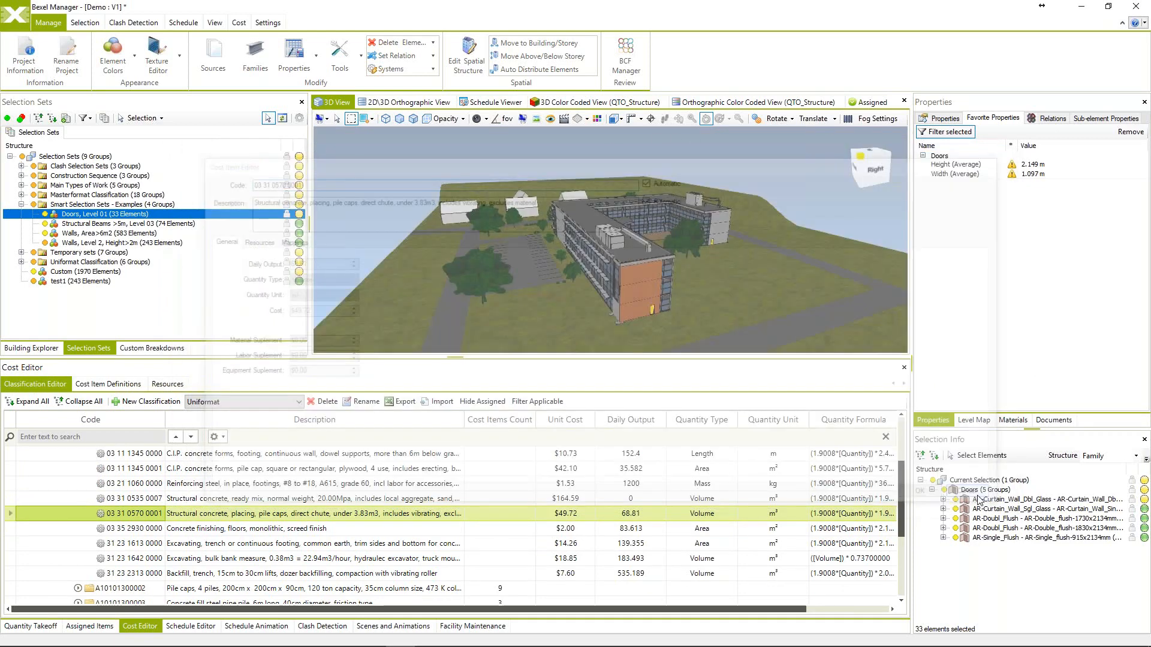
pyautogui.scroll(2, 187, 491)
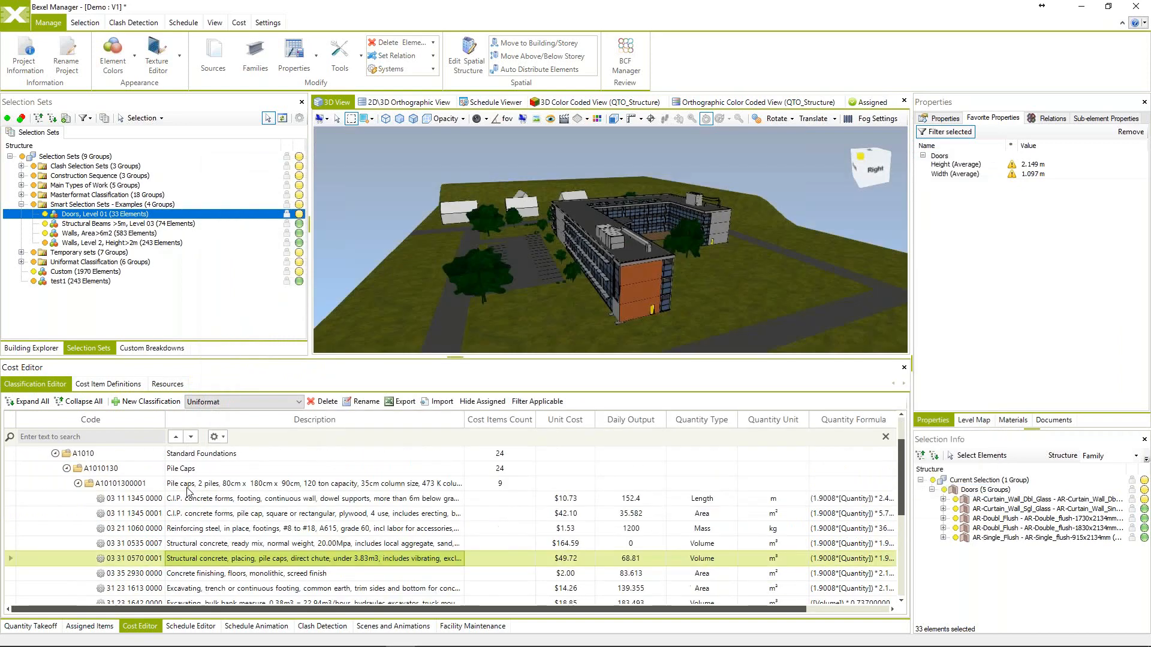
pyautogui.scroll(-1, 188, 492)
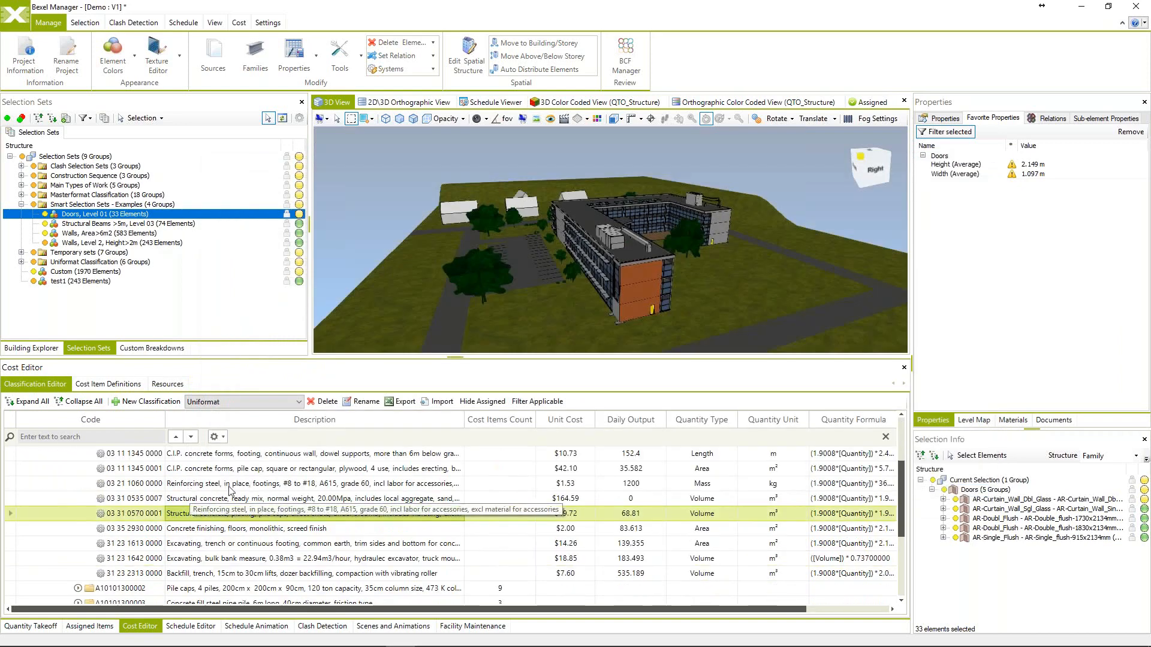
pyautogui.scroll(-3, 217, 498)
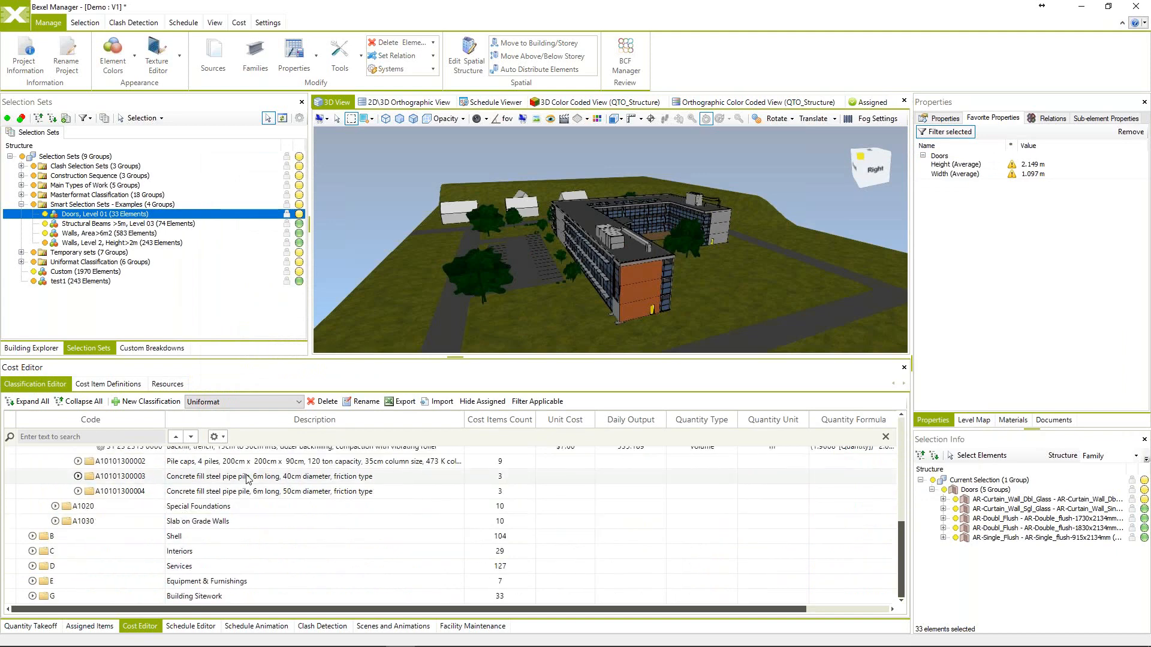
pyautogui.click(197, 490)
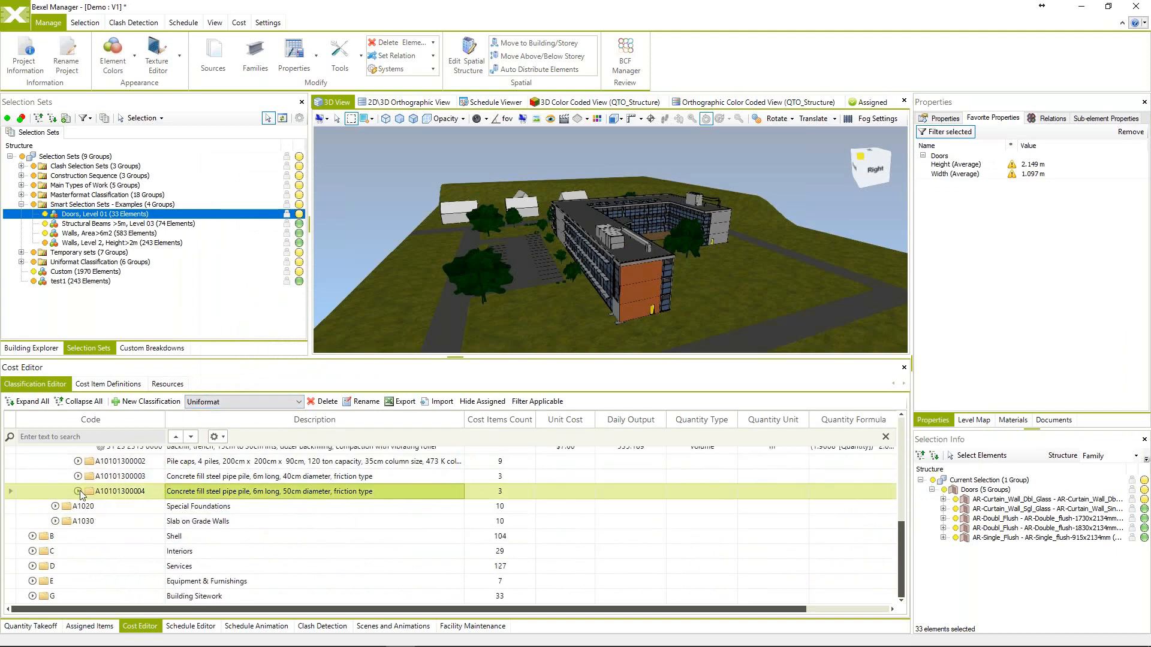
pyautogui.click(77, 490)
pyautogui.click(188, 508)
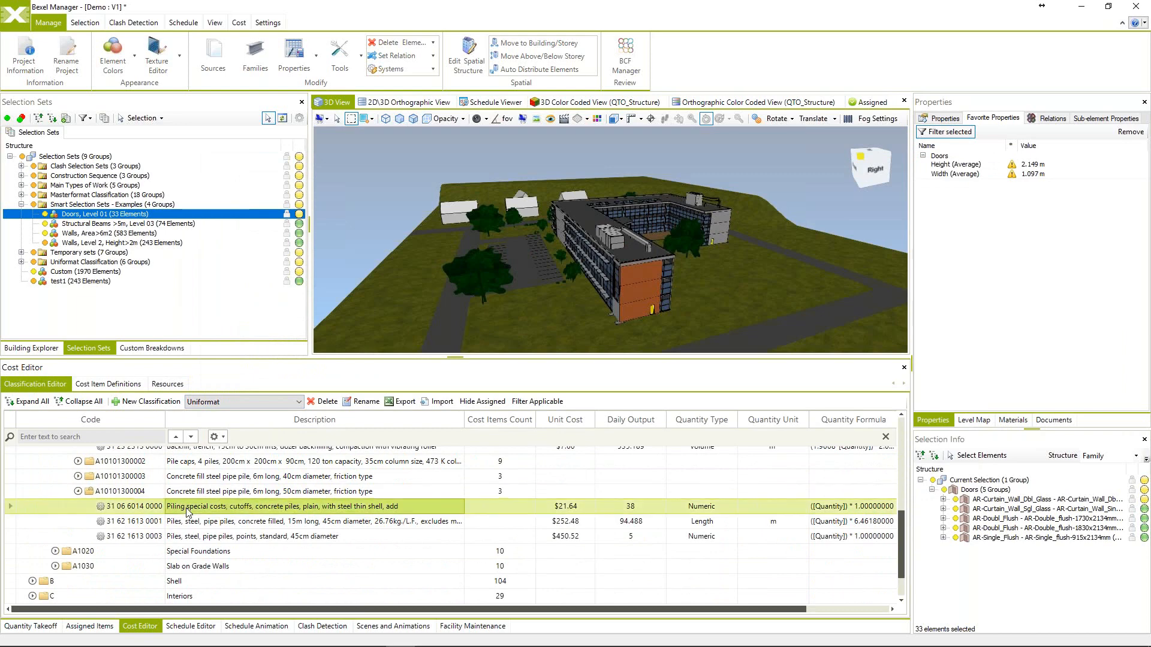
pyautogui.doubleClick(187, 509)
pyautogui.click(213, 232)
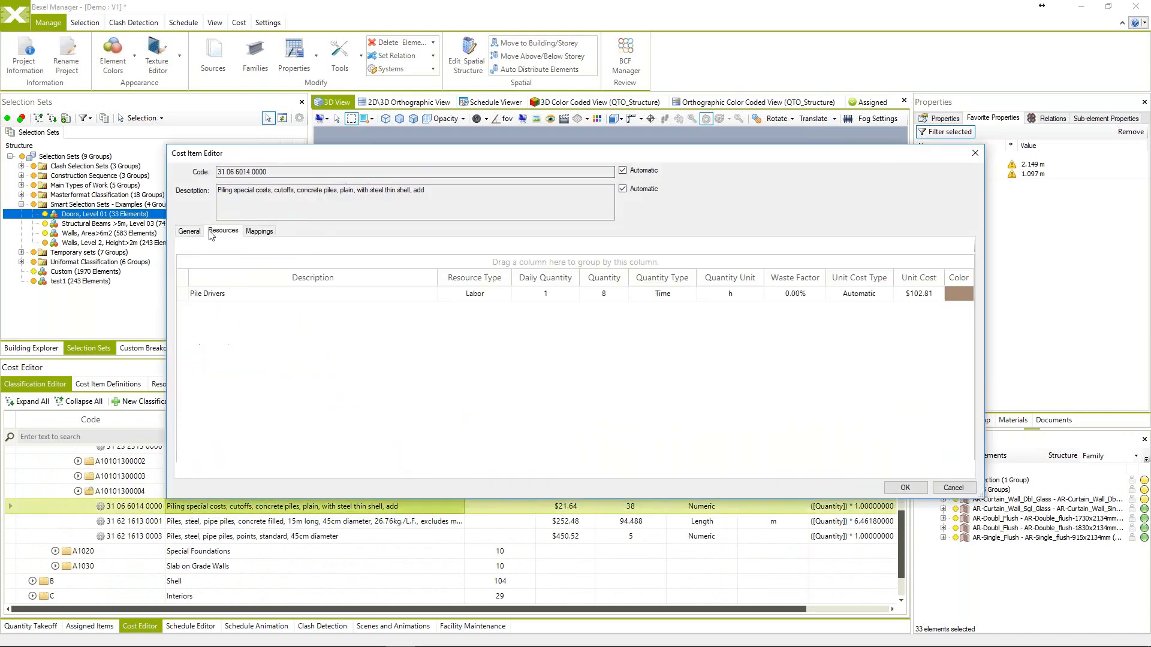
pyautogui.click(190, 232)
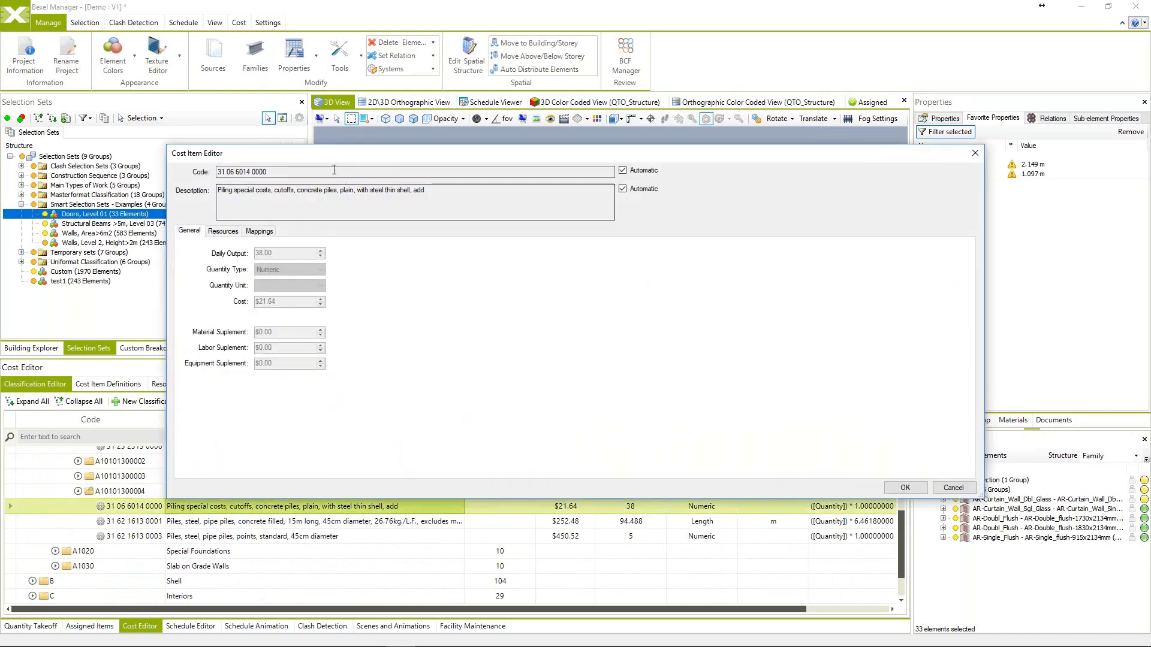
pyautogui.moveTo(336, 156)
pyautogui.mouseDown()
pyautogui.moveTo(349, 160)
pyautogui.moveTo(328, 166)
pyautogui.mouseUp()
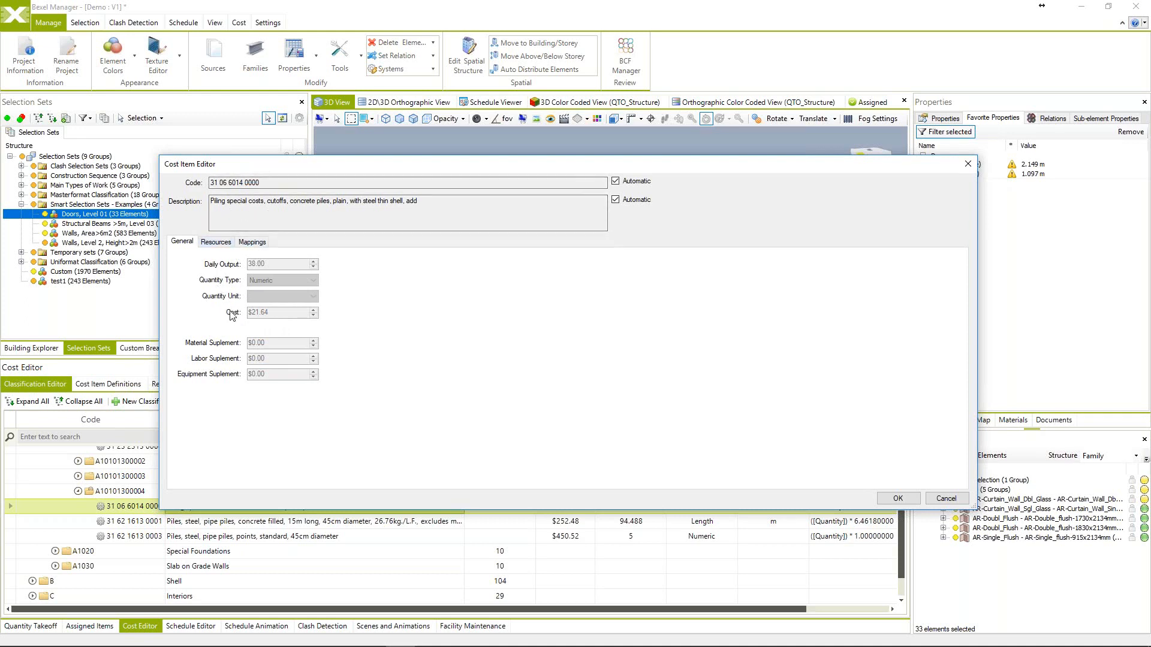
pyautogui.click(223, 243)
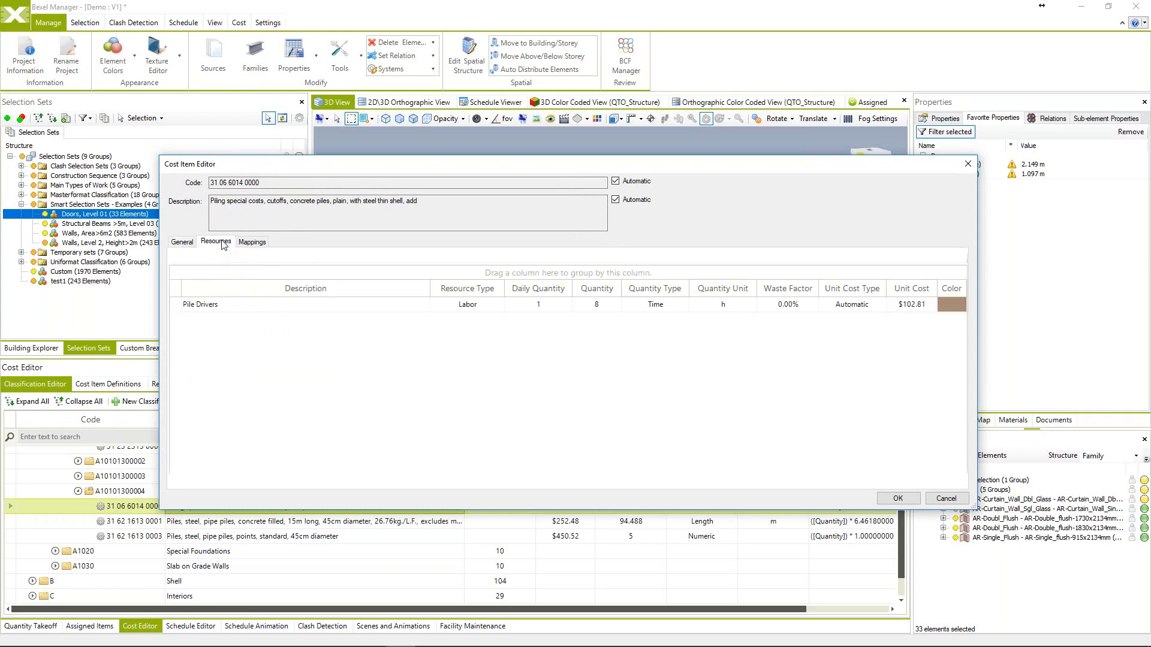
pyautogui.click(187, 246)
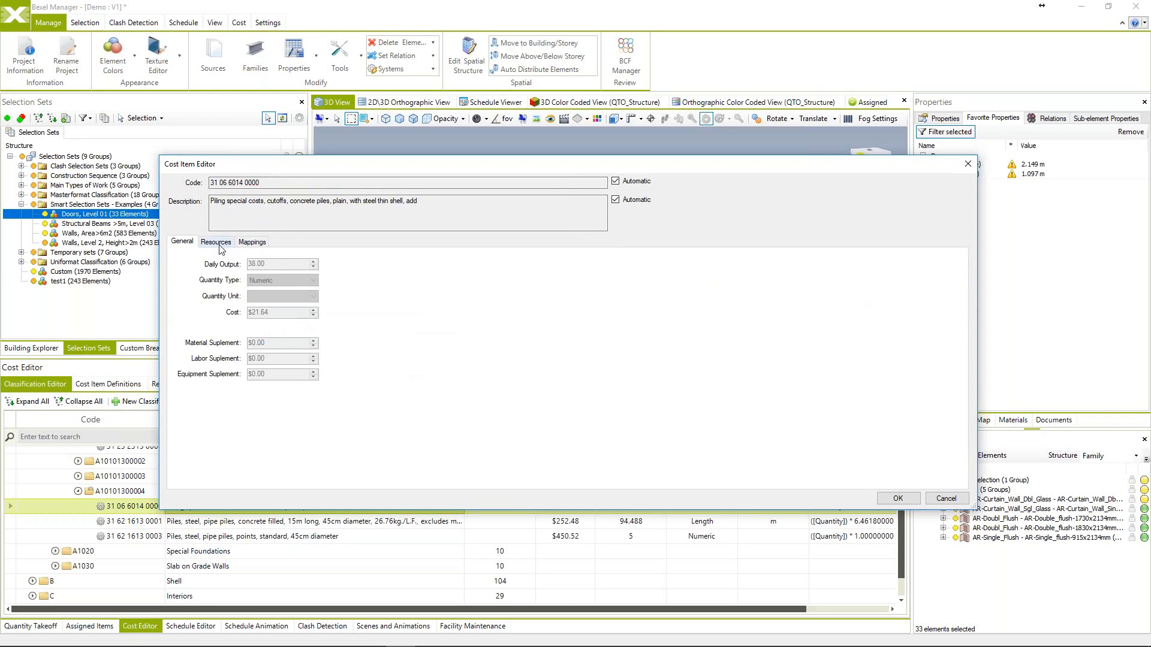
pyautogui.click(219, 244)
pyautogui.click(182, 244)
pyautogui.click(217, 245)
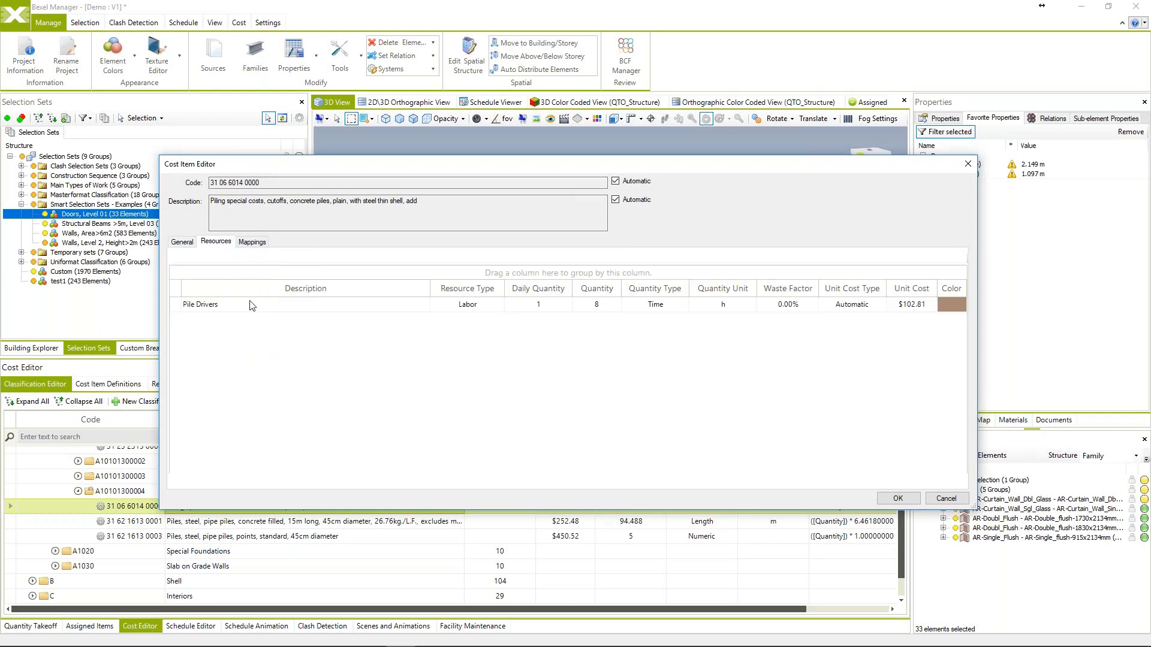
pyautogui.click(183, 243)
pyautogui.click(220, 244)
pyautogui.click(185, 242)
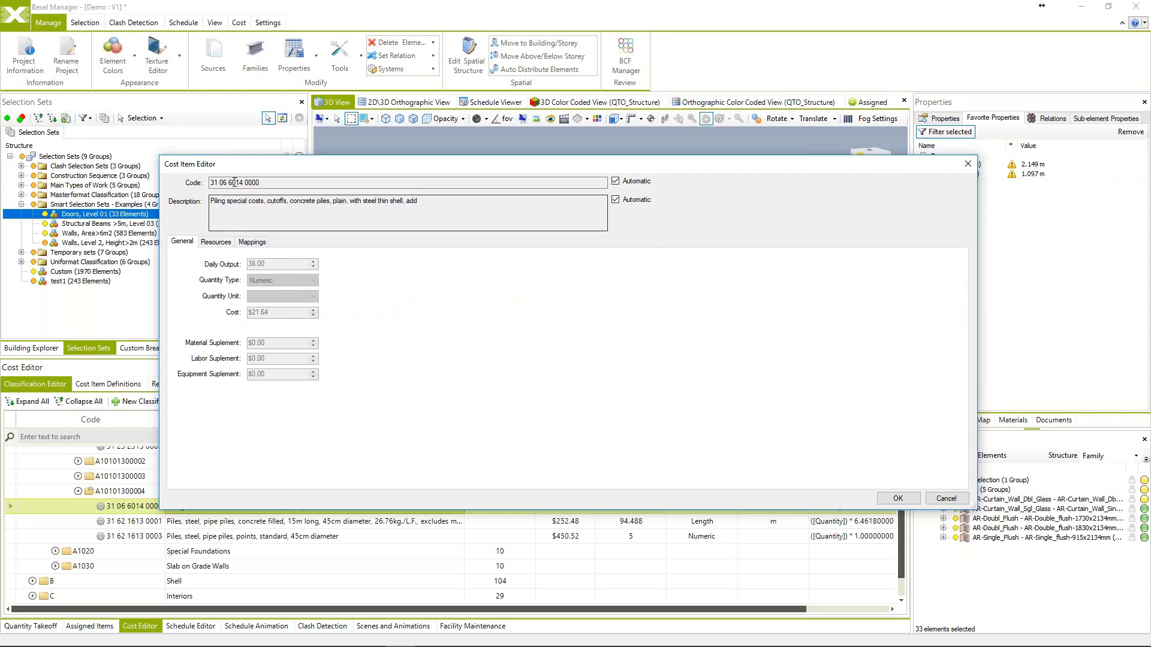
pyautogui.click(946, 499)
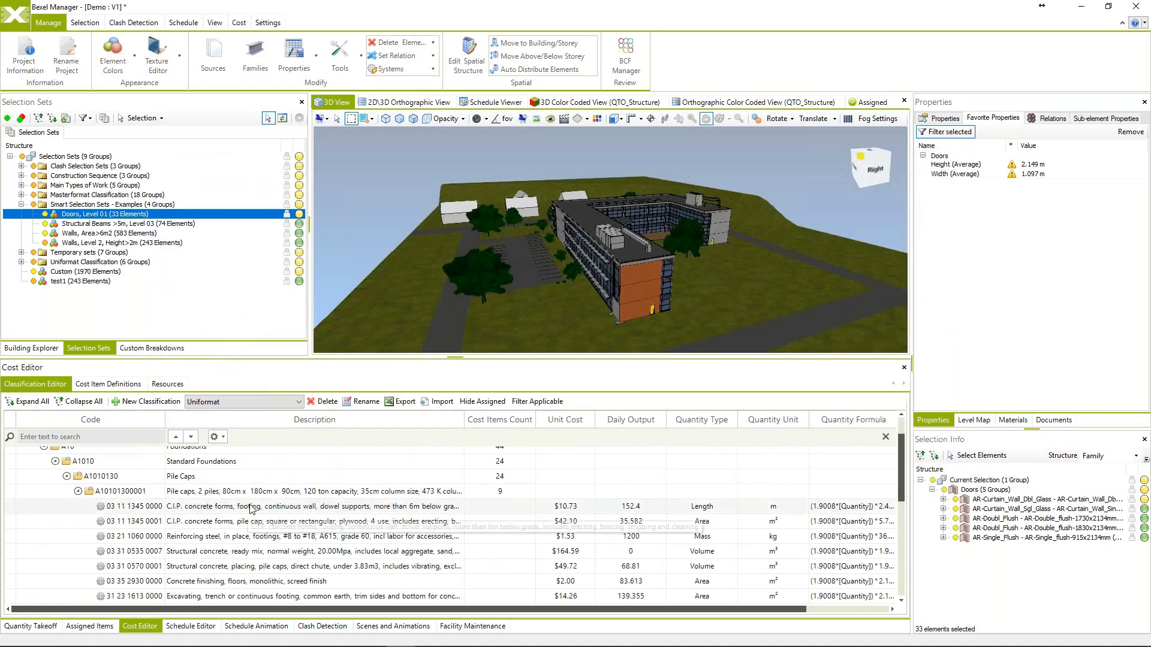
pyautogui.click(210, 522)
pyautogui.scroll(-5, 211, 533)
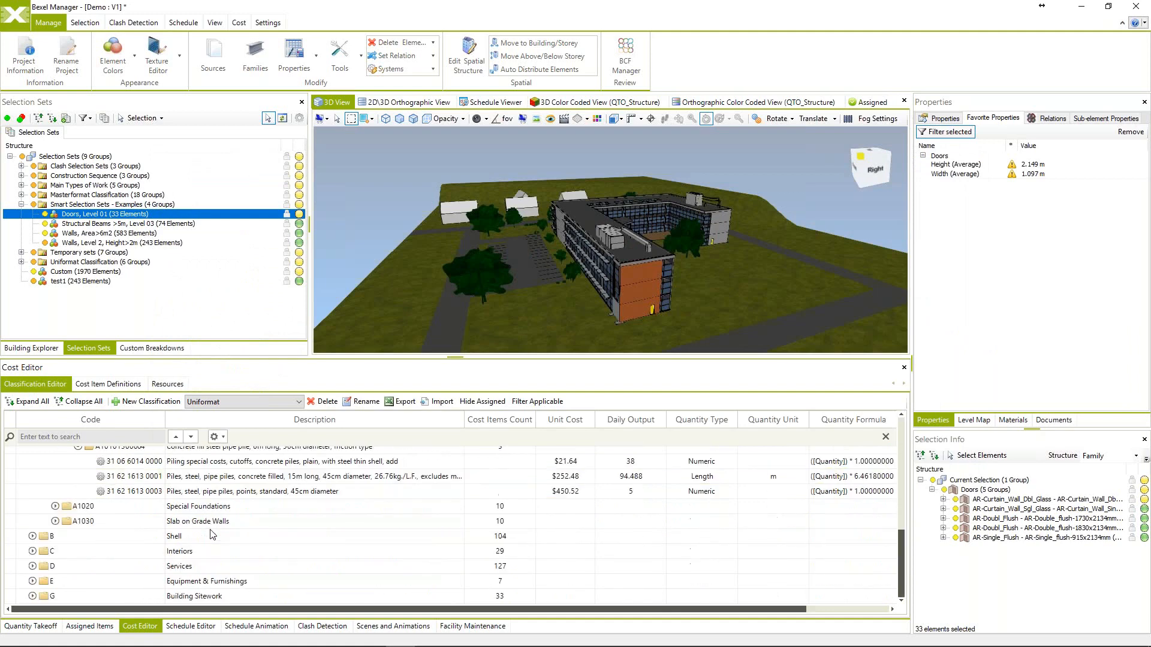
pyautogui.scroll(2, 211, 533)
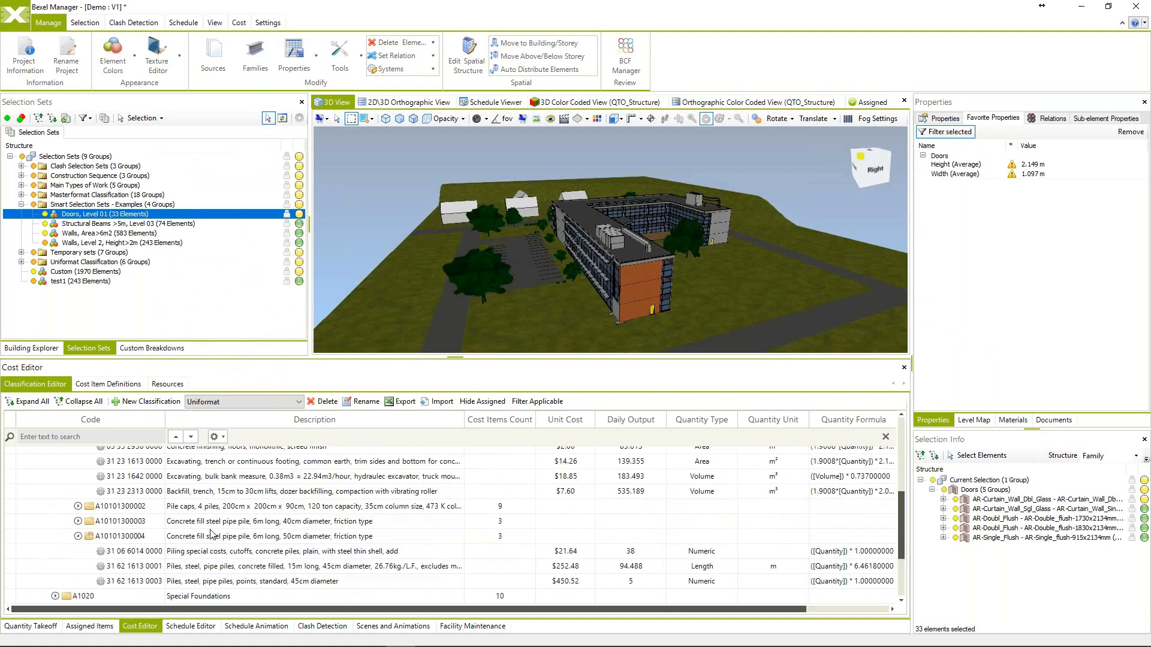
pyautogui.scroll(1, 211, 533)
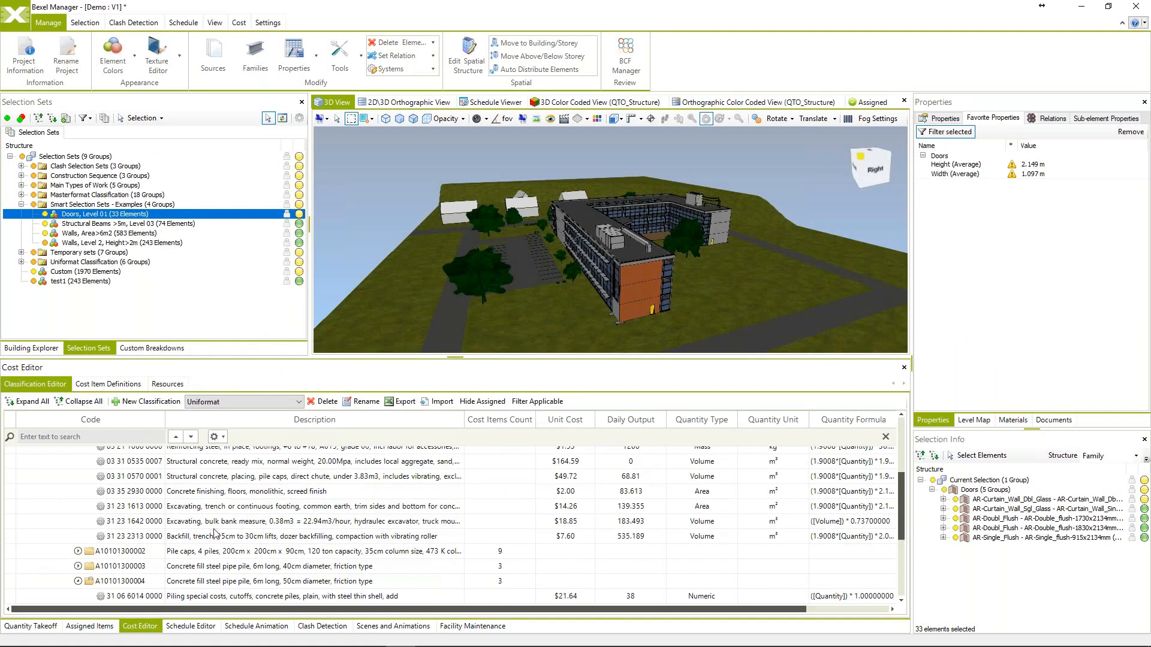
pyautogui.scroll(1, 214, 528)
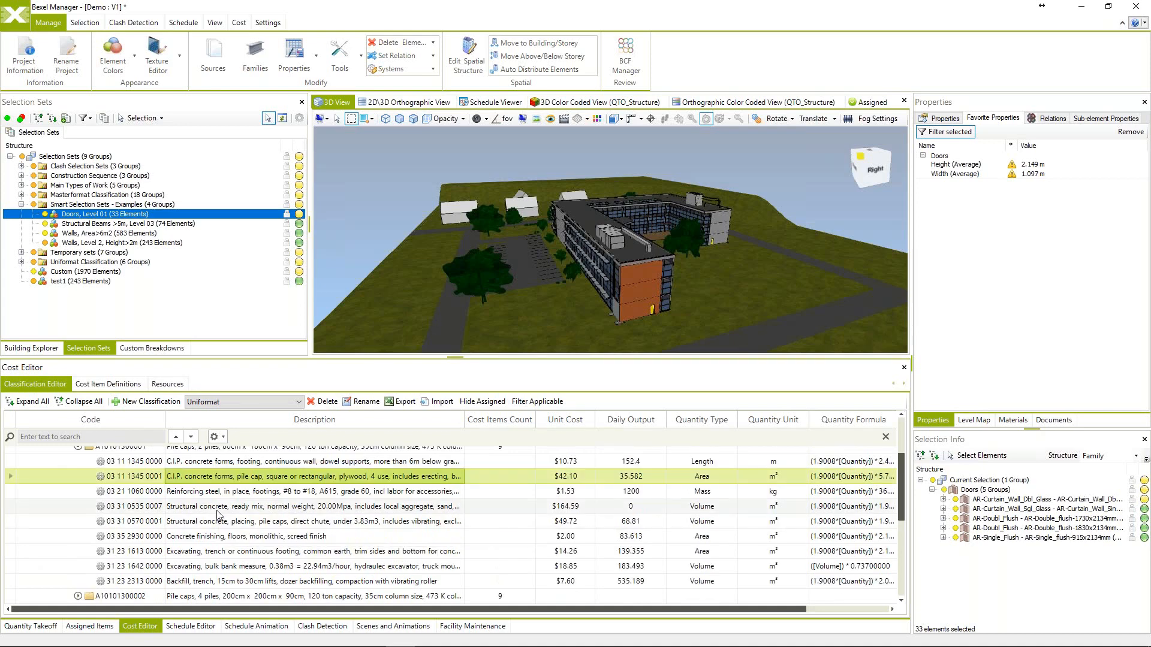
pyautogui.scroll(1, 218, 514)
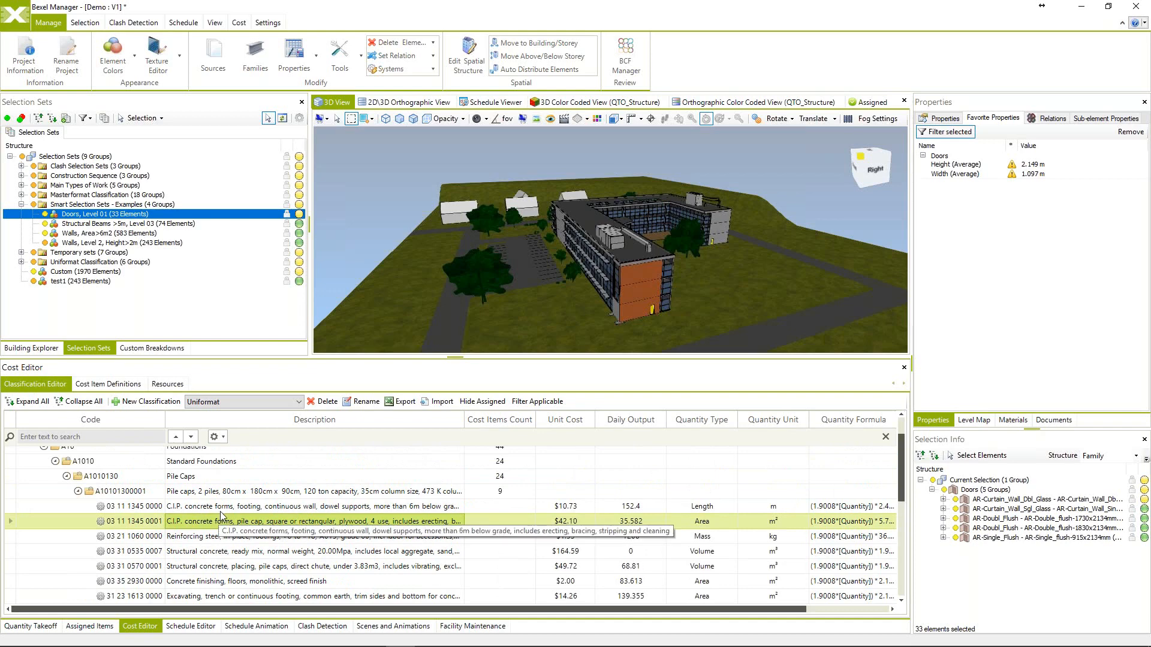
pyautogui.rightClick(180, 495)
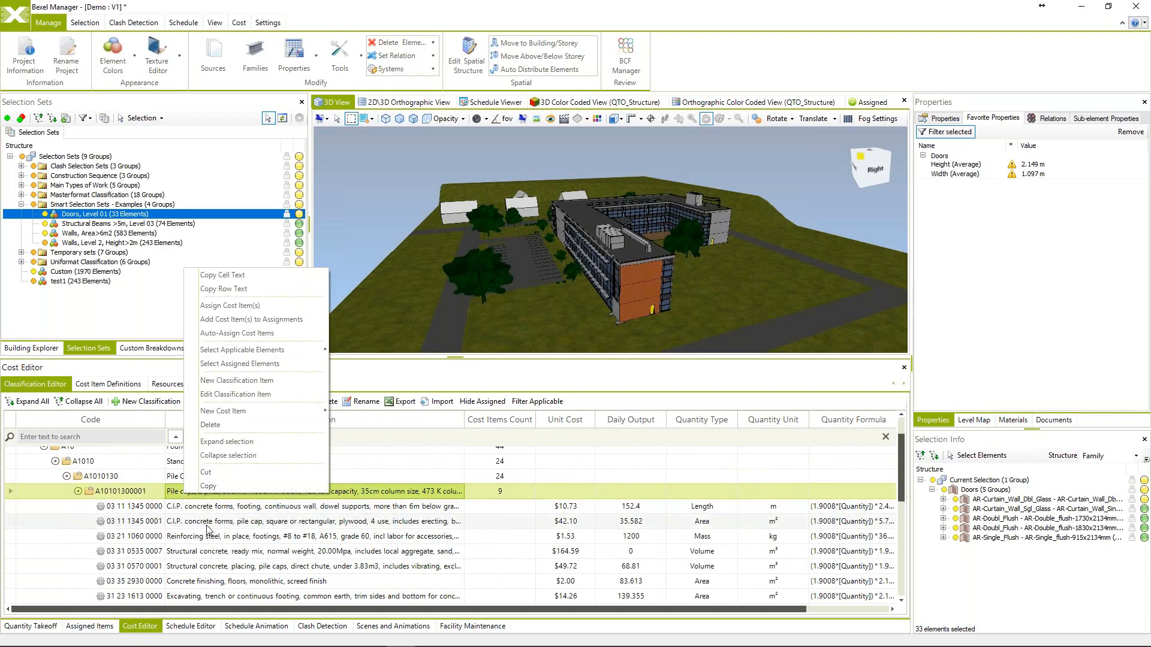
pyautogui.click(207, 526)
pyautogui.rightClick(203, 491)
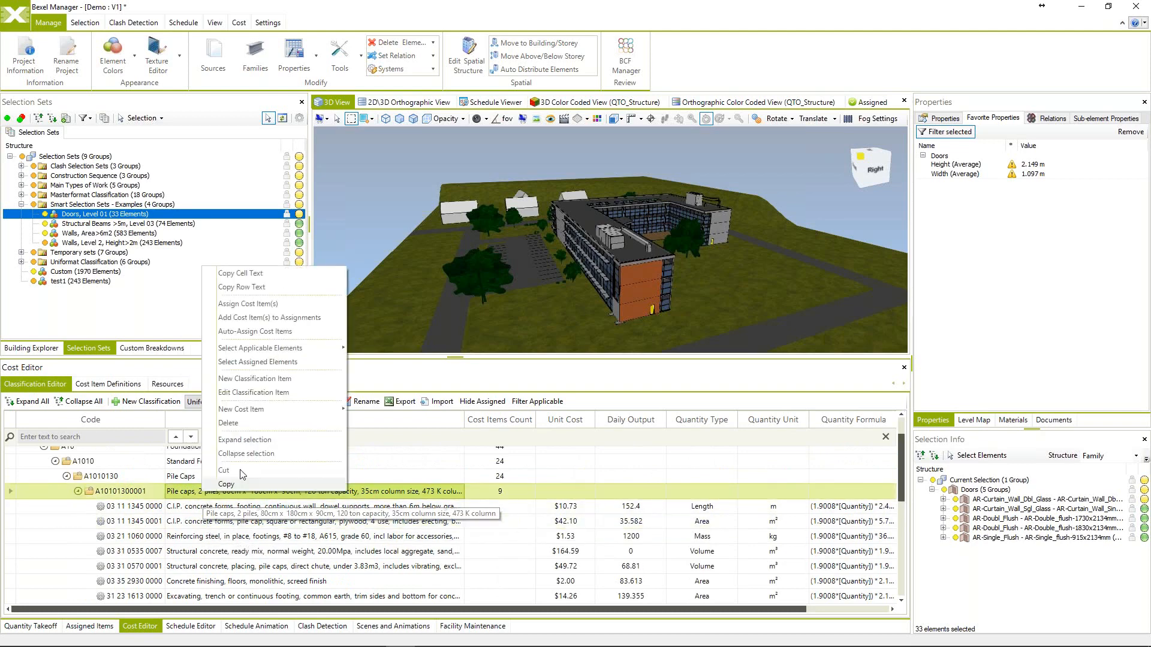
pyautogui.click(277, 411)
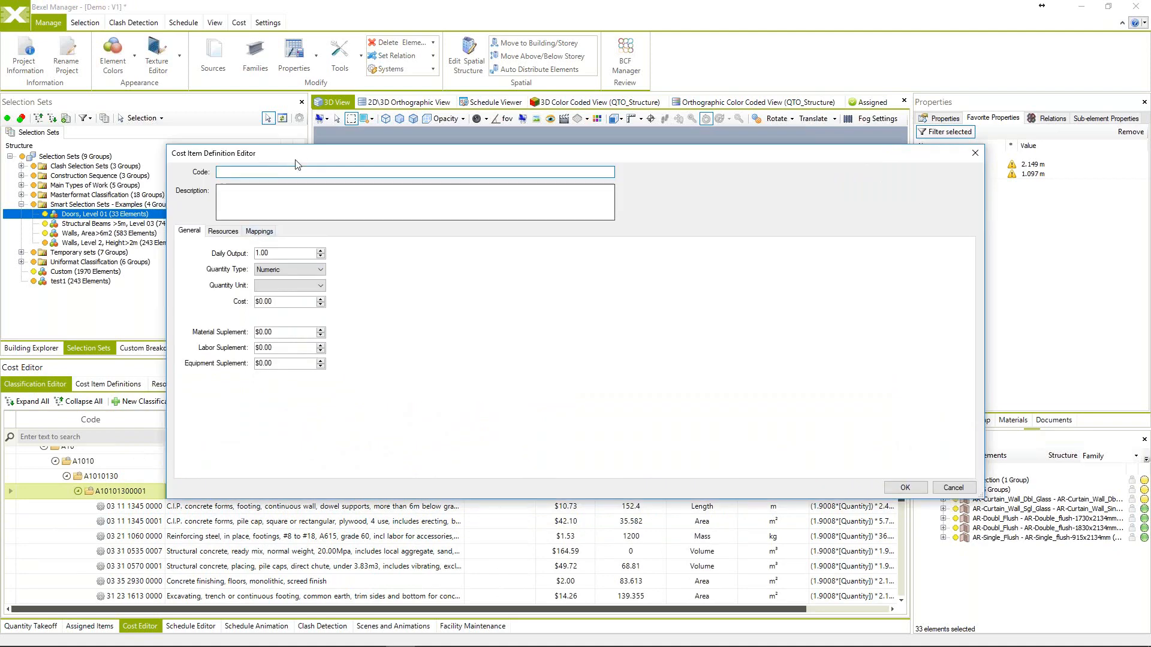
pyautogui.moveTo(303, 157); pyautogui.dragTo(328, 180)
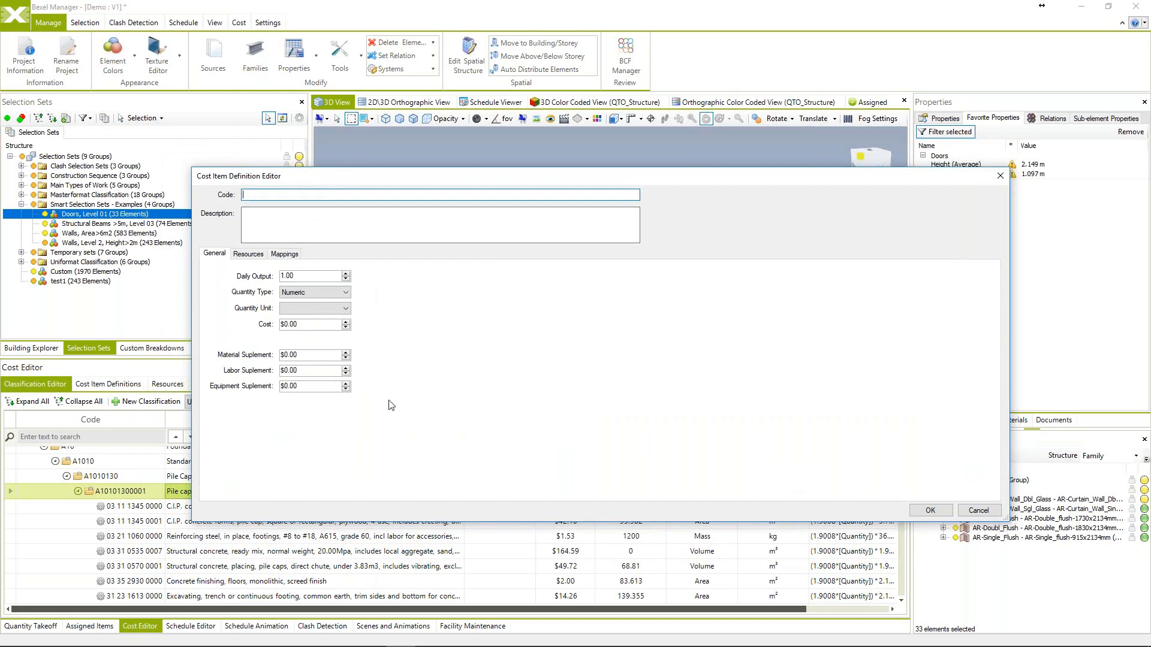
pyautogui.click(978, 517)
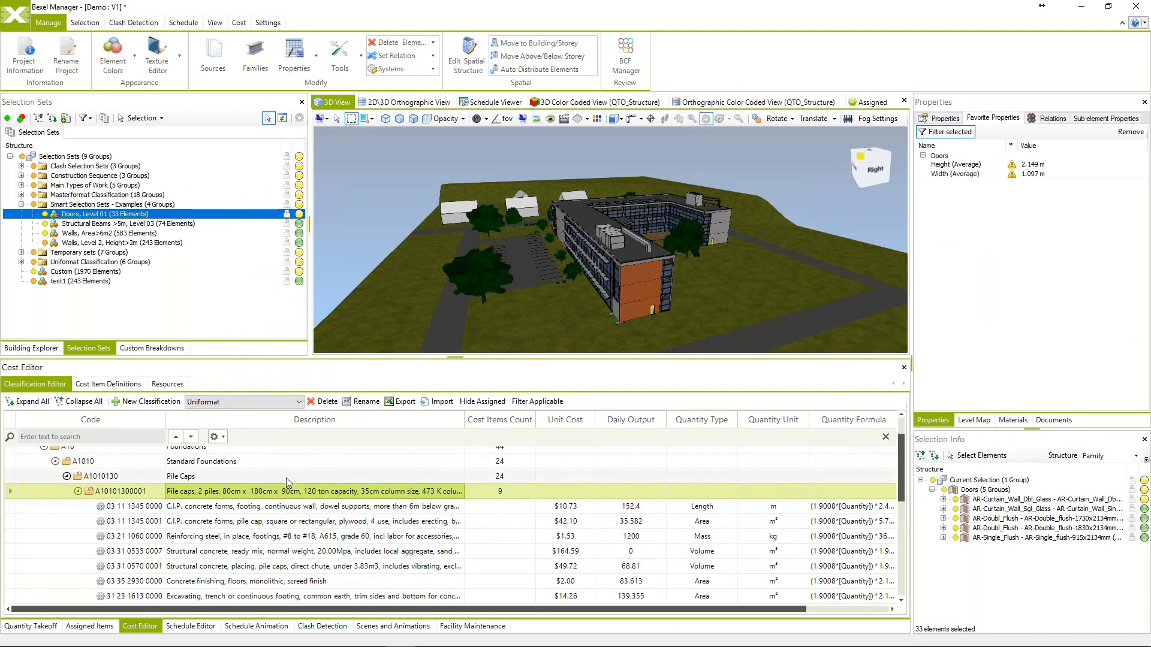
pyautogui.rightClick(268, 497)
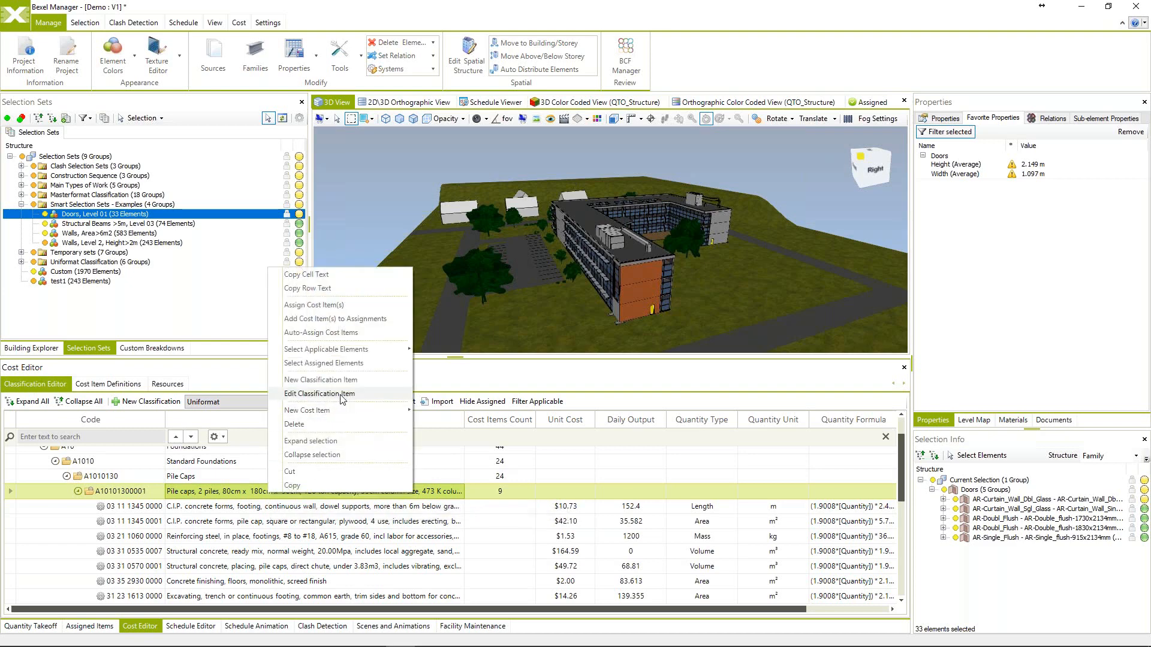
pyautogui.click(208, 505)
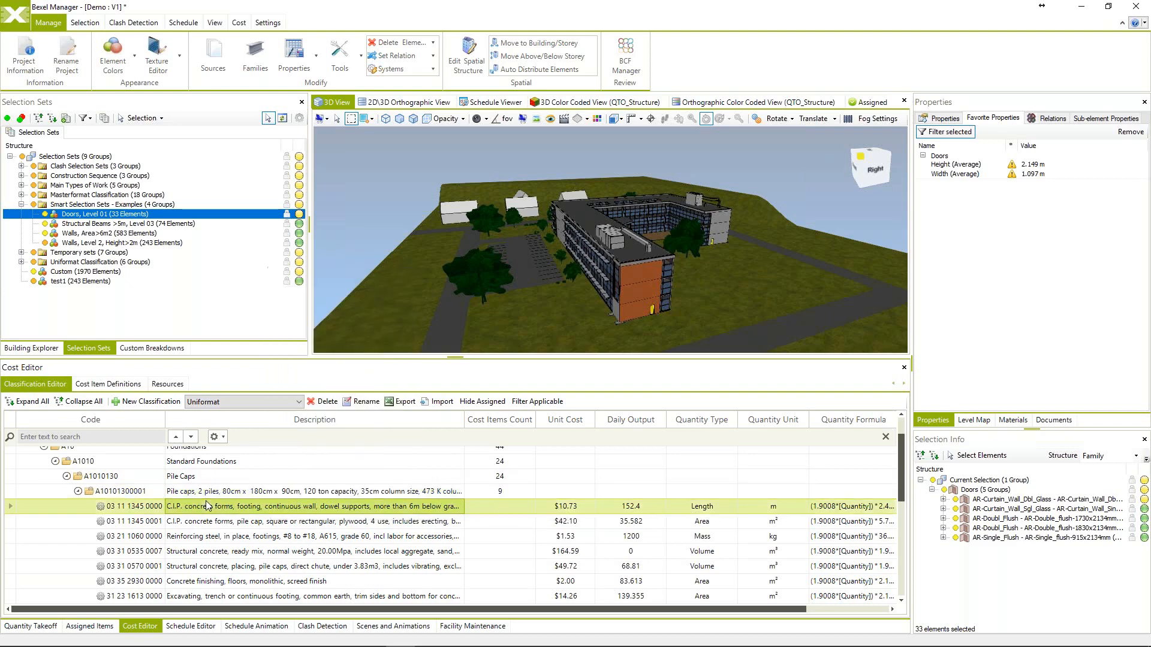
pyautogui.doubleClick(208, 505)
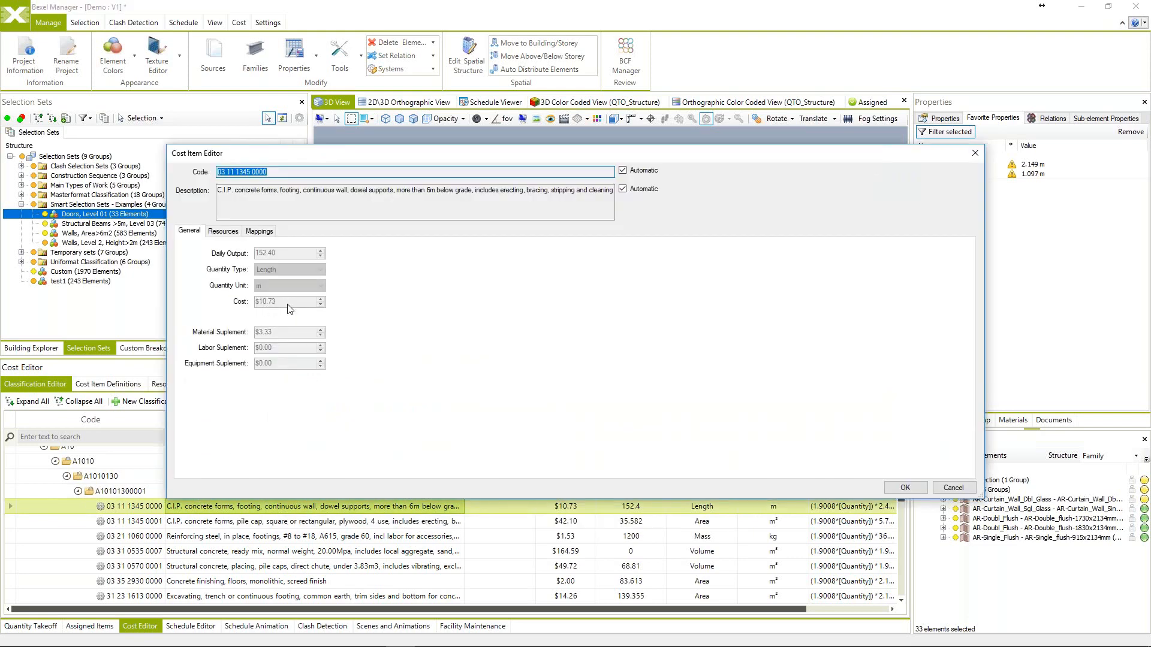
pyautogui.click(223, 230)
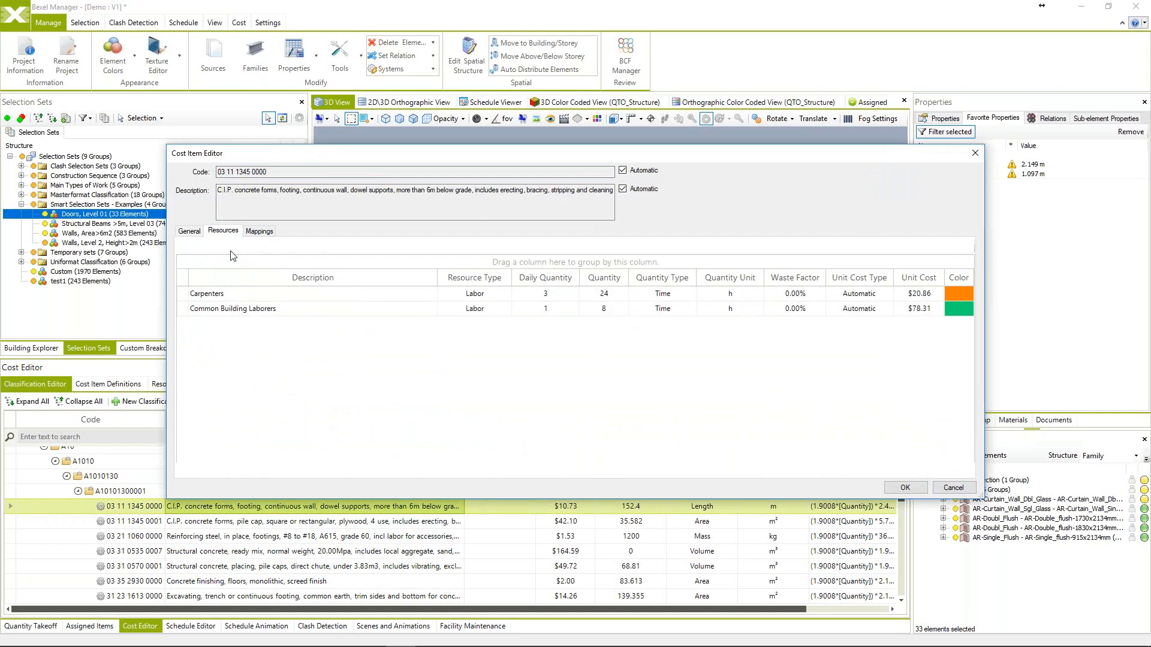
pyautogui.click(190, 231)
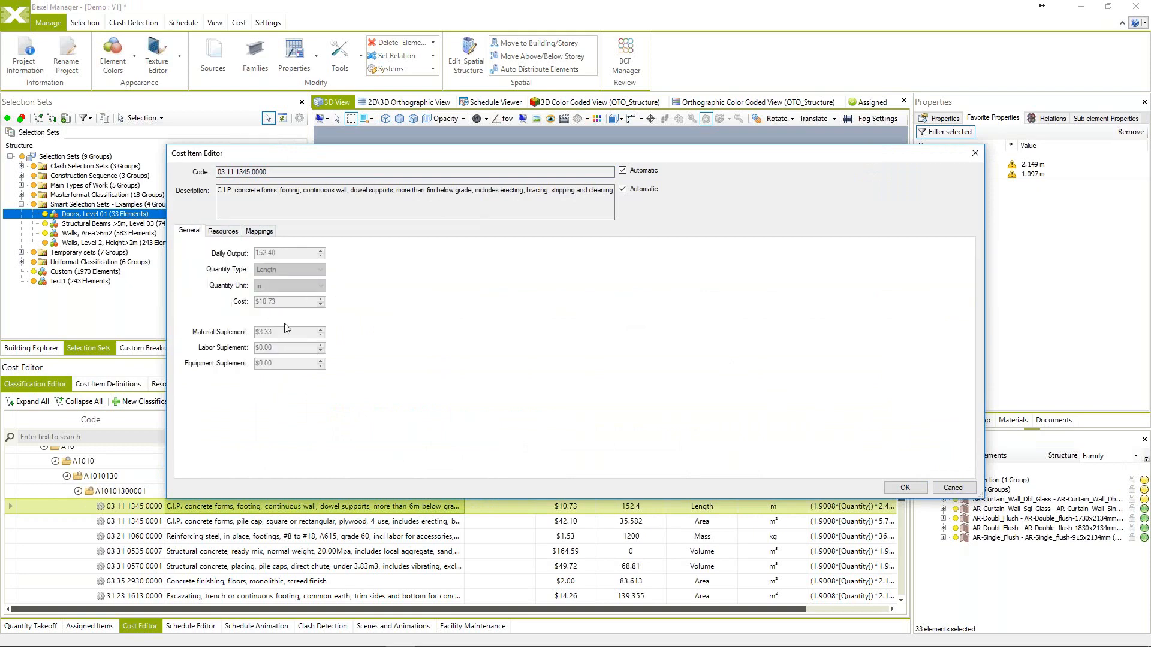
pyautogui.click(969, 491)
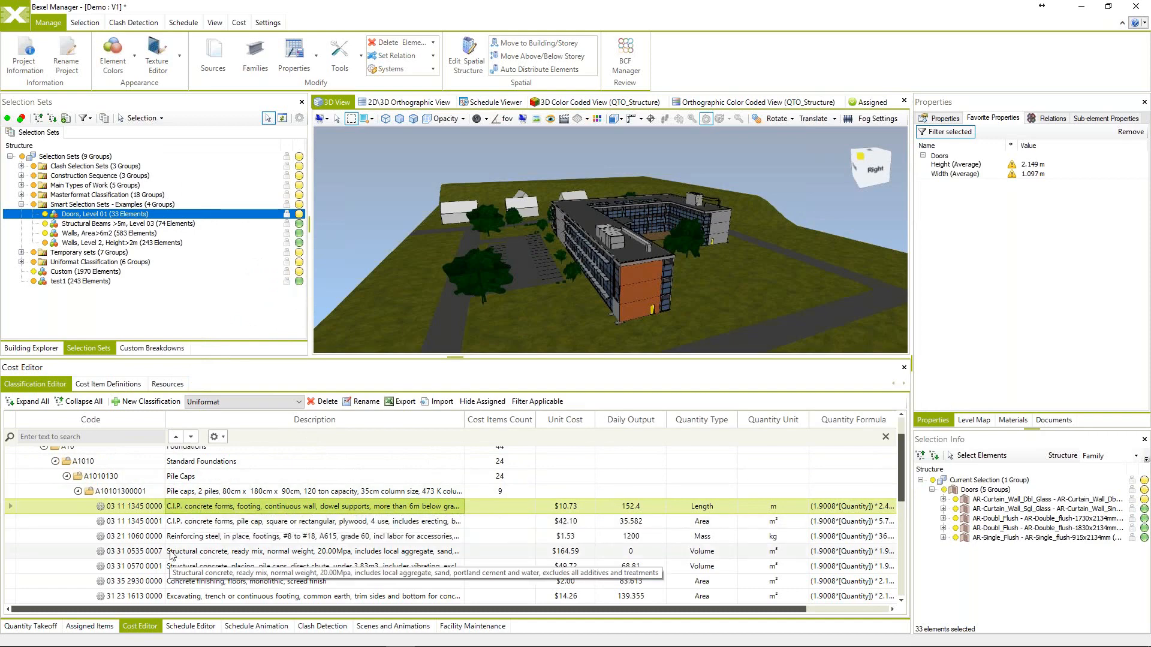
pyautogui.click(205, 536)
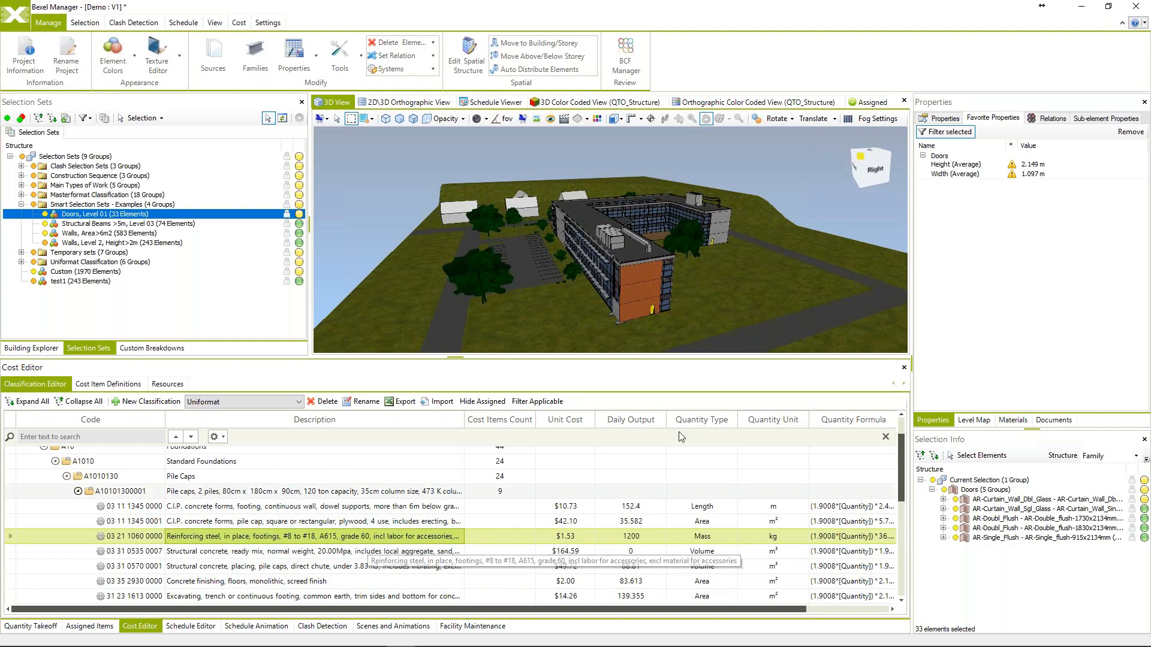
pyautogui.moveTo(677, 295); pyautogui.dragTo(631, 292, button='middle')
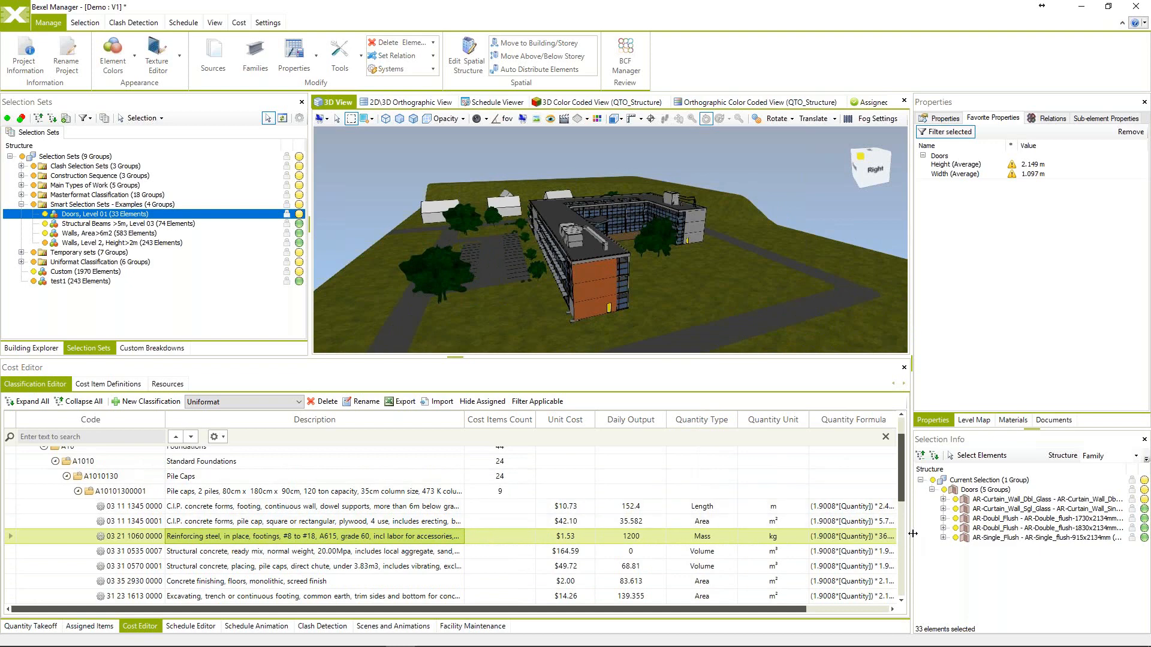
pyautogui.moveTo(912, 533); pyautogui.dragTo(986, 534)
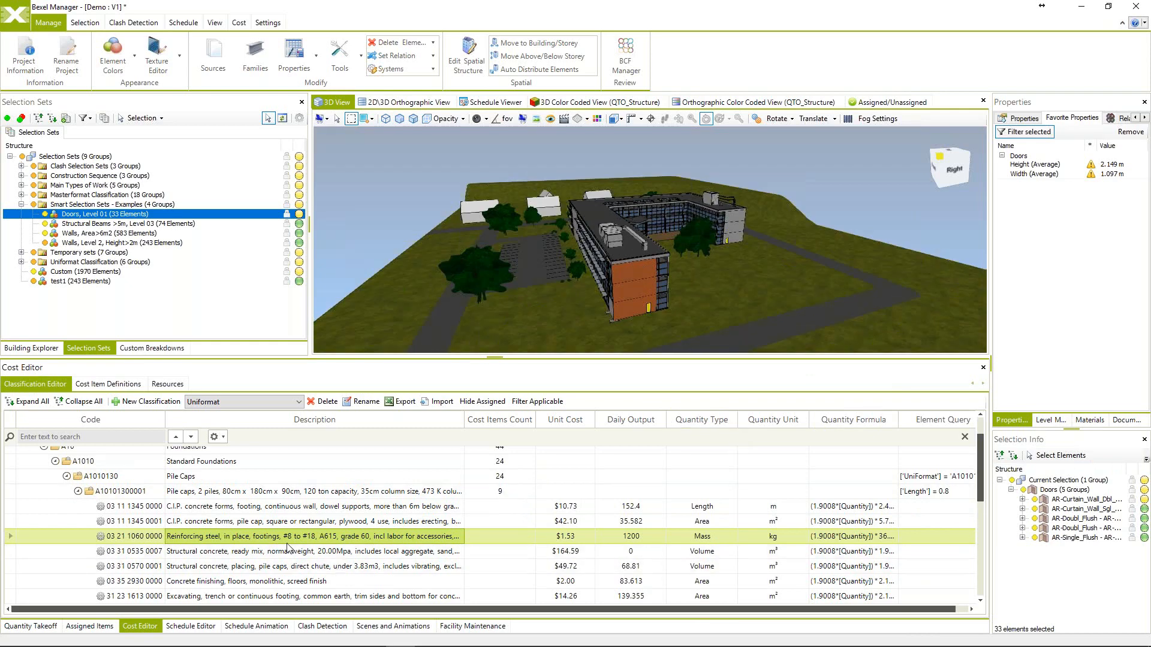
pyautogui.click(267, 553)
pyautogui.scroll(-1, 228, 567)
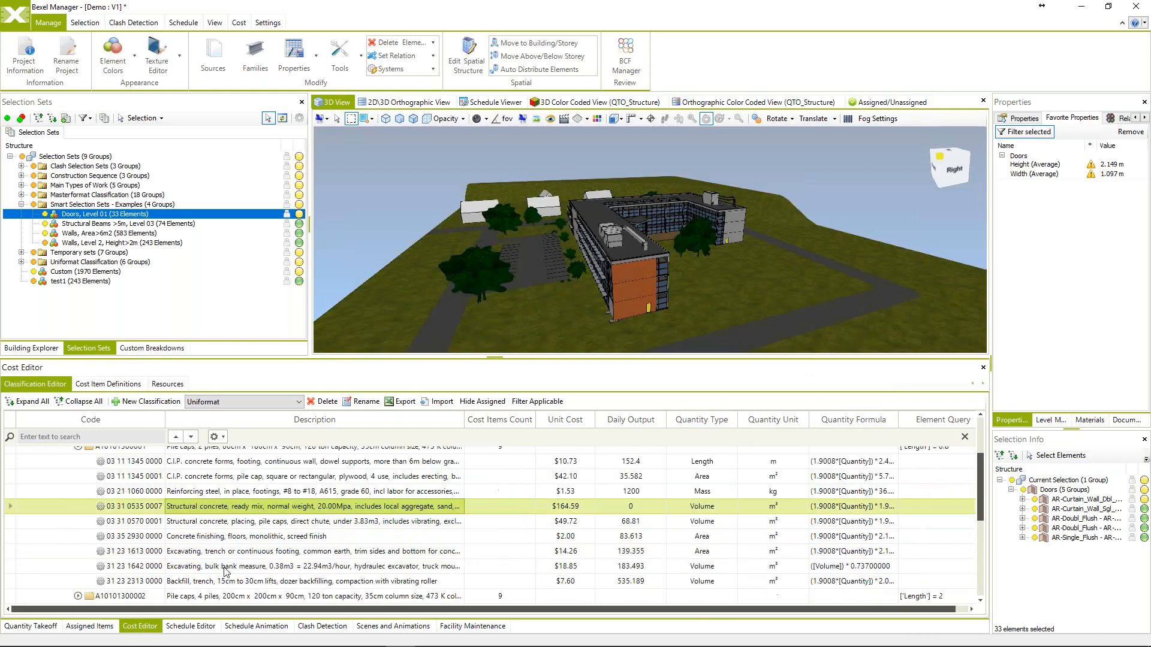
pyautogui.scroll(1, 213, 532)
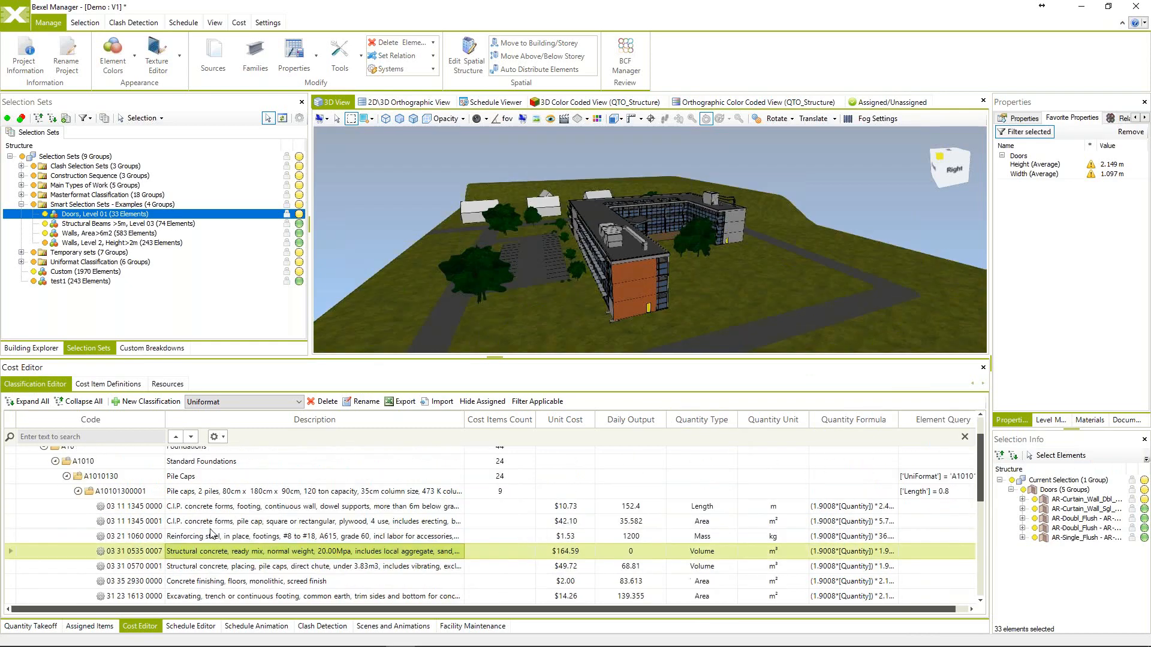
pyautogui.scroll(-1, 211, 534)
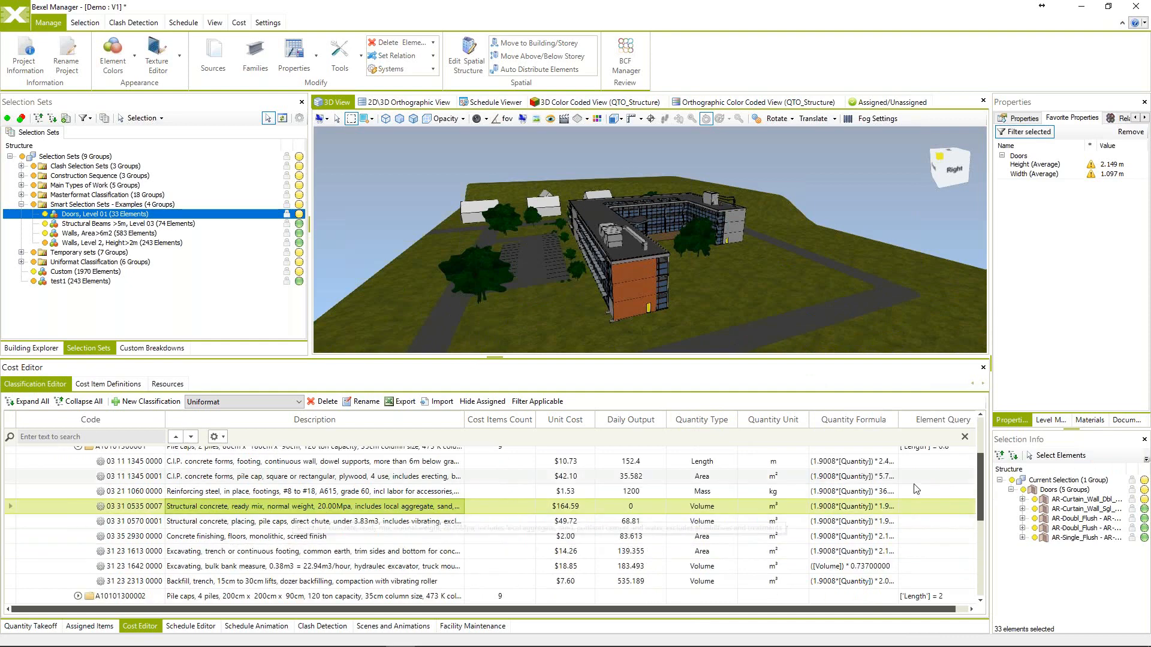
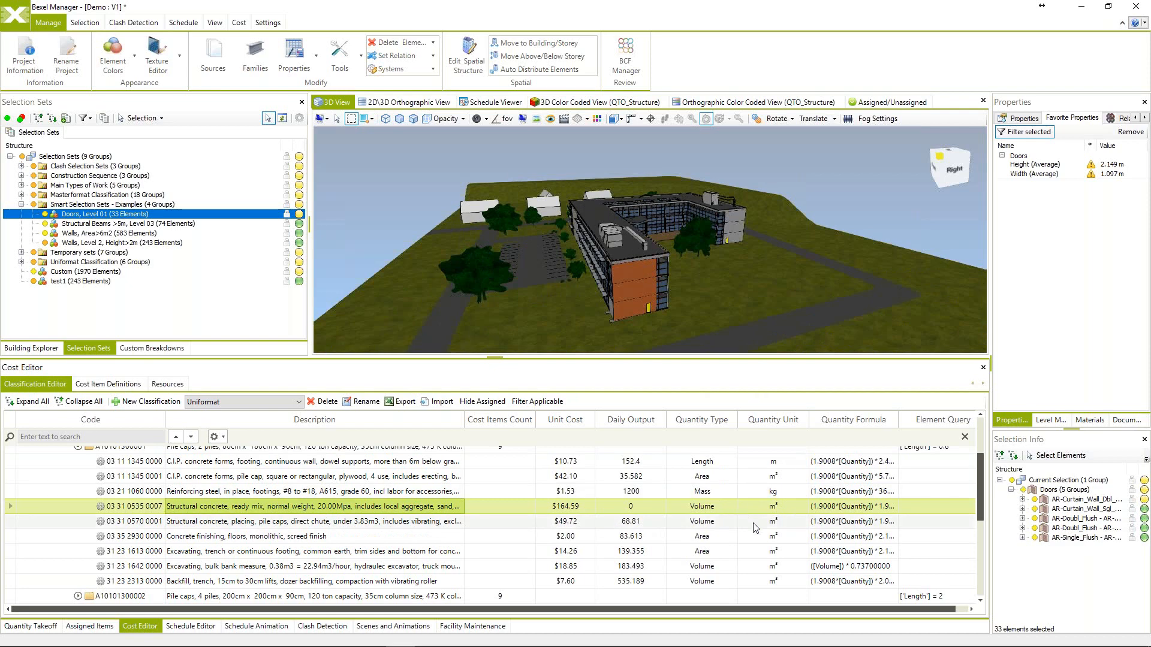
pyautogui.click(310, 528)
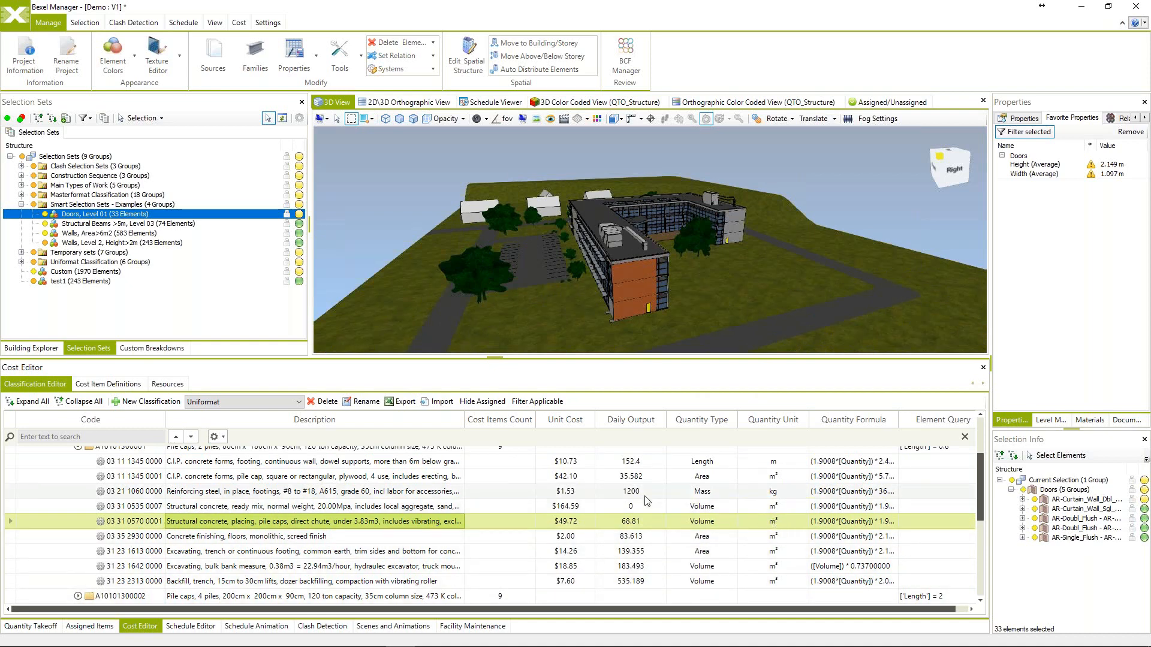
pyautogui.click(348, 463)
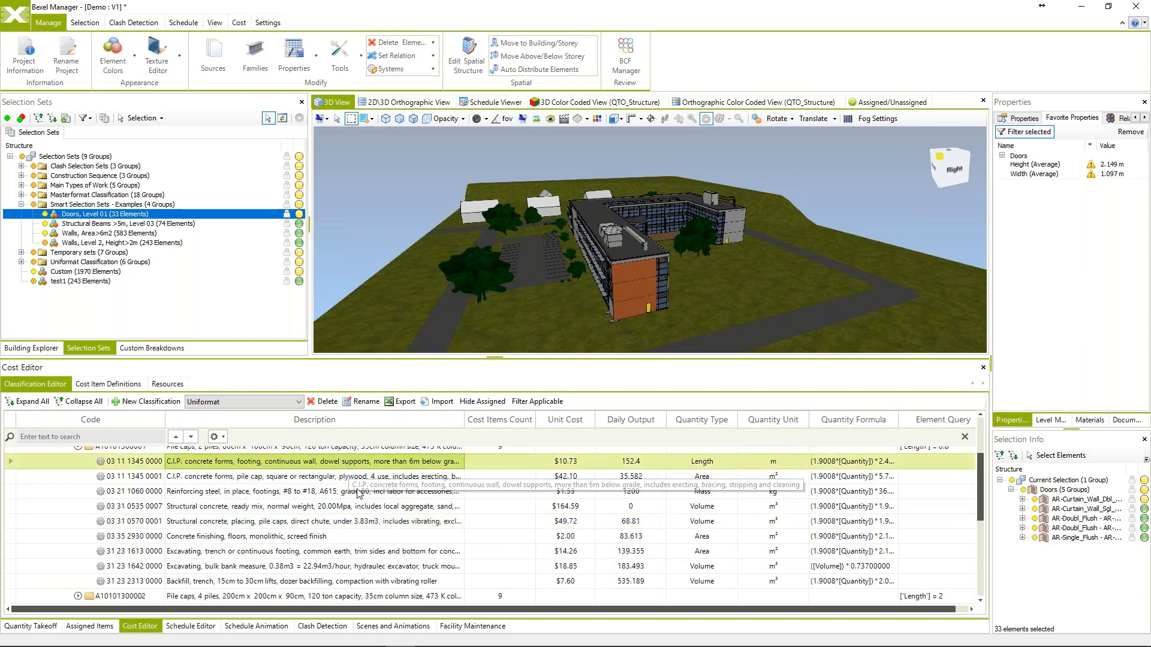
pyautogui.scroll(1, 270, 497)
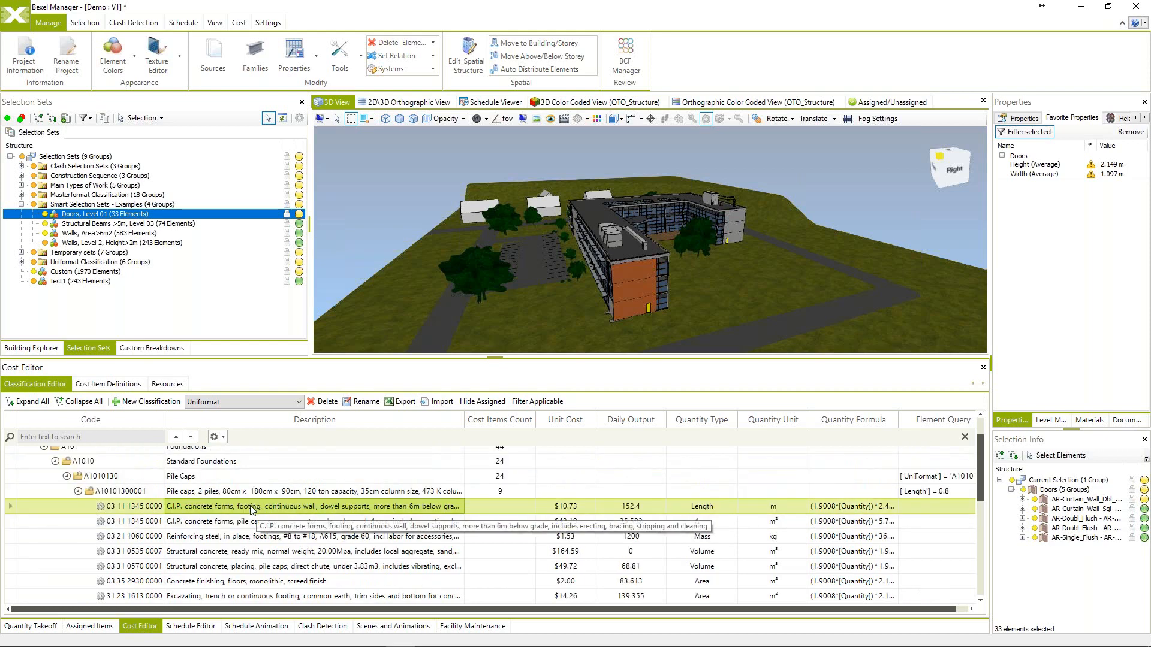
pyautogui.click(242, 536)
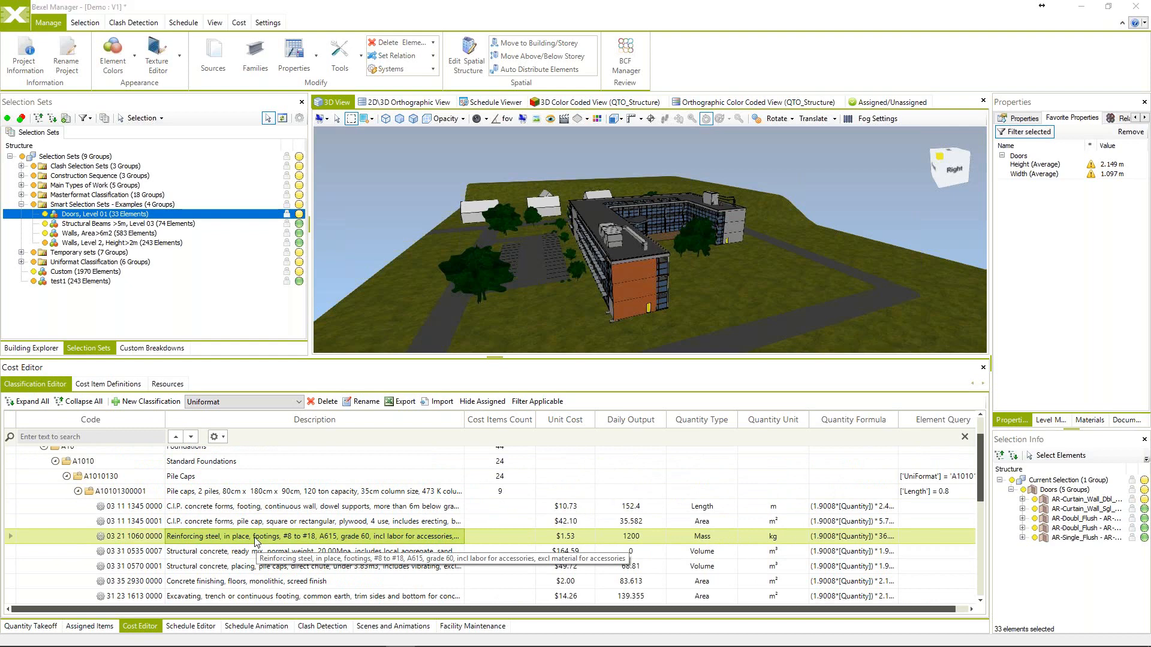
pyautogui.click(261, 230)
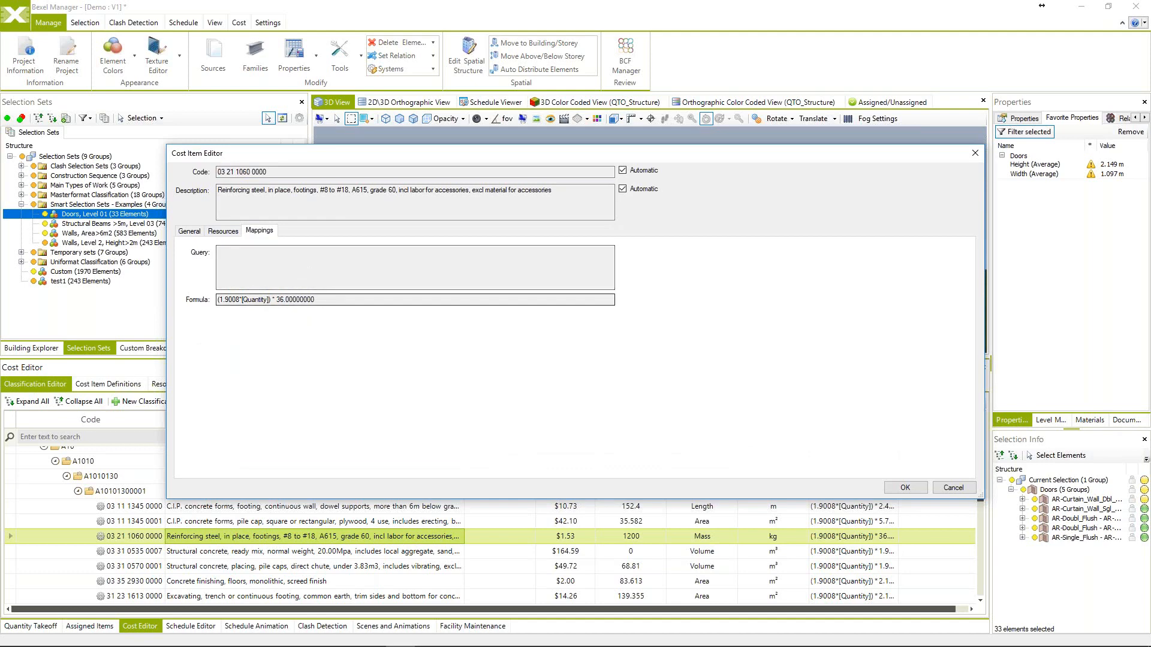
pyautogui.click(189, 231)
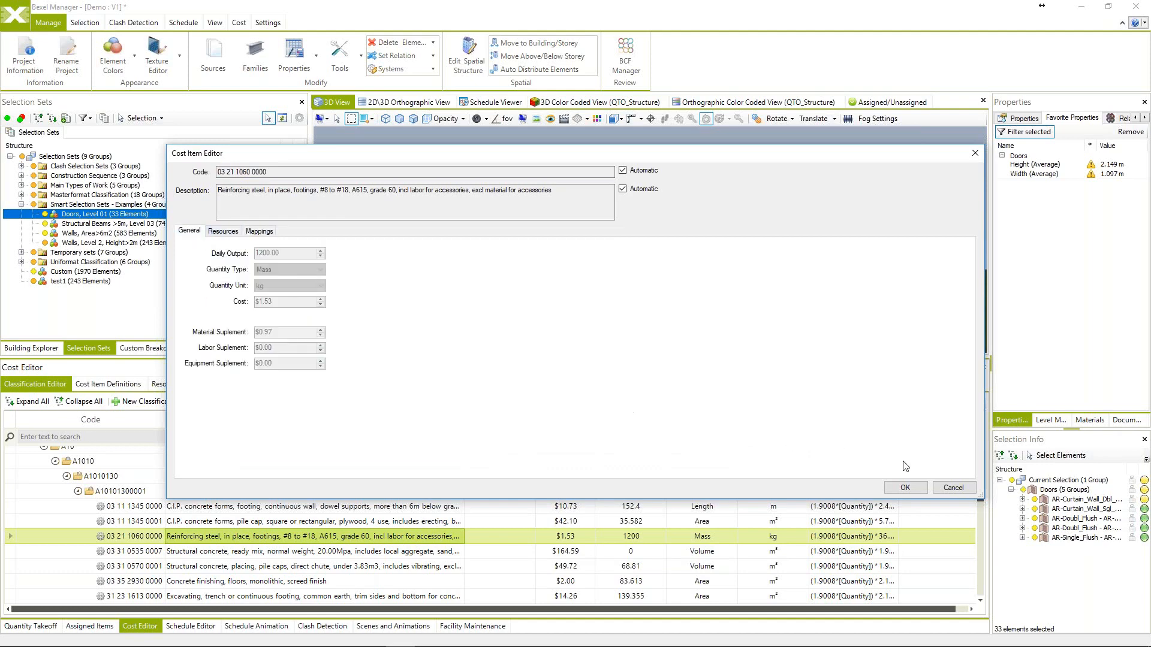
pyautogui.click(952, 488)
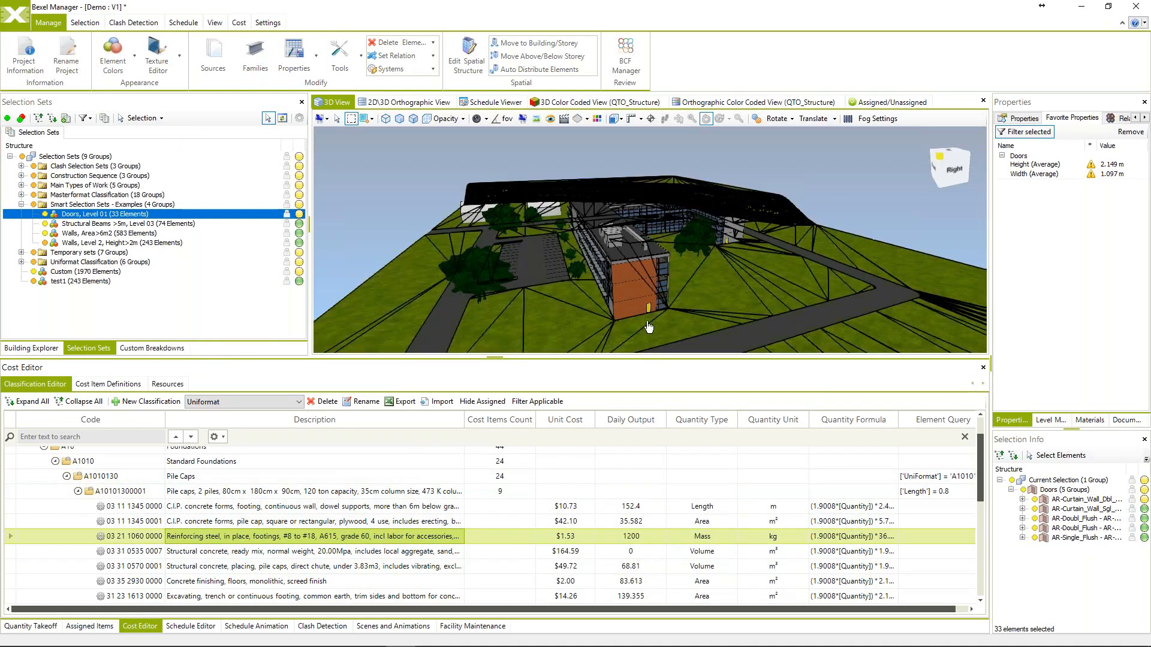
pyautogui.moveTo(647, 318); pyautogui.dragTo(658, 309, button='middle')
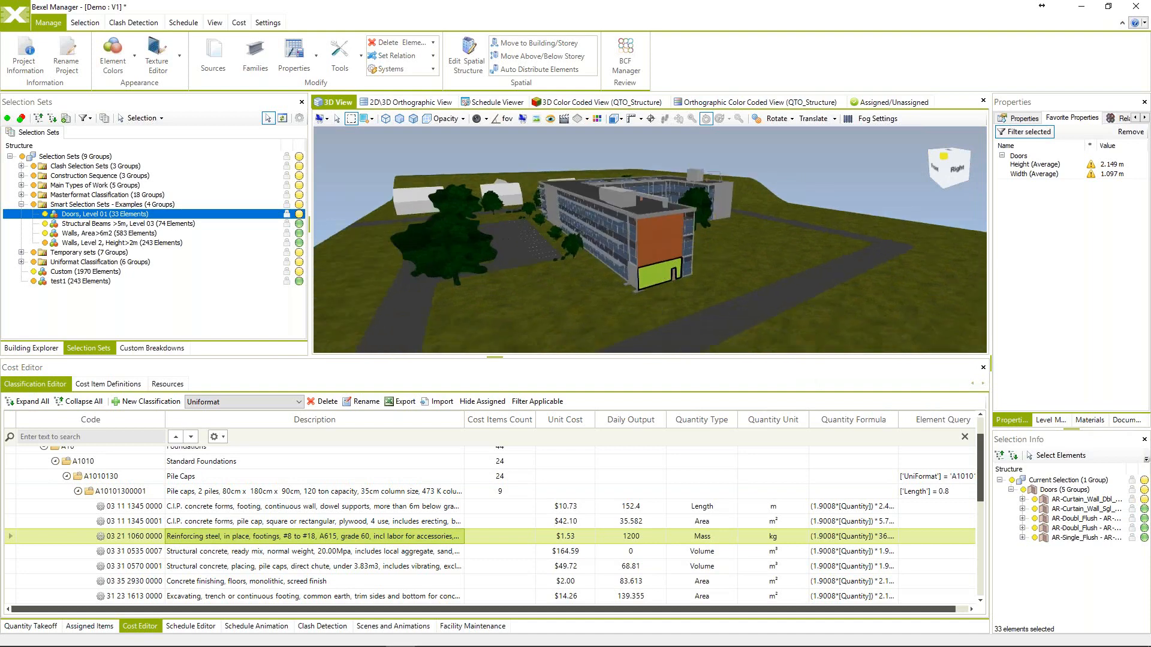
pyautogui.click(655, 305)
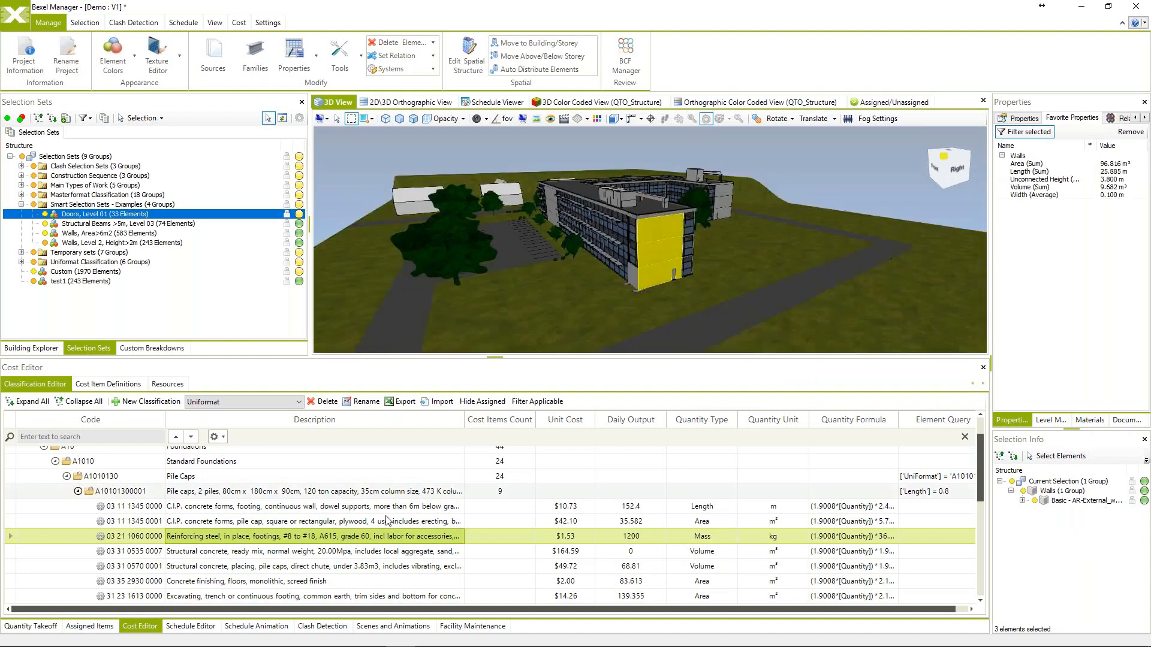
pyautogui.rightClick(274, 541)
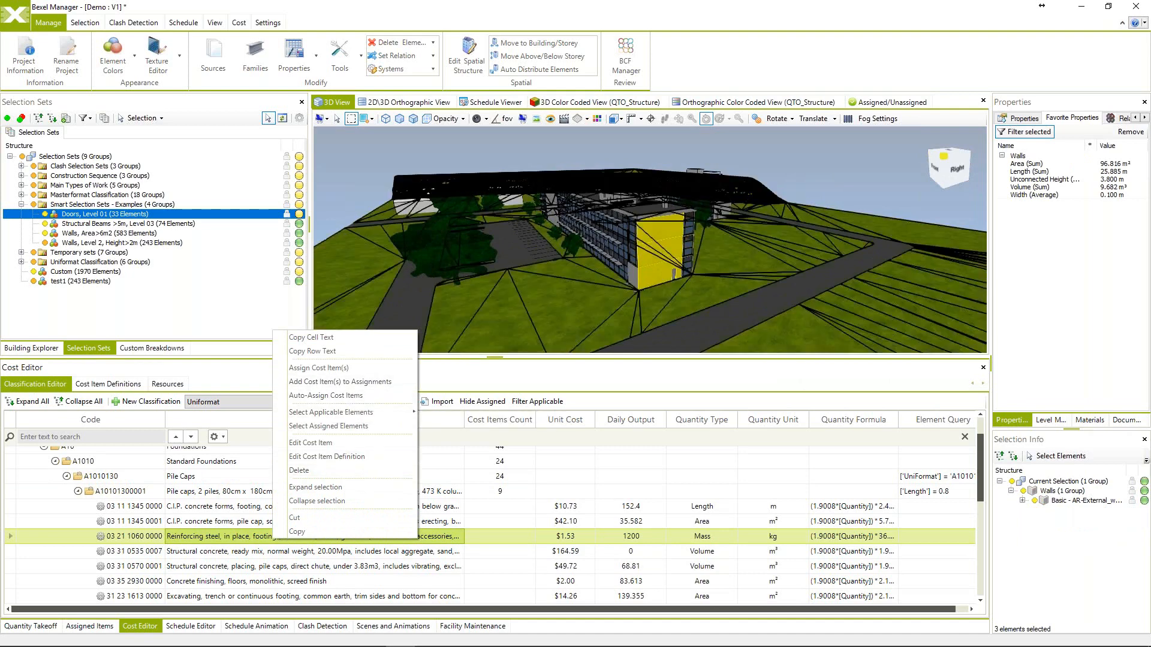
pyautogui.click(612, 491)
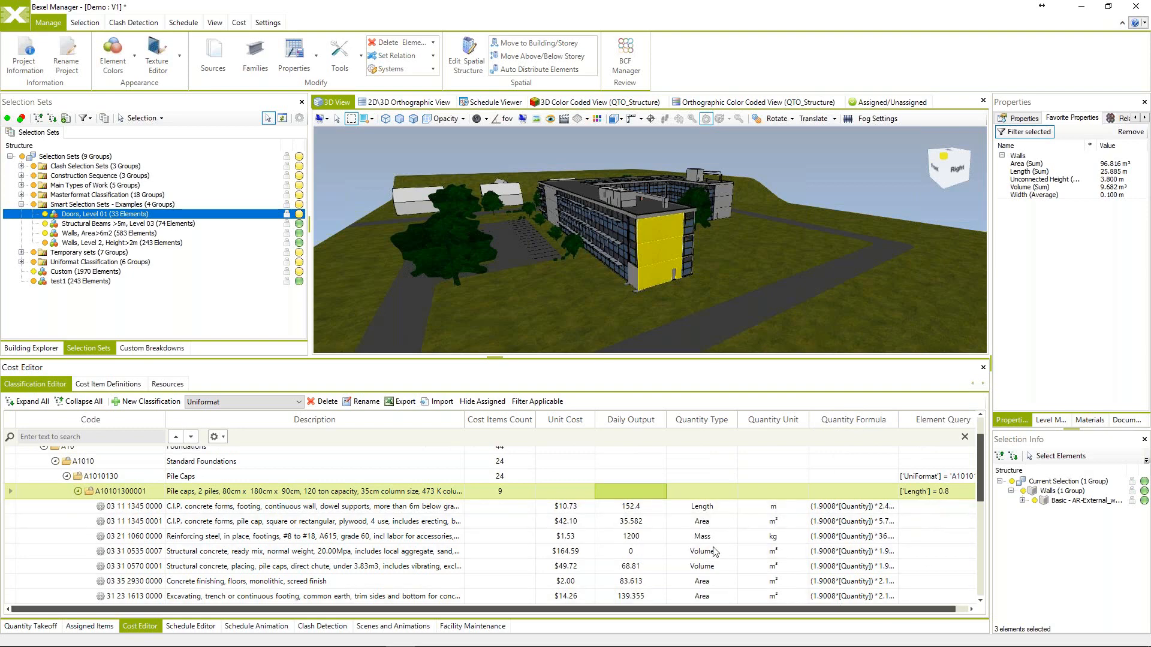
# Inspect the element queries of Pile Caps group A1010130 and the pile cap classification items beneath it.
pyautogui.click(892, 475)
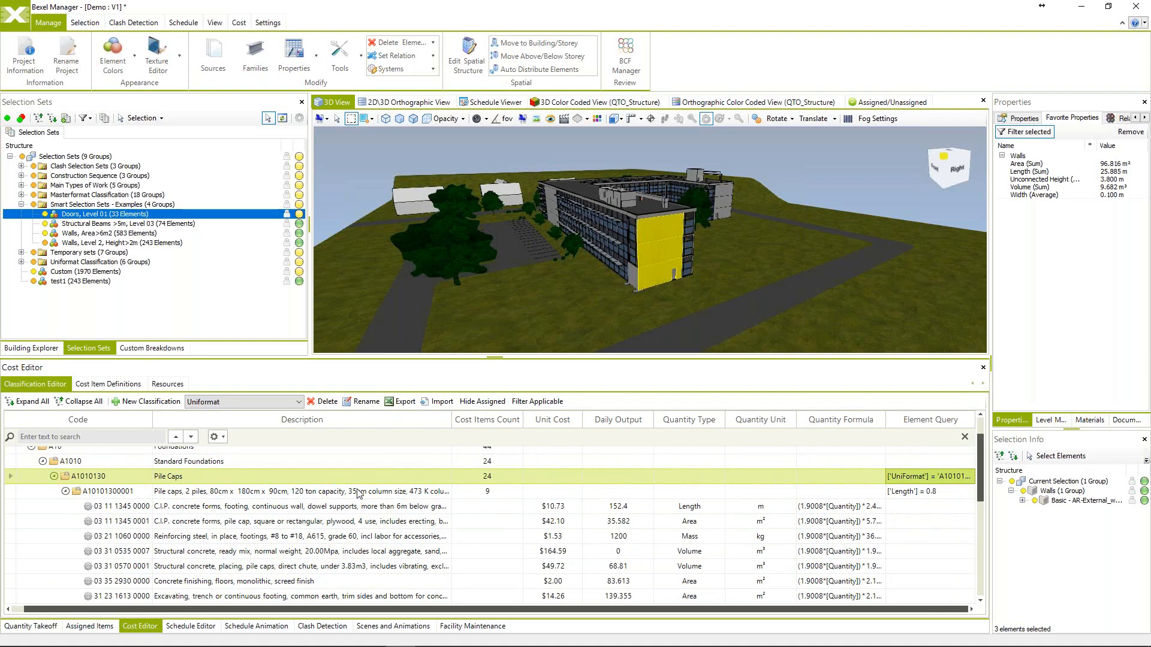
pyautogui.moveTo(357, 646)
pyautogui.moveTo(745, 319); pyautogui.dragTo(693, 326)
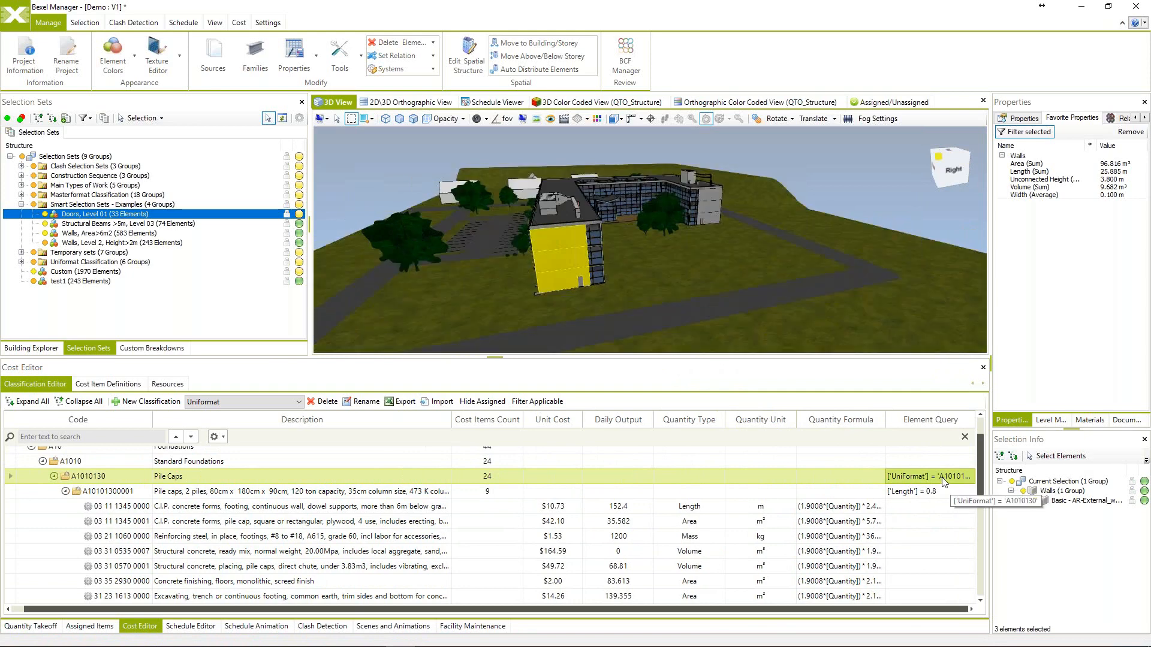
pyautogui.scroll(-3, 938, 486)
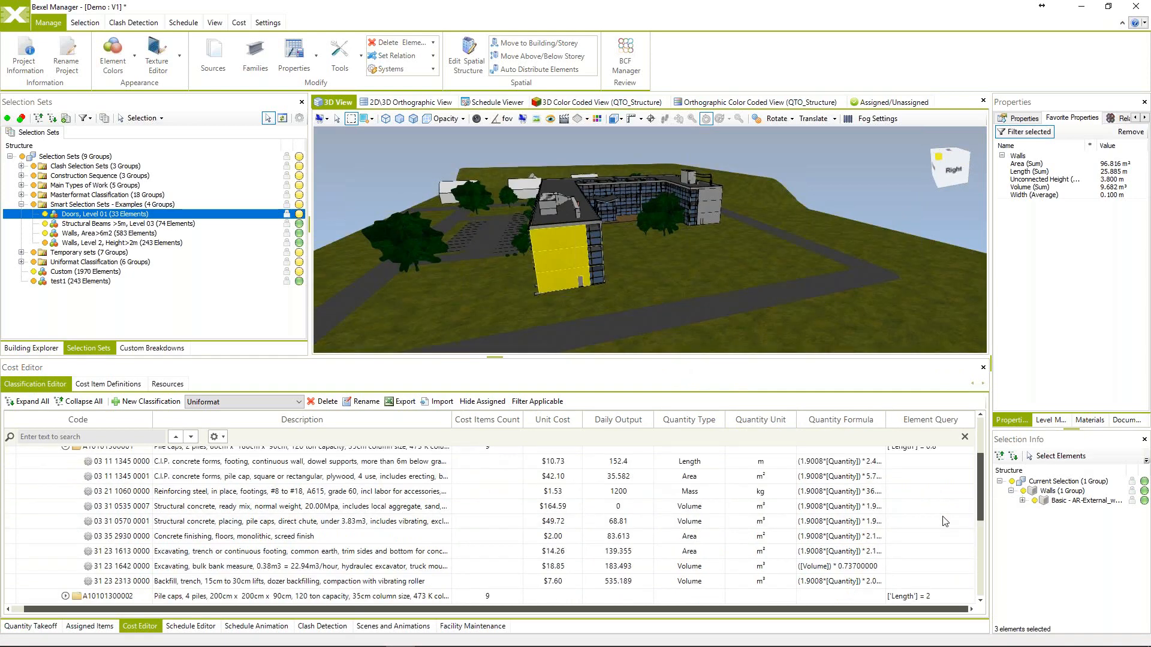
pyautogui.scroll(-1, 933, 492)
pyautogui.scroll(5, 933, 498)
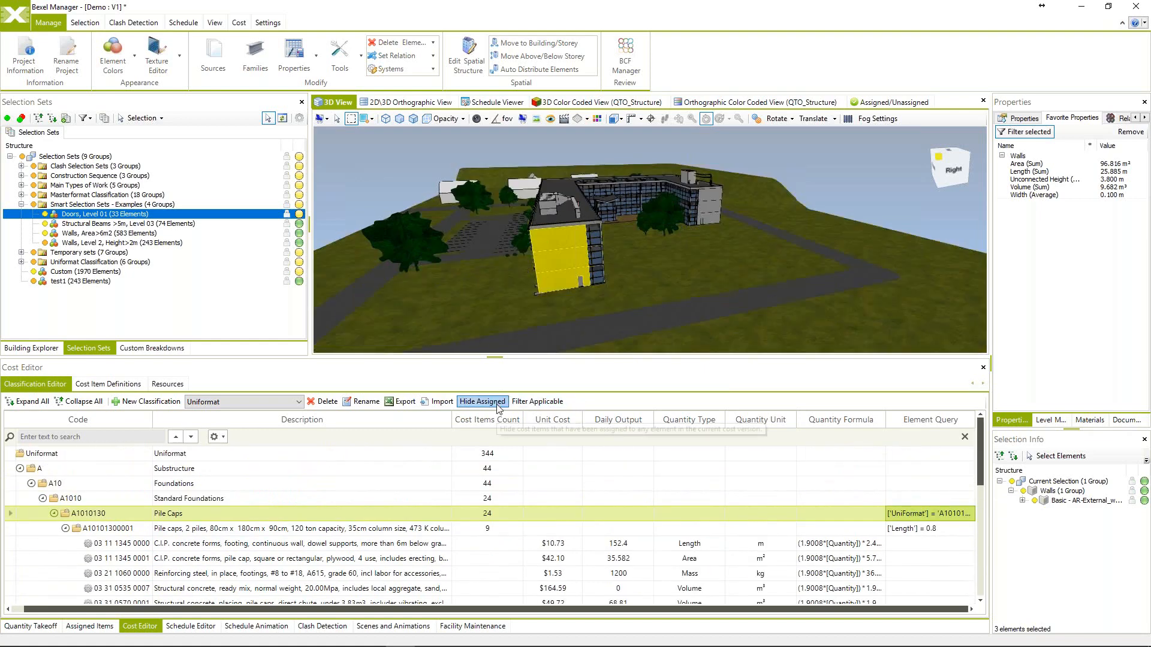
# Start assigning the Pile Caps cost items to the selected wall, check the parameter mappings in the assignment wizard, and close it without assigning.
pyautogui.rightClick(108, 515)
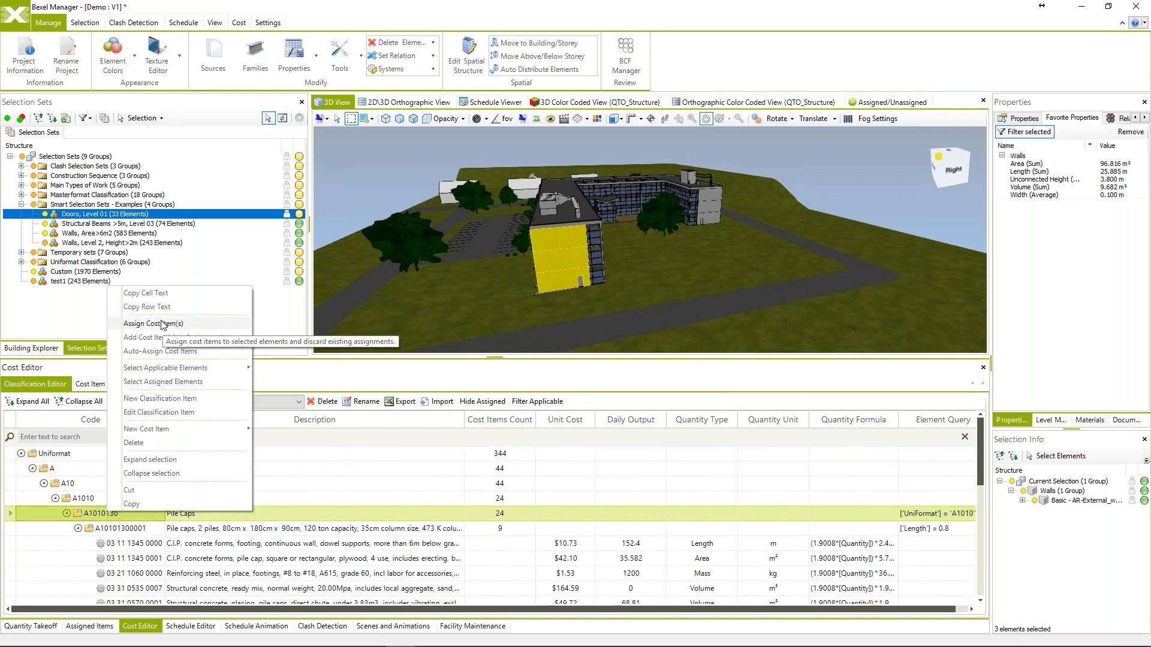
pyautogui.click(163, 324)
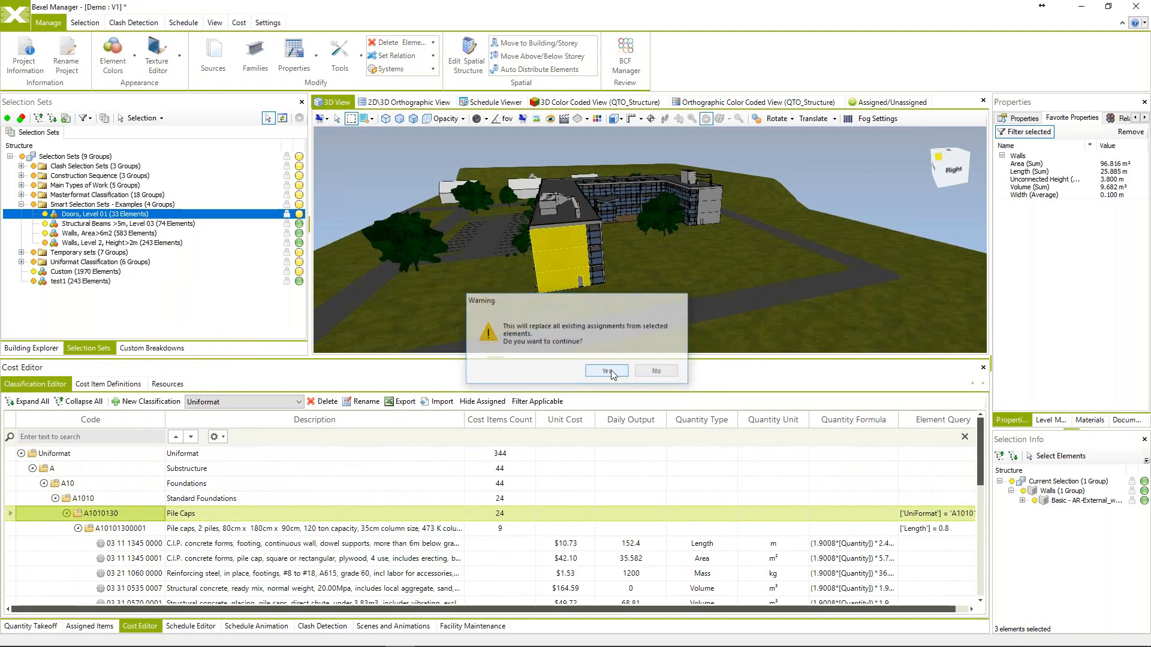
pyautogui.click(607, 371)
pyautogui.click(638, 371)
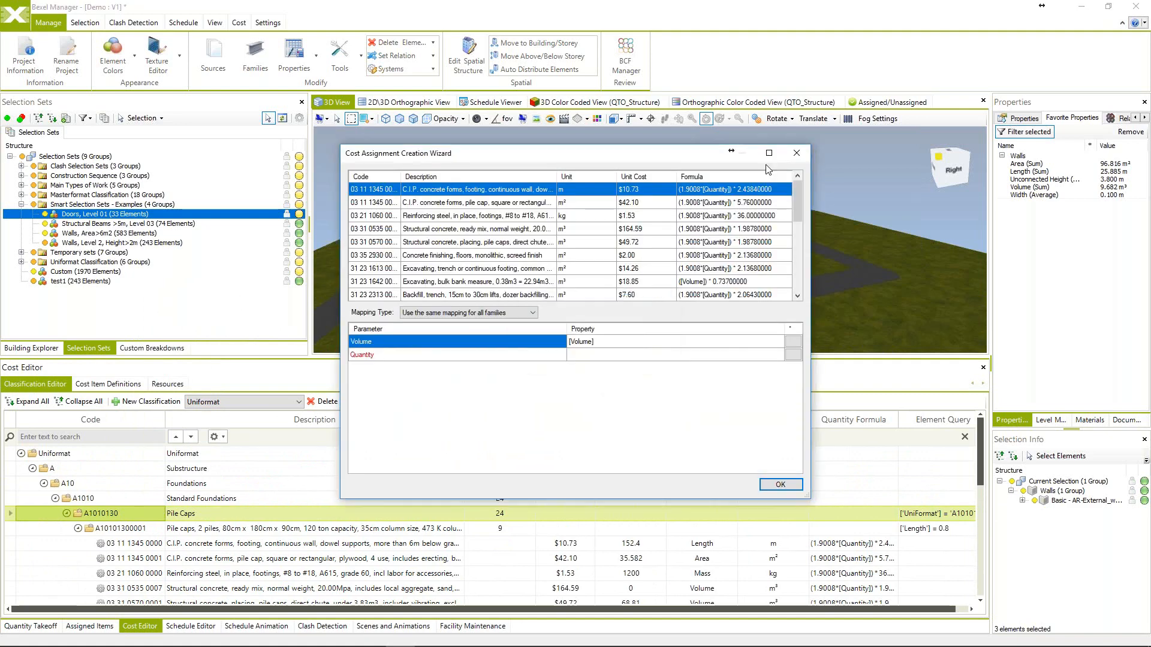
pyautogui.click(795, 154)
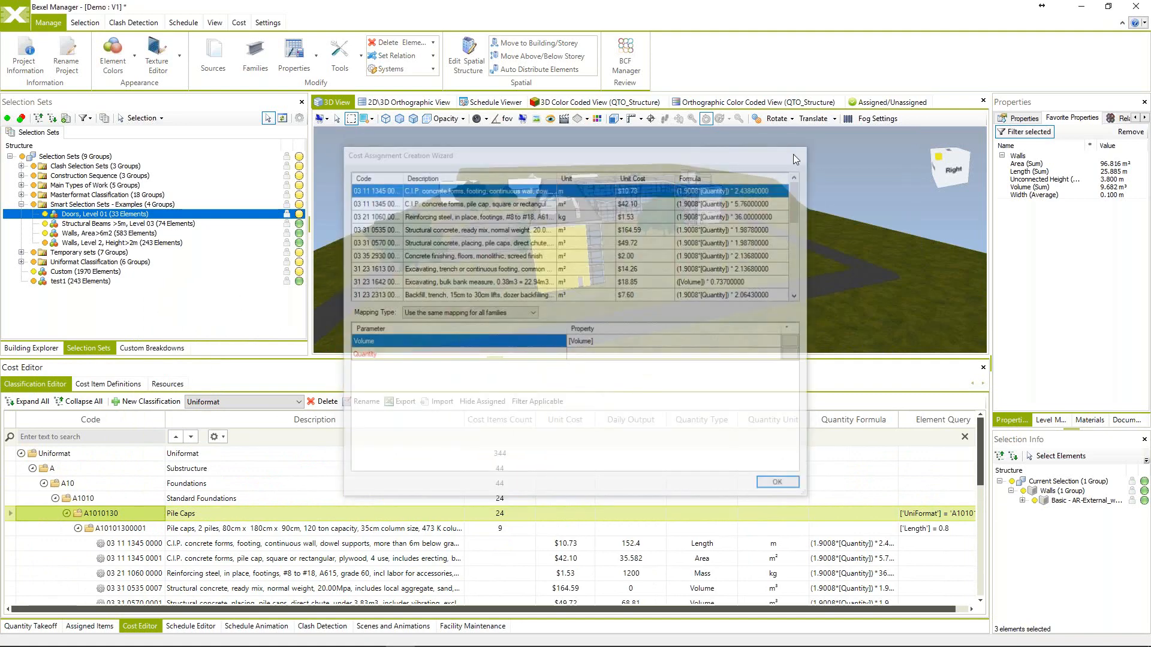
# Open the assigned cost items and expand the Uniformat classification to review the pile cap items with their formulas and costs.
pyautogui.moveTo(707, 274); pyautogui.dragTo(619, 353, button='middle')
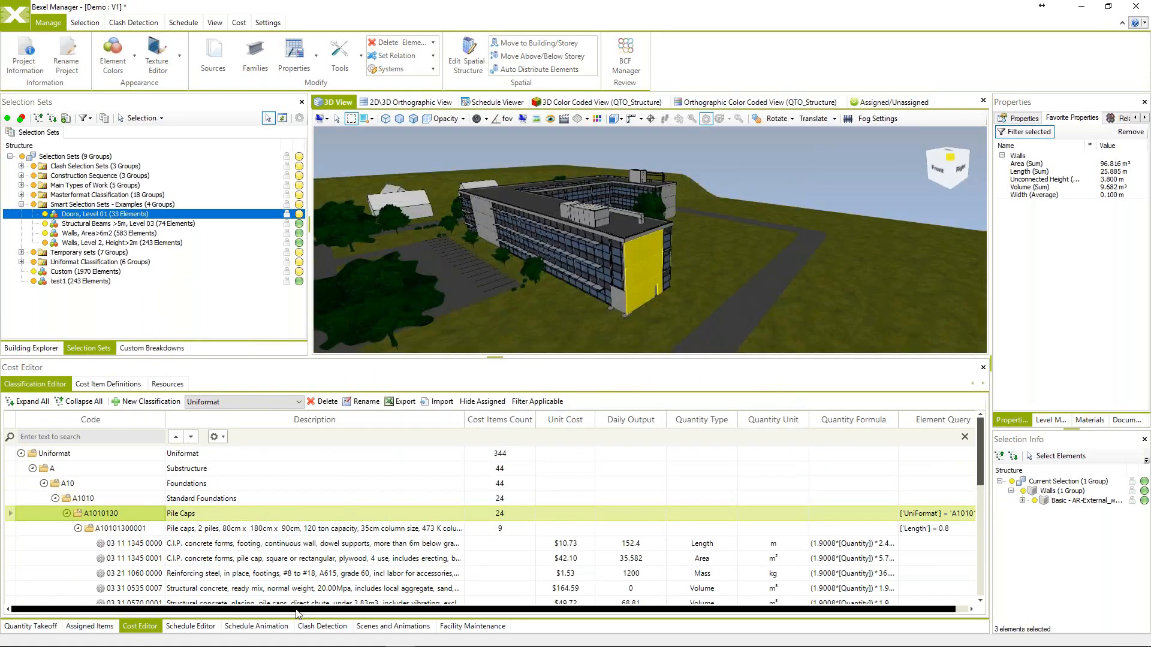
pyautogui.click(96, 626)
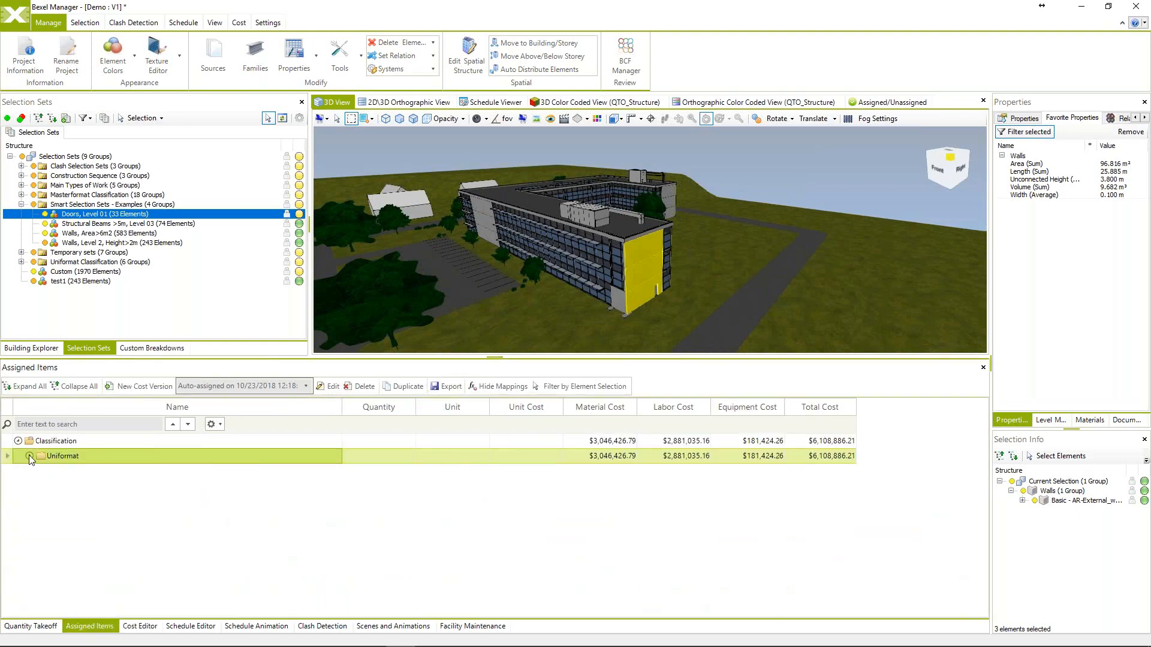
pyautogui.click(30, 457)
pyautogui.scroll(-1, 115, 499)
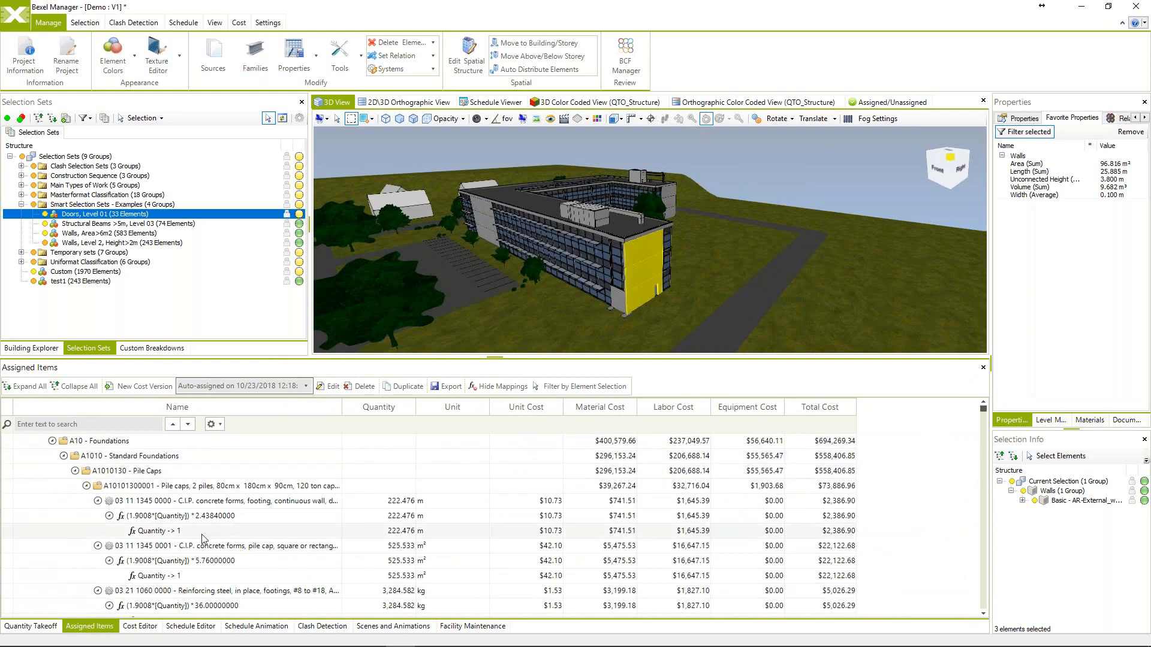
# Look over the pile cap items, collapse the A - Substructure group, and select the model elements assigned to it.
pyautogui.scroll(2, 201, 537)
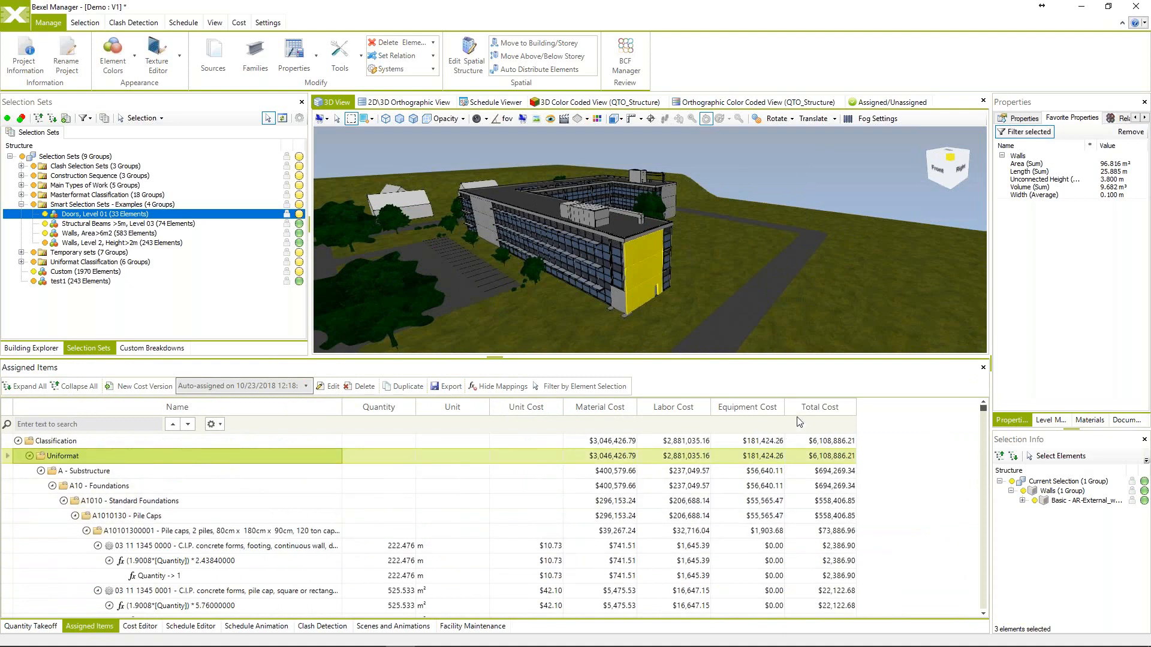
pyautogui.scroll(-4, 807, 493)
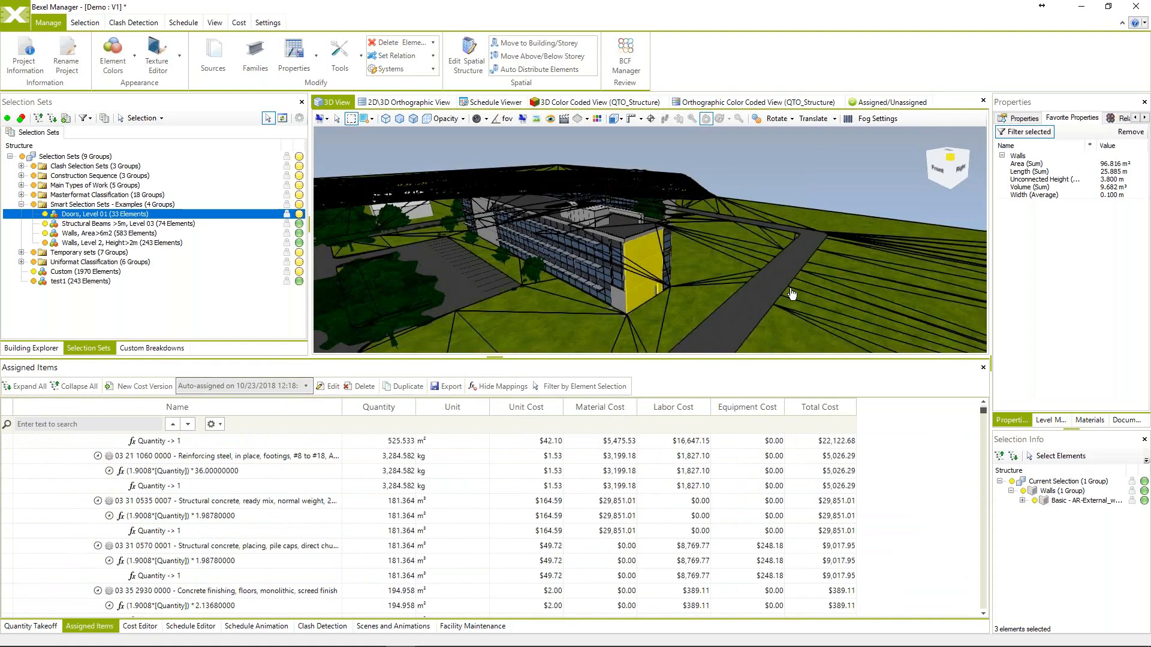
pyautogui.scroll(4, 39, 474)
pyautogui.click(40, 469)
pyautogui.click(29, 456)
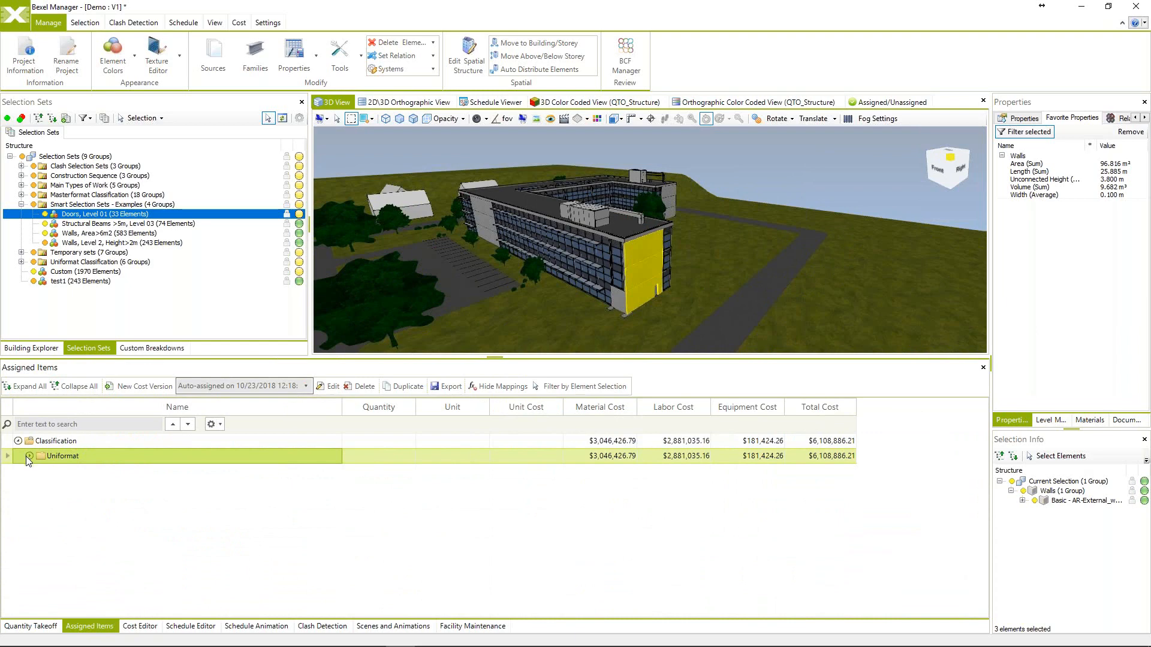
pyautogui.click(29, 456)
pyautogui.click(71, 473)
pyautogui.rightClick(104, 475)
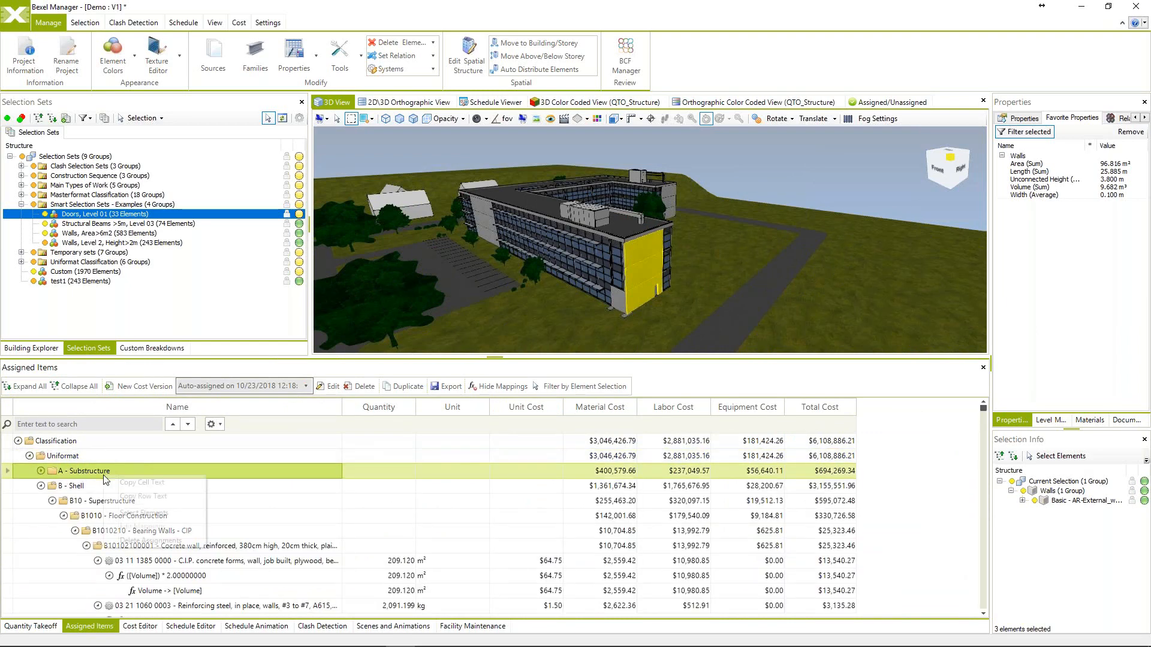
pyautogui.click(144, 513)
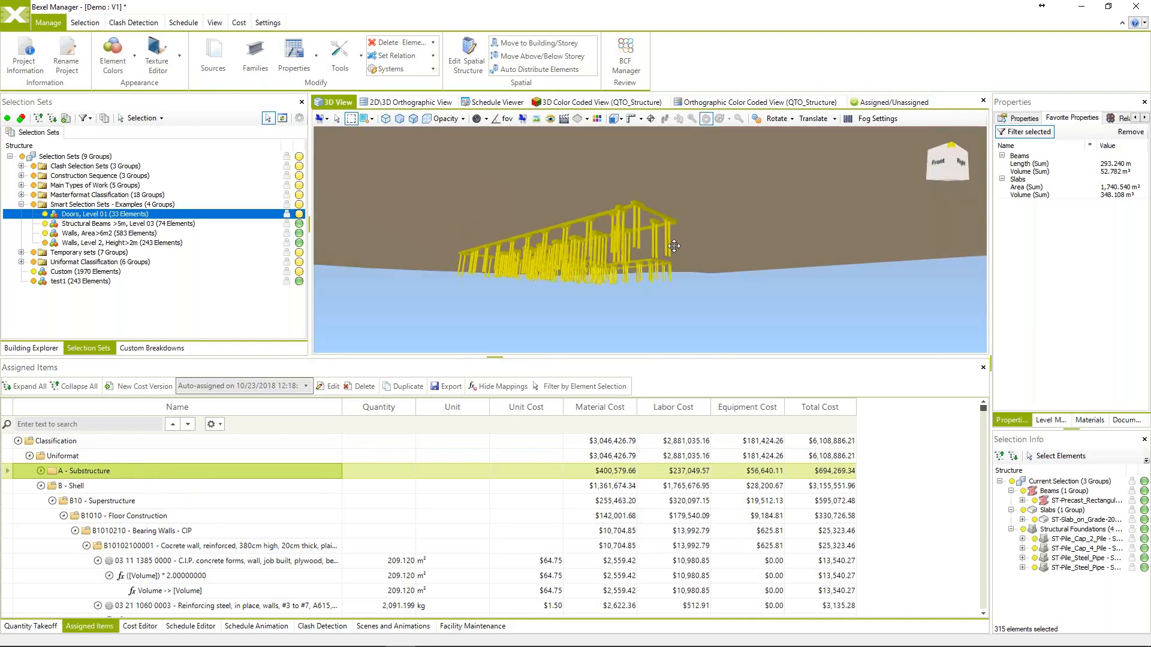
pyautogui.scroll(-1, 158, 557)
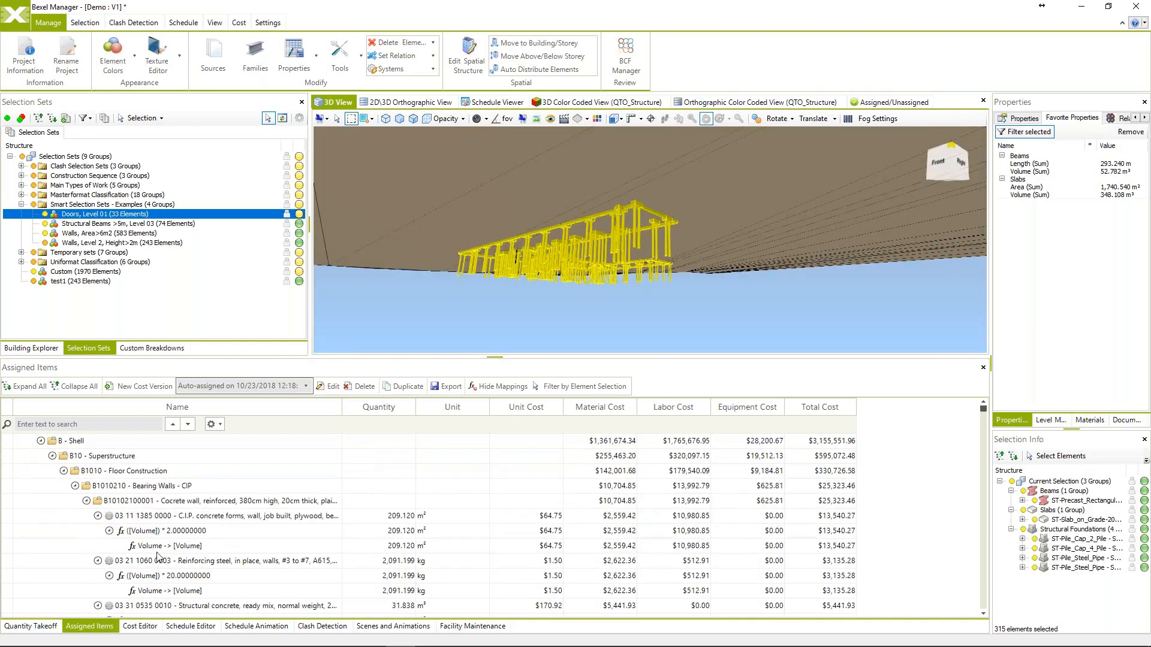
pyautogui.click(158, 547)
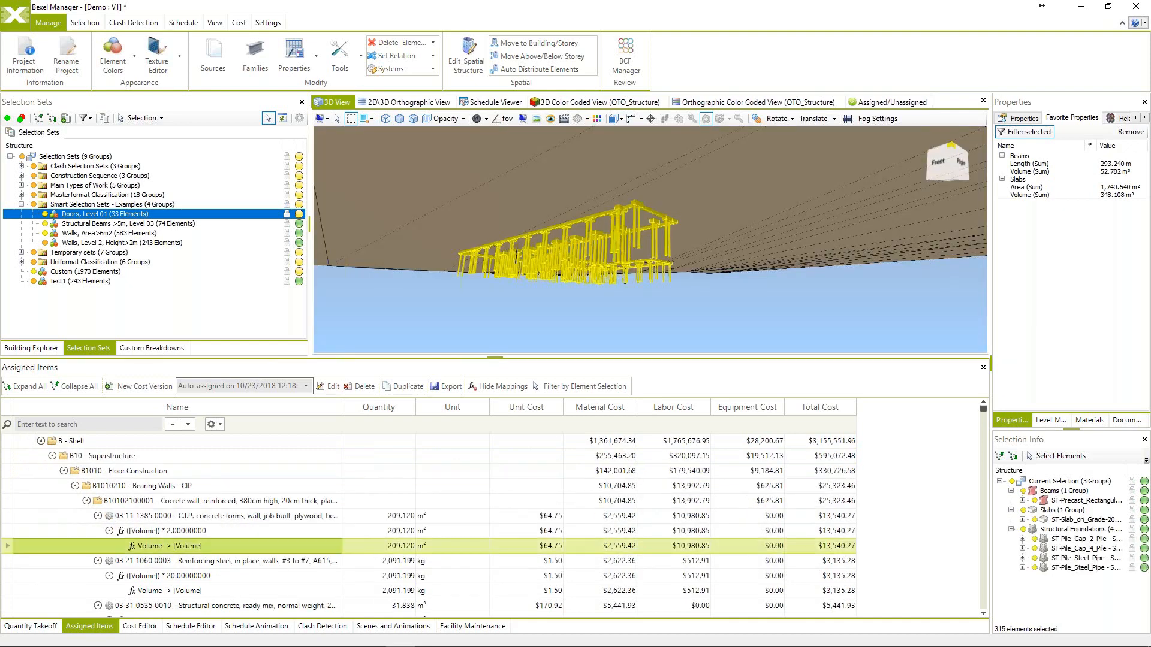
pyautogui.moveTo(624, 282); pyautogui.dragTo(611, 309, button='middle')
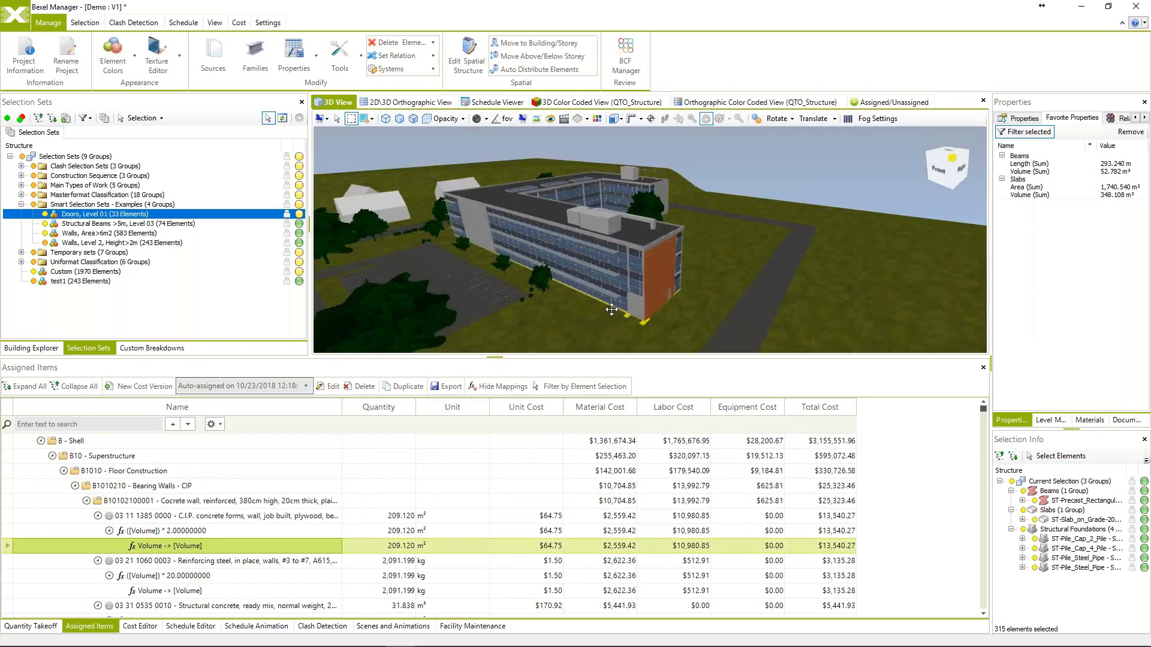
pyautogui.scroll(-4, 207, 548)
pyautogui.rightClick(208, 547)
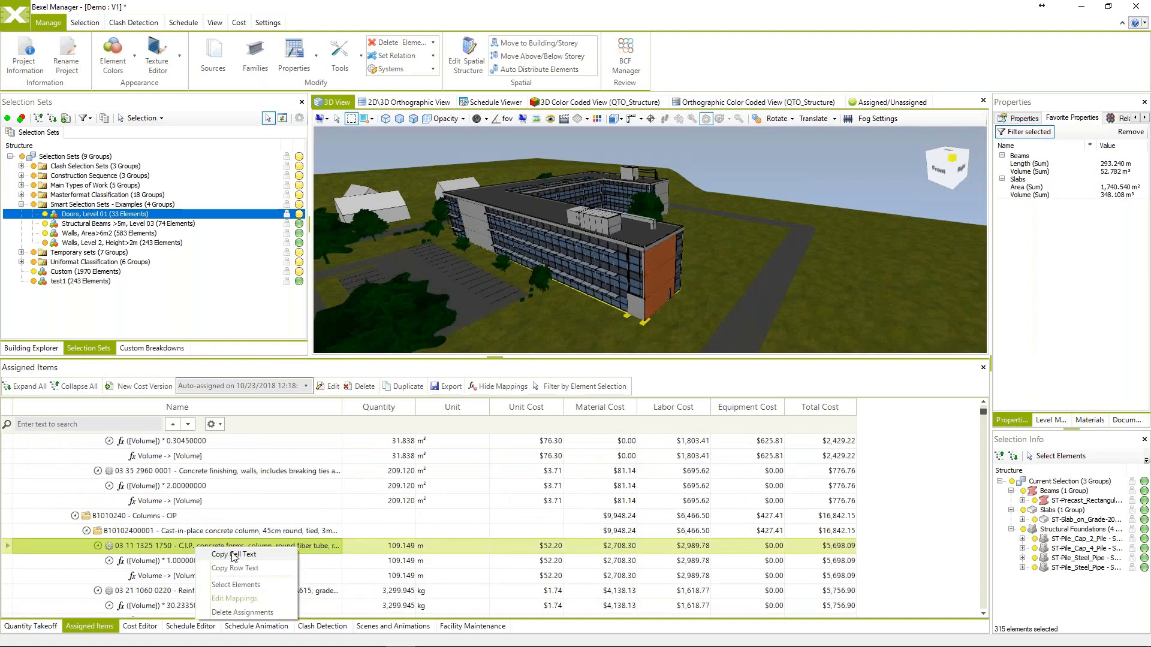
pyautogui.click(253, 586)
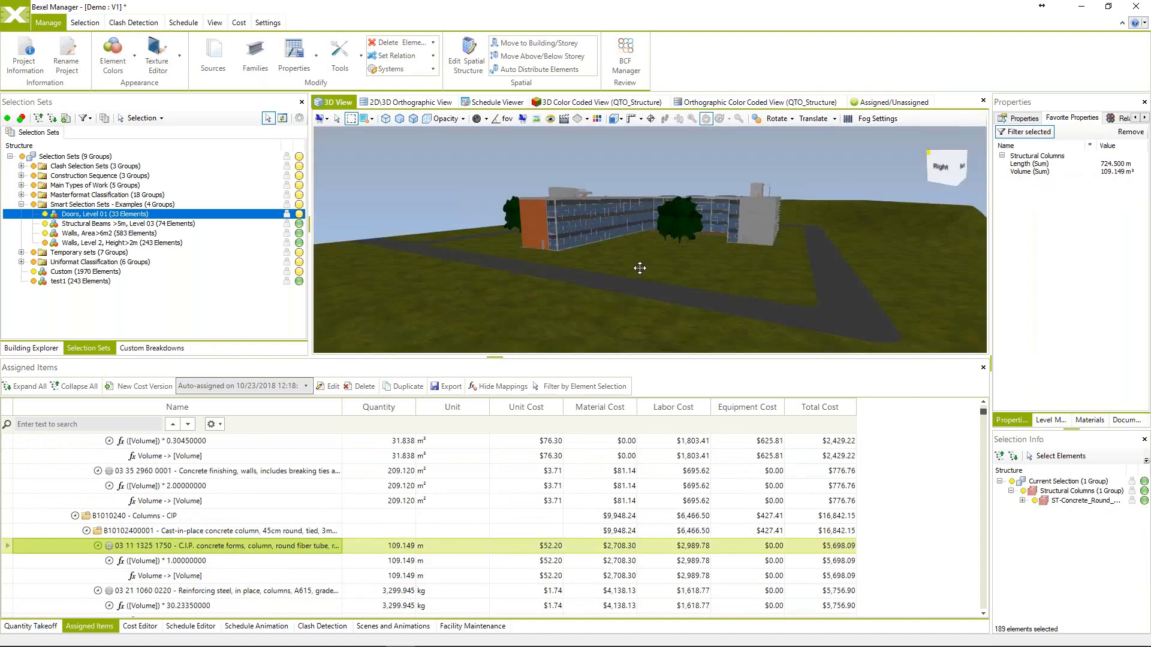
pyautogui.scroll(-6, 737, 497)
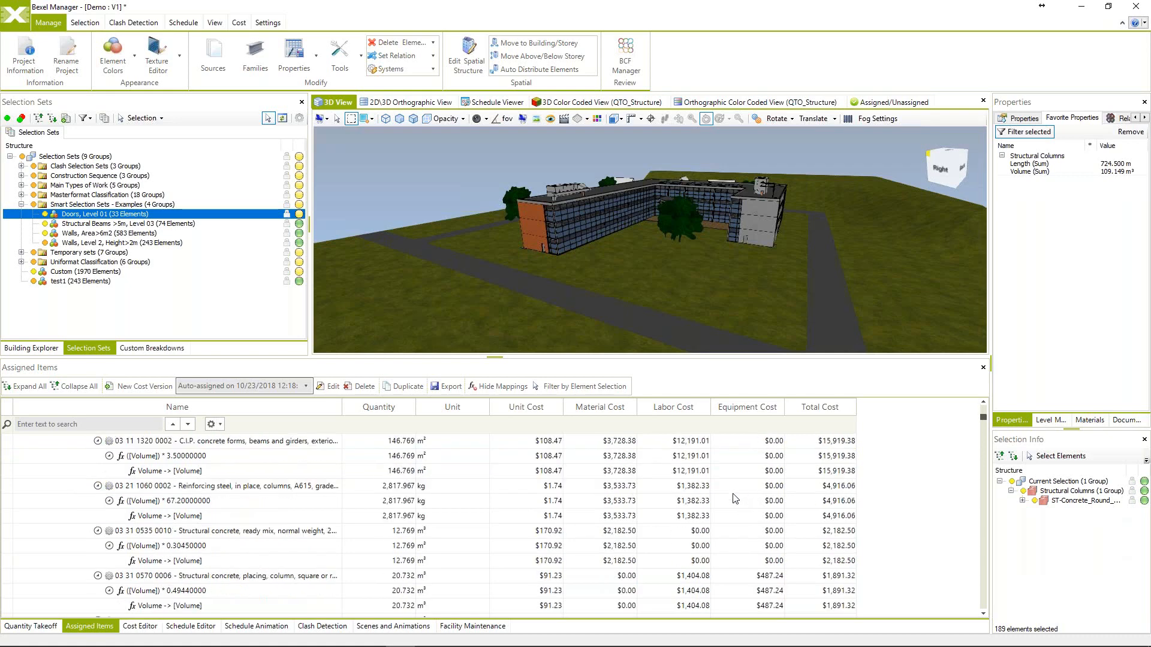
pyautogui.scroll(2, 735, 498)
pyautogui.scroll(2, 658, 284)
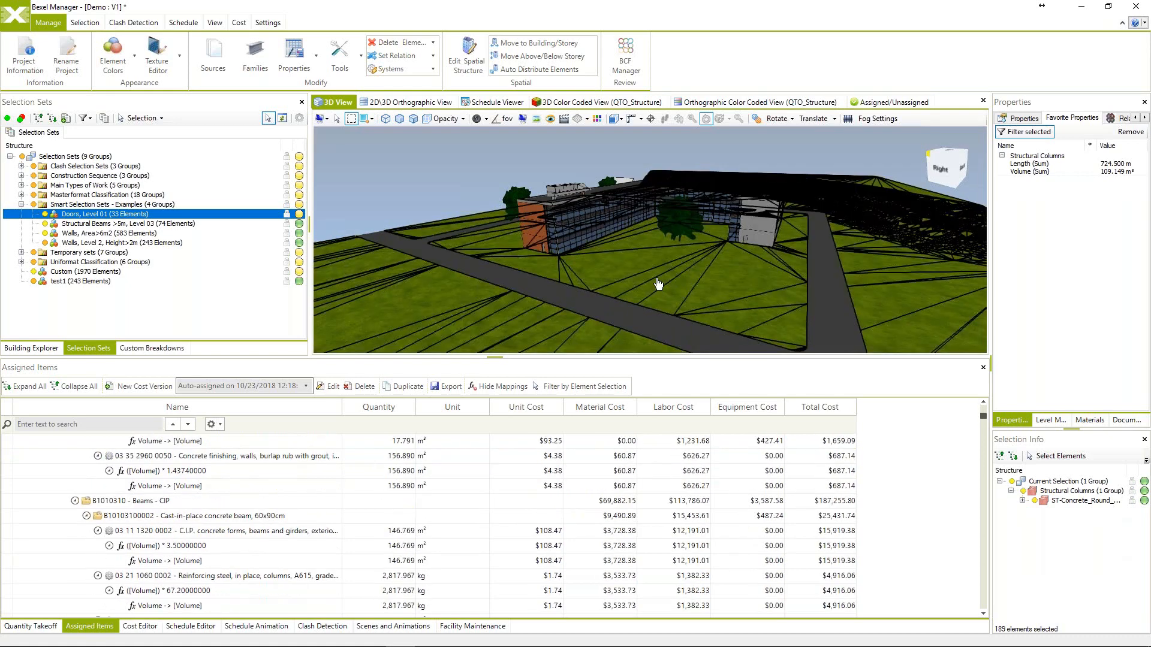
pyautogui.moveTo(658, 283)
pyautogui.mouseDown(button='middle')
pyautogui.moveTo(675, 254)
pyautogui.moveTo(644, 256)
pyautogui.moveTo(671, 271)
pyautogui.mouseUp(button='middle')
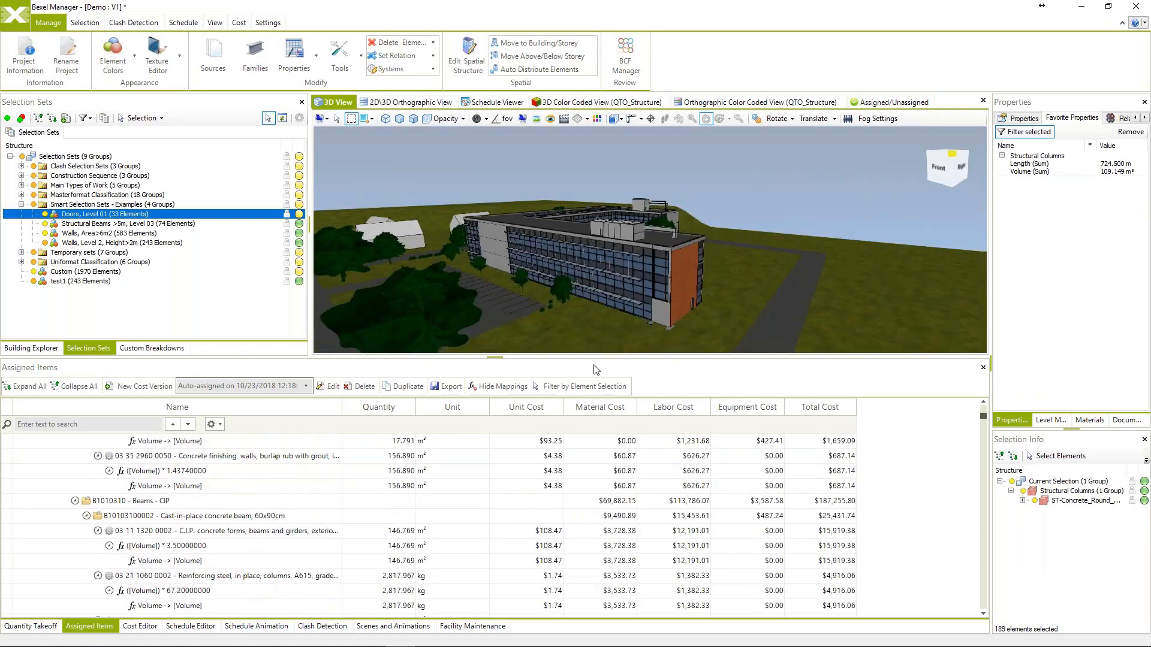
# Enlarge the 3D view area and open the Sample Schedule in the Schedule Editor.
pyautogui.moveTo(601, 358); pyautogui.dragTo(600, 420)
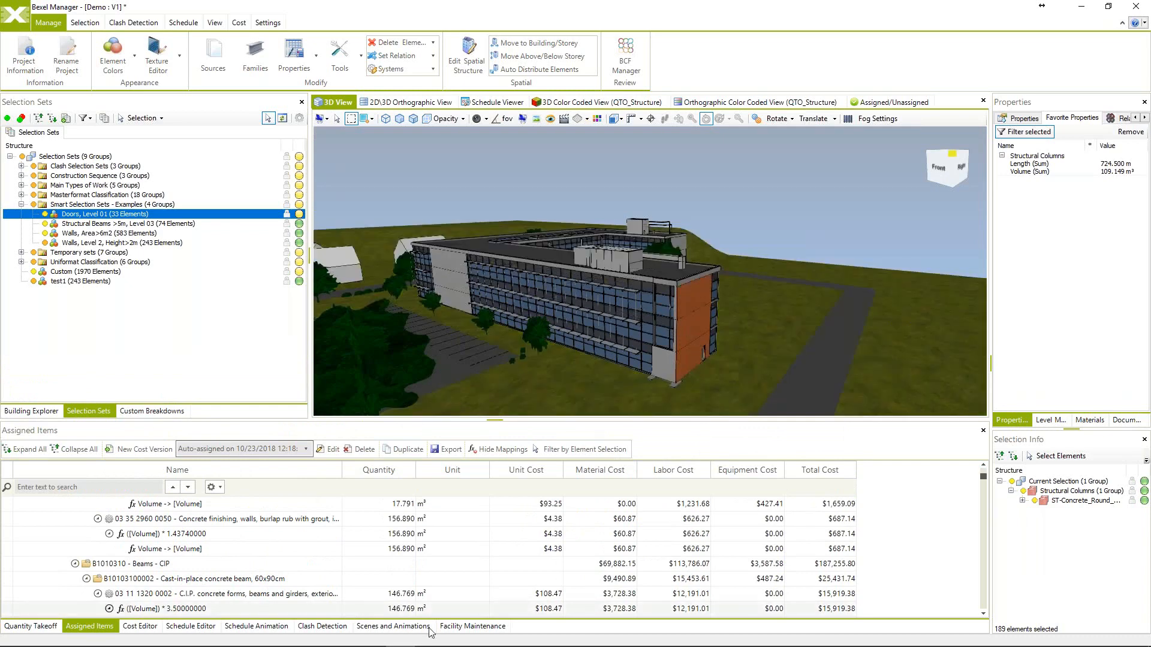
pyautogui.click(190, 627)
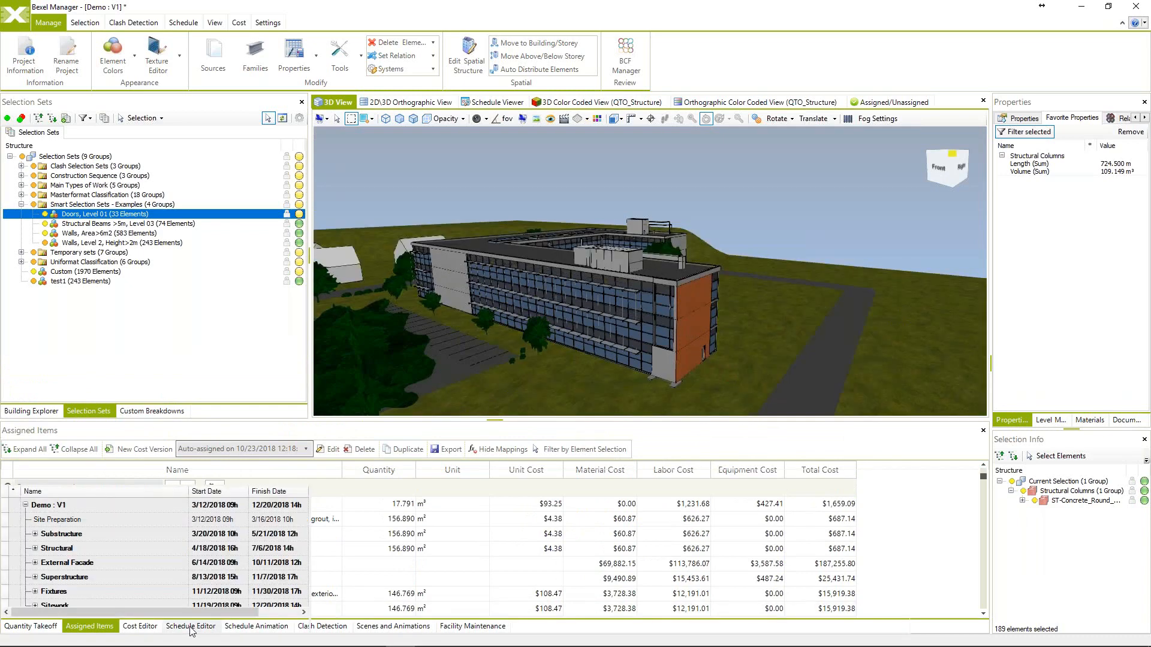
pyautogui.moveTo(564, 335); pyautogui.dragTo(516, 156, button='middle')
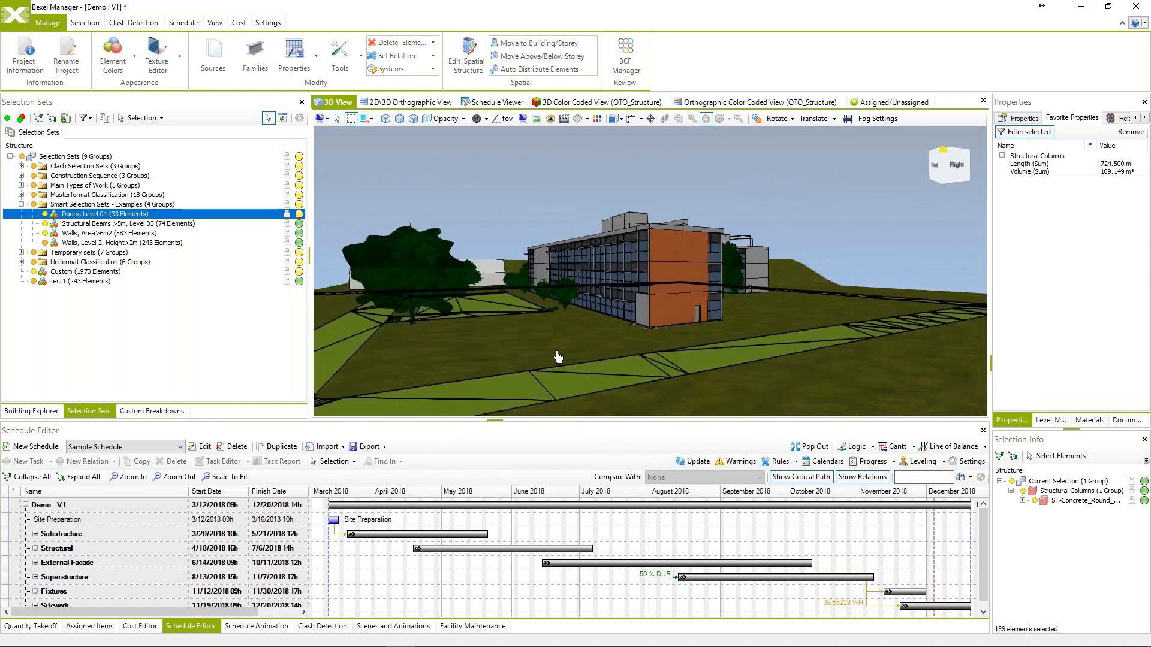
pyautogui.moveTo(615, 298); pyautogui.dragTo(650, 293, button='middle')
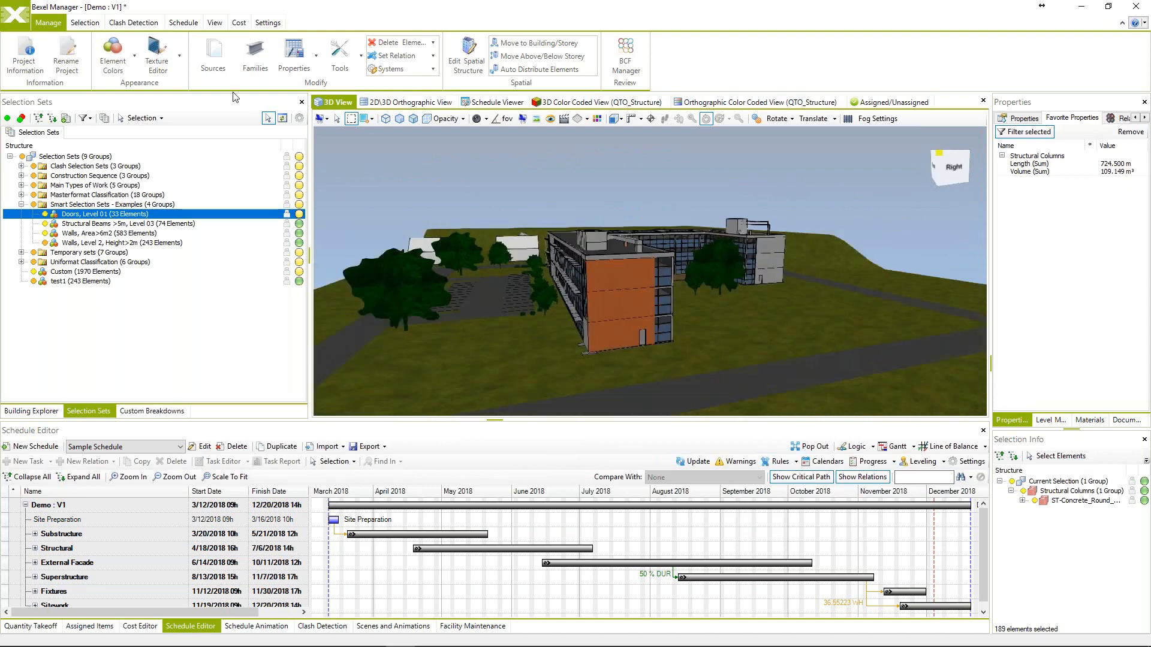
# Open the Methodology Editor with the Office Building methodology and enlarge its window to show more of the diagram.
pyautogui.click(183, 22)
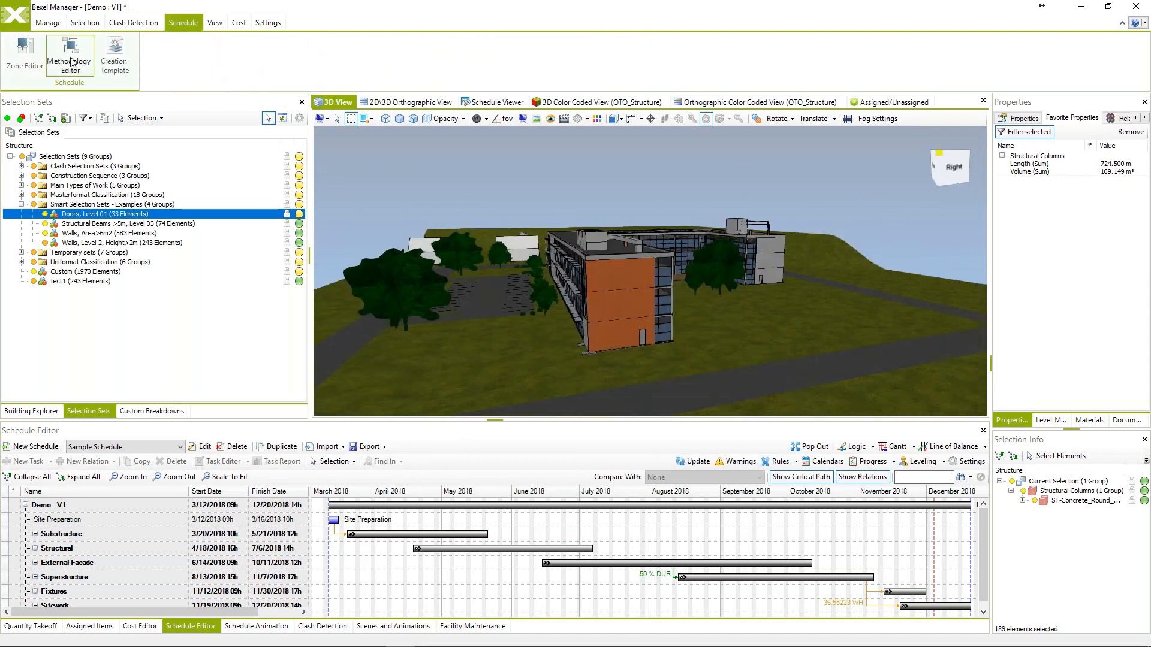
pyautogui.click(73, 62)
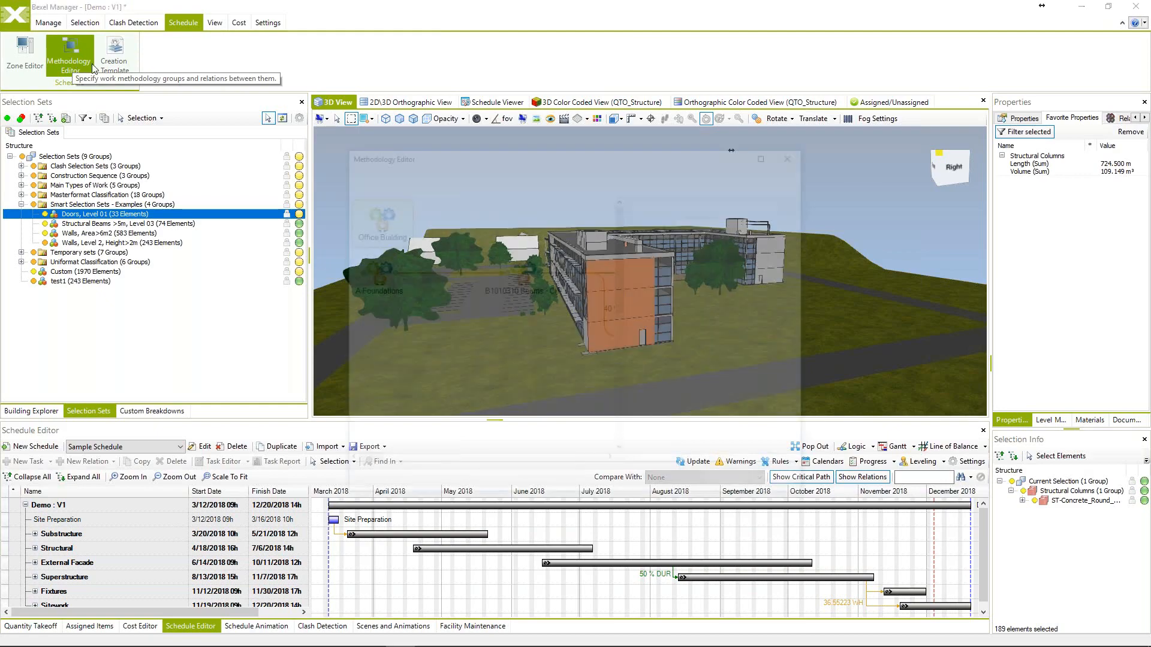
pyautogui.moveTo(543, 159); pyautogui.dragTo(352, 54)
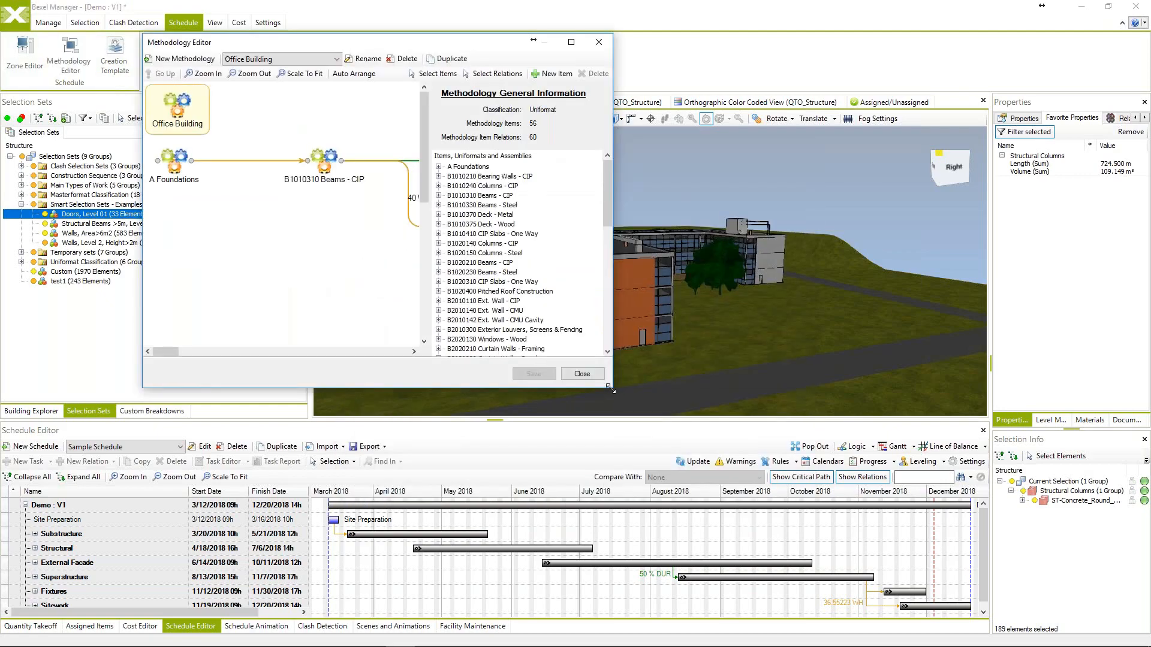
pyautogui.moveTo(621, 393); pyautogui.dragTo(983, 571)
pyautogui.moveTo(296, 535); pyautogui.dragTo(332, 268)
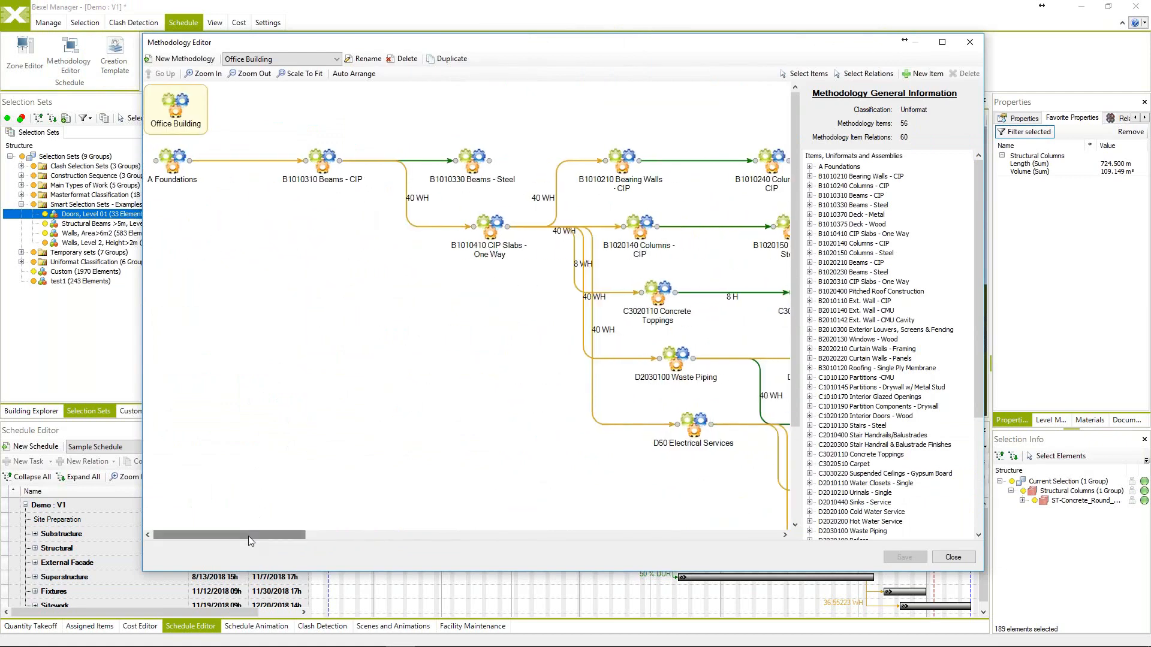
pyautogui.moveTo(248, 536); pyautogui.dragTo(417, 222)
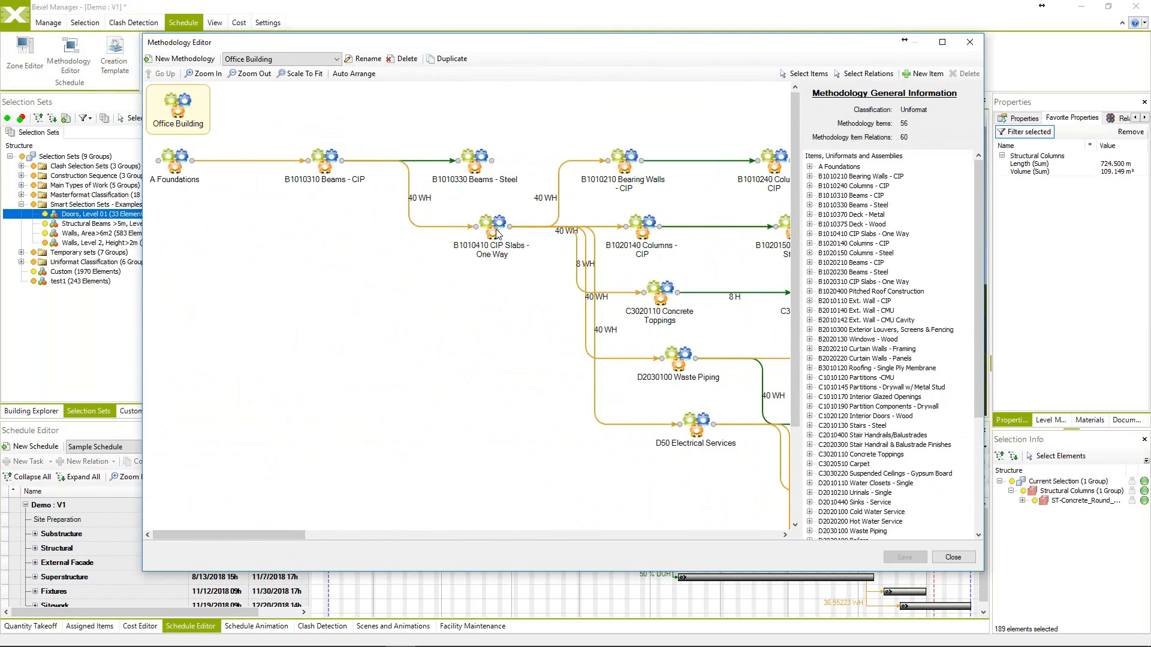
# Move the B1010410 CIP Slabs - One Way item slightly down and to the left within the methodology diagram.
pyautogui.moveTo(496, 233); pyautogui.dragTo(452, 256)
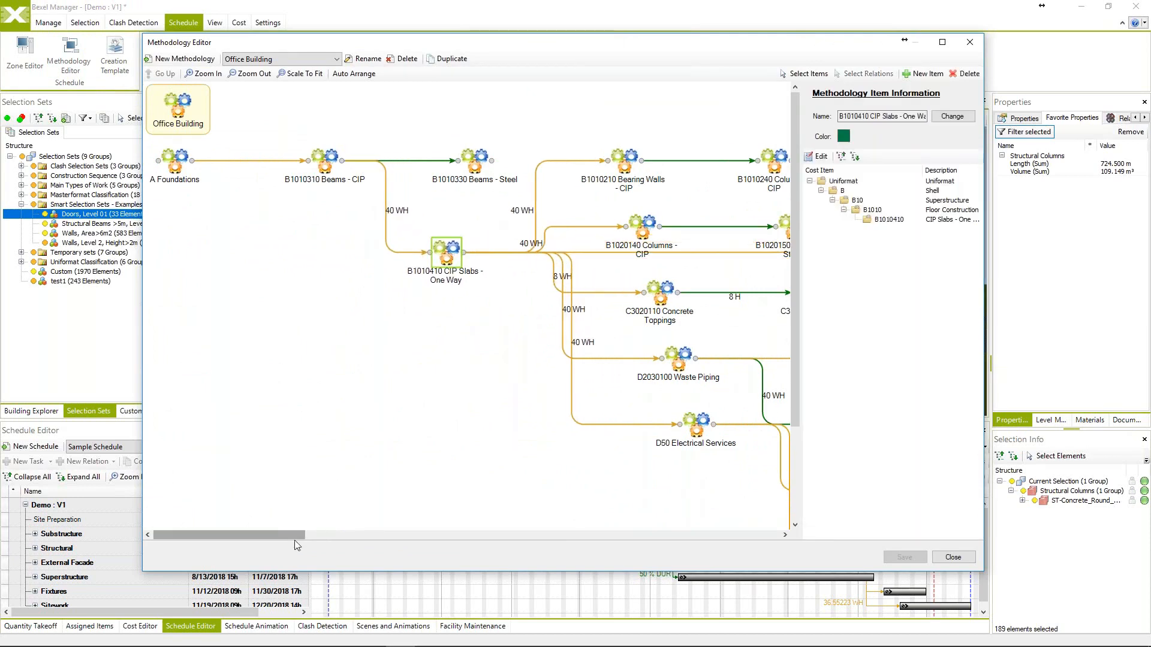
pyautogui.moveTo(294, 540)
pyautogui.mouseDown()
pyautogui.moveTo(371, 536)
pyautogui.moveTo(264, 530)
pyautogui.moveTo(401, 542)
pyautogui.moveTo(278, 535)
pyautogui.mouseUp()
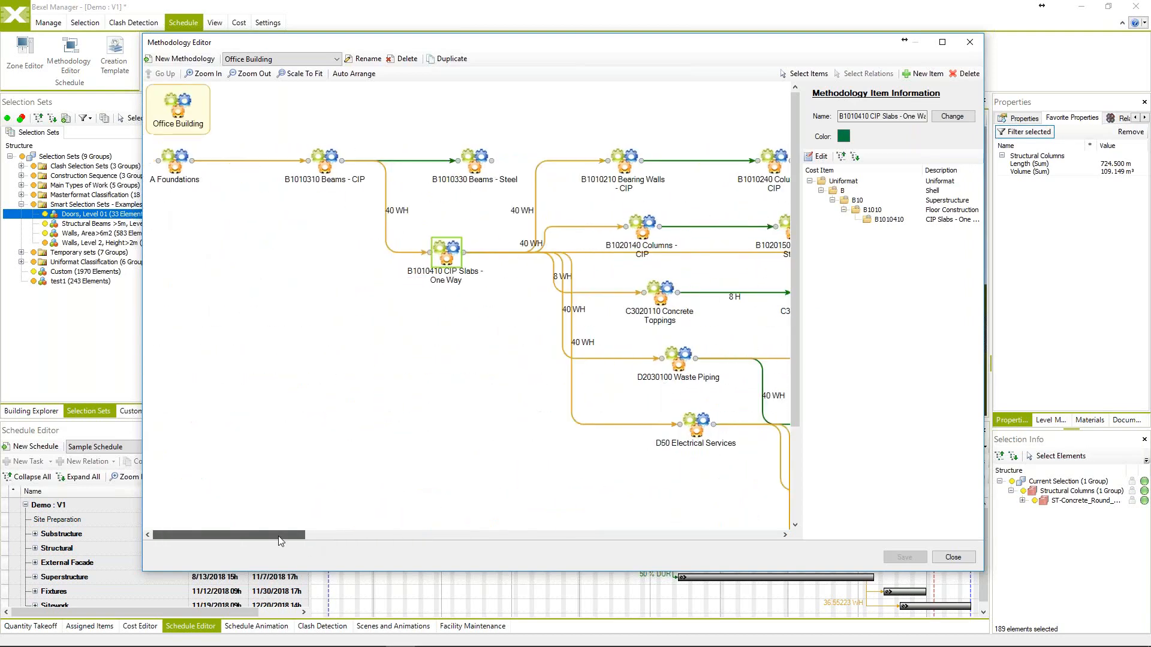
pyautogui.scroll(-1, 393, 393)
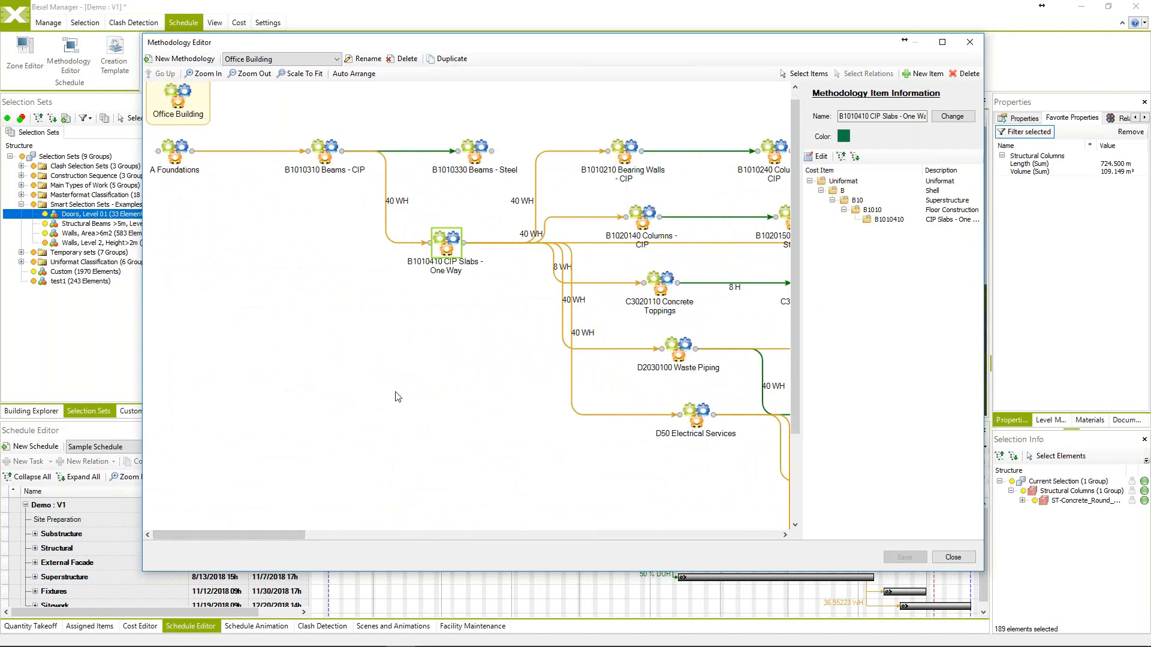
pyautogui.scroll(1, 393, 393)
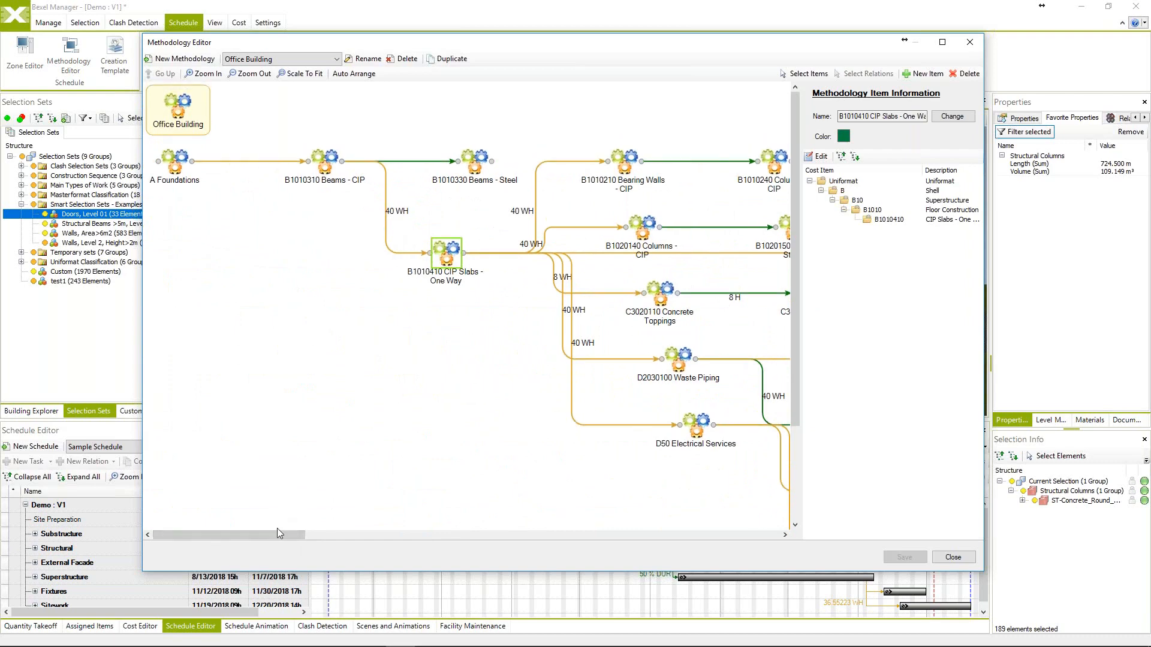
# Inspect the methodology items A Foundations, B1010310 Beams - CIP, B1010330 Beams - Steel and B1010410 CIP Slabs - One Way.
pyautogui.click(179, 172)
pyautogui.click(325, 162)
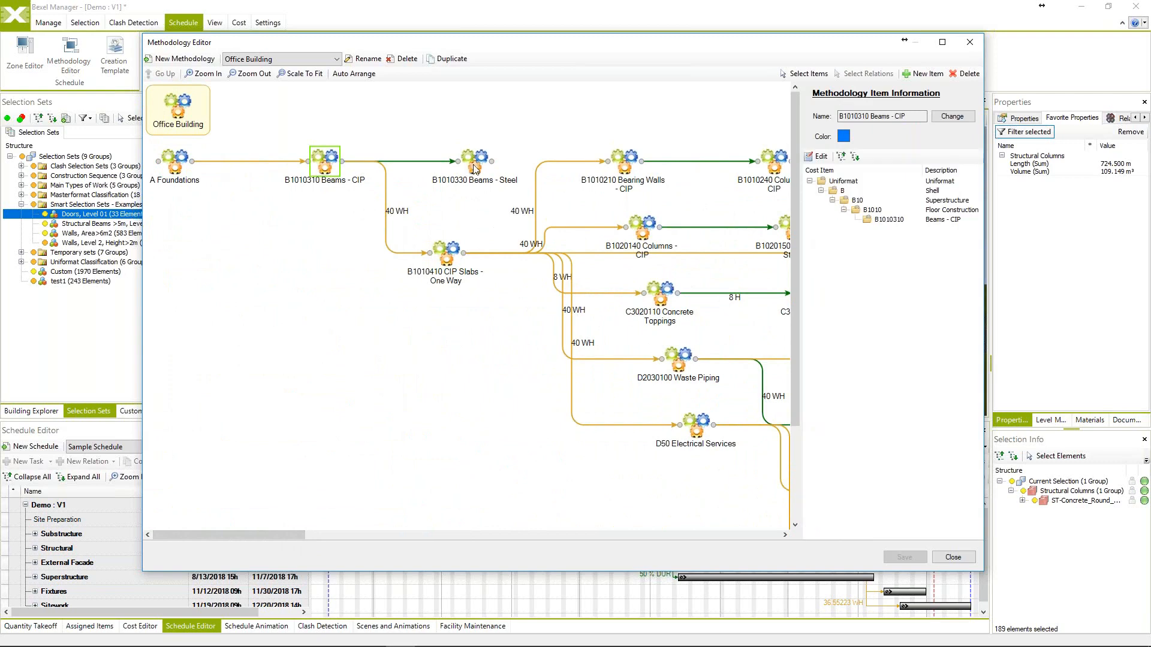
pyautogui.click(477, 169)
pyautogui.click(447, 253)
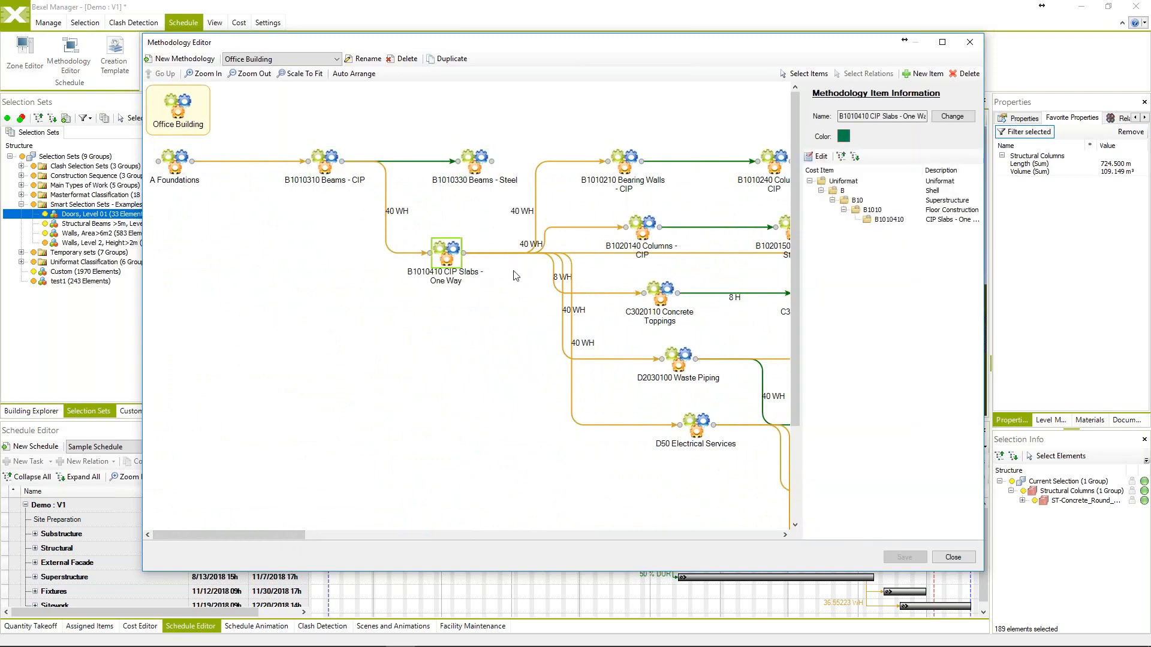
# Inspect the relation from B1010410 CIP Slabs - One Way to D50 Electrical Services and its available relation types, leaving it unchanged, and deselect it.
pyautogui.click(499, 258)
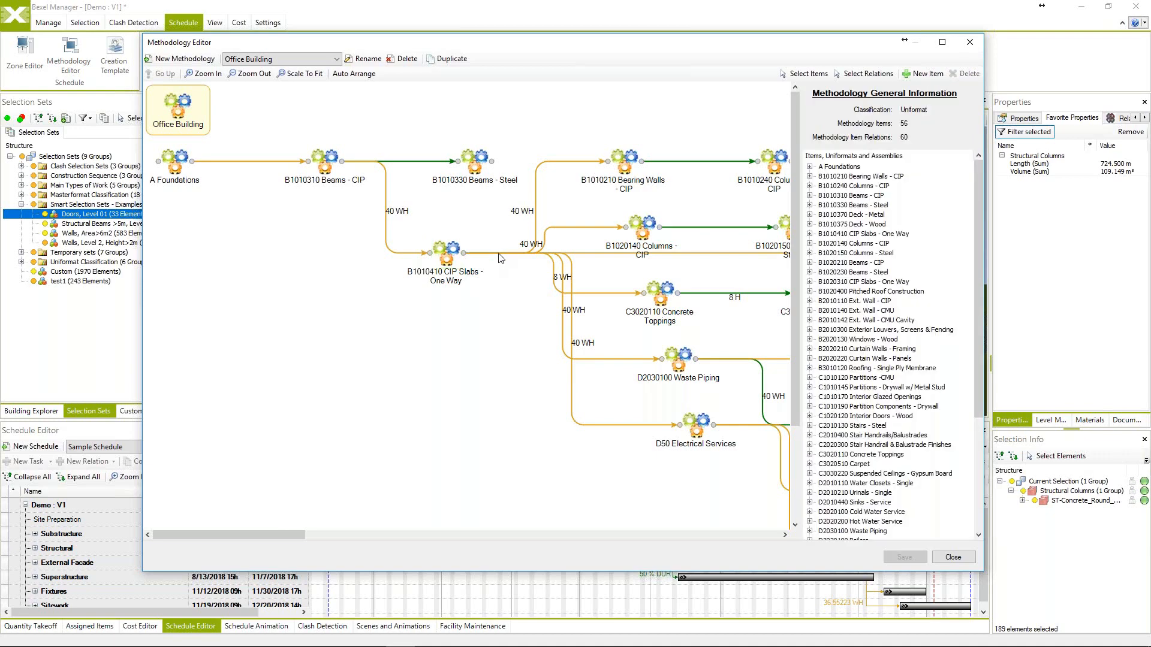
pyautogui.click(501, 254)
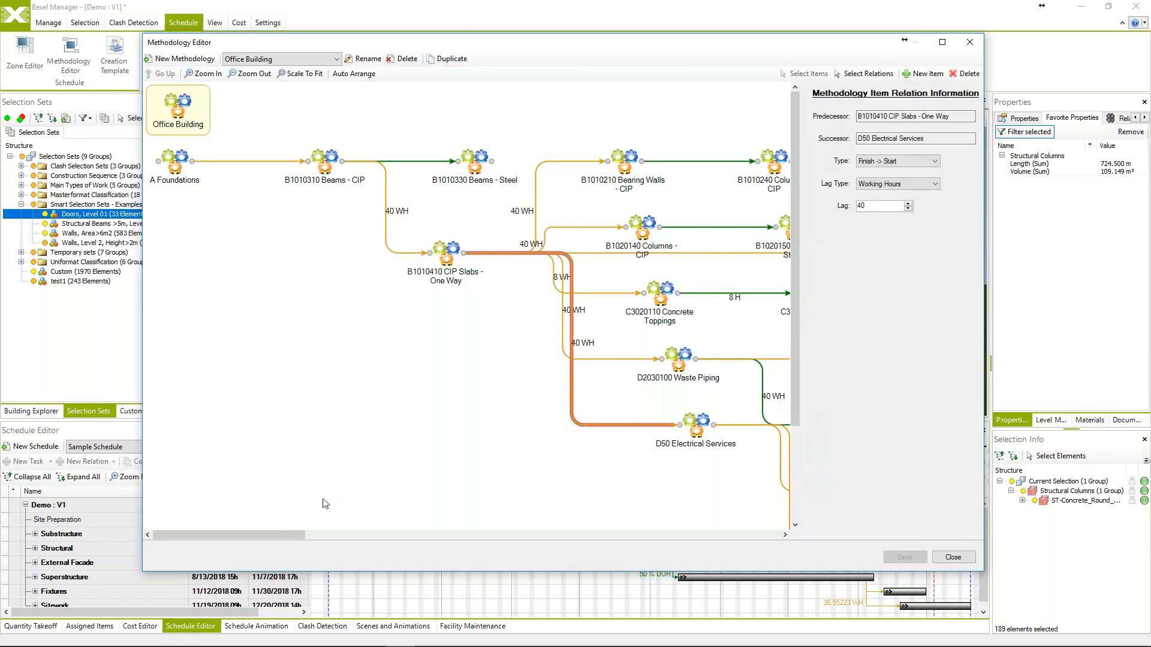
pyautogui.moveTo(271, 535); pyautogui.dragTo(337, 547)
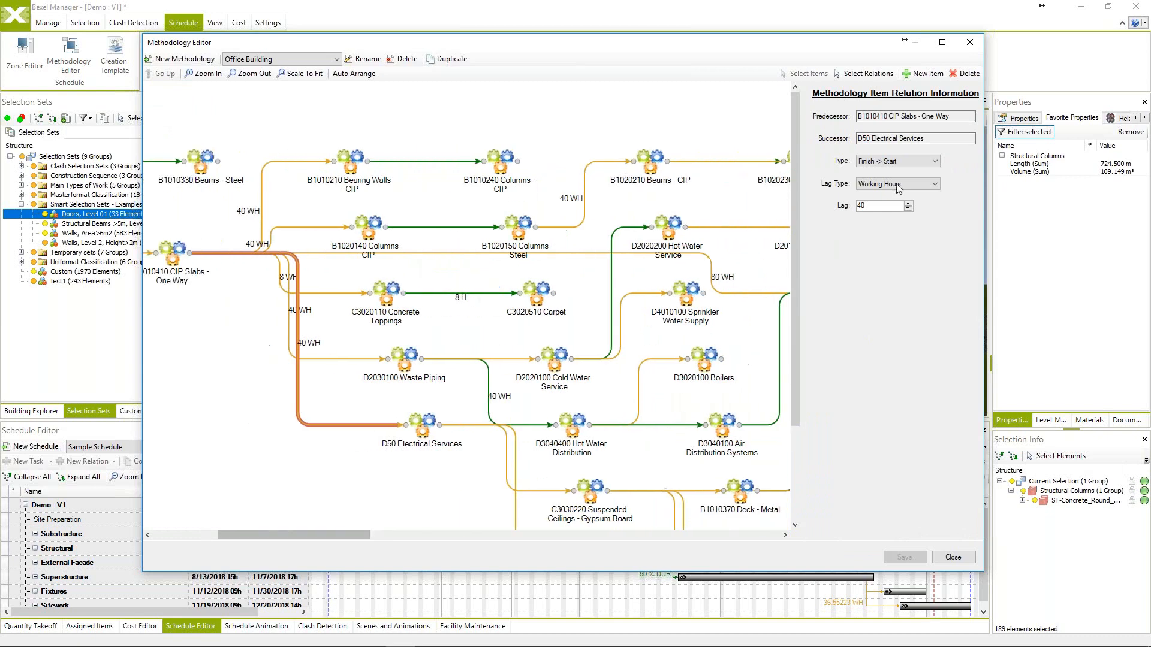
pyautogui.click(935, 162)
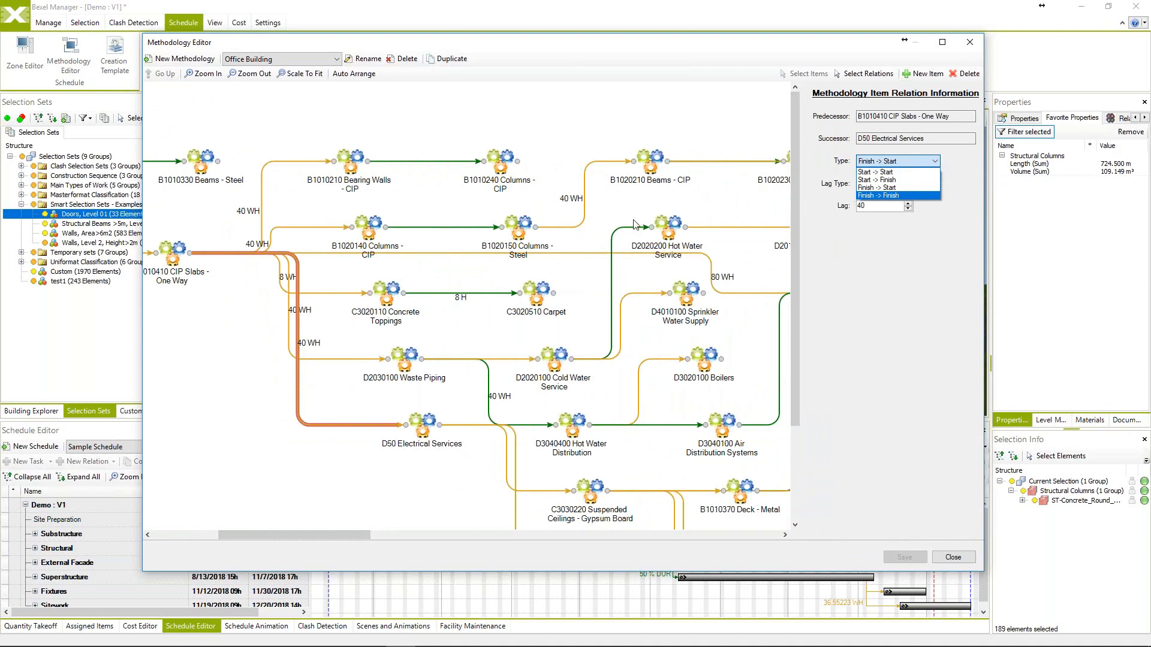
pyautogui.click(551, 132)
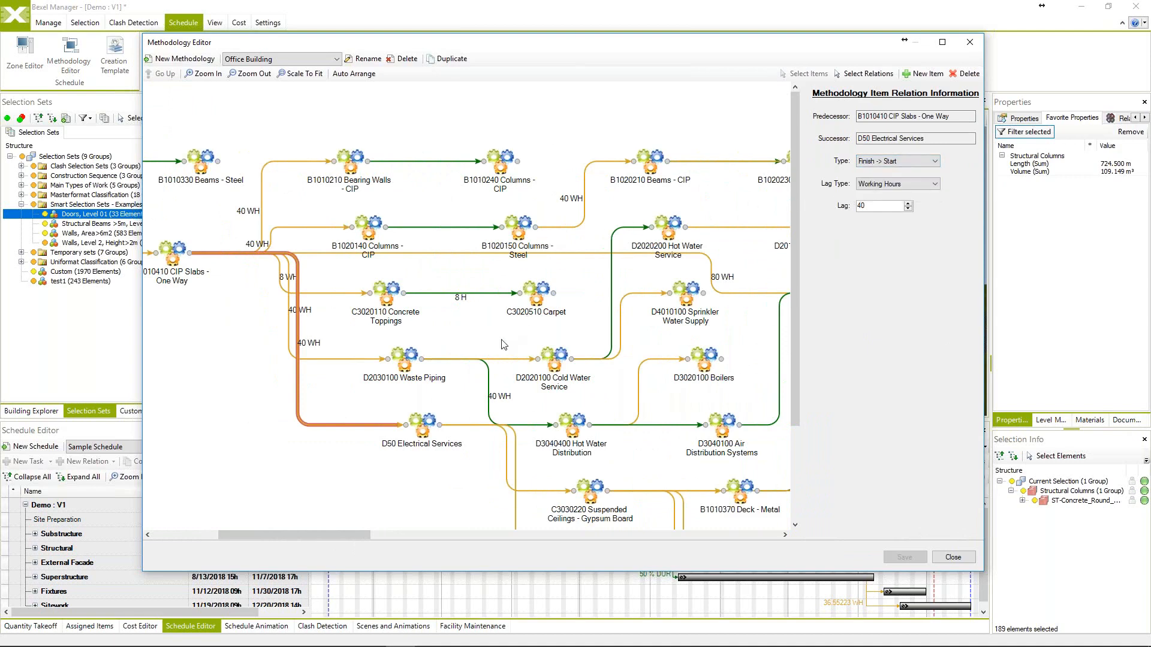
pyautogui.hscroll(-2, 311, 533)
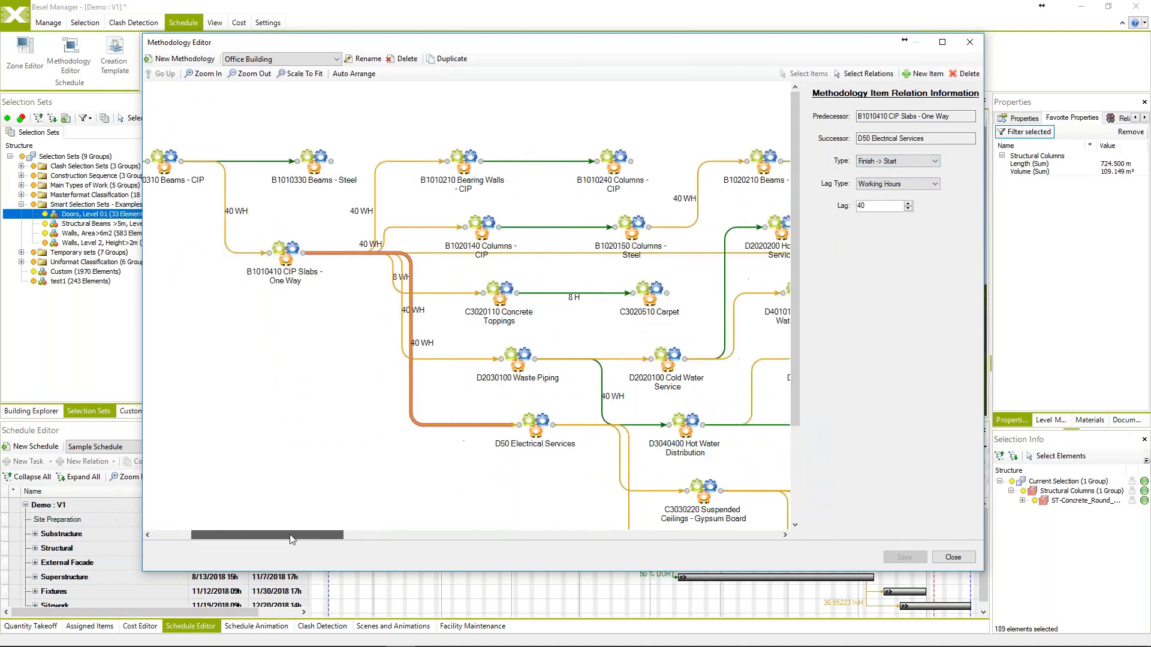
pyautogui.hscroll(-3, 311, 536)
pyautogui.click(311, 520)
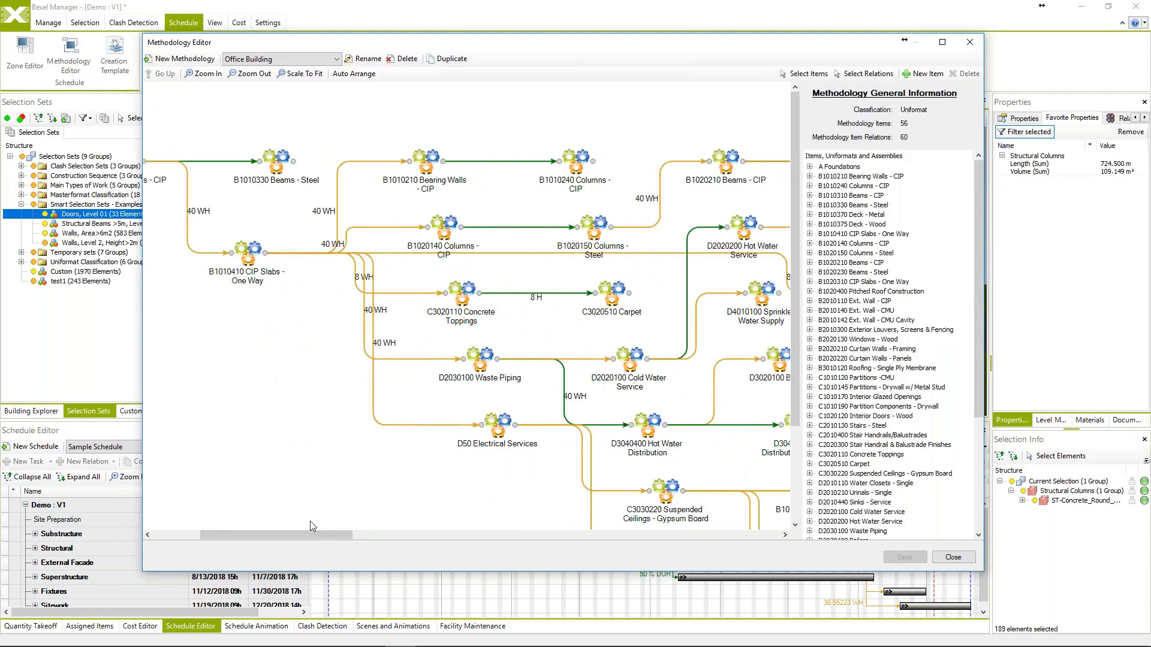
# Review the Office Building methodology diagram from A Foundations through the finishing and services items, and close the Methodology Editor.
pyautogui.hscroll(-10, 302, 534)
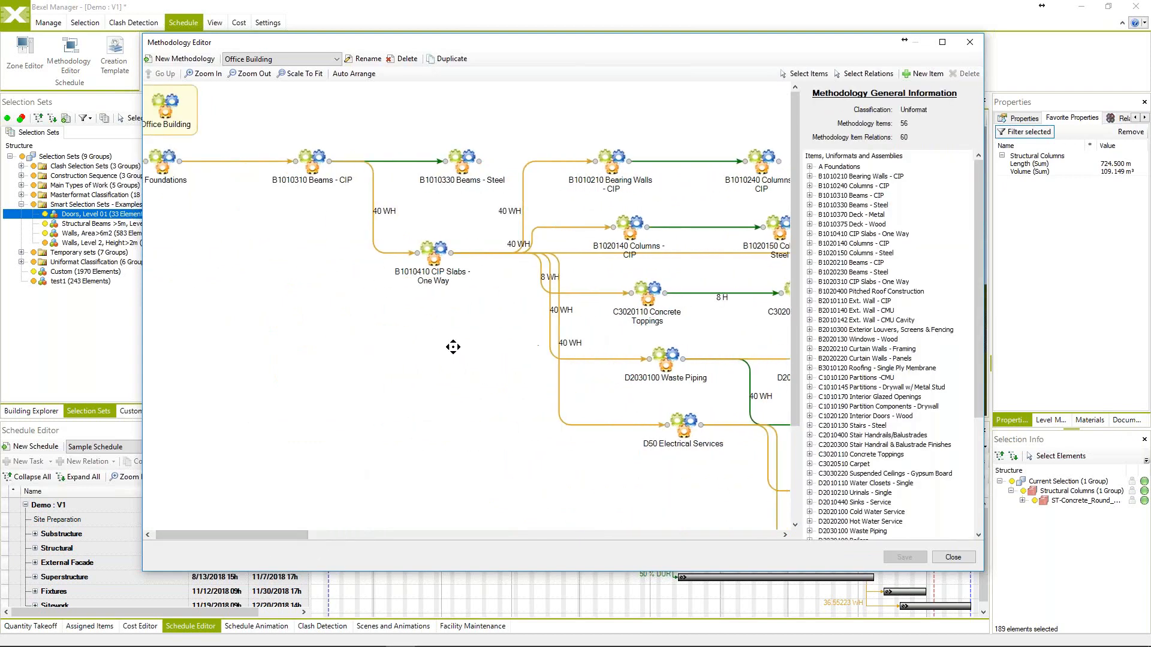
pyautogui.hscroll(2, 331, 538)
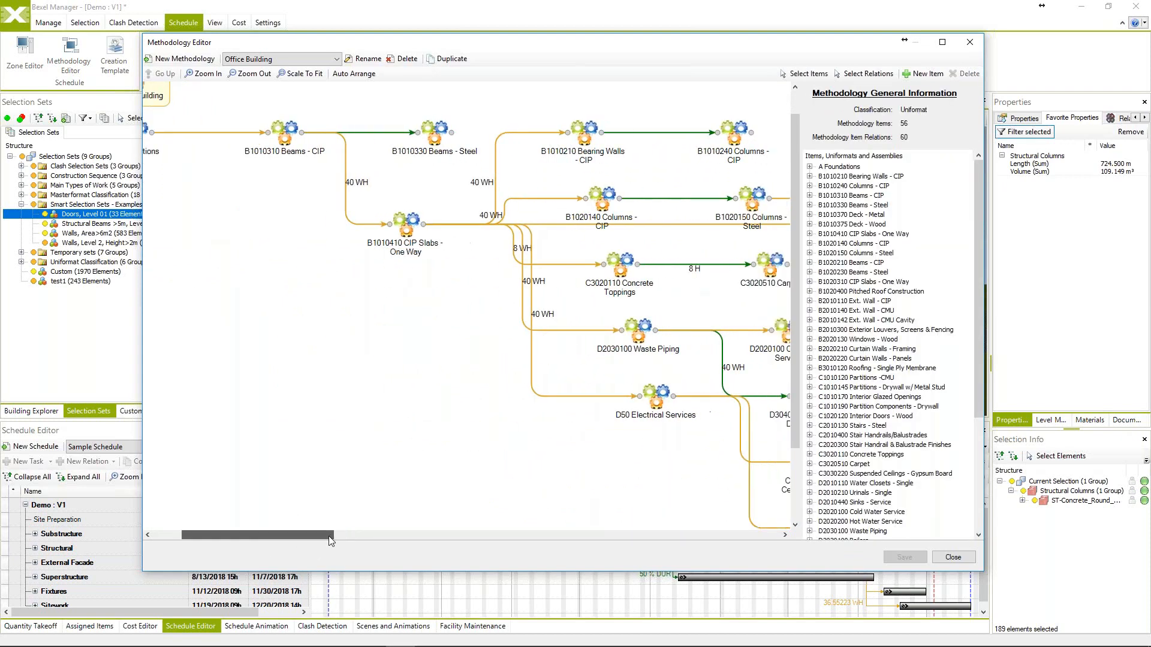
pyautogui.hscroll(20, 331, 538)
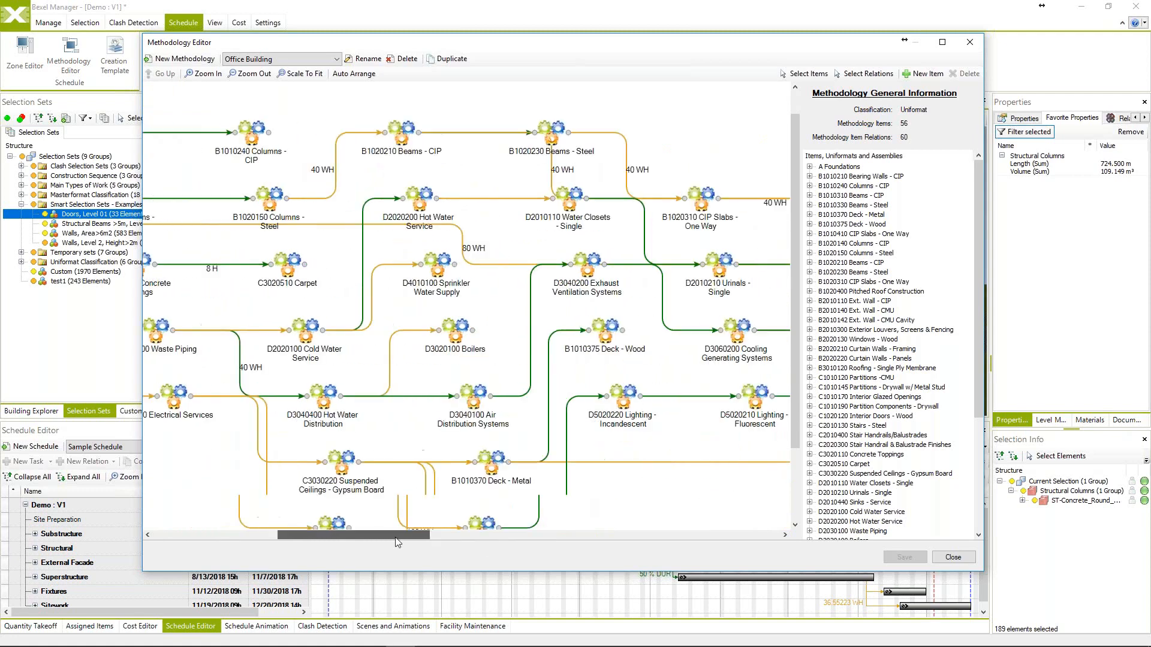
pyautogui.moveTo(398, 543); pyautogui.dragTo(277, 535)
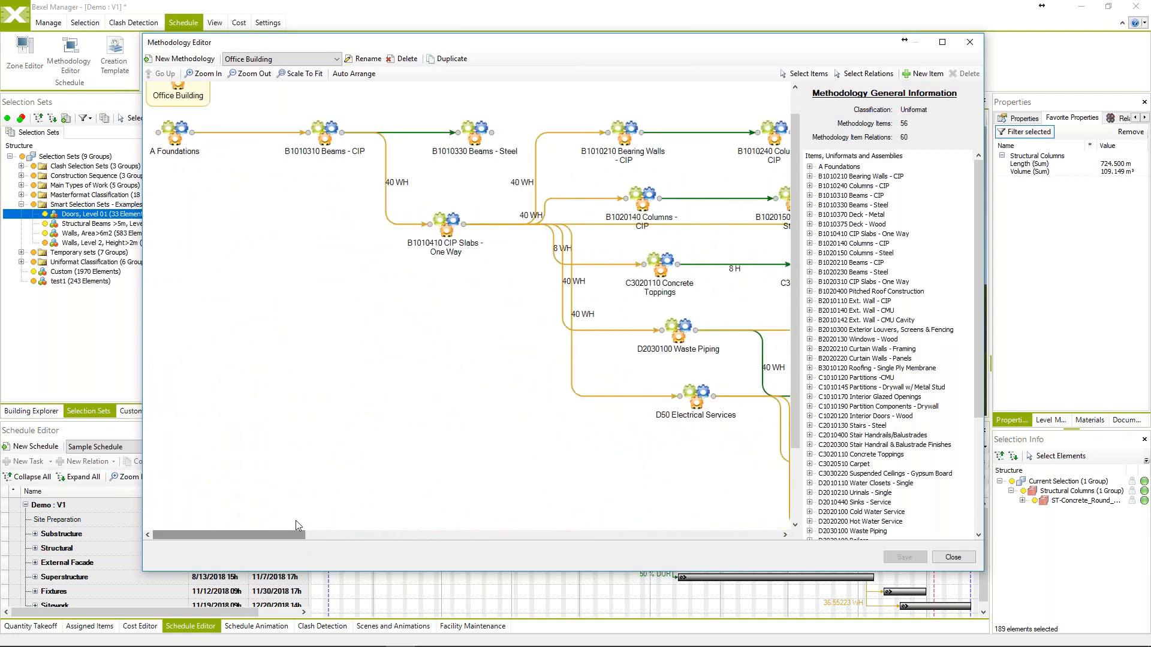
pyautogui.click(953, 557)
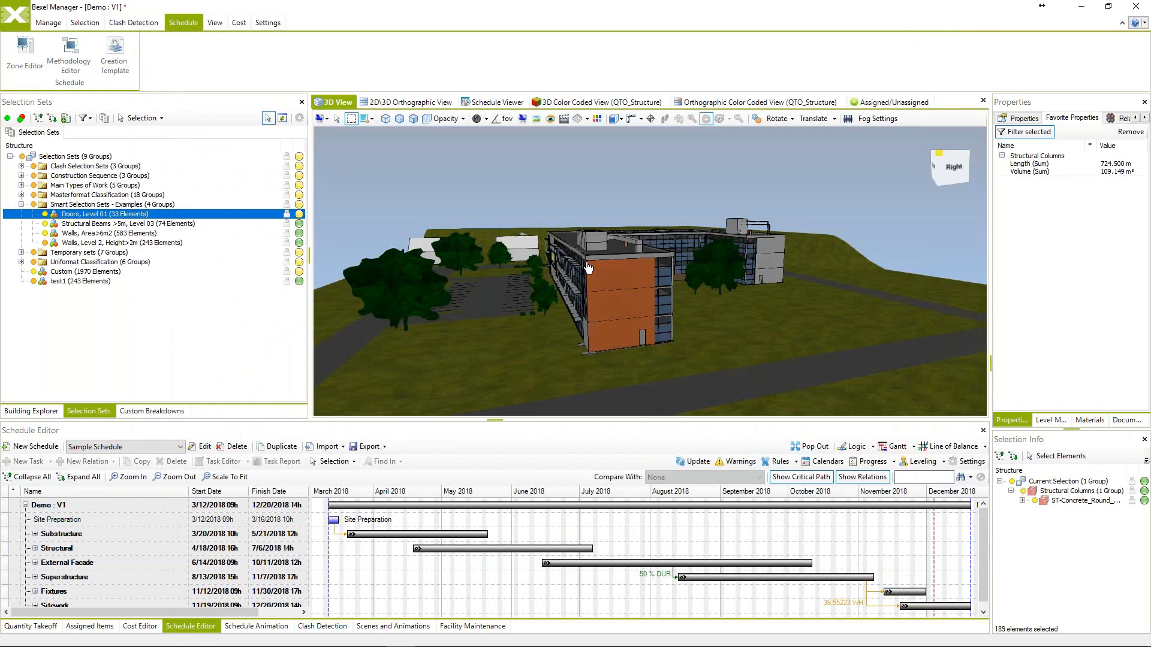
# Open the Zone Editor with the Levels zone and enlarge its window to show more of the zone diagram.
pyautogui.moveTo(588, 267); pyautogui.dragTo(624, 274, button='middle')
pyautogui.scroll(-2, 618, 273)
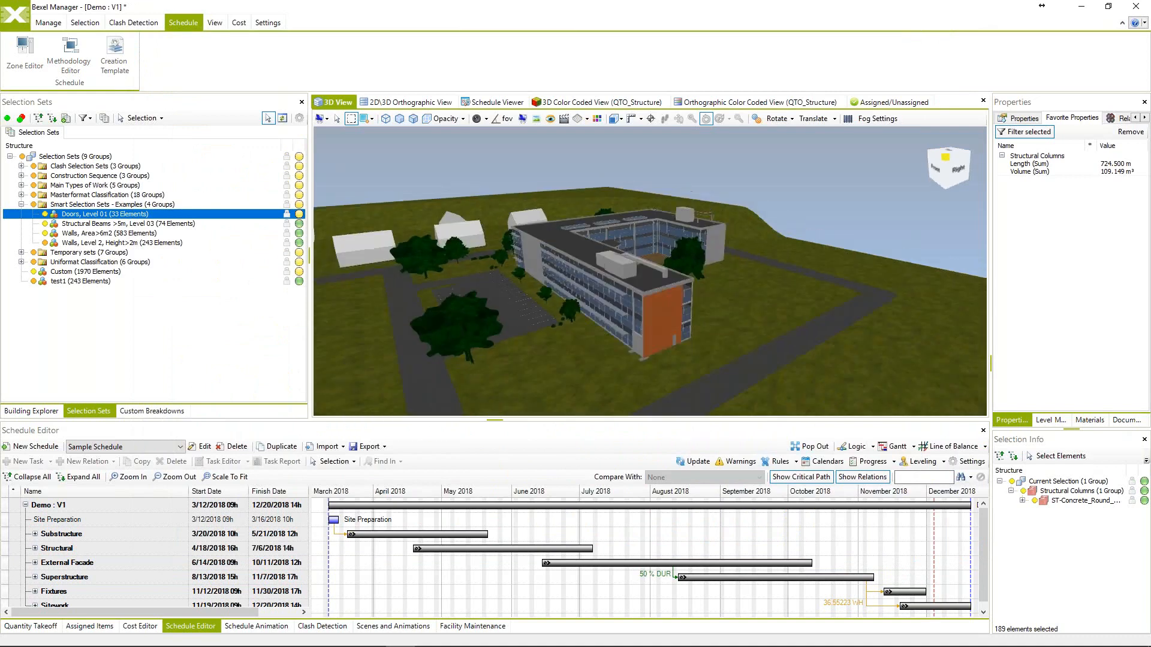
pyautogui.moveTo(502, 284); pyautogui.dragTo(565, 290, button='middle')
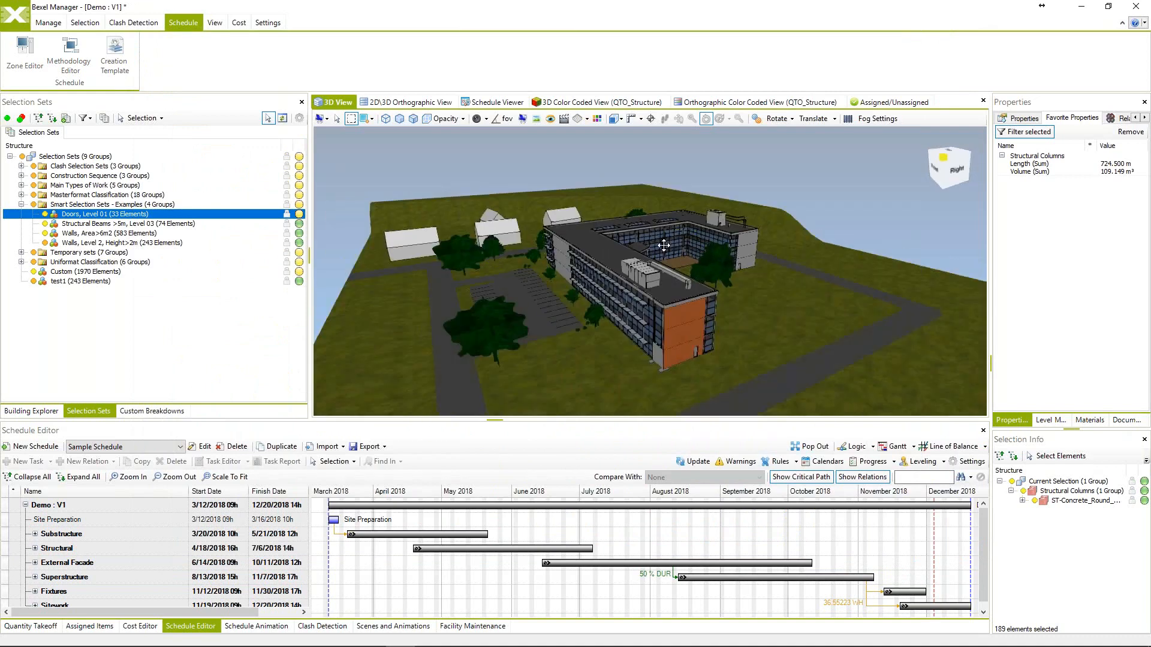
pyautogui.moveTo(677, 248); pyautogui.dragTo(698, 234, button='middle')
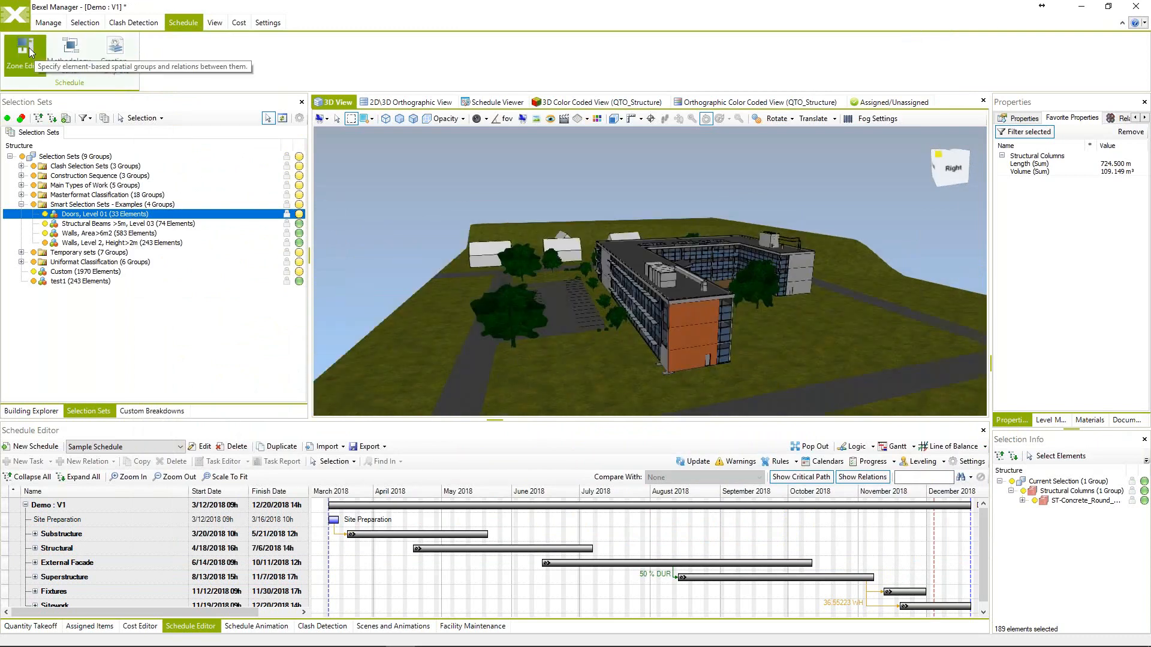
pyautogui.click(28, 48)
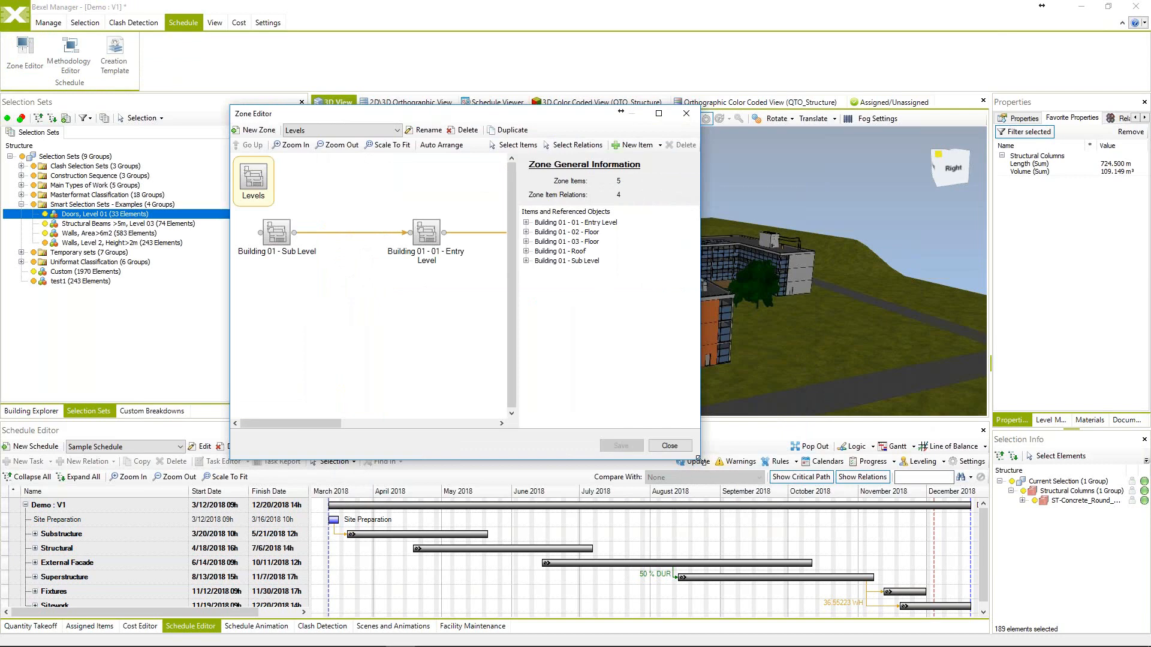
pyautogui.moveTo(704, 460); pyautogui.dragTo(972, 526)
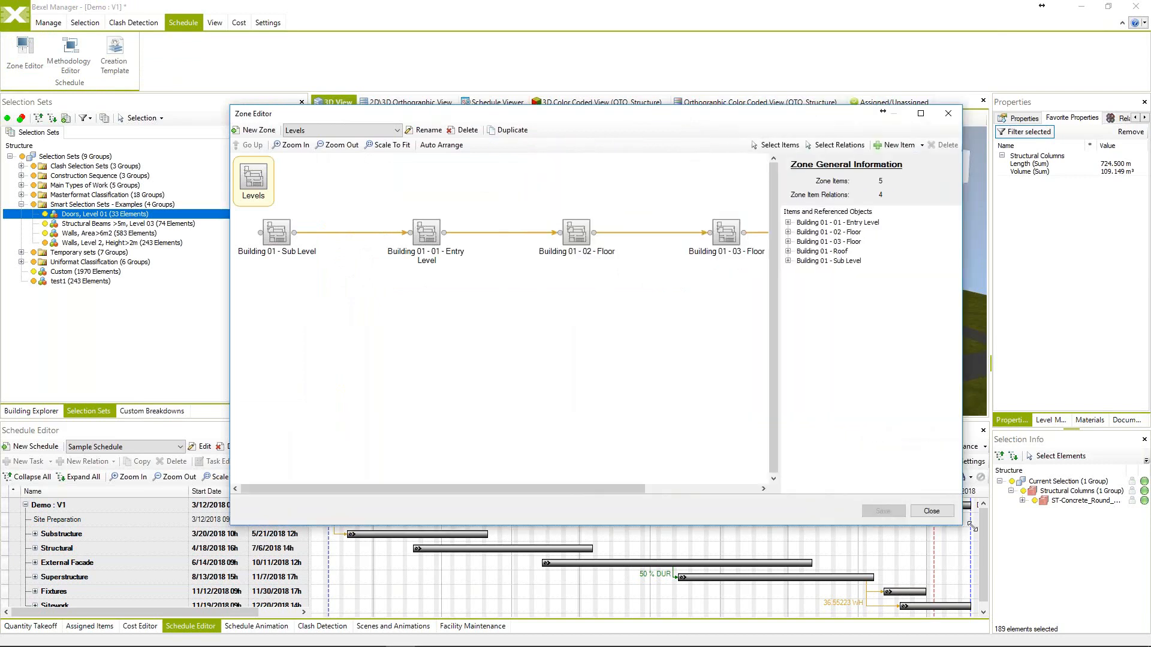
pyautogui.moveTo(581, 488)
pyautogui.mouseDown()
pyautogui.moveTo(612, 488)
pyautogui.moveTo(577, 488)
pyautogui.mouseUp()
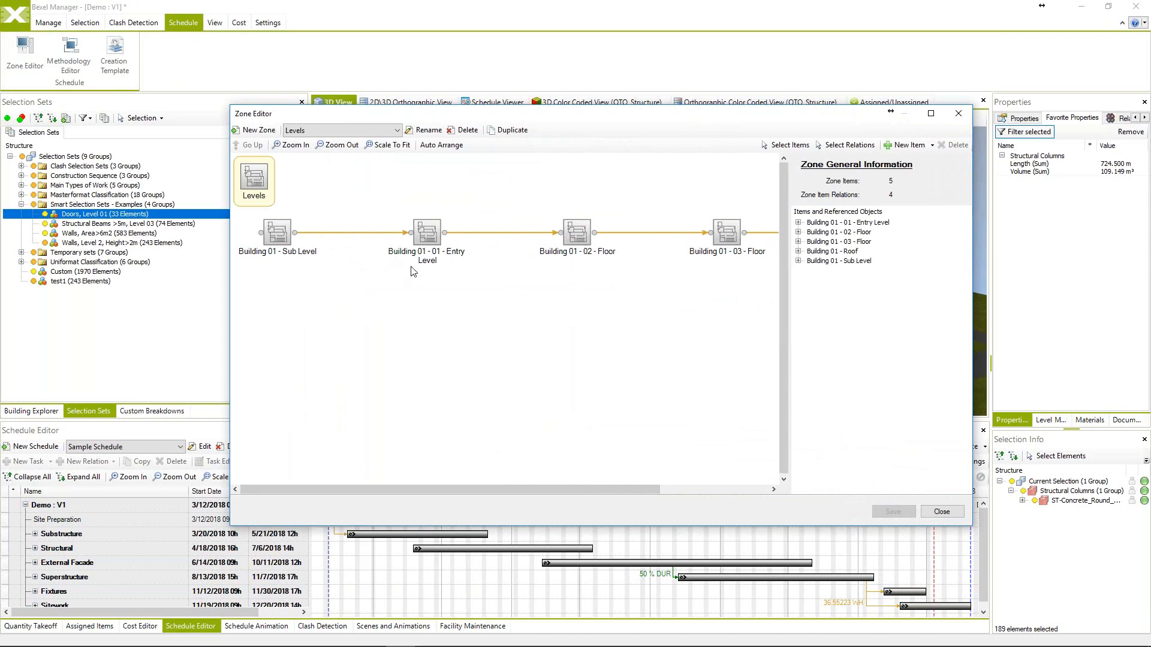
pyautogui.moveTo(588, 123); pyautogui.dragTo(519, 129)
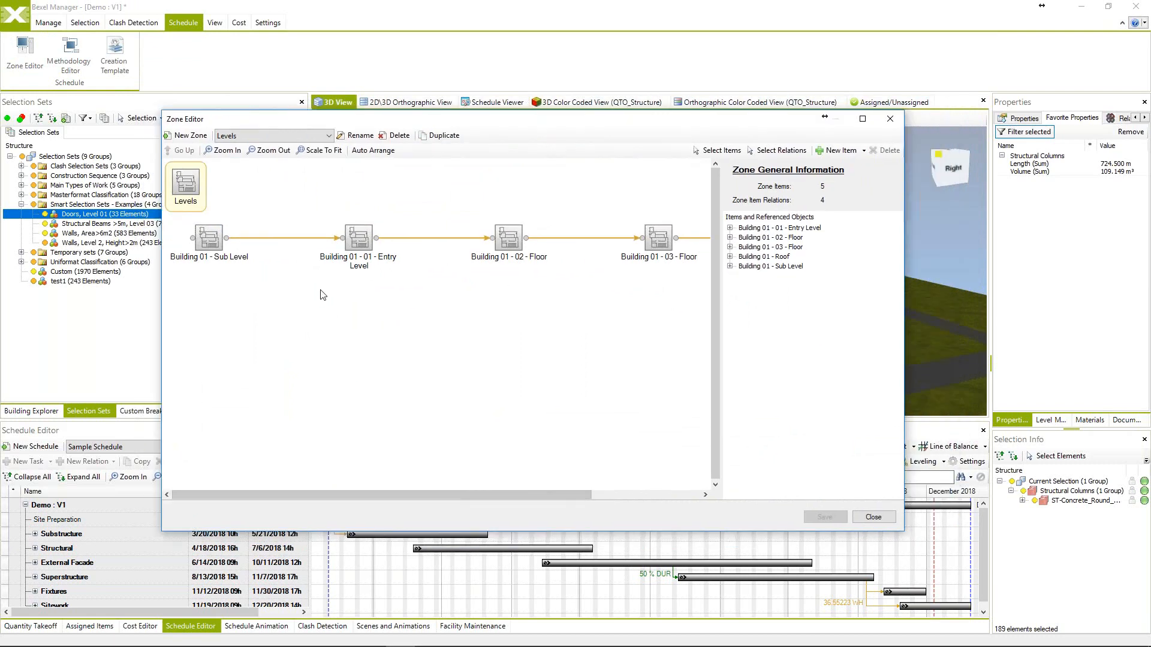
# Display the Construction Sequence zone and inspect its Phase 1, Phase 2 and Phase 3 items, including Phase 2's referenced selection set.
pyautogui.click(329, 136)
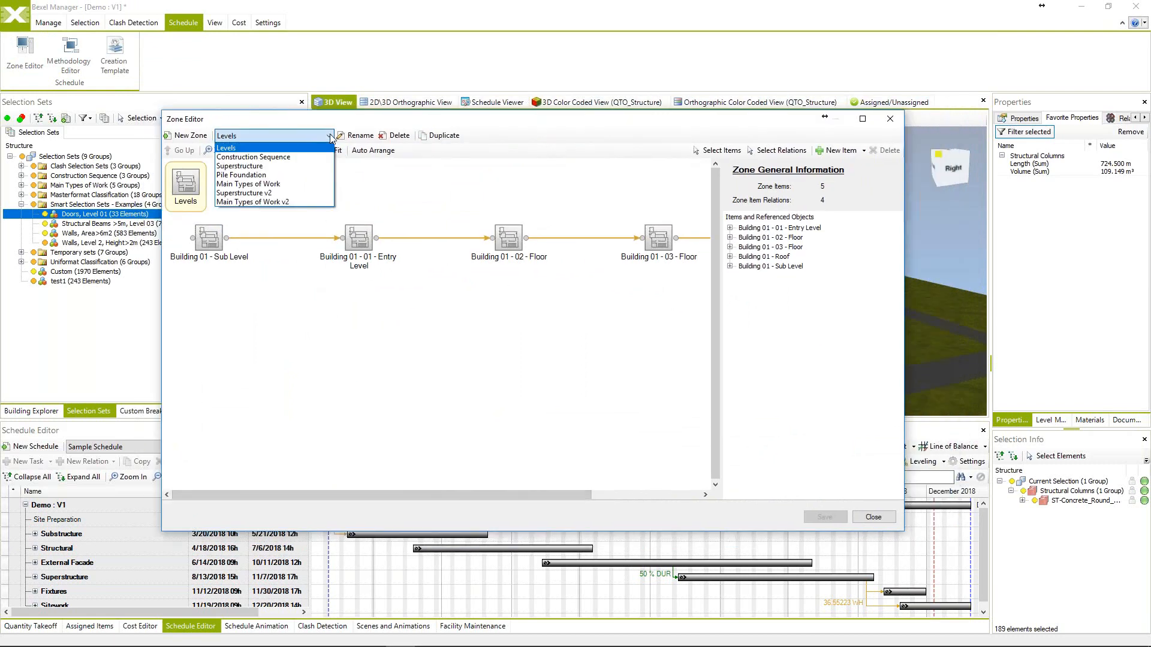
pyautogui.click(298, 156)
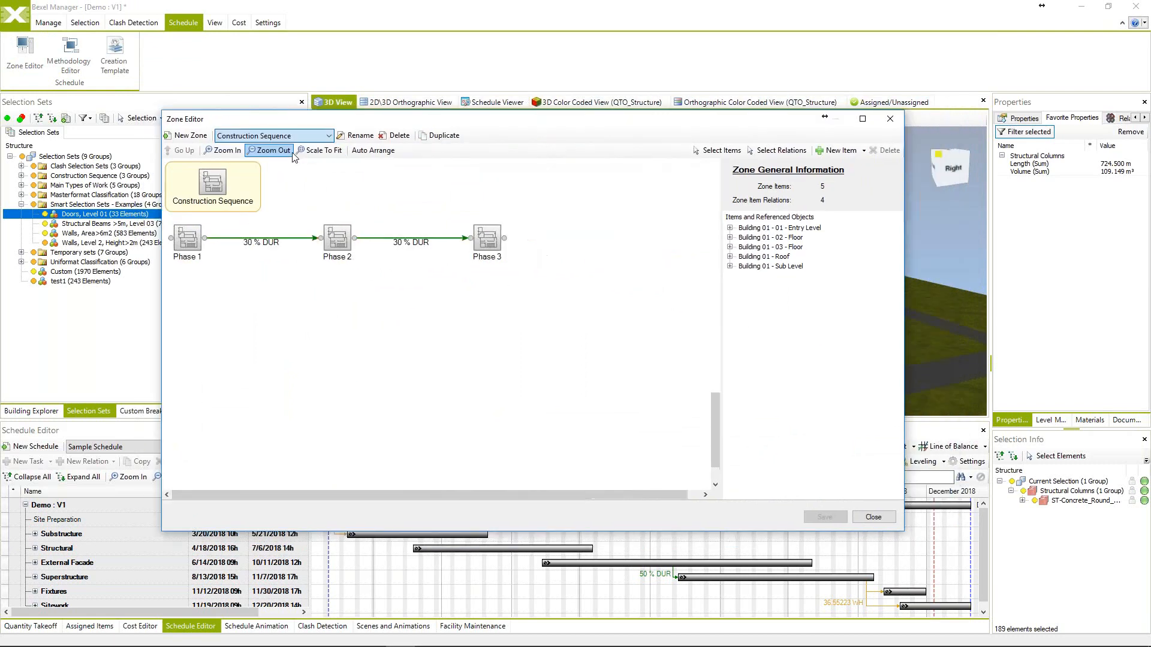
pyautogui.click(194, 243)
pyautogui.click(335, 239)
pyautogui.click(485, 240)
pyautogui.click(378, 319)
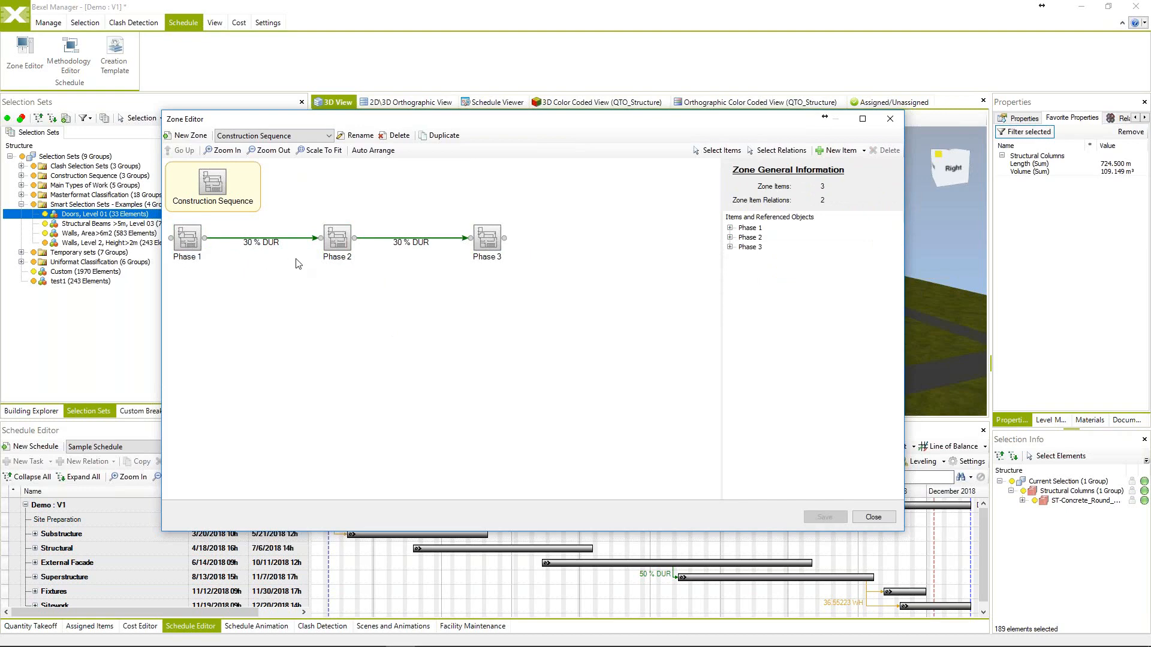
pyautogui.click(335, 246)
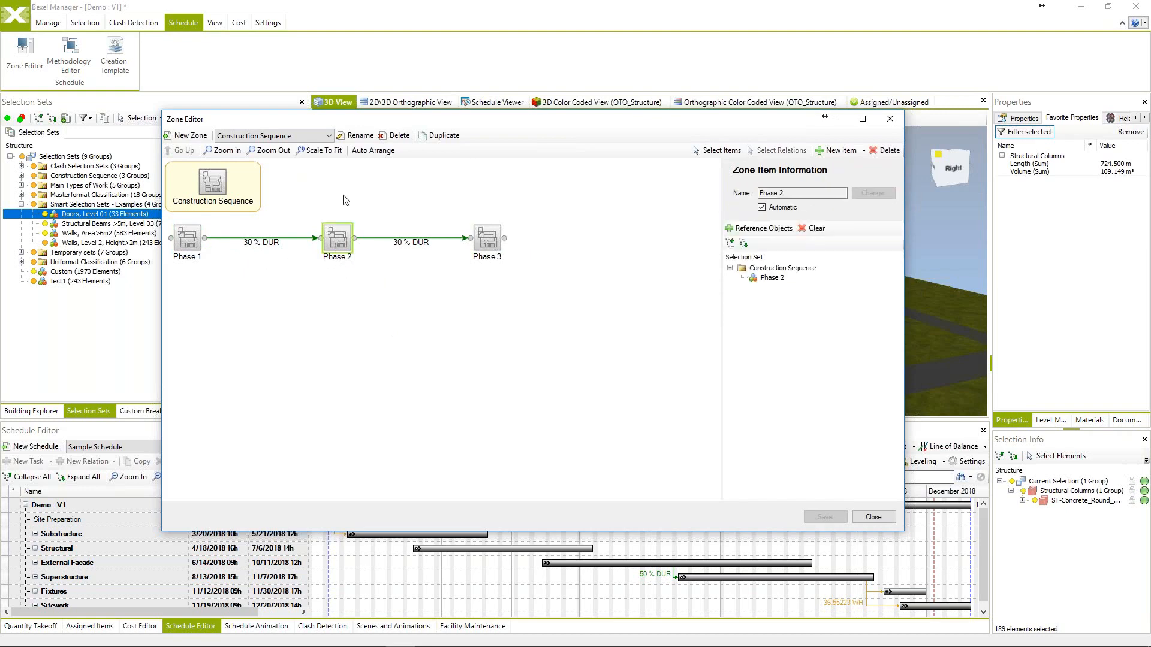
# Display the Superstructure zone and review its sequence of Structural, Architecture, MEP and Finishes items.
pyautogui.click(292, 135)
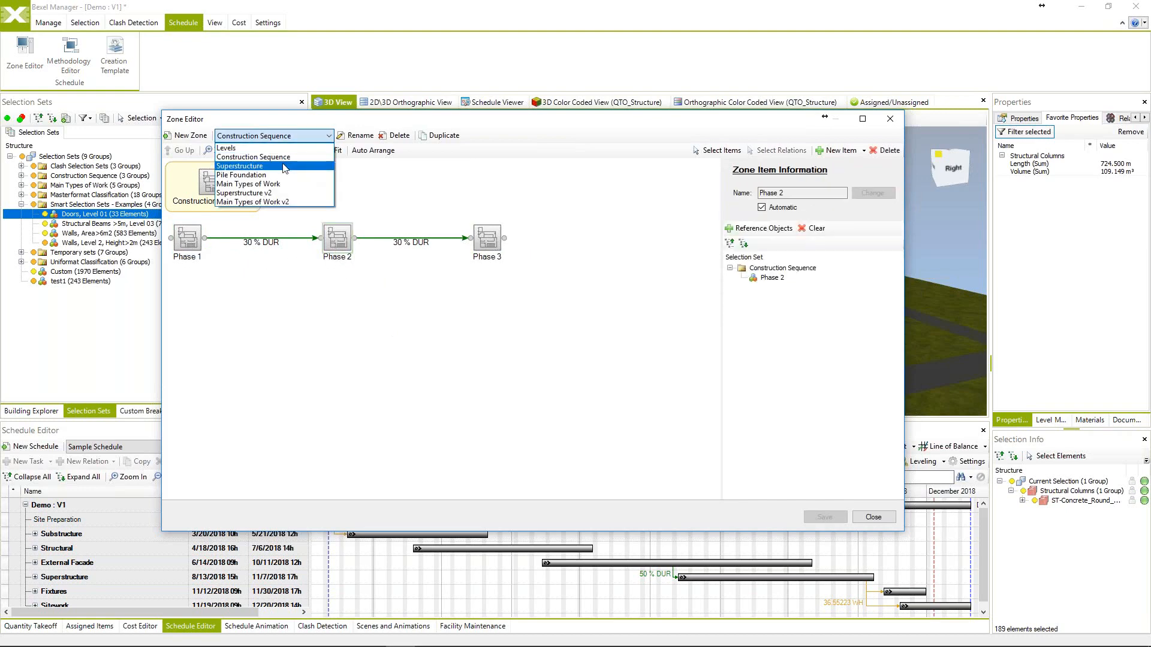
pyautogui.click(284, 166)
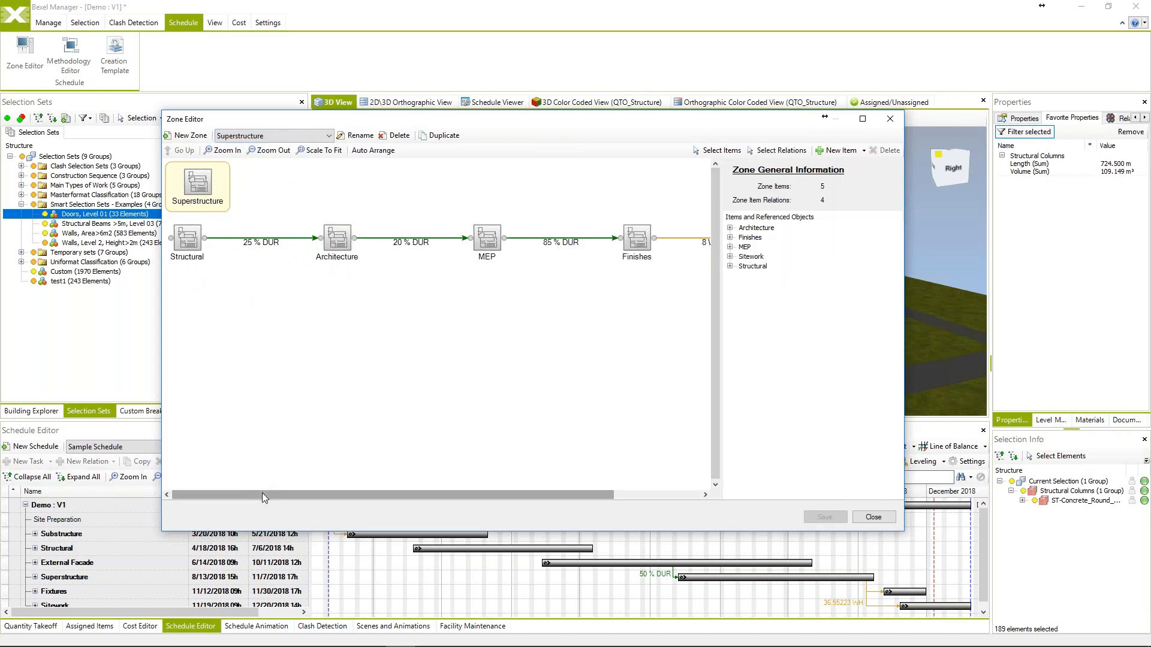
pyautogui.moveTo(262, 494); pyautogui.dragTo(236, 448)
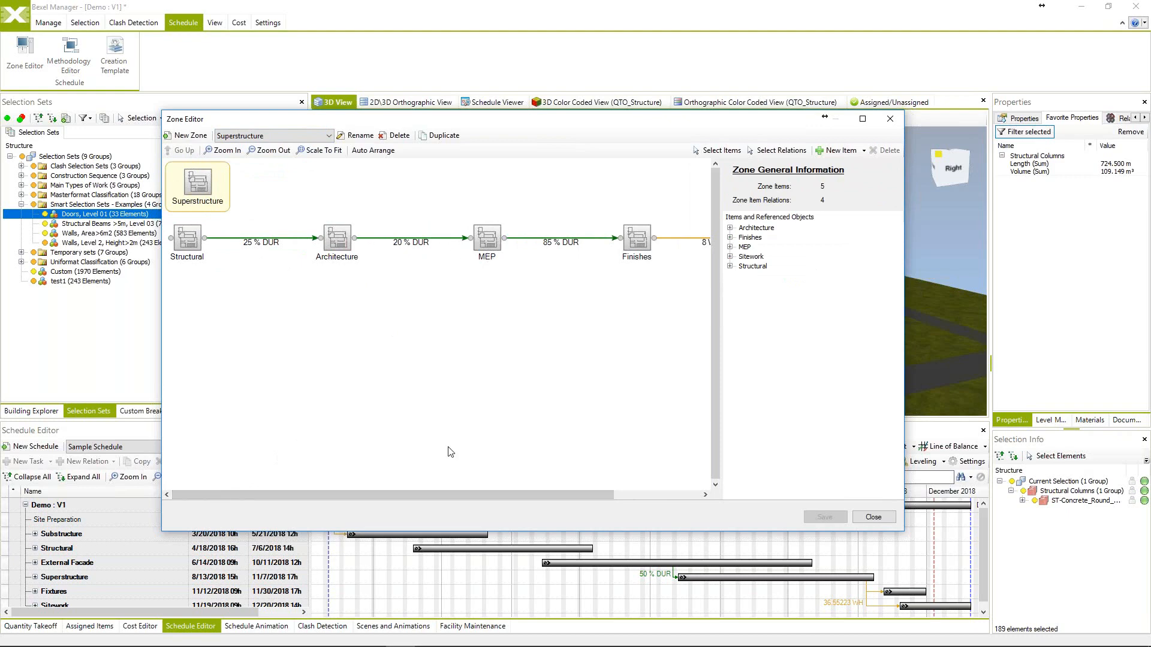
pyautogui.moveTo(473, 499)
pyautogui.mouseDown()
pyautogui.moveTo(489, 499)
pyautogui.moveTo(473, 499)
pyautogui.mouseUp()
# Return to the Levels zone, follow its sequence from Sub Level to Roof, and close the Zone Editor.
pyautogui.click(328, 137)
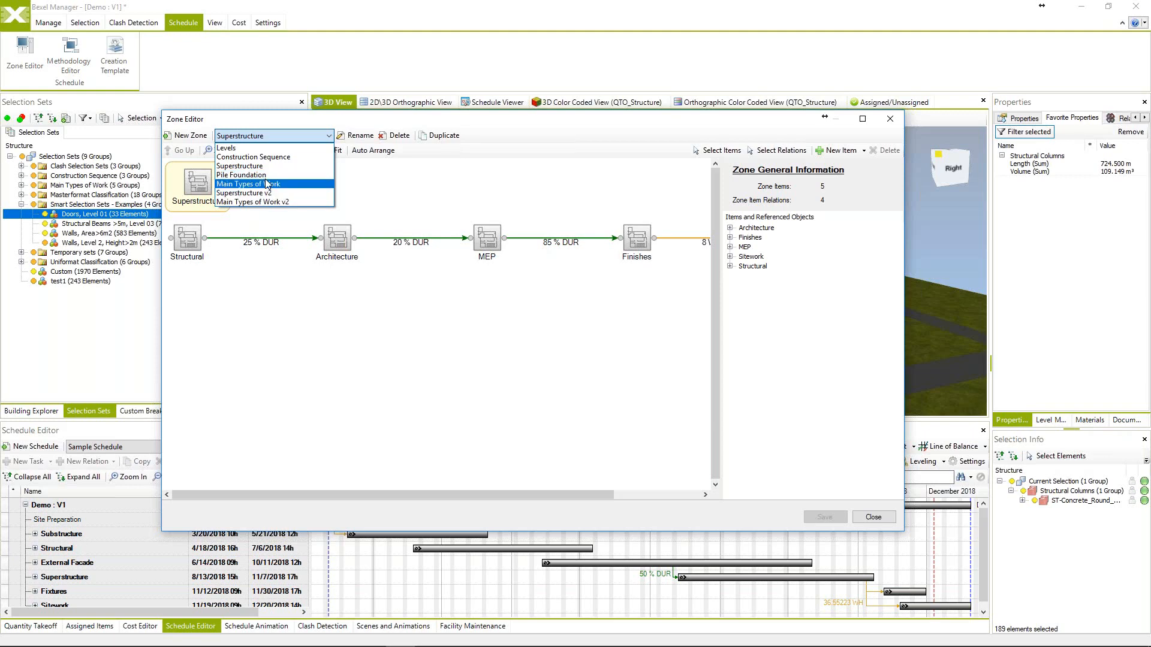
pyautogui.click(252, 148)
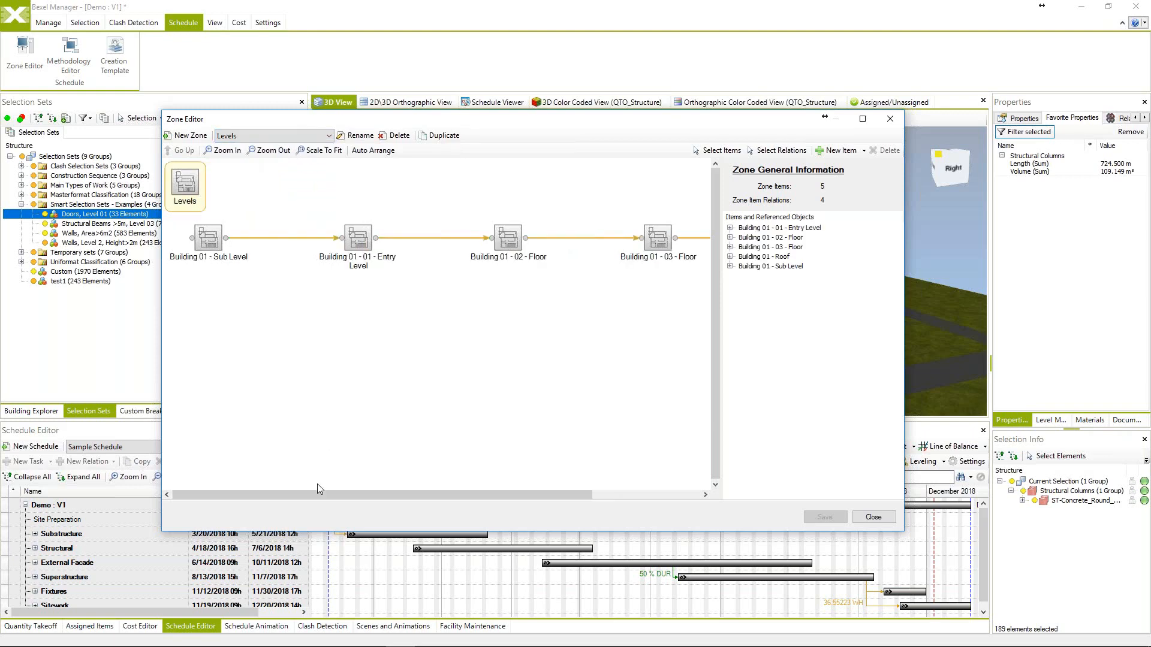
pyautogui.moveTo(318, 495); pyautogui.dragTo(271, 498)
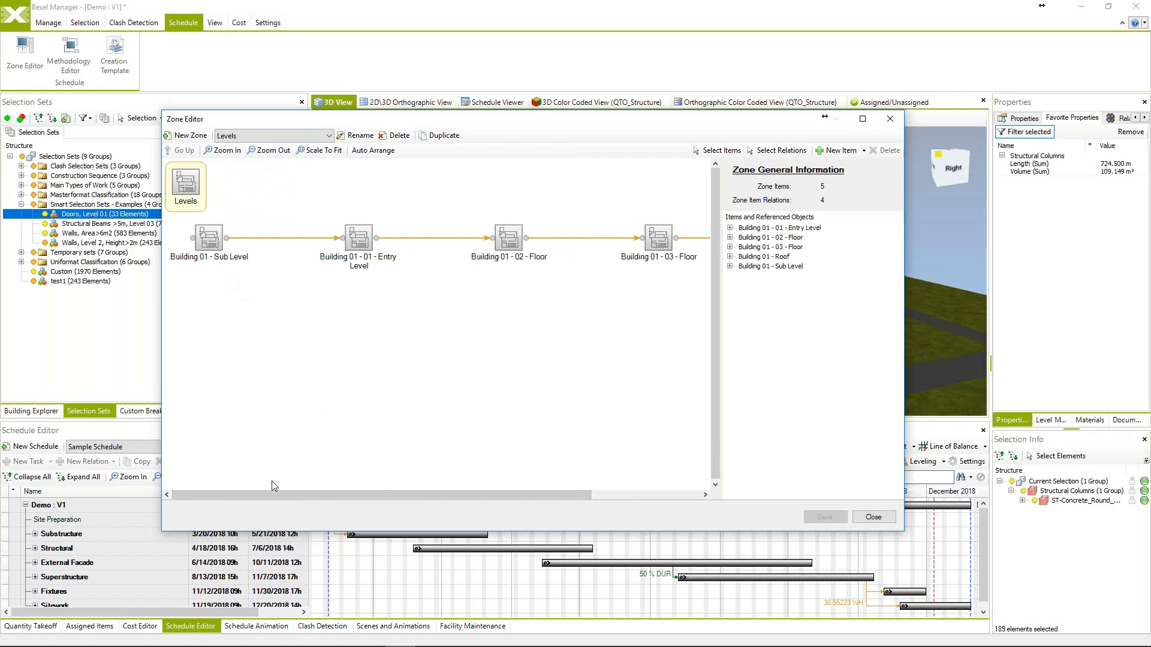
pyautogui.moveTo(319, 494); pyautogui.dragTo(430, 504)
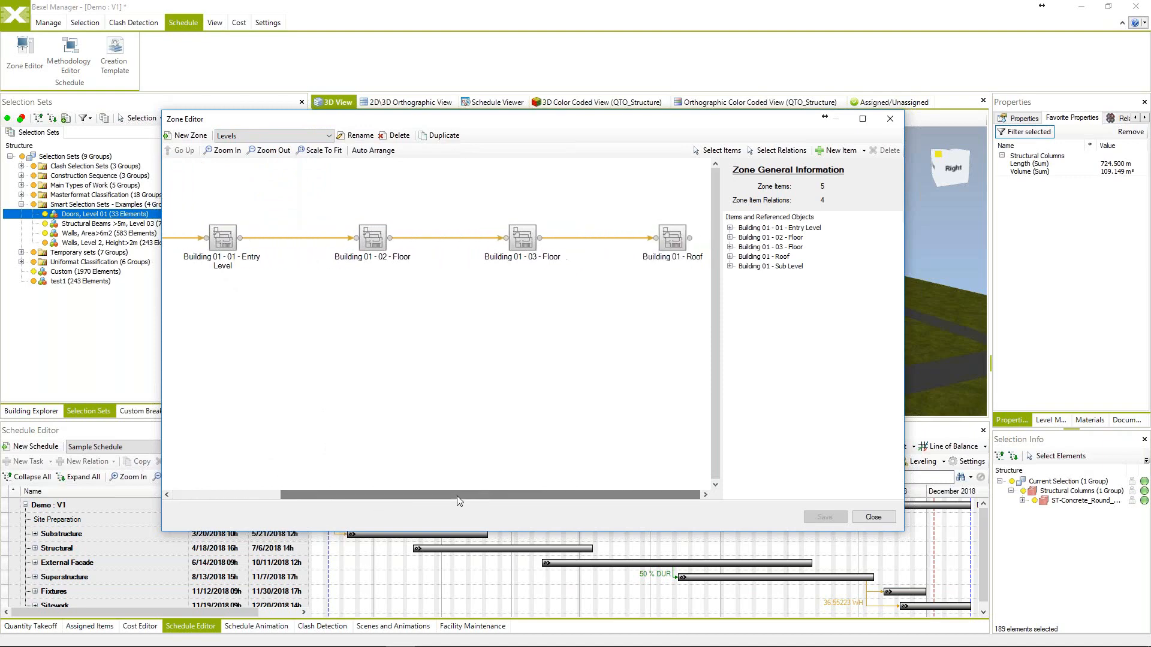
pyautogui.click(874, 518)
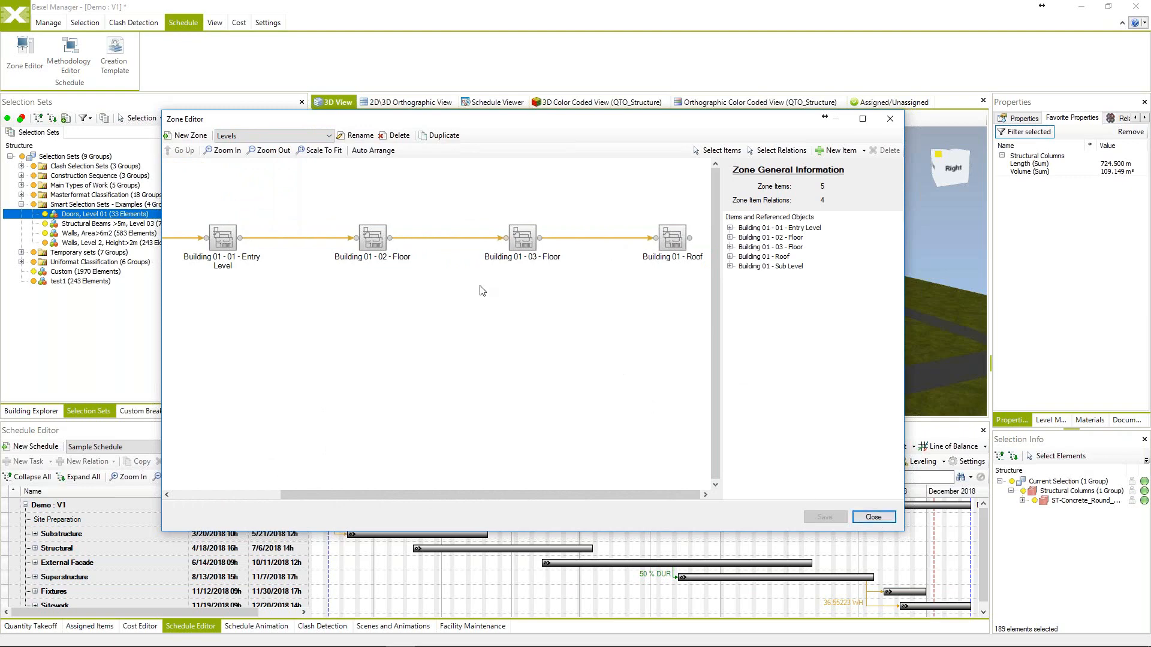
pyautogui.click(873, 517)
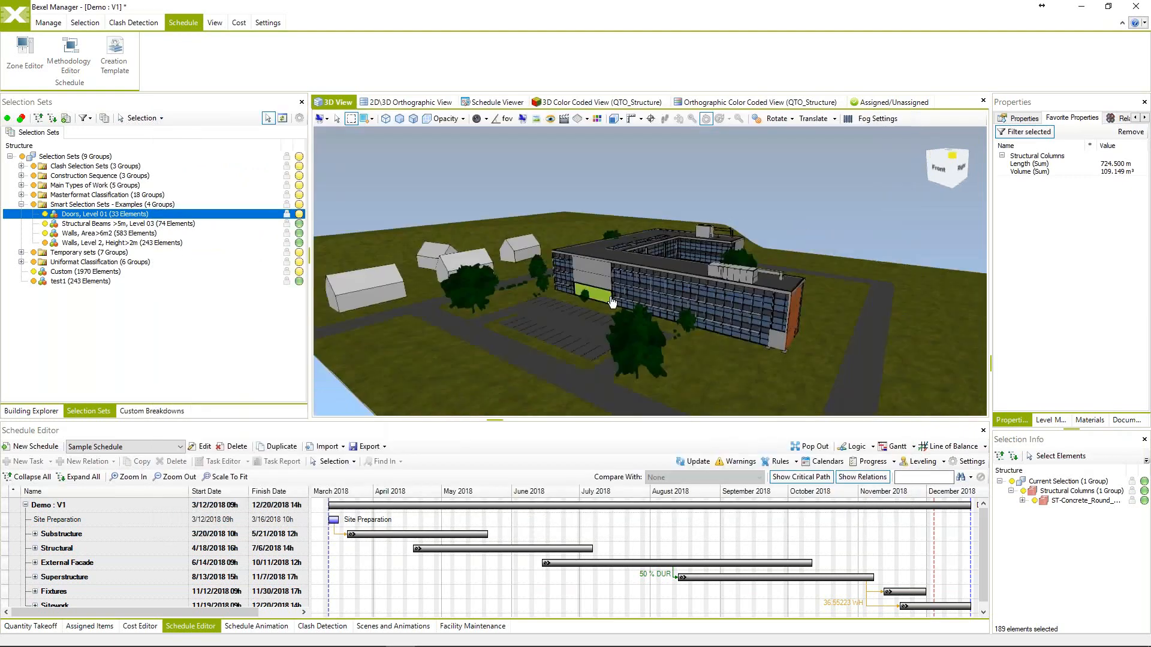
# Review the creation rules of Template 1 in the Creation Template Manager and close it.
pyautogui.click(123, 53)
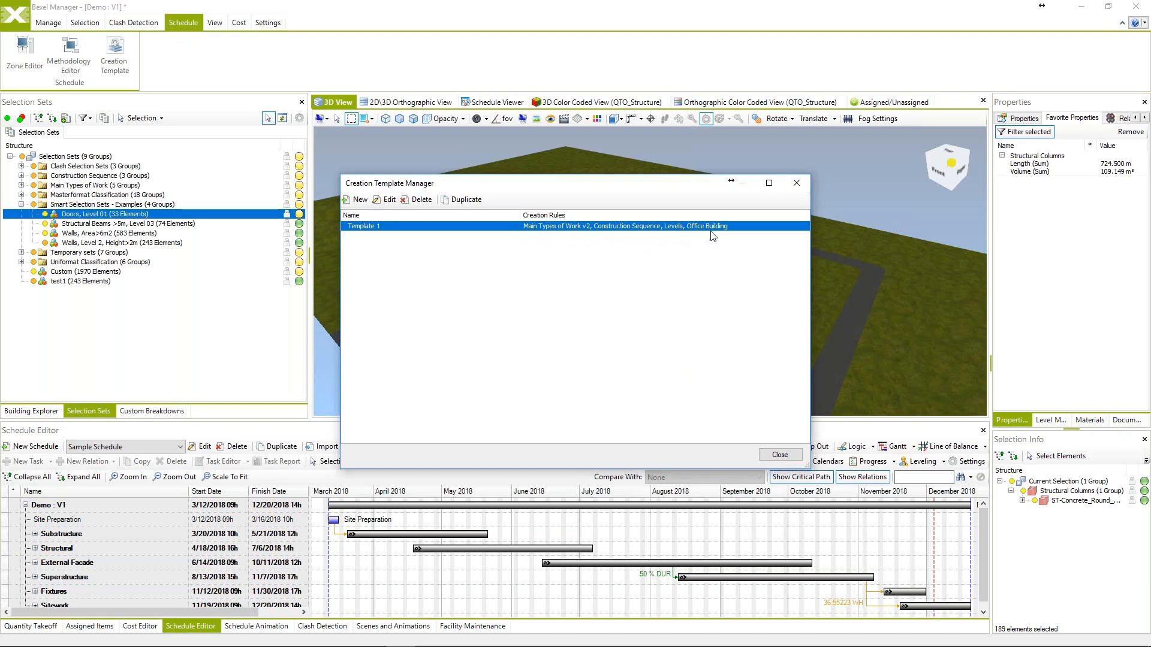
pyautogui.click(780, 455)
# Enlarge the Schedule Editor area below the 3D view and check which sources schedules can be imported from.
pyautogui.moveTo(554, 421); pyautogui.dragTo(554, 311)
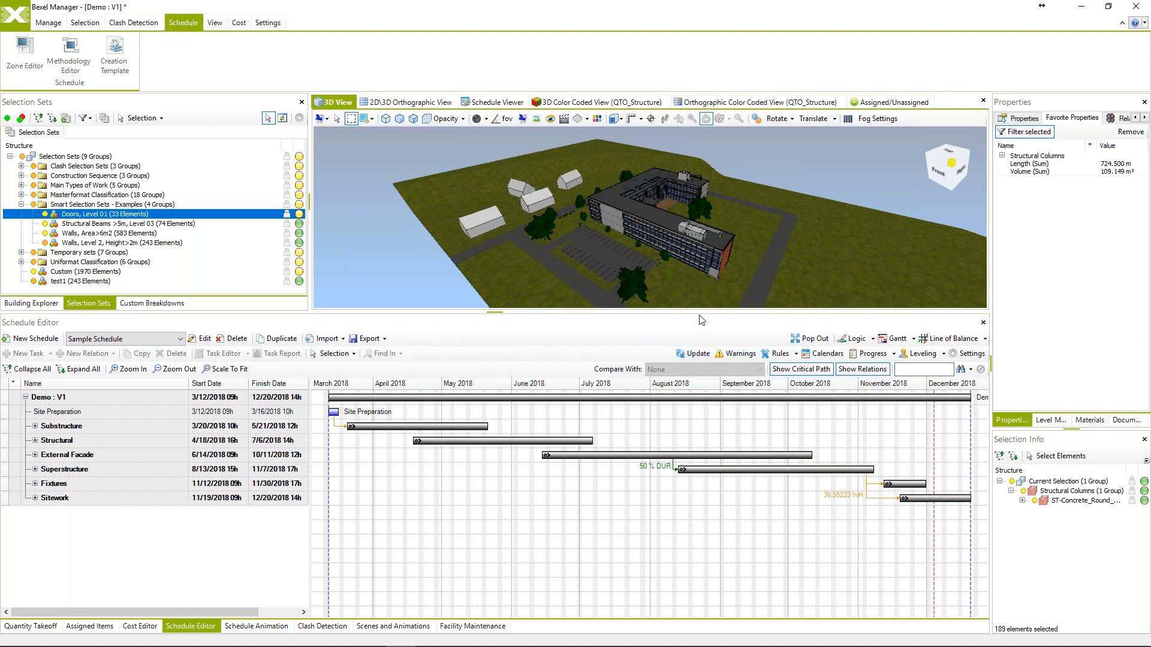
pyautogui.moveTo(700, 312); pyautogui.dragTo(700, 337)
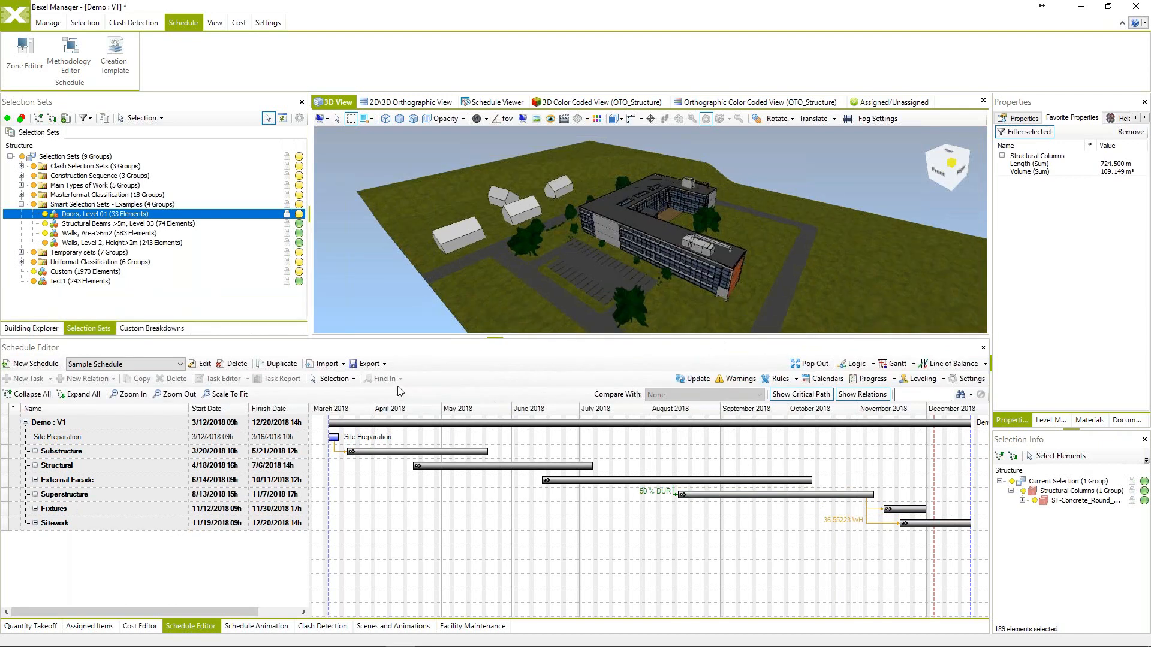
pyautogui.click(340, 365)
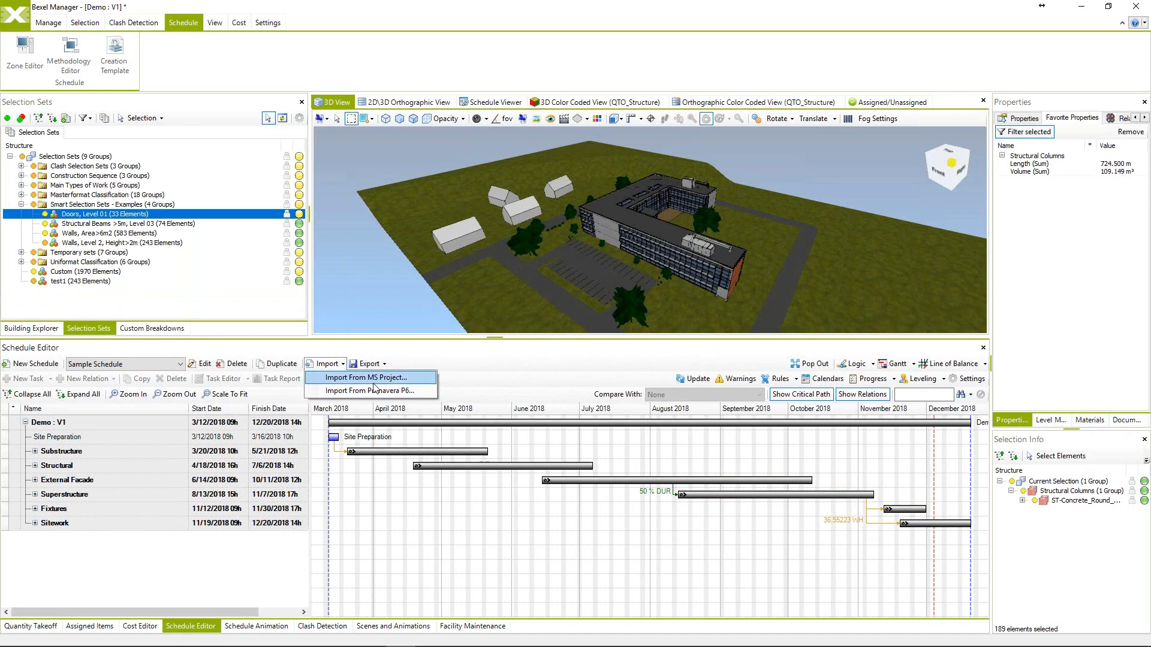
pyautogui.click(467, 374)
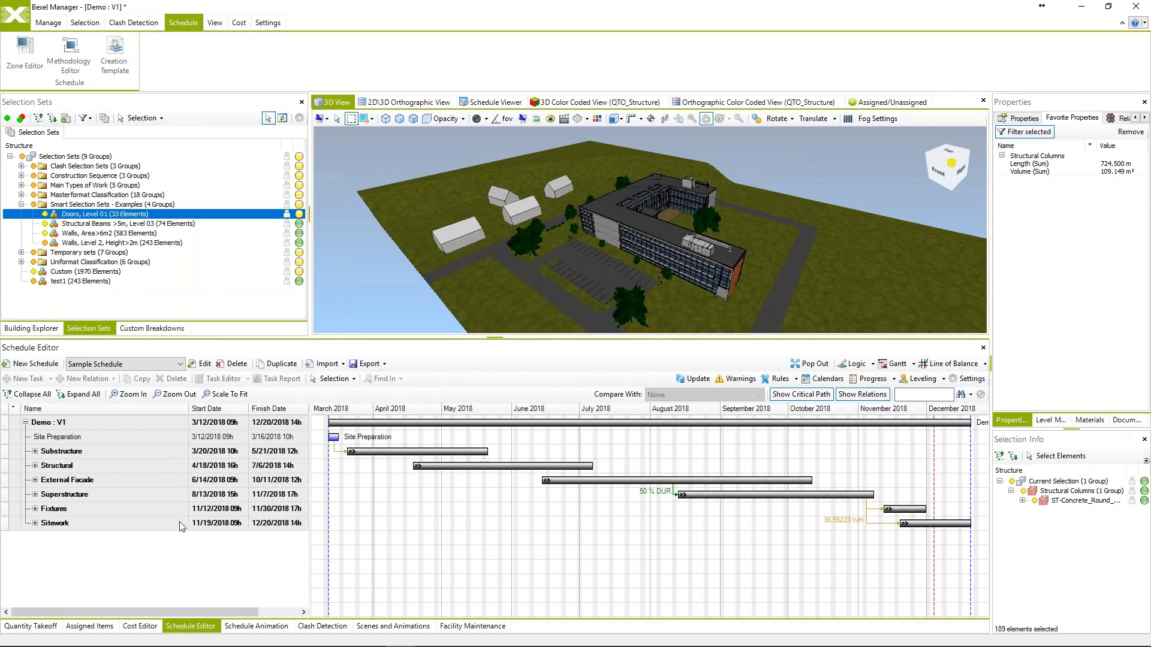
# Expand the Structural group in Sample Schedule to examine its phases, and collapse it again.
pyautogui.click(35, 466)
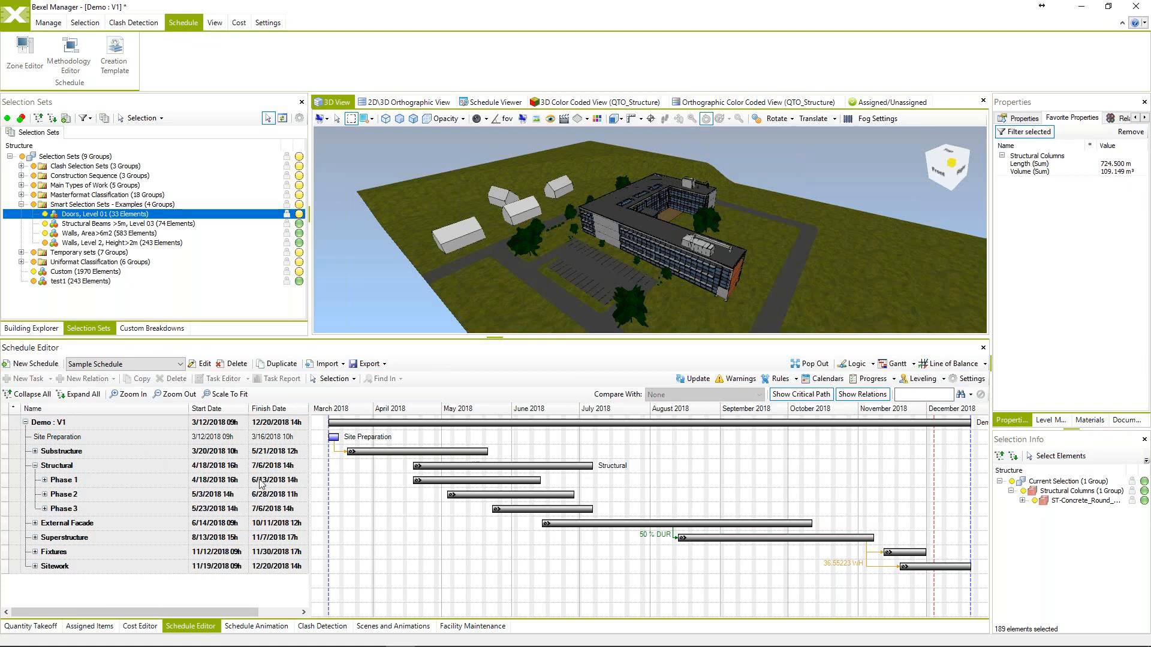
pyautogui.moveTo(624, 275); pyautogui.dragTo(649, 232, button='middle')
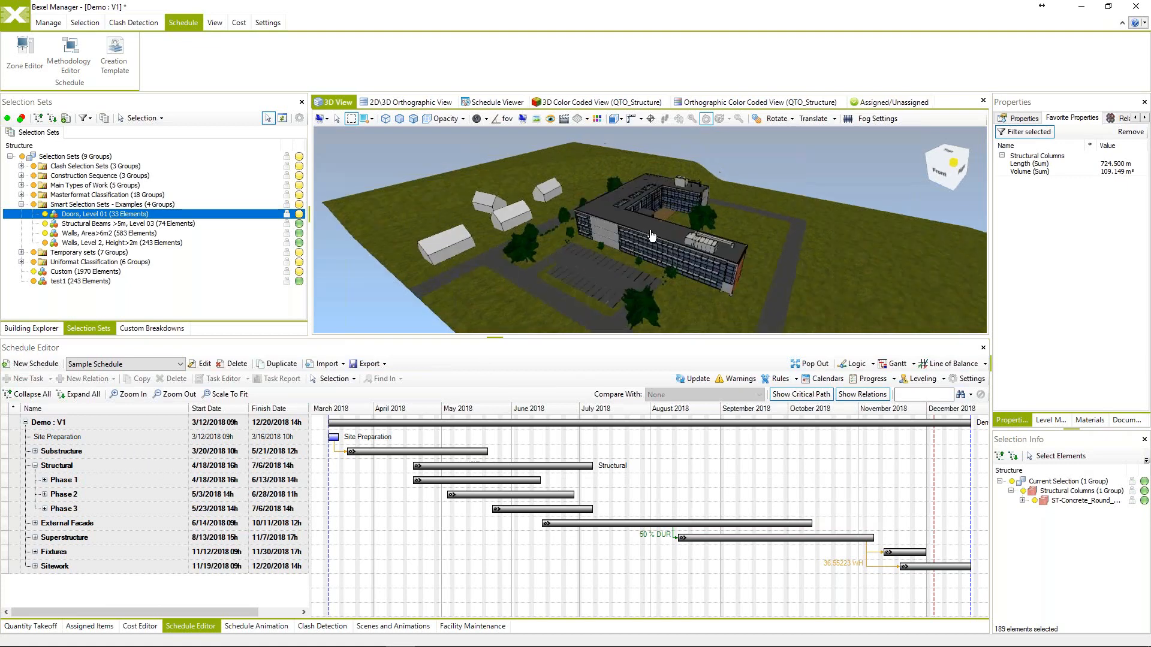
pyautogui.click(36, 466)
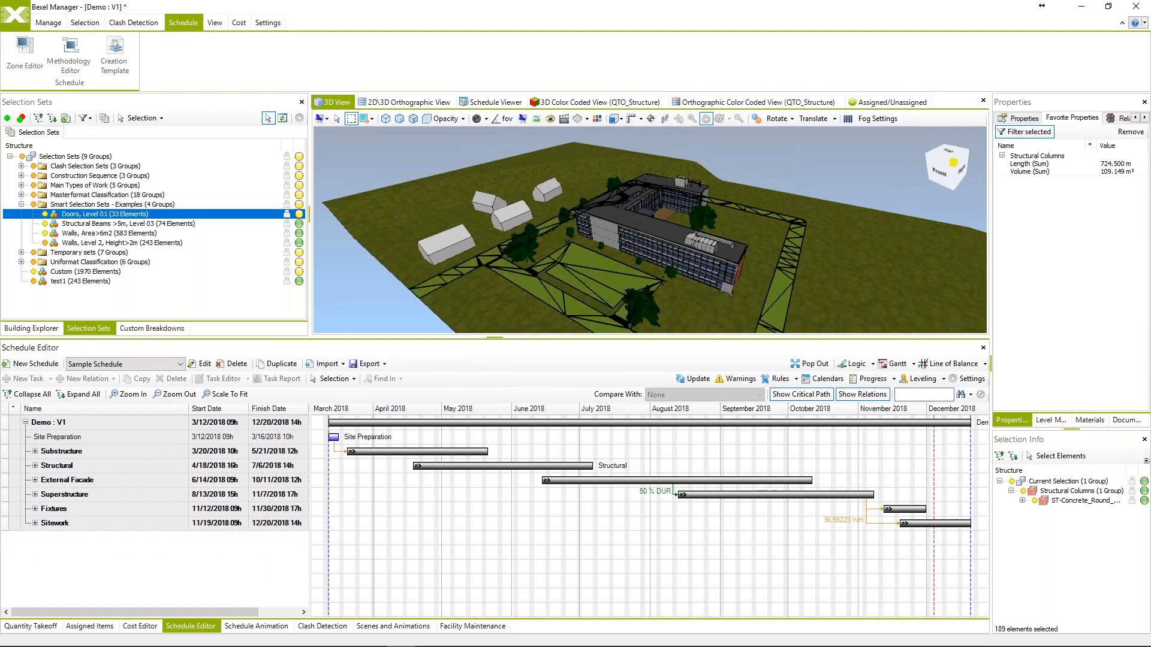
# Create a schedule named "New schedule" with the cost version auto-assigned on 10/23/2018 12:18:03 AM.
pyautogui.moveTo(611, 234)
pyautogui.mouseDown(button='middle')
pyautogui.moveTo(563, 240)
pyautogui.moveTo(550, 288)
pyautogui.moveTo(574, 258)
pyautogui.moveTo(622, 244)
pyautogui.moveTo(583, 336)
pyautogui.mouseUp(button='middle')
pyautogui.moveTo(583, 335); pyautogui.dragTo(585, 389)
pyautogui.moveTo(598, 304)
pyautogui.mouseDown(button='middle')
pyautogui.moveTo(618, 297)
pyautogui.moveTo(595, 302)
pyautogui.mouseUp(button='middle')
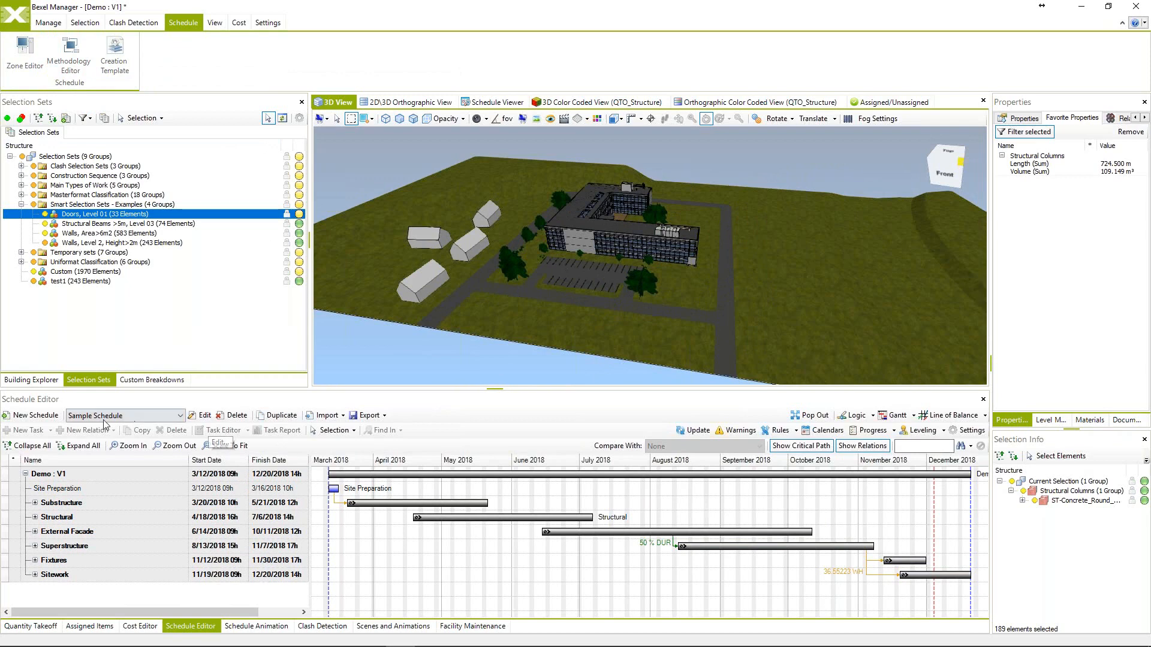
pyautogui.click(35, 415)
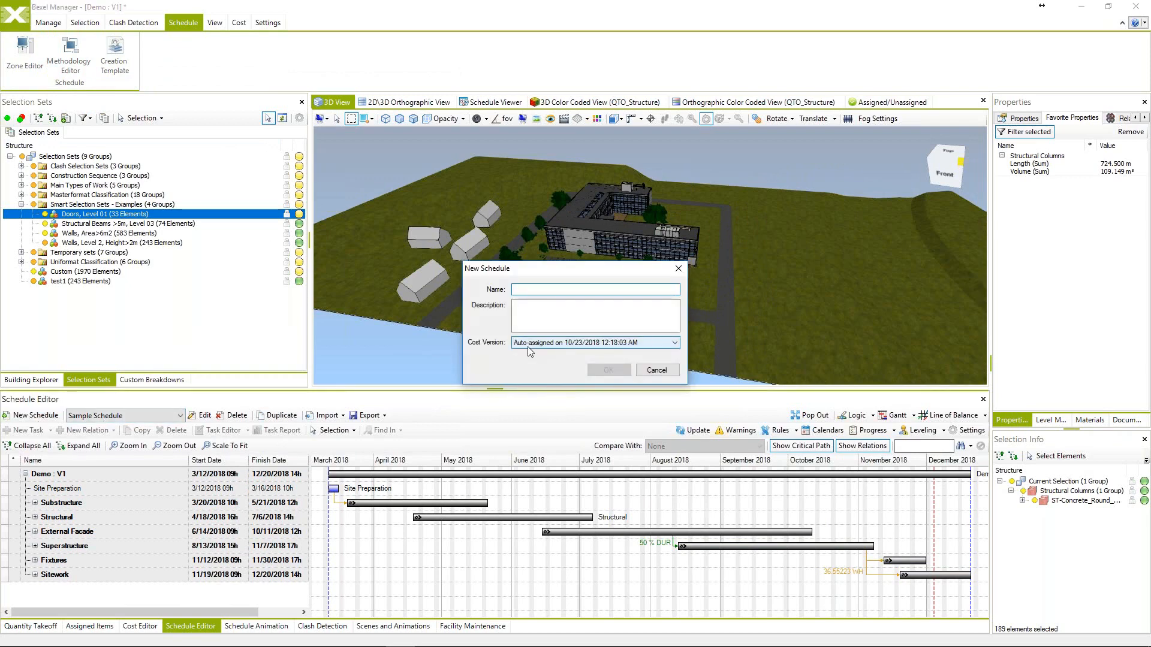
pyautogui.write('New sche')
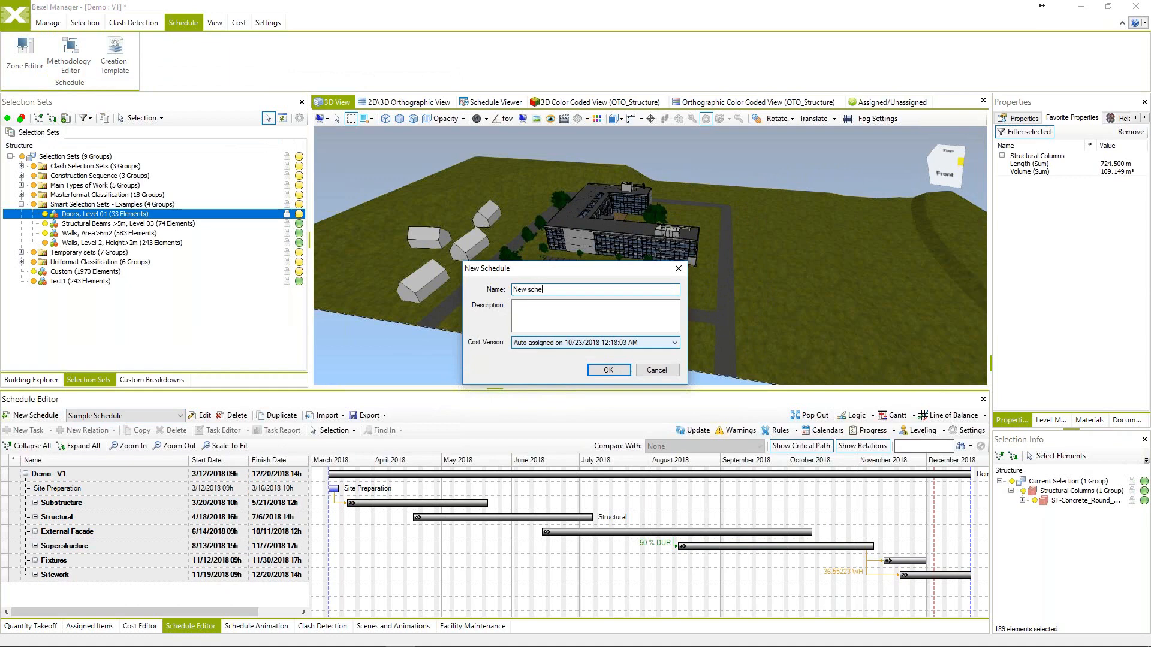
pyautogui.write('dule')
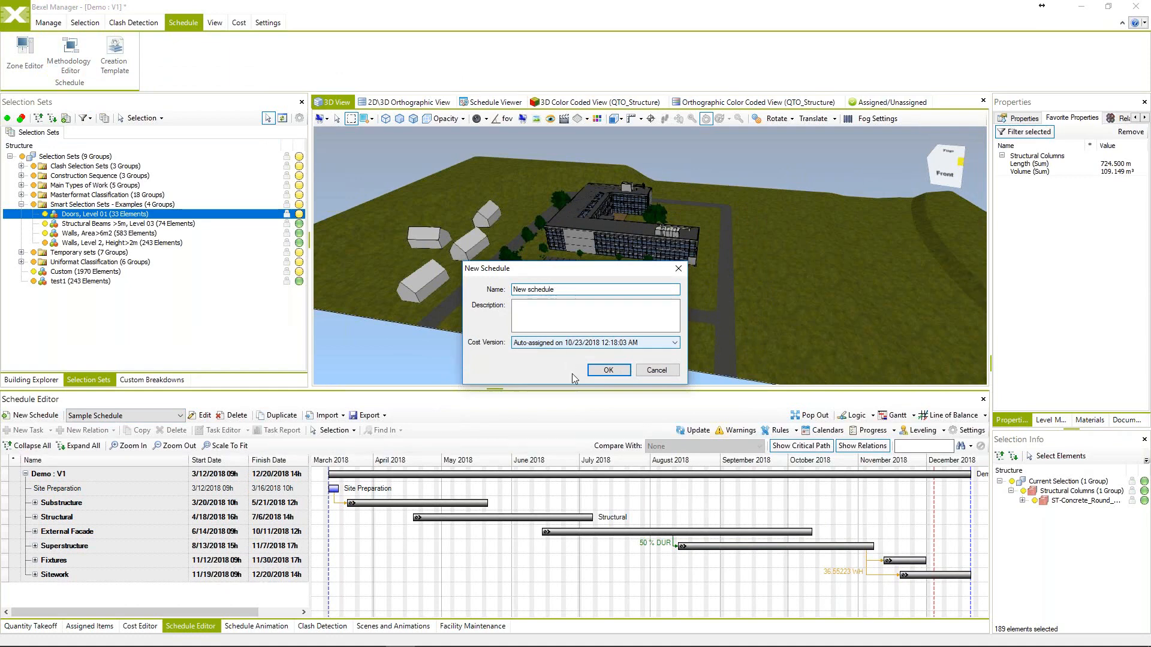
pyautogui.click(608, 372)
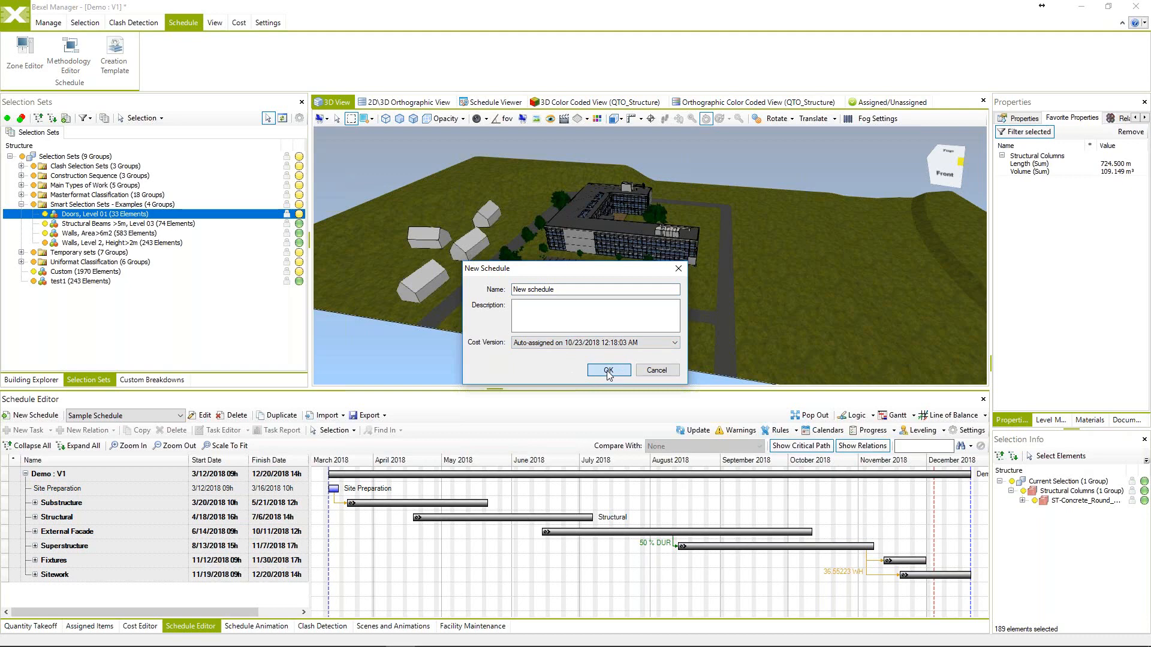
pyautogui.click(608, 370)
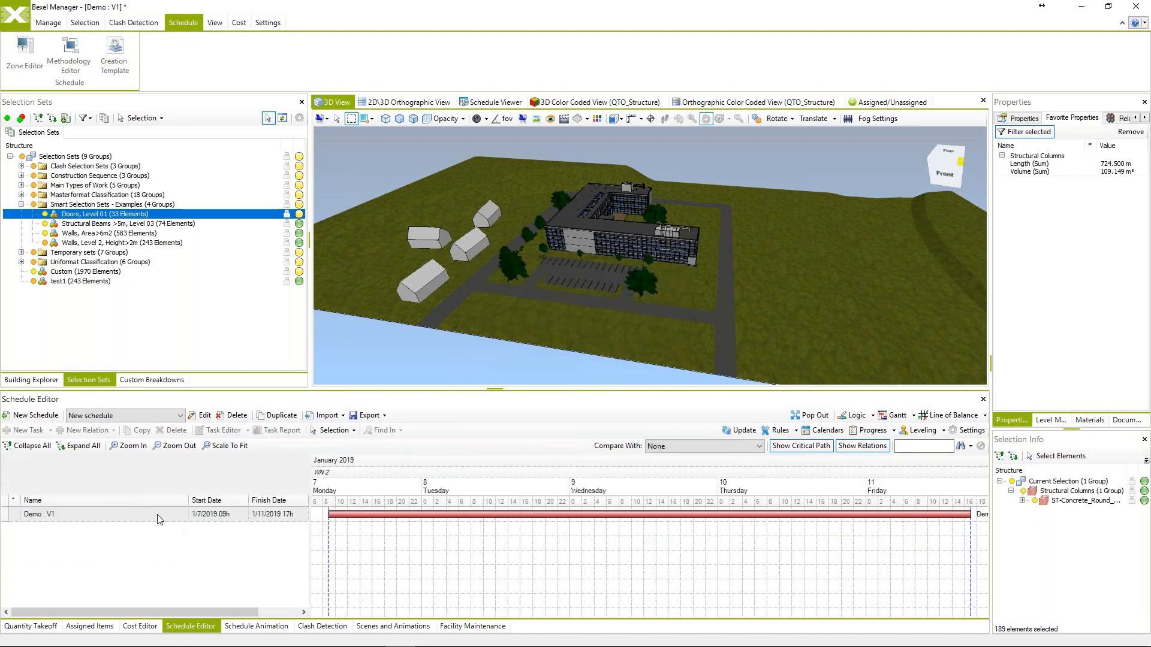
# Generate the tasks under Demo : V1 with the Creation Wizard, loading the creation rules from Template 1.
pyautogui.click(201, 515)
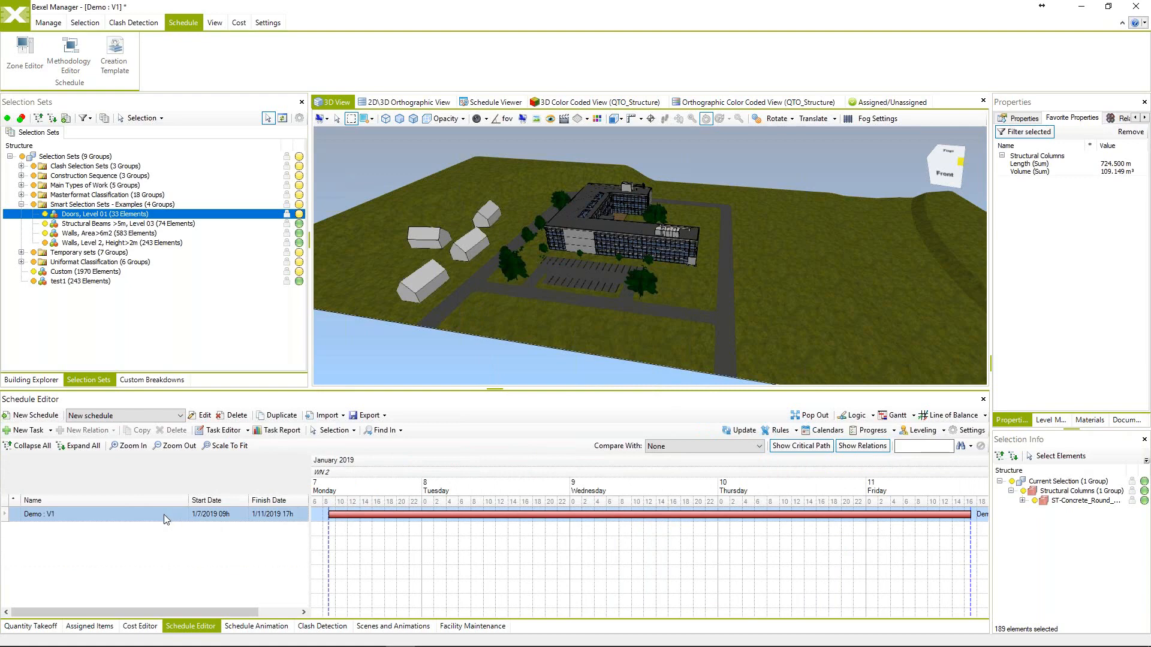
pyautogui.rightClick(164, 514)
pyautogui.moveTo(200, 523)
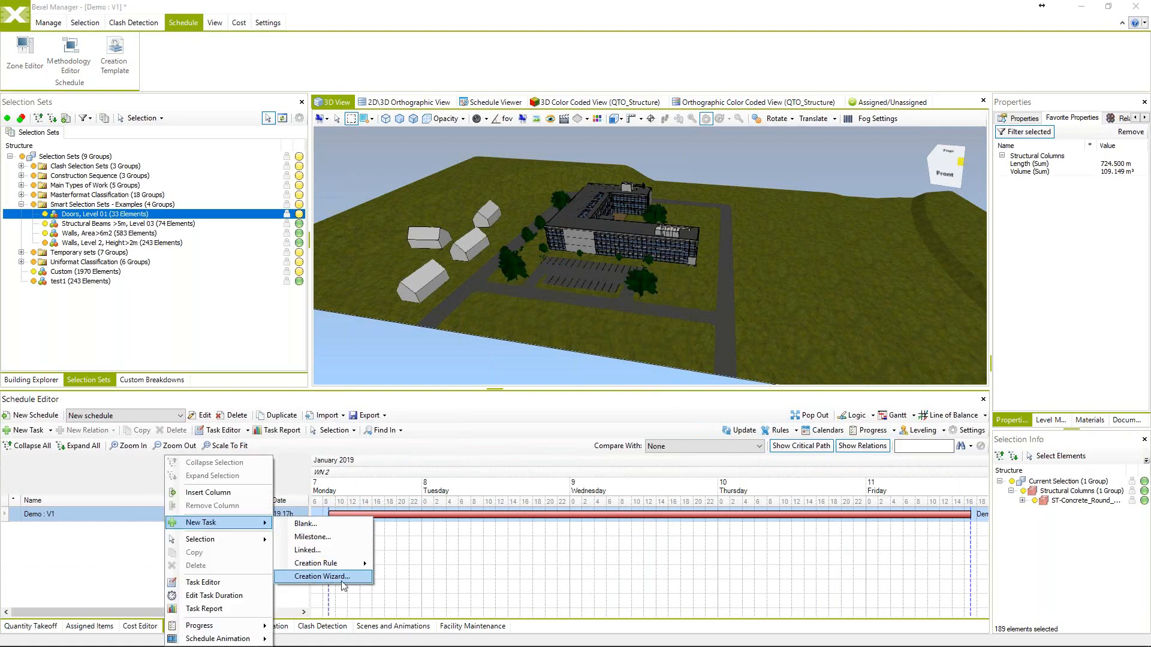
pyautogui.click(322, 576)
pyautogui.click(543, 217)
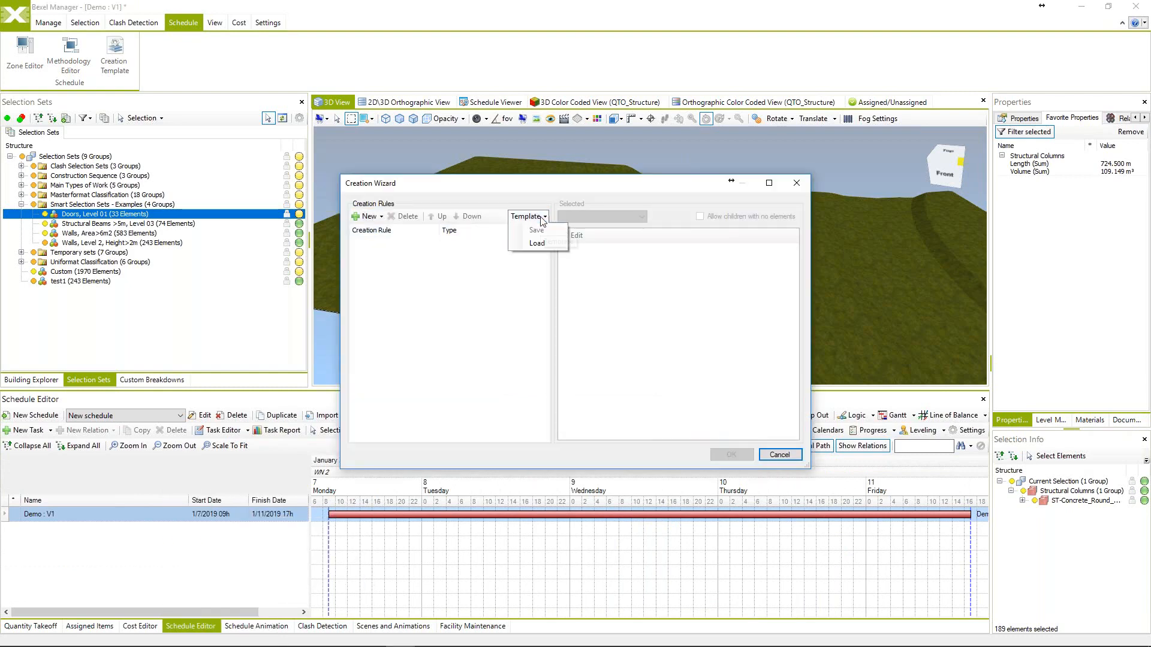
pyautogui.click(536, 243)
pyautogui.click(462, 264)
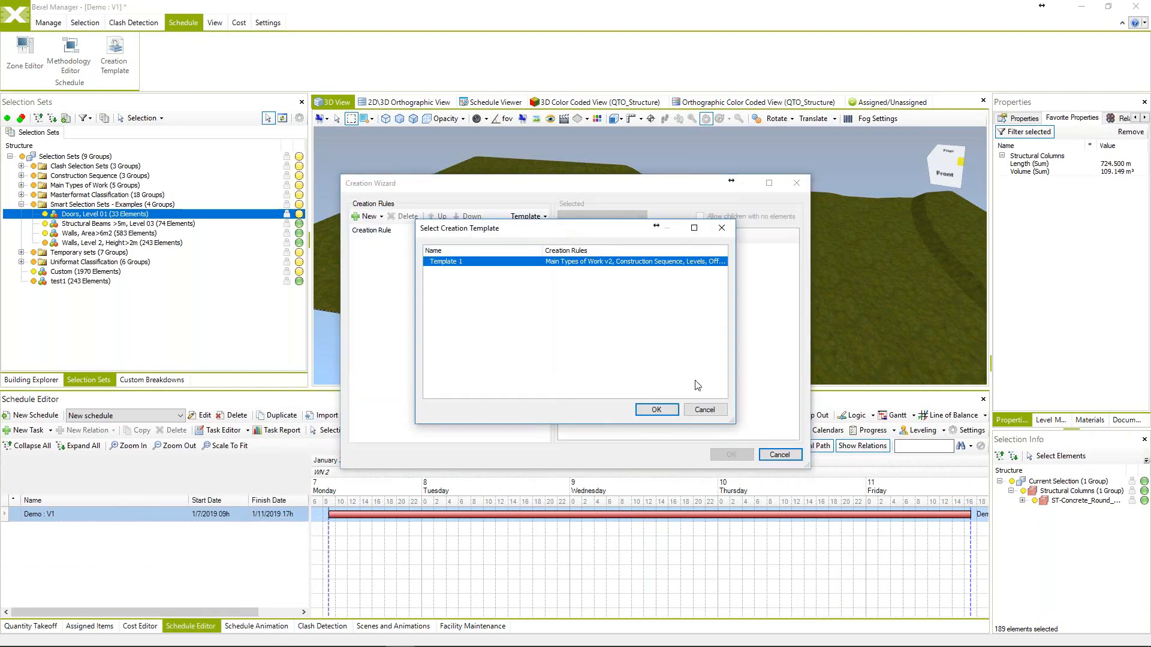
pyautogui.click(657, 409)
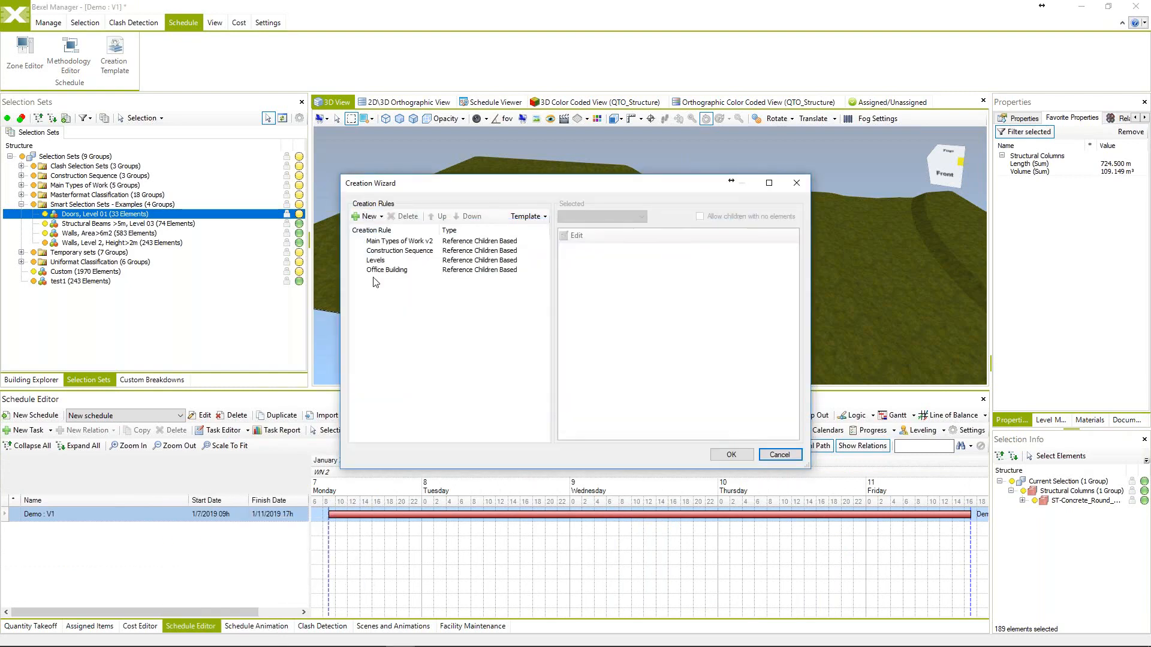
pyautogui.click(735, 458)
# Enlarge the Schedule Editor and expand Site Preparation and Substructure Phases 1 and 2 to examine their levels and tasks.
pyautogui.moveTo(434, 388); pyautogui.dragTo(434, 271)
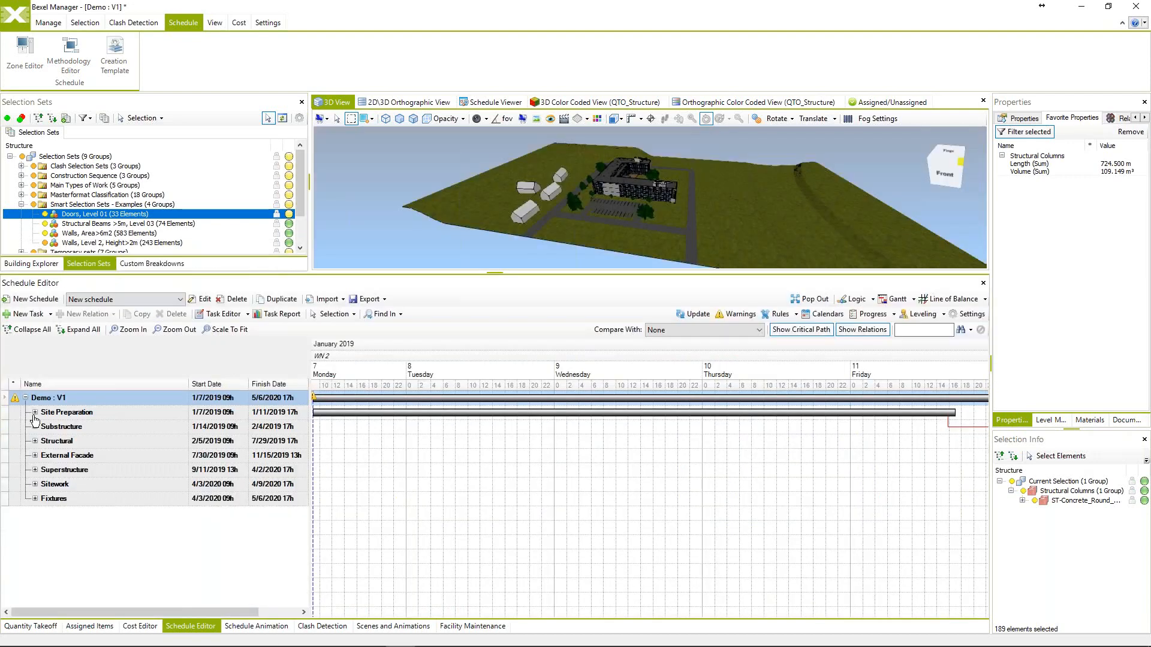
pyautogui.click(35, 412)
pyautogui.click(45, 426)
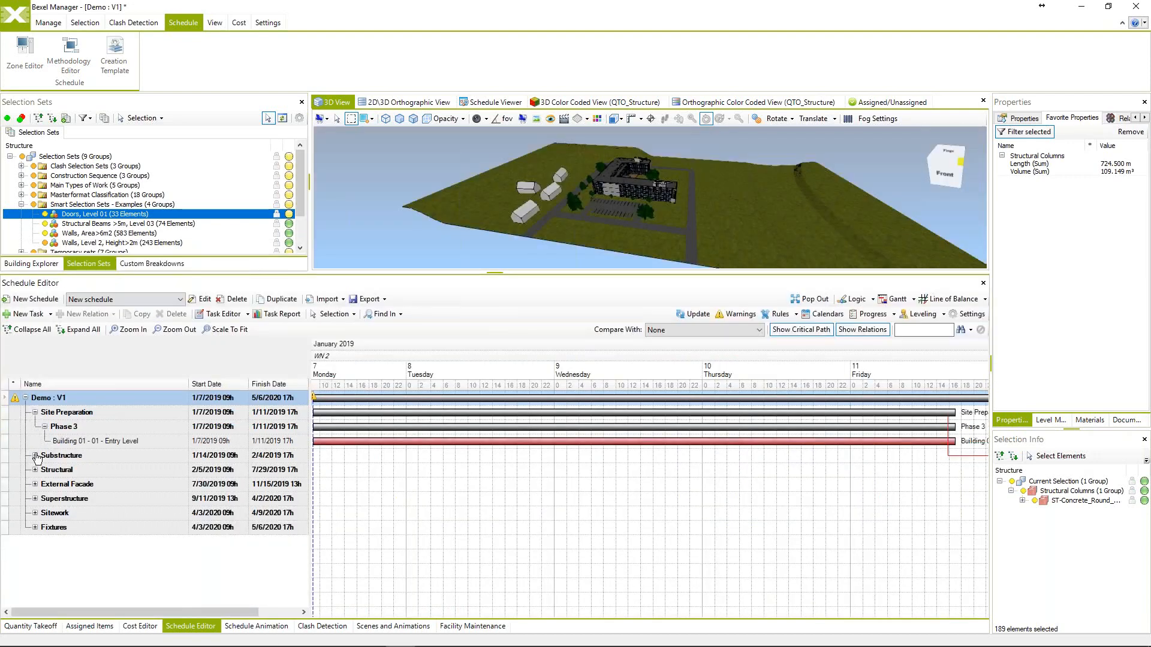
pyautogui.click(35, 455)
pyautogui.click(44, 470)
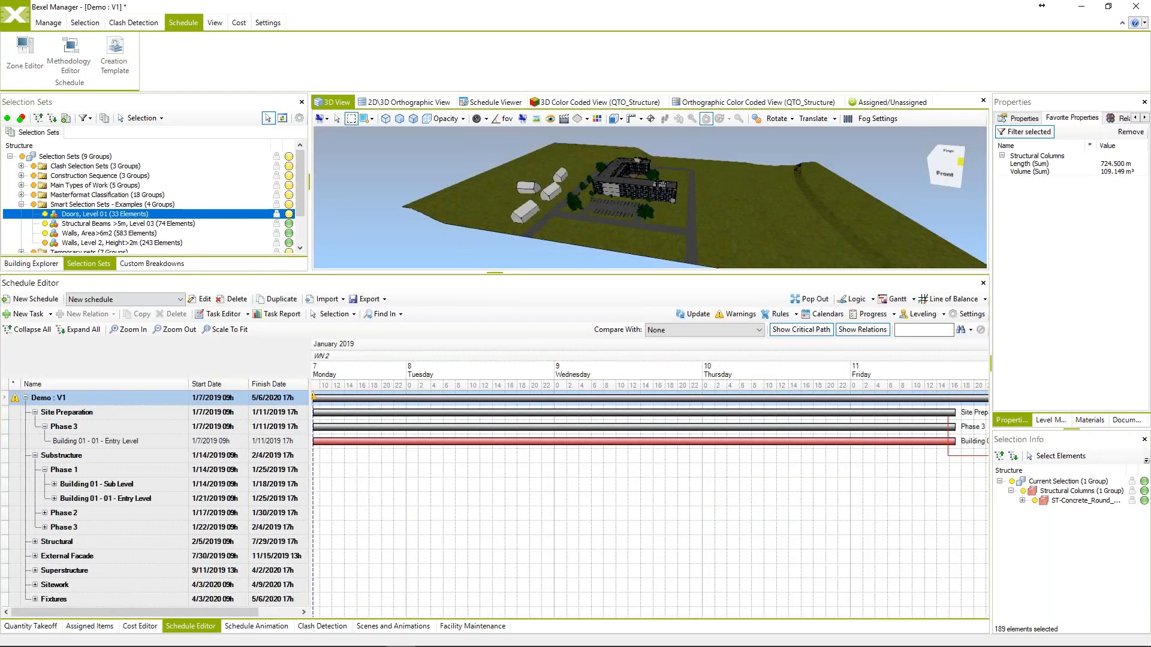
pyautogui.click(54, 484)
pyautogui.click(54, 513)
pyautogui.scroll(-1, 60, 520)
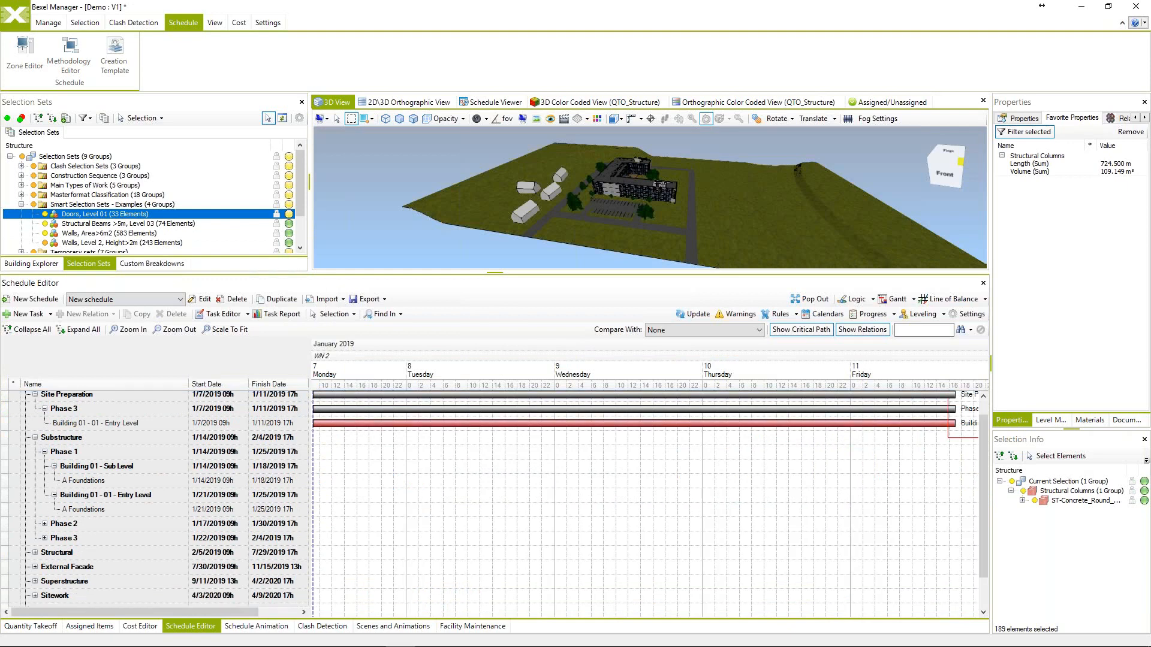
pyautogui.click(44, 524)
pyautogui.click(54, 552)
pyautogui.click(54, 538)
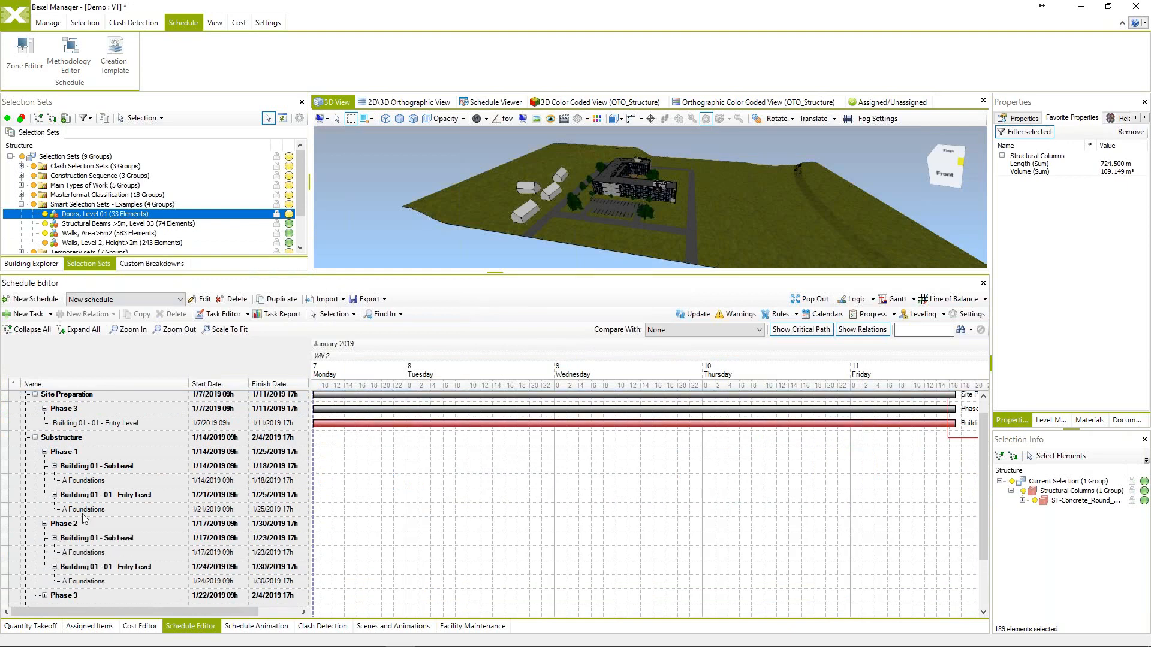
pyautogui.scroll(1, 160, 487)
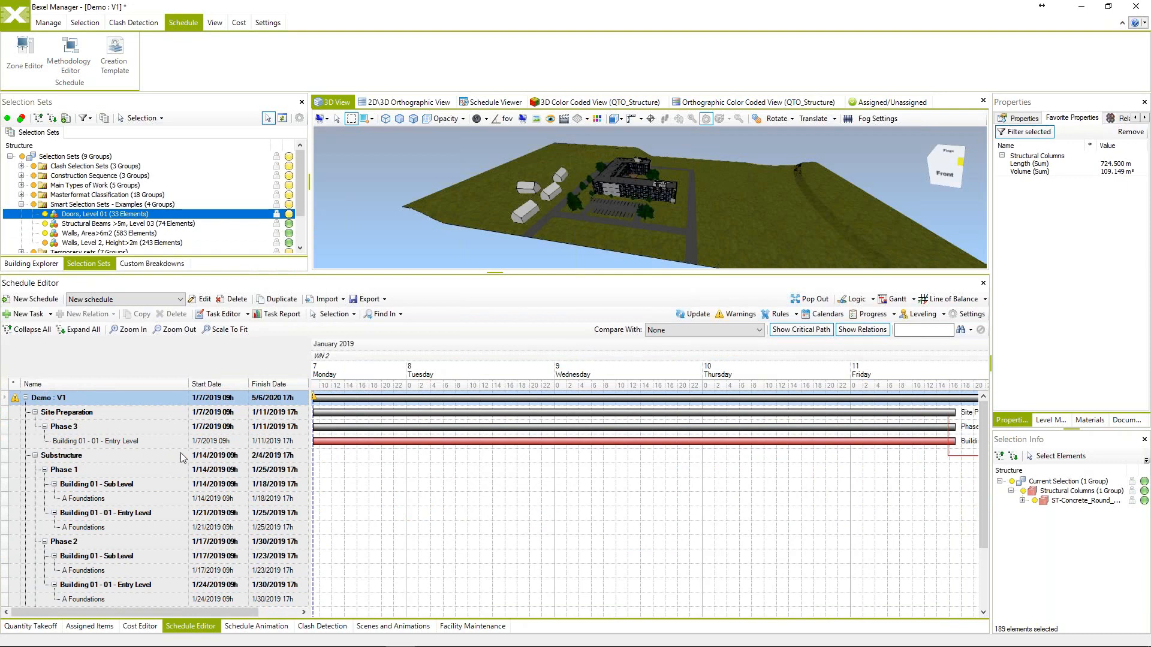
# Enlarge the 3D view area and check the cost version options in New schedule's edit settings, keeping the assigned version.
pyautogui.moveTo(559, 274); pyautogui.dragTo(559, 366)
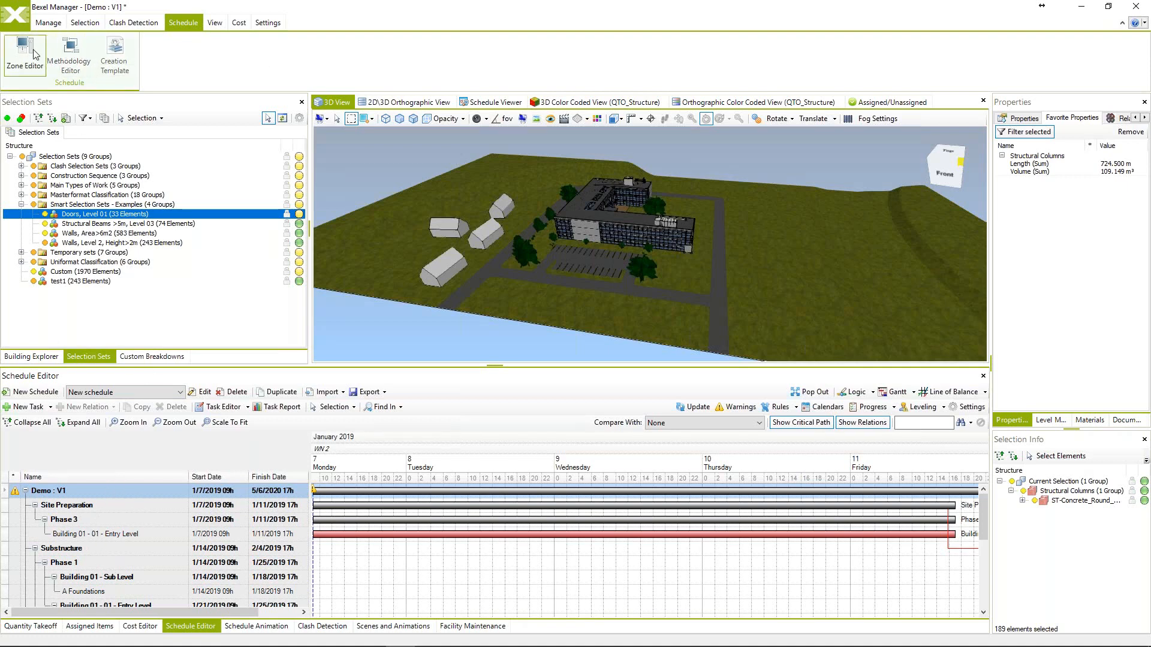
pyautogui.click(204, 392)
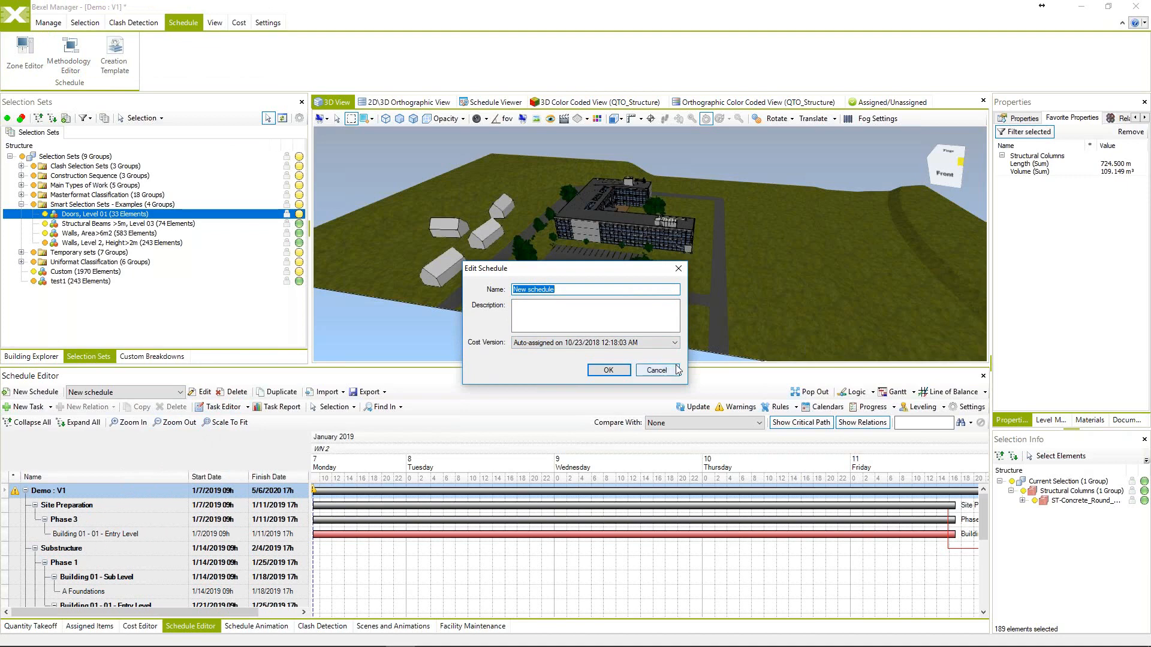
pyautogui.click(675, 343)
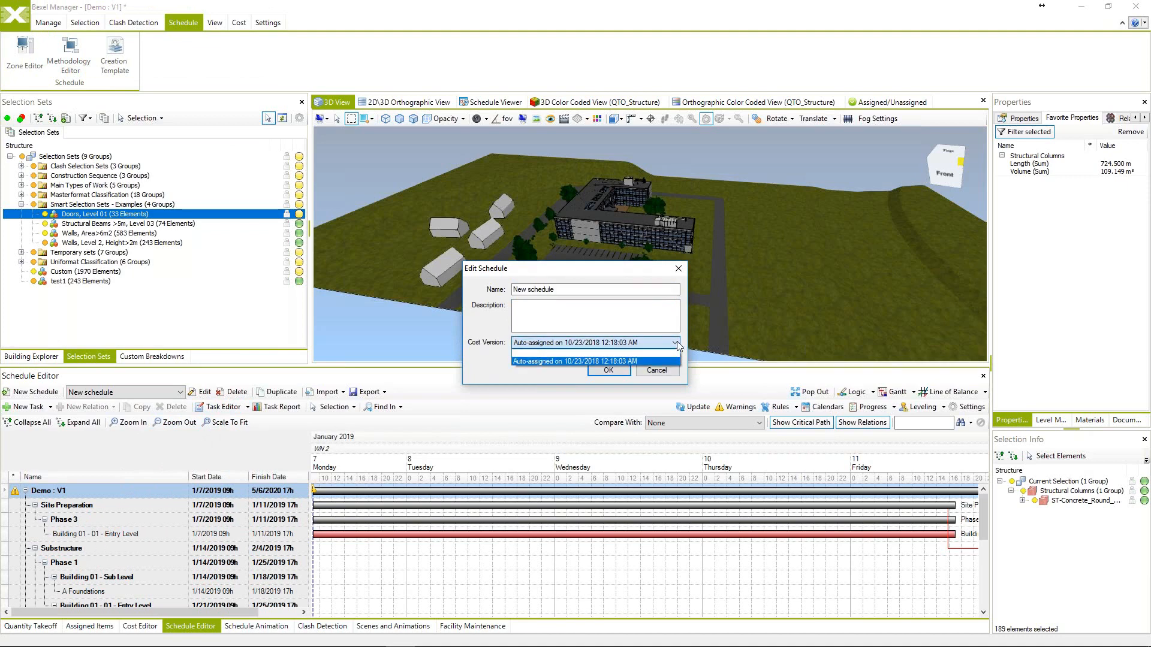
pyautogui.click(556, 370)
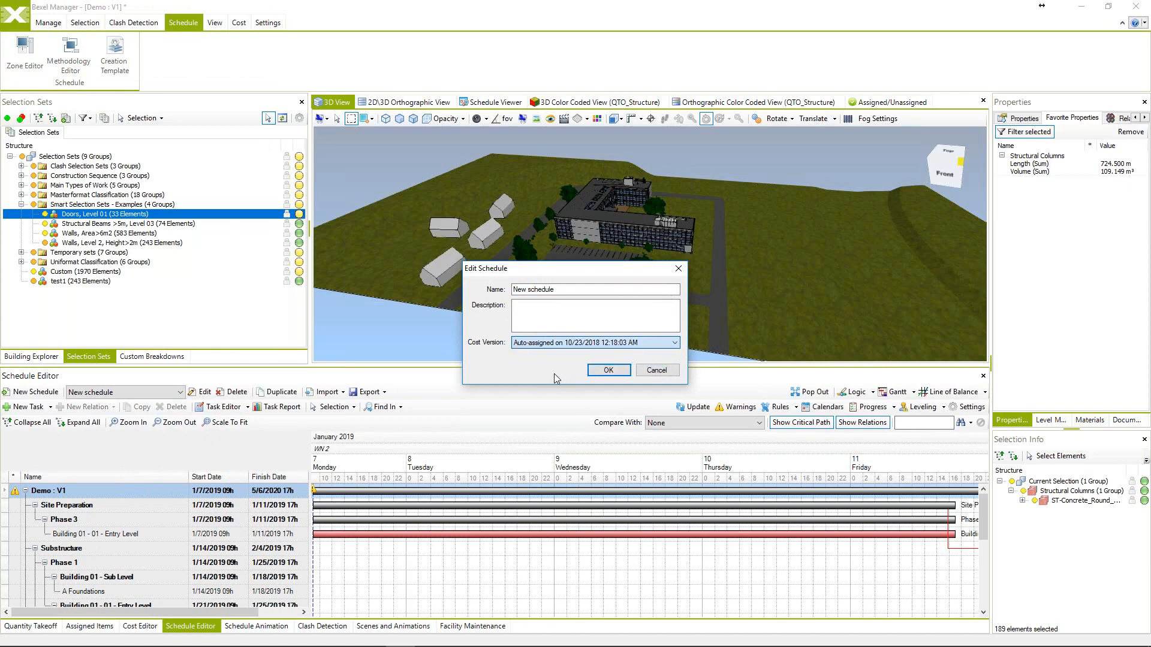
pyautogui.click(608, 371)
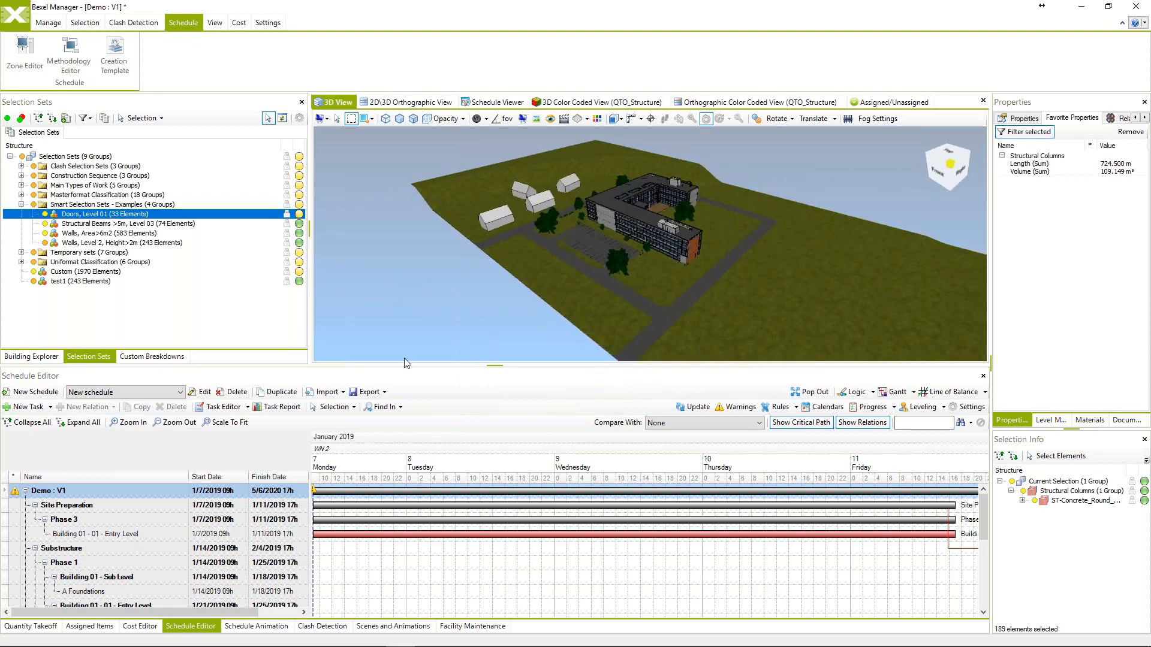
# Show the model in the Schedule Viewer and run the schedule update for New schedule.
pyautogui.click(495, 103)
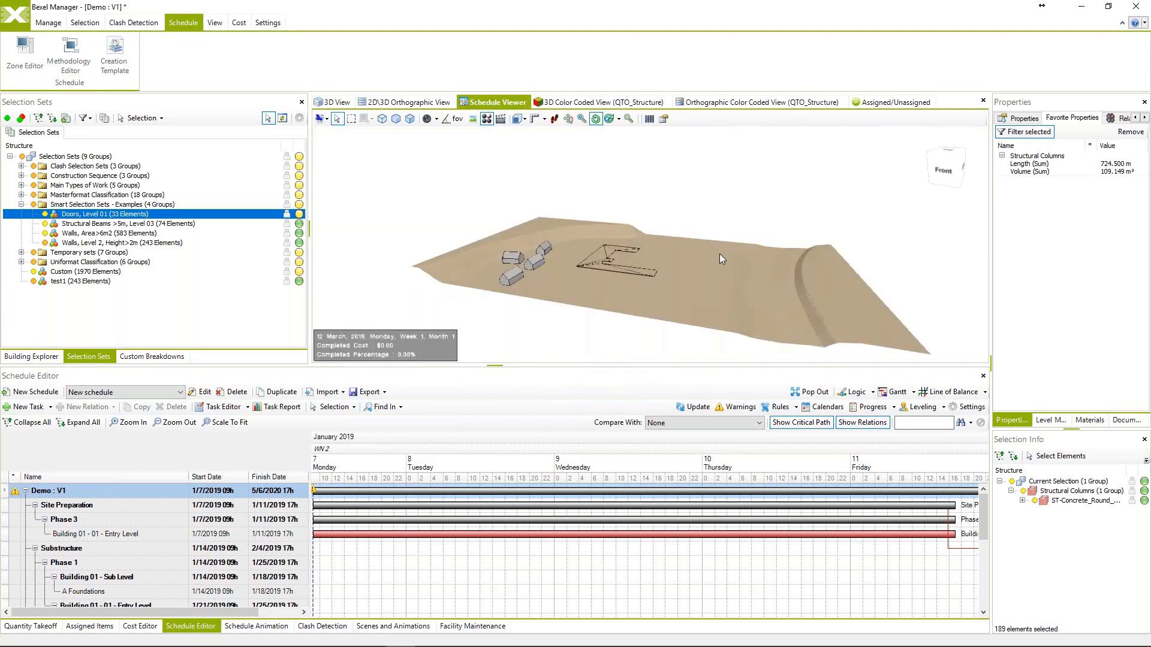
pyautogui.moveTo(625, 271)
pyautogui.mouseDown()
pyautogui.moveTo(694, 274)
pyautogui.moveTo(619, 288)
pyautogui.moveTo(630, 287)
pyautogui.mouseUp()
pyautogui.scroll(3, 619, 277)
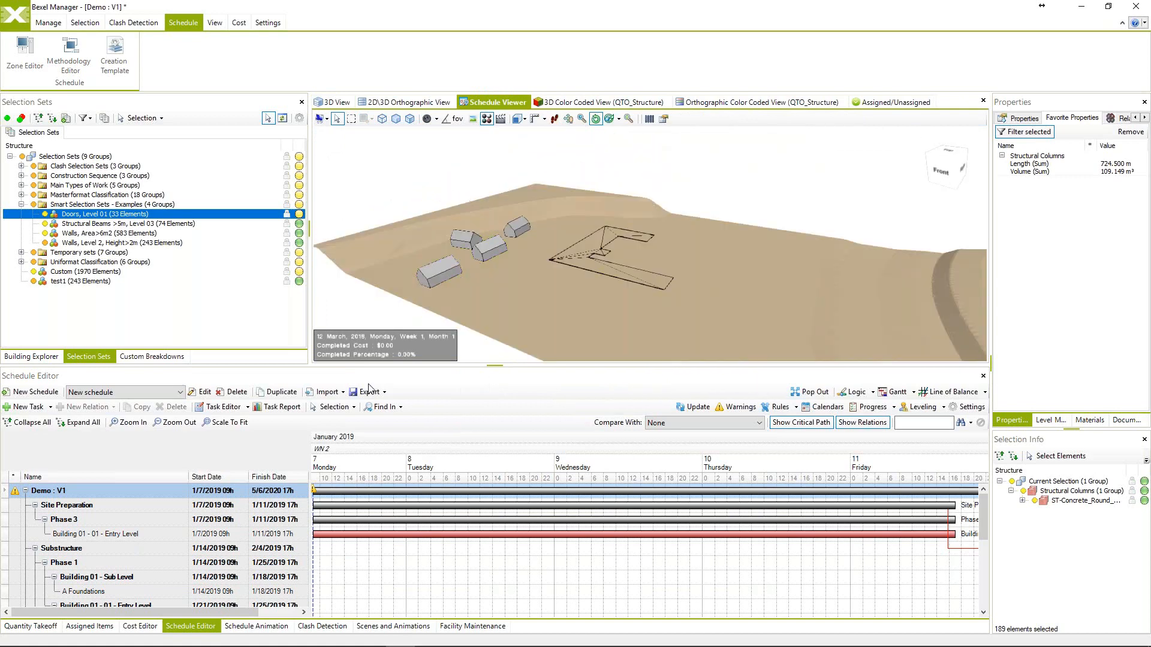
pyautogui.click(693, 409)
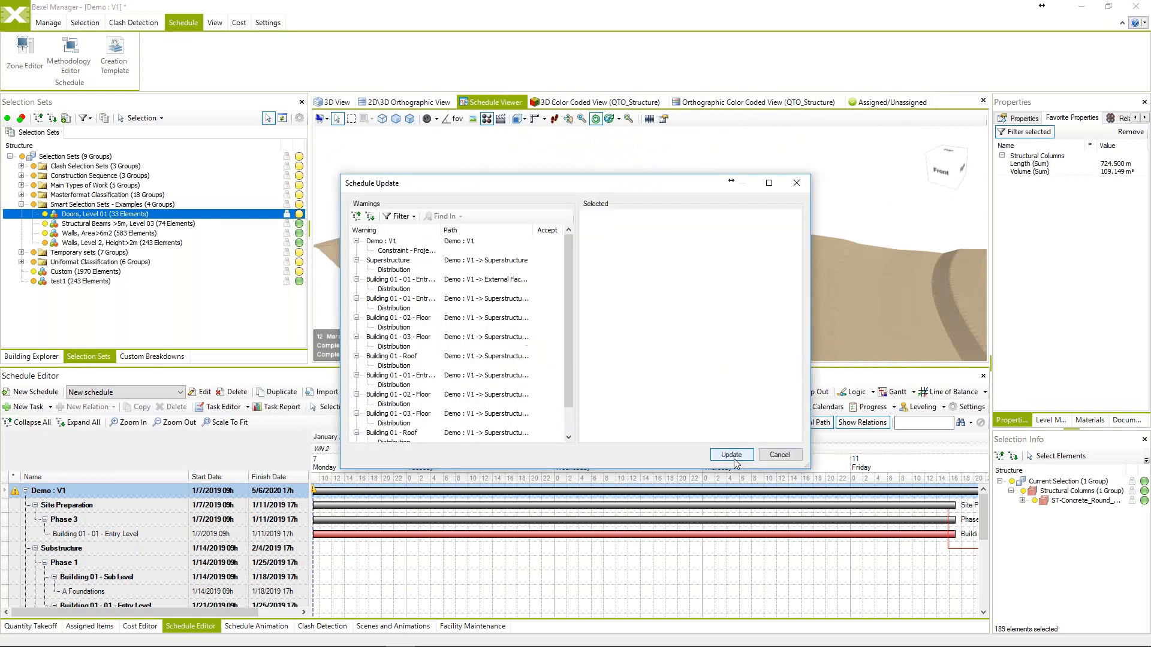
pyautogui.click(732, 456)
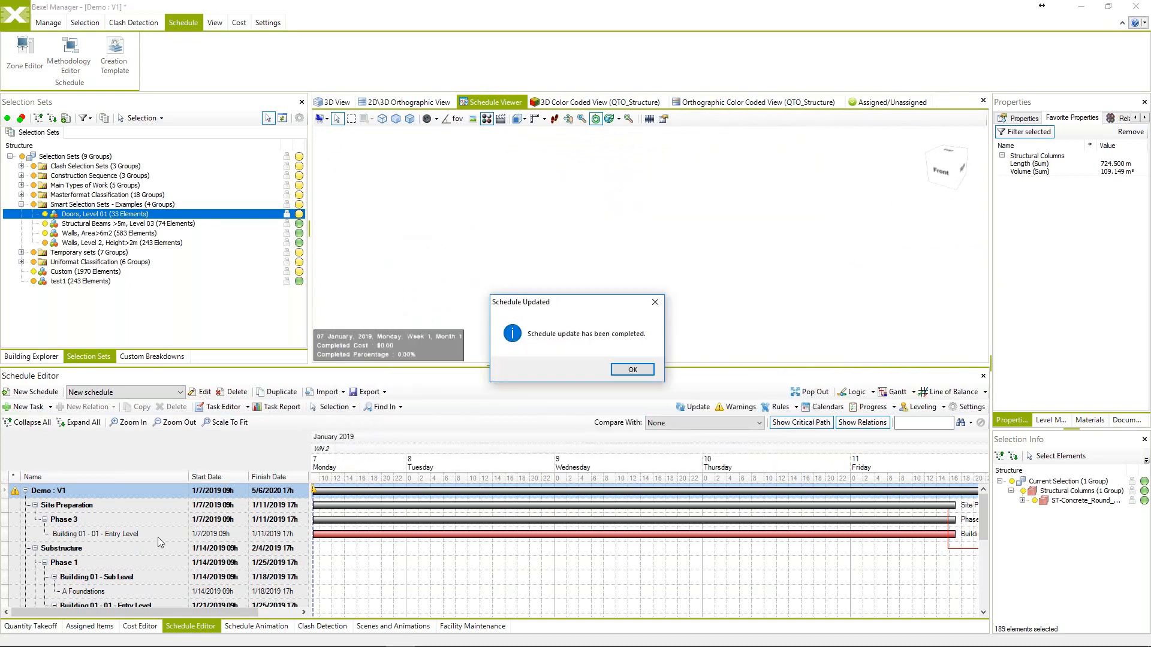
pyautogui.click(633, 370)
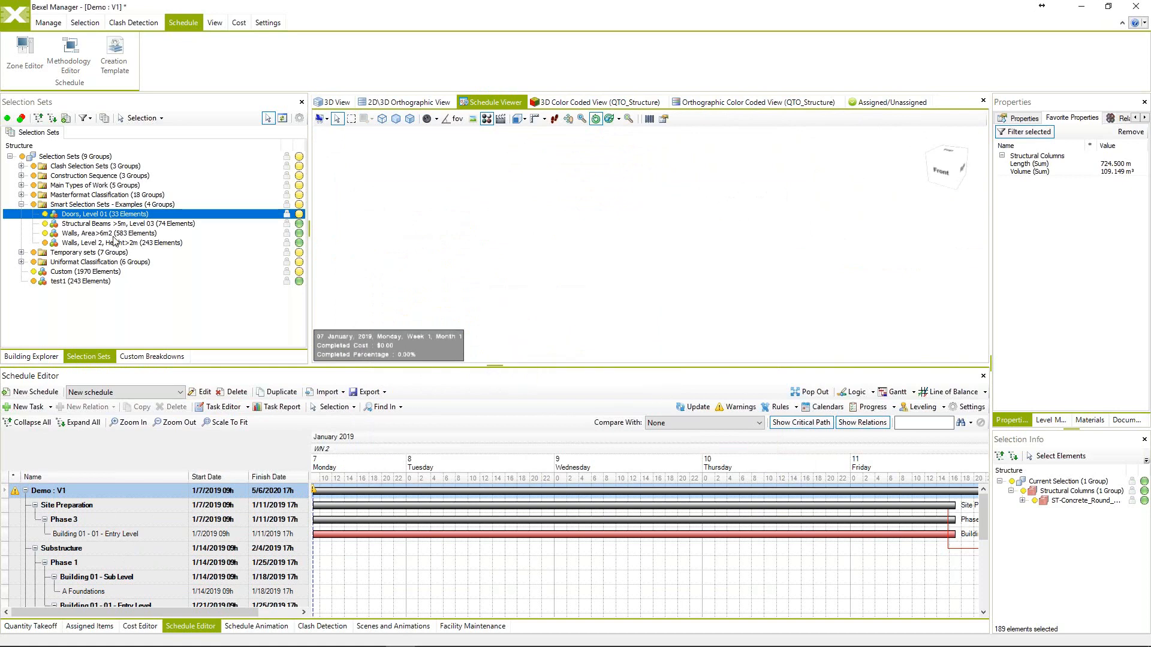
pyautogui.click(88, 253)
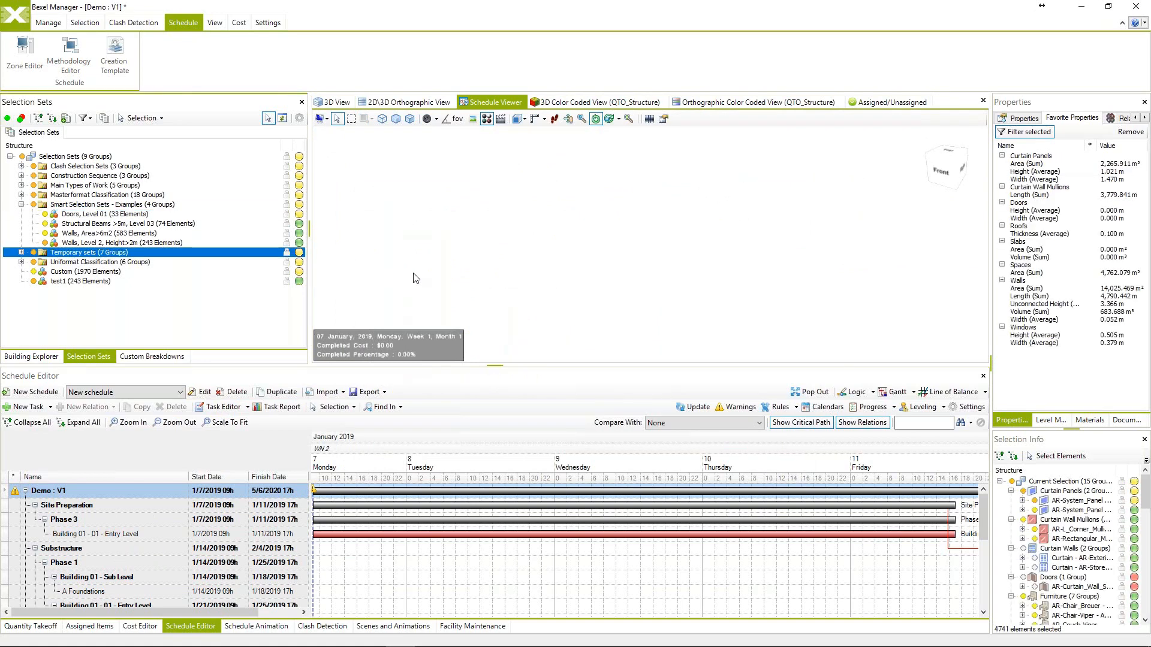
pyautogui.rightClick(415, 274)
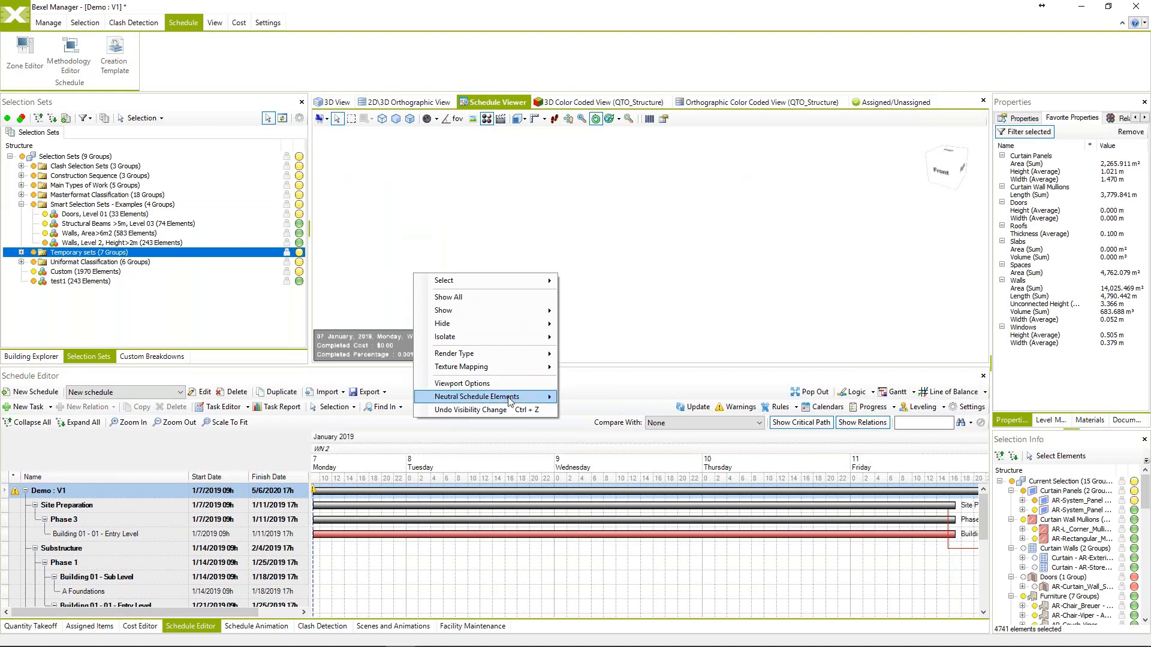
pyautogui.moveTo(514, 399)
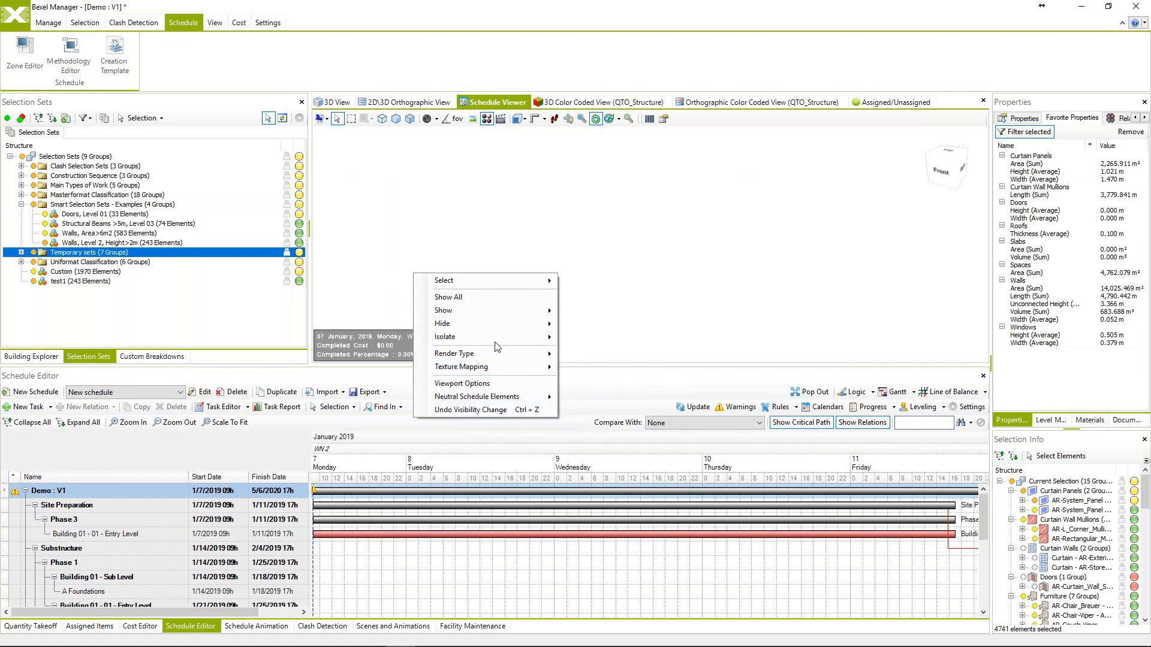
pyautogui.moveTo(507, 373)
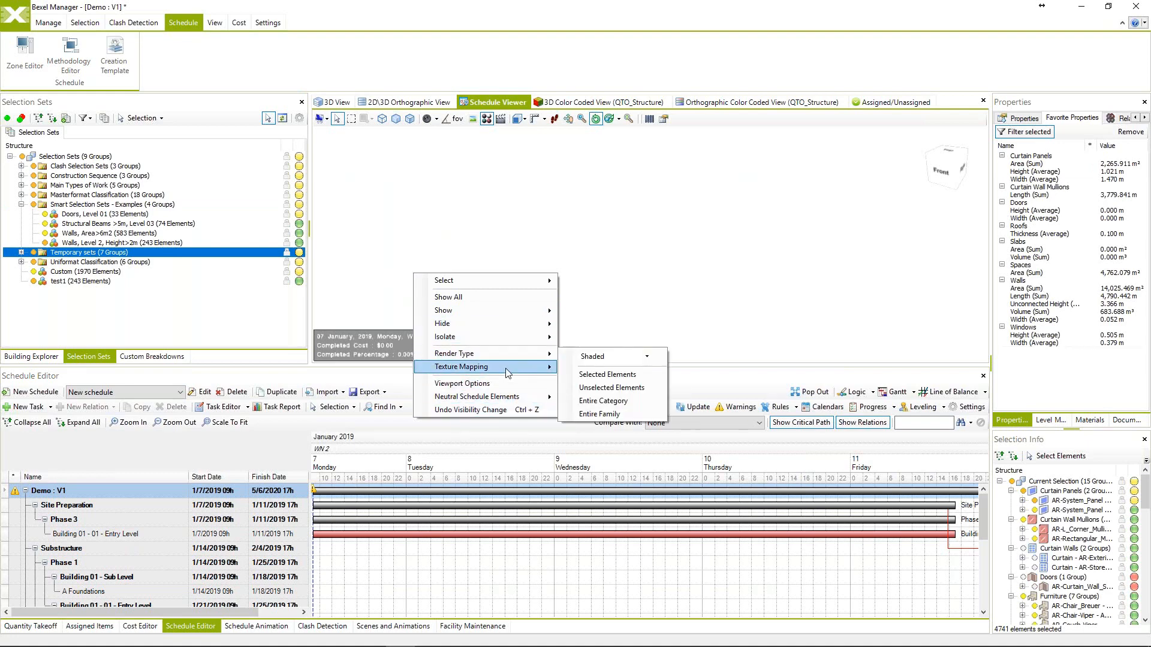
pyautogui.click(677, 70)
pyautogui.rightClick(465, 275)
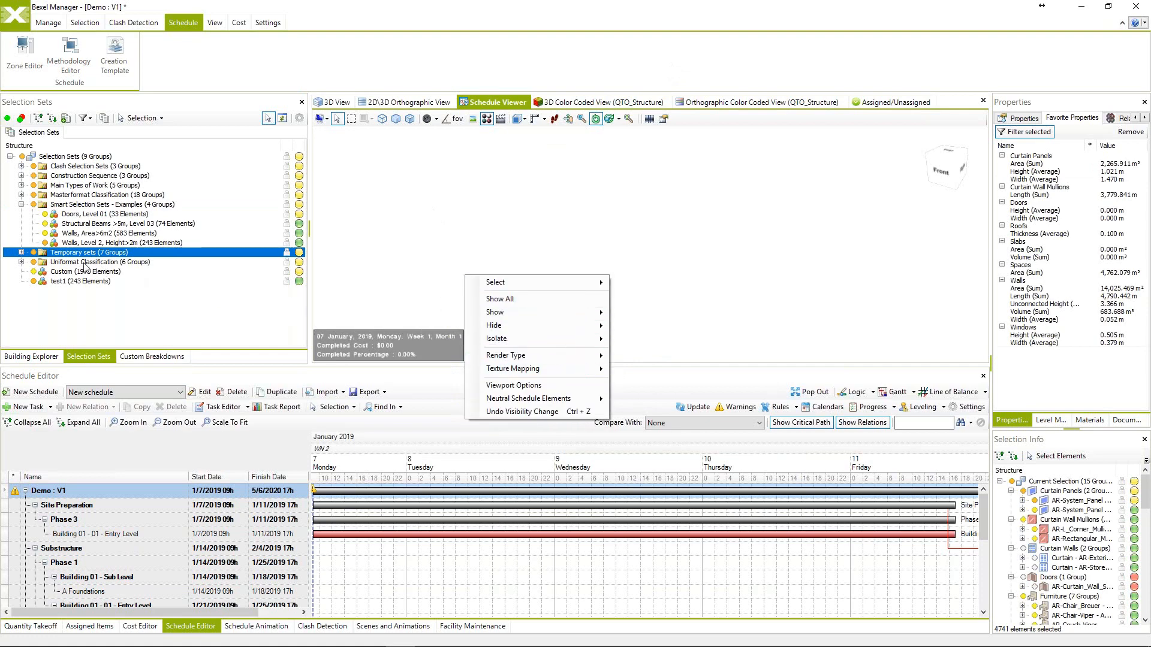
pyautogui.click(22, 255)
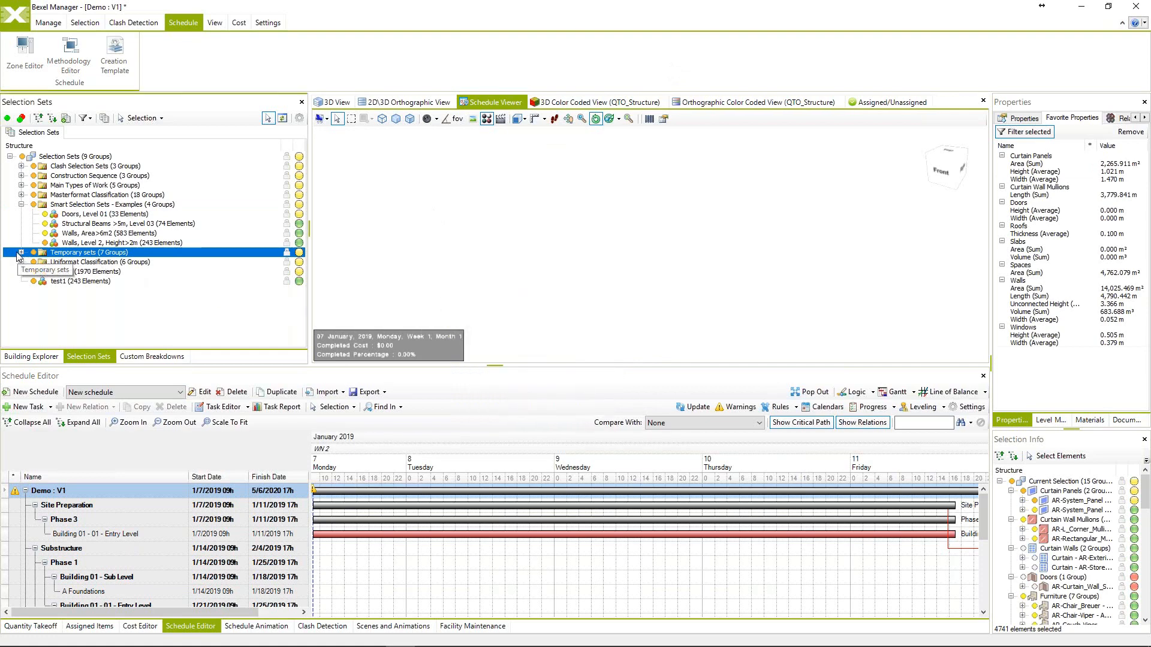
pyautogui.press('Escape')
# Expand the Temporary sets group in the selection sets and clear the current element selection.
pyautogui.click(21, 253)
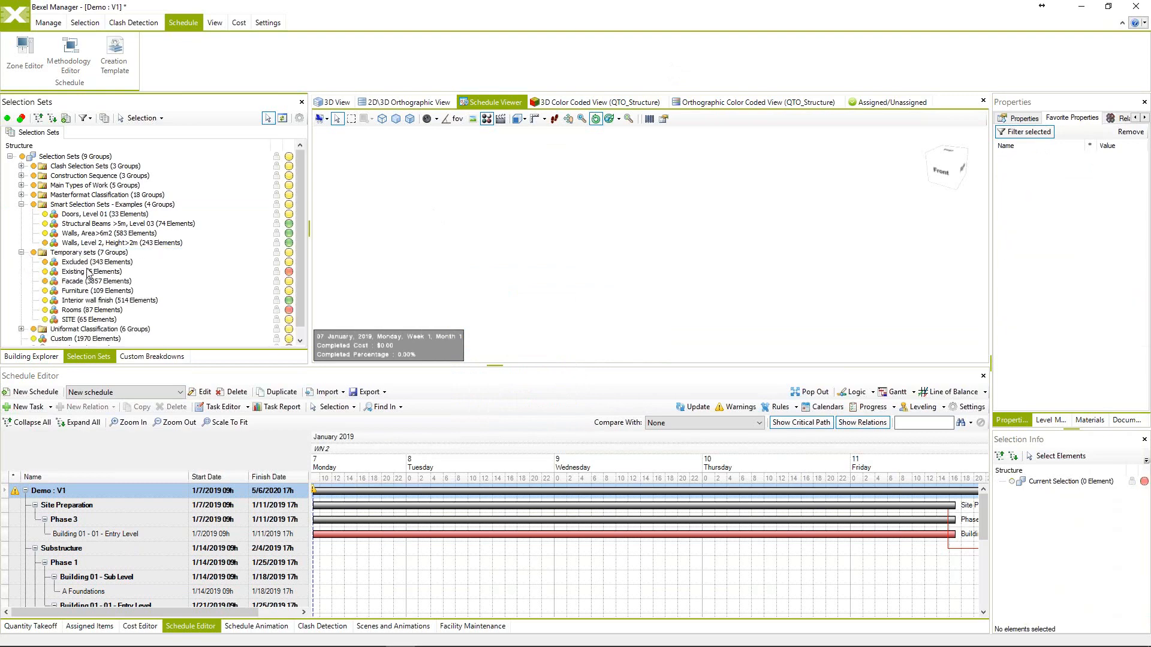
pyautogui.rightClick(590, 312)
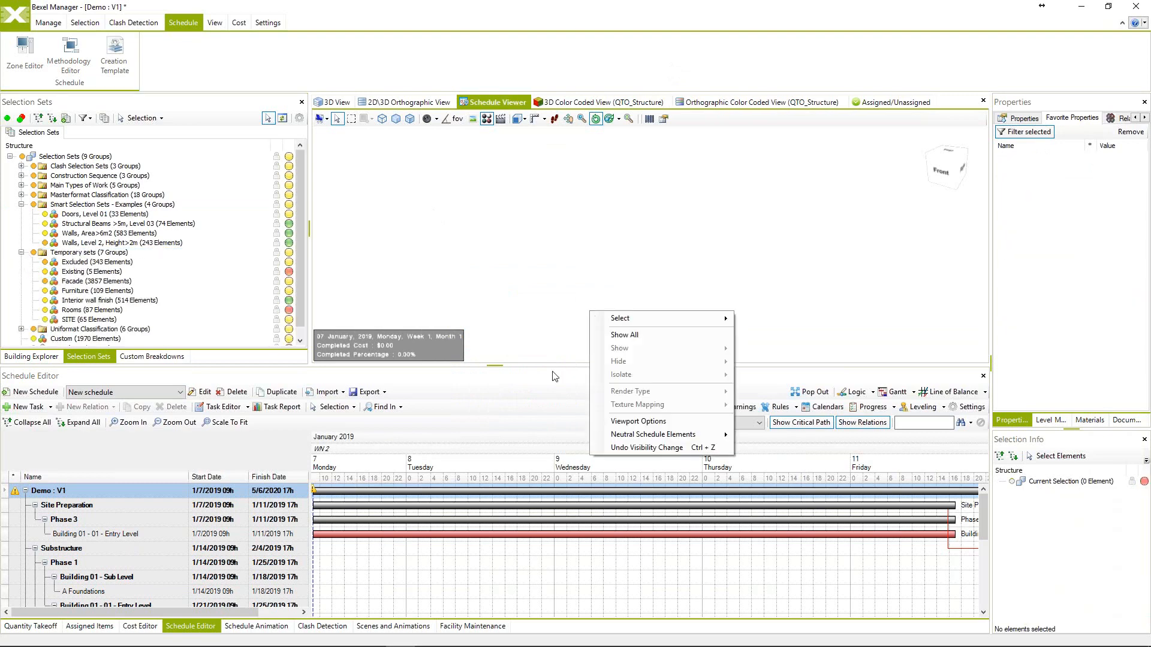
pyautogui.click(536, 327)
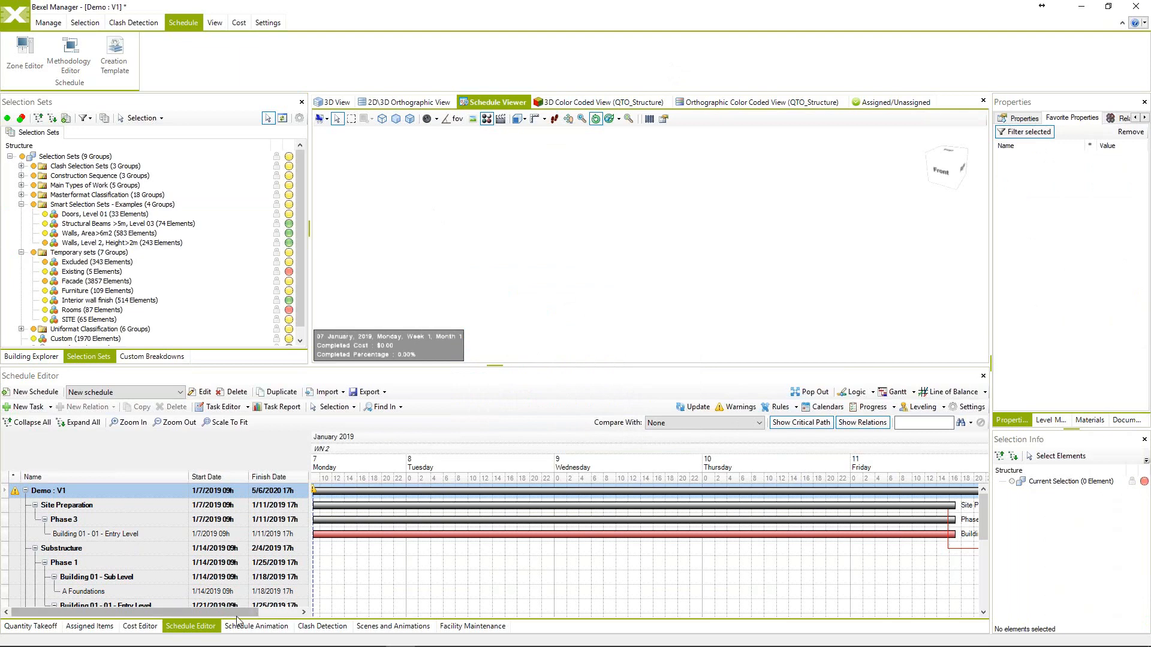
# Play the schedule animation of the construction sequence in the Schedule Viewer and stop it at 3 June 2019.
pyautogui.click(195, 628)
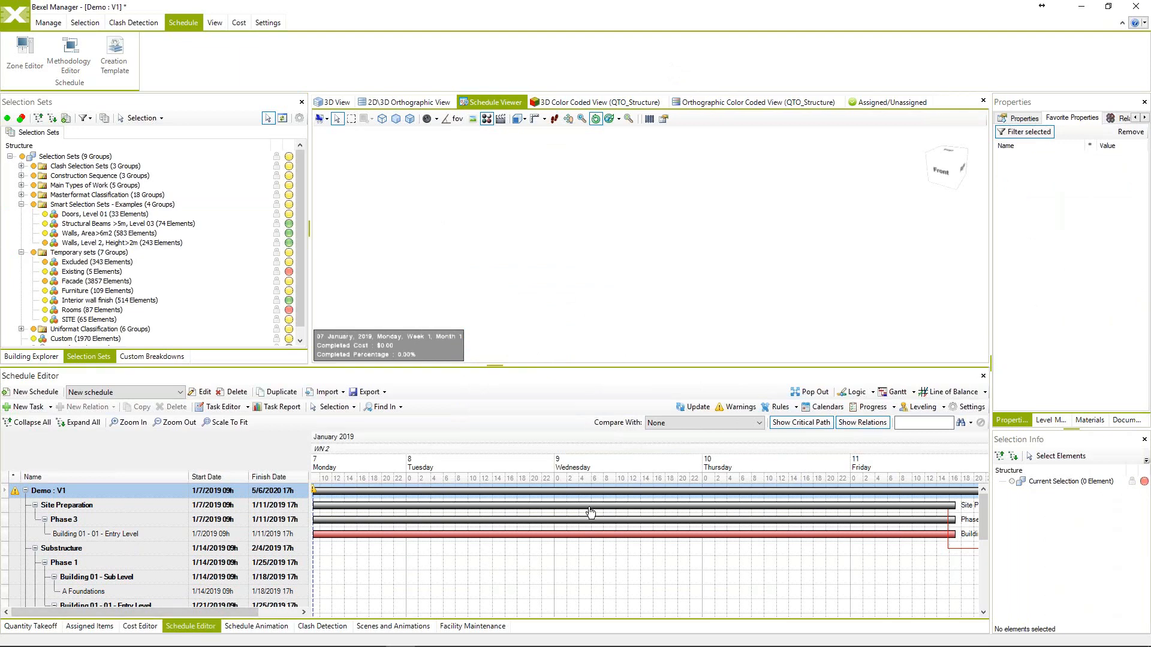
pyautogui.click(246, 629)
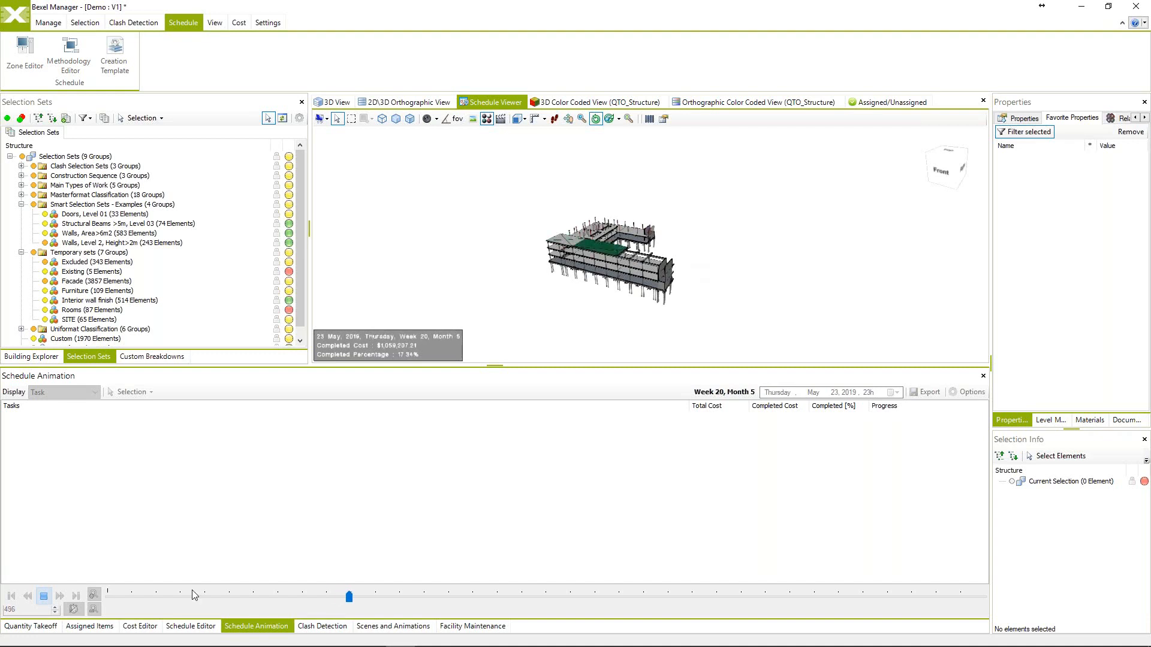
pyautogui.click(43, 596)
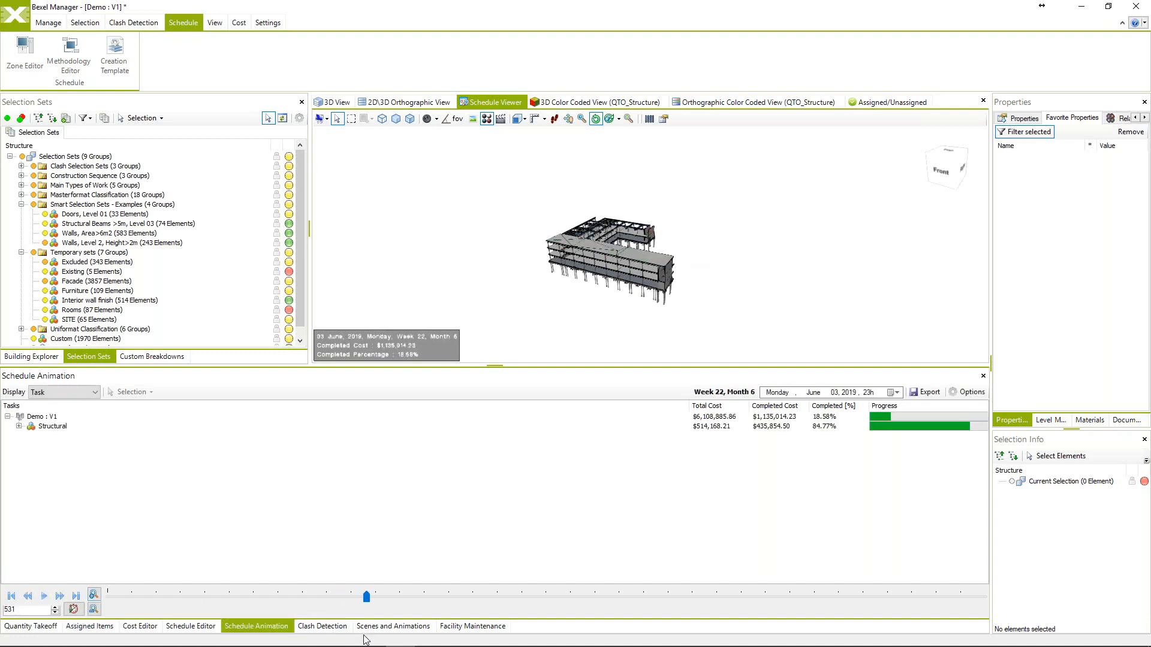
# Play Animation 02 from the project's scenes and animations, stop it partway, and orbit the building in the Schedule Viewer.
pyautogui.click(384, 626)
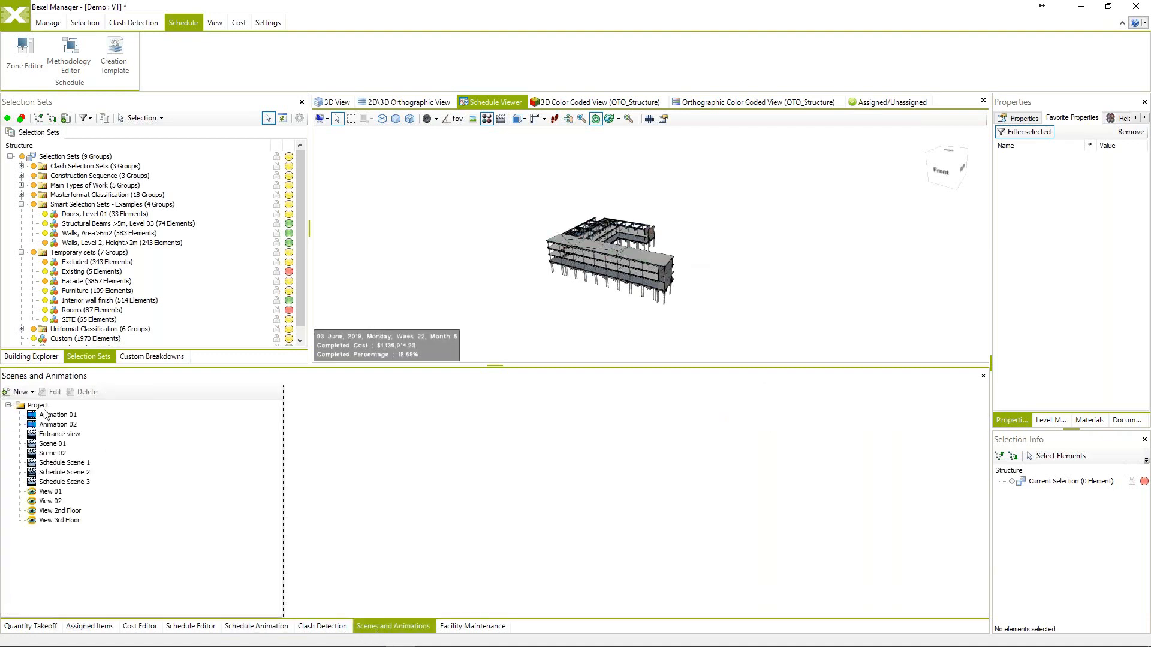
pyautogui.click(58, 424)
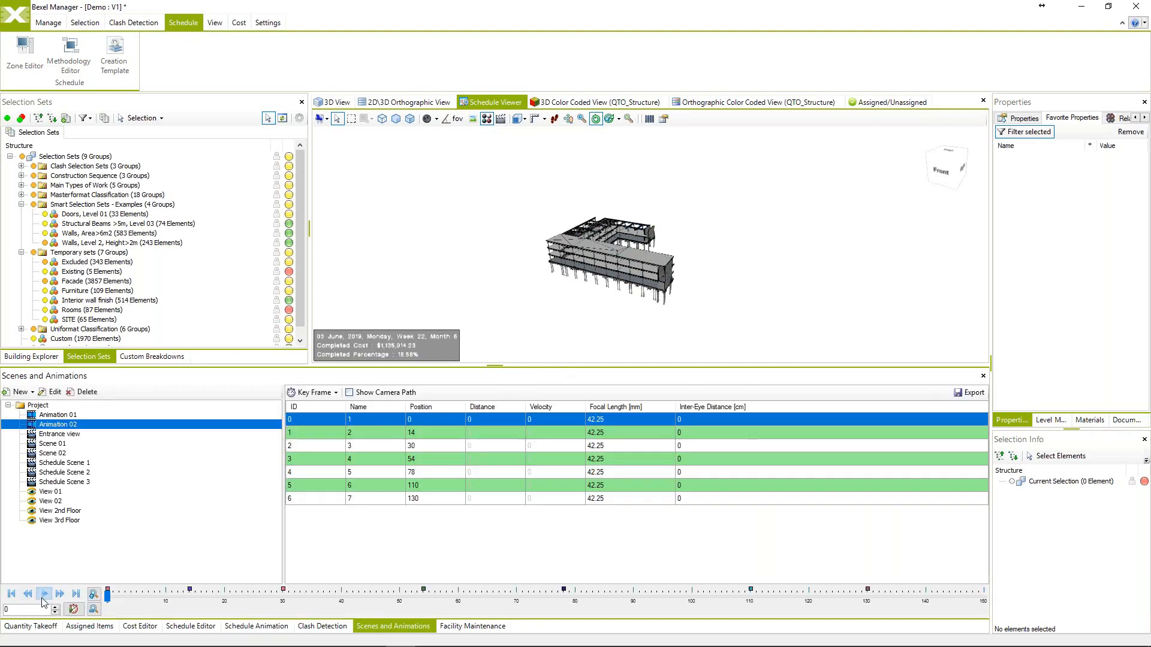
pyautogui.click(44, 594)
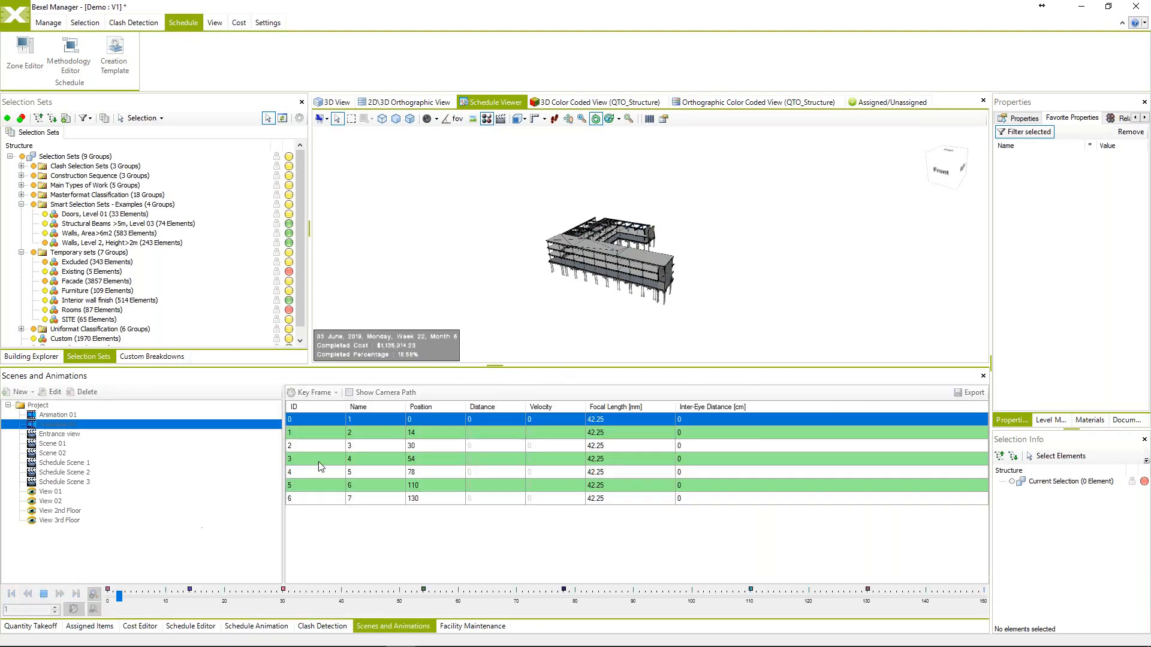
pyautogui.click(43, 593)
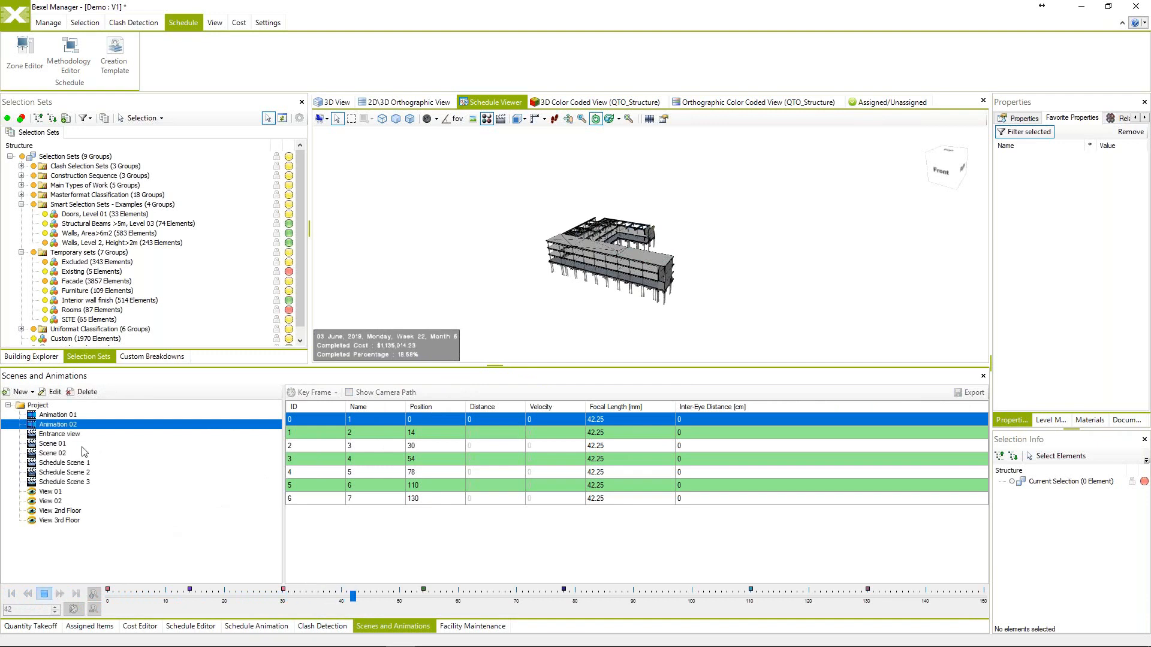
pyautogui.click(50, 426)
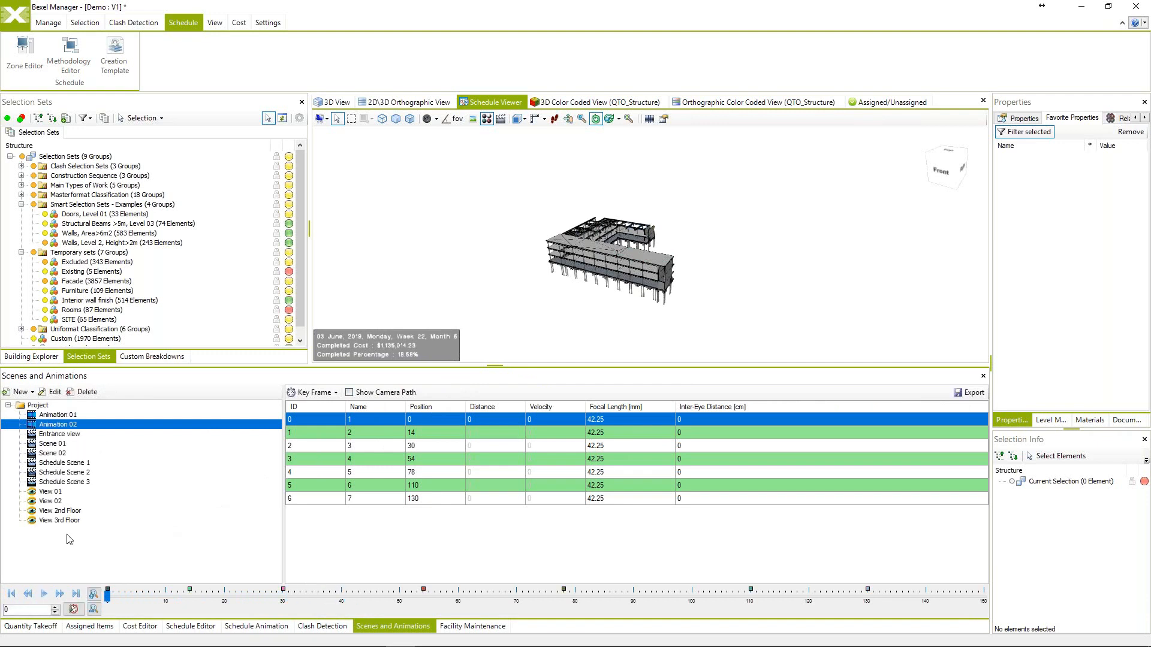
pyautogui.click(44, 593)
pyautogui.click(44, 593)
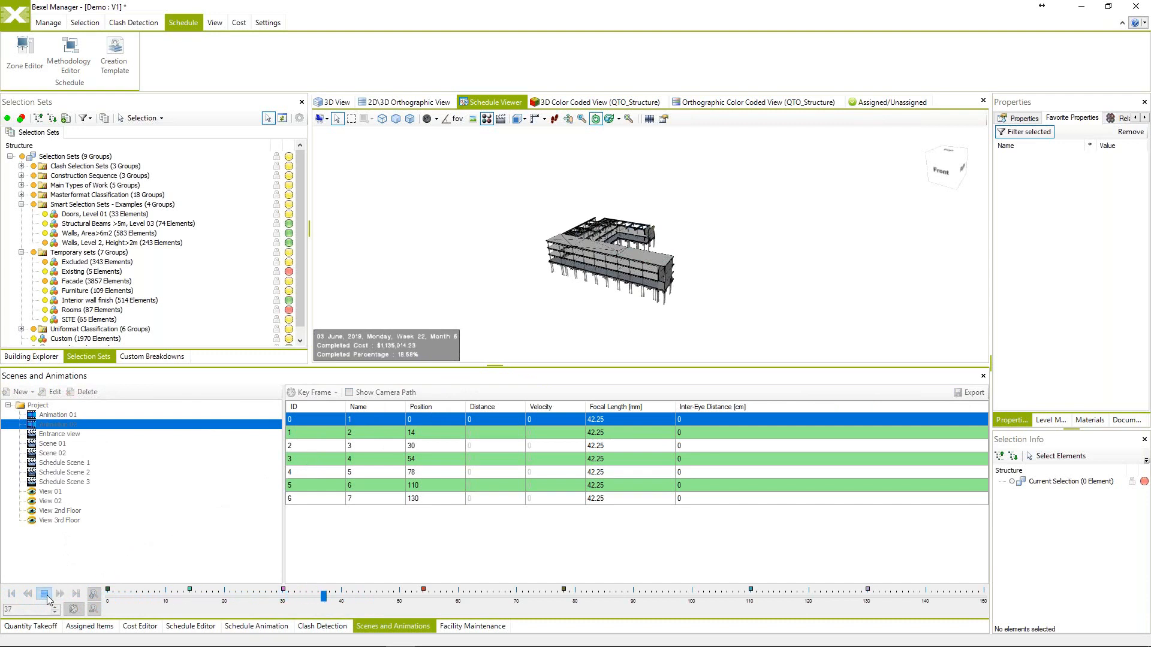
pyautogui.moveTo(628, 310); pyautogui.dragTo(576, 295)
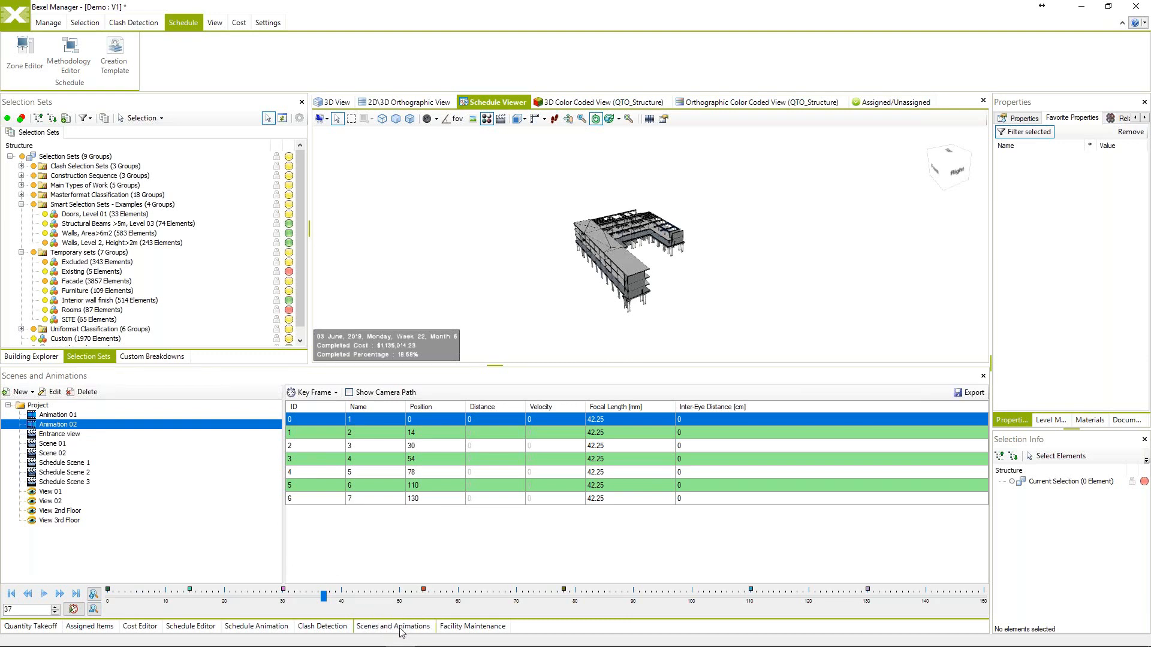
# Switch the Schedule Animation display from tasks to animations and play with Animation 01 selected, stopping at 17 June 2019.
pyautogui.click(256, 626)
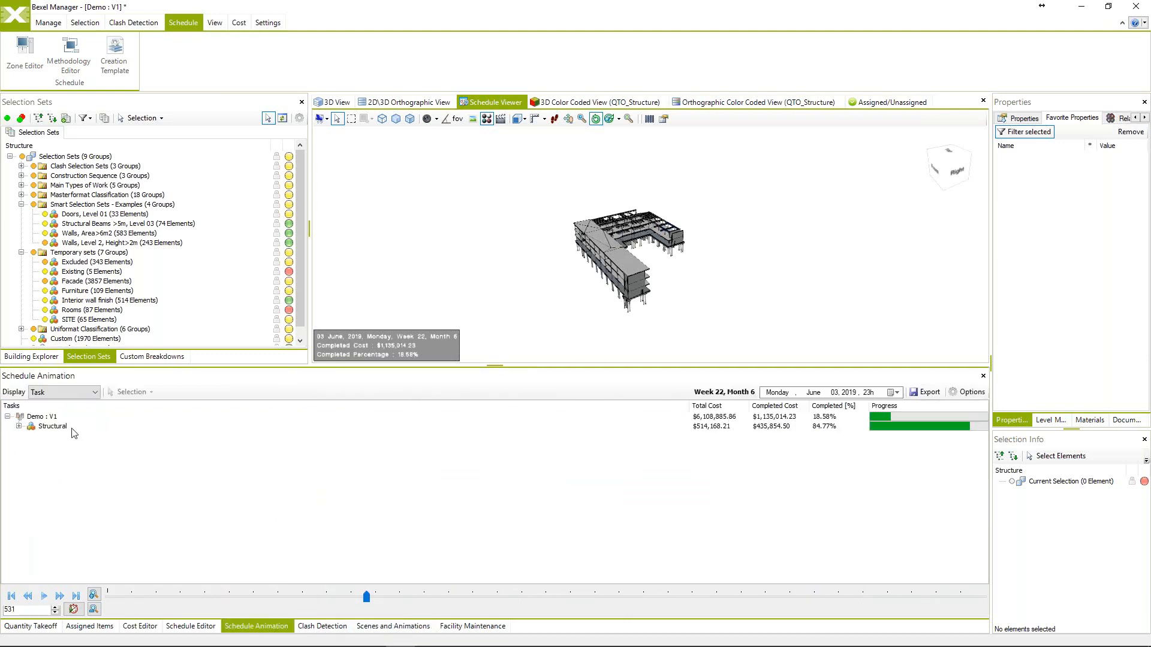
pyautogui.click(36, 393)
pyautogui.click(63, 414)
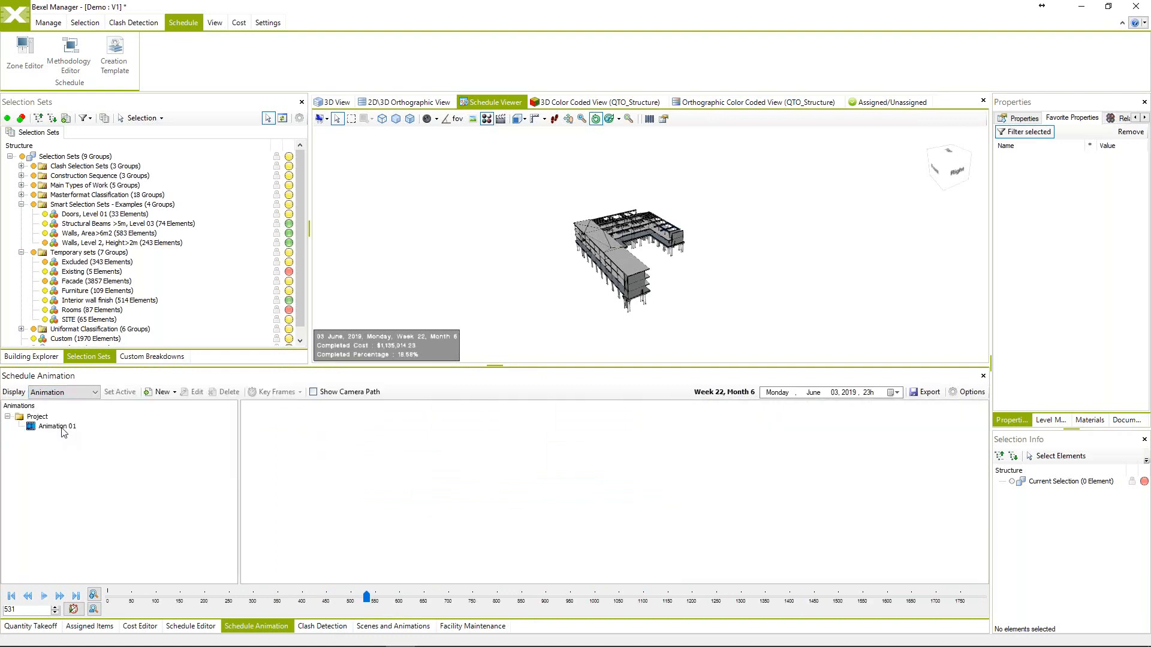
pyautogui.click(60, 427)
pyautogui.click(44, 596)
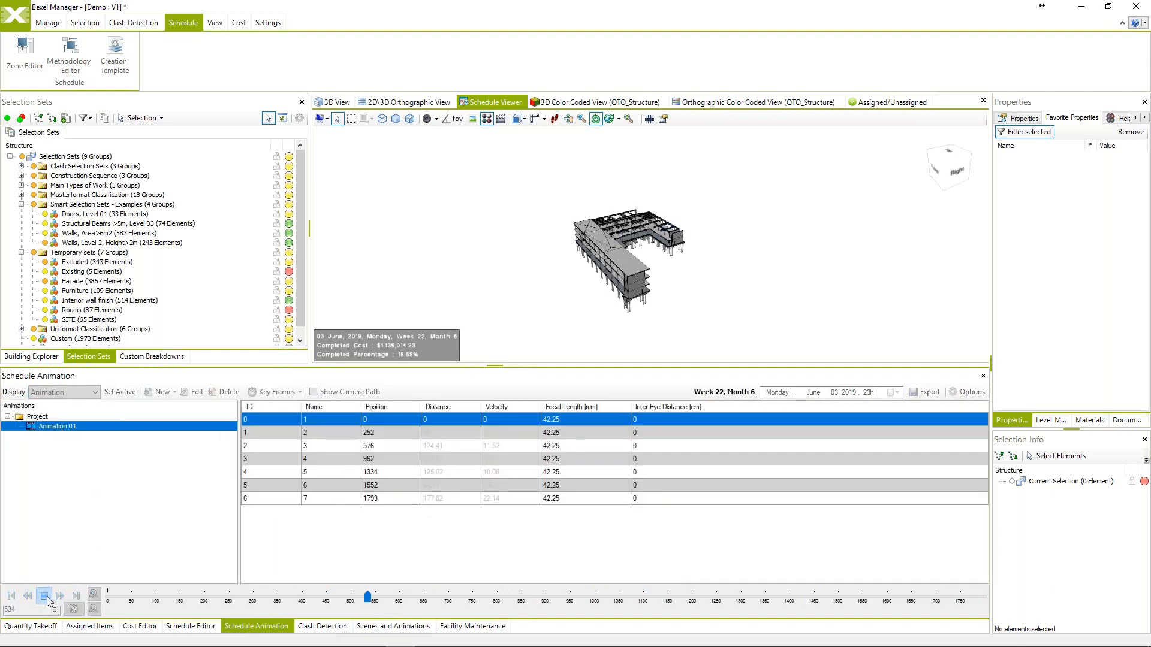
pyautogui.click(46, 595)
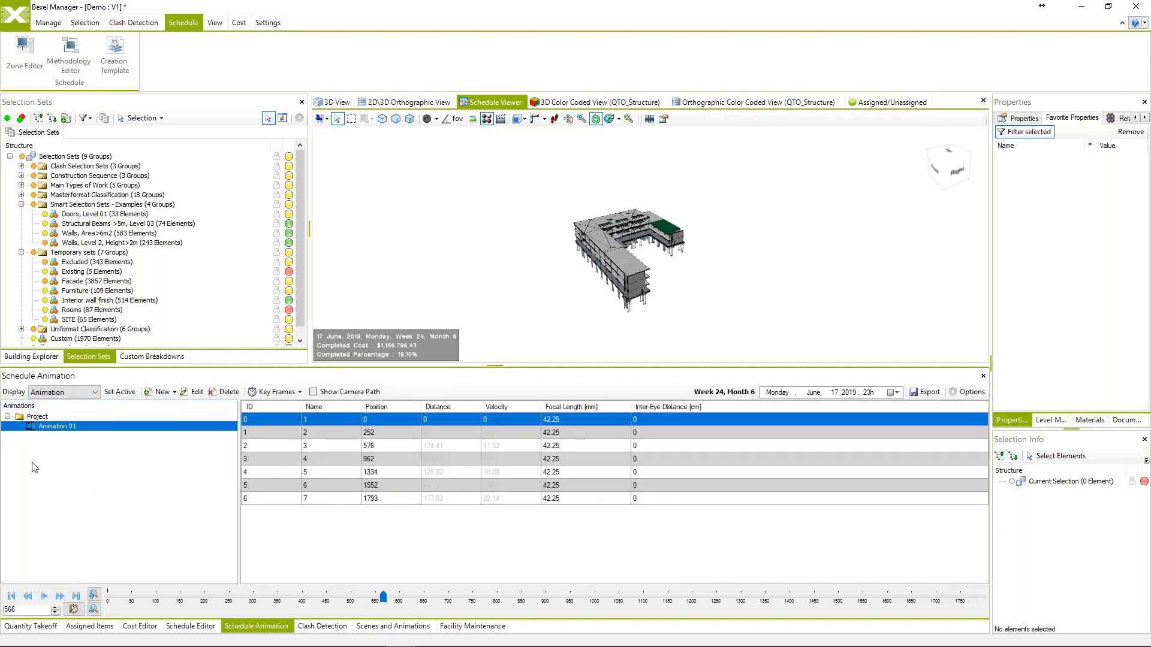
# Set Animation 01 as active, play the schedule until 29 October 2019, and inspect the building from several sides.
pyautogui.rightClick(36, 431)
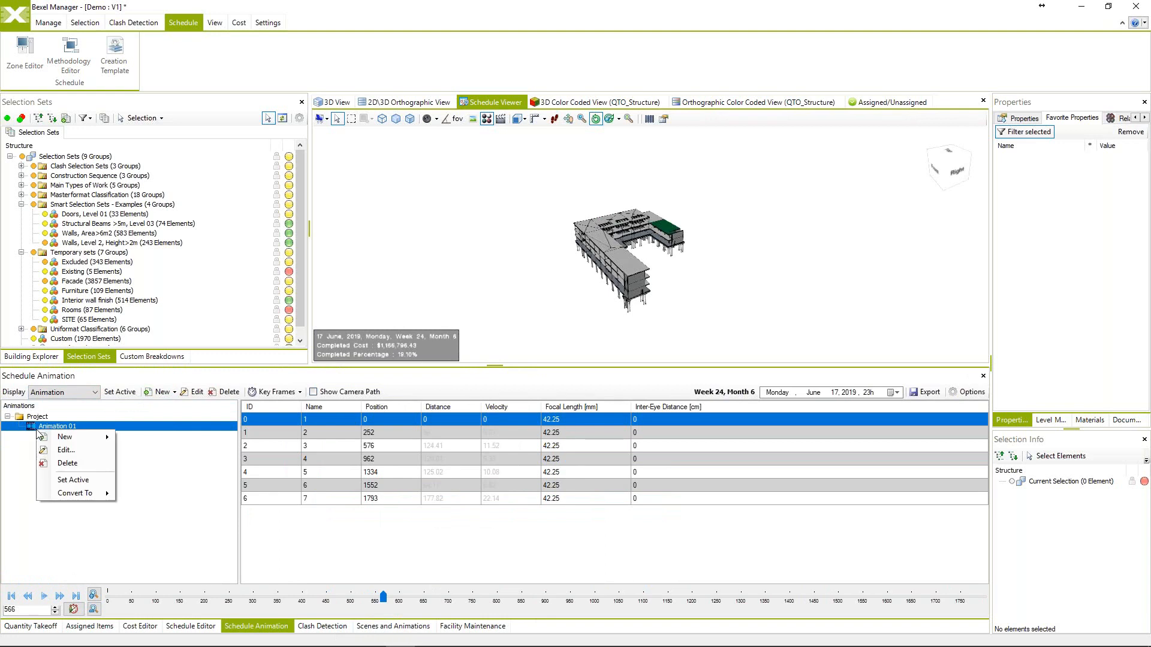
pyautogui.click(81, 481)
pyautogui.click(44, 596)
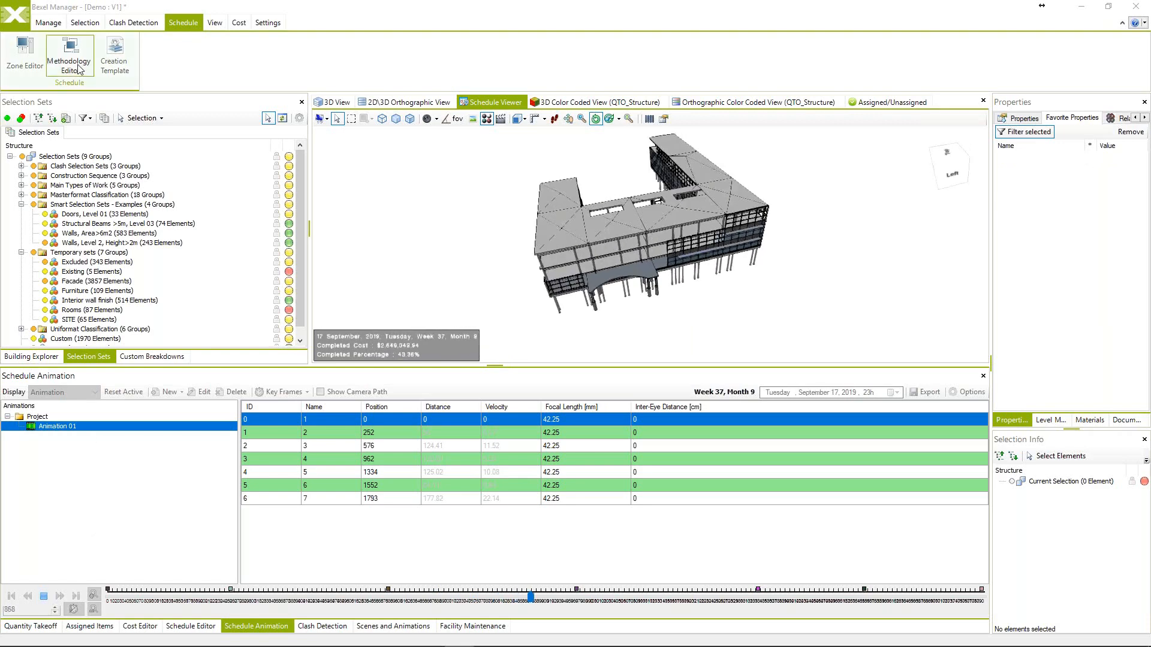
pyautogui.click(44, 596)
pyautogui.moveTo(678, 233)
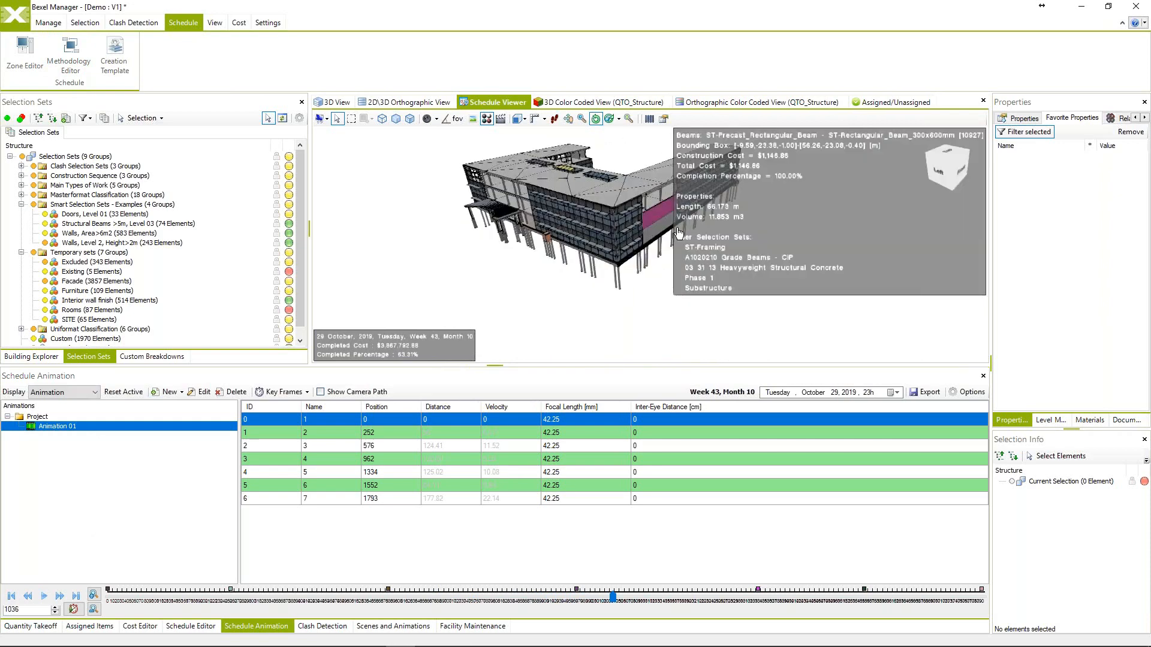
pyautogui.moveTo(678, 233); pyautogui.dragTo(624, 273)
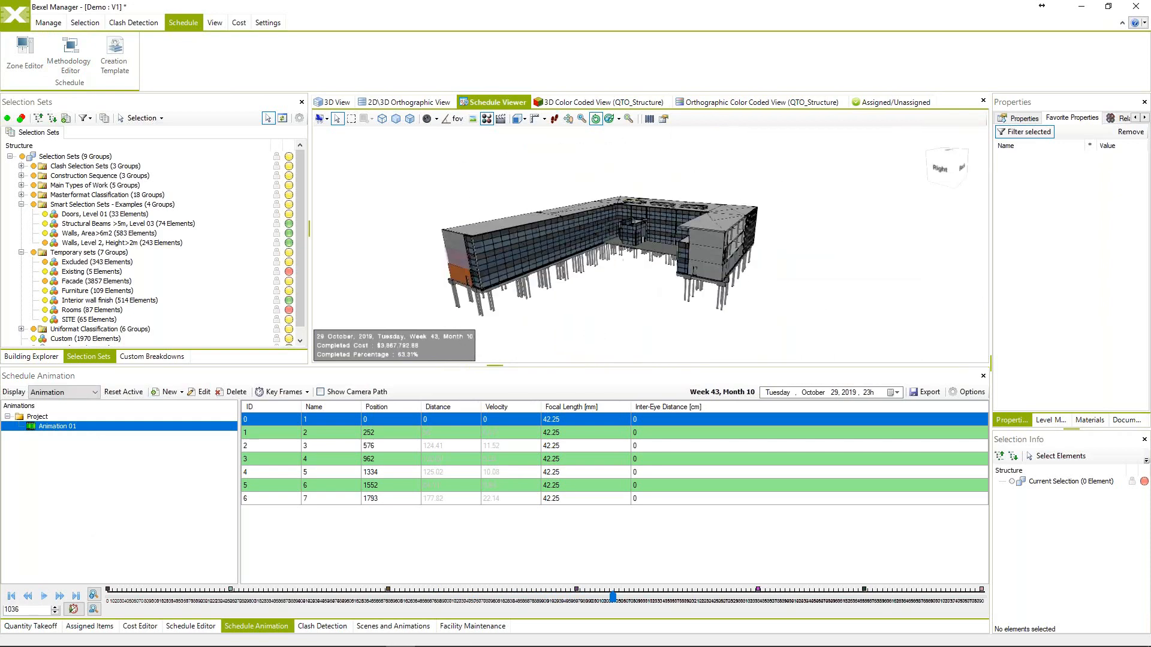
pyautogui.moveTo(695, 268); pyautogui.dragTo(644, 273)
pyautogui.moveTo(779, 275); pyautogui.dragTo(731, 307)
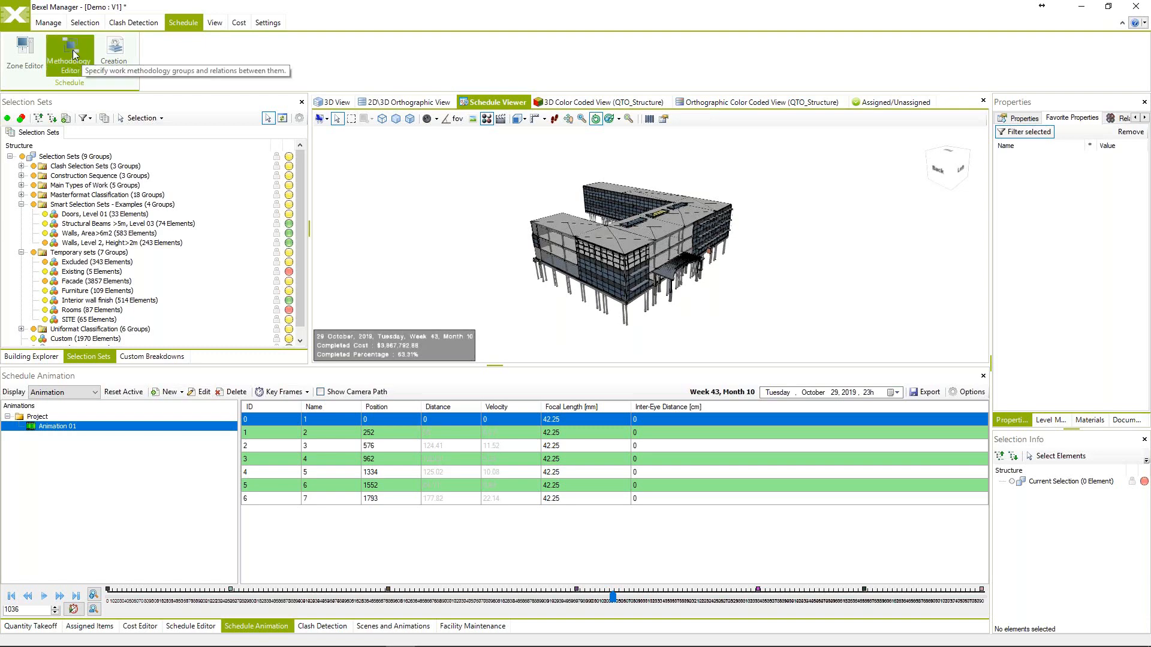
# Check the Office Building methodology and close its editor, then inspect the building's facades and element details from other angles.
pyautogui.click(75, 54)
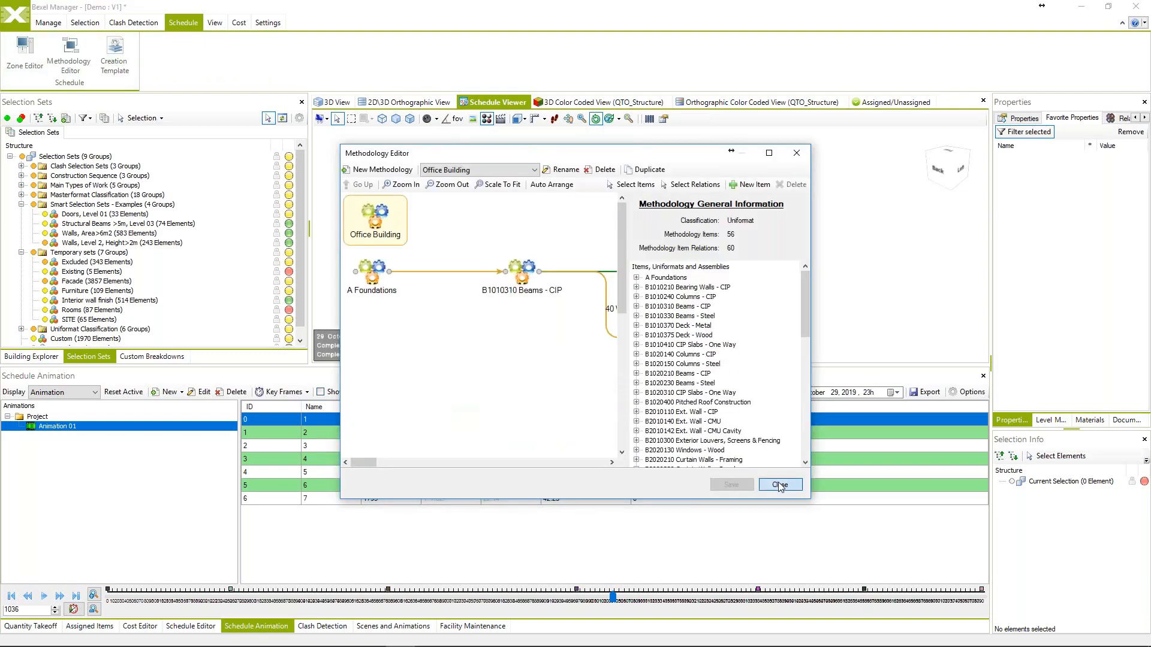
pyautogui.click(779, 485)
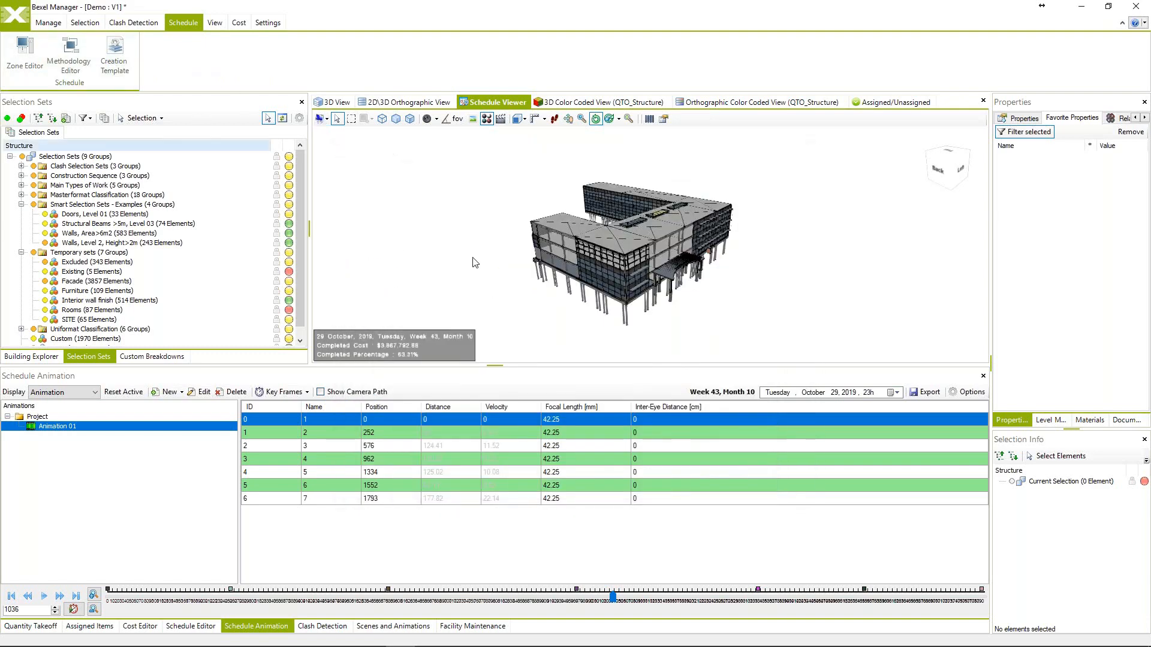
pyautogui.moveTo(559, 262)
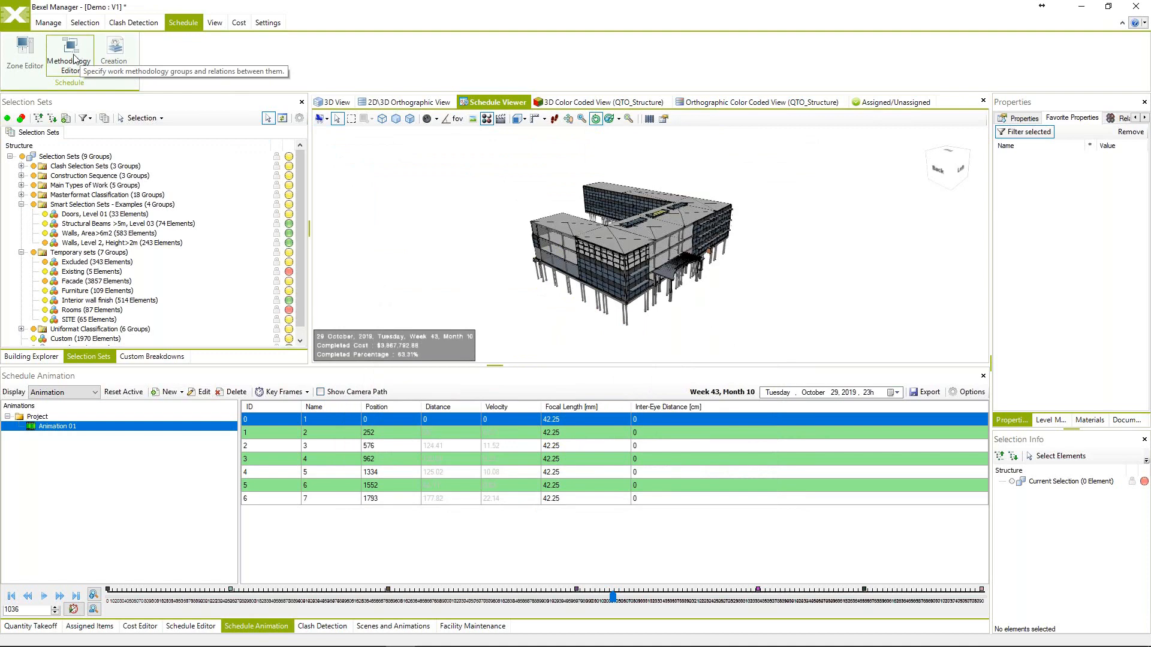
pyautogui.moveTo(610, 226)
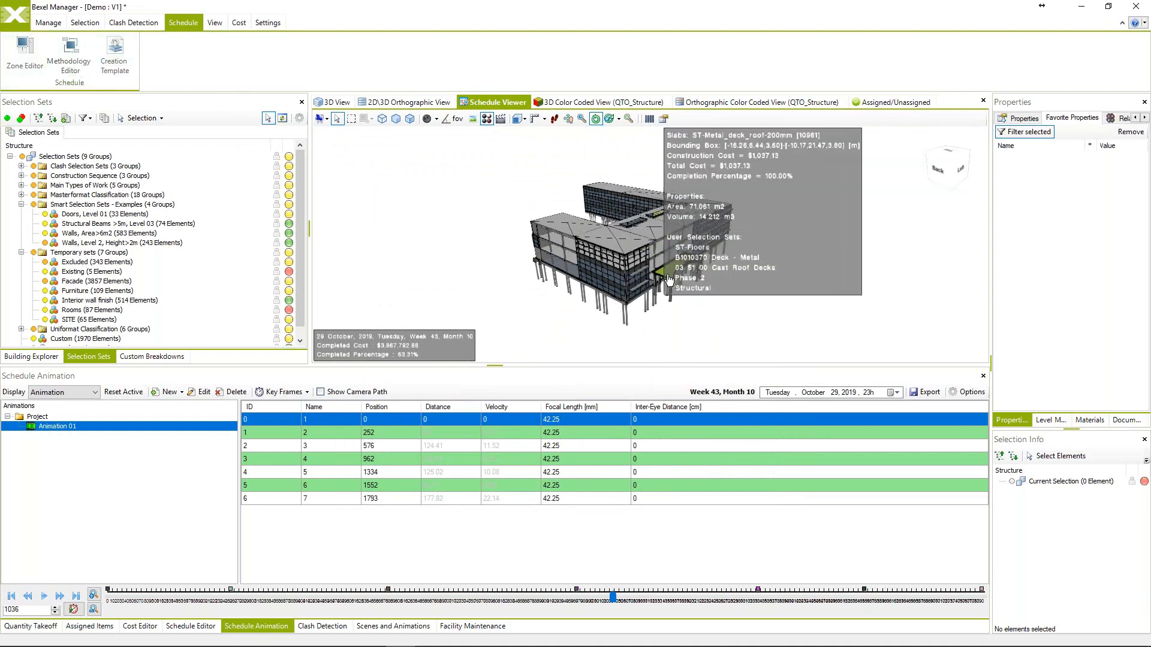
pyautogui.moveTo(610, 228); pyautogui.dragTo(614, 287)
pyautogui.moveTo(728, 259); pyautogui.dragTo(567, 293)
pyautogui.moveTo(683, 292); pyautogui.dragTo(612, 291, button='middle')
pyautogui.moveTo(693, 279)
pyautogui.mouseDown()
pyautogui.moveTo(655, 278)
pyautogui.moveTo(681, 279)
pyautogui.mouseUp()
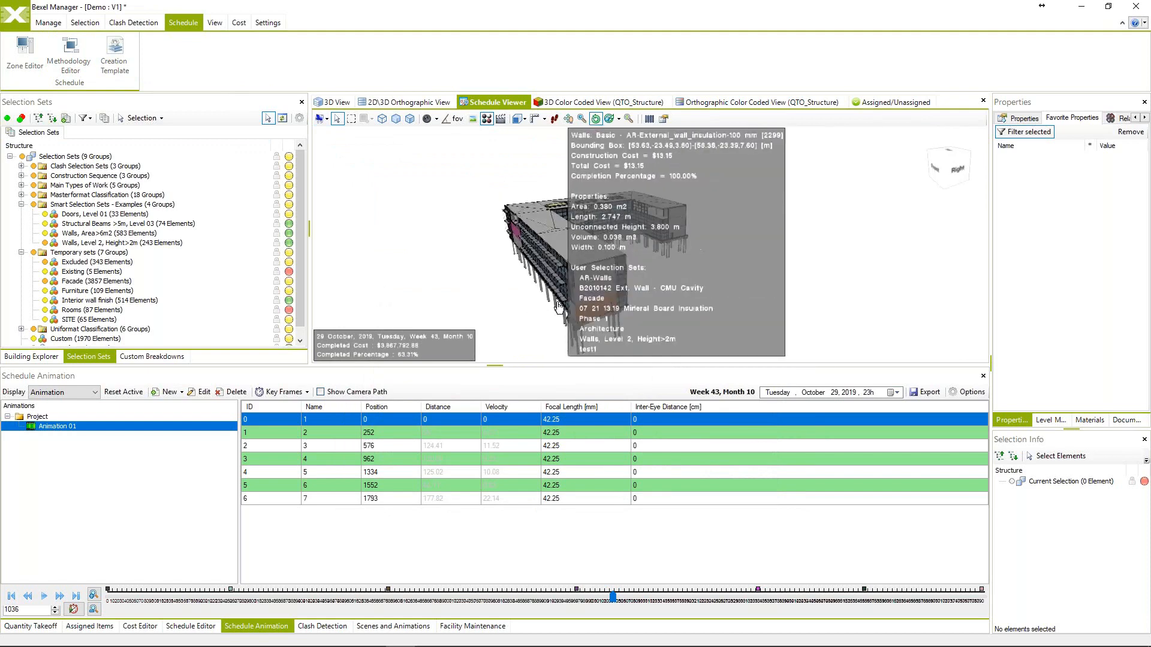
# Enlarge the Schedule Editor and examine the Substructure Phase 1 Sub Level foundations task alongside the element details in the 3D model.
pyautogui.click(190, 626)
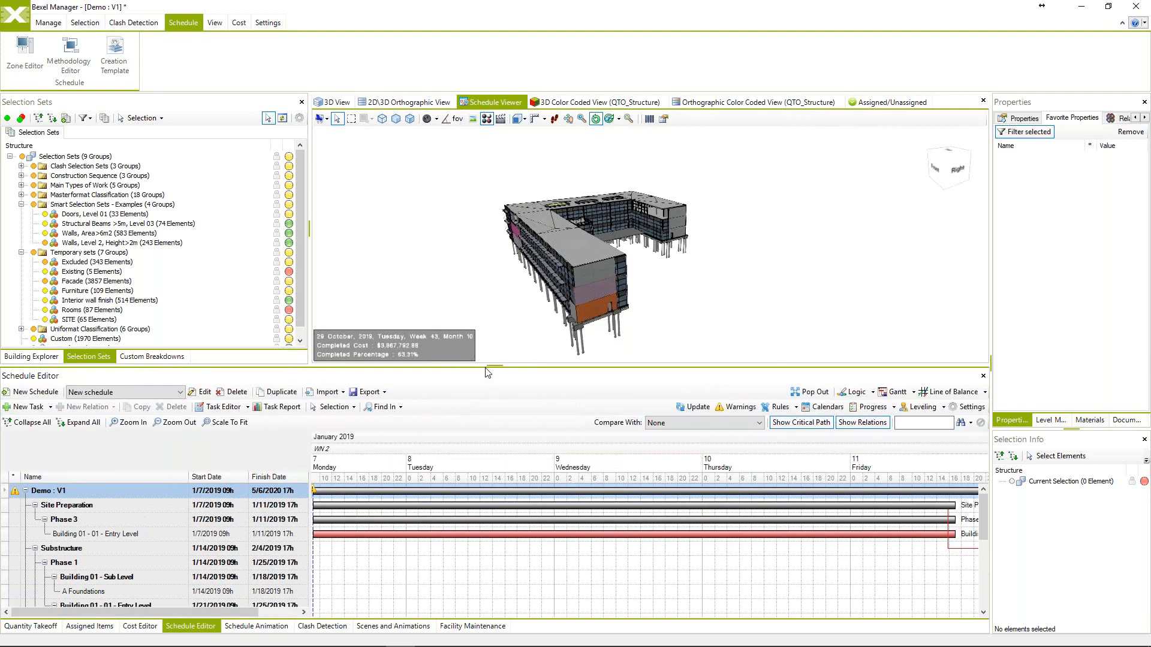
pyautogui.moveTo(490, 365); pyautogui.dragTo(511, 298)
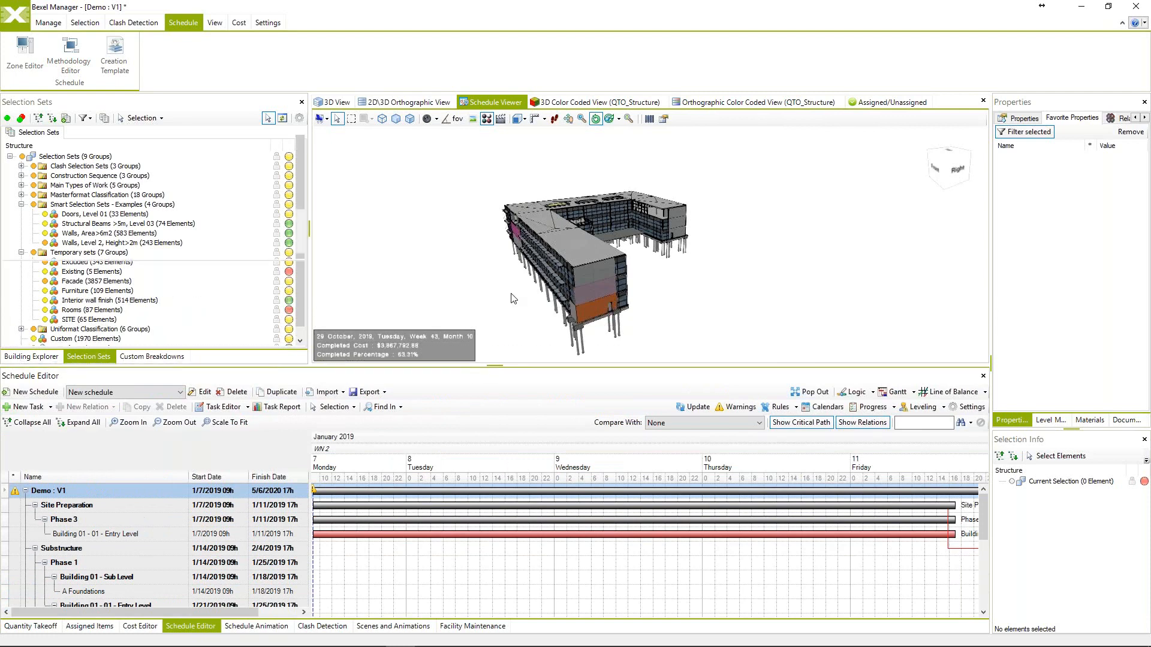
pyautogui.scroll(-1, 105, 468)
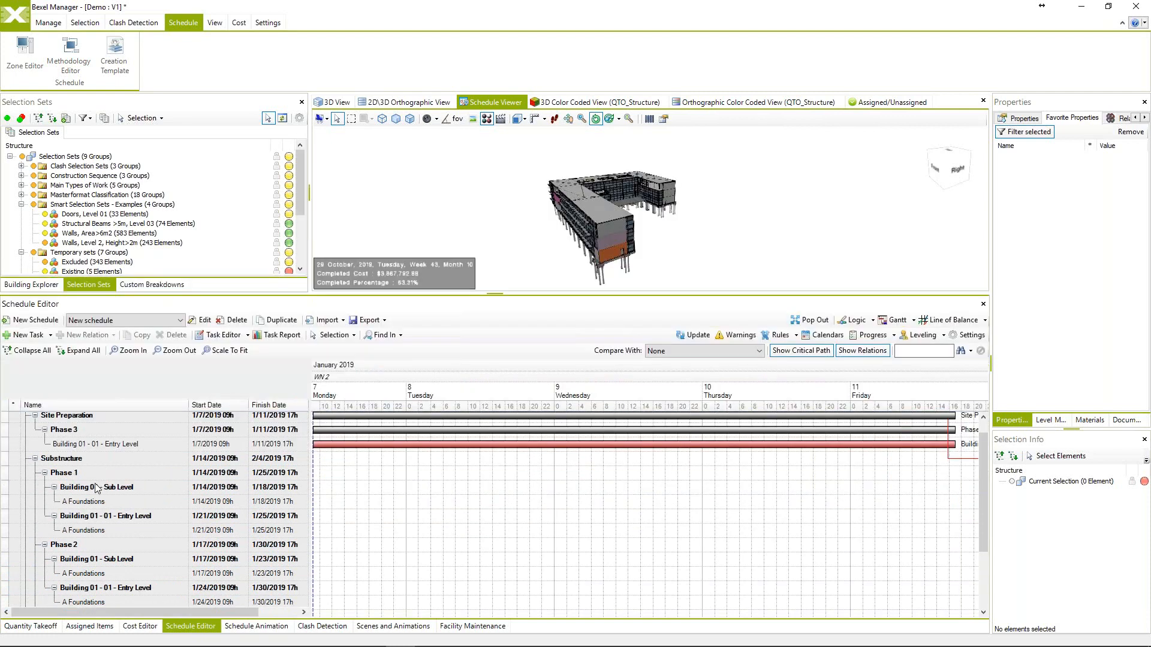
pyautogui.click(96, 489)
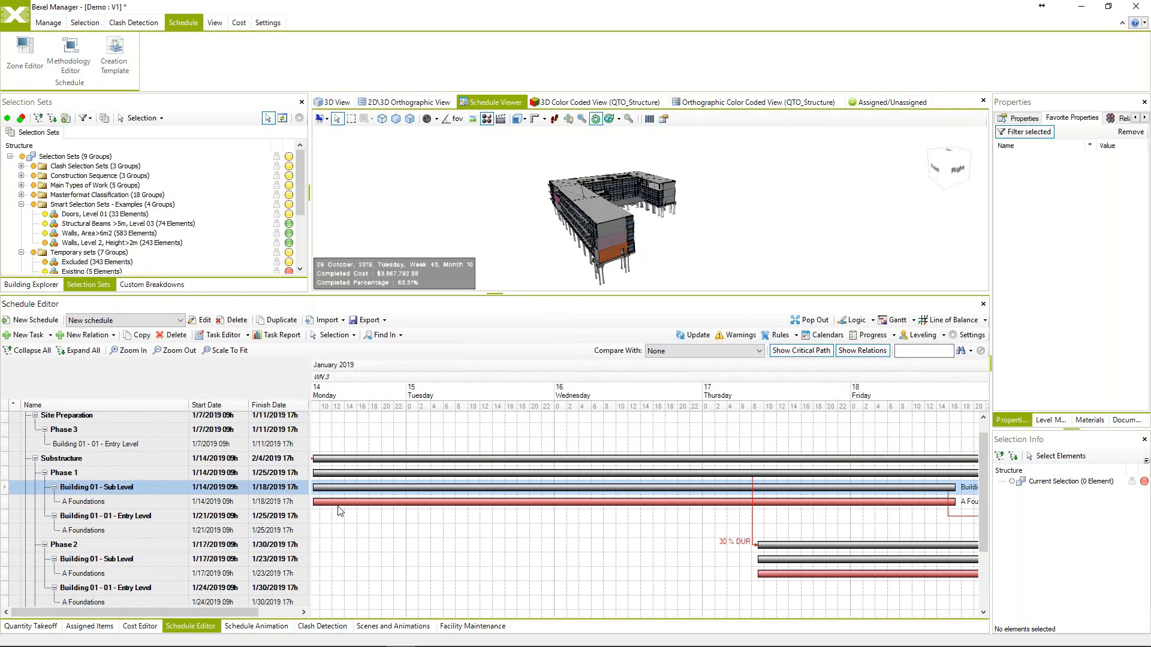
pyautogui.click(339, 510)
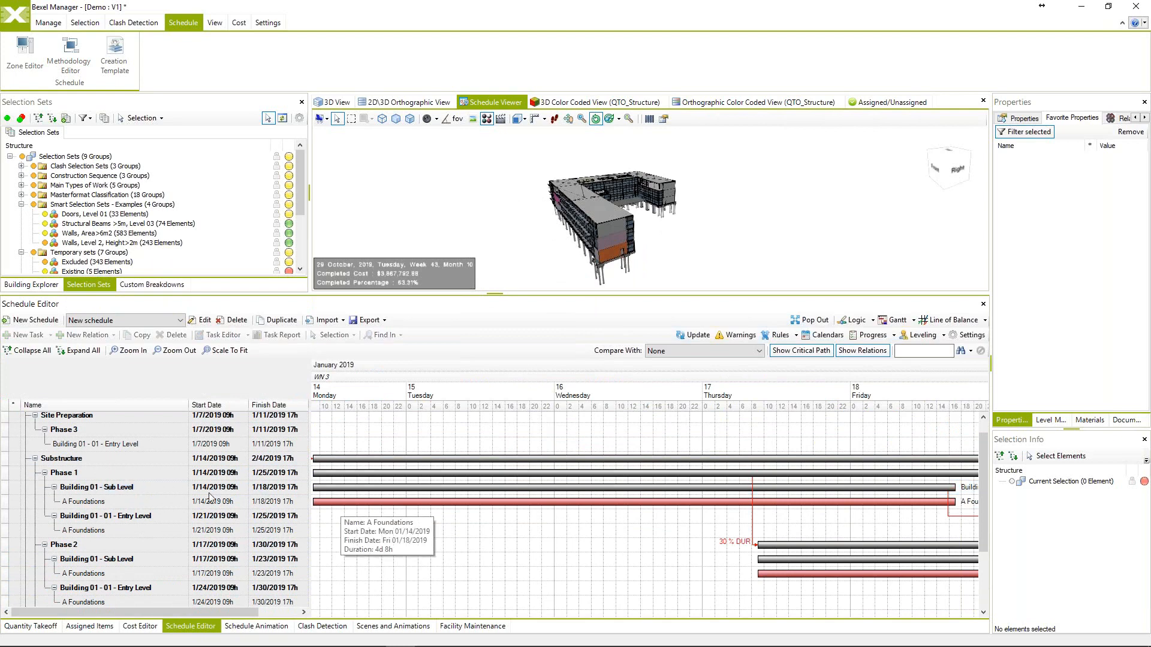
pyautogui.moveTo(326, 507)
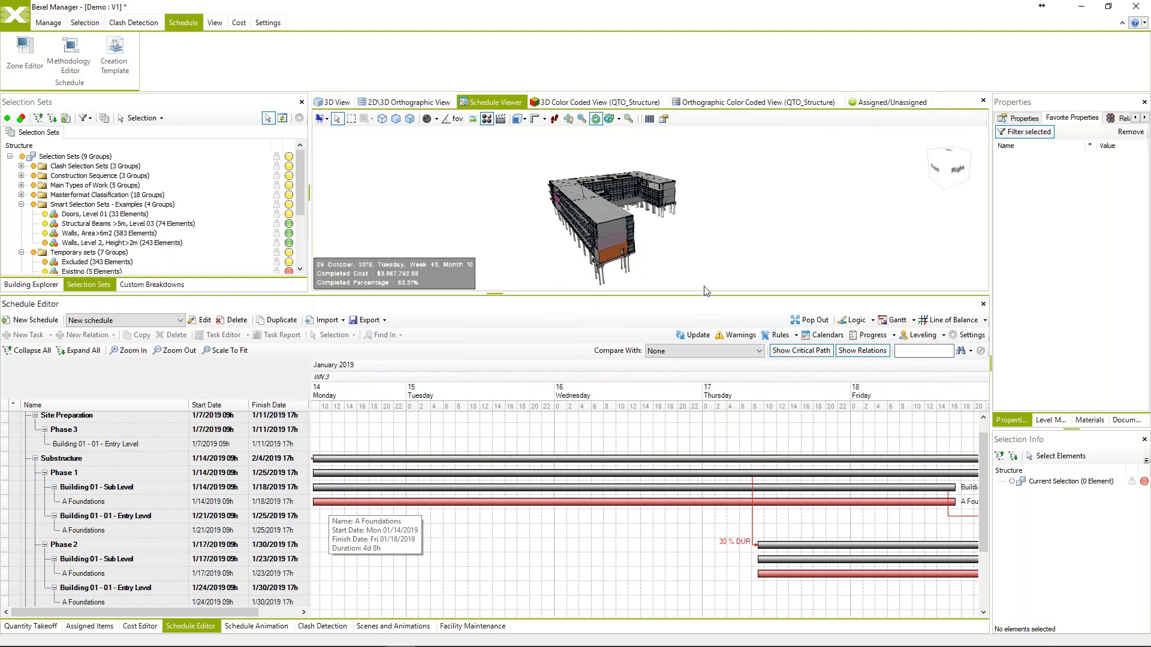
pyautogui.moveTo(598, 248); pyautogui.dragTo(636, 258)
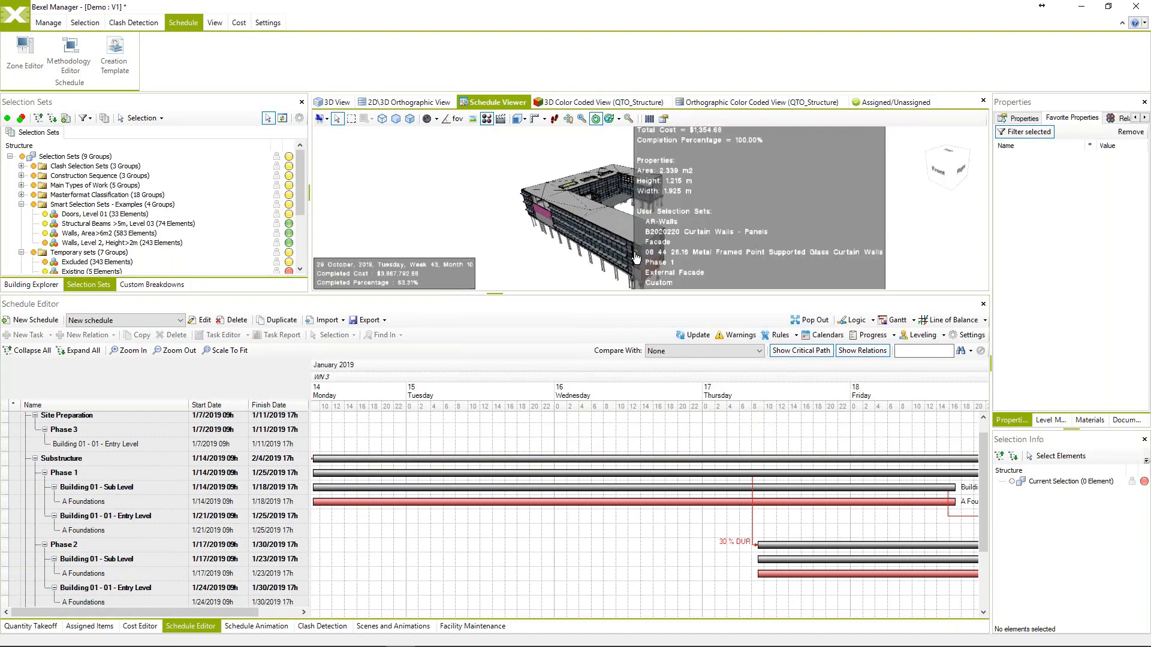
pyautogui.moveTo(640, 238)
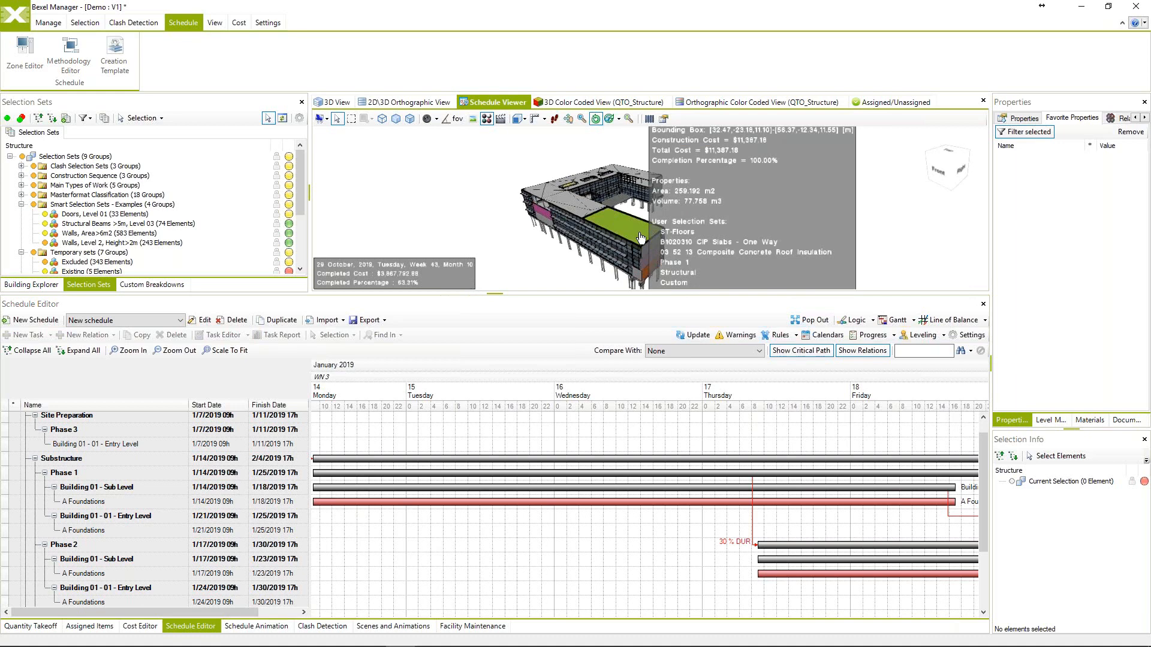
# Enlarge the Schedule Viewer by shrinking the Schedule Editor, and inspect the building from the front and from its corner.
pyautogui.moveTo(691, 642)
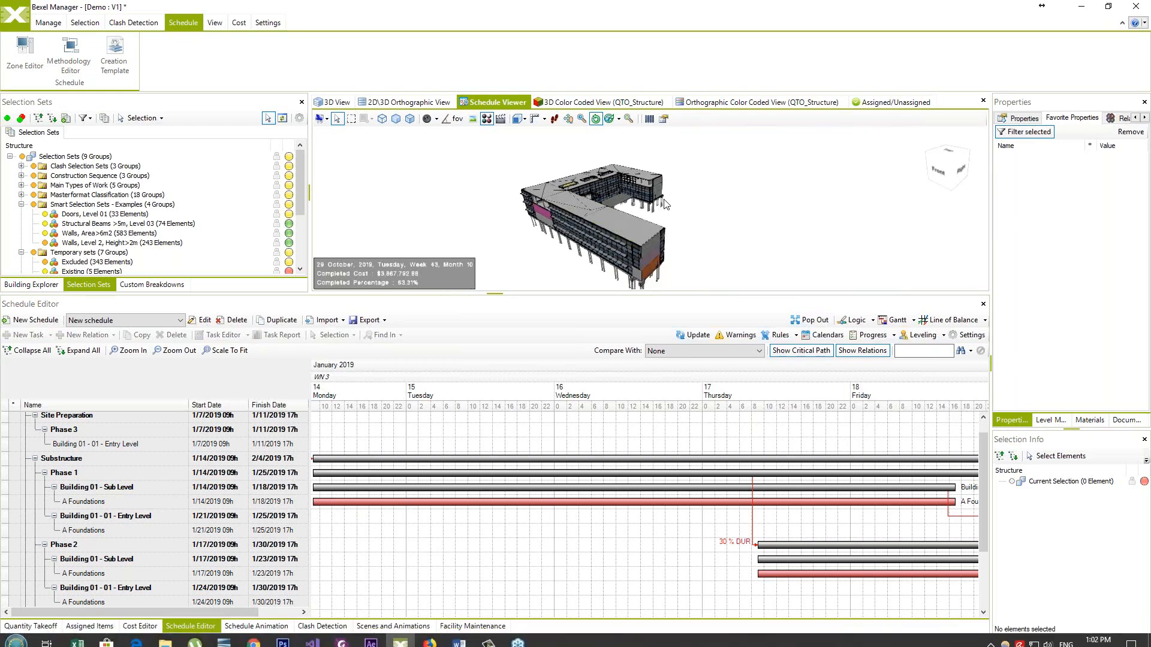
pyautogui.moveTo(659, 213)
pyautogui.moveTo(657, 209); pyautogui.dragTo(620, 325)
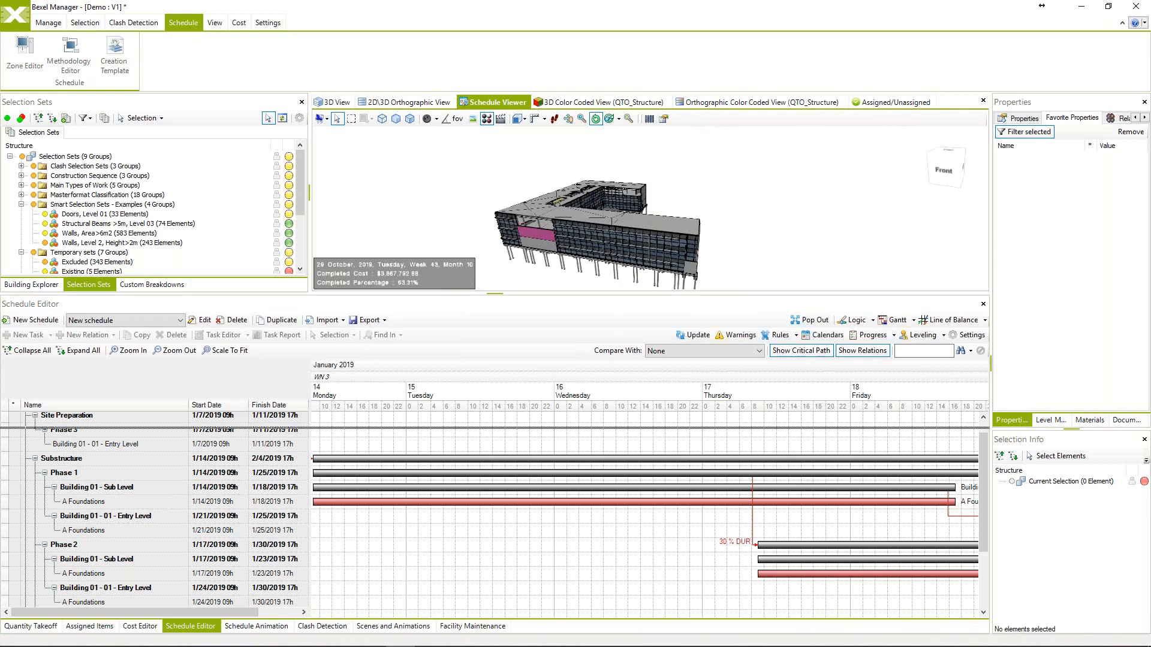
pyautogui.moveTo(494, 294); pyautogui.dragTo(495, 427)
pyautogui.moveTo(744, 290); pyautogui.dragTo(653, 290)
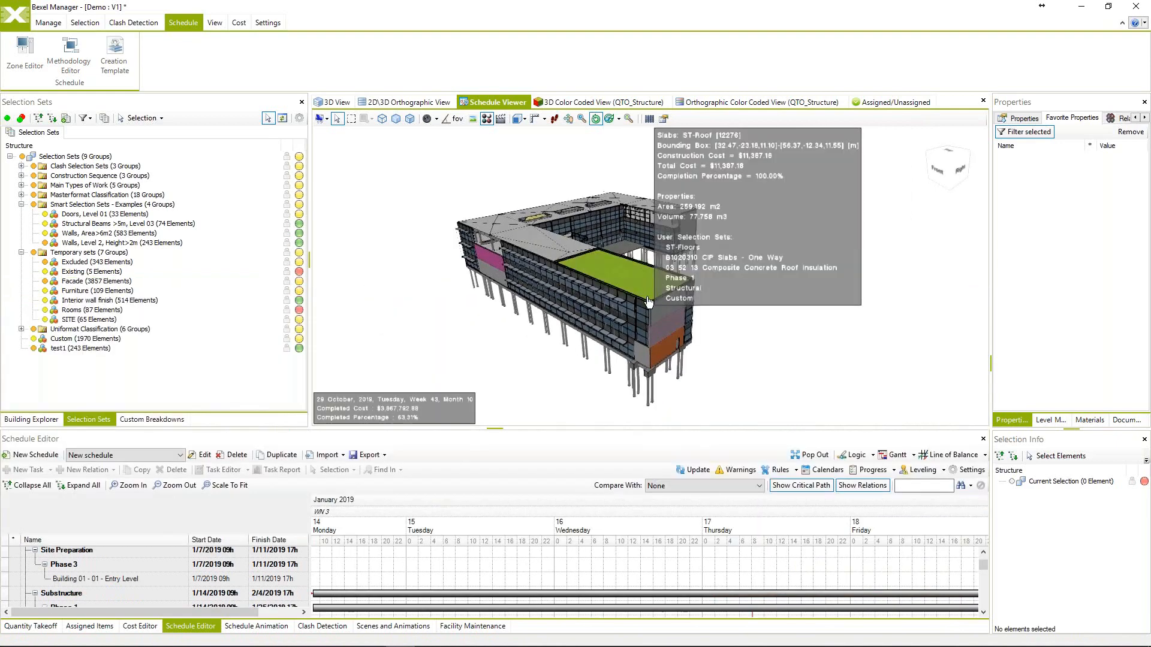
# Switch to the Microsoft Edge window with the BEXEL Manager trial request page.
pyautogui.hotkey('alt', 'Tab')
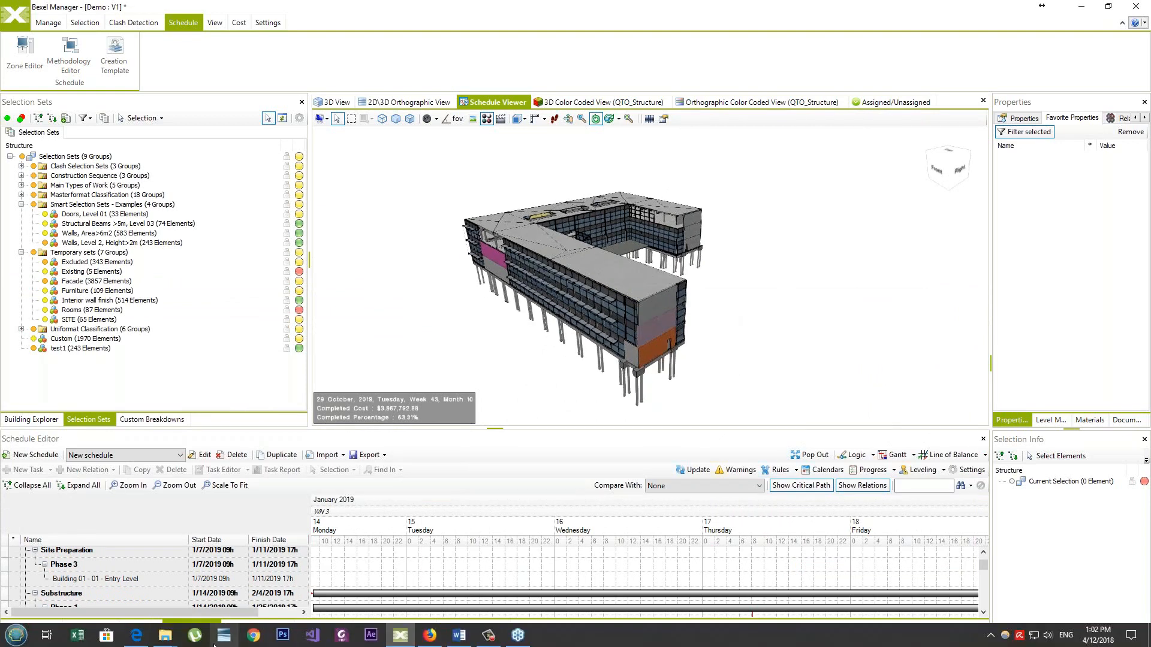
pyautogui.moveTo(124, 644)
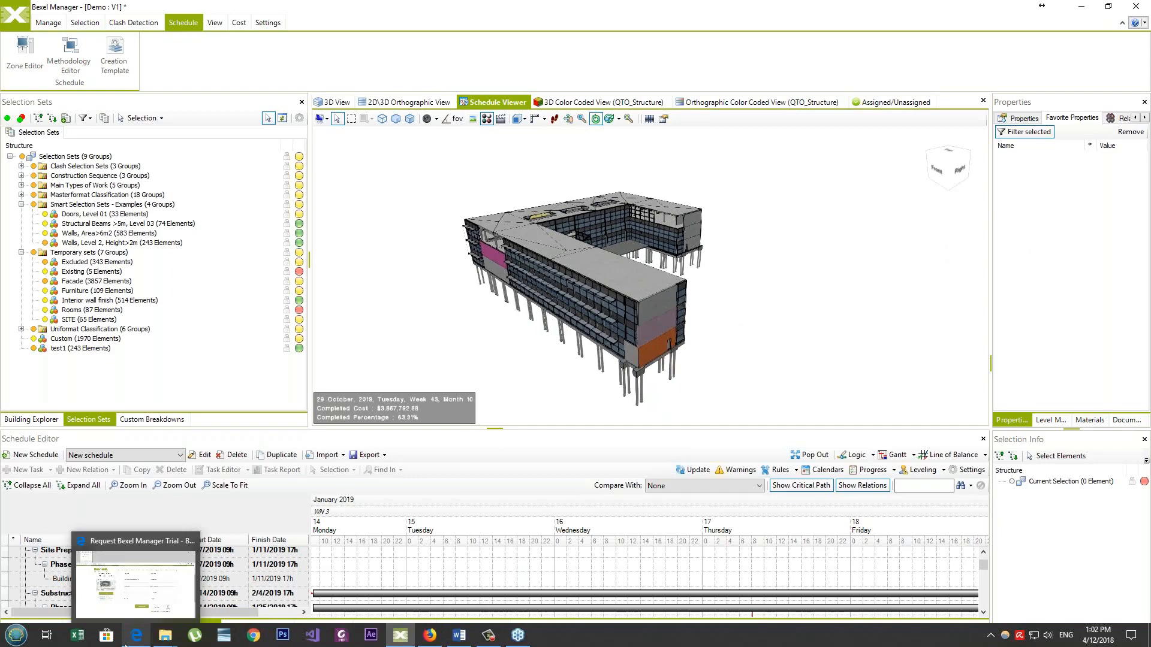
pyautogui.click(131, 599)
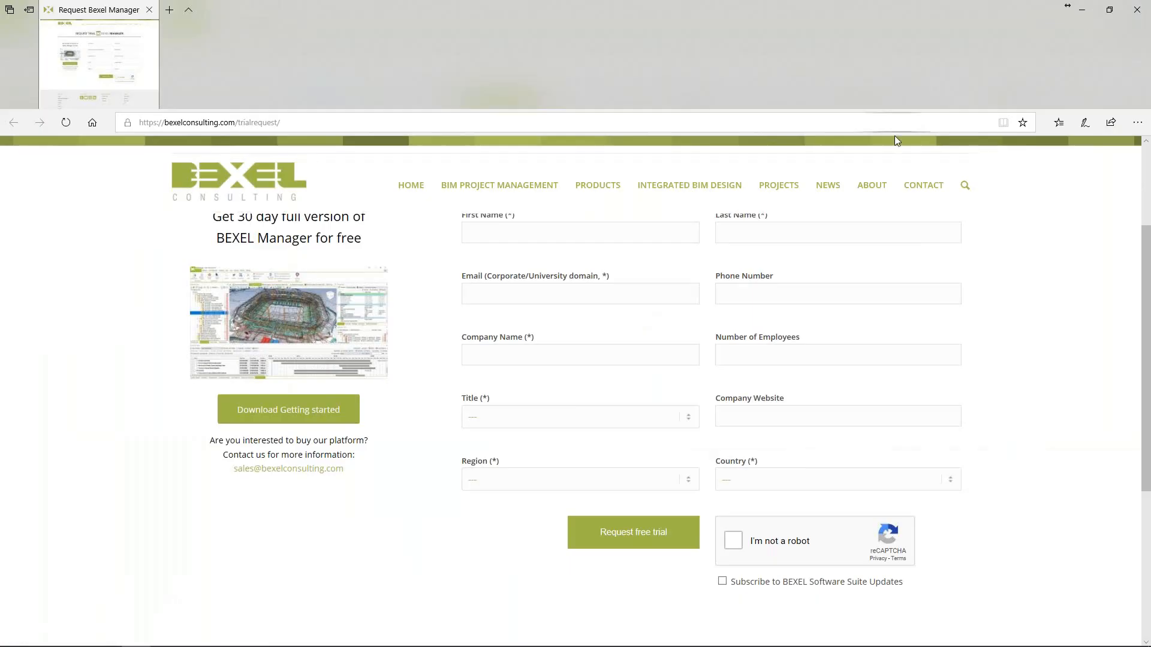